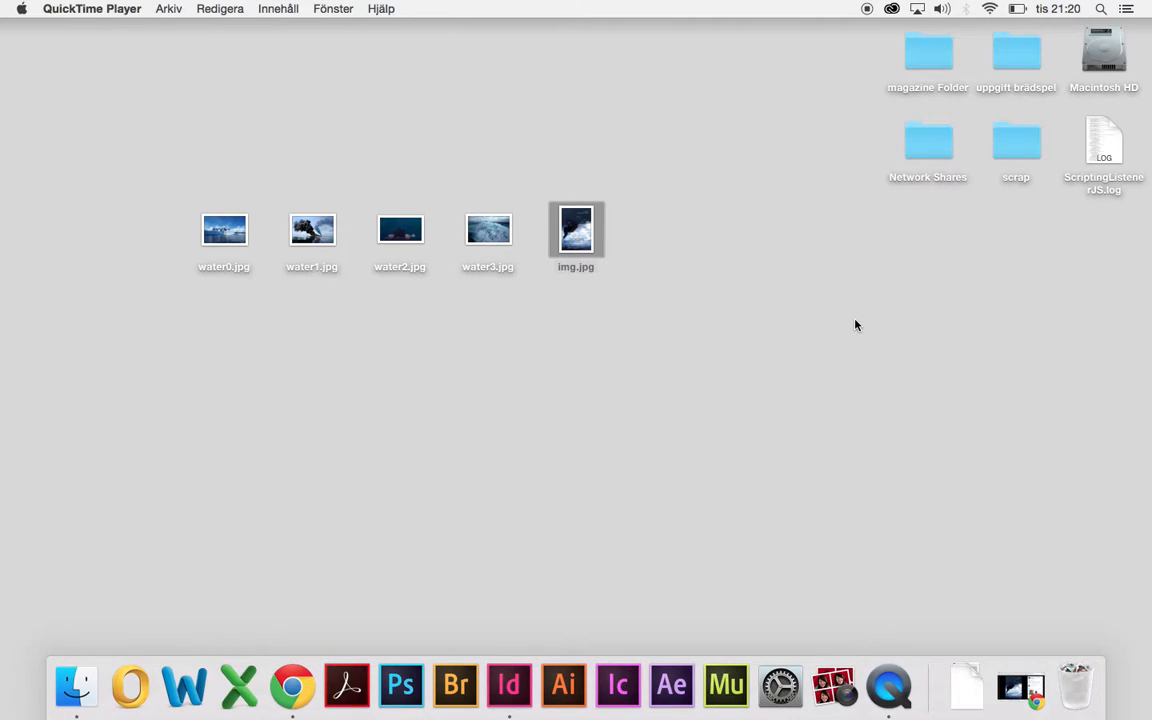
Step: Bring up the minimised Chrome window full screen and return from the Stockholm poster photo to the week 2 group post
left_click(1020, 686)
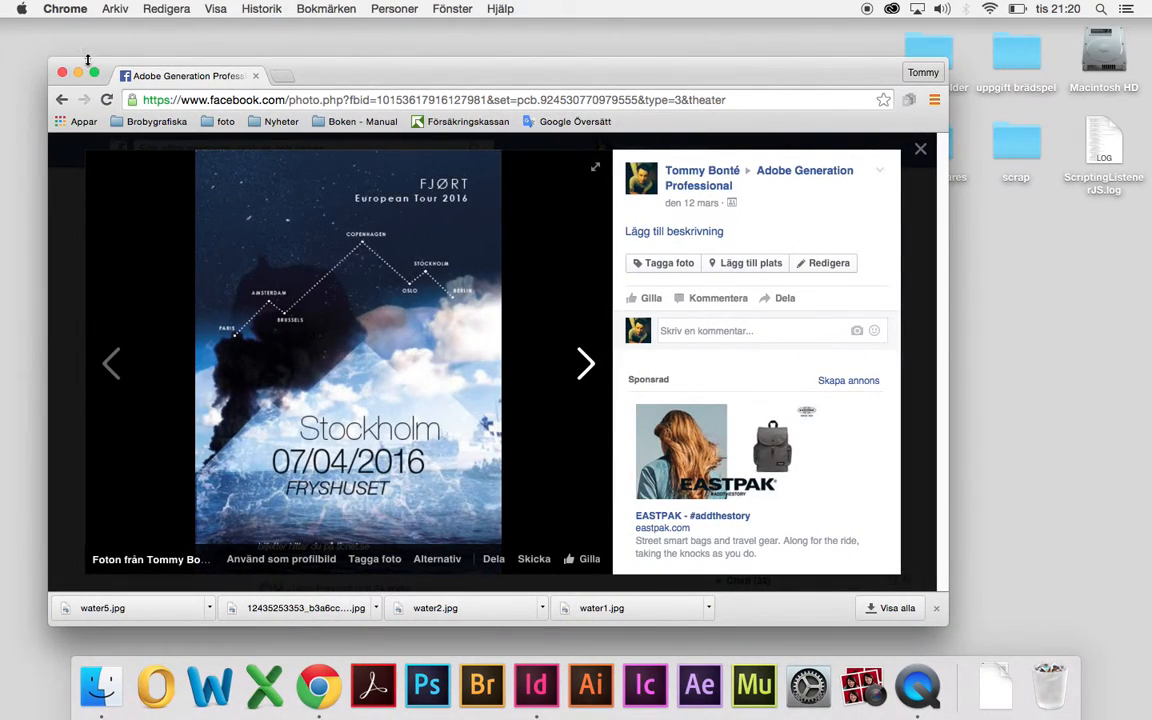
left_click(95, 74)
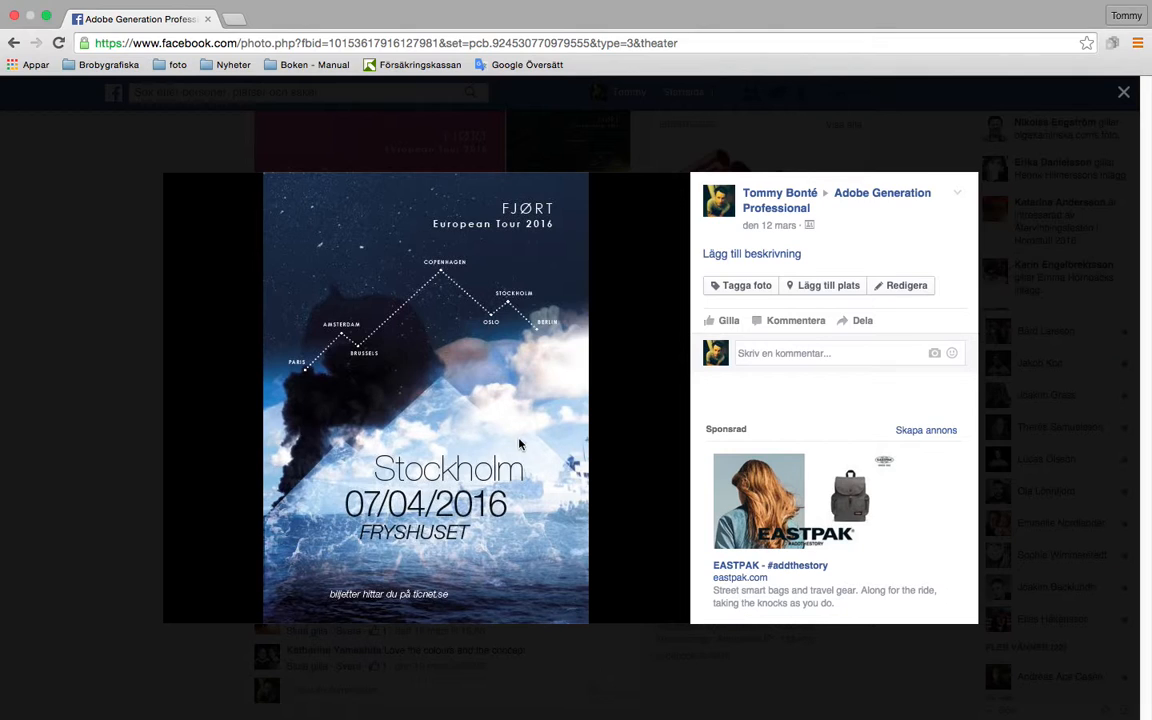
left_click(95, 434)
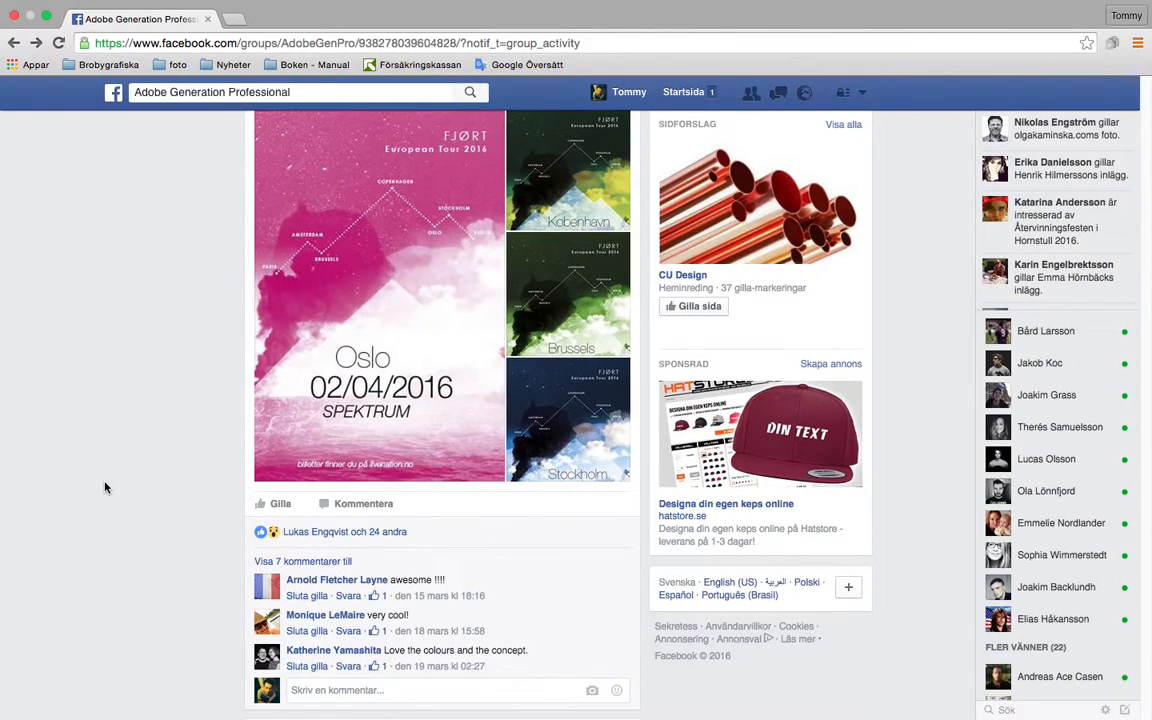
scroll(380, 338, "up", 2)
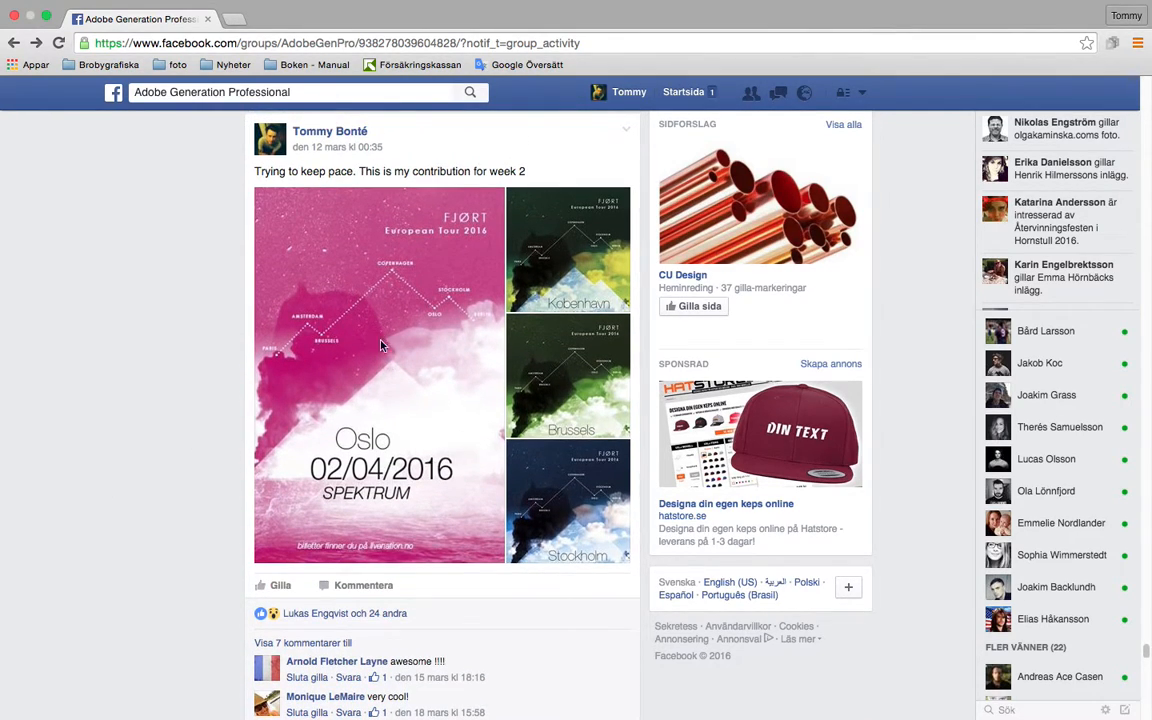
Step: View the Oslo, Kobenhavn, Brussels and Stockholm tour posters in the photo viewer, and minimise the browser window
left_click(460, 325)
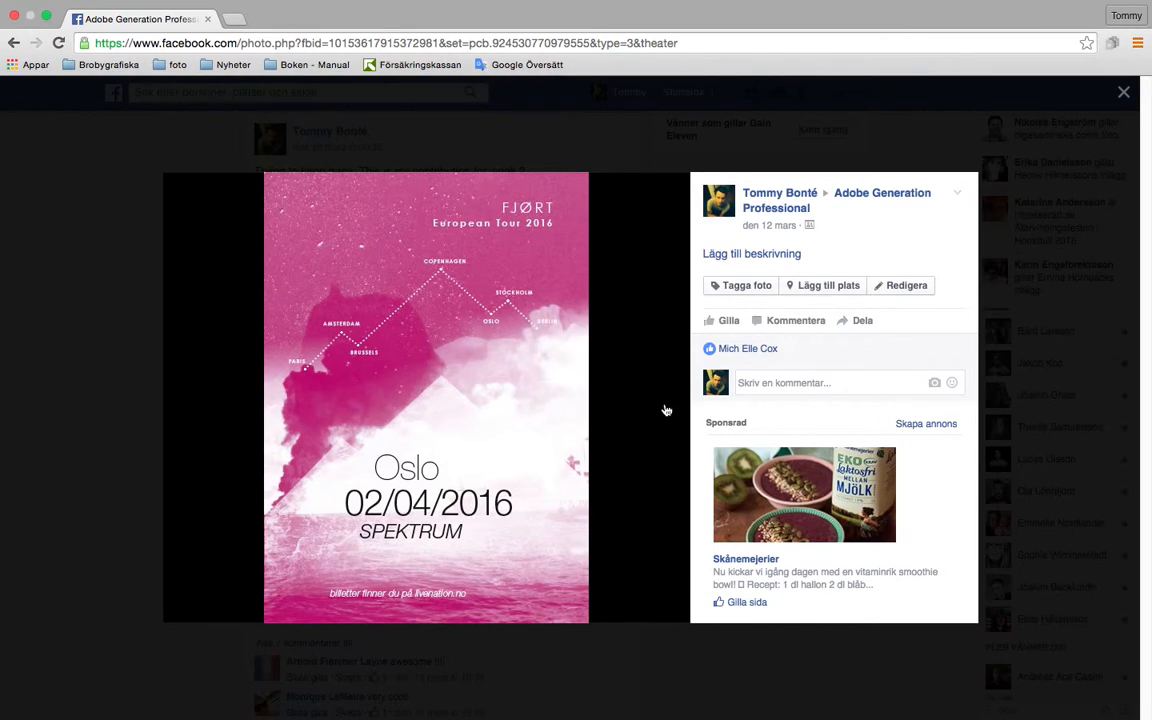
left_click(663, 403)
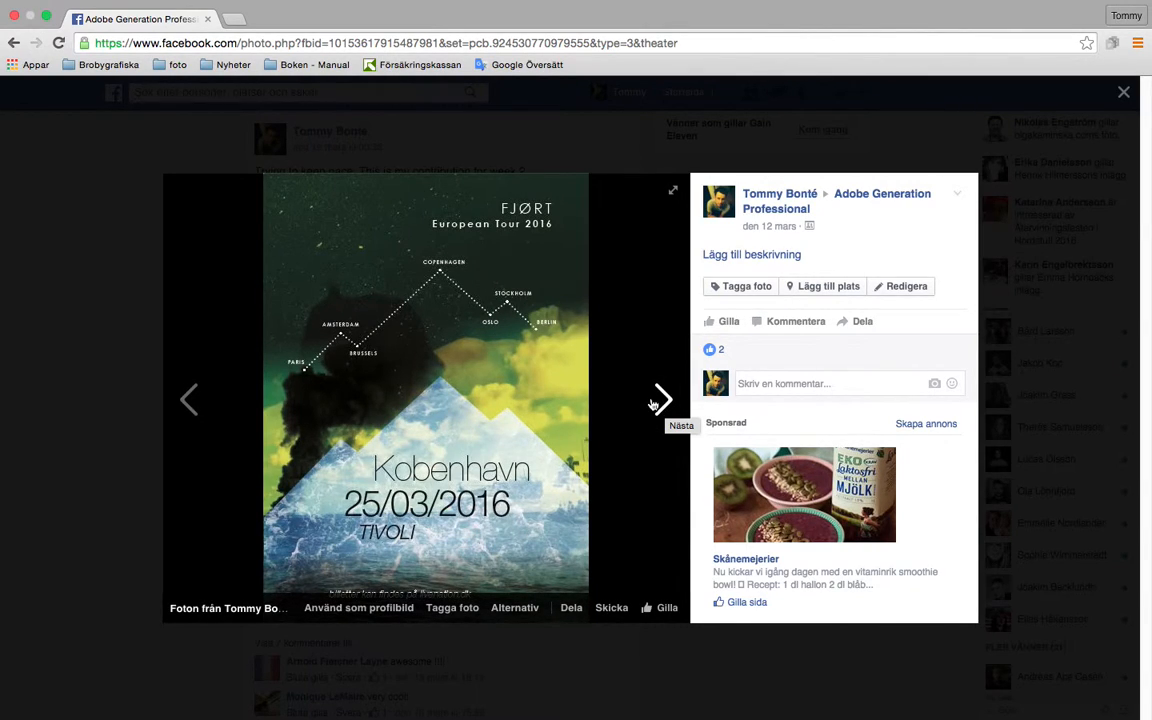
left_click(655, 402)
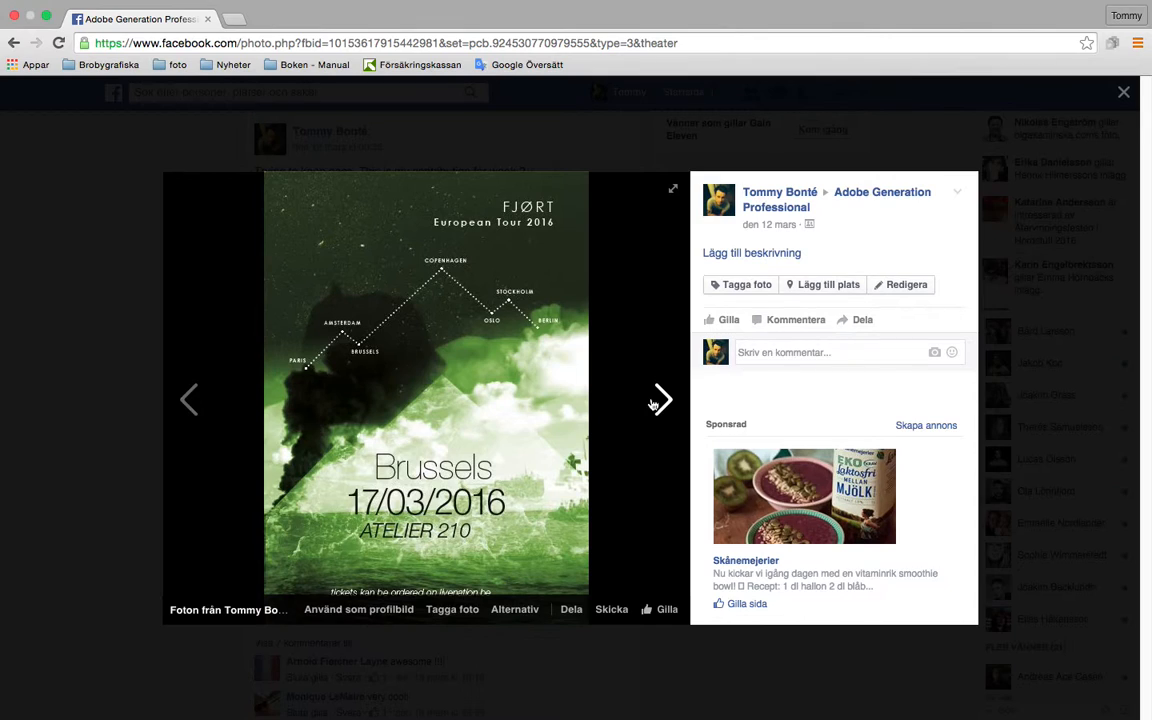
left_click(652, 403)
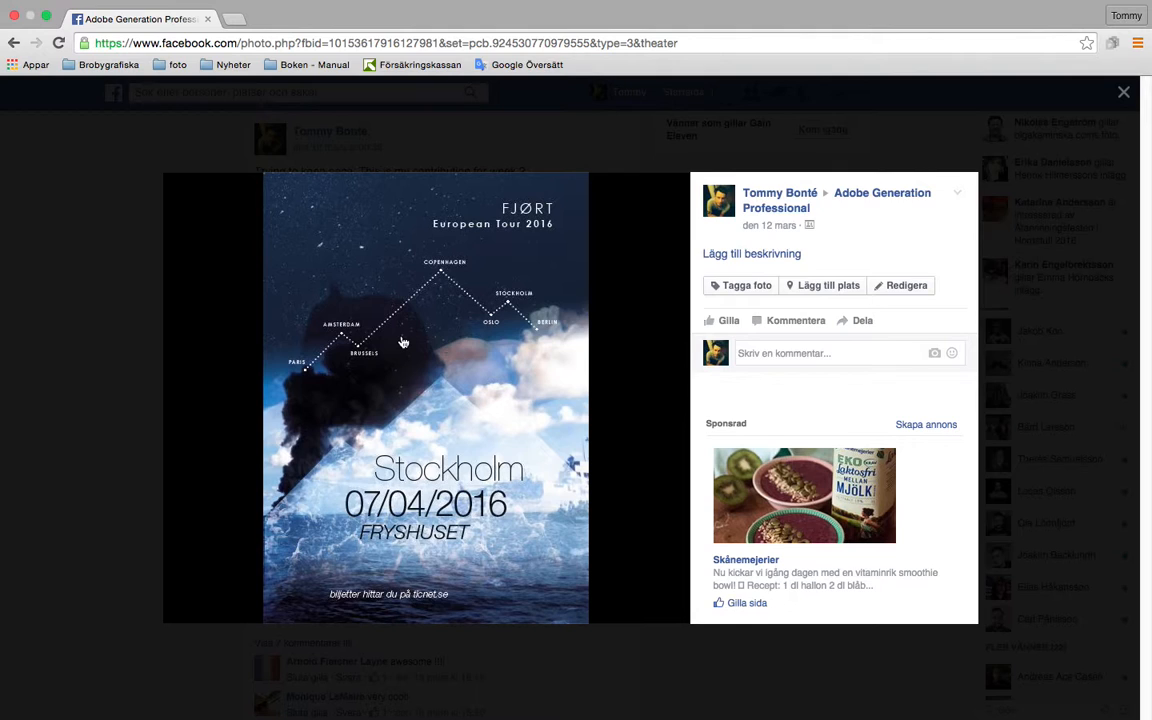
left_click(108, 520)
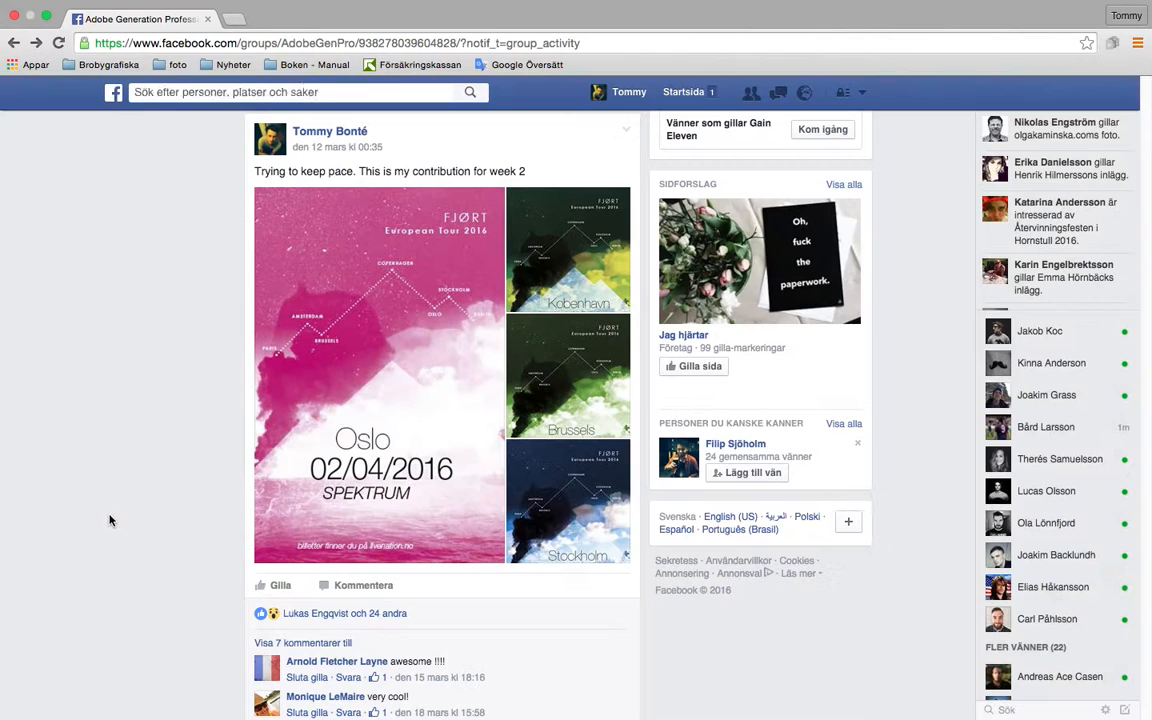
left_click(45, 15)
left_click(79, 67)
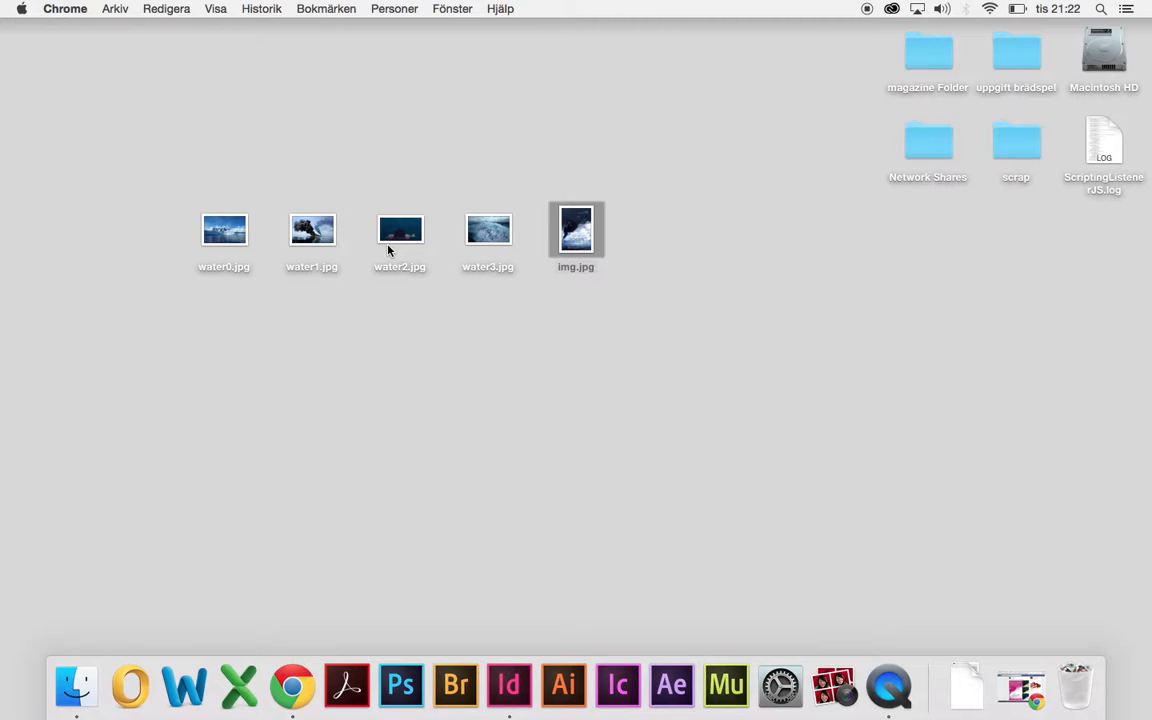
Step: Preview the source photos water0.jpg, water1.jpg, water2.jpg and water3.jpg on the desktop one after another
left_click(233, 232)
key("space")
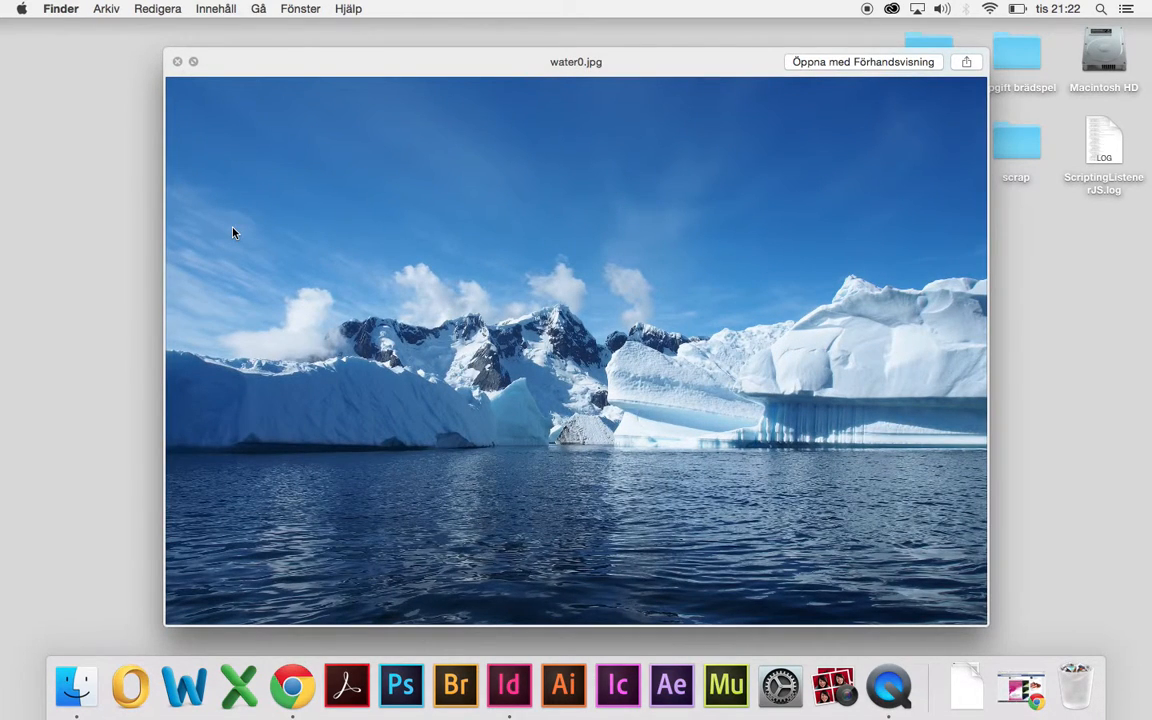
key("space")
key("Right")
key("space")
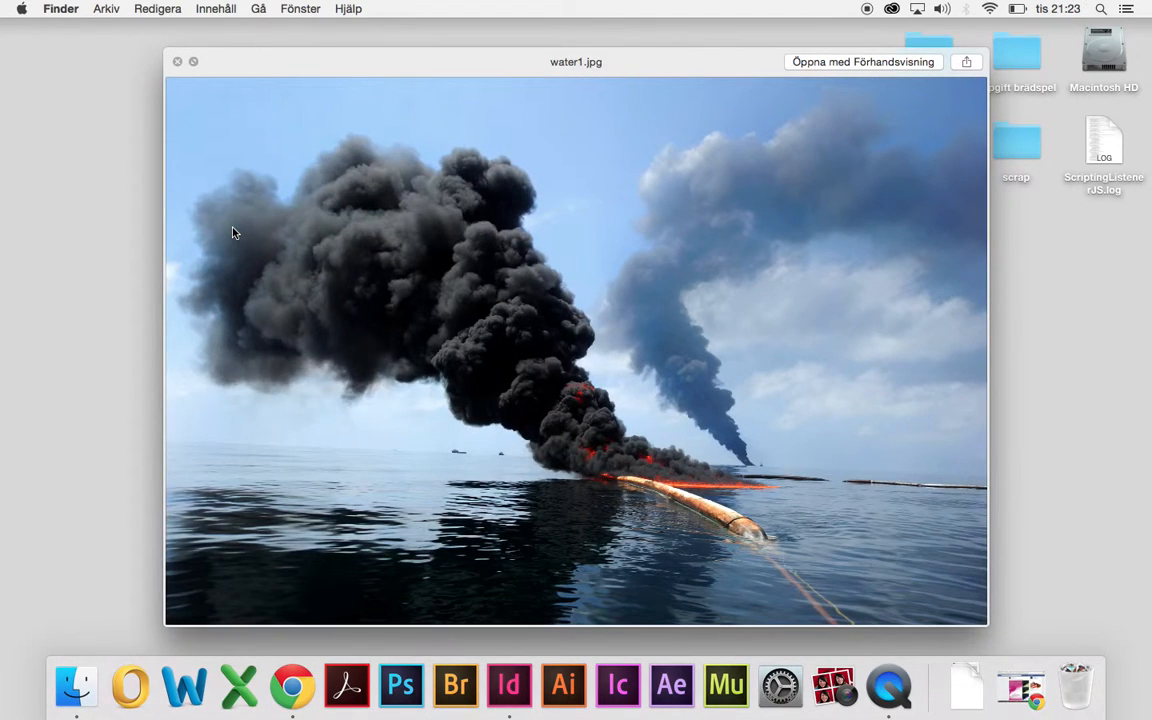
key("space")
key("Right")
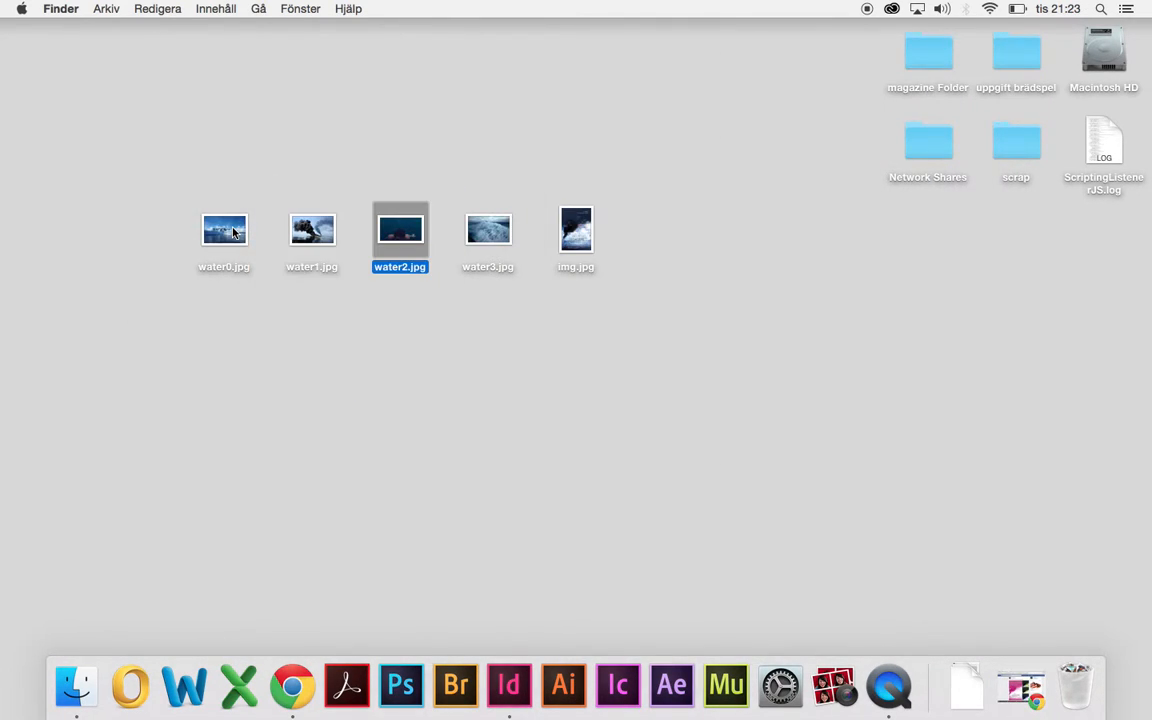
key("space")
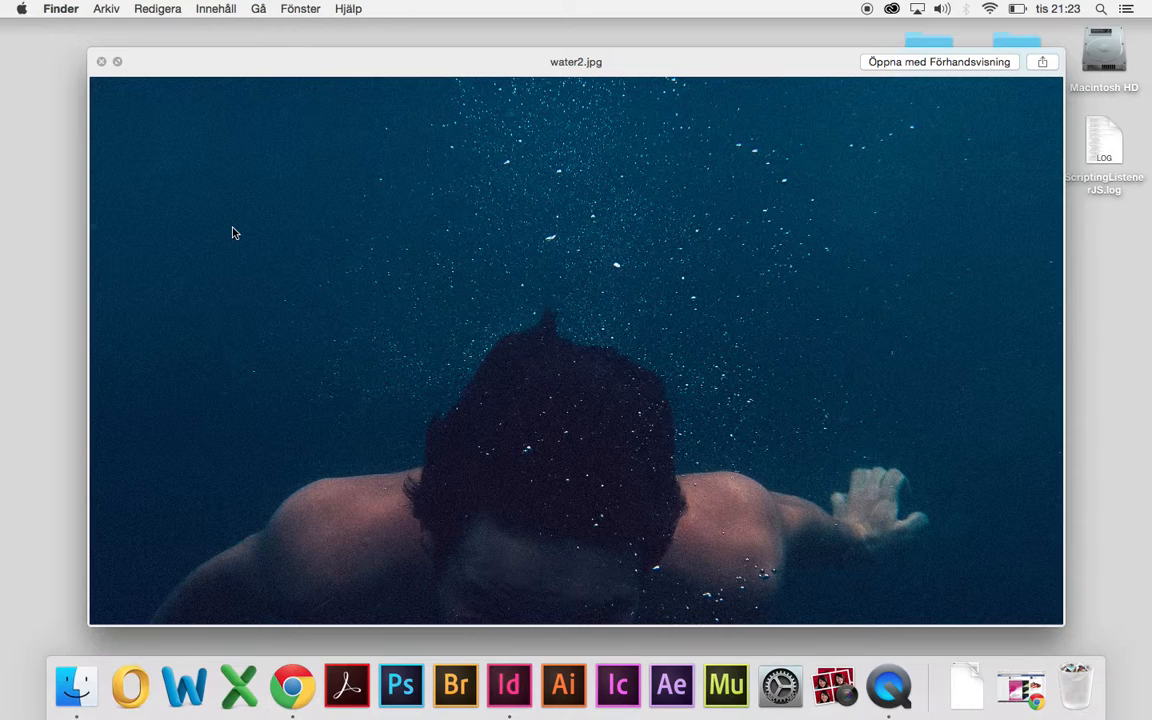
key("space")
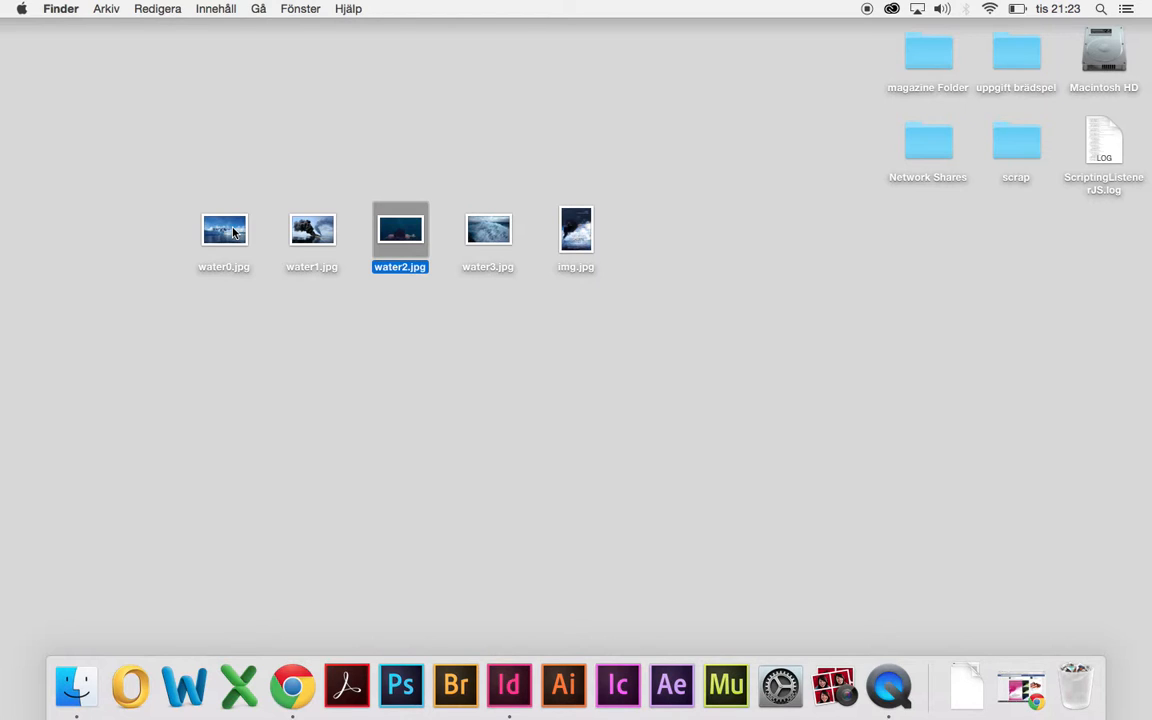
key("Right")
key("space")
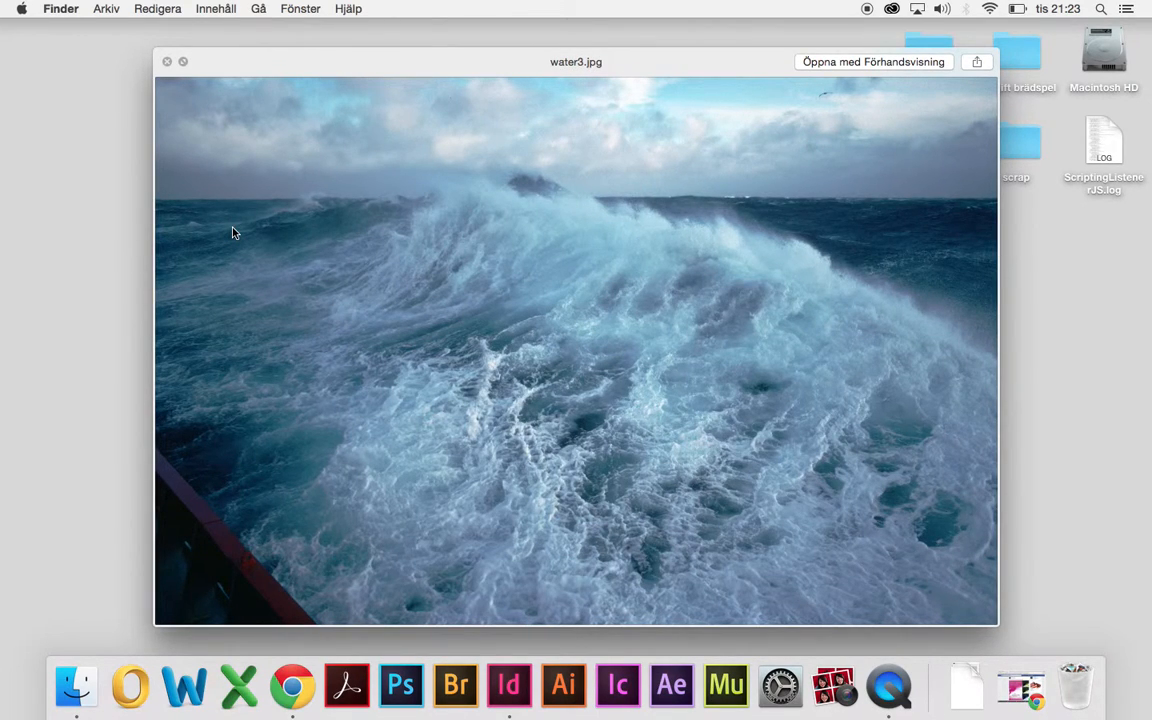
key("space")
Step: Preview the finished poster img.jpg and compare it with the row of source photos on the desktop
key("Right")
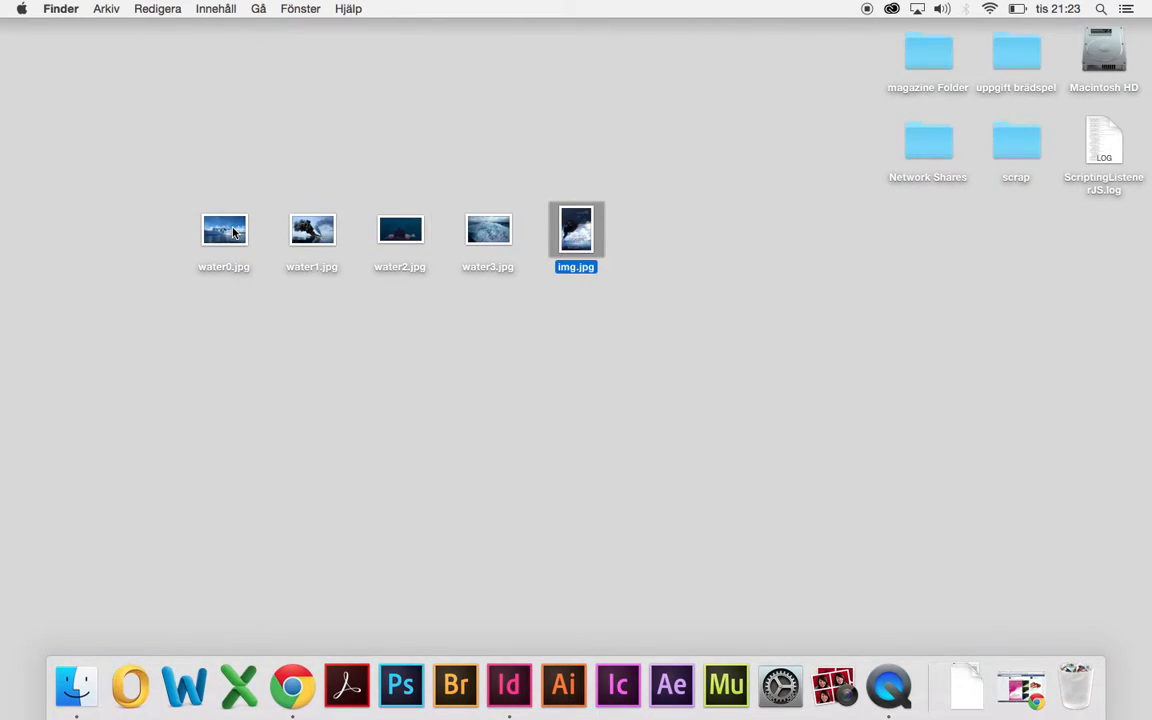
key("space")
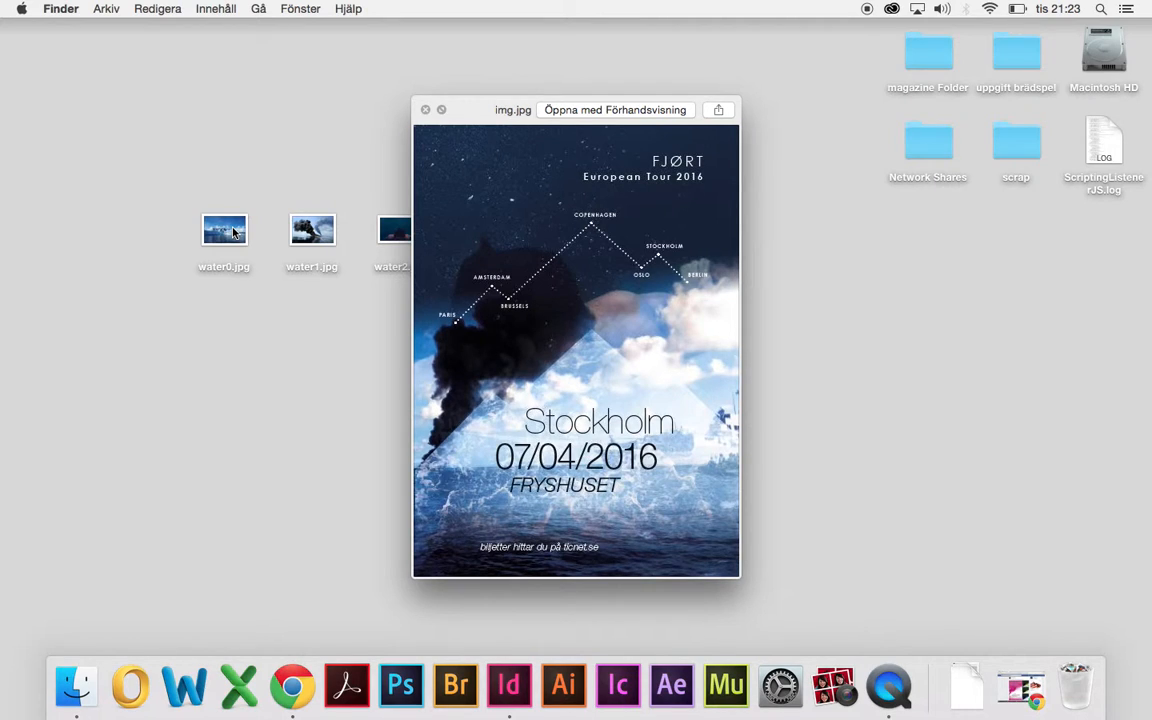
key("space")
key("Left")
key("Left")
key("Left")
key("Left")
key("Right")
key("Right")
key("Right")
key("Right")
key("space")
key("space")
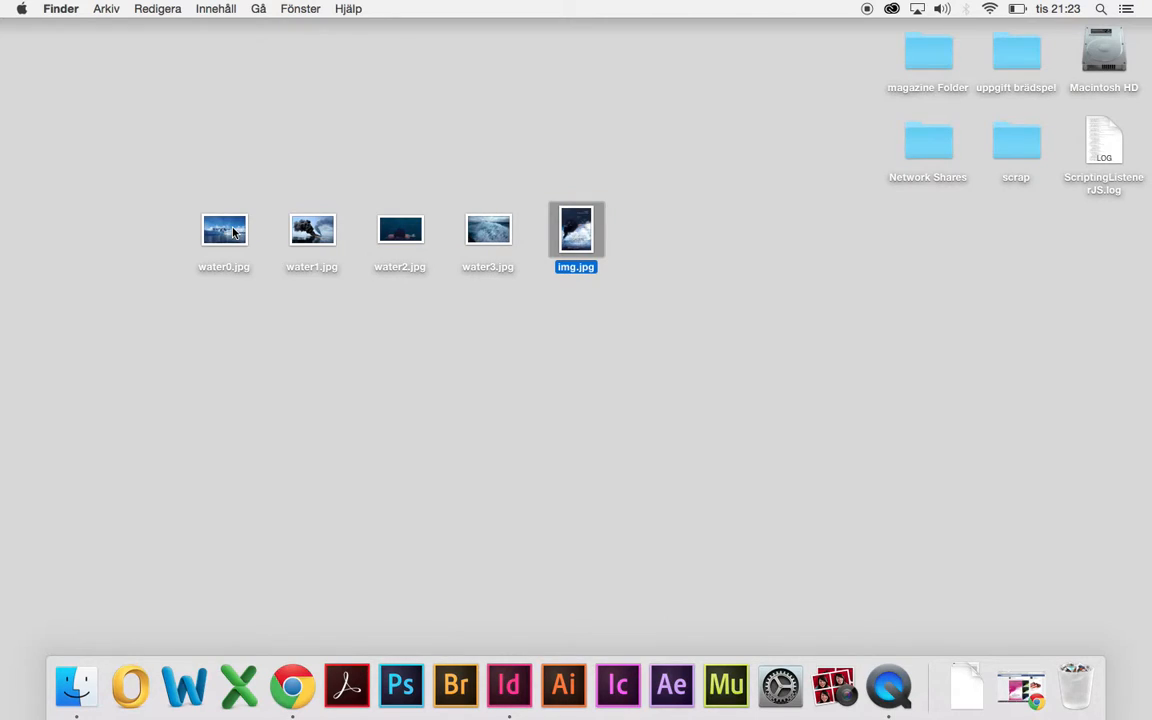
Step: Switch to InDesign and start a new print document with the page size set to A3
left_click(509, 685)
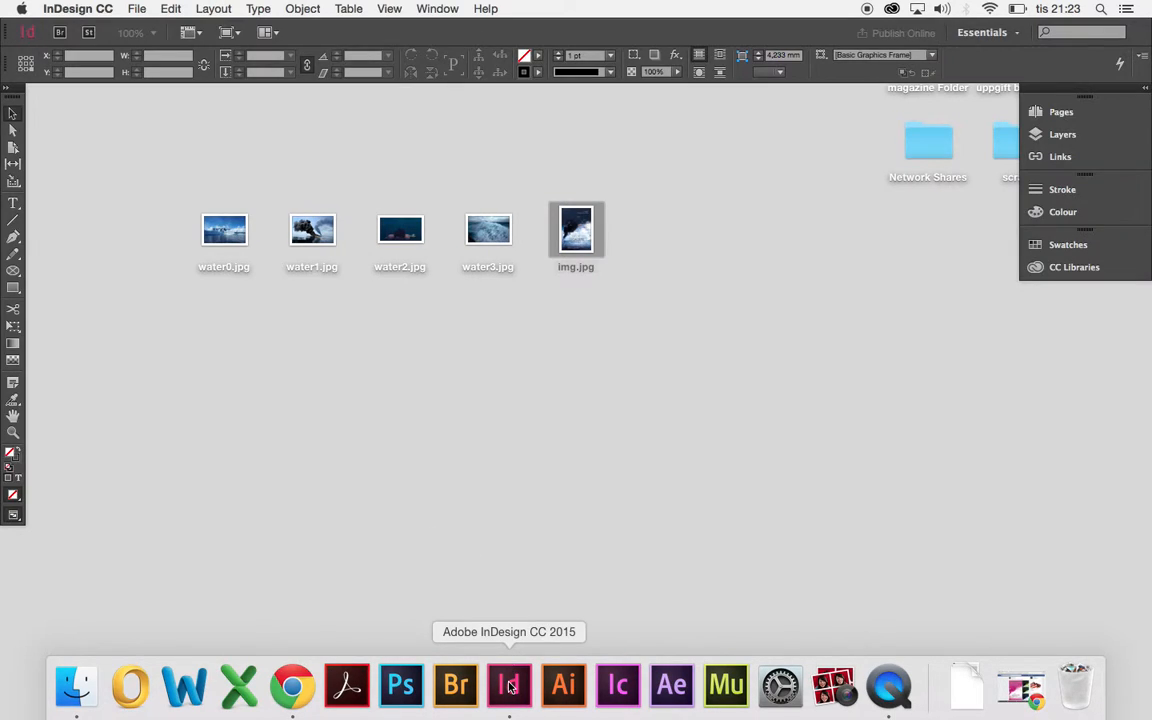
left_click(137, 9)
left_click(137, 9)
left_click(138, 9)
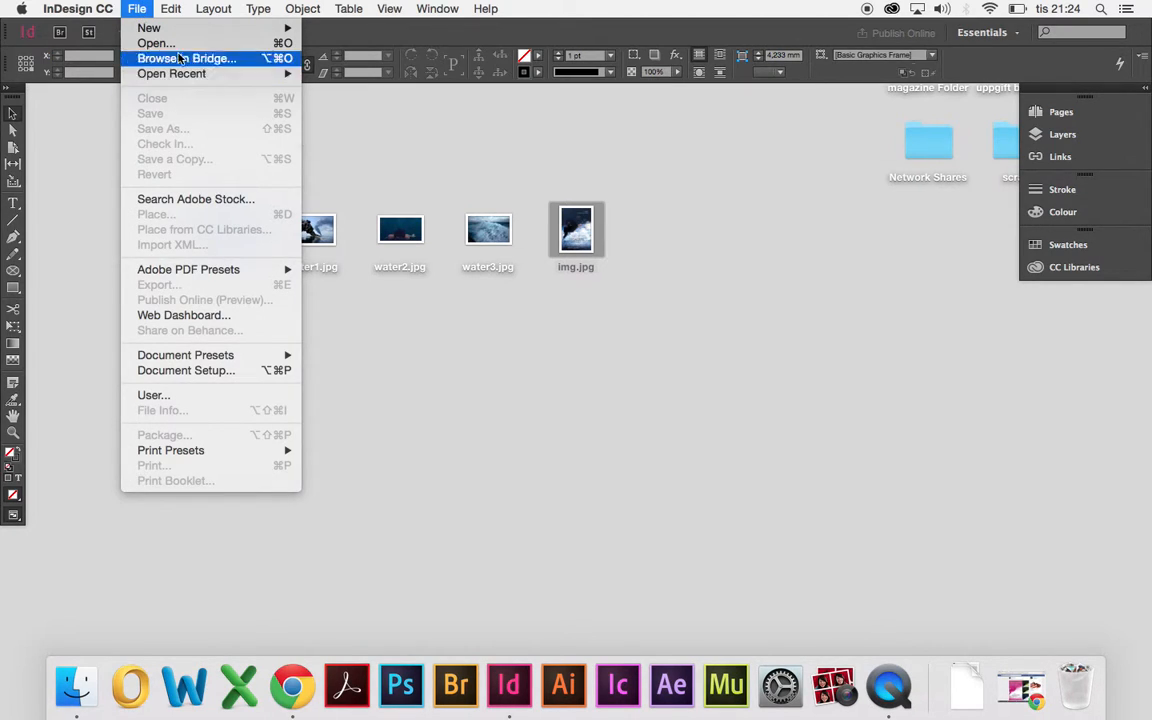
mouse_move(184, 33)
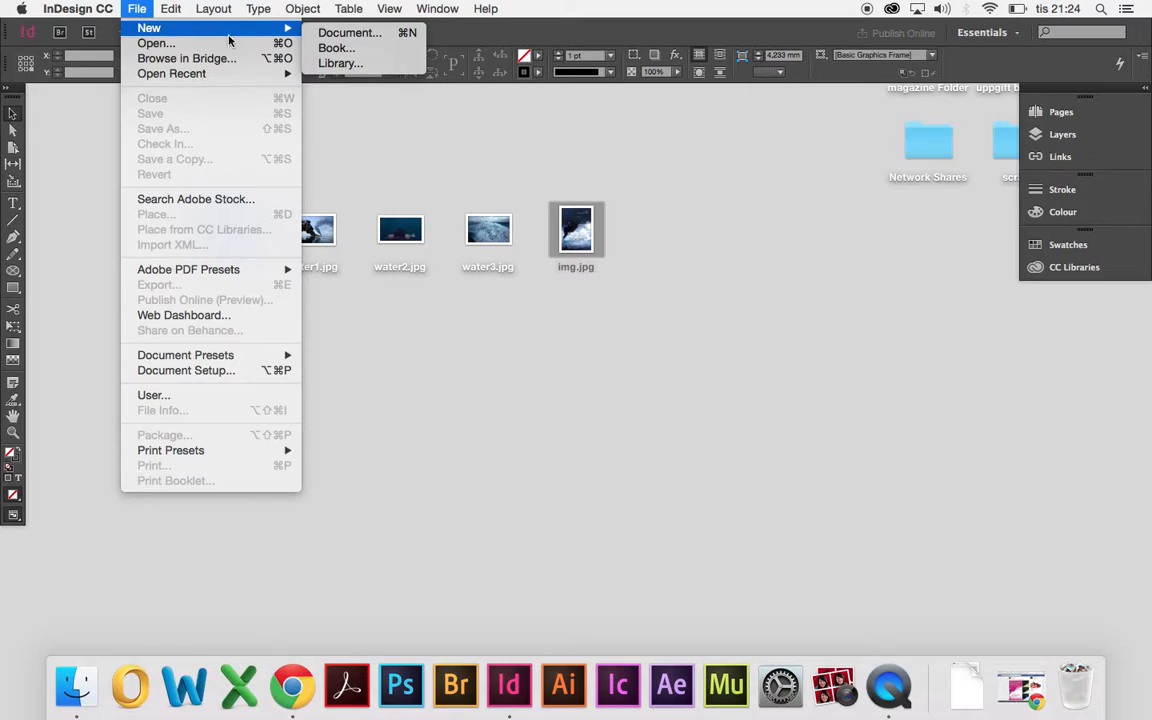
left_click(330, 33)
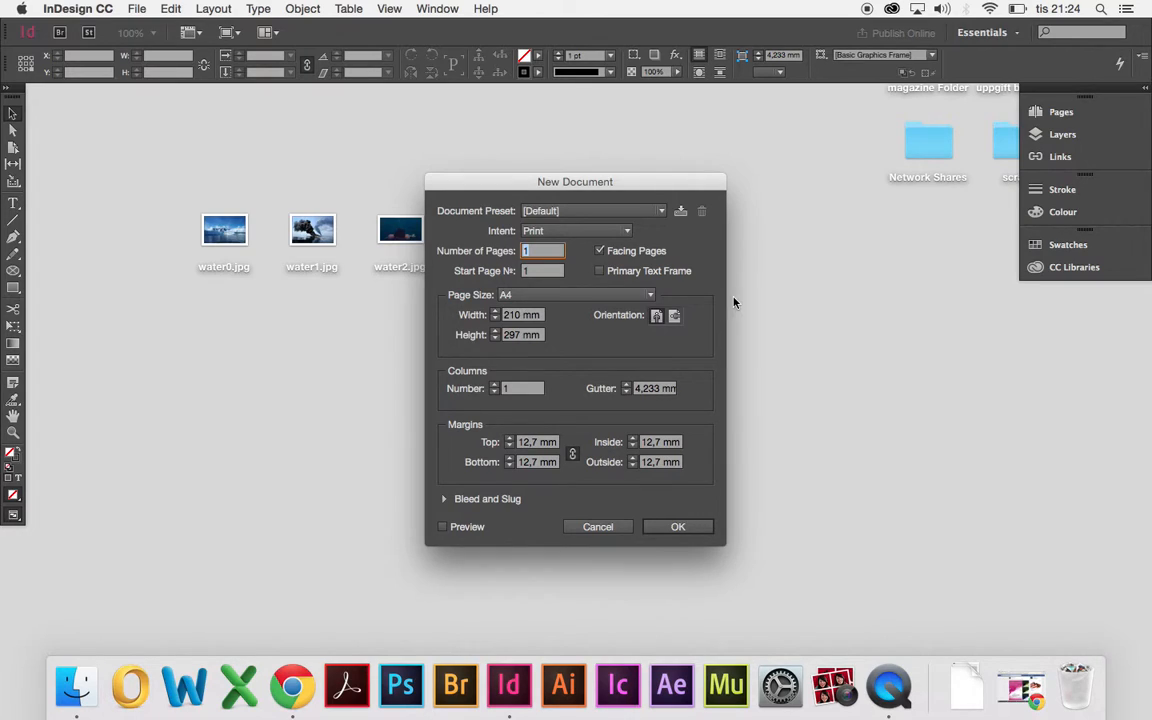
left_click(579, 295)
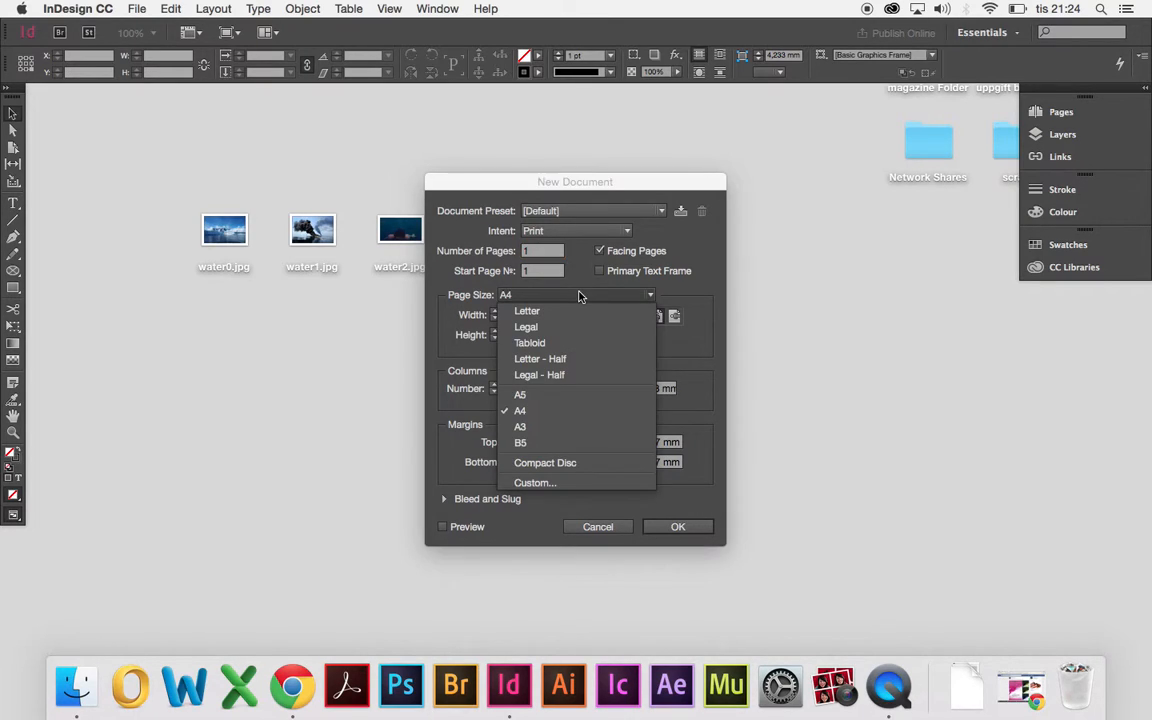
left_click(536, 427)
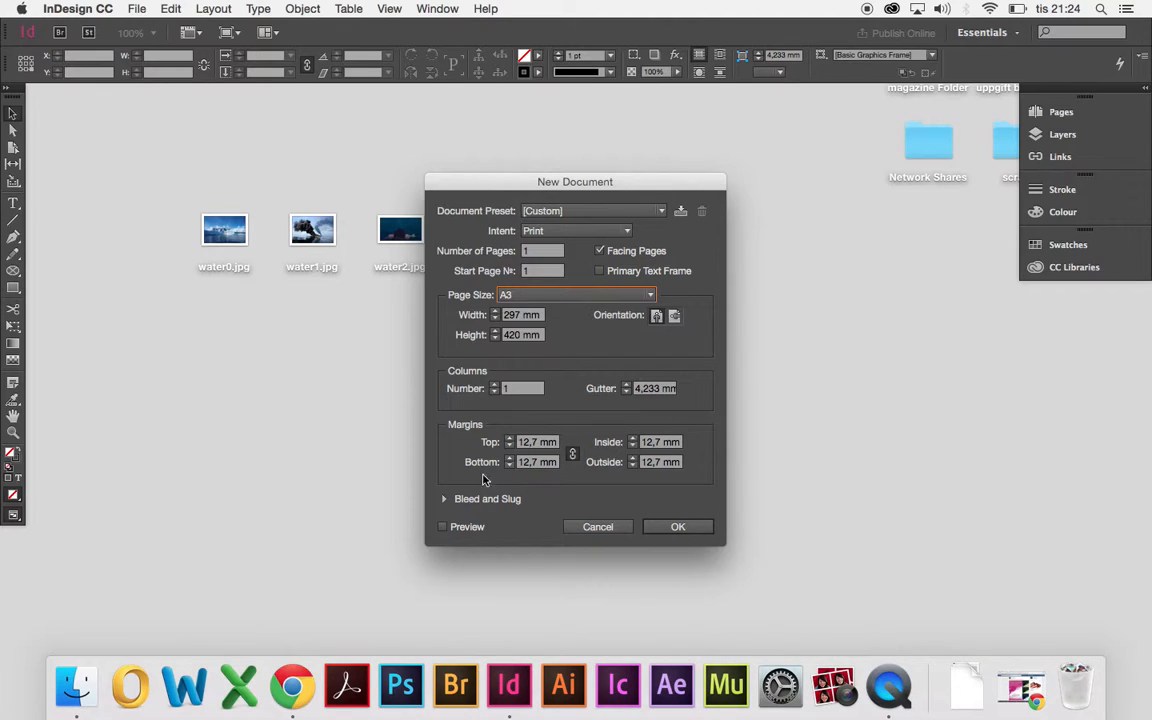
Step: Set the bleed to 3 mm on all sides and create the document
left_click(444, 499)
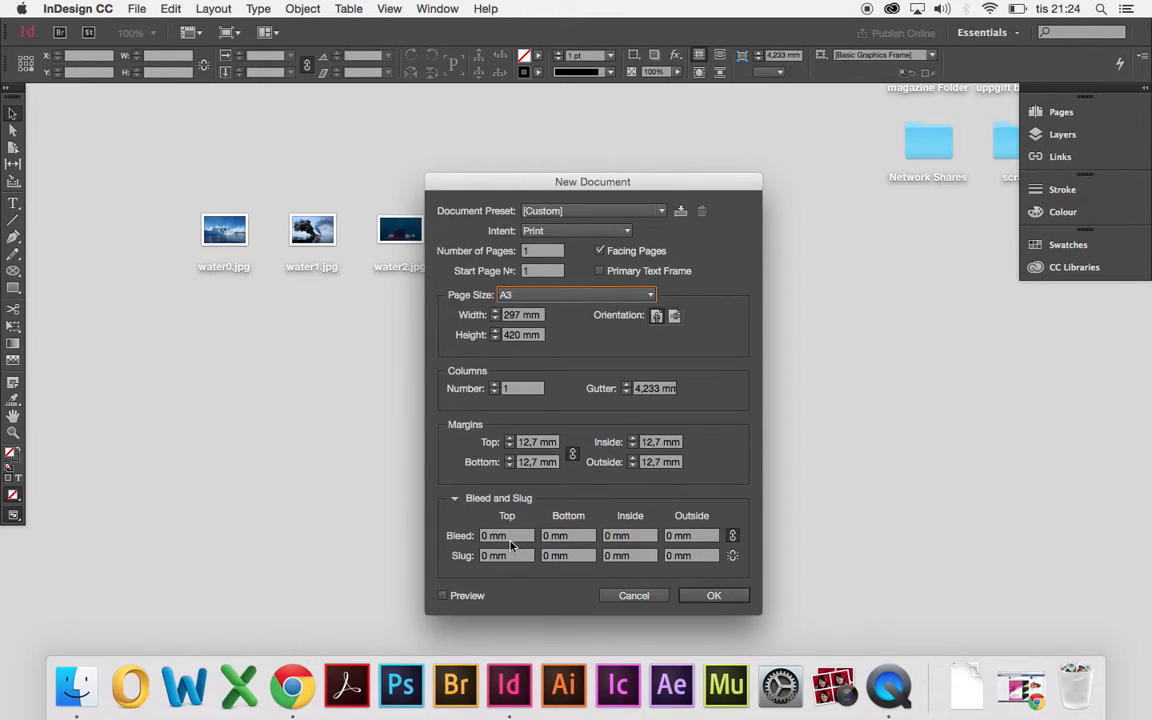
left_click(460, 535)
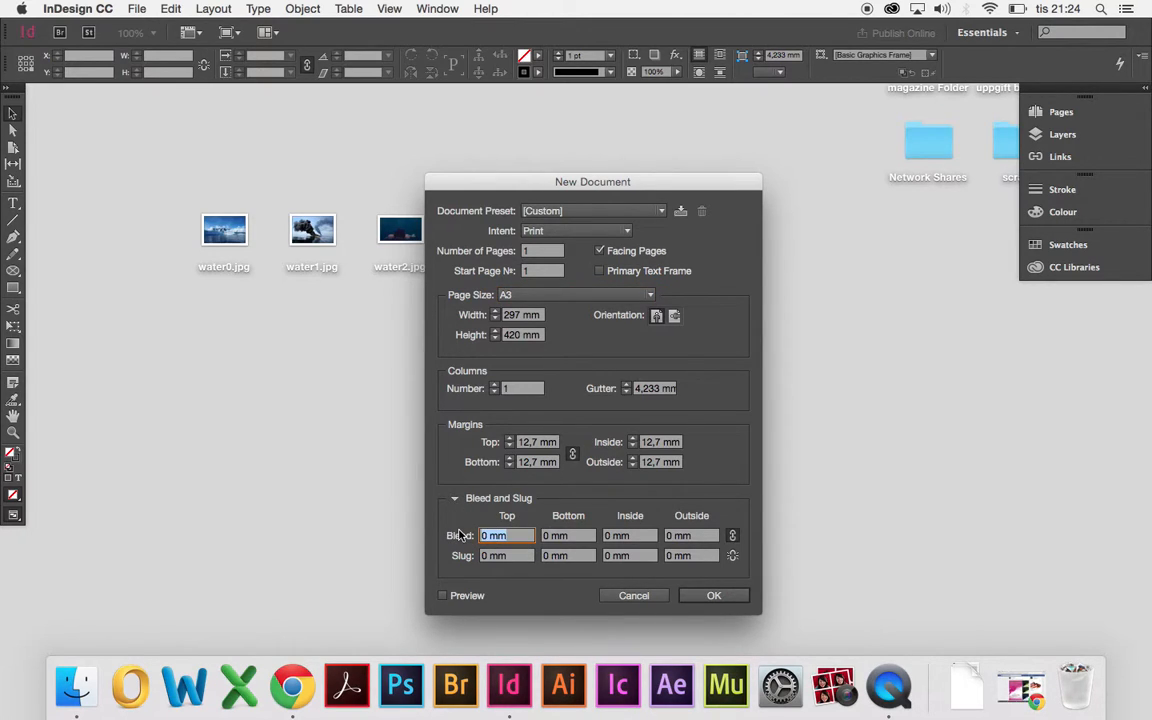
type("3")
key("Tab")
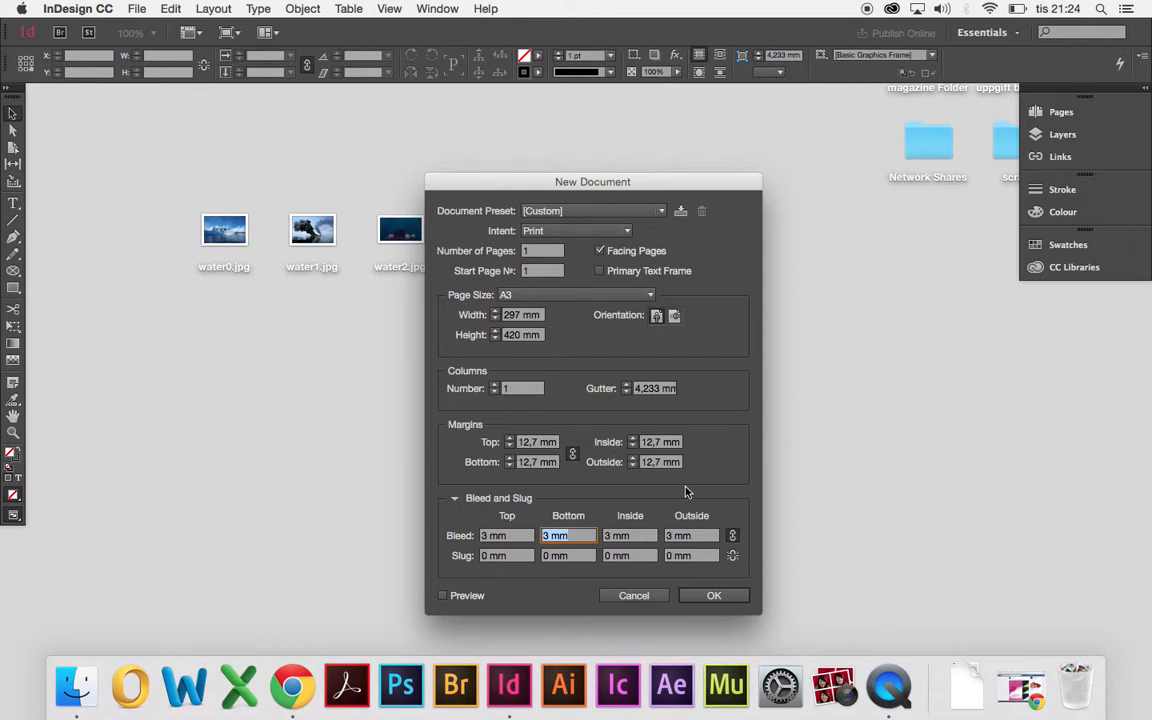
left_click(703, 599)
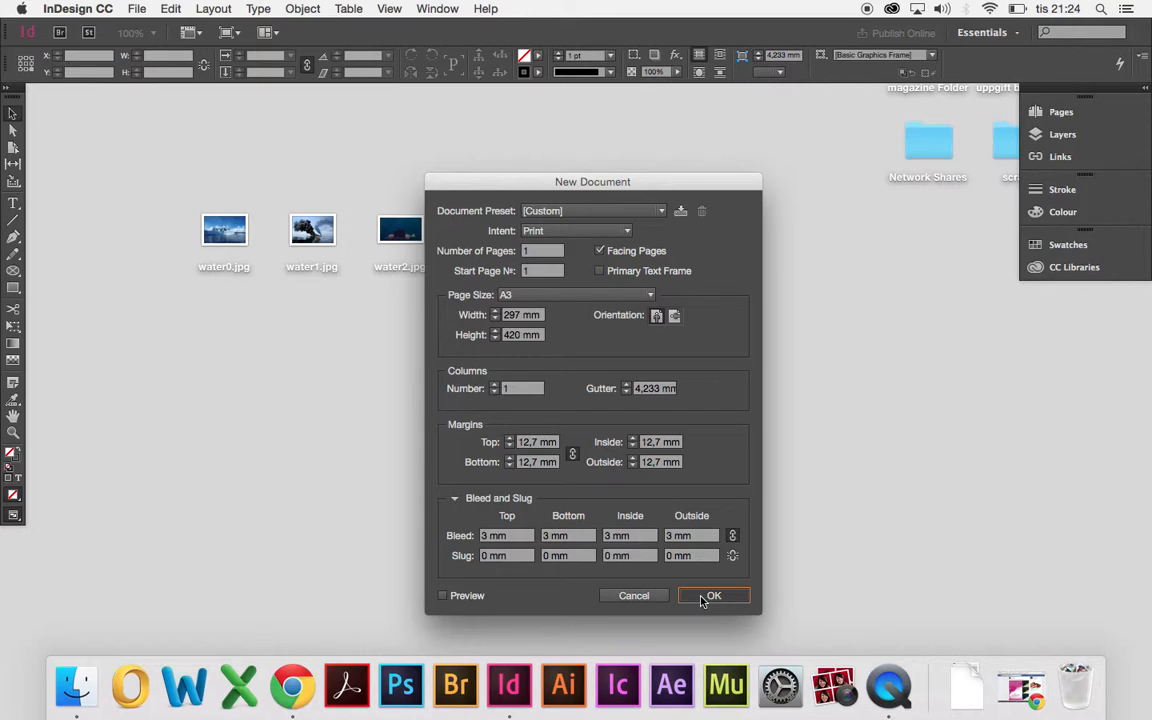
left_click(710, 596)
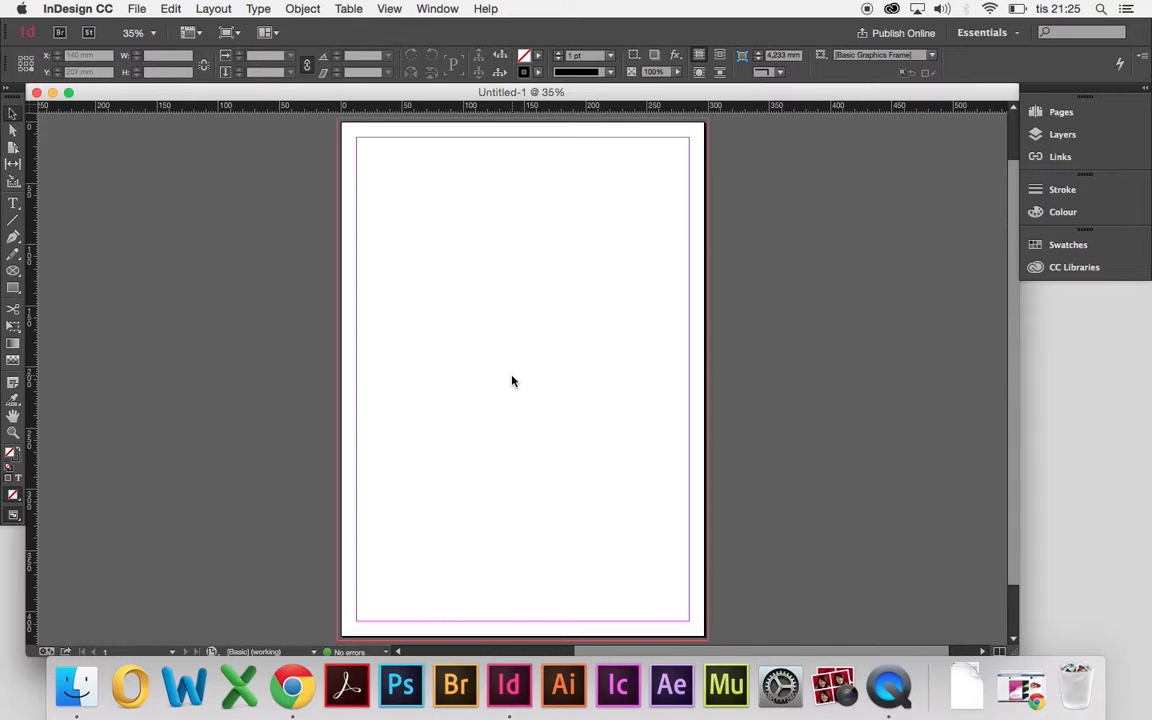
Step: Place water0.jpg at about 488 × 325 mm across the lower part of the page, with its lower edge on the bottom bleed
key("super+d")
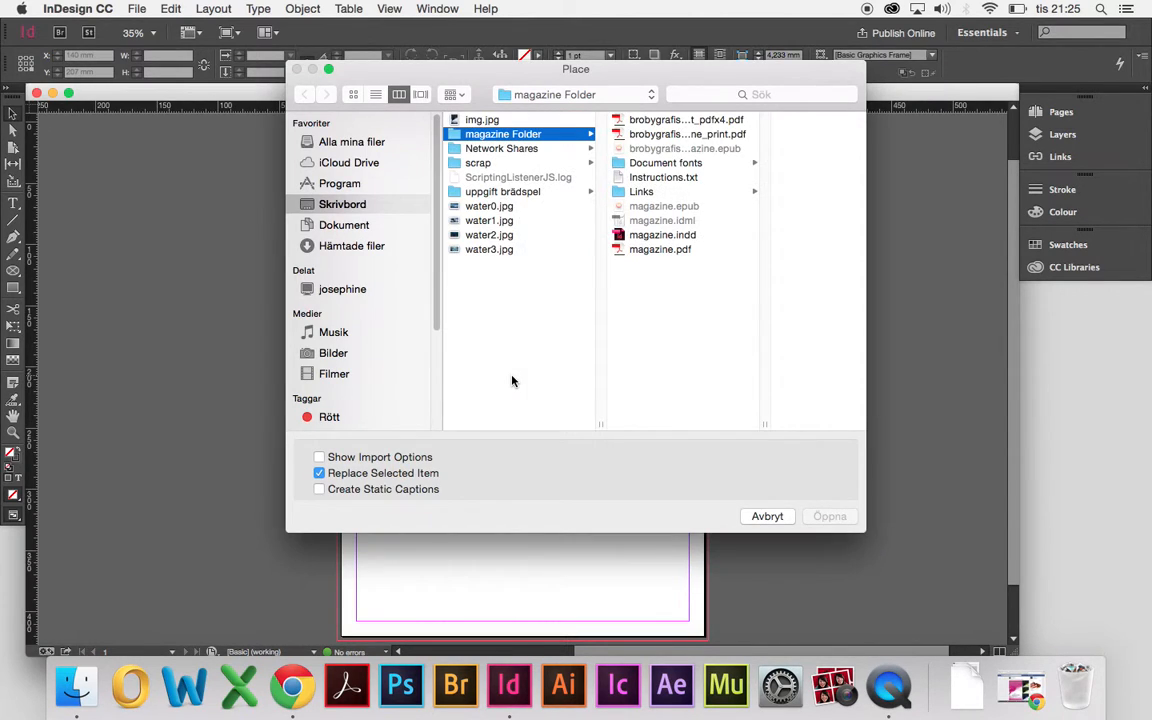
left_click(505, 209)
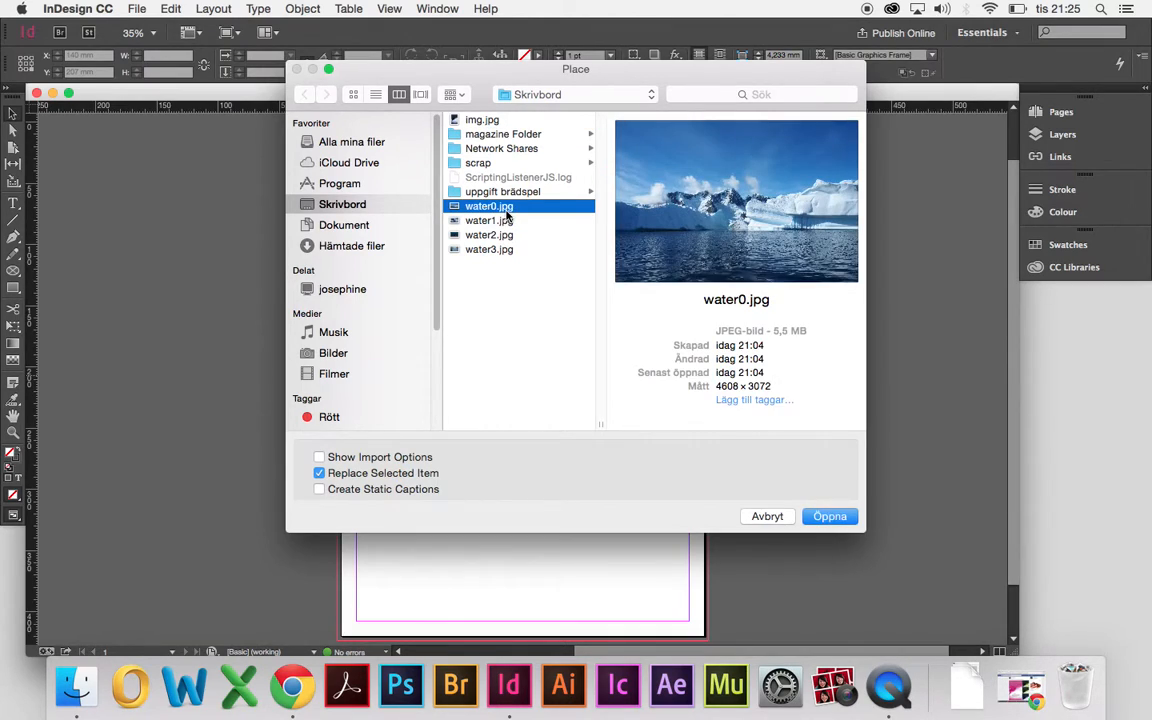
left_click(827, 519)
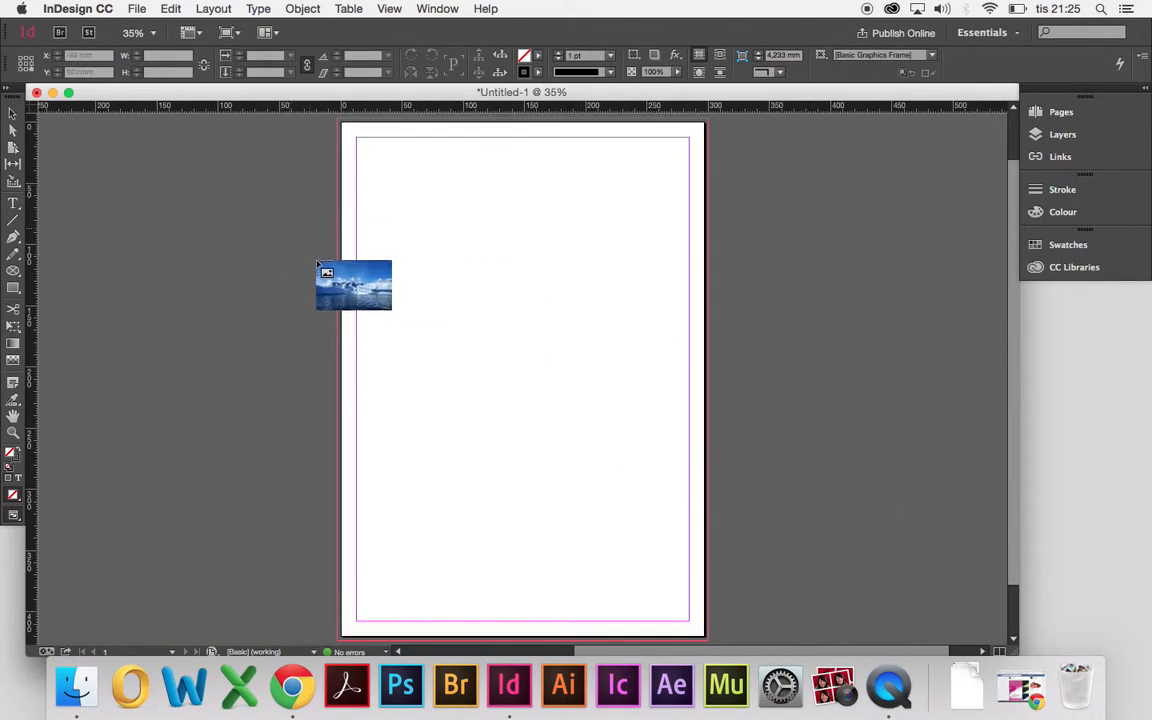
left_click(333, 284)
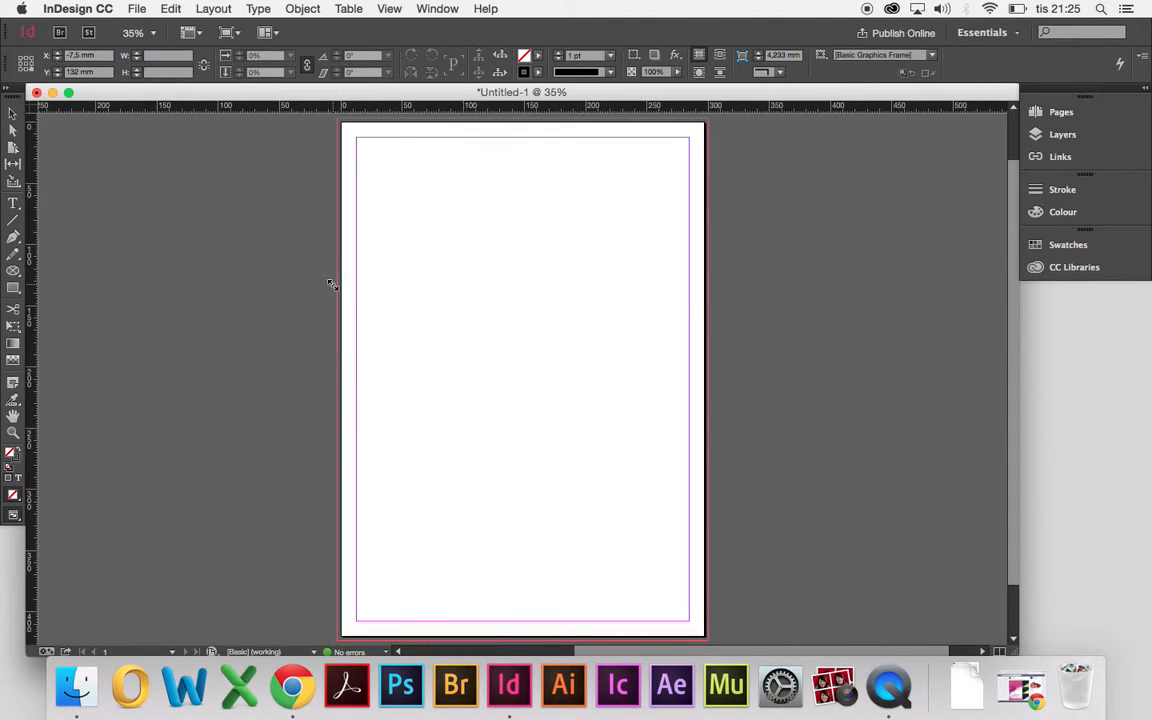
left_click_drag(753, 364, 643, 326)
scroll(643, 326, "down", 1)
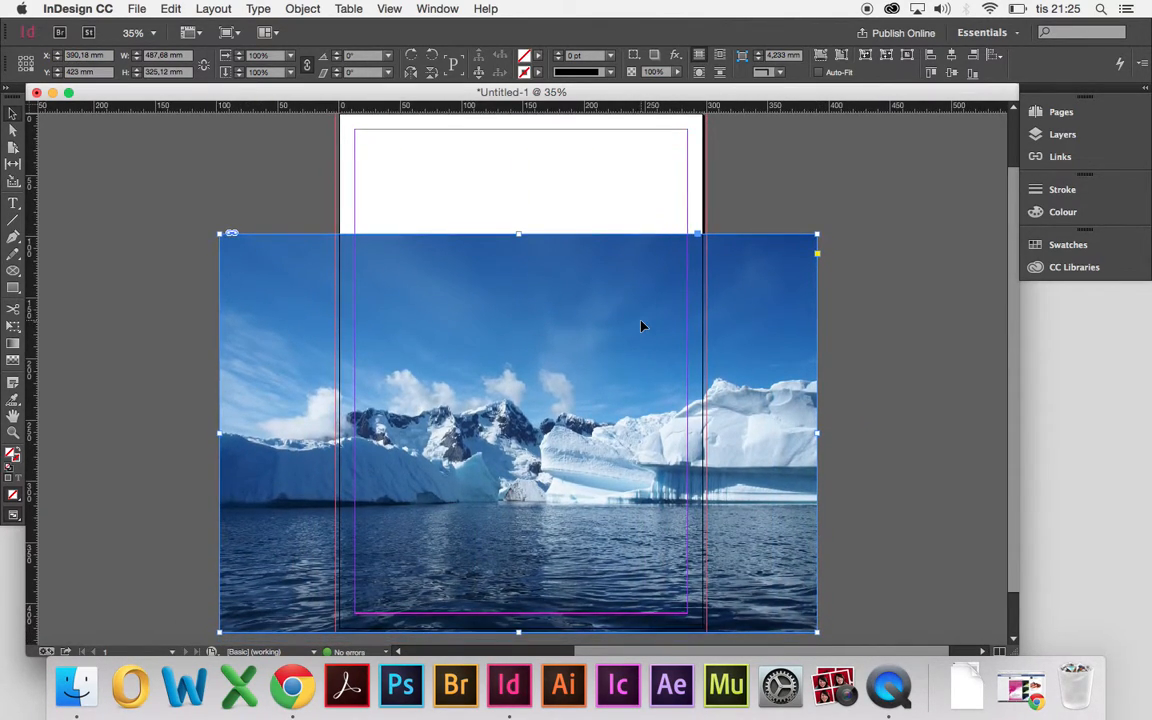
Step: Deselect the iceberg photo, preview the finished poster img.jpg on the desktop for comparison, and return to InDesign
left_click(851, 237)
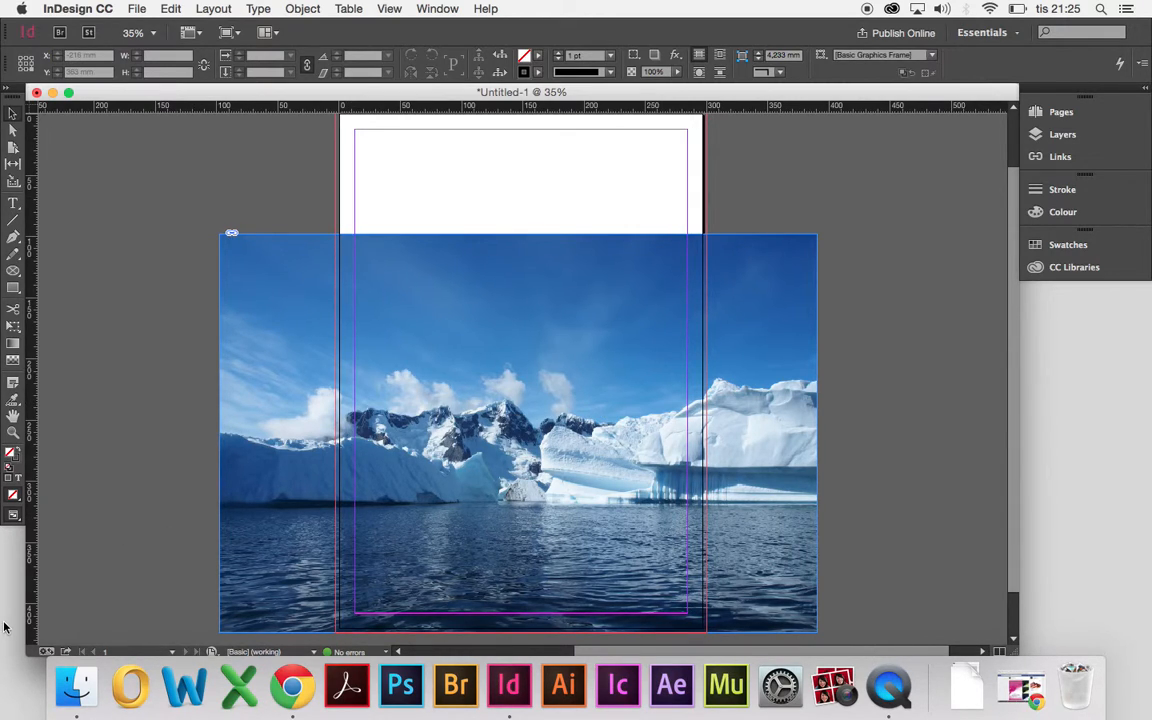
left_click(34, 693)
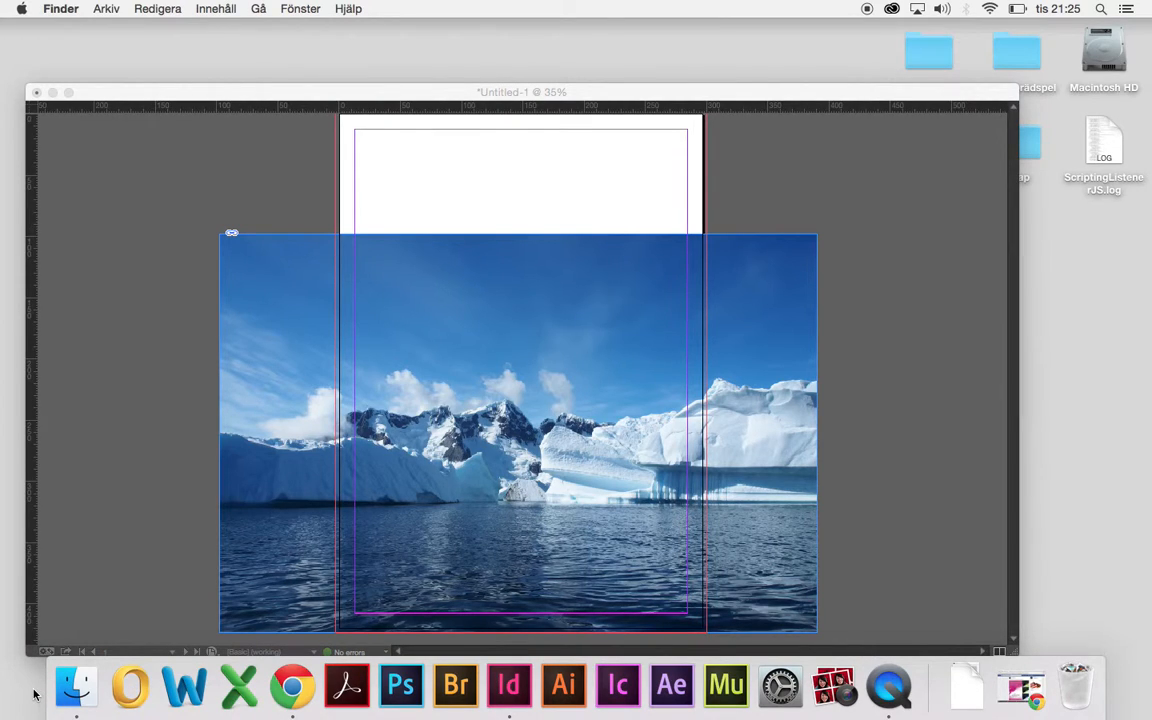
key("F11")
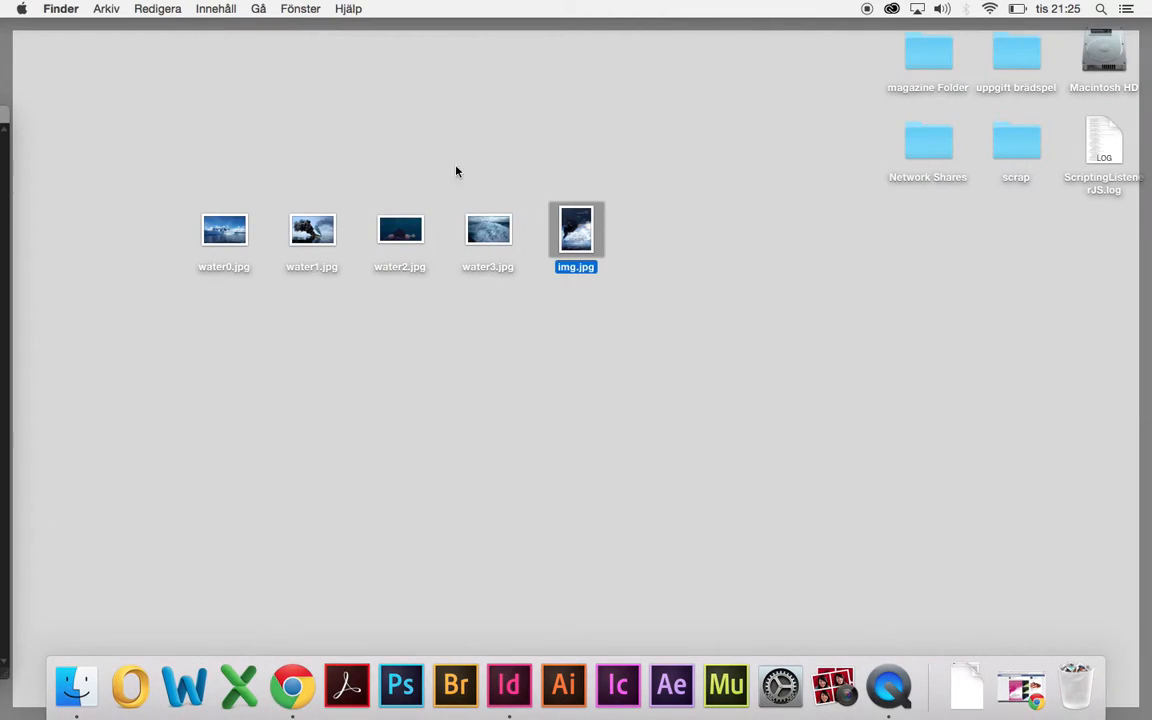
key("space")
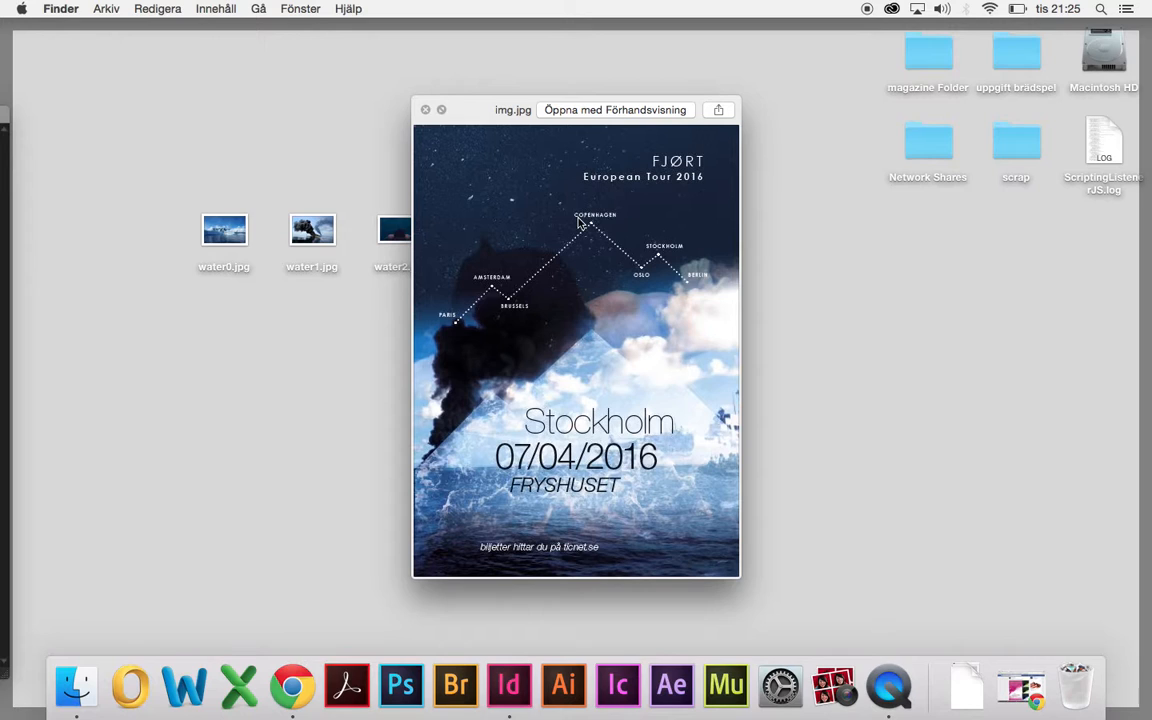
key("space")
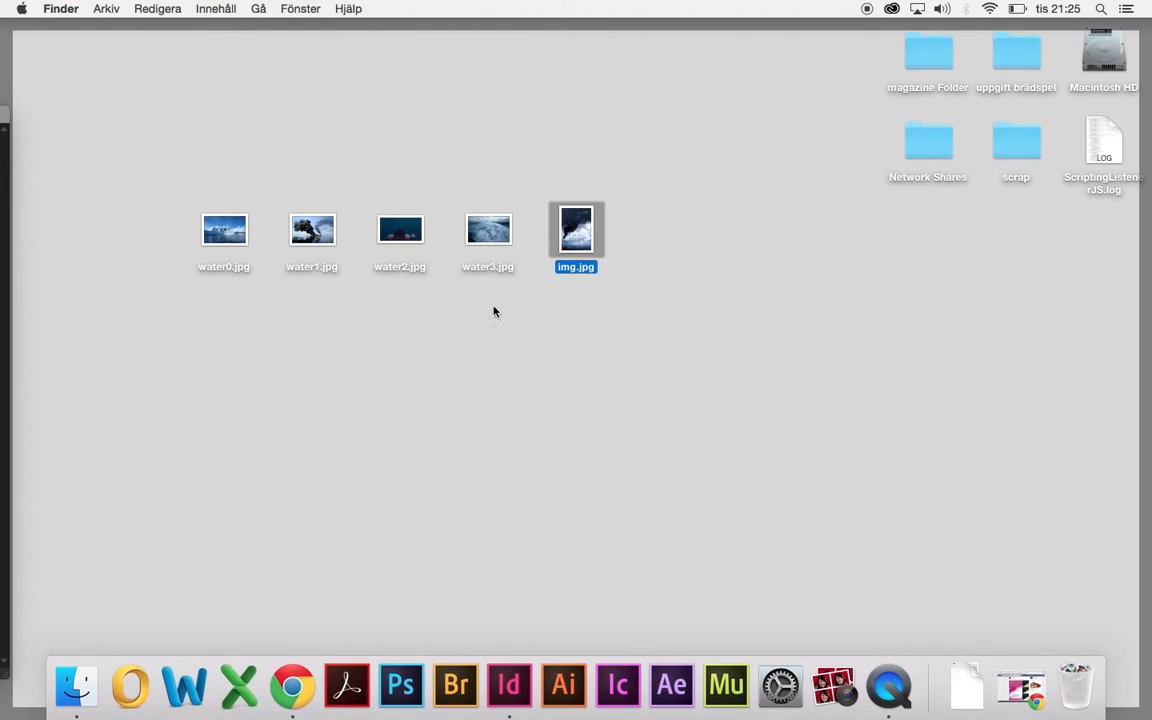
left_click(509, 685)
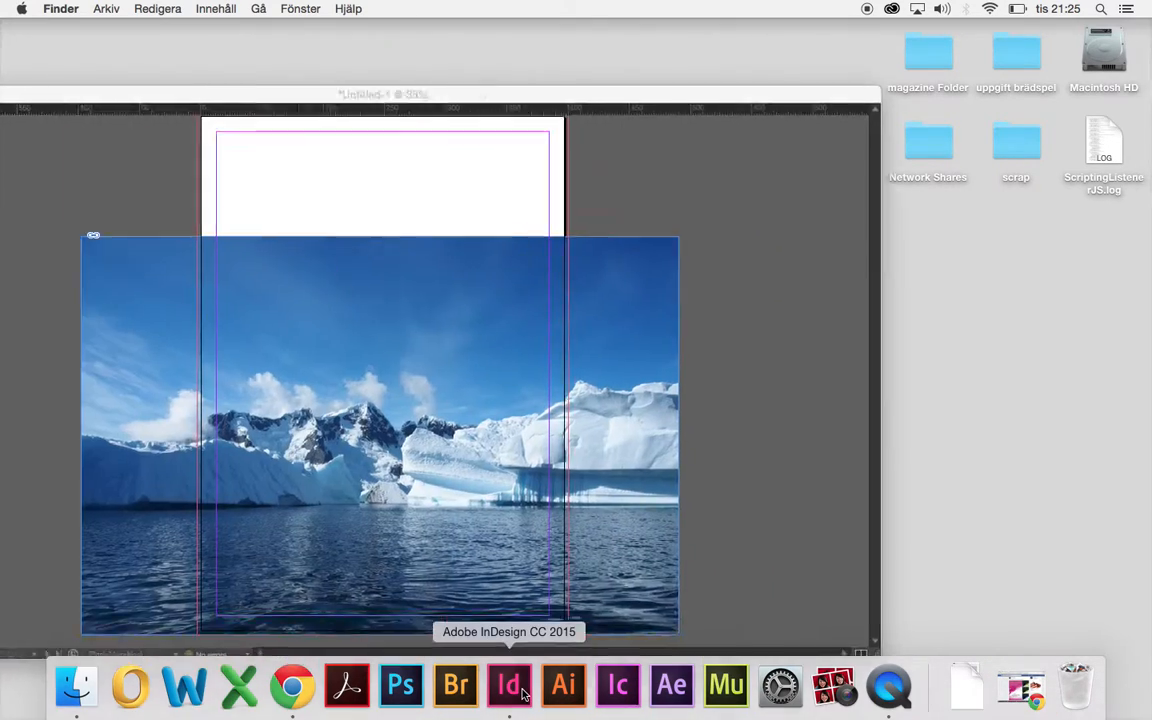
Step: Place water1.jpg at about 76 × 51 mm across the page's left edge, just above the iceberg photo
key("super+d")
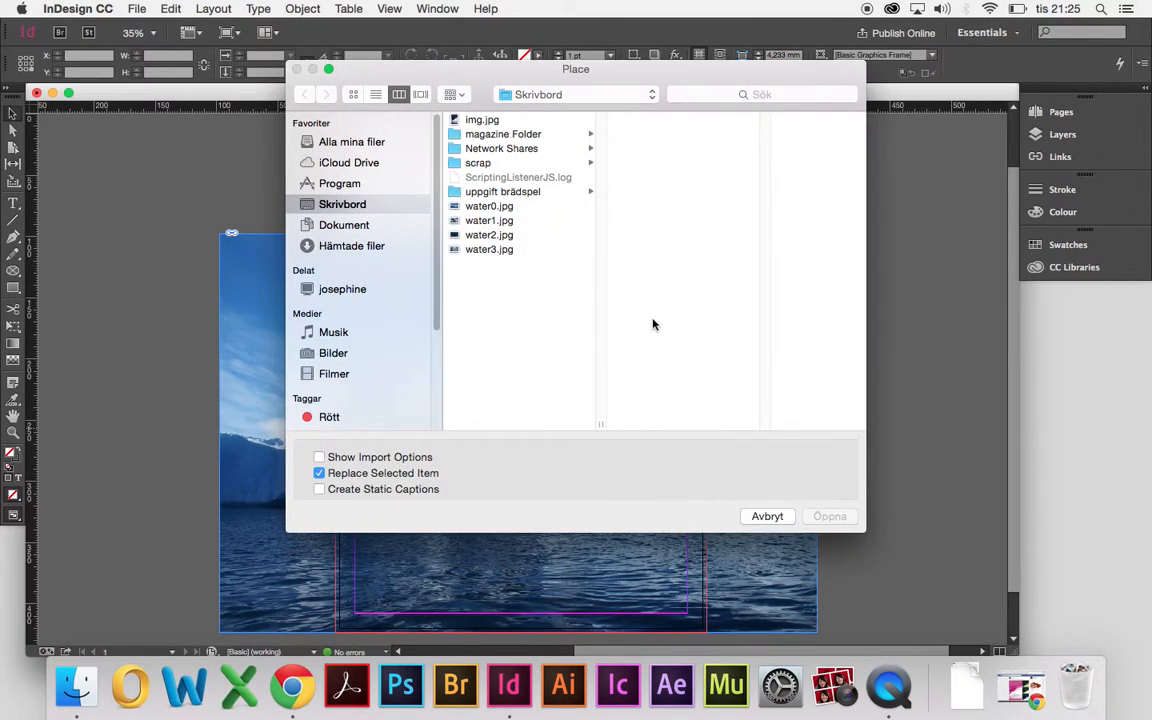
left_click(490, 220)
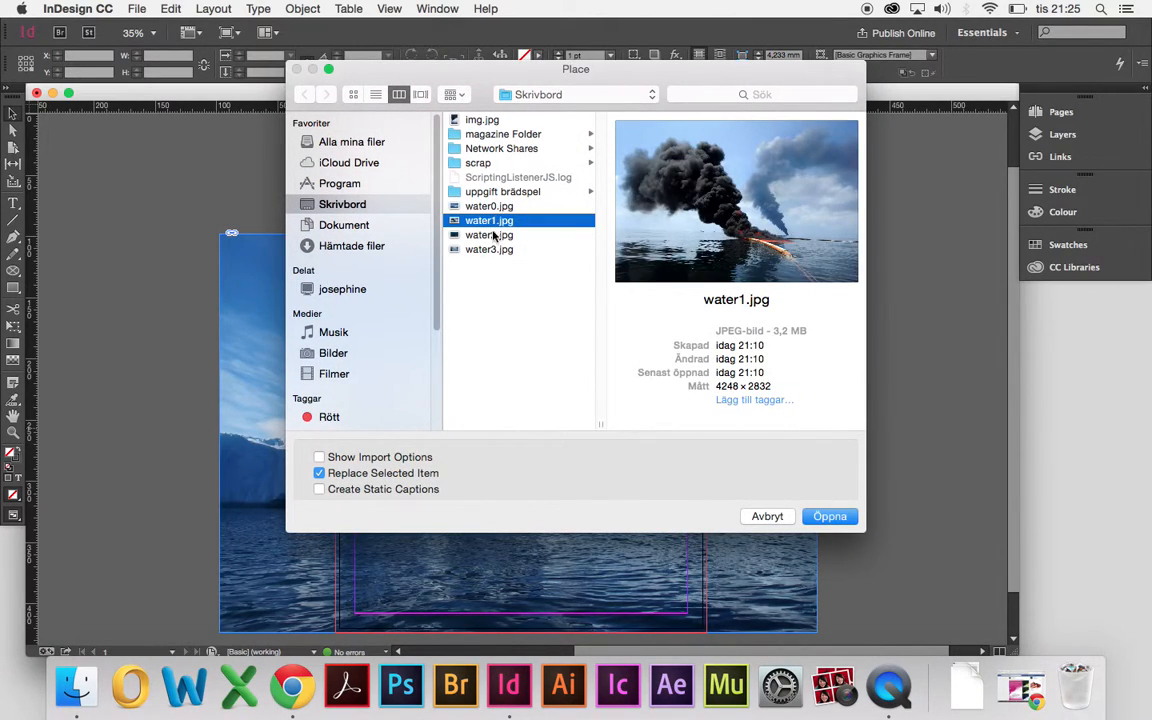
left_click(826, 517)
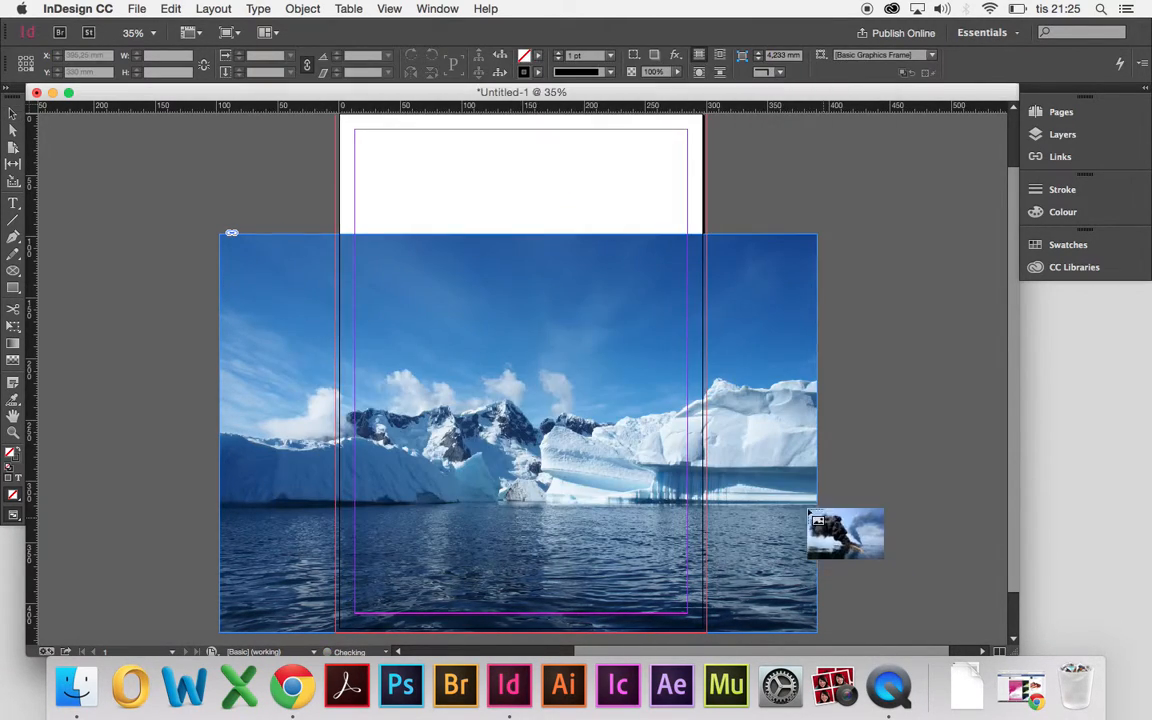
left_click(292, 204)
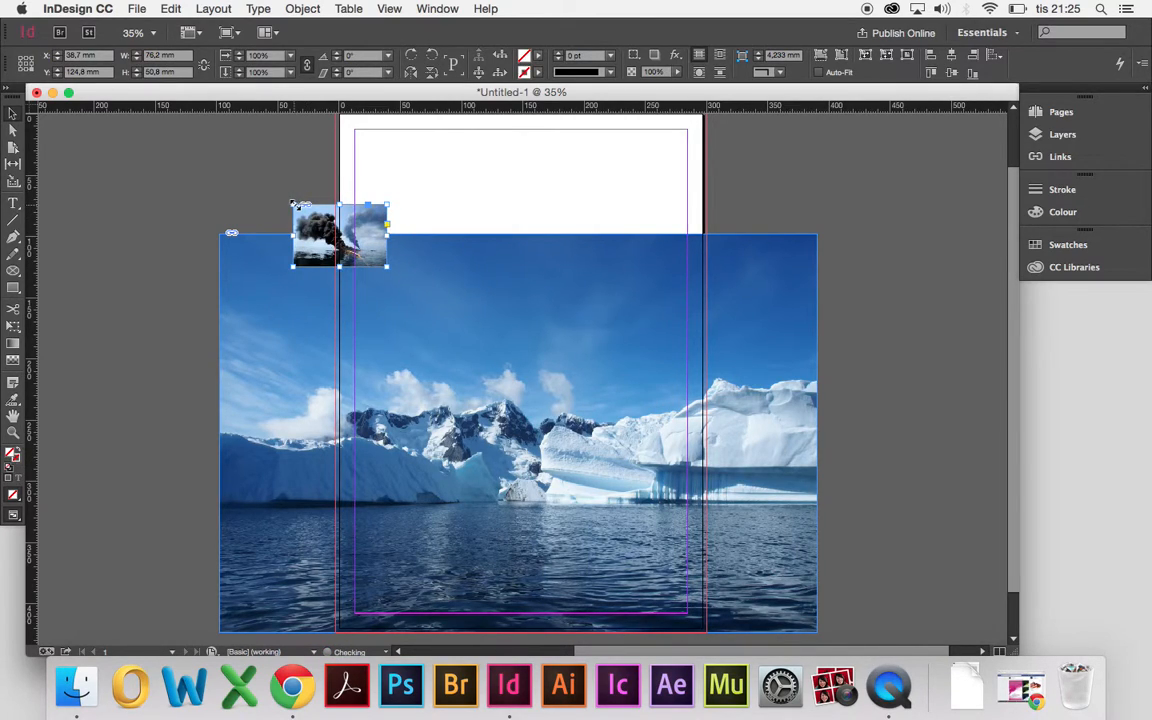
key("super+z")
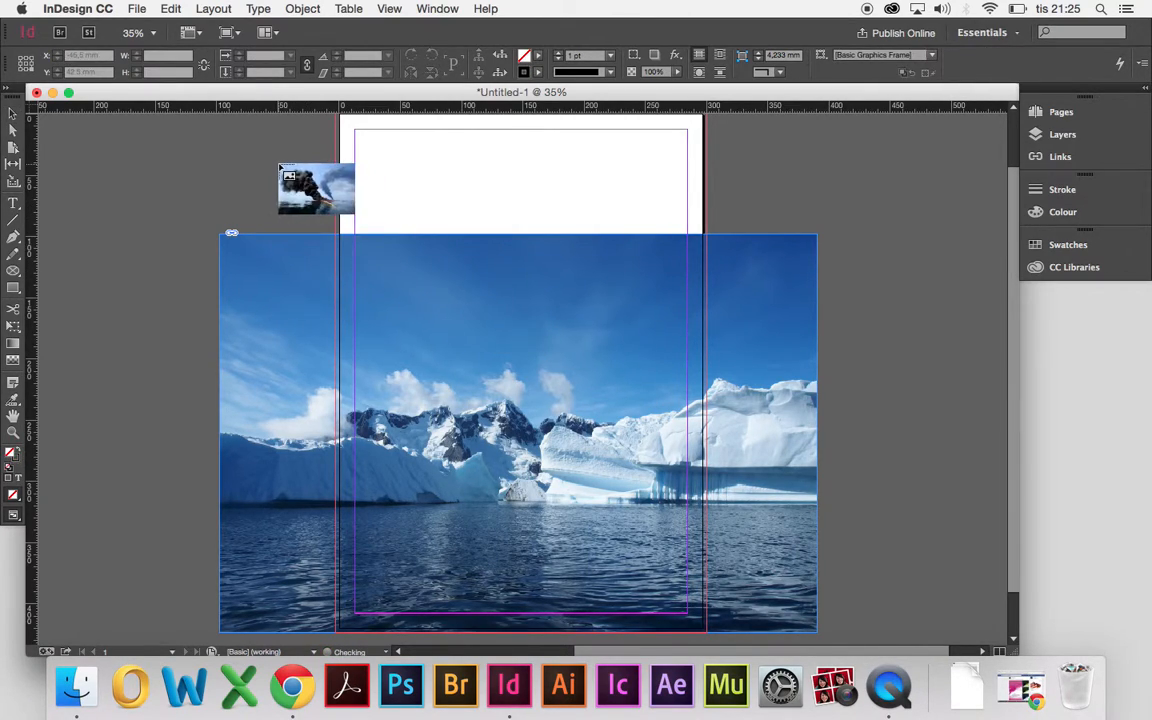
left_click_drag(278, 163, 370, 228)
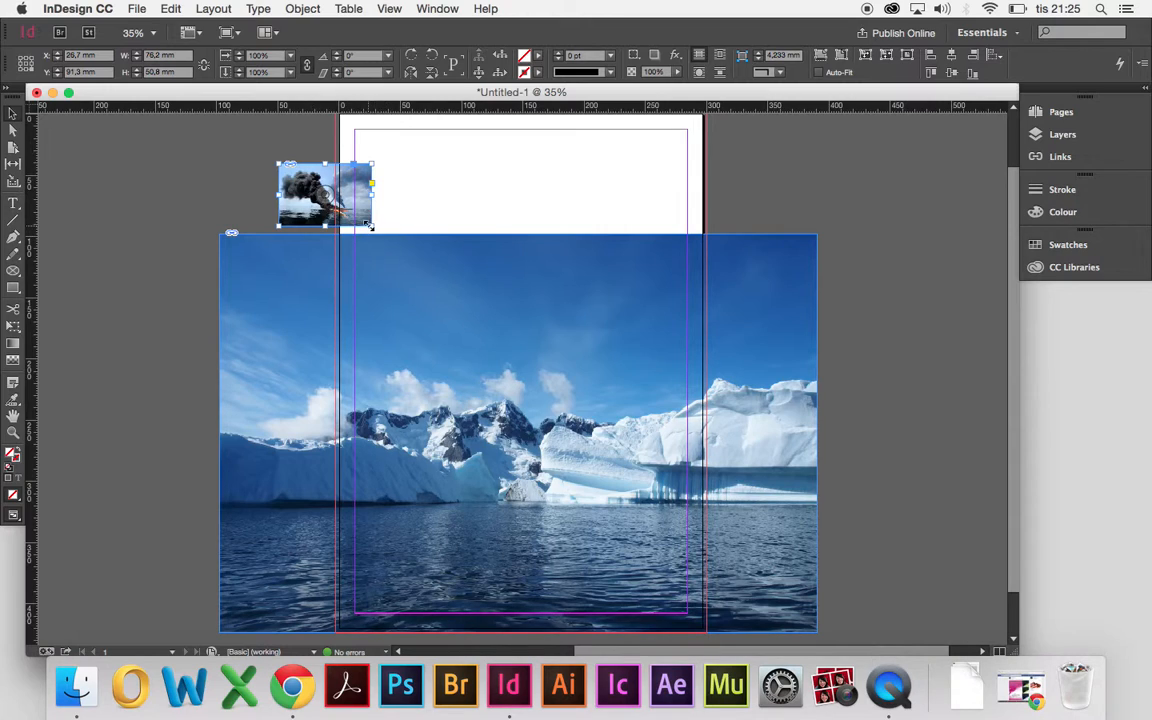
Step: Scale the smoke photo by 200% twice to about 305 × 203 mm and move it over the iceberg photo
left_click_drag(370, 228, 483, 424)
key("super+z")
left_click(290, 72)
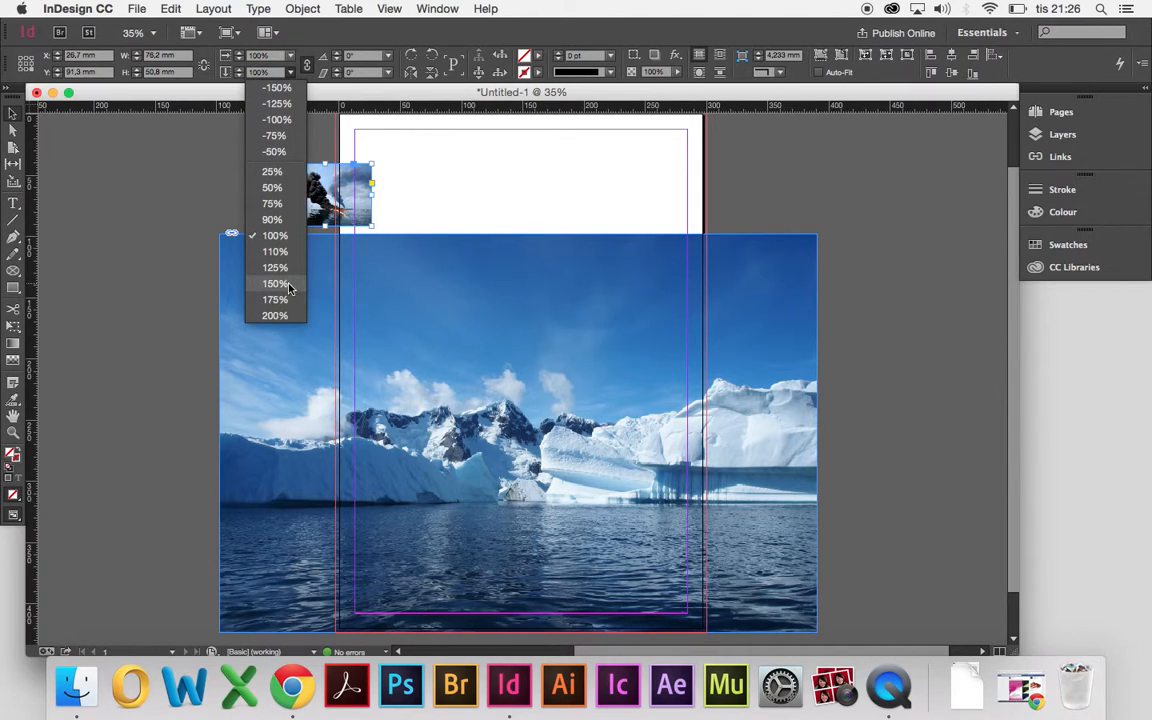
left_click(285, 315)
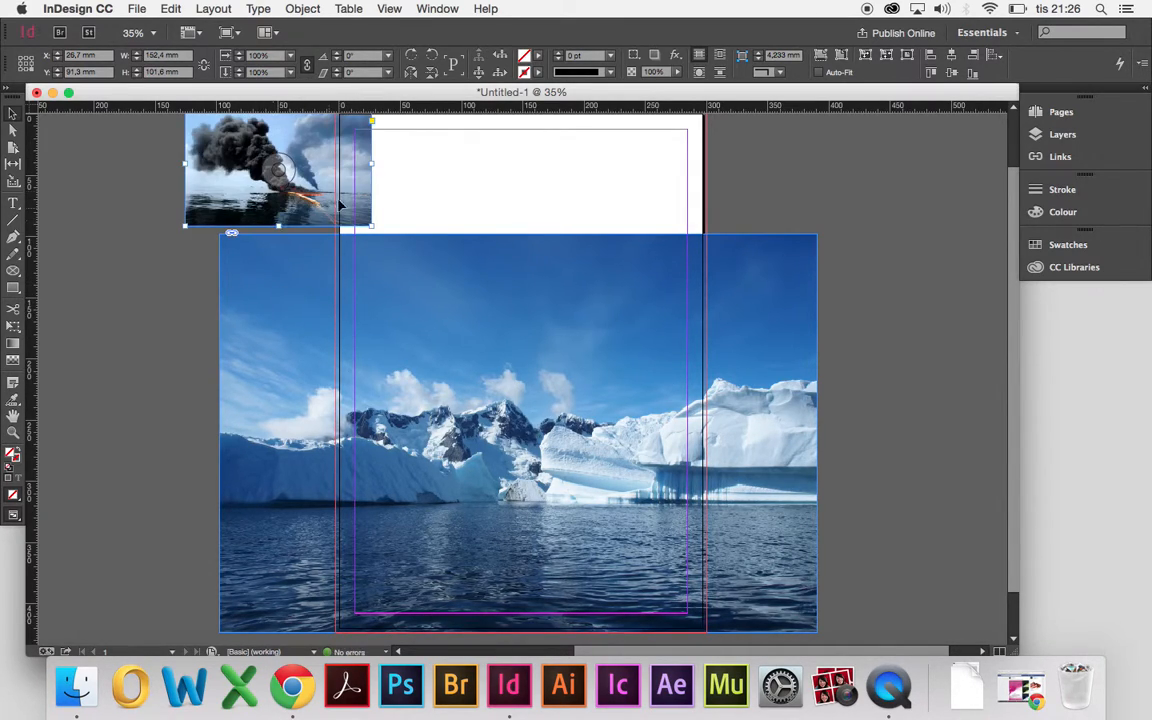
left_click(290, 72)
left_click(274, 315)
left_click_drag(274, 199, 497, 464)
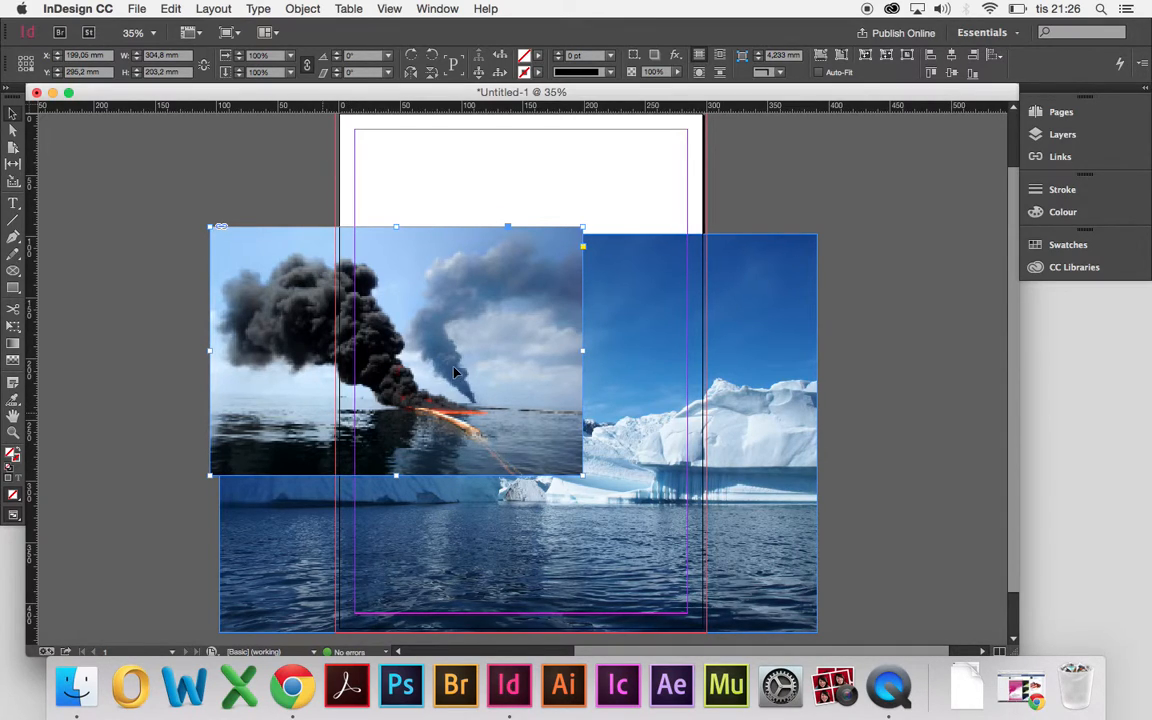
Step: Set the smoke photo to High Quality Display and move it toward the middle of the iceberg photo
right_click(323, 418)
mouse_move(445, 600)
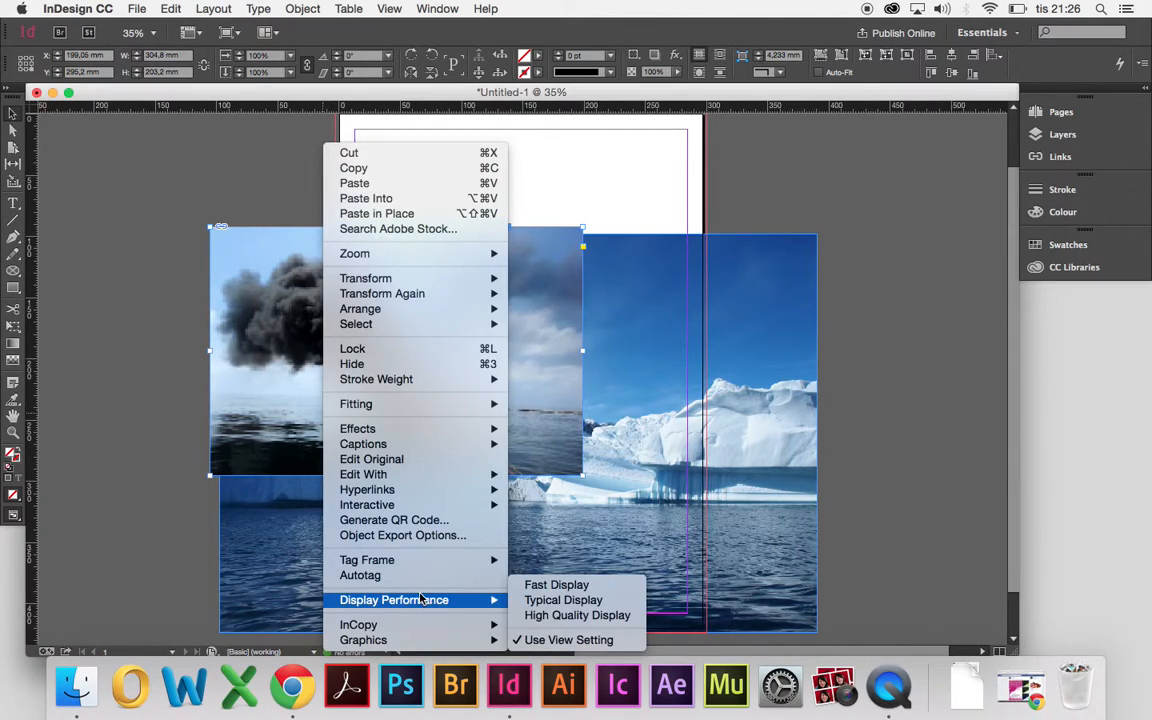
left_click(575, 615)
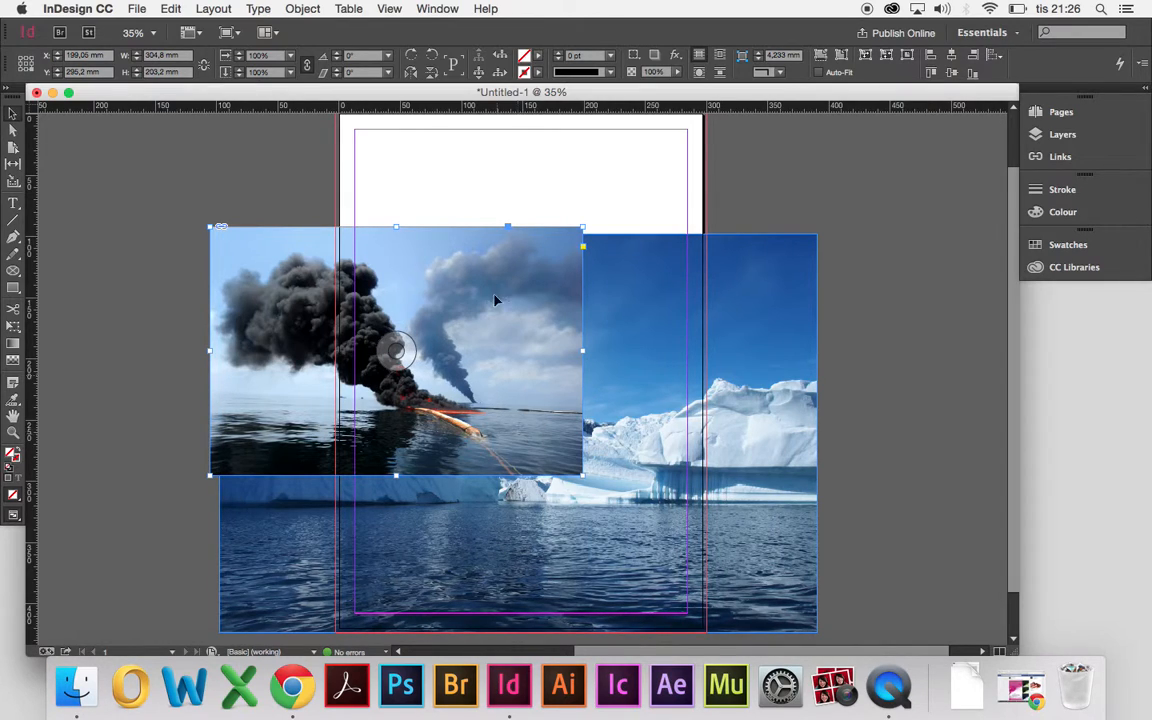
left_click_drag(536, 342, 597, 384)
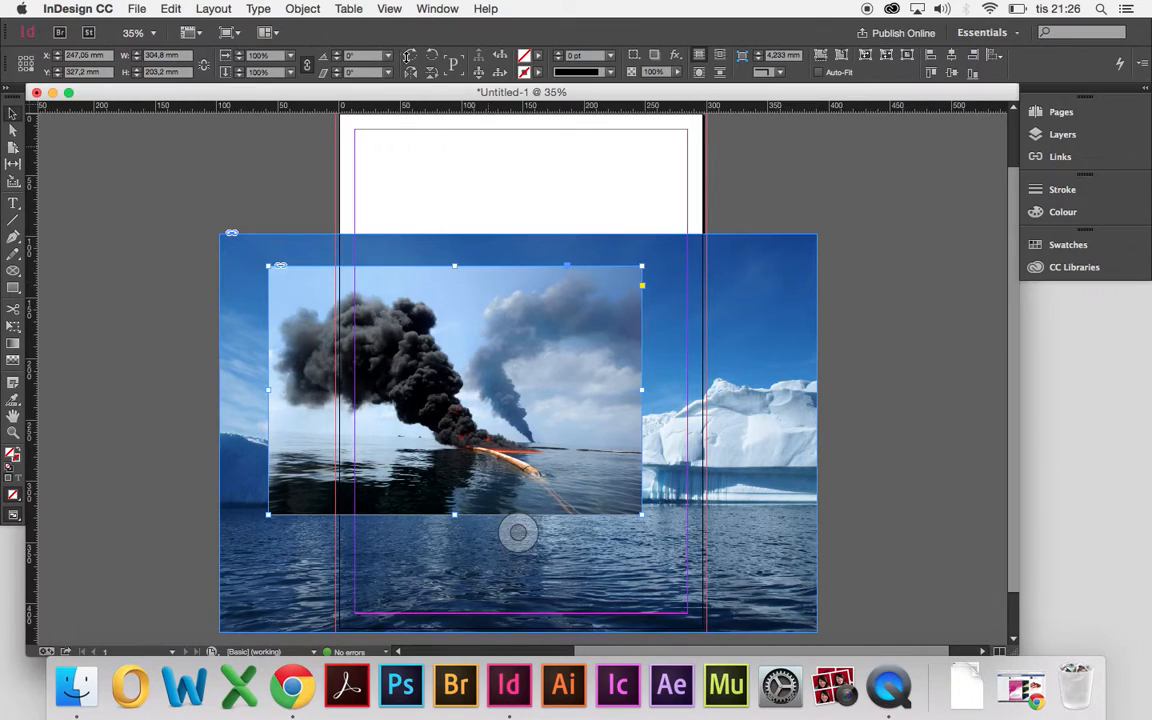
Step: Show the Effects settings beside the artwork and set the smoke photo's blending mode to Darken
left_click(434, 8)
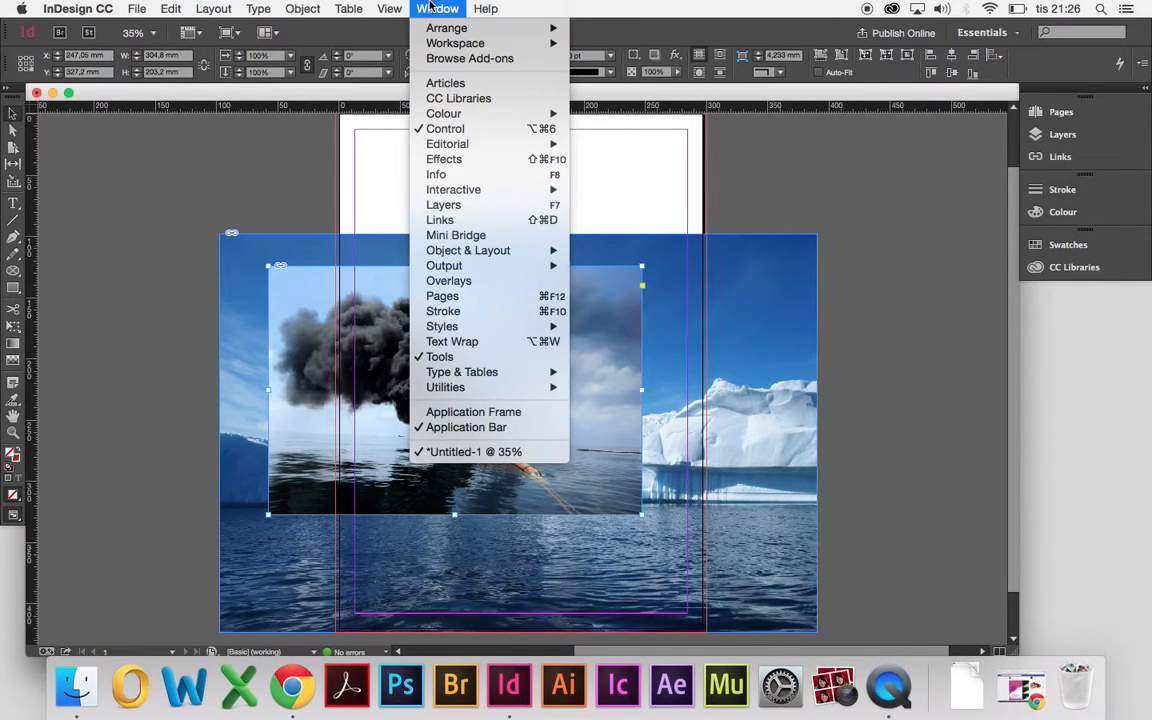
left_click(454, 163)
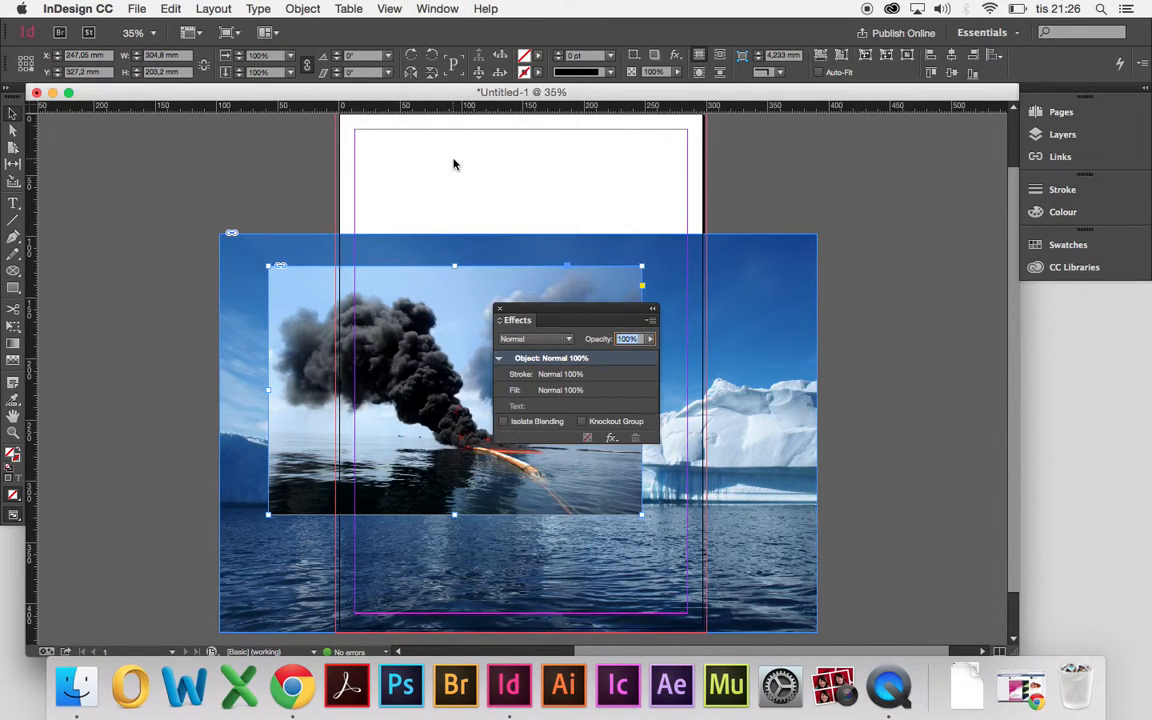
left_click_drag(567, 307, 922, 338)
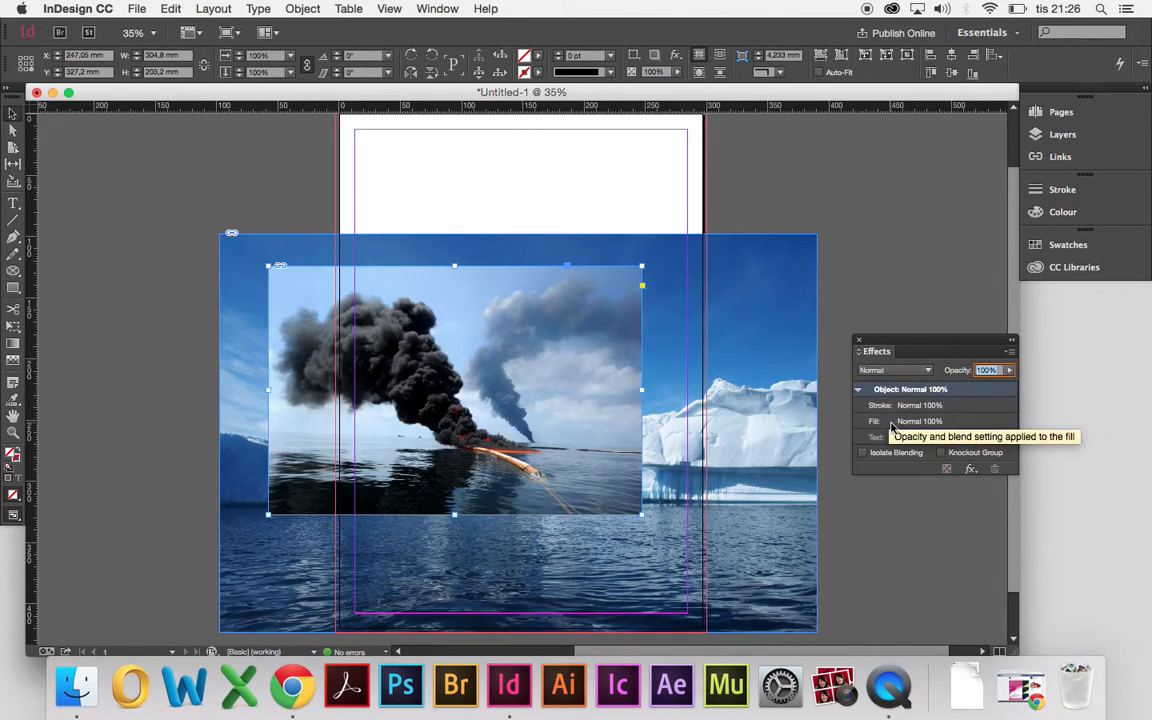
left_click(918, 372)
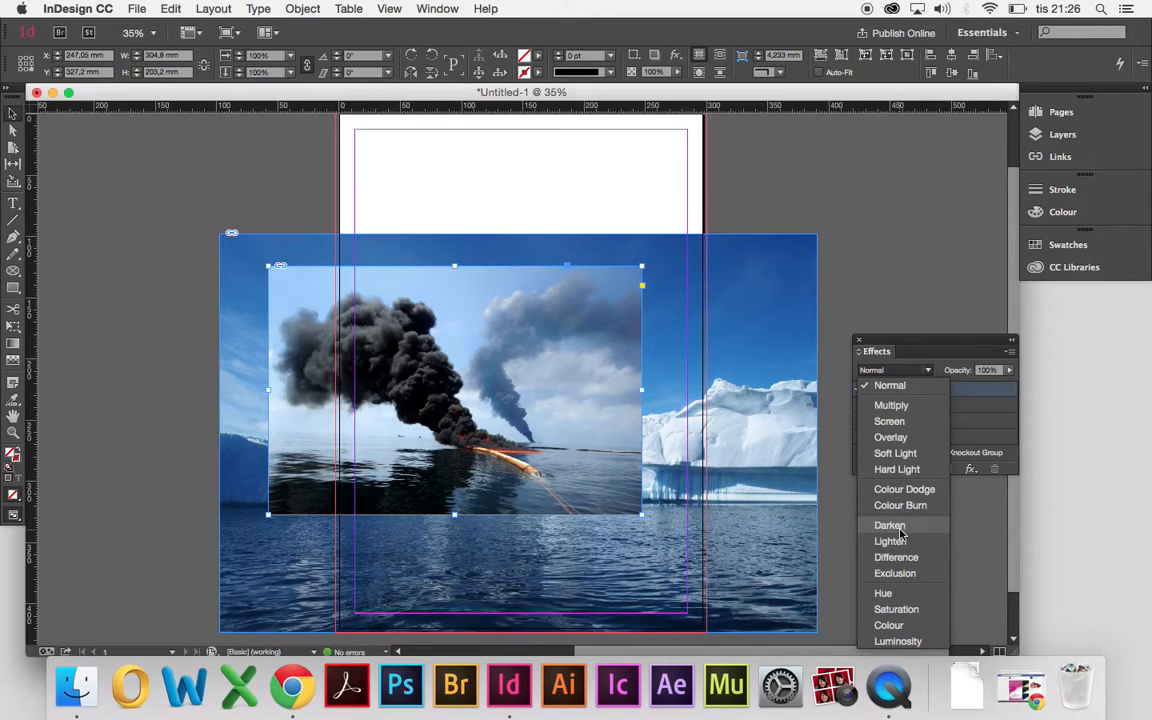
key("Escape")
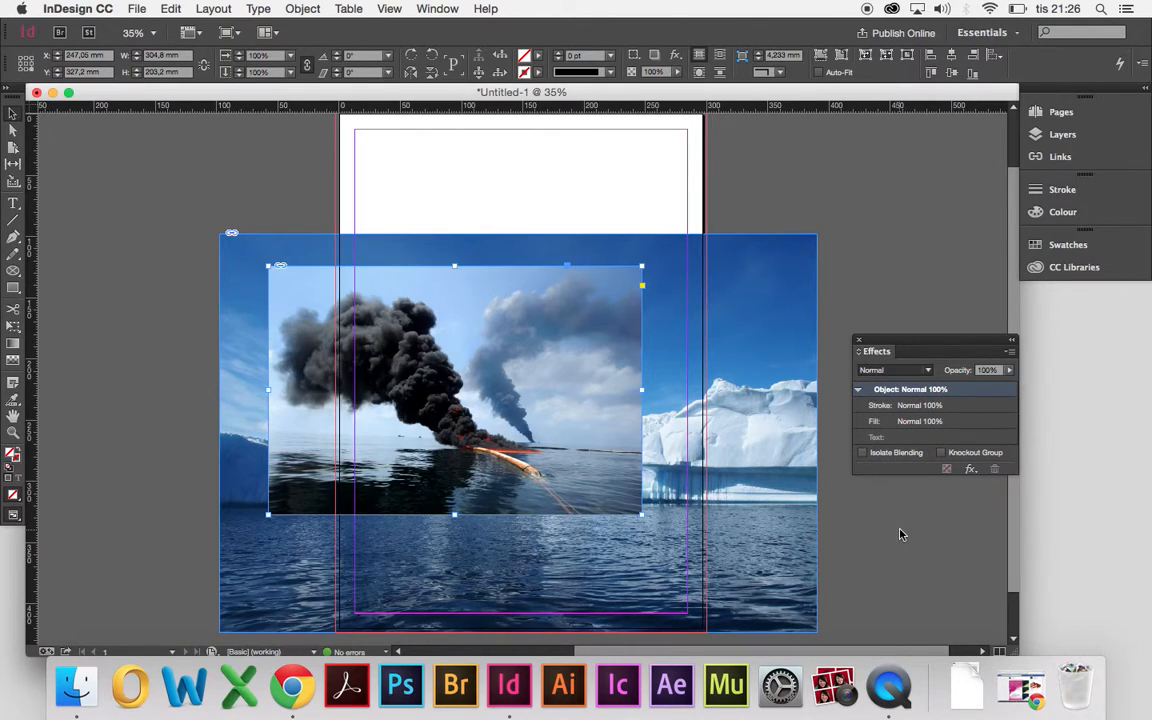
Step: Flip the smoke photo horizontally
right_click(600, 470)
mouse_move(670, 408)
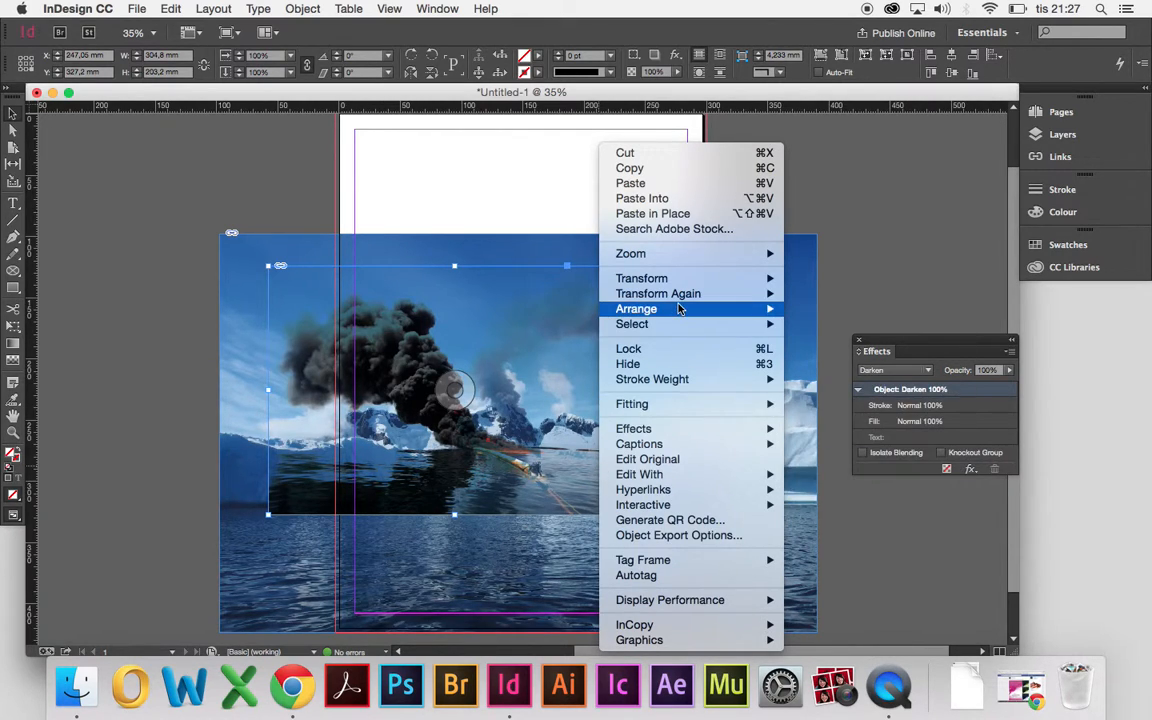
mouse_move(705, 279)
left_click(838, 404)
Step: Move the flipped smoke photo down and left so its waterline meets the one in the iceberg photo, and deselect it
left_click_drag(712, 434, 352, 425)
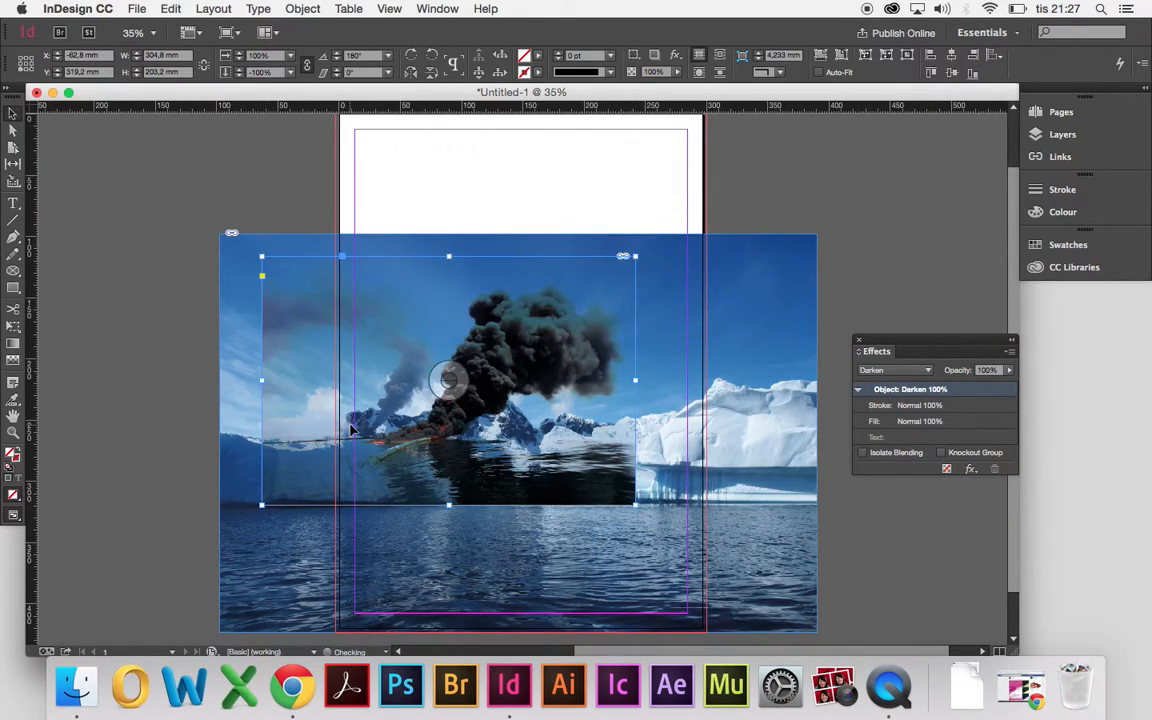
left_click_drag(508, 476, 466, 486)
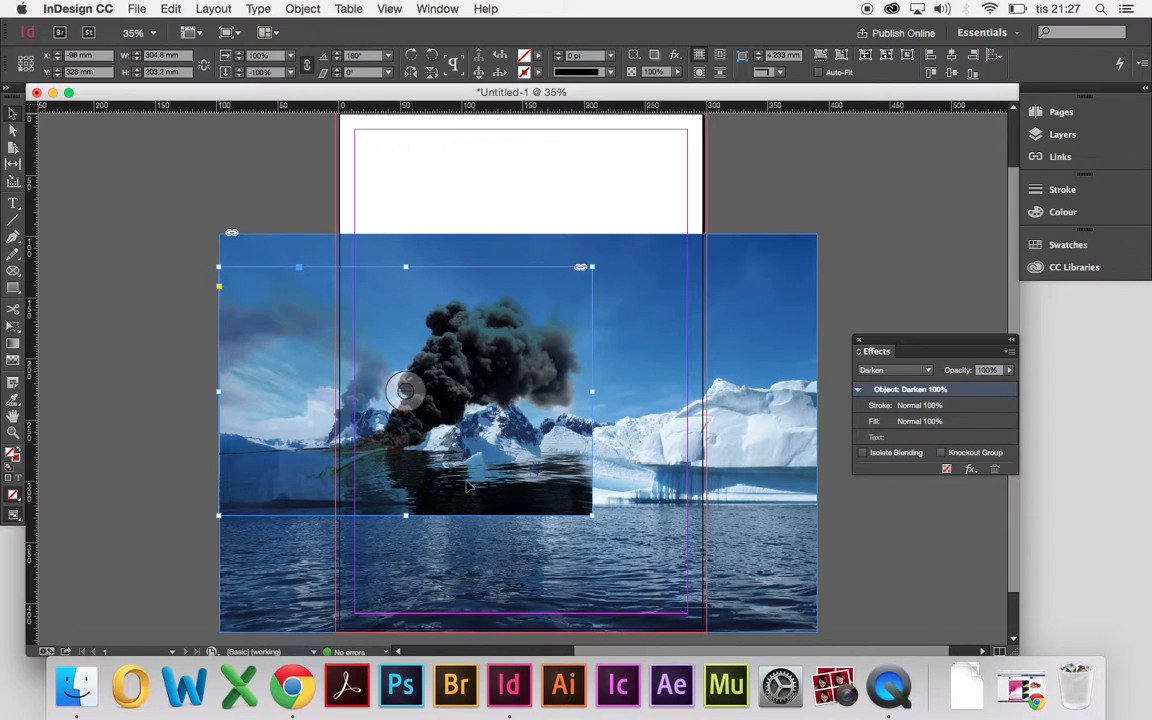
left_click_drag(466, 486, 473, 536)
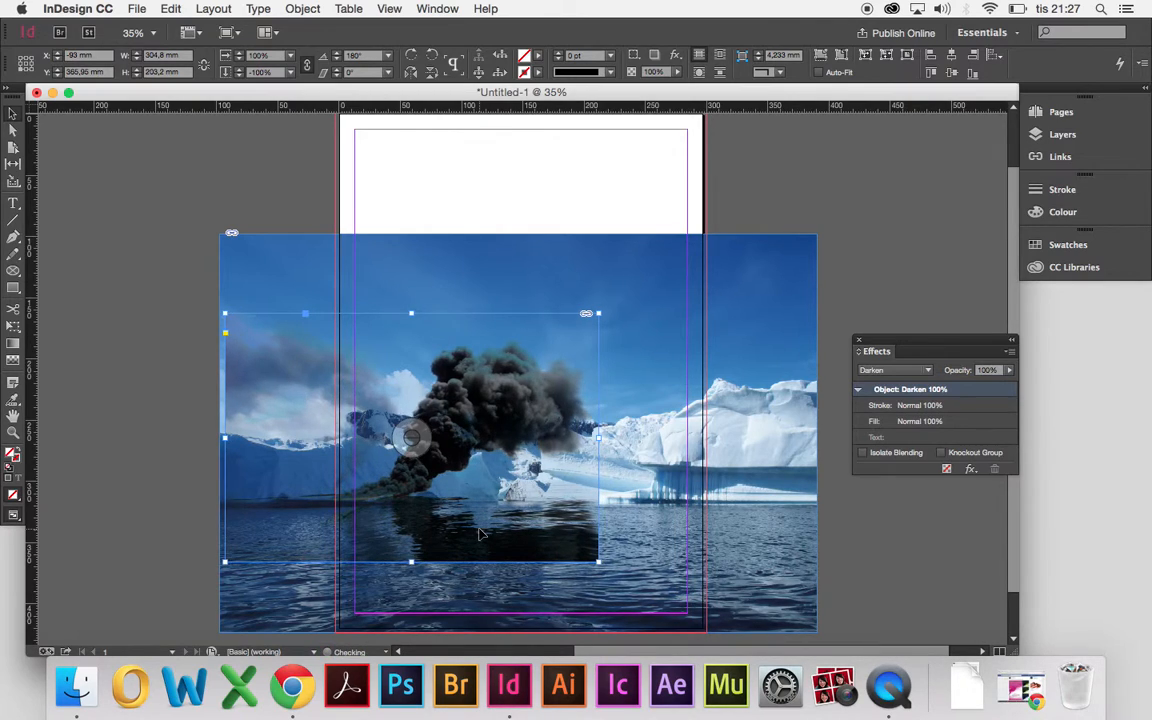
left_click(910, 504)
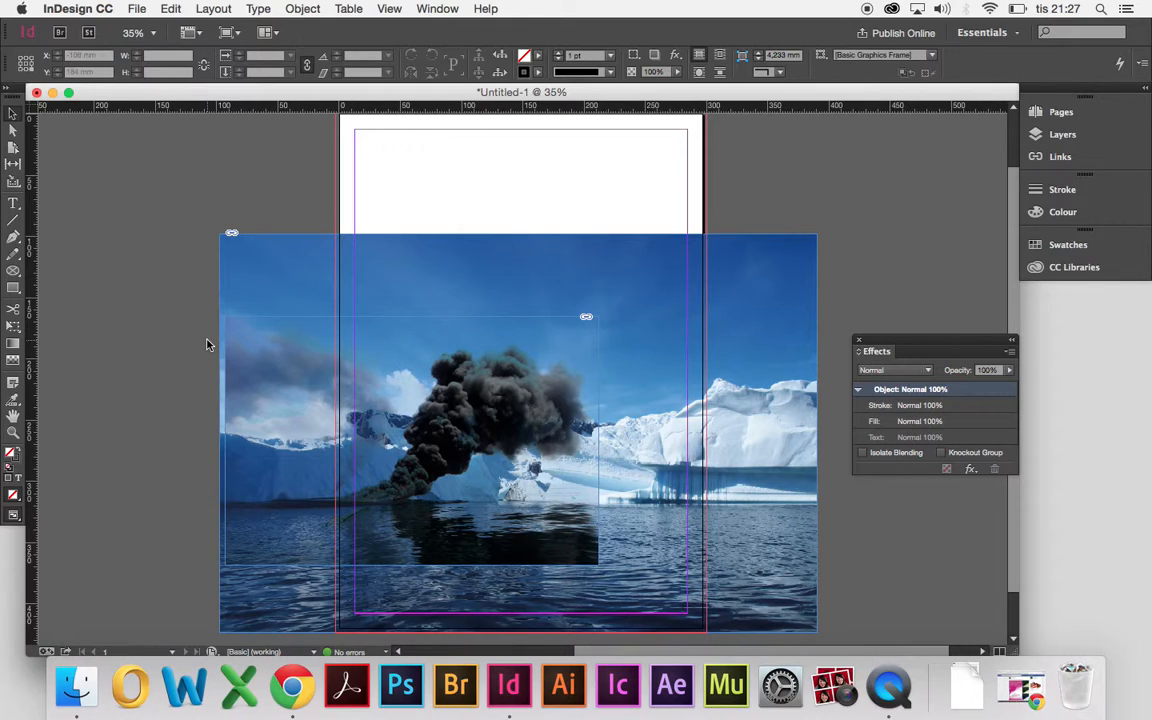
Step: Apply a gradient feather to the smoke photo, fading its dark water downward into the sea below
left_click(12, 362)
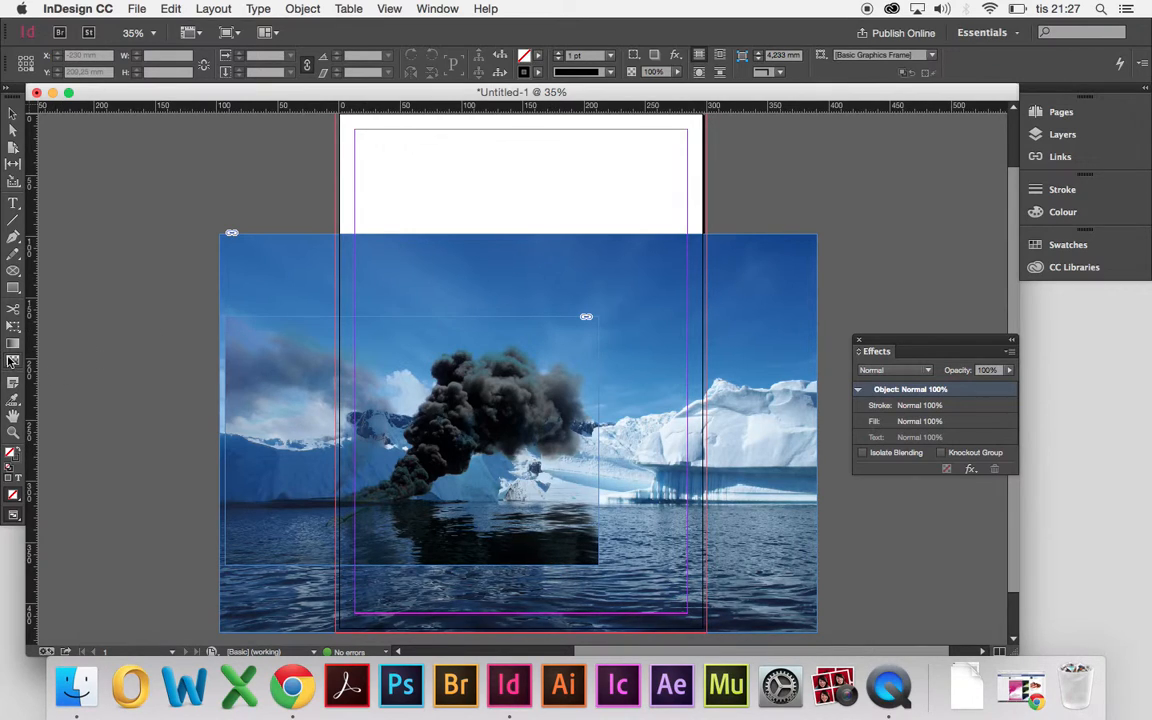
left_click(525, 530)
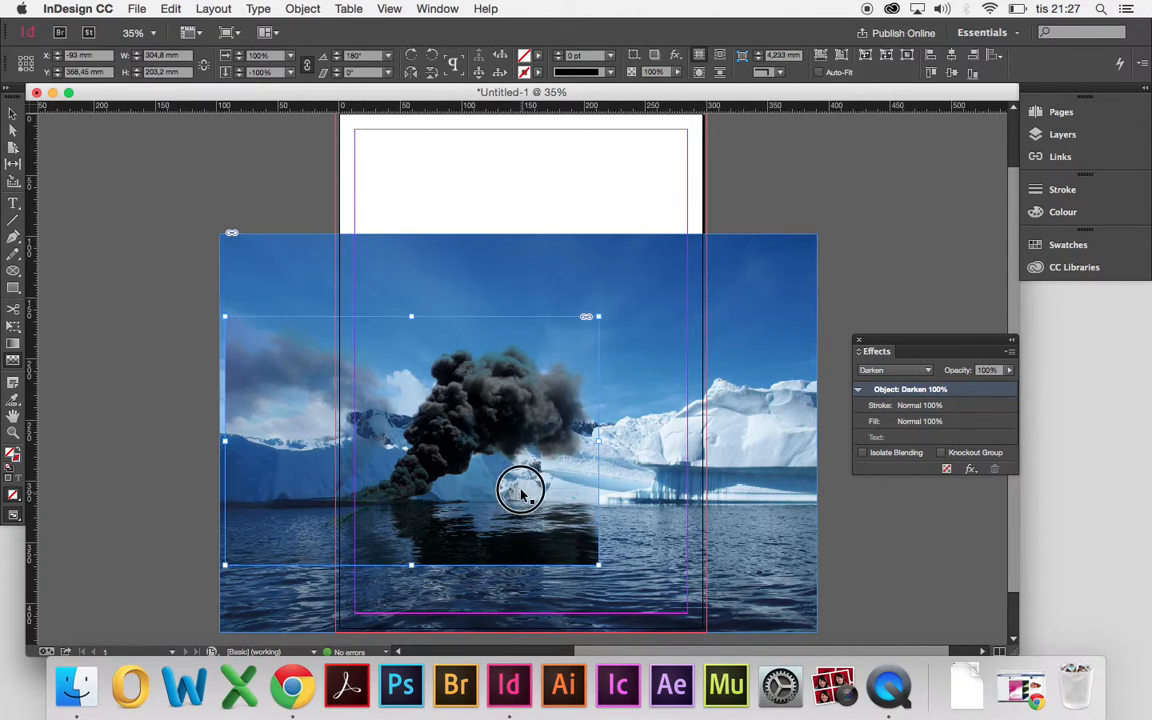
mouse_move(540, 548)
left_mouse_down()
mouse_move(517, 494)
mouse_move(538, 558)
left_mouse_up()
key("super+z")
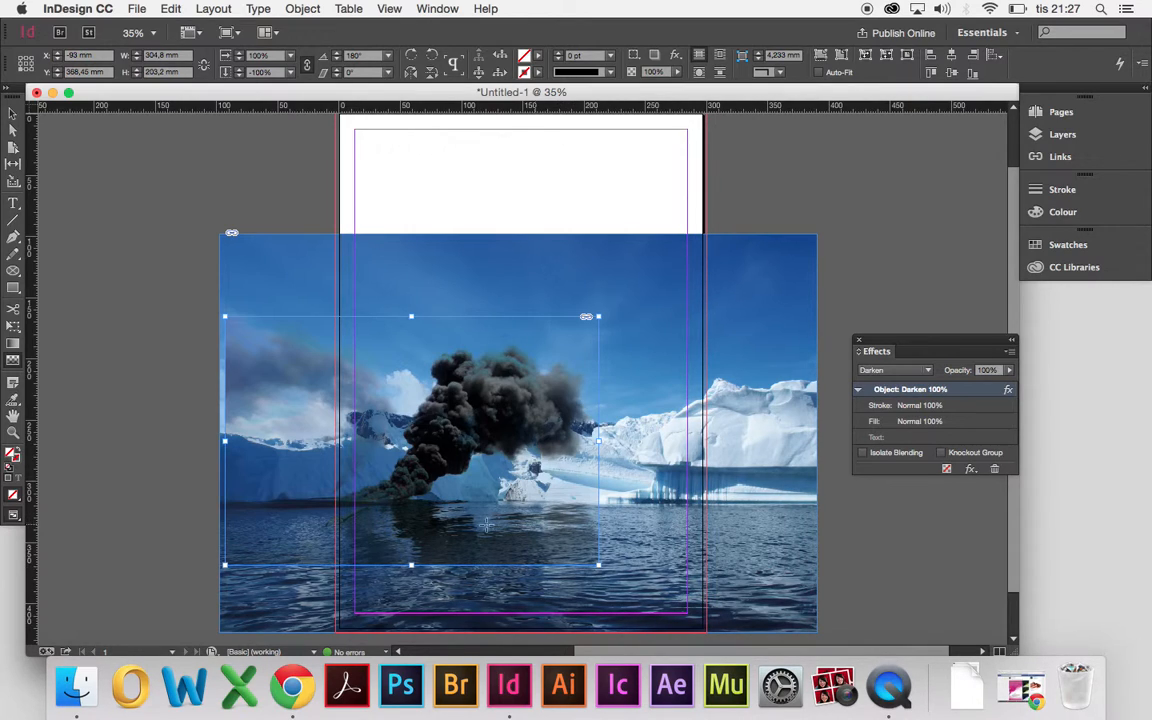
left_click_drag(425, 441, 498, 565)
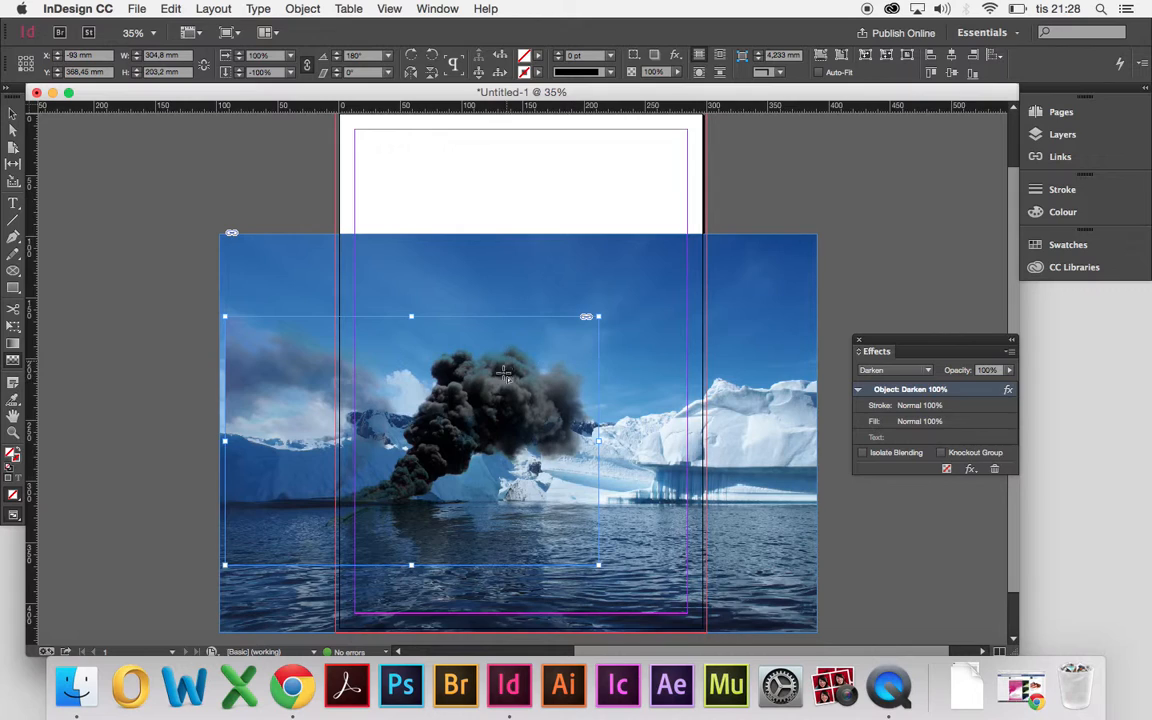
Step: Place the underwater swimmer photo water2.jpg over the upper part of the page
left_click(12, 112)
left_click(126, 165)
left_click(483, 274)
key("super+d")
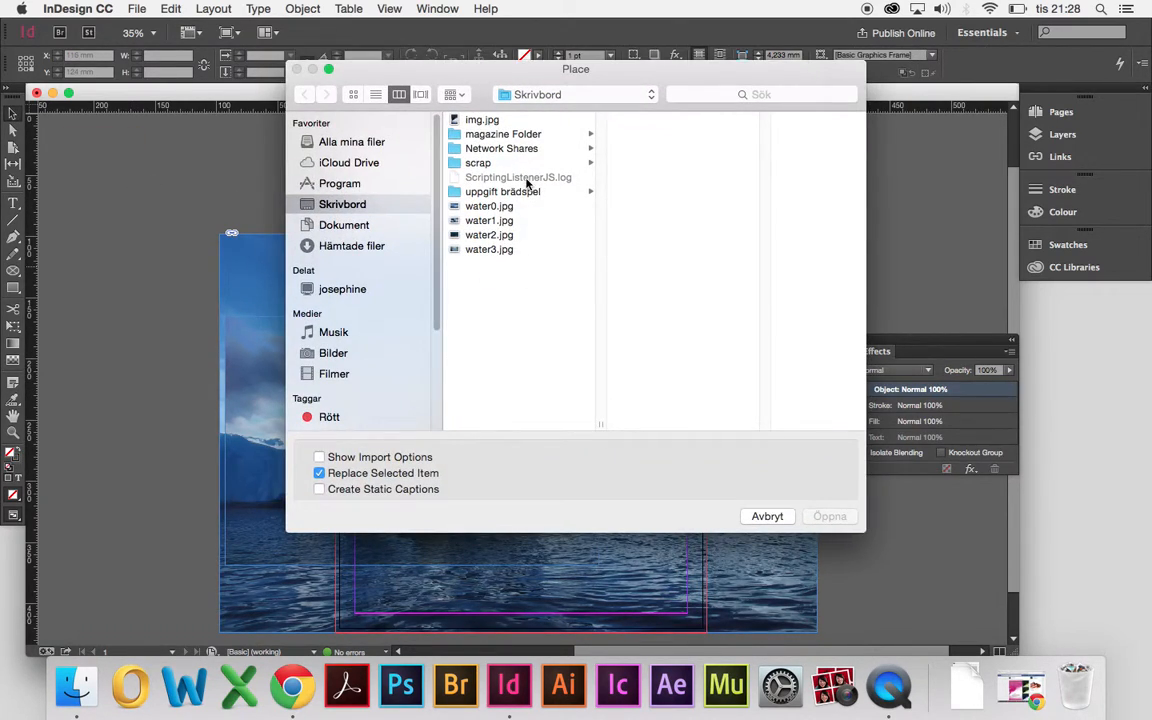
left_click(490, 236)
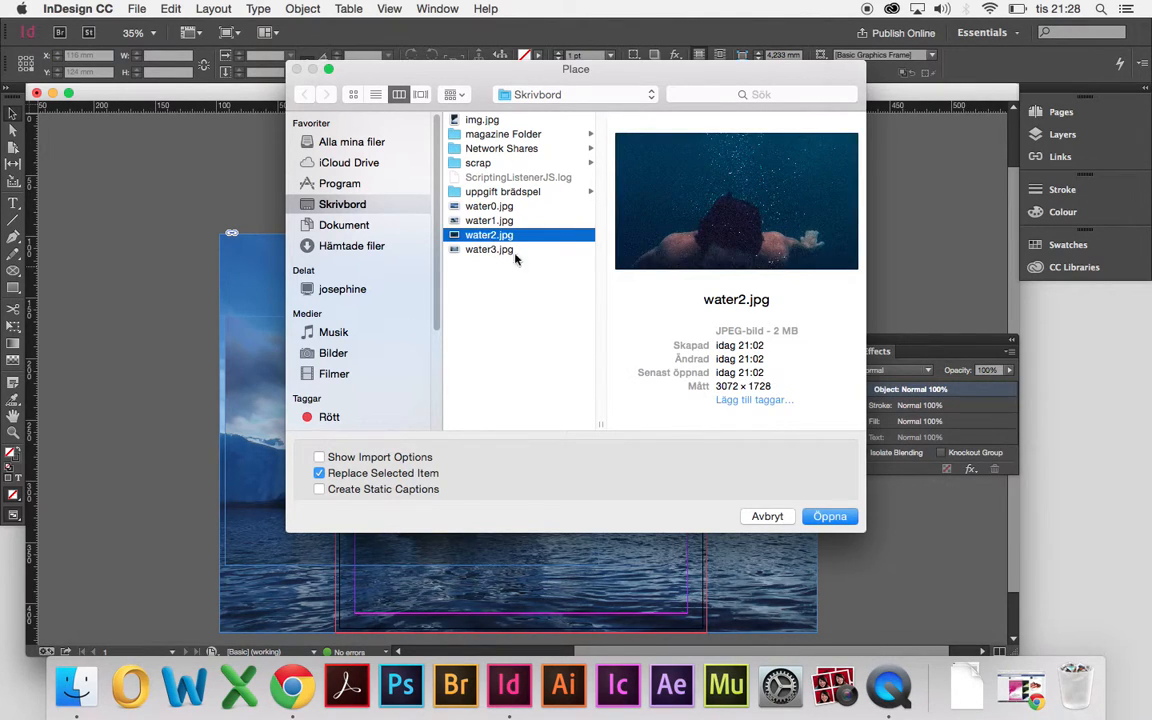
left_click(830, 516)
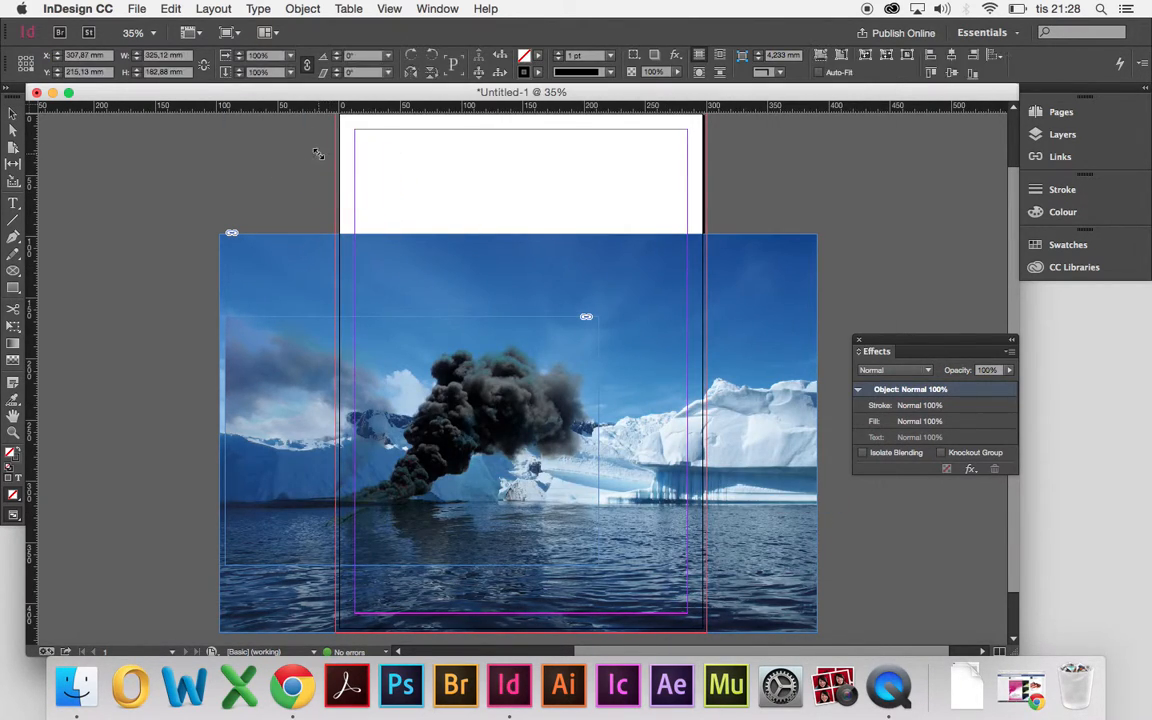
left_click(320, 153)
Step: Rotate the swimmer photo 27° counterclockwise so the outstretched arm reaches upward
scroll(643, 266, "up", 3)
scroll(643, 266, "right", 2)
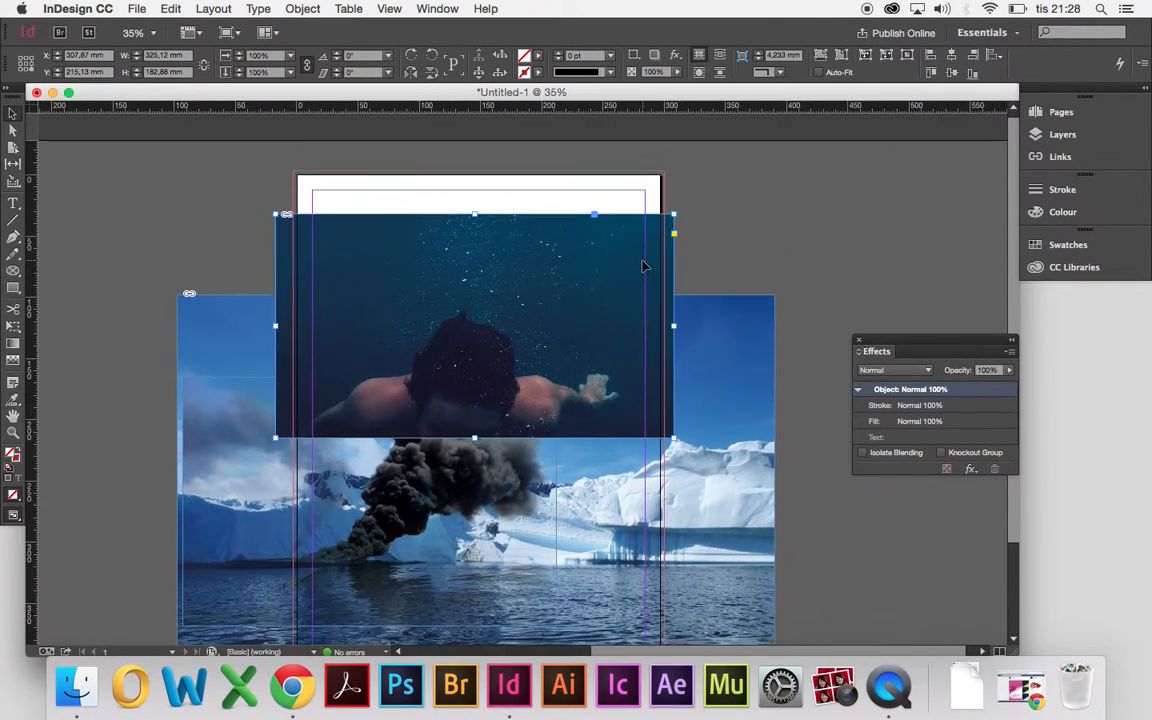
left_click_drag(675, 214, 600, 141)
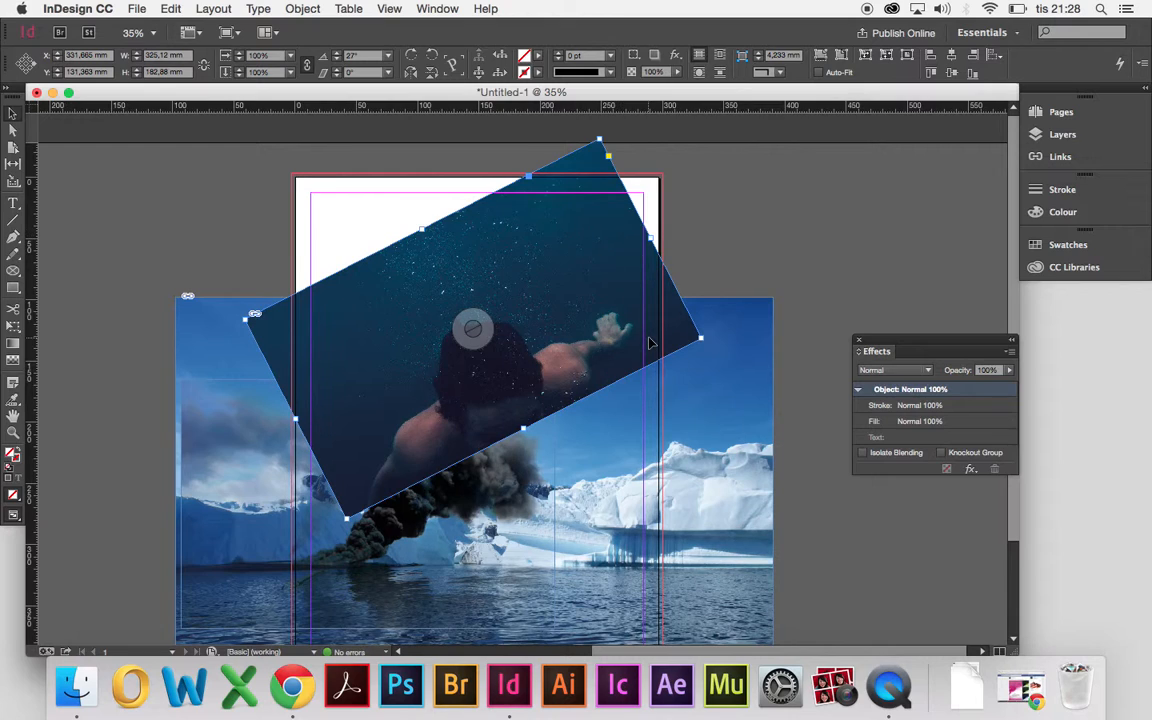
Step: Enlarge the rotated swimmer photo to 200% and shift it right and slightly up over the page
scroll(650, 343, "right", 2)
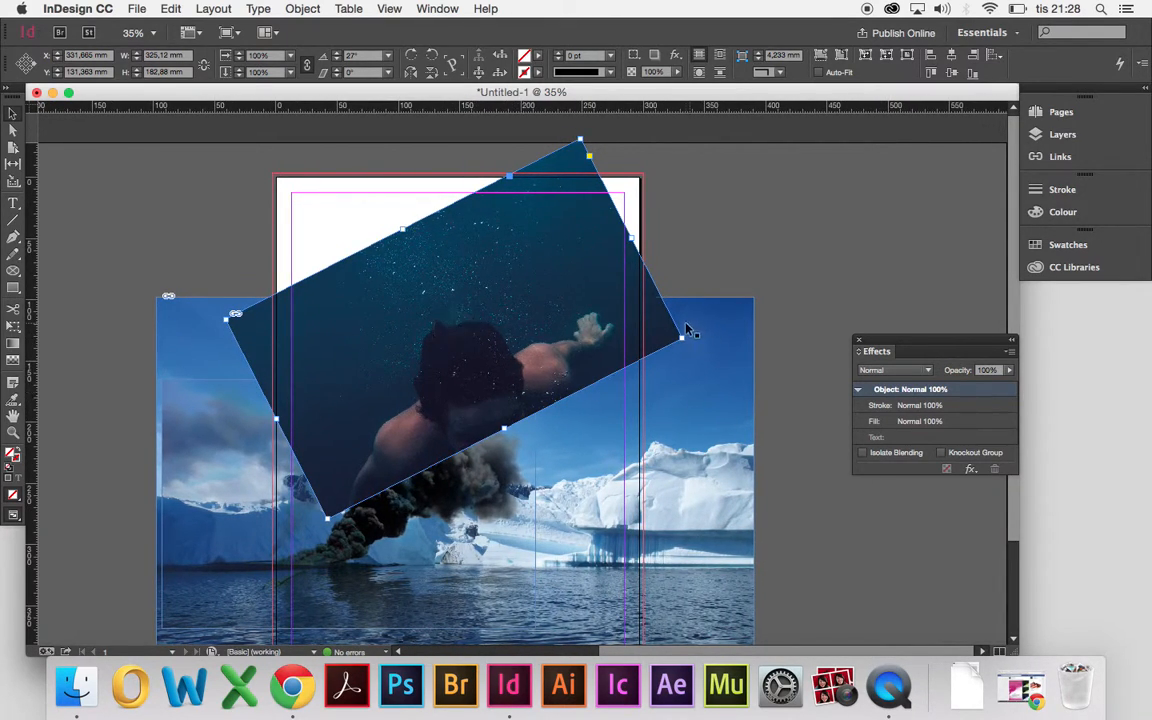
left_click(290, 72)
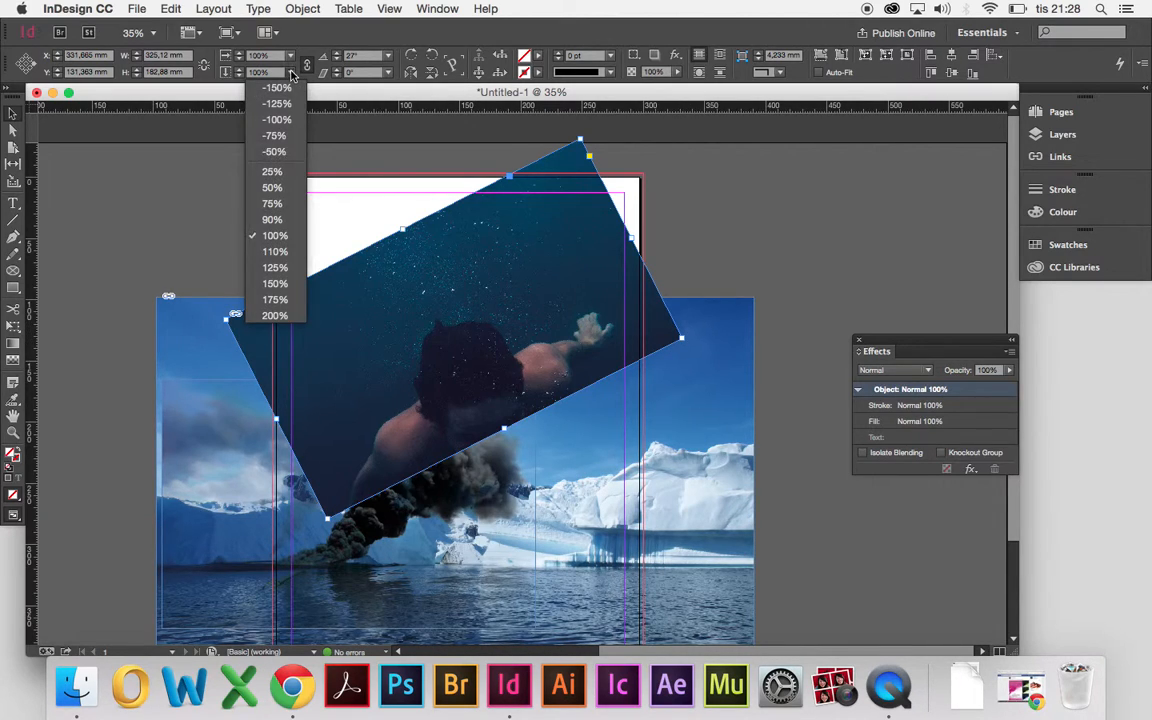
left_click(276, 316)
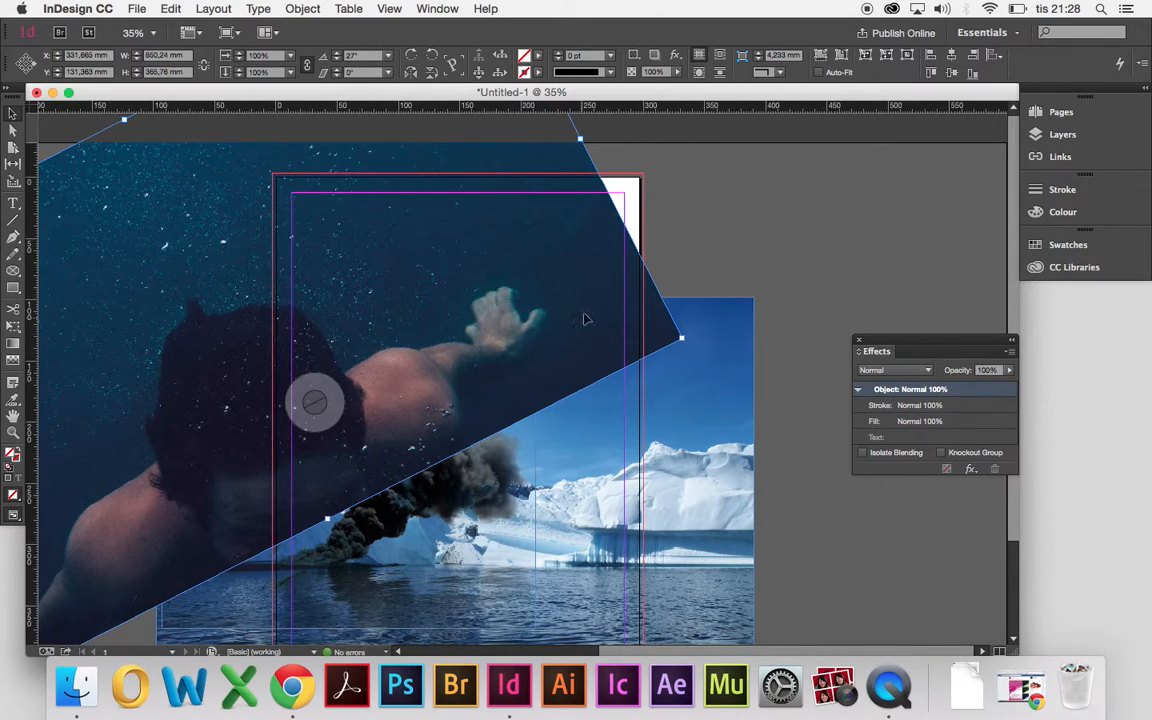
left_click_drag(712, 283, 714, 285)
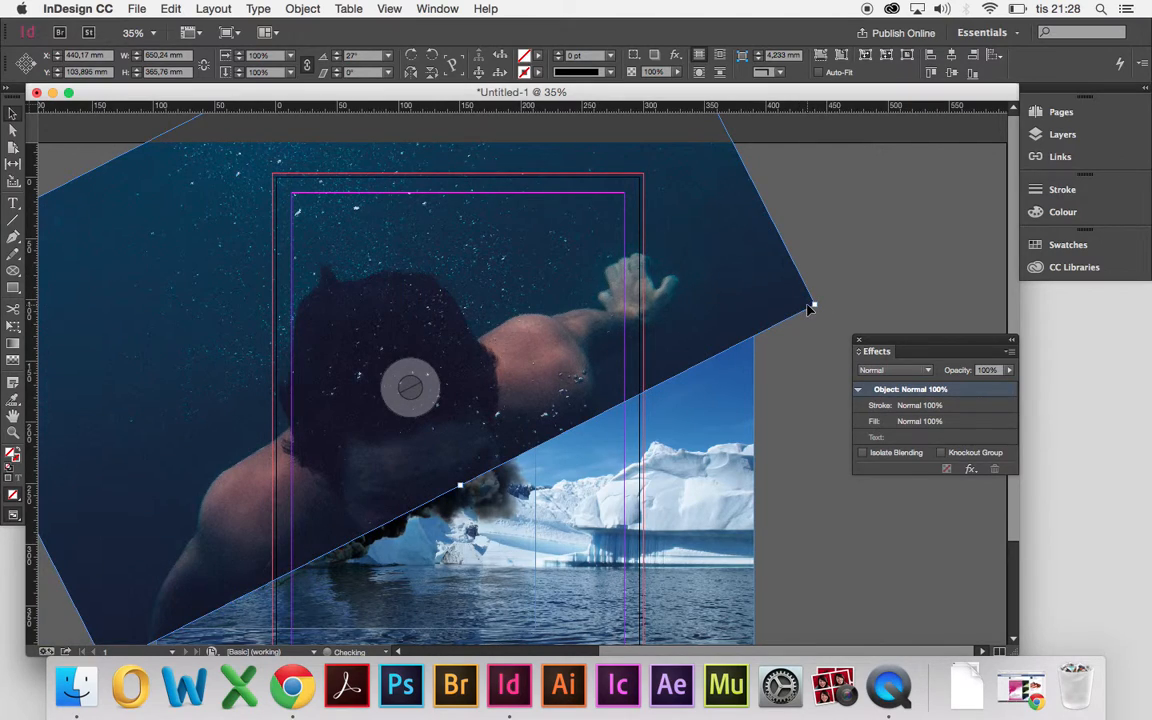
Step: Scale the swimmer photo to 75%, to 487.68 mm wide, and reposition it over the page
left_click(290, 72)
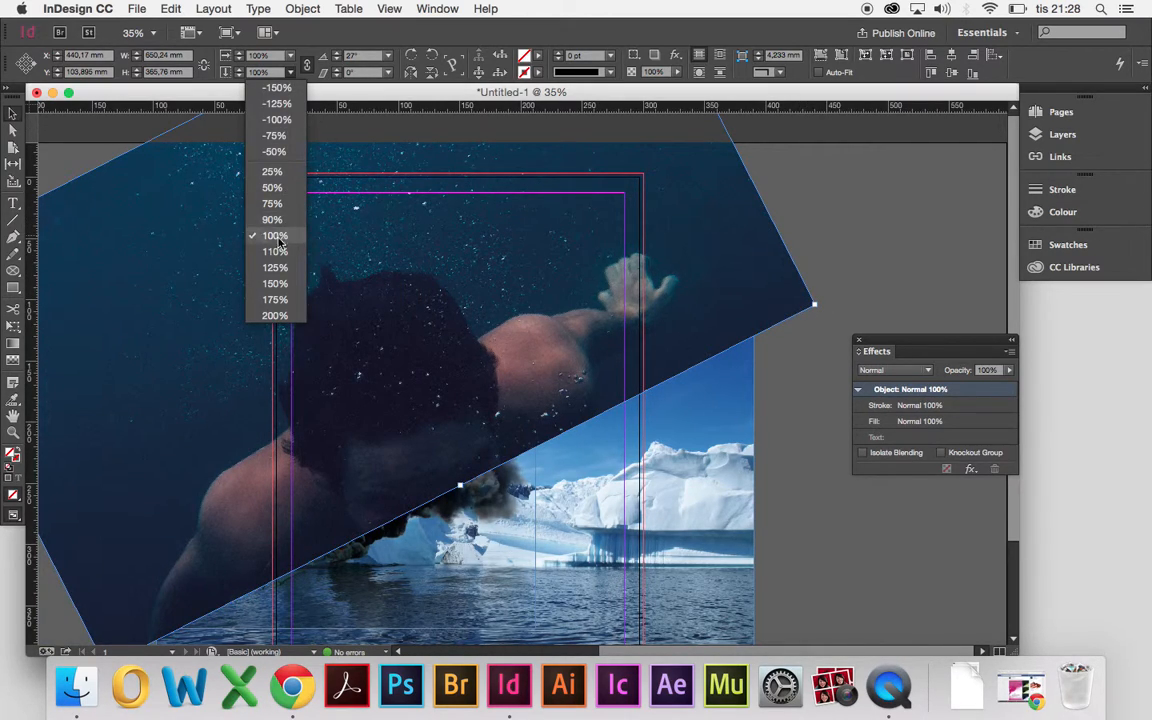
left_click(282, 204)
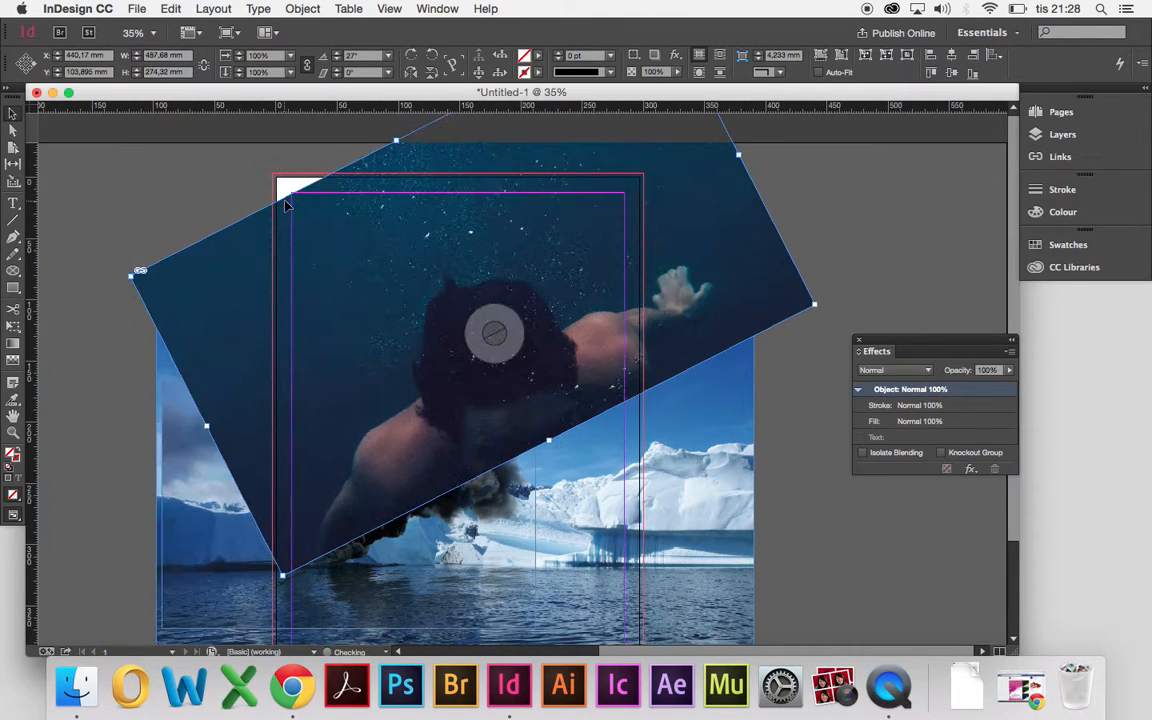
left_click_drag(753, 320, 678, 357)
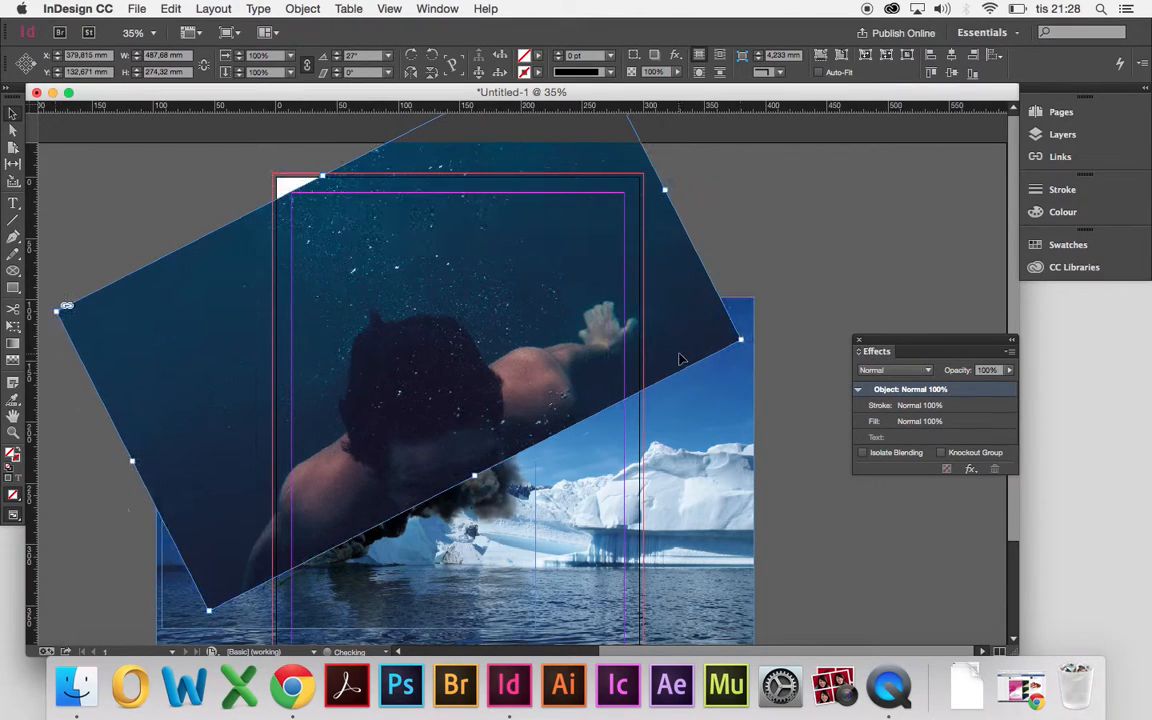
left_click_drag(650, 296, 640, 276)
left_click_drag(715, 318, 752, 358)
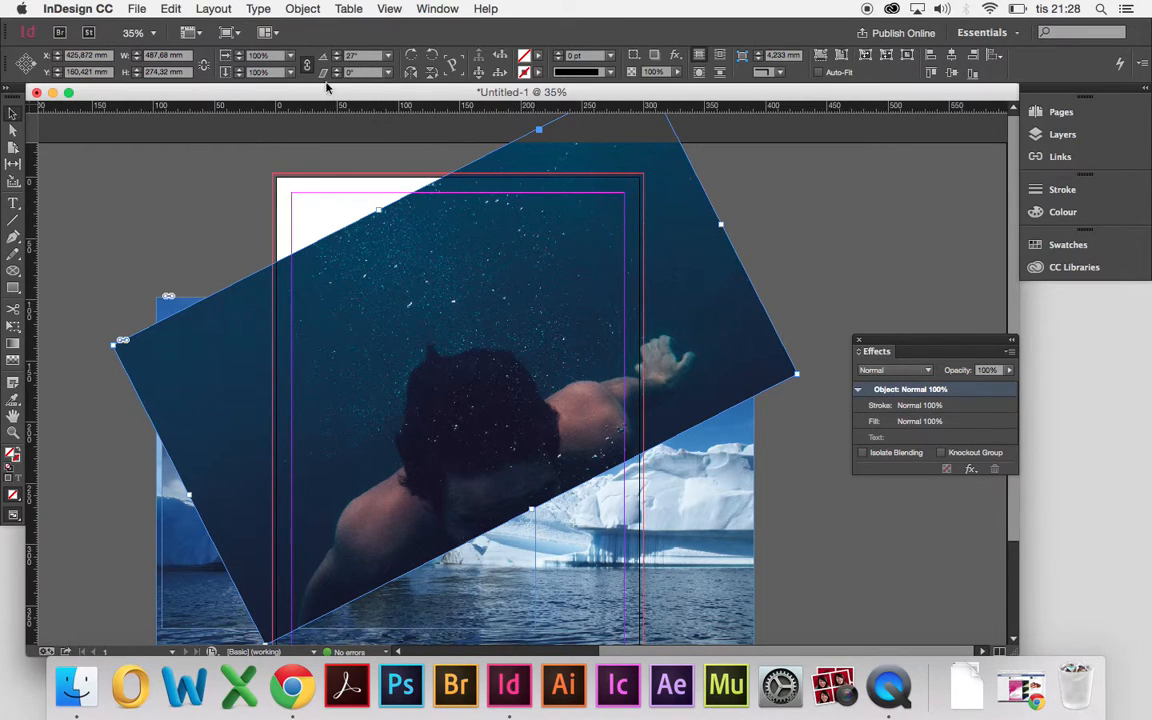
Step: Scale the swimmer photo by another 75%, to 365.76 mm wide, and move it left so the head and hand lie within the page
left_click(290, 72)
left_click(272, 203)
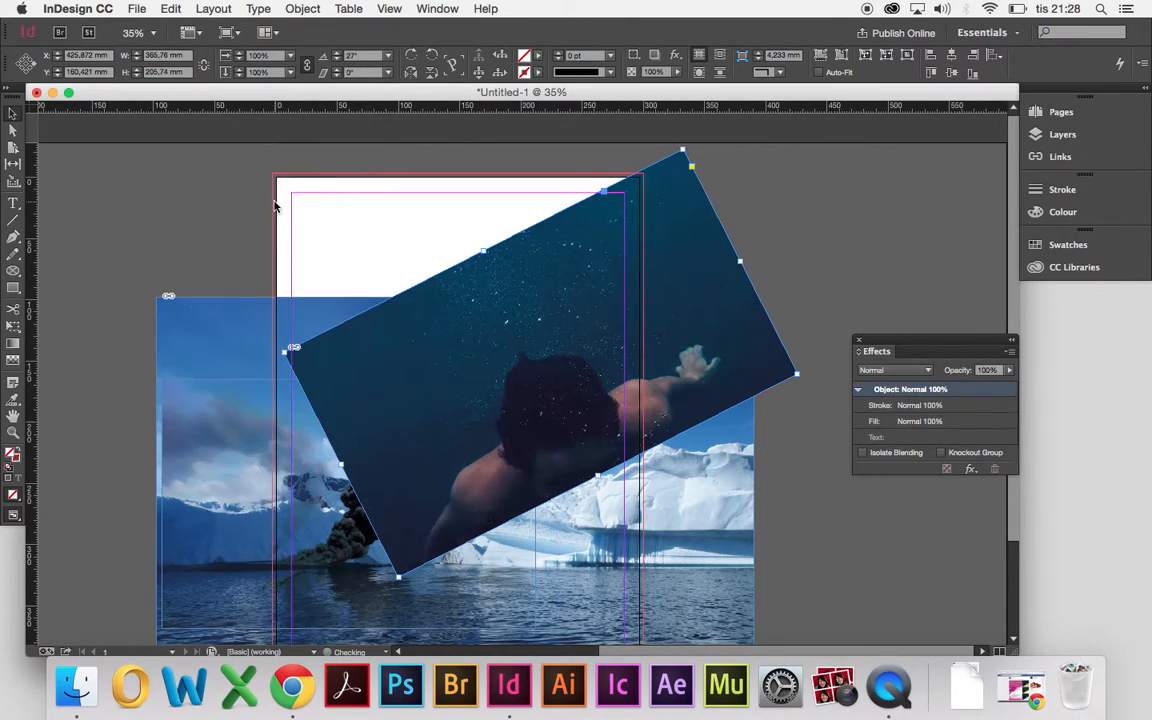
left_click_drag(717, 355, 614, 350)
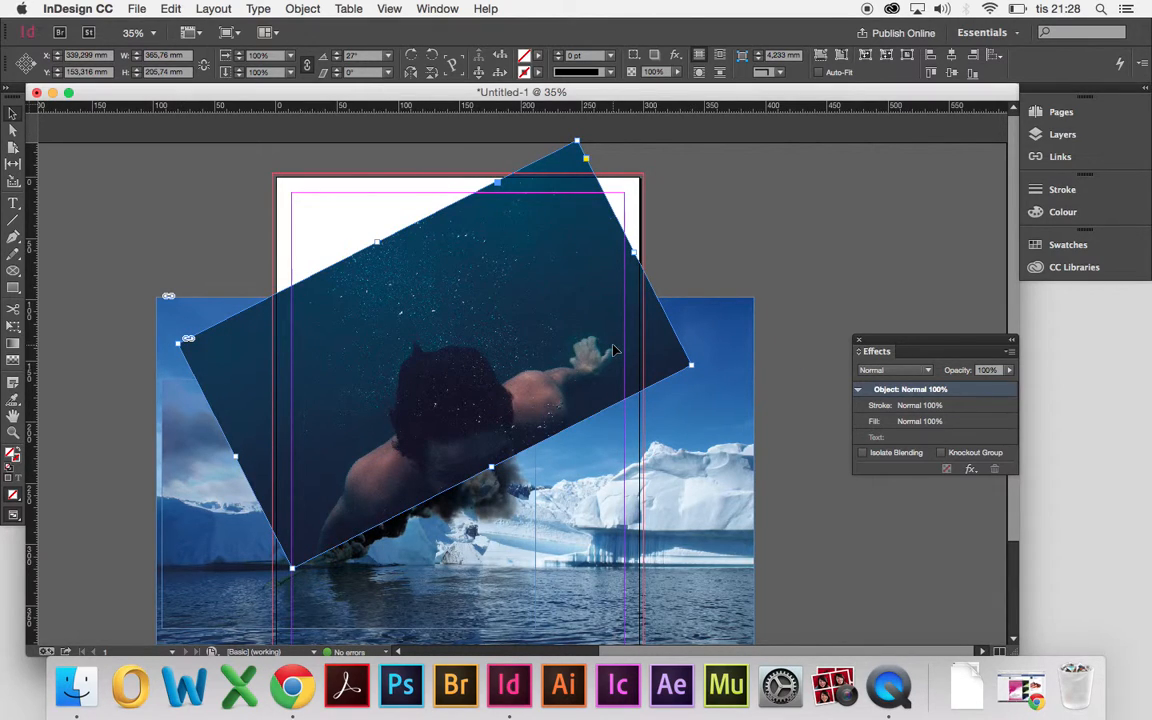
left_click_drag(625, 350, 632, 354)
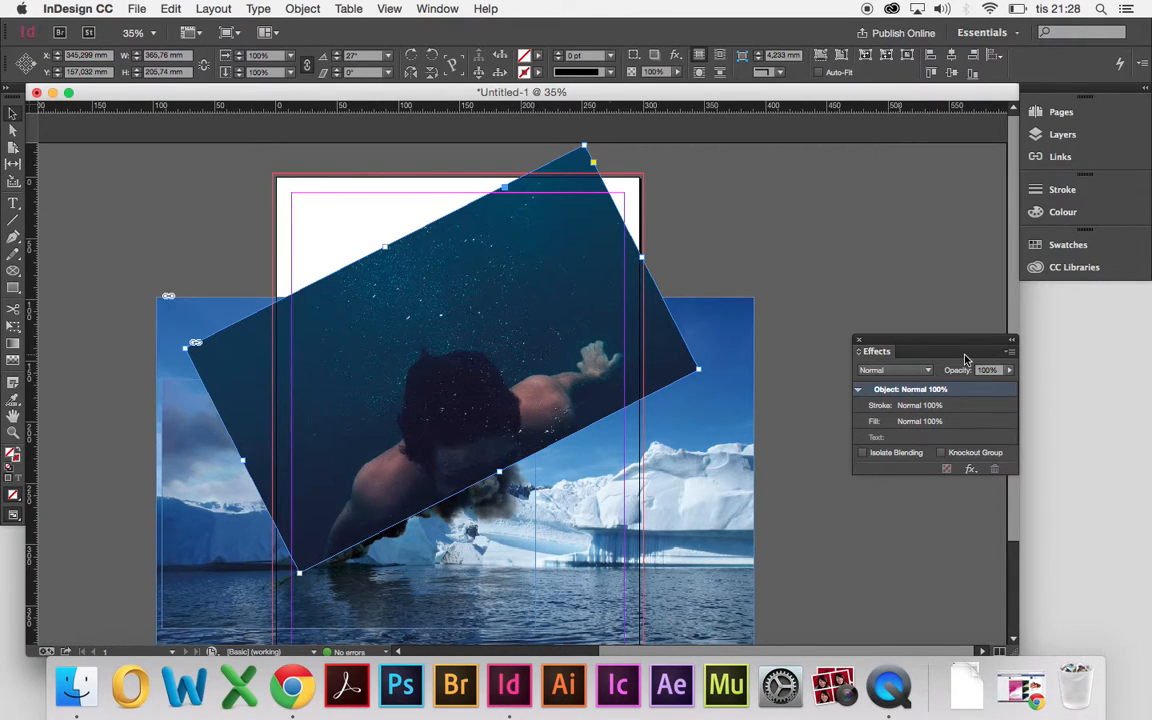
Step: Try the blending modes Screen, Overlay, Darken and Soft Light on the swimmer photo
left_click(924, 372)
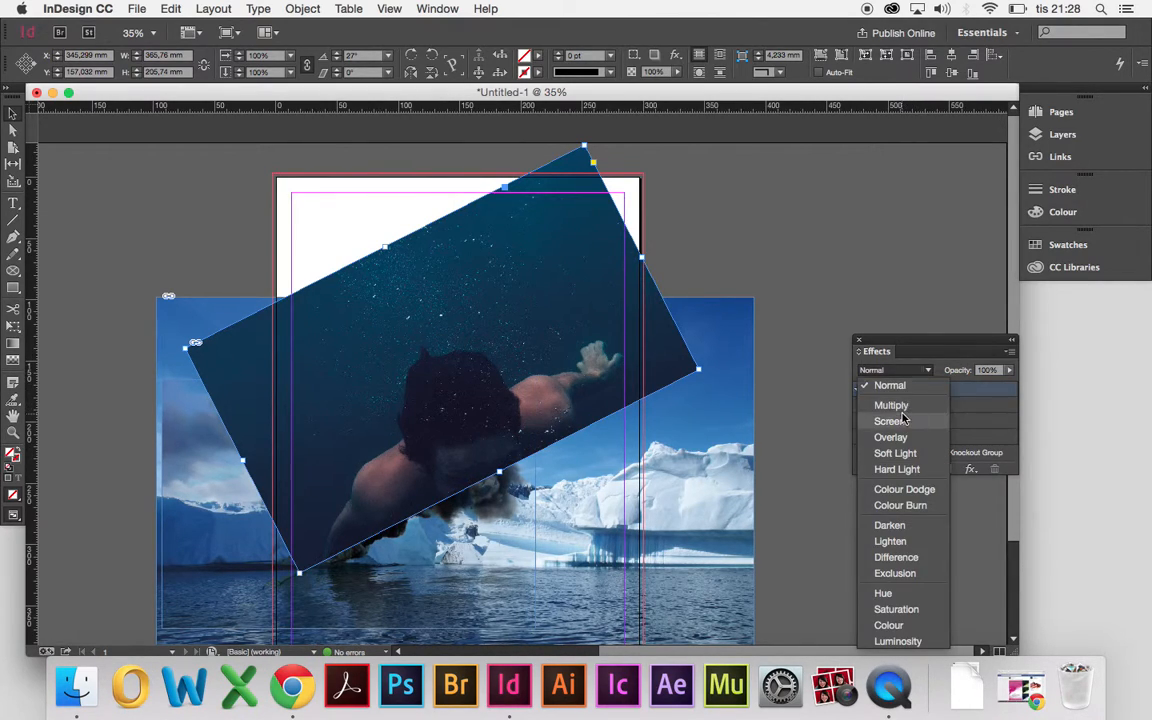
left_click(900, 418)
left_click(910, 370)
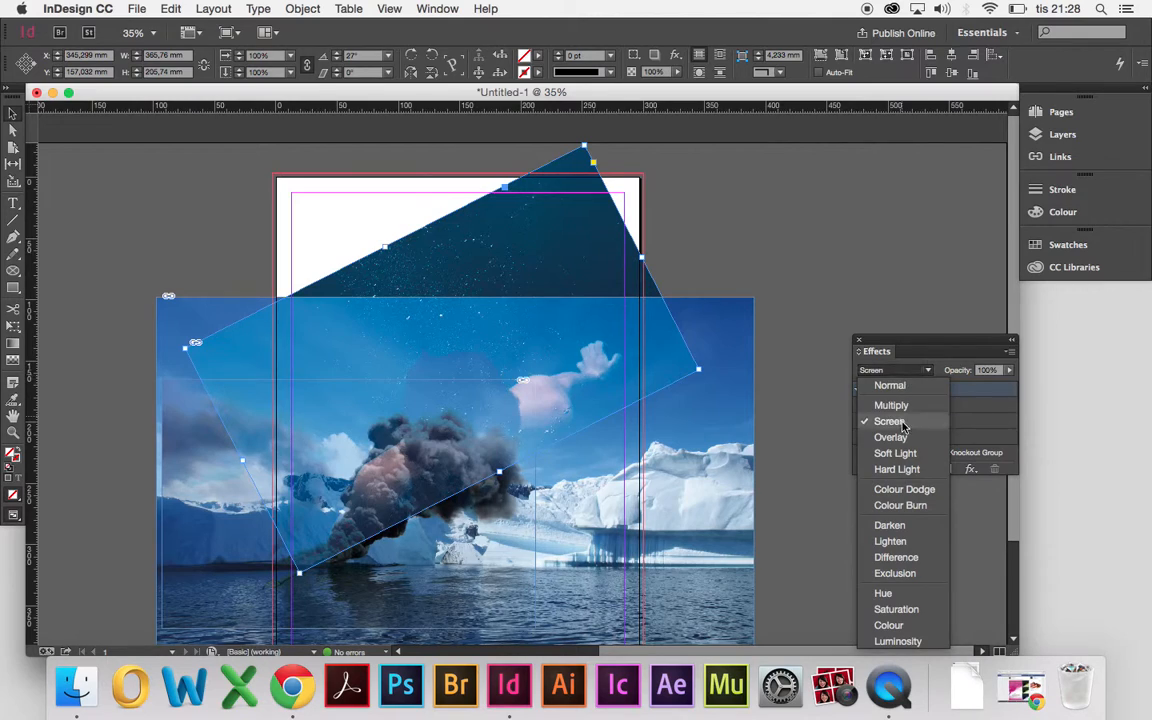
left_click(903, 438)
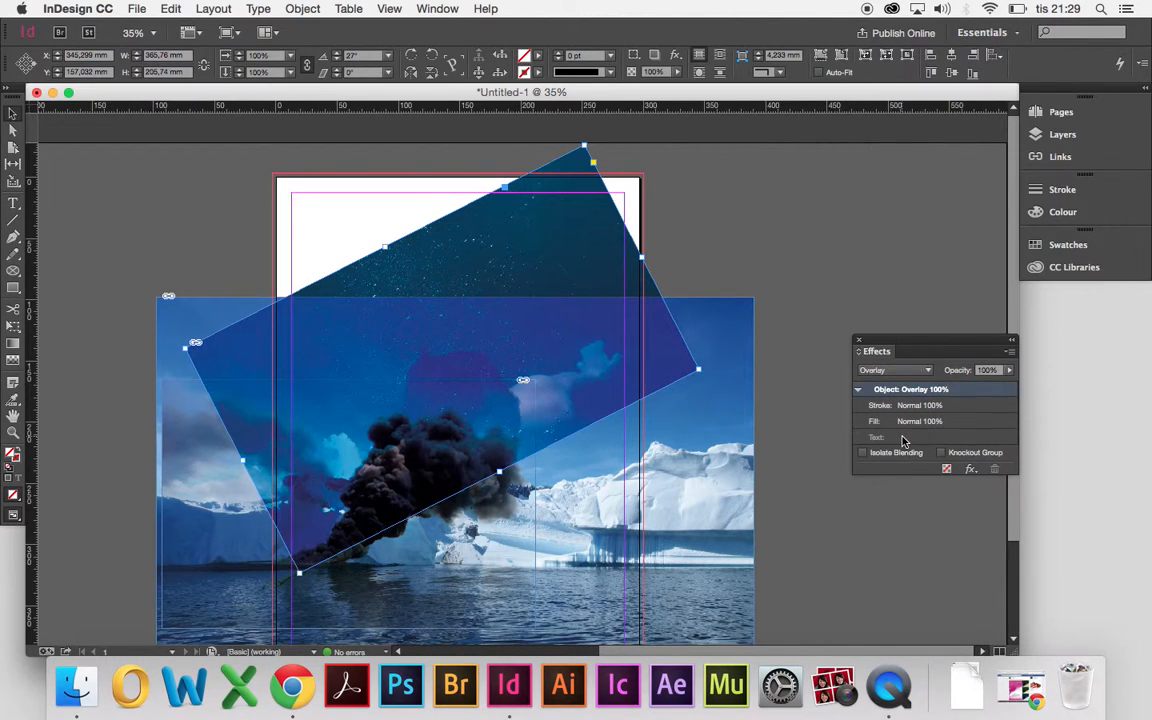
left_click(914, 372)
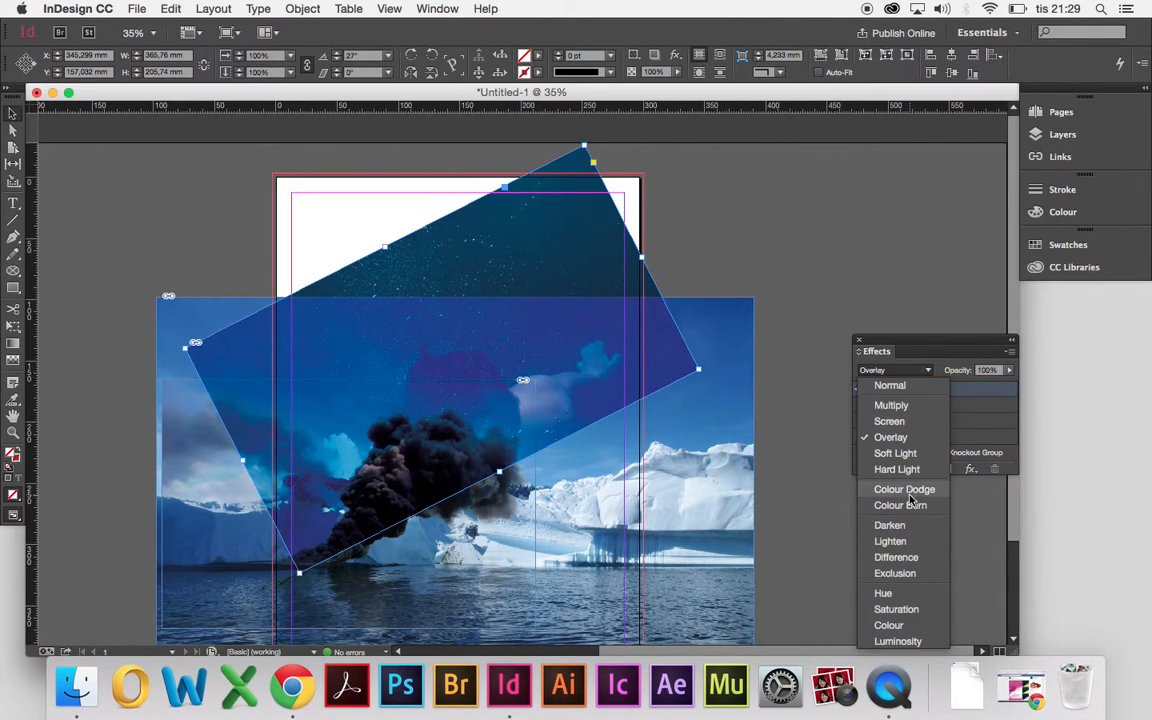
left_click(890, 526)
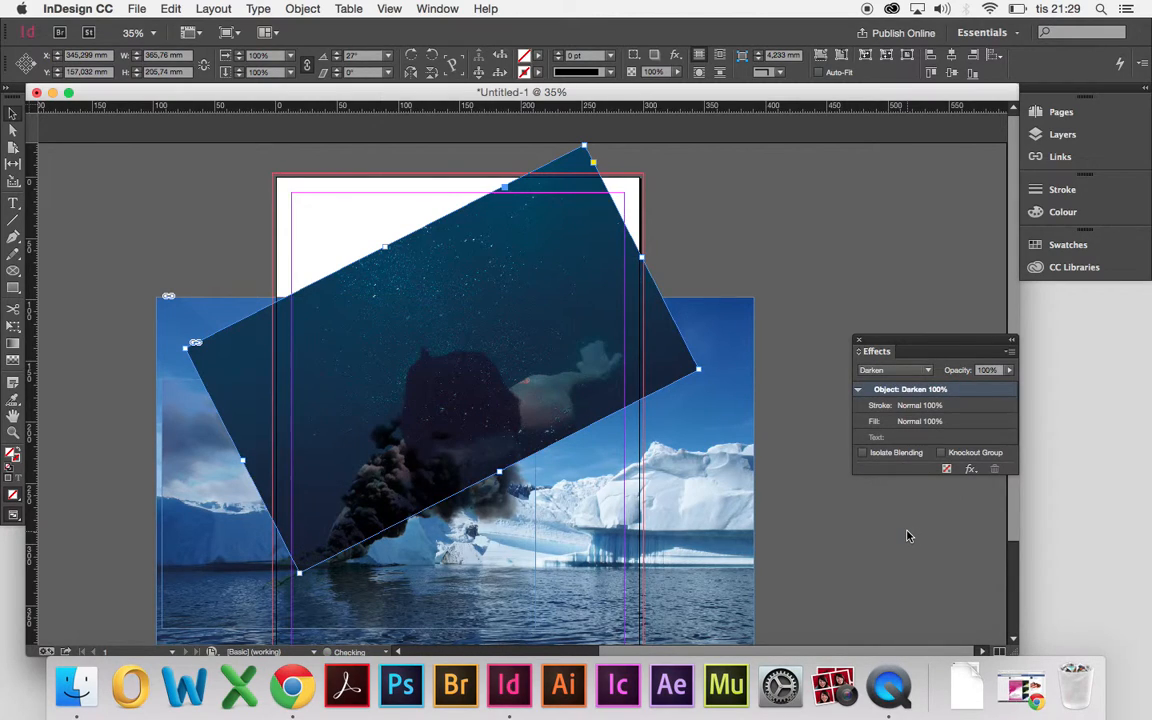
left_click(900, 371)
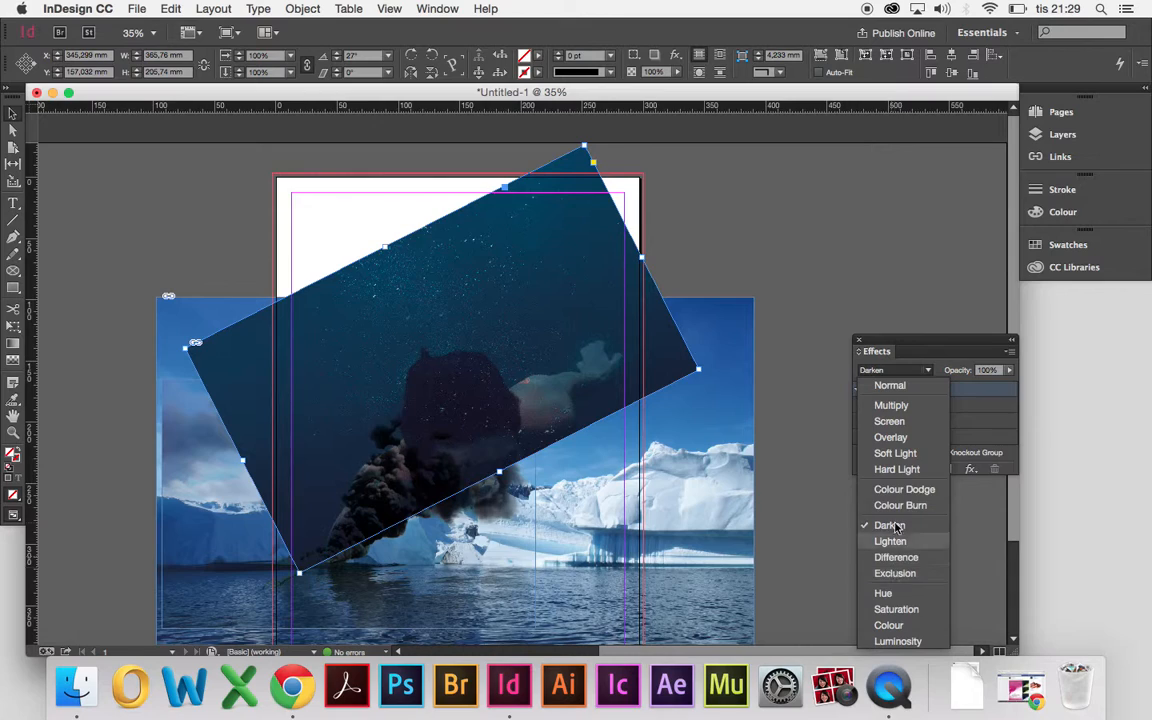
left_click(895, 453)
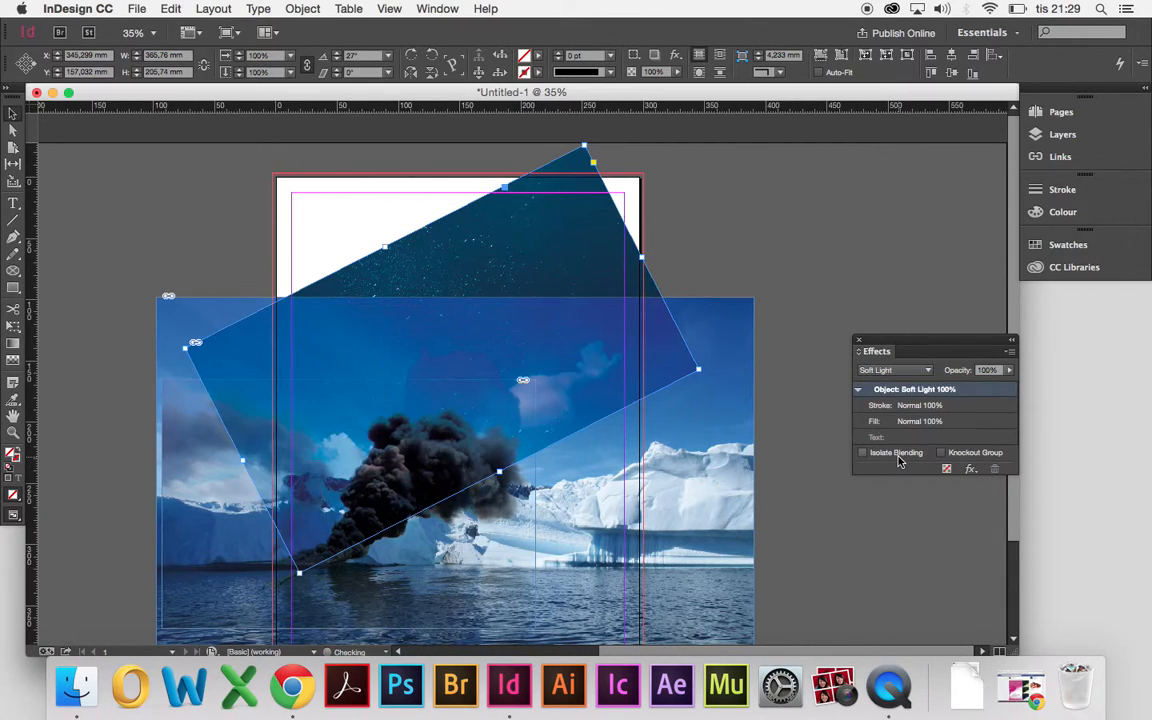
left_click(908, 371)
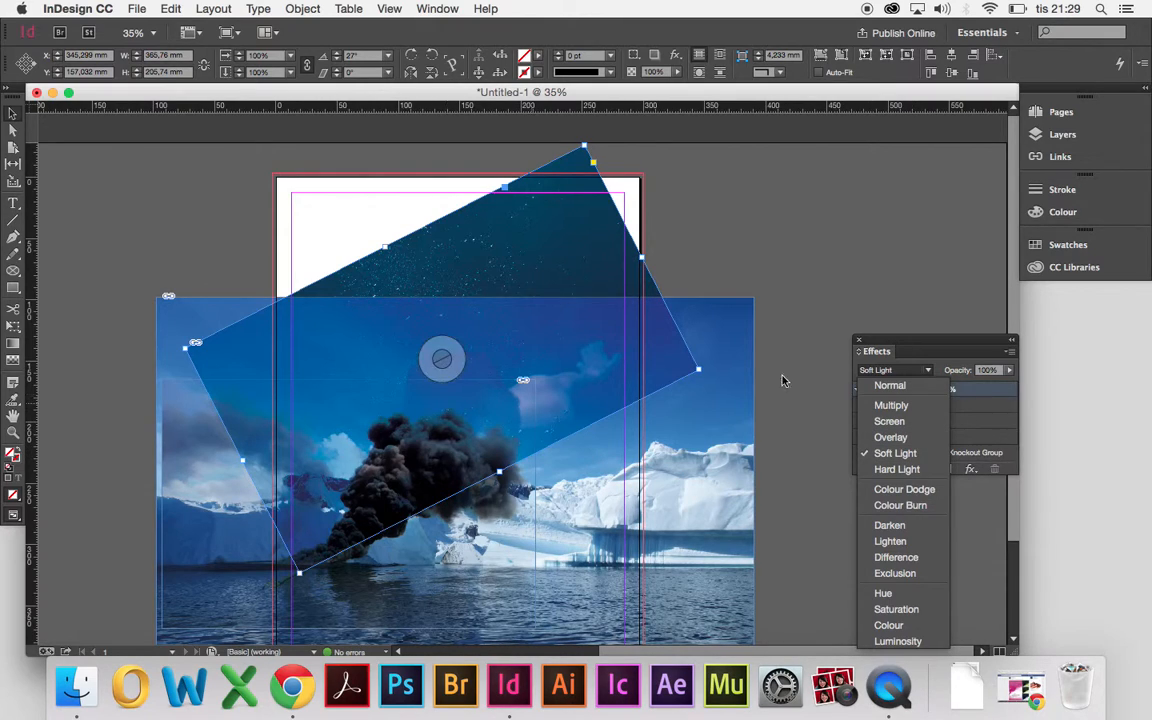
left_click(931, 357)
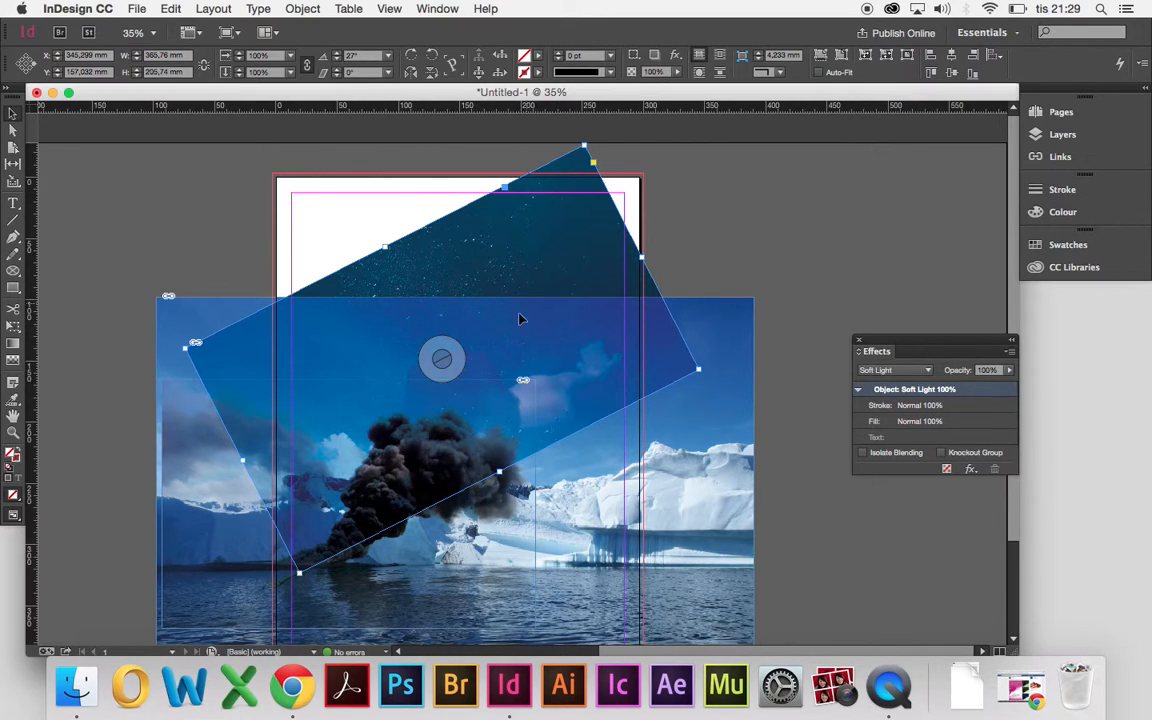
Step: Try Multiply and Screen on the swimmer photo, and return its blending mode to Normal
left_click(905, 373)
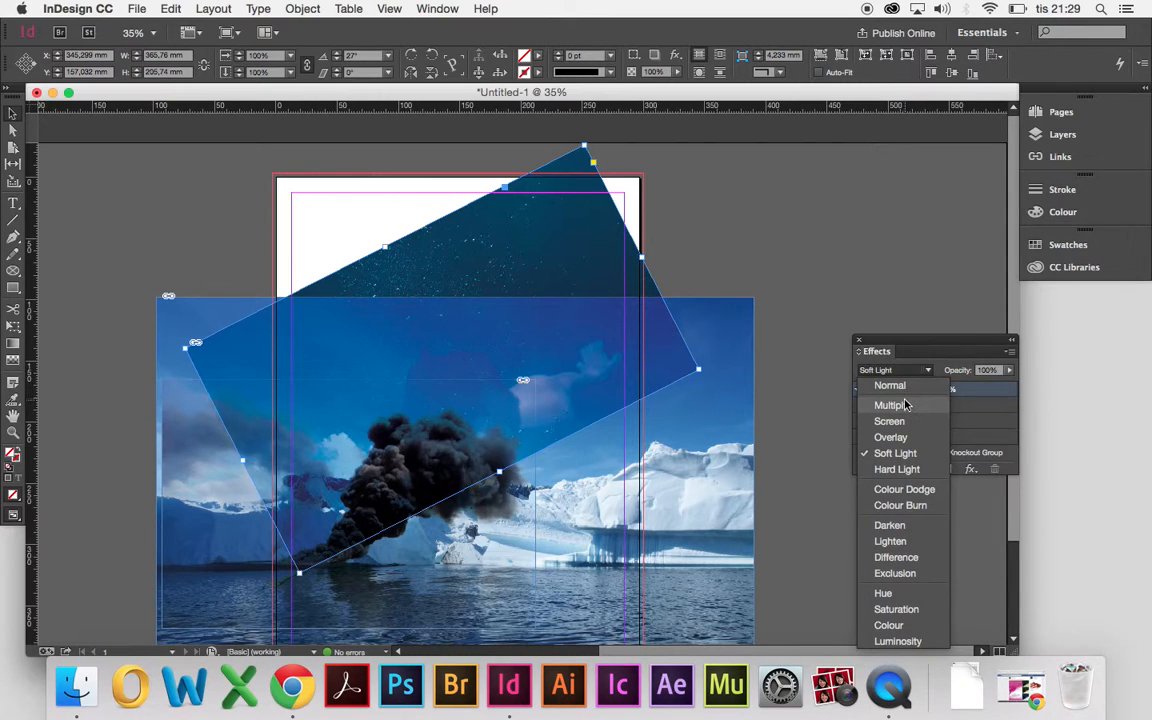
left_click(905, 403)
left_click(905, 372)
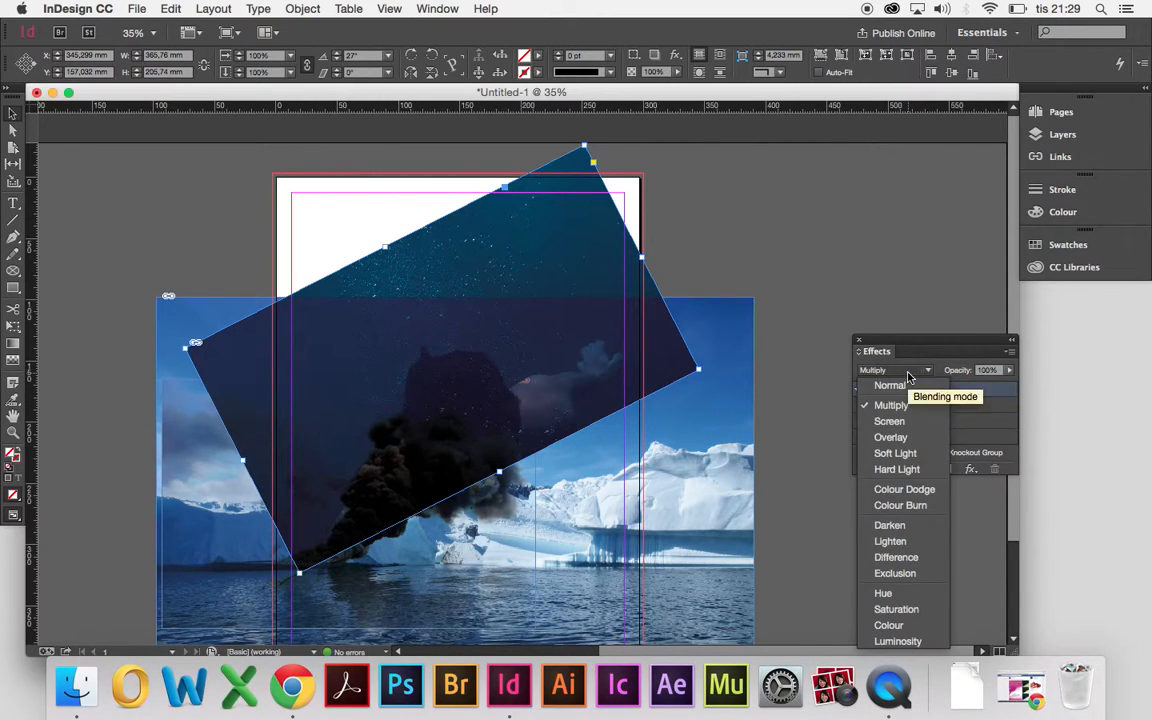
left_click(902, 427)
left_click(900, 371)
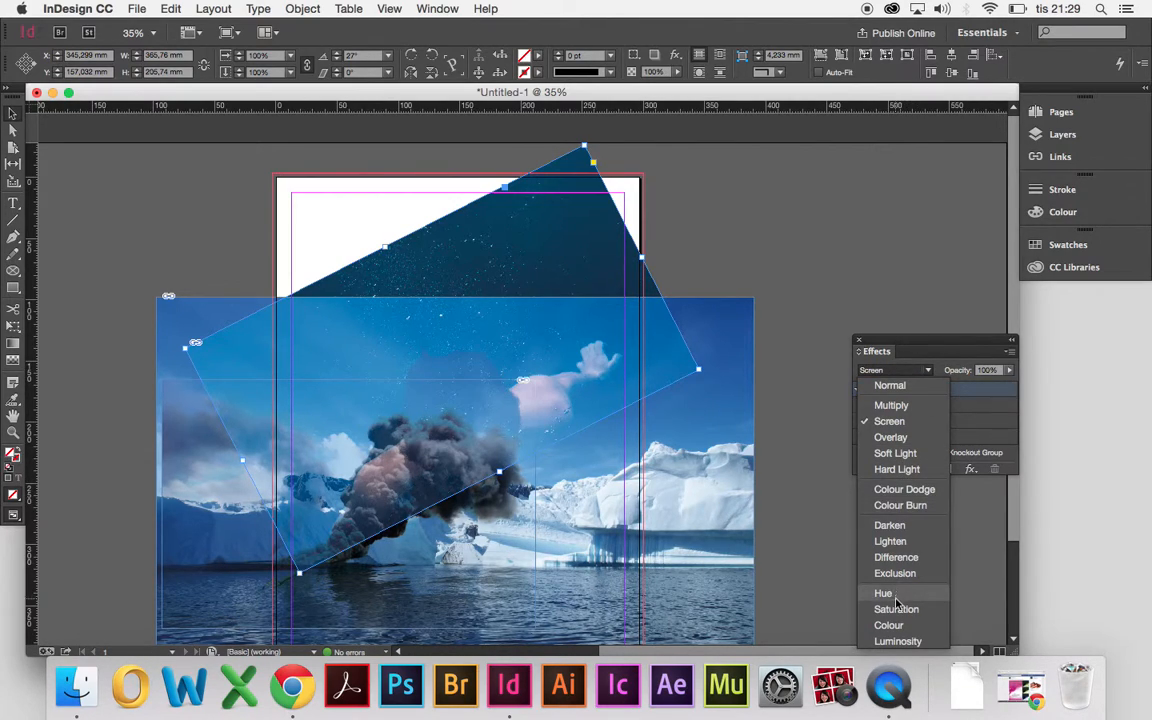
left_click(902, 393)
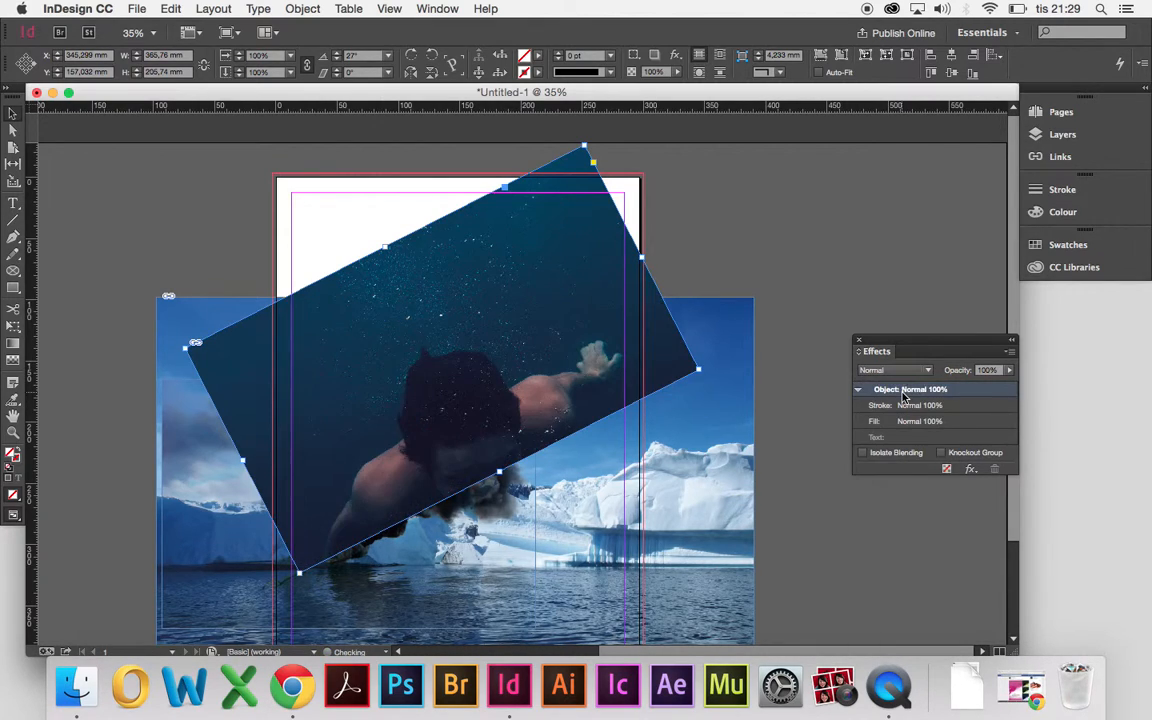
Step: Move the swimmer photo slightly up and left, and apply a gradient feather fading its lower part downward into the smoke and icebergs
left_click(437, 355)
left_click_drag(532, 386, 527, 373)
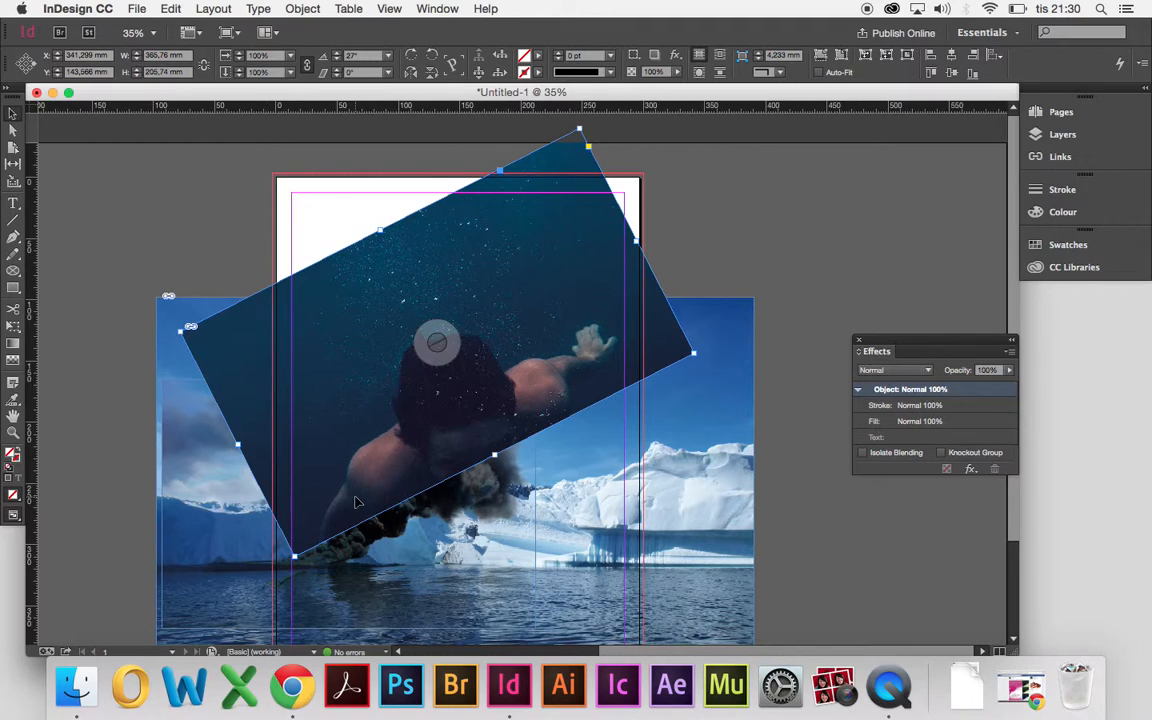
left_click_drag(360, 451, 409, 563)
key("super+z")
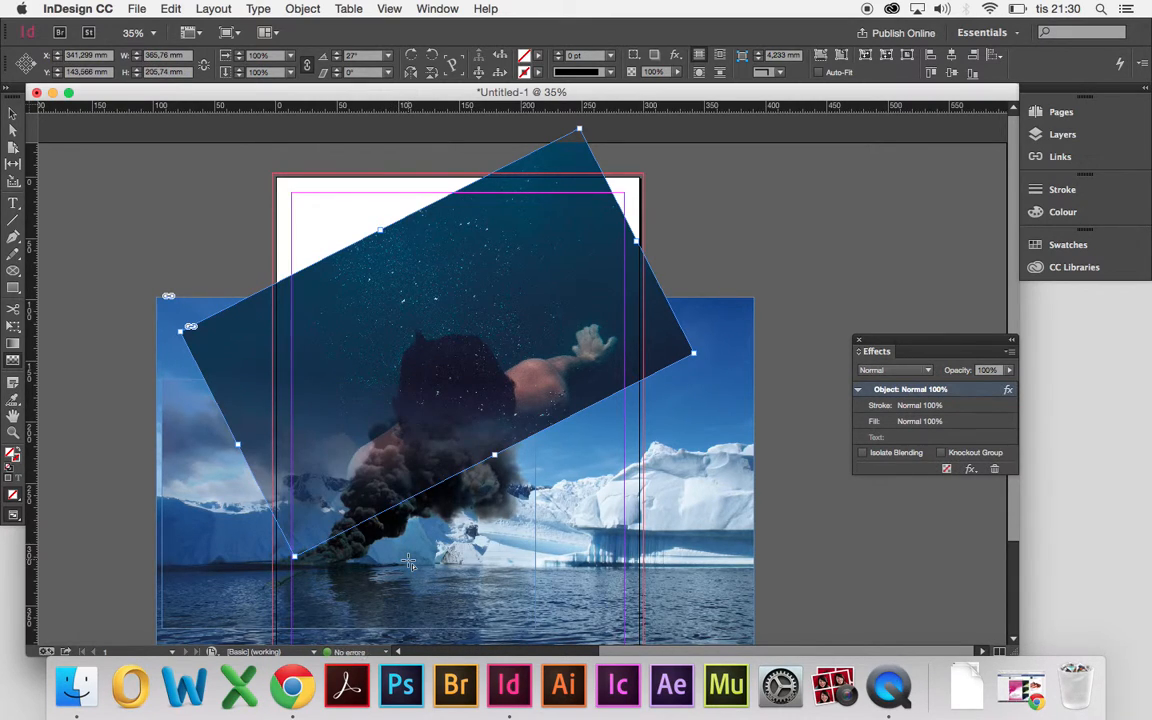
left_click(437, 342)
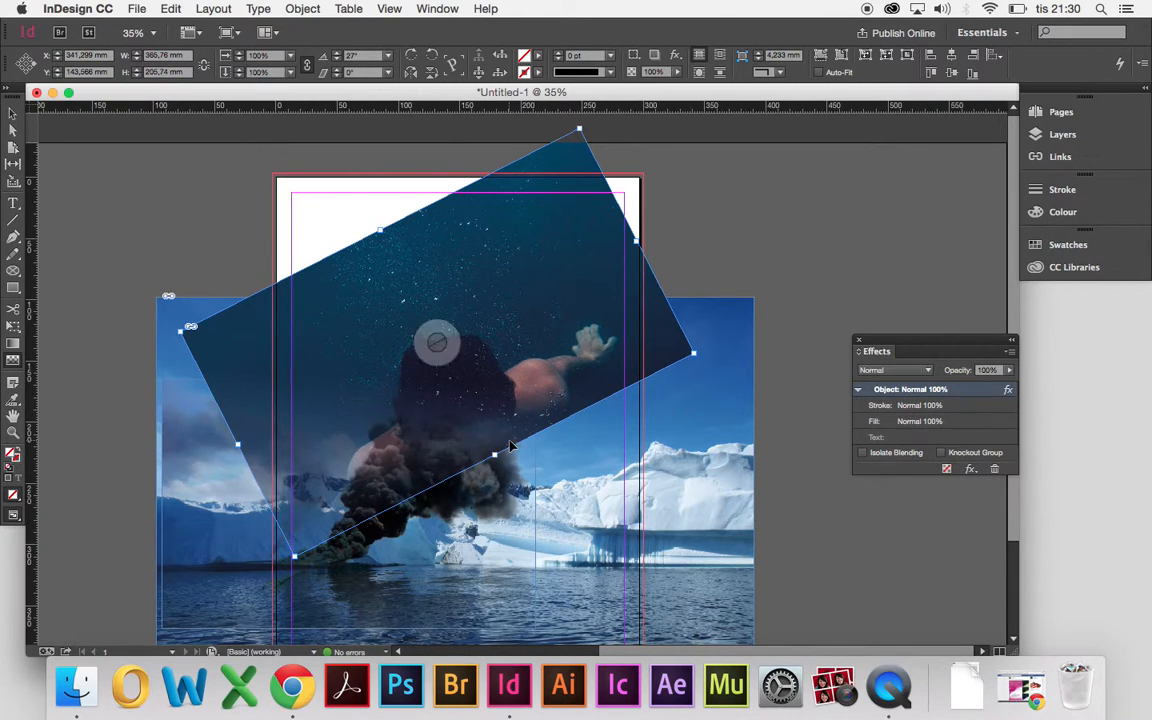
left_click_drag(472, 376, 492, 530)
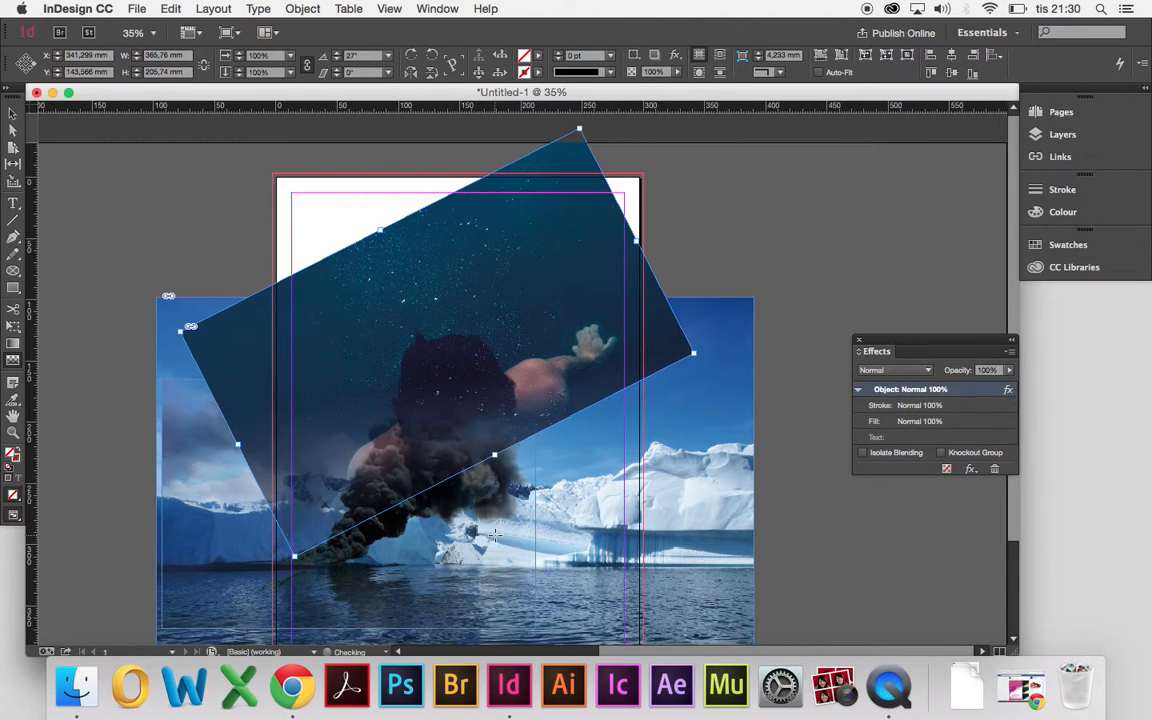
left_click(464, 398)
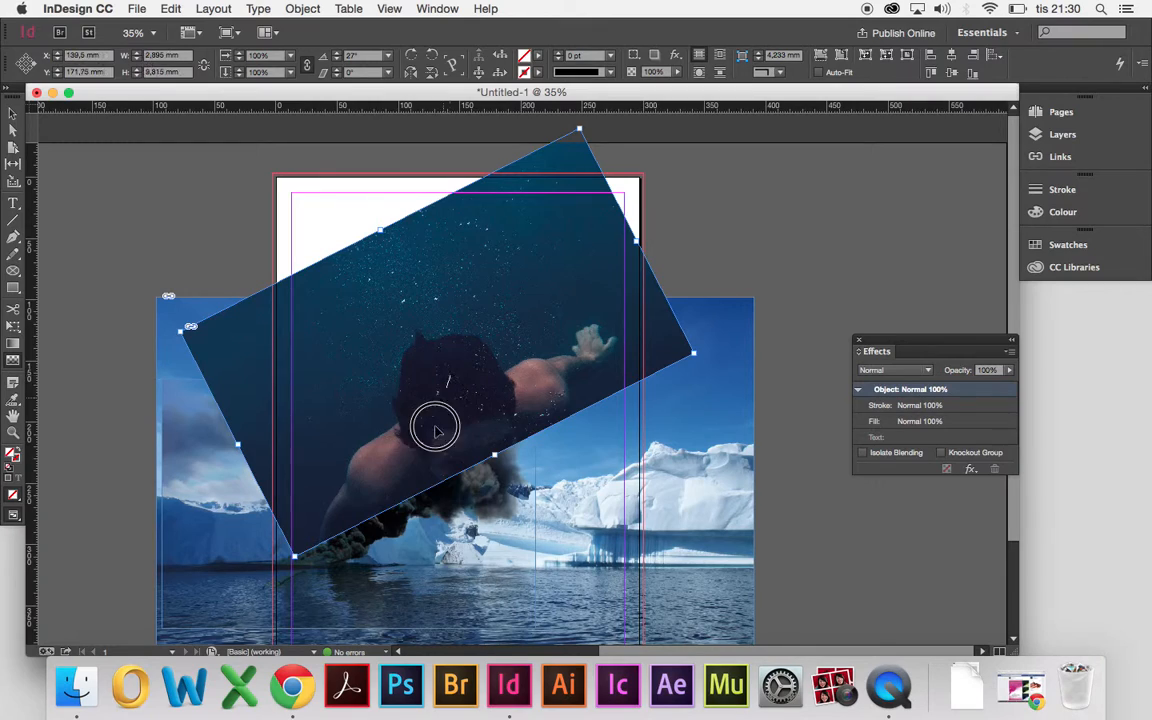
left_click_drag(437, 406, 420, 530)
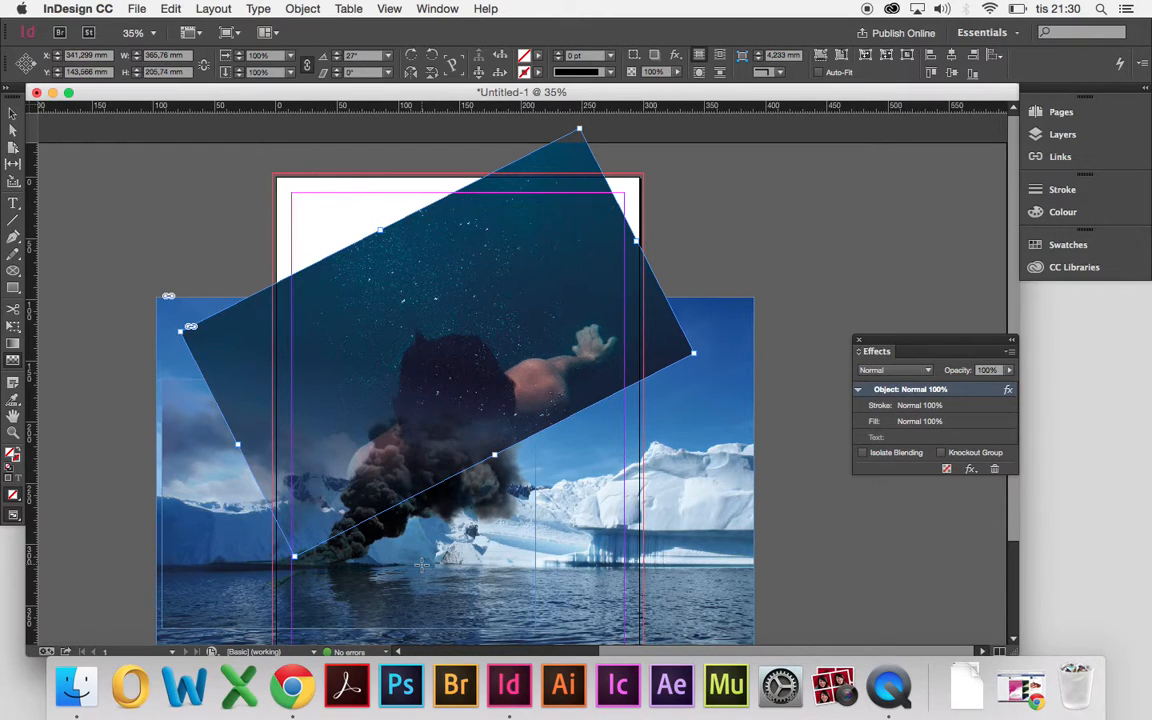
Step: Undo the swimmer photo's last gradient feather and reapply it, fading downward from the head to the water
key("super+z")
left_click_drag(462, 373, 471, 590)
key("v")
left_click(816, 328)
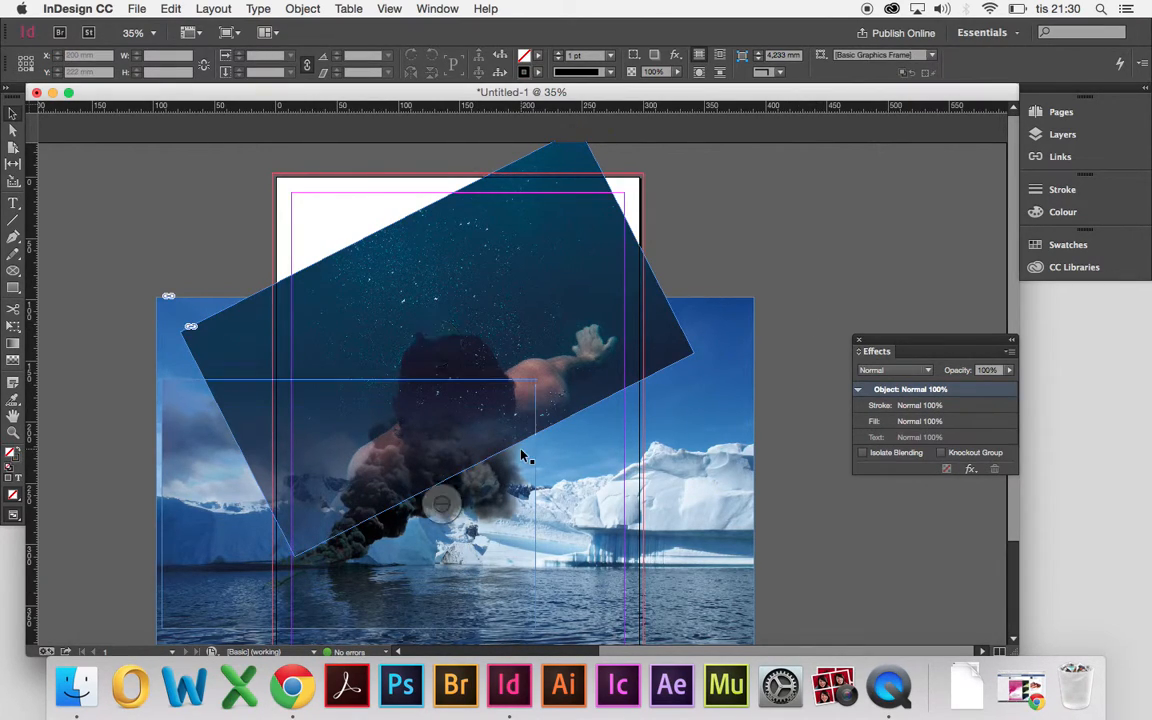
Step: Switch the page to preview mode without guides and frames, and check the blended photos from top to bottom
key("w")
left_click(246, 500)
left_click(820, 283)
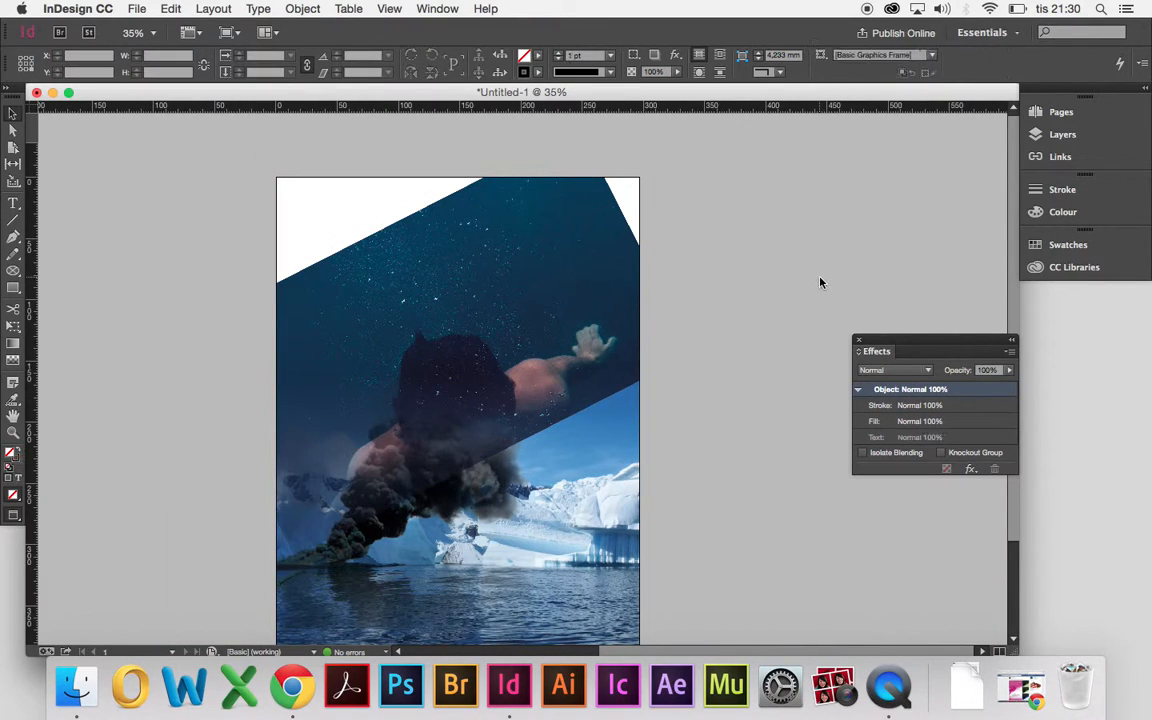
scroll(820, 283, "down", 3)
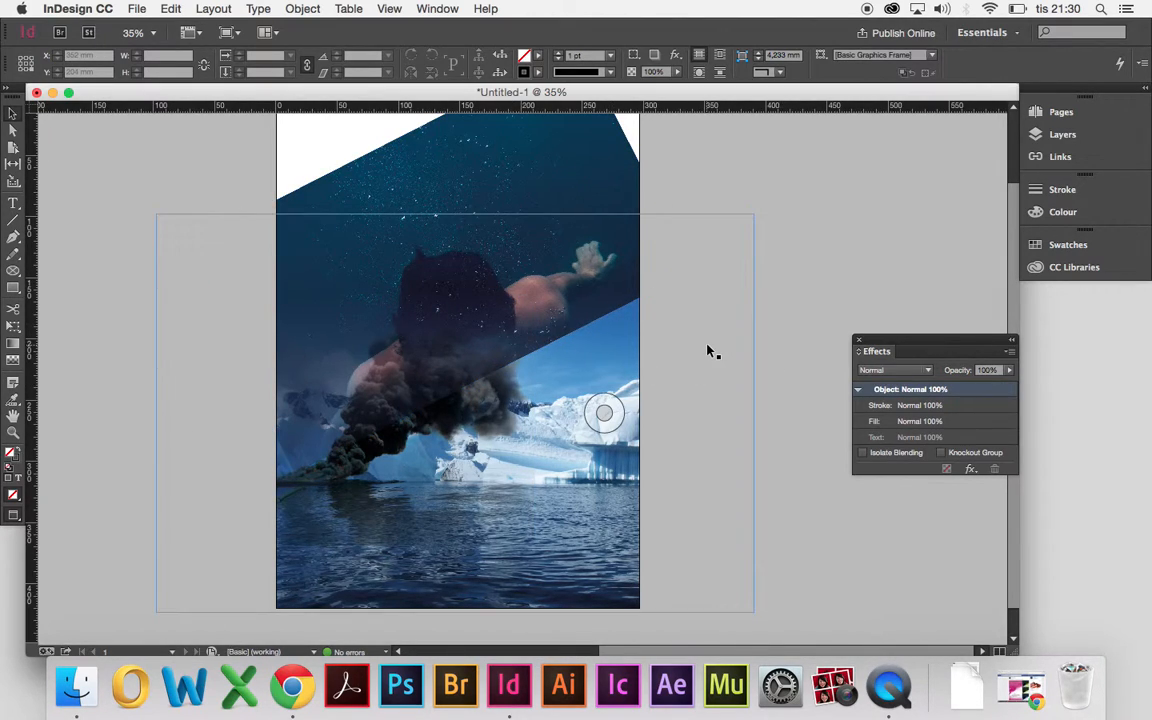
scroll(707, 351, "up", 2)
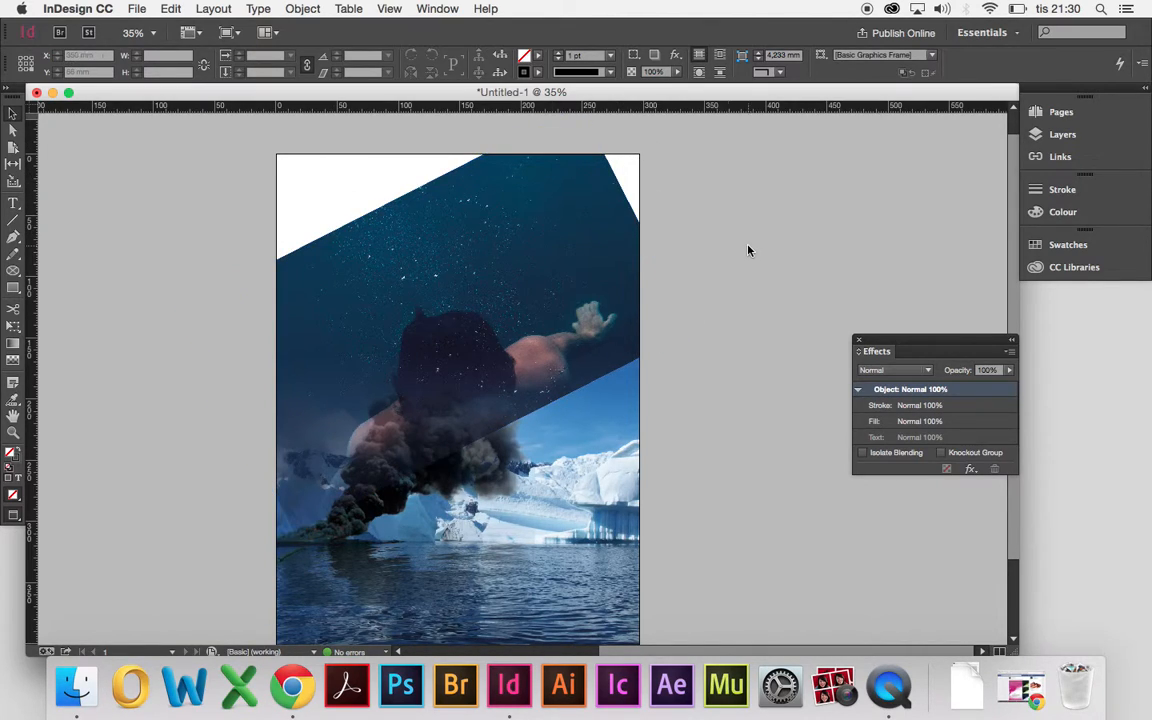
scroll(730, 252, "up", 1)
Step: Paste a copy of the swimmer photo, rotated 180° to -153°, and move it over the upper part of the page
left_click(609, 283)
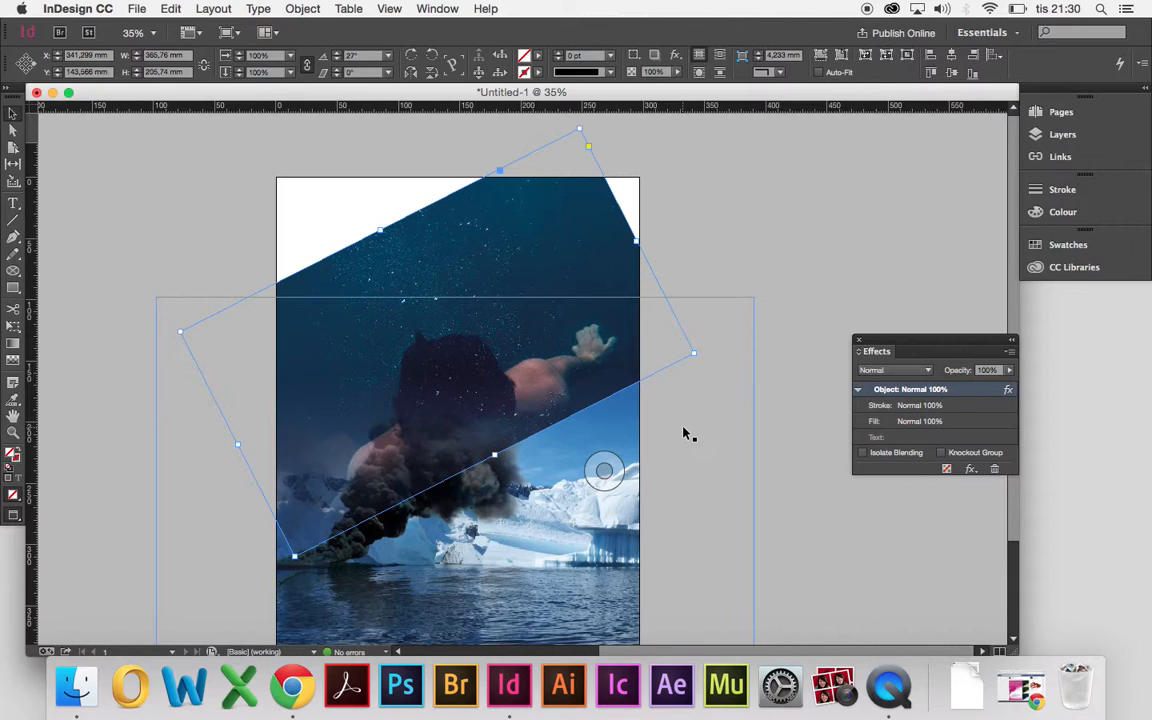
key("super+v")
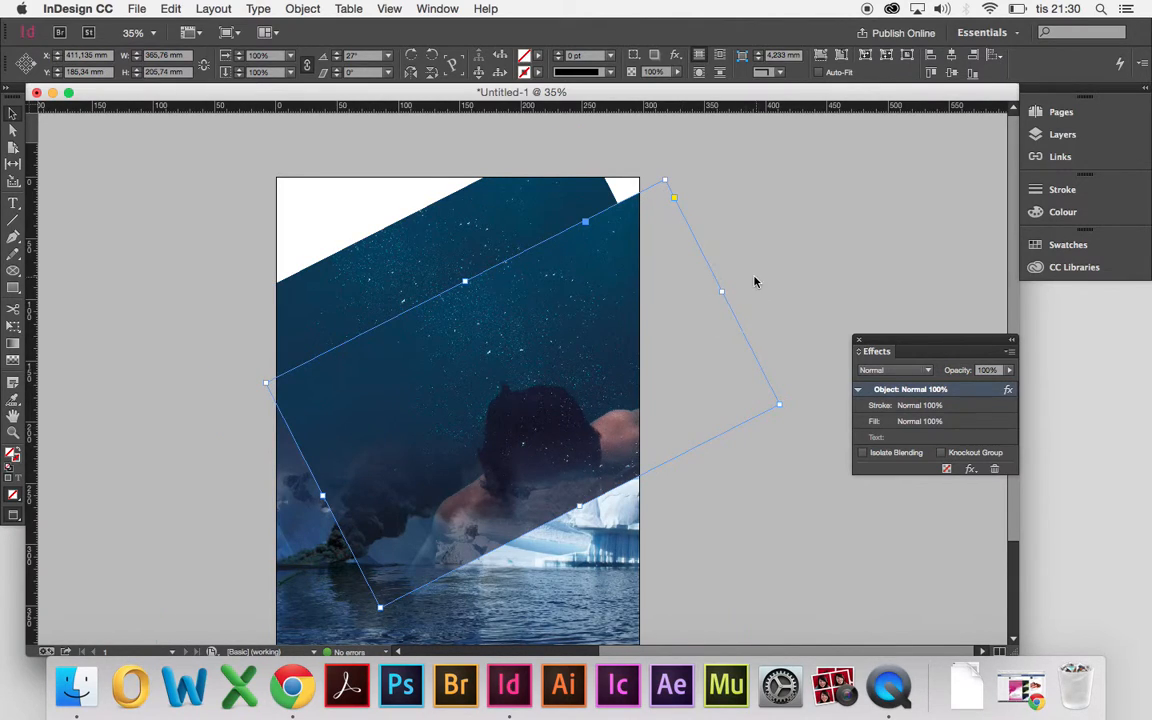
left_click_drag(783, 404, 318, 366)
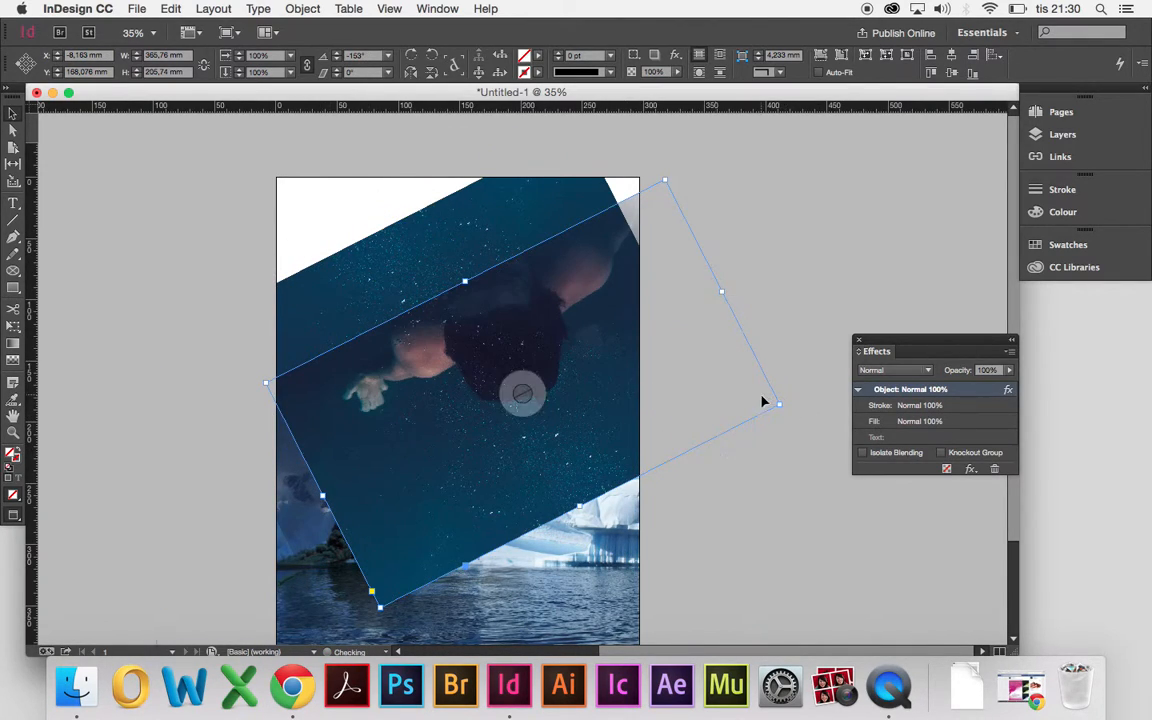
left_click_drag(640, 204, 585, 140)
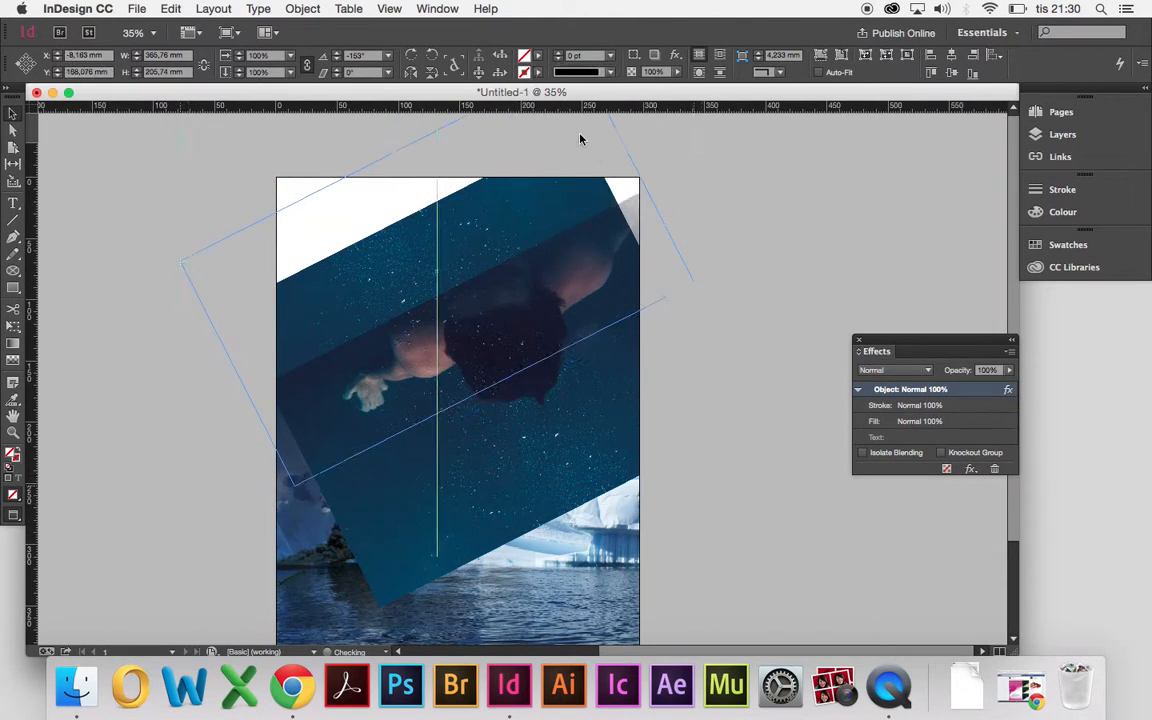
double_click(644, 221)
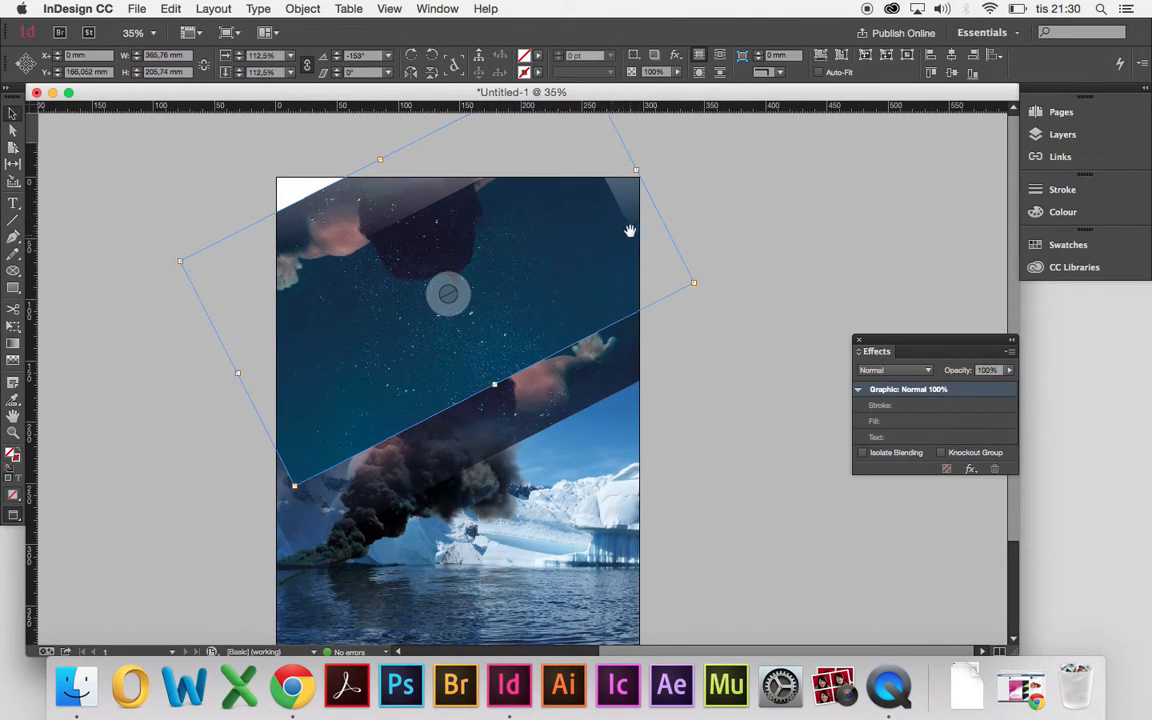
left_click(720, 216)
Step: Rotate the swimmer copy to -163.25° and shift it upward so it fills the white corners above the original swimmer
left_click(600, 221)
left_click_drag(600, 221, 545, 202)
left_click_drag(662, 200, 672, 258)
left_click_drag(571, 243, 604, 240)
left_click(717, 249)
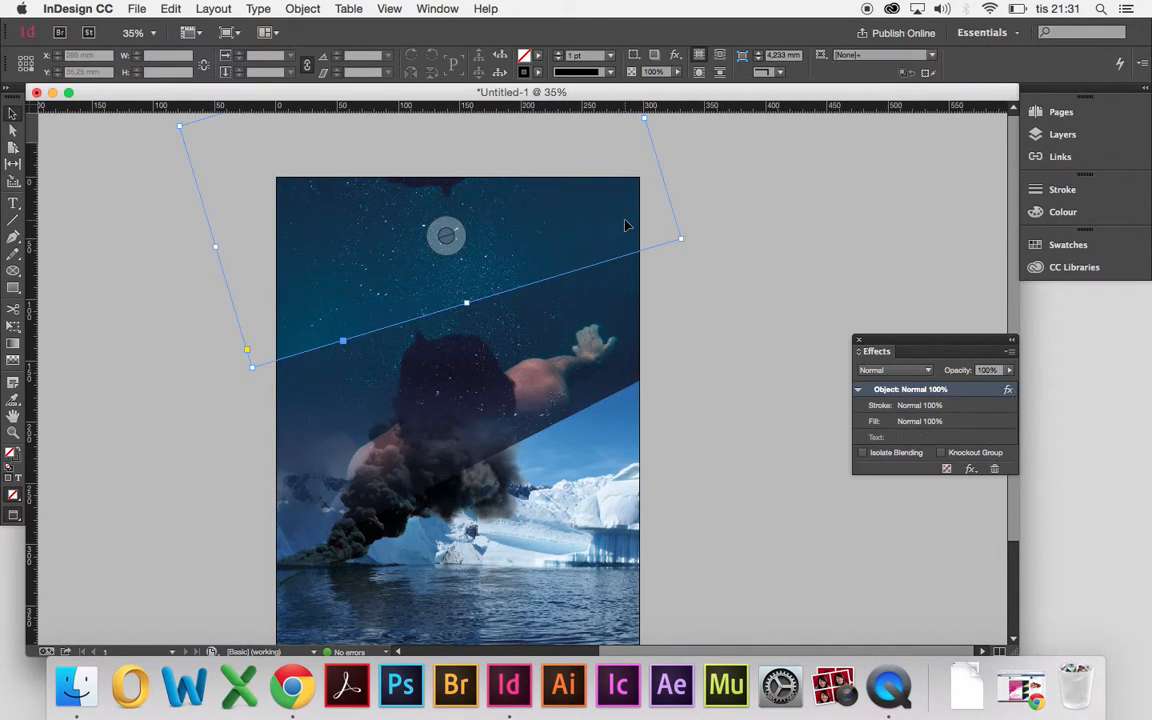
left_click_drag(612, 225, 605, 237)
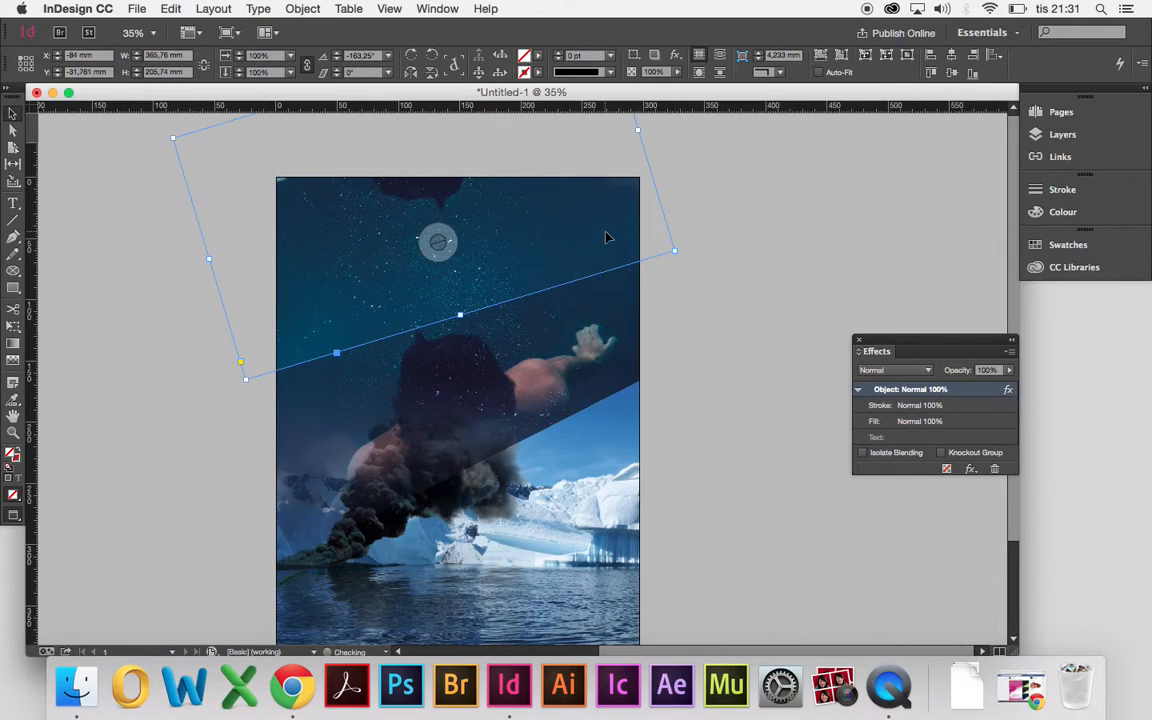
Step: Scale the rotated swimmer copy by 125%, to 457.2 mm wide, and move it up so its head leaves the page
left_click(290, 72)
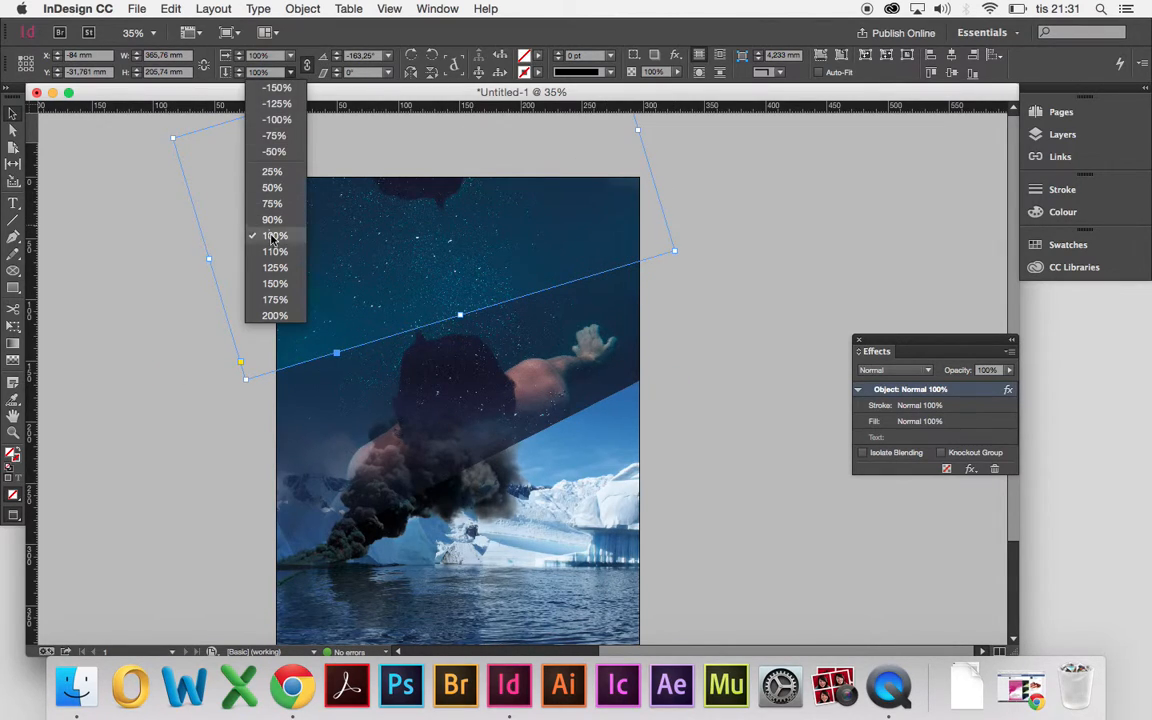
left_click(277, 267)
left_click_drag(554, 223, 498, 187)
left_click_drag(581, 247, 570, 239)
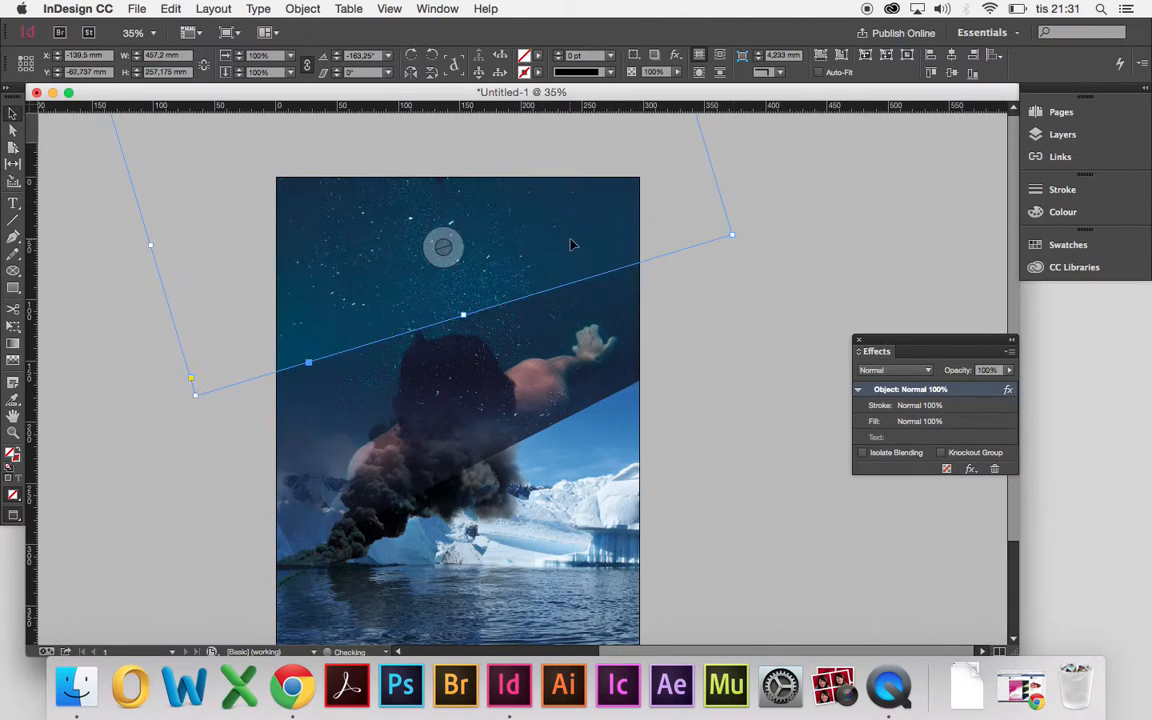
Step: Try gradient feathers with different starting points and lengths on the lower part of the rotated swimmer copy
key("shift+g")
left_click_drag(531, 247, 538, 318)
key("super+z")
left_click_drag(384, 305, 413, 378)
key("super+z")
left_click_drag(423, 252, 431, 375)
key("v")
left_click(774, 253)
Step: Rotate the swimmer copy to -158.25° and adjust its position so it still covers the upper part of the page
left_click(630, 226)
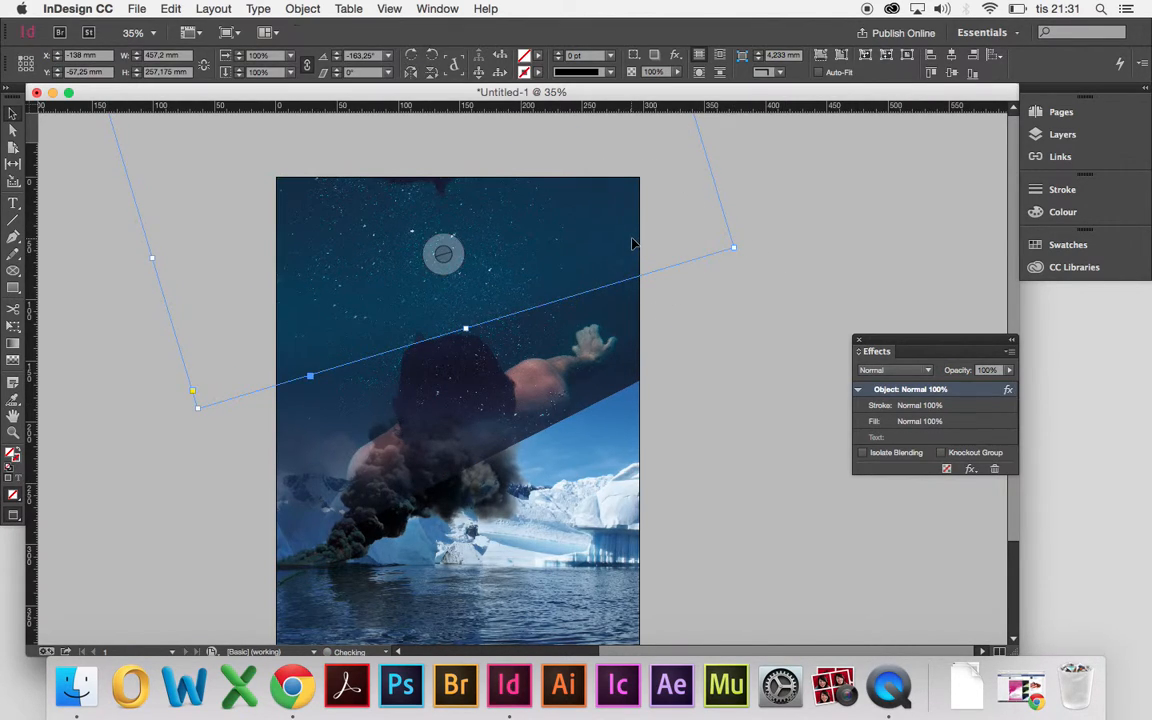
left_click(776, 241)
left_click(617, 250)
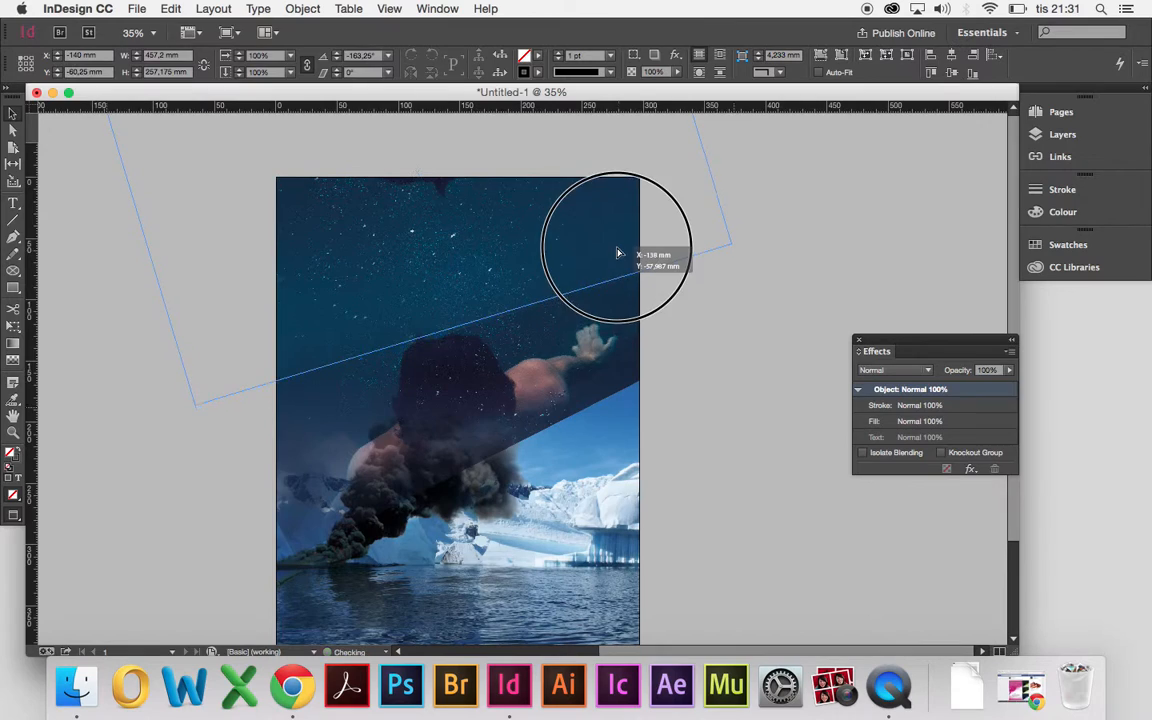
left_click_drag(617, 245, 615, 236)
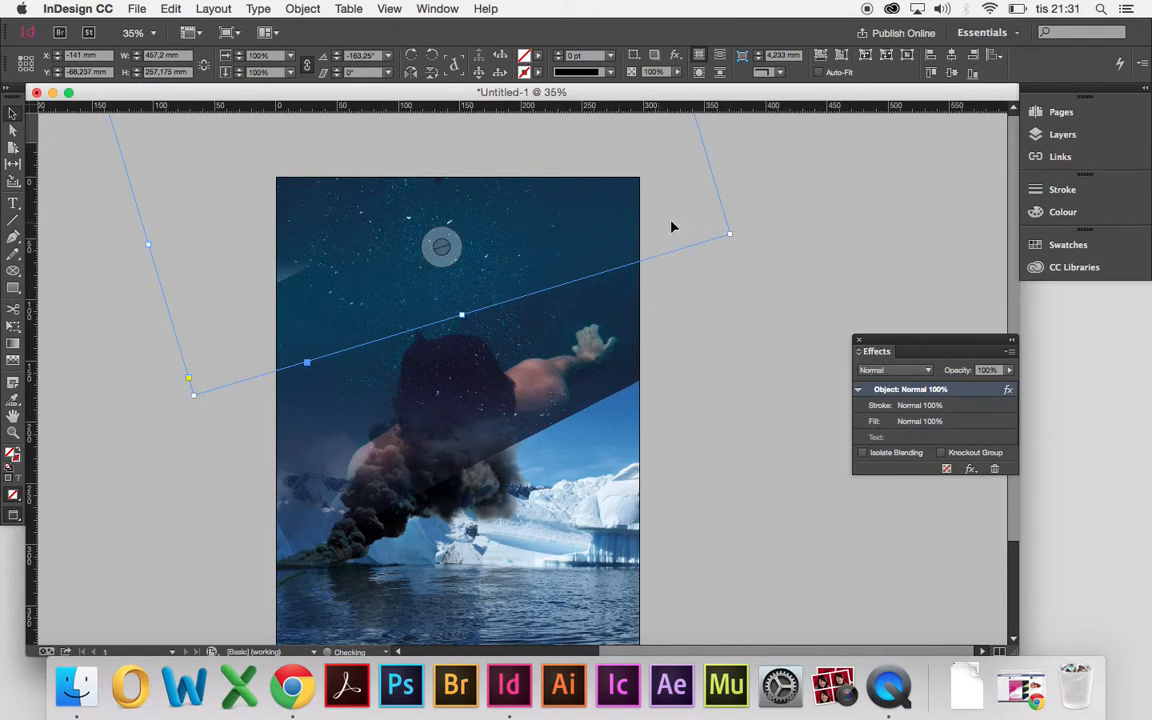
left_click_drag(737, 237, 734, 199)
left_click_drag(636, 206, 610, 226)
left_click(766, 221)
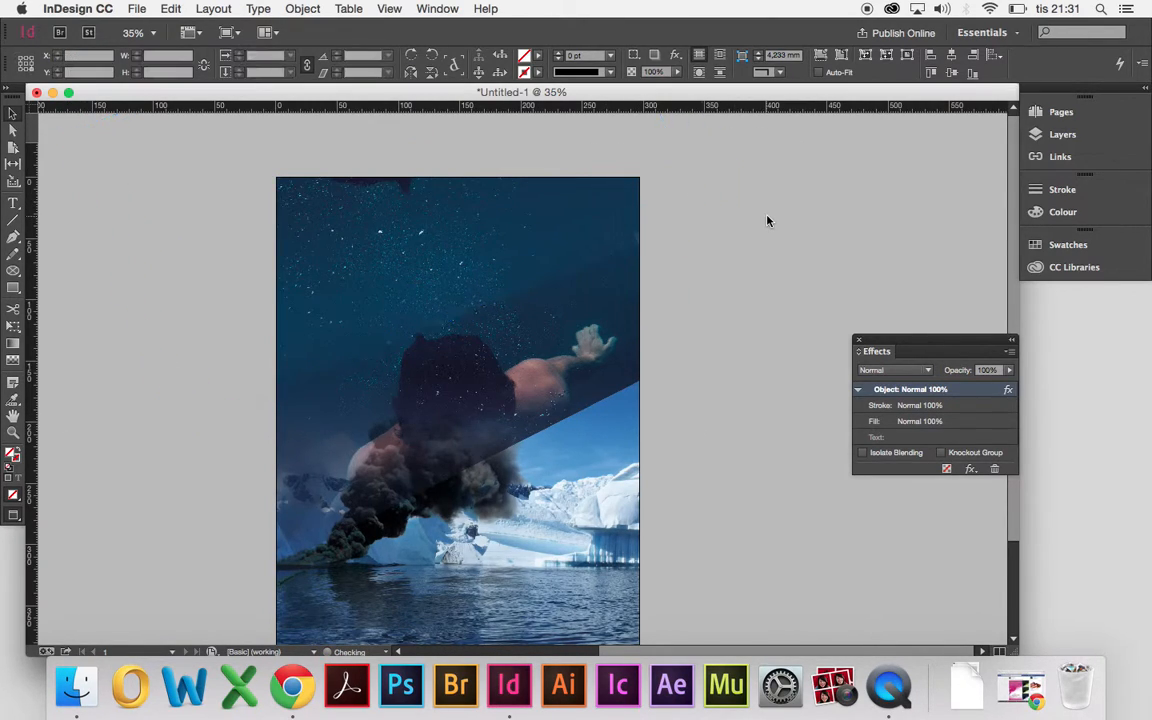
Step: Reapply a gradient feather to the swimmer copy, fading its lower edge downward into the original swimmer photo
left_click(532, 242)
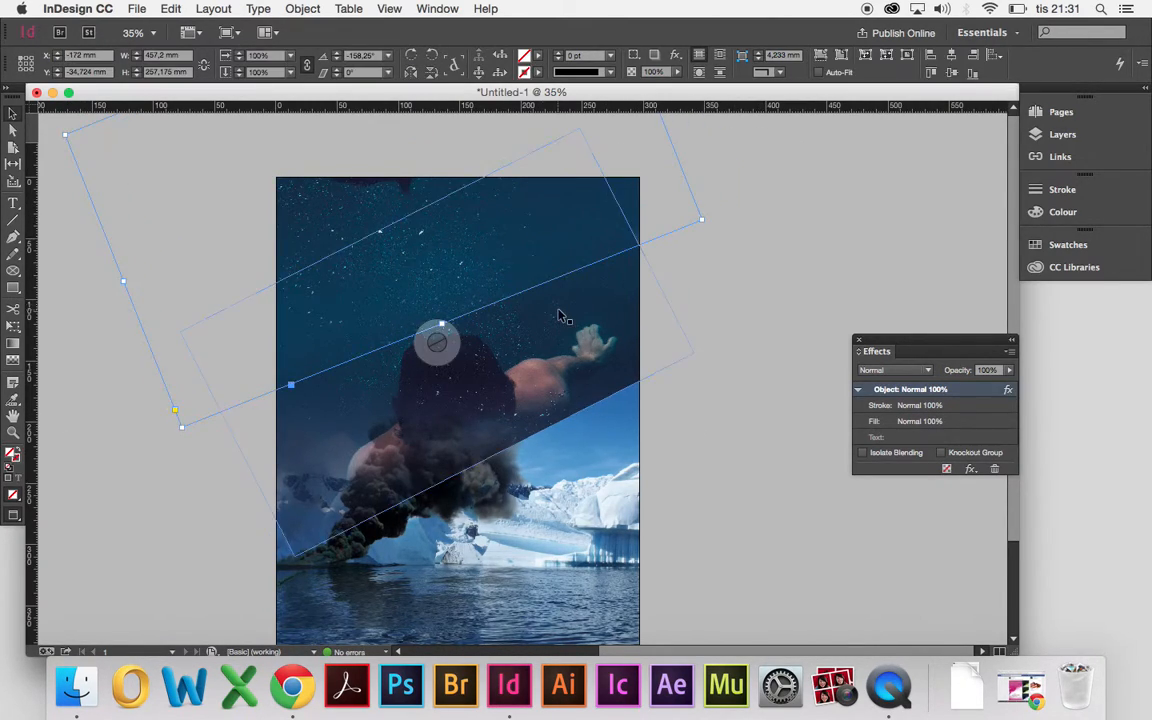
key("shift+g")
left_click_drag(512, 261, 519, 328)
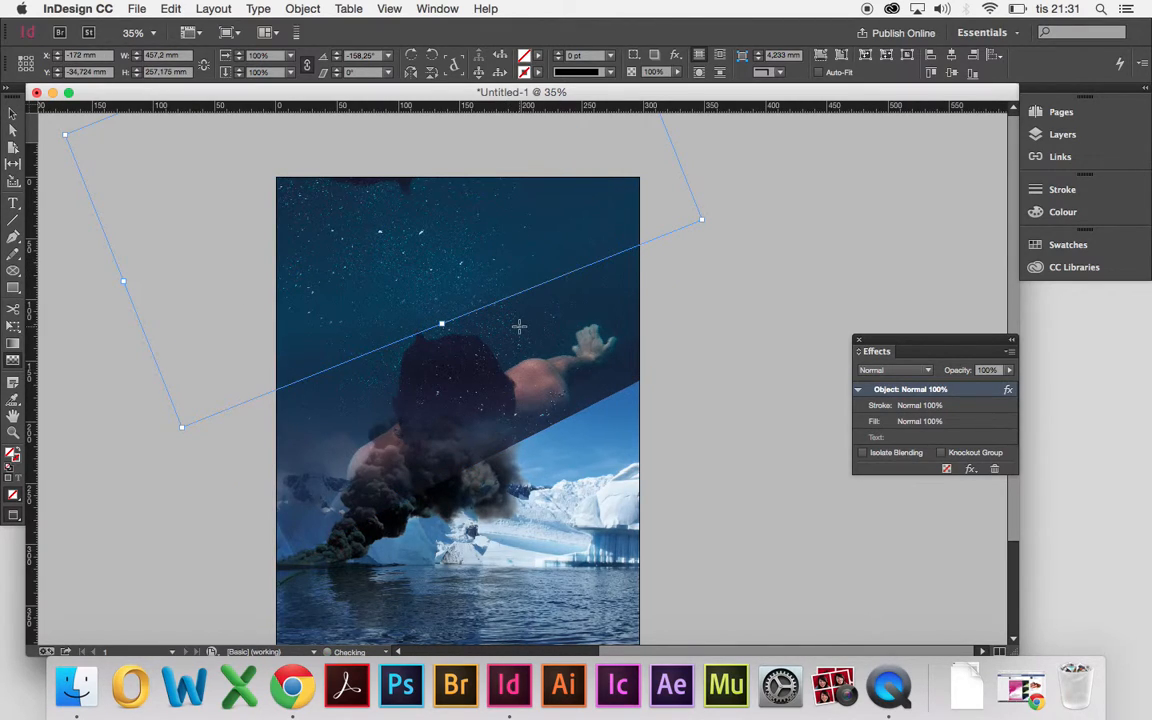
key("v")
left_click(818, 283)
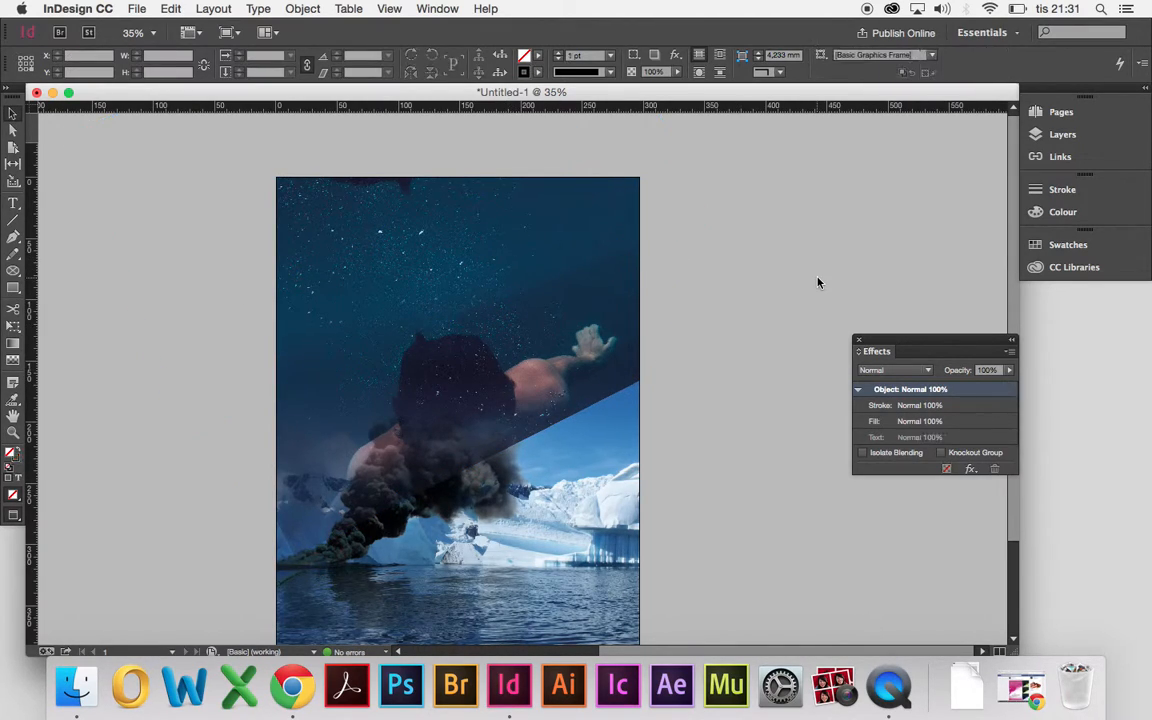
left_click(437, 340)
left_click(743, 334)
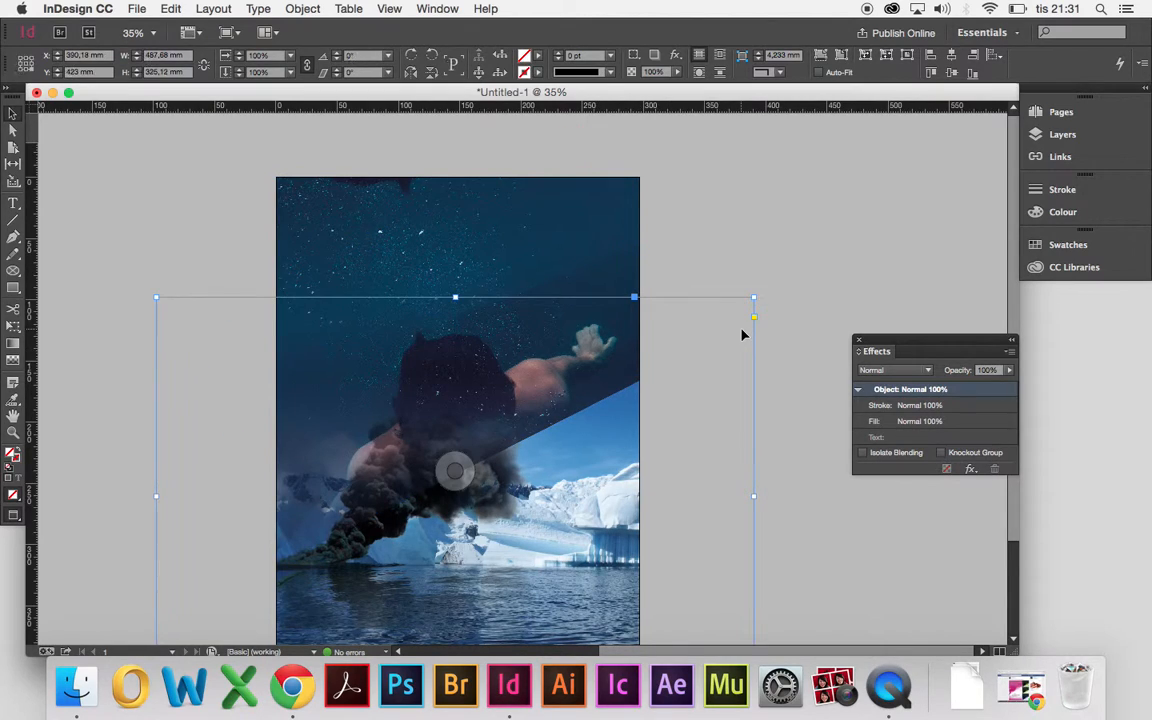
left_click(818, 296)
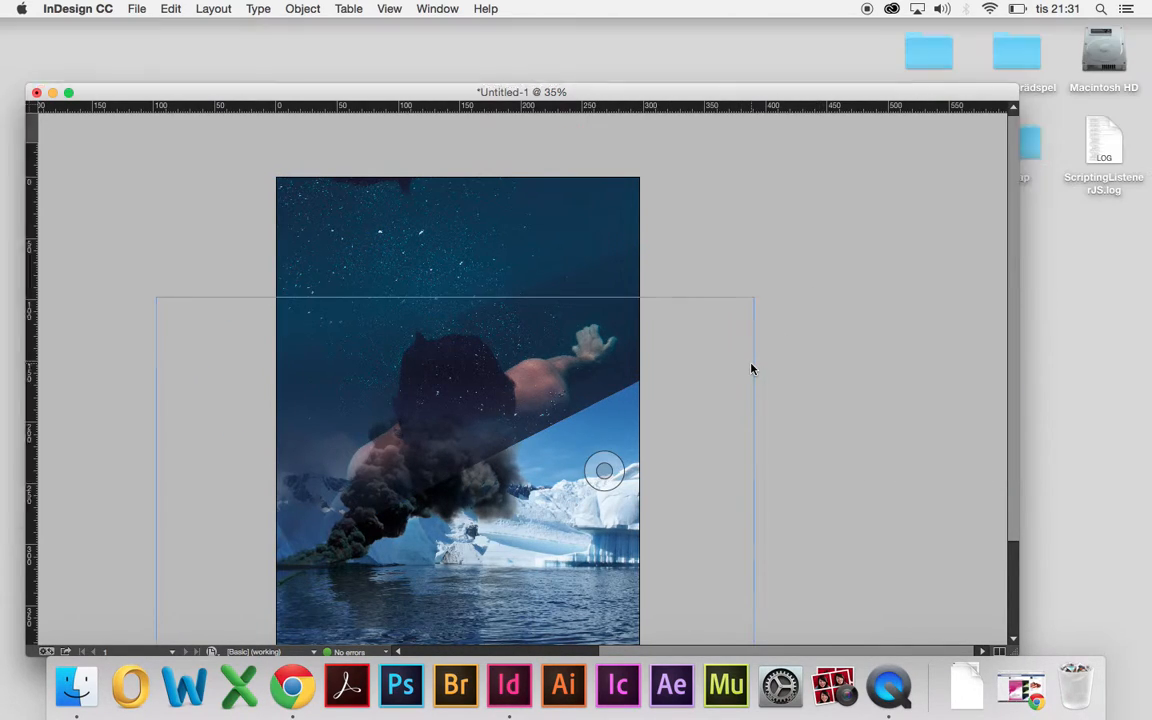
scroll(751, 365, "down", 3)
left_click(643, 257)
left_click(715, 262)
left_click(794, 208)
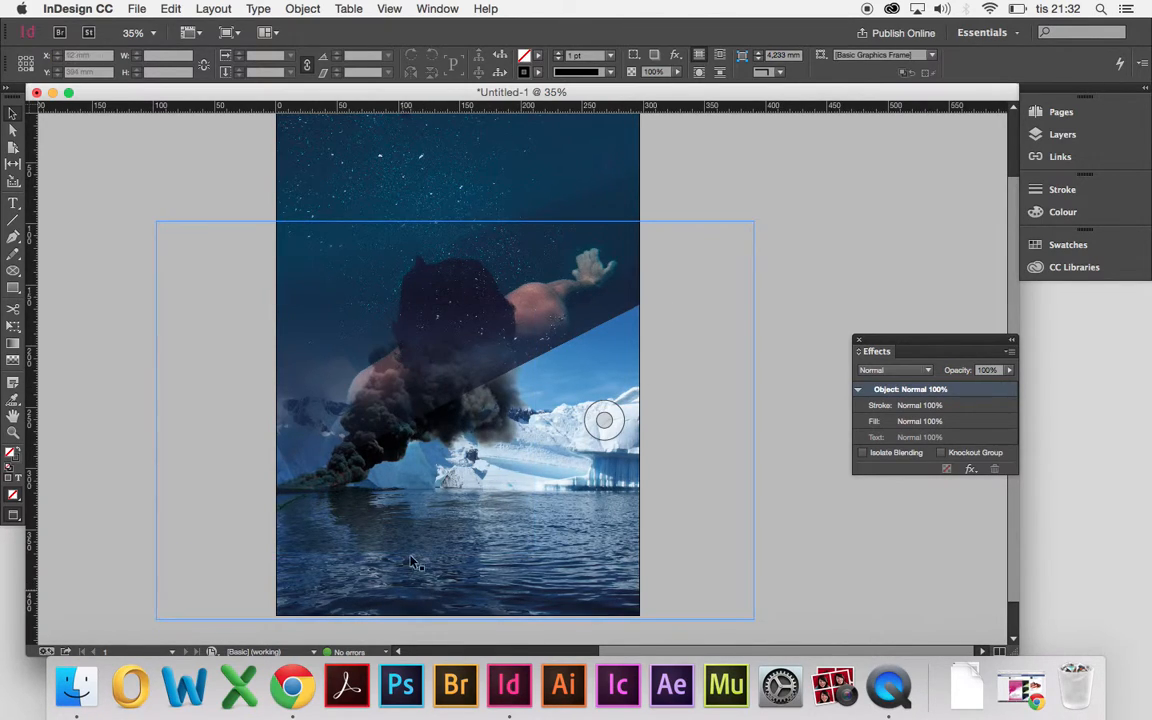
Step: Place water3.jpg from the desktop and align the wave photo over the lower part of the page
key("super+d")
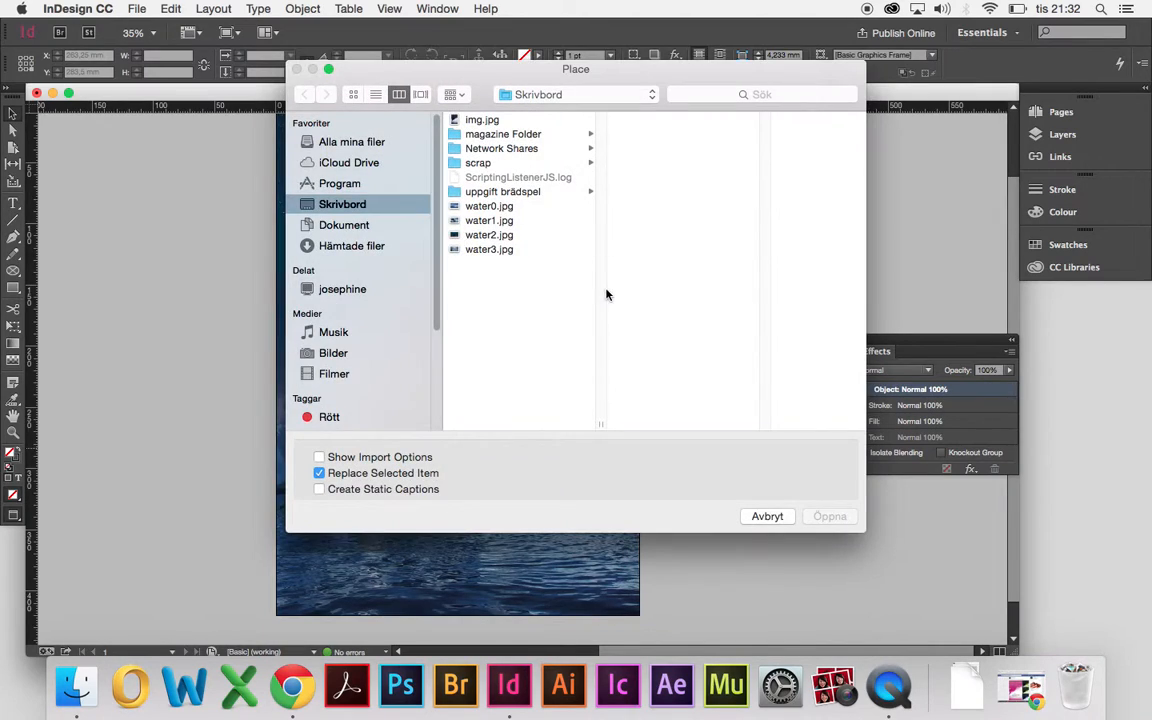
left_click(489, 221)
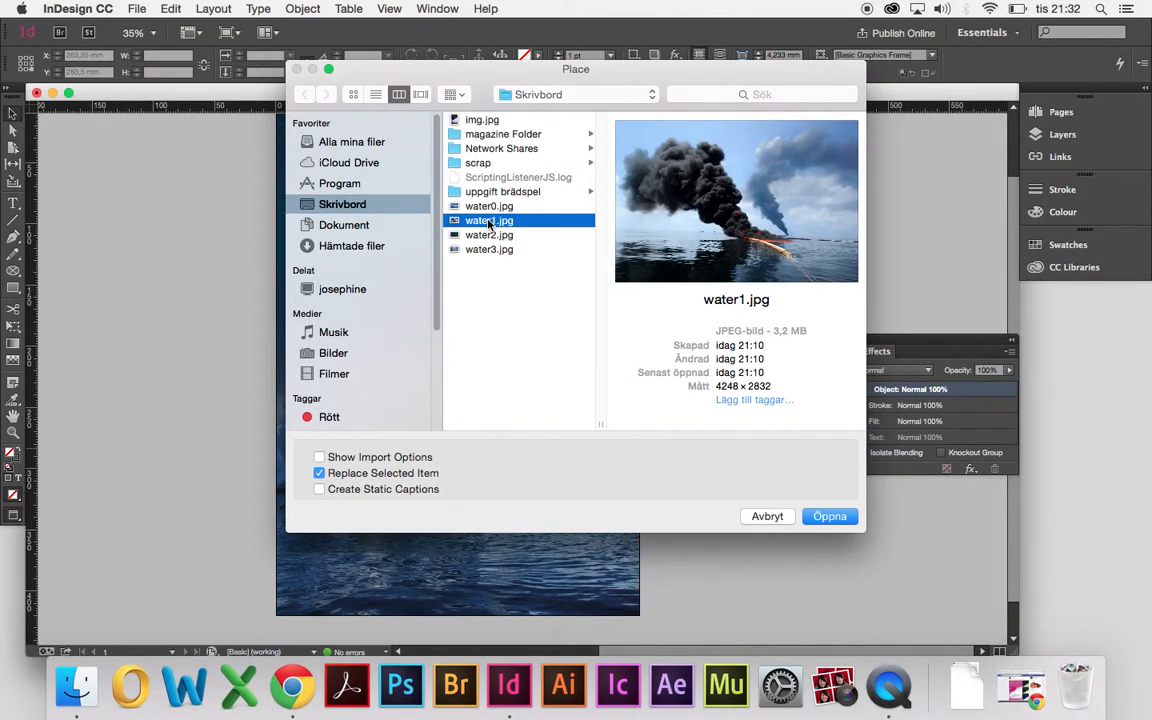
left_click(486, 236)
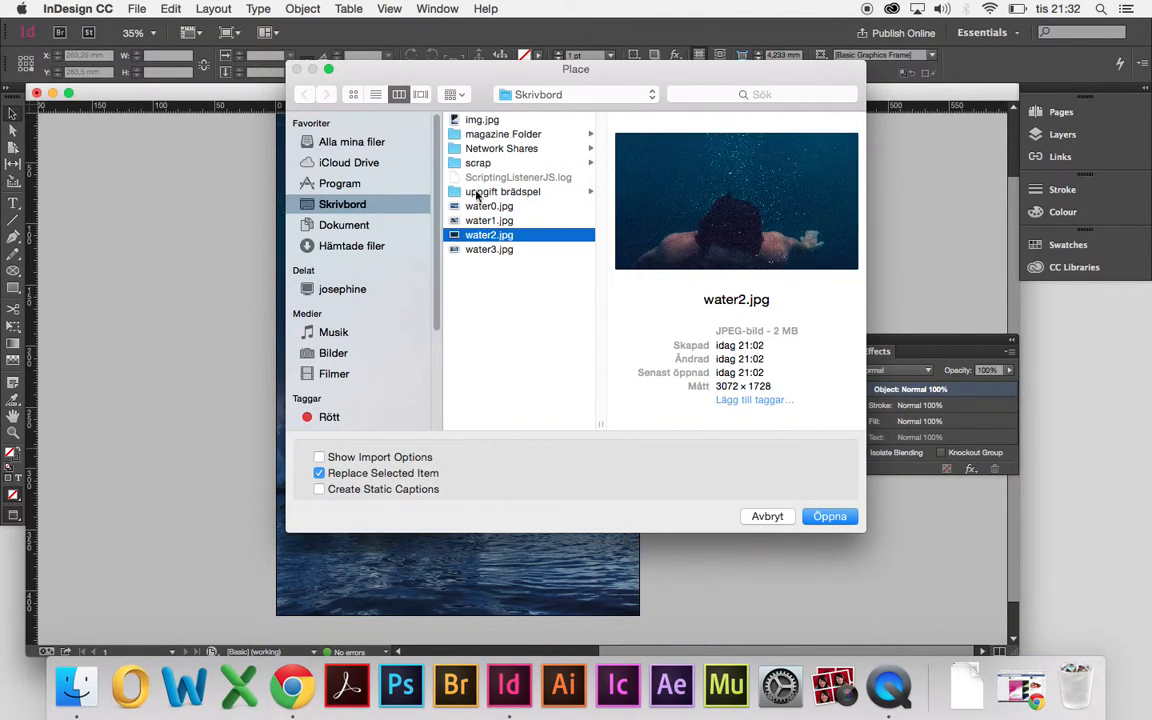
left_click(496, 249)
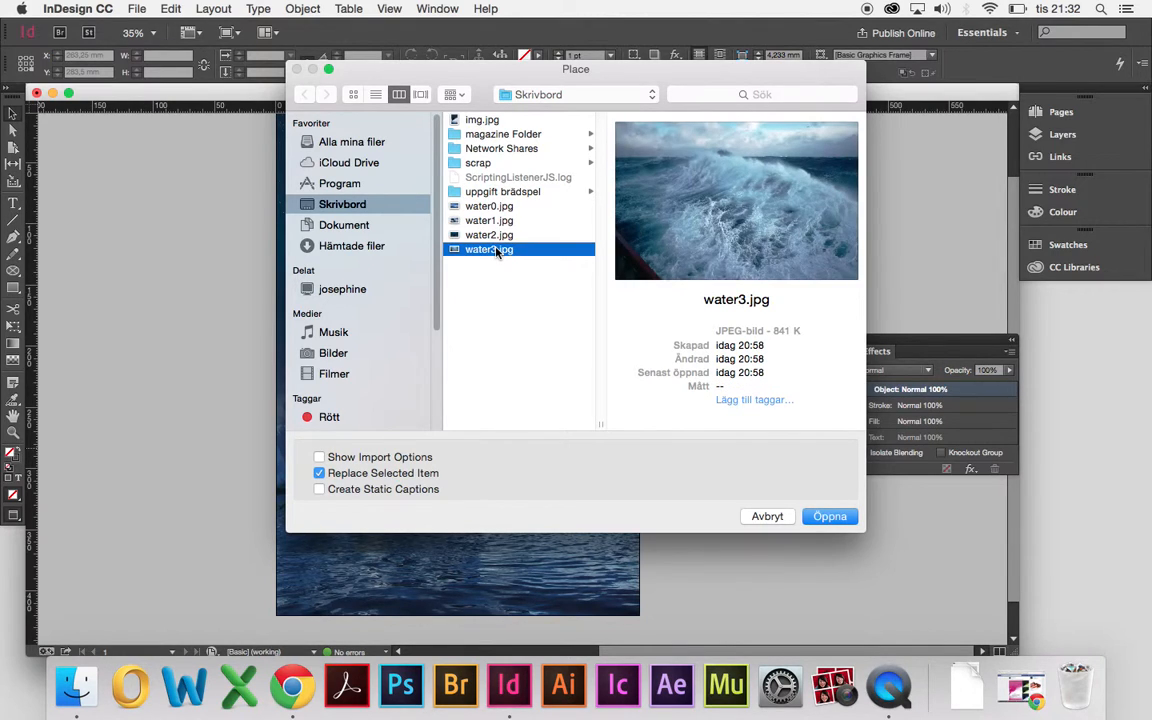
left_click(829, 517)
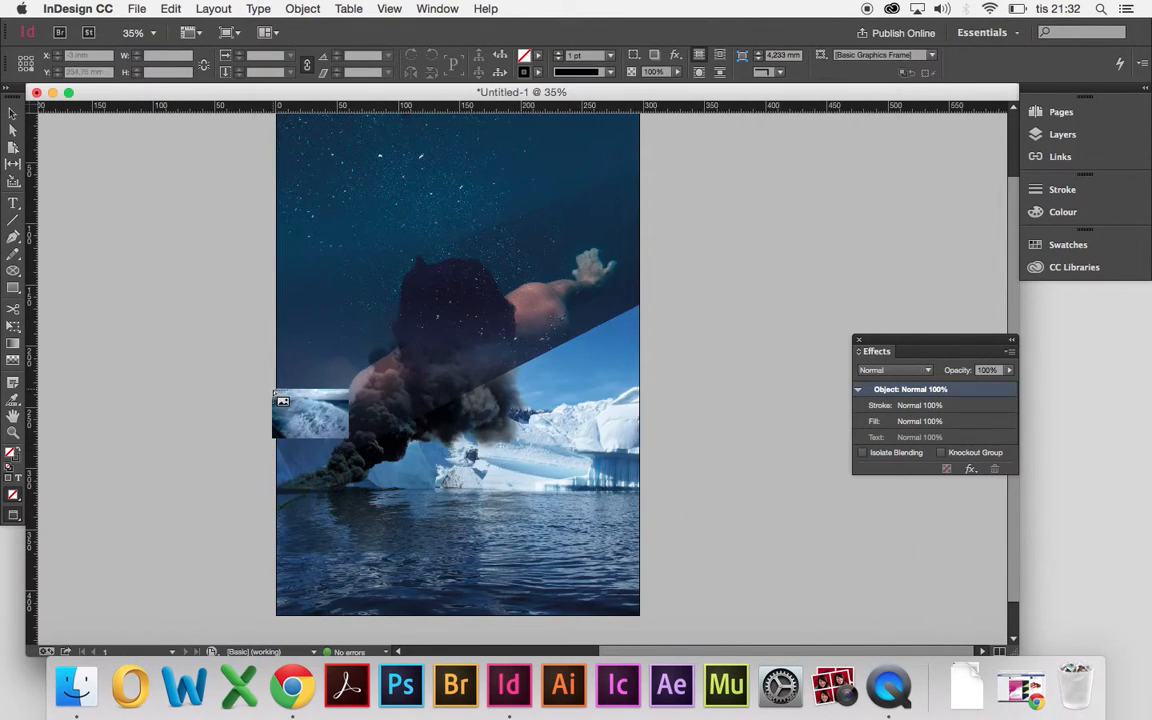
left_click(237, 331)
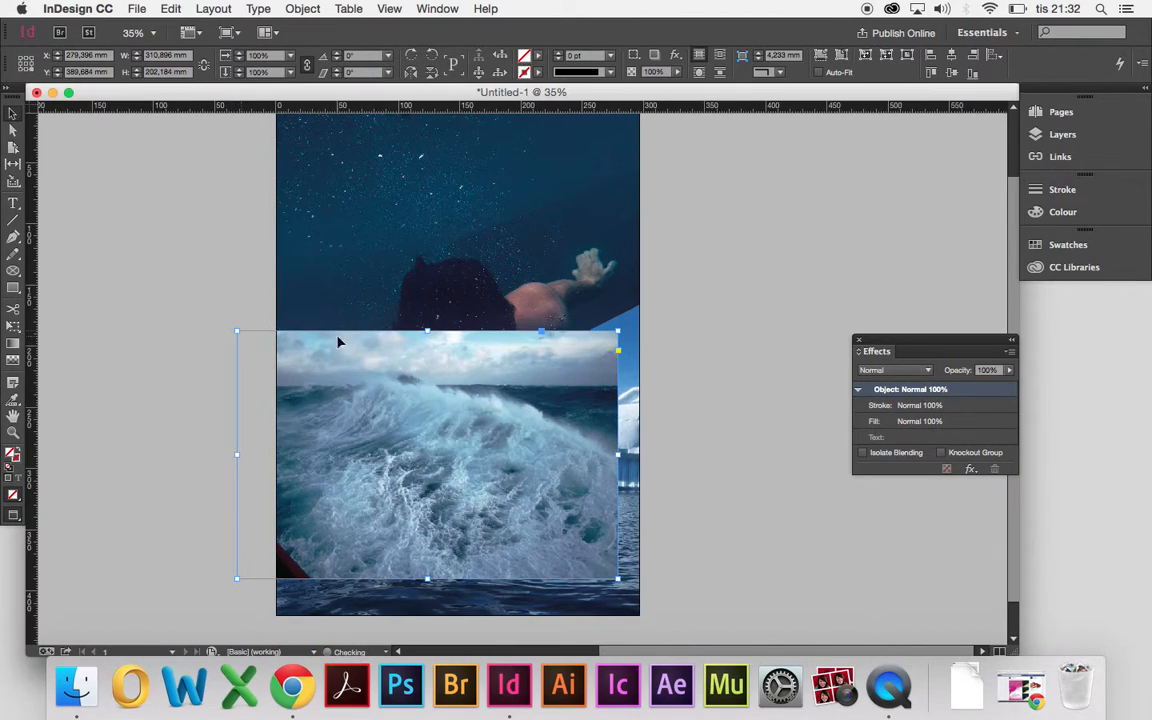
left_click_drag(568, 410, 585, 436)
left_click(792, 368)
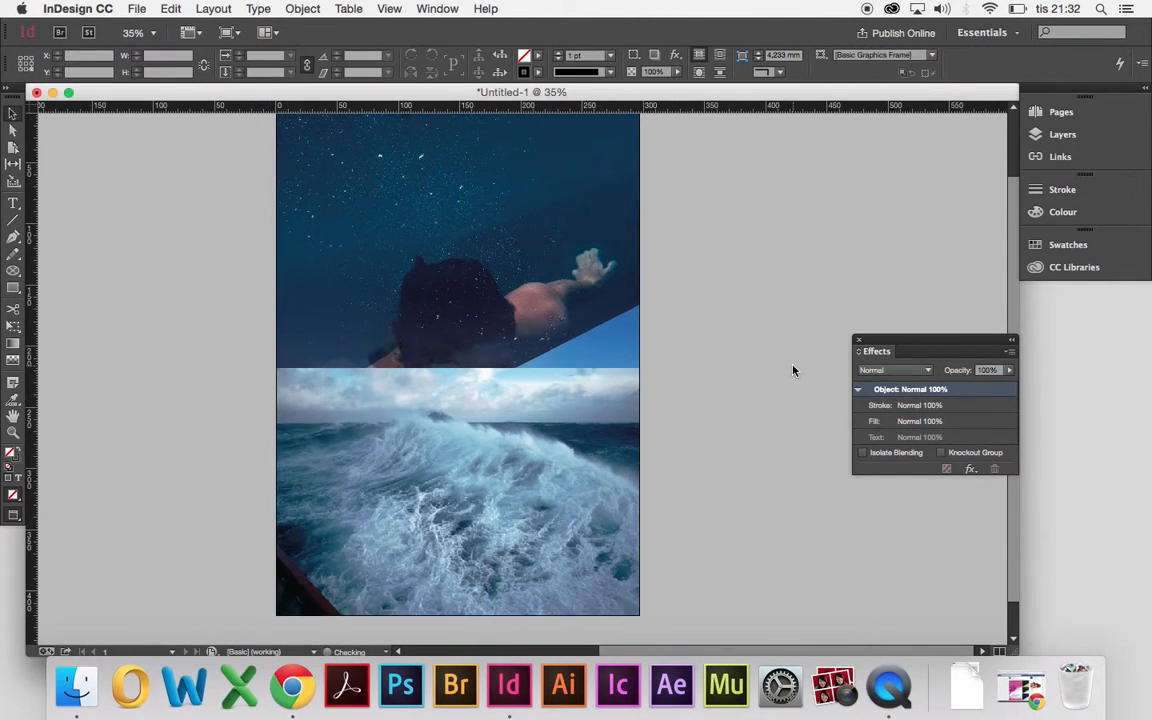
Step: Scale the wave photo by 125%, to 388.62 mm wide, keeping it anchored at the page's lower-right corner
scroll(424, 321, "up", 3)
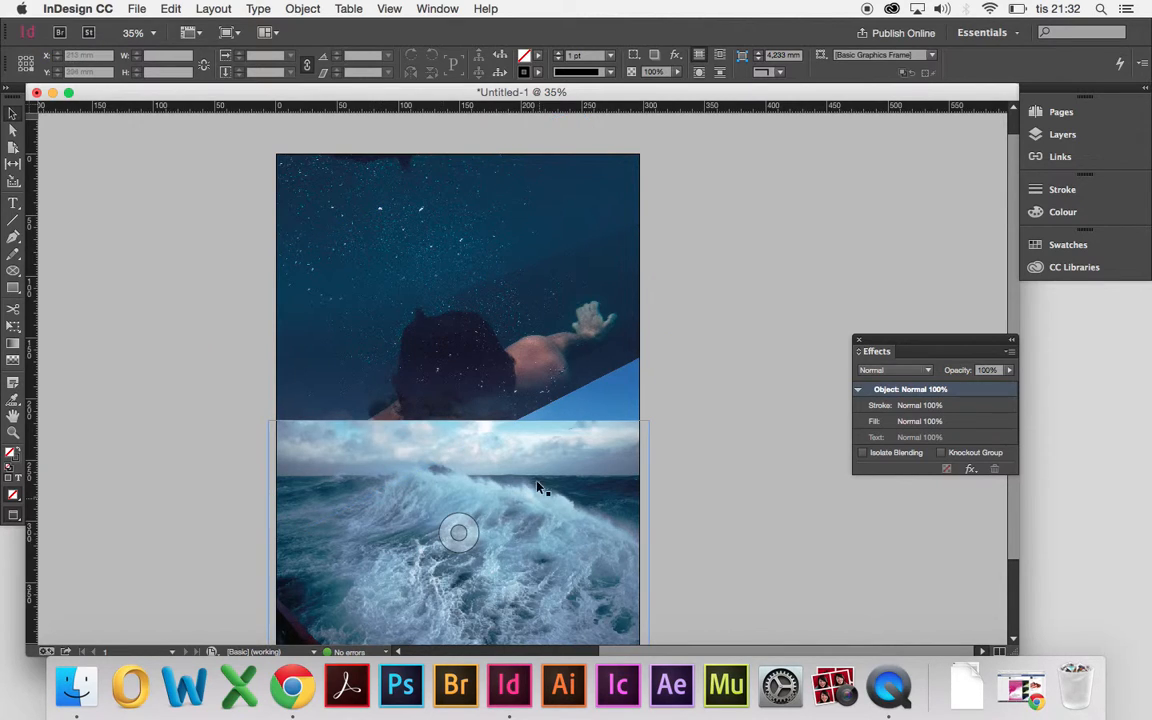
left_click(650, 421)
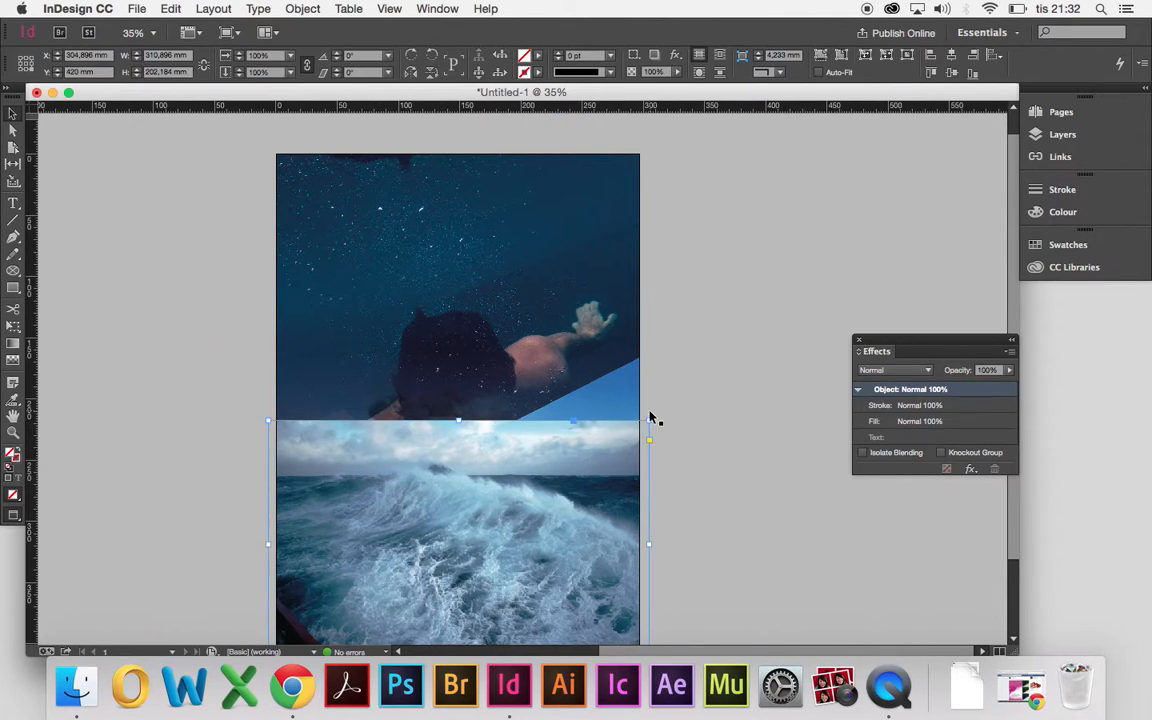
left_click_drag(648, 421, 700, 383)
key("super+z")
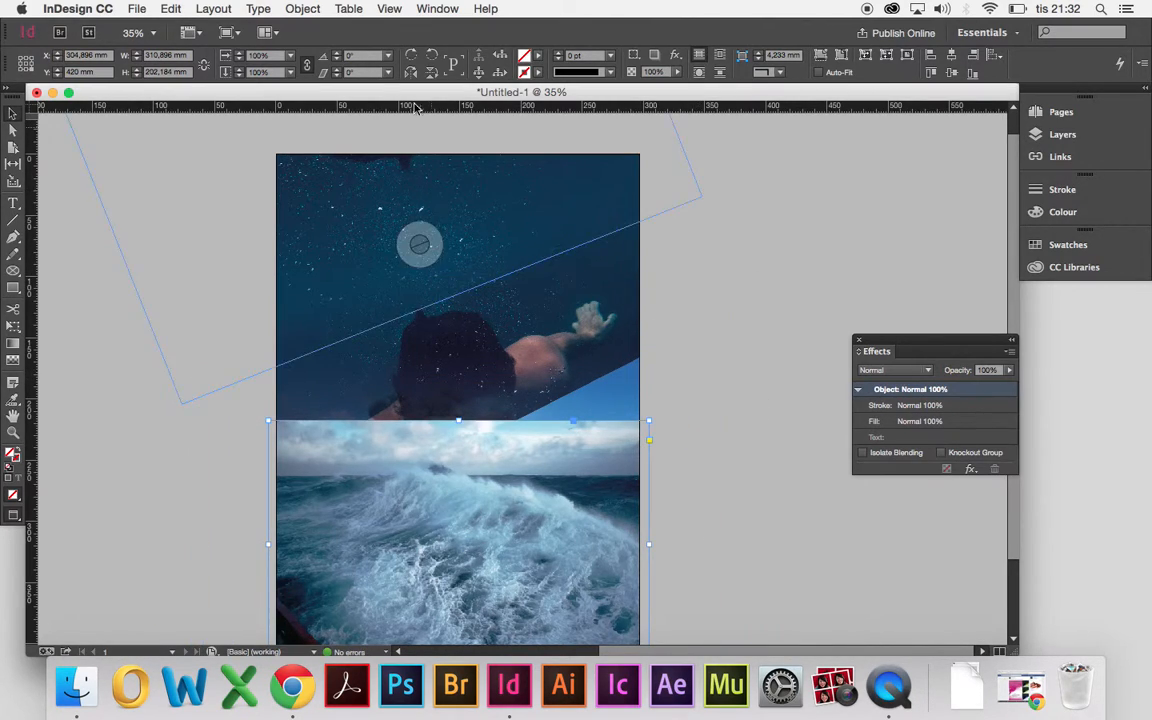
left_click(291, 75)
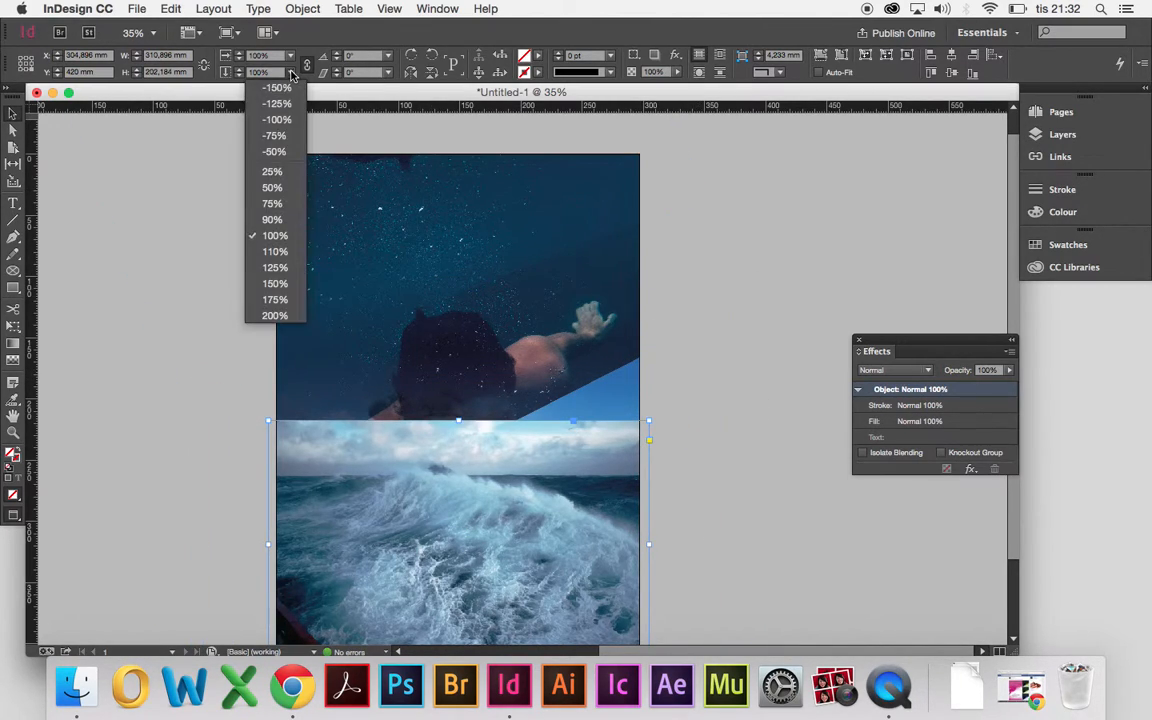
left_click(275, 267)
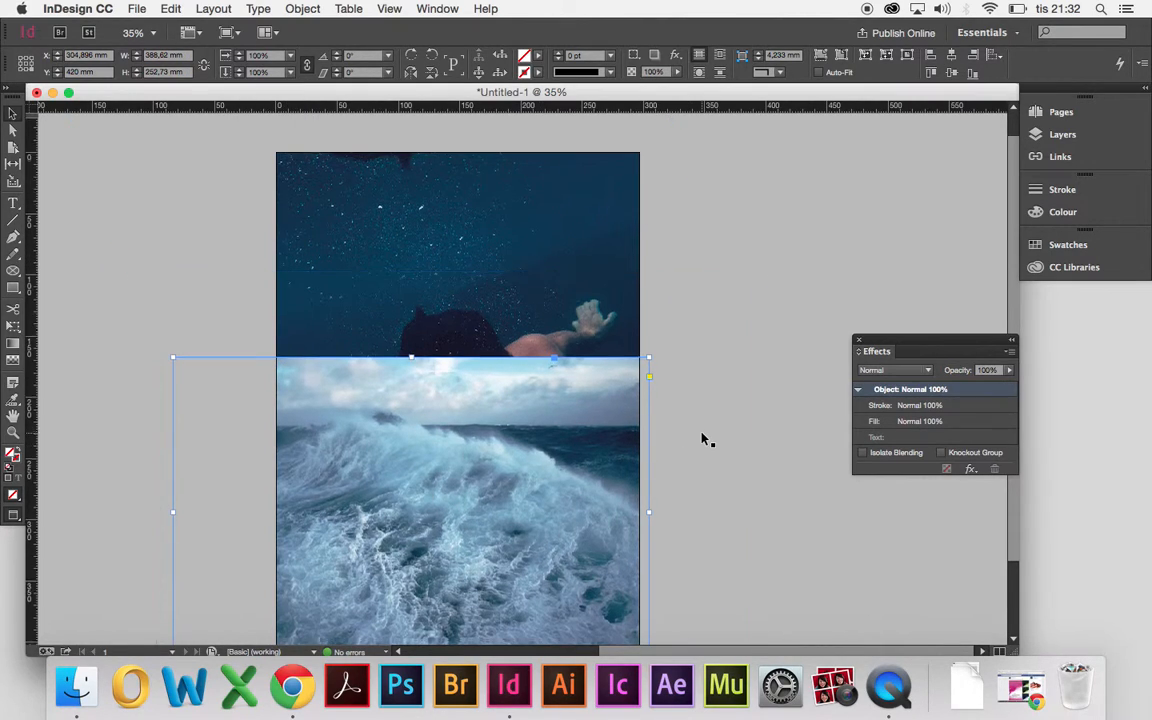
Step: Move the wave photo about 21 mm to the right, keeping its lower edge aligned with the bottom of the page
scroll(680, 432, "down", 2)
left_click_drag(553, 404, 582, 406)
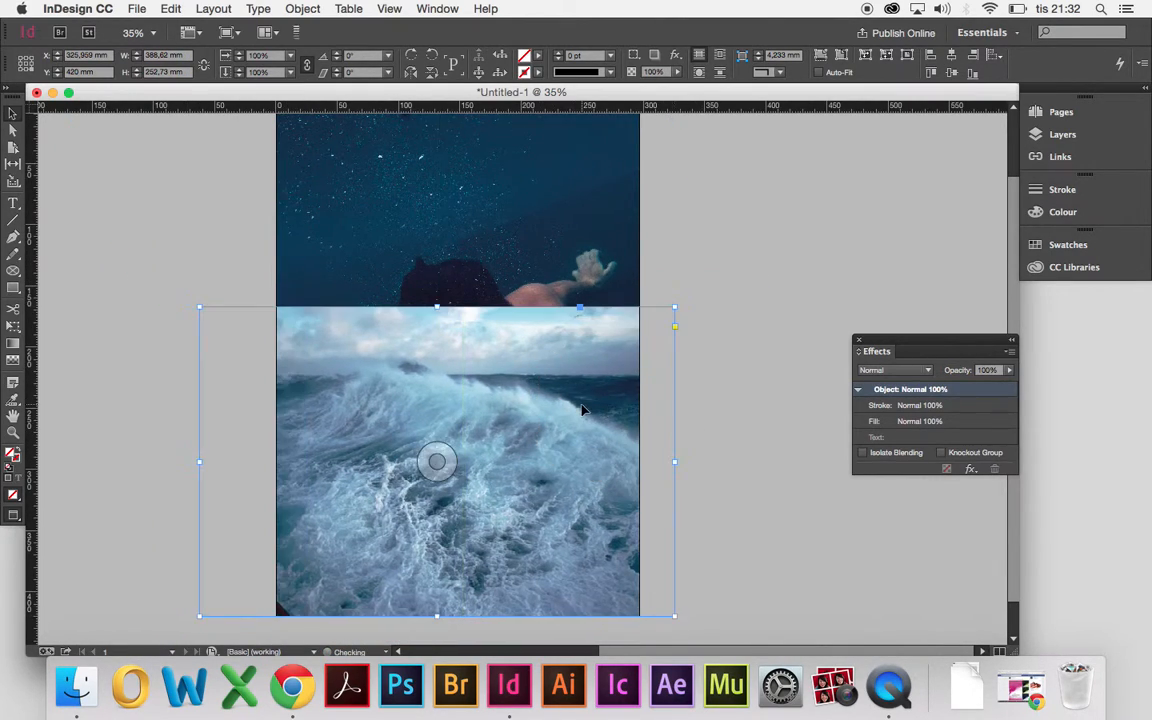
left_click(735, 341)
left_click(820, 296)
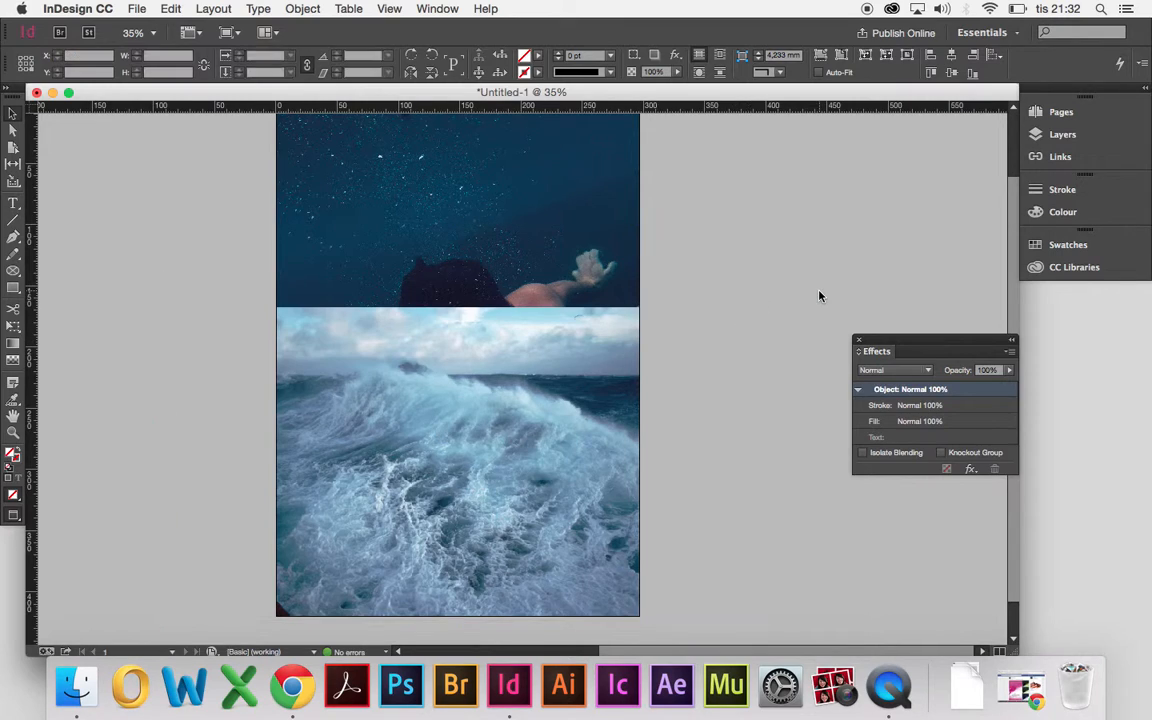
Step: Preview the reference poster img.jpg on the desktop to examine its wave area, and return to InDesign
left_click(478, 617)
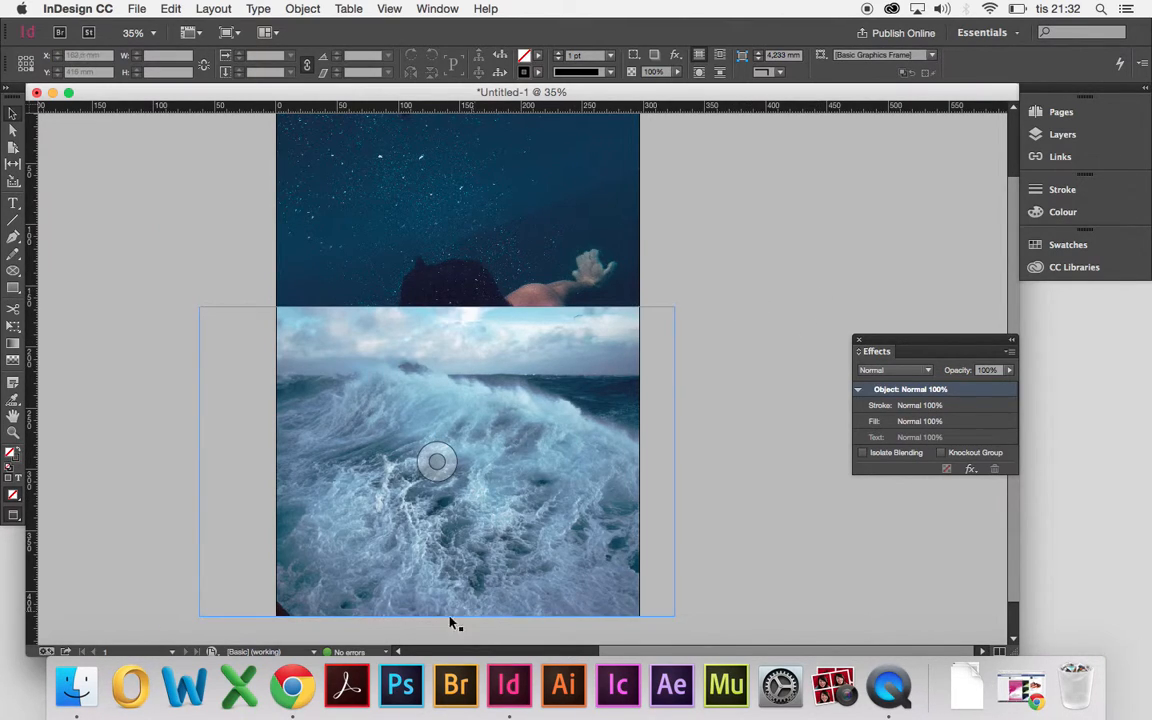
left_click(450, 622)
left_click(12, 624)
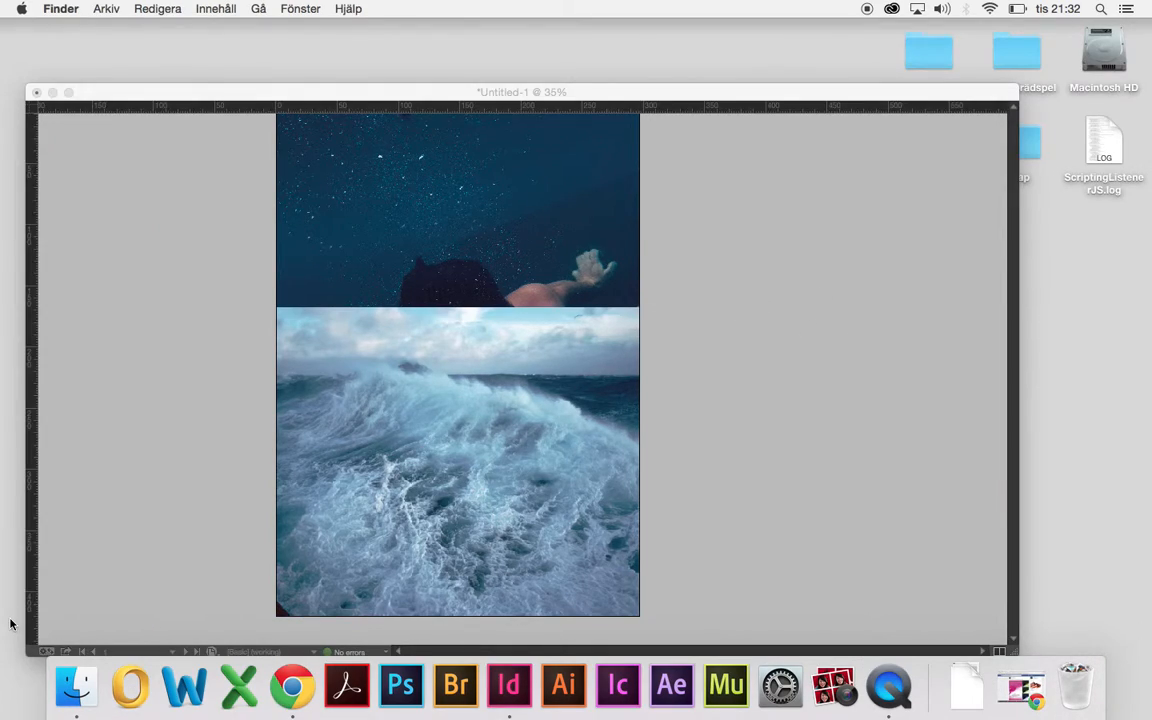
key("F11")
key("space")
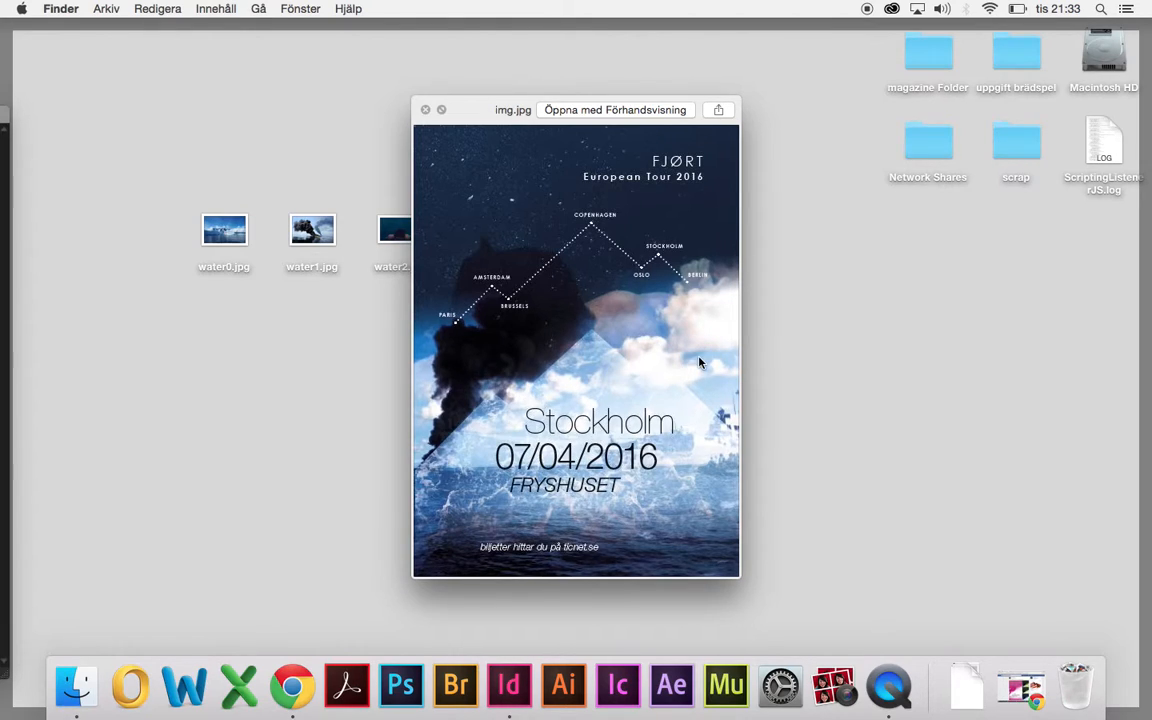
left_click(509, 686)
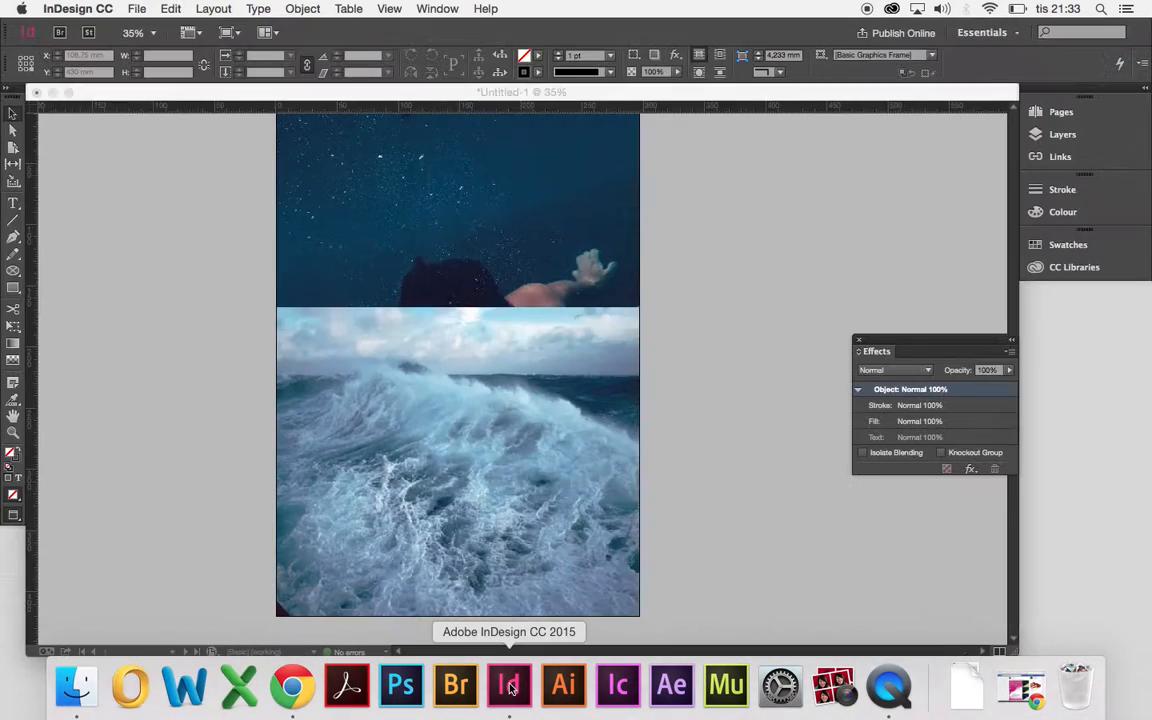
Step: Set the wave photo's blending mode to Screen
left_click(575, 370)
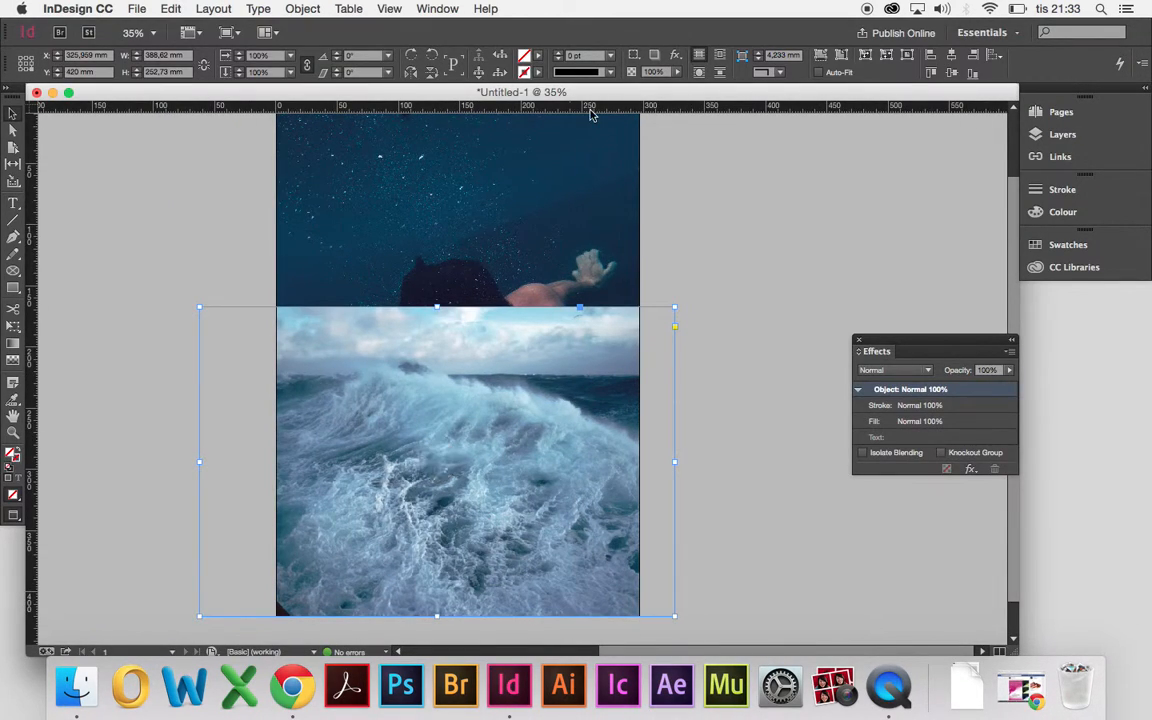
left_click(895, 370)
left_click(903, 428)
Step: Try the Multiply, Soft Light, Lighten, Darken, Difference, Hue and Overlay blending modes on the wave photo, ending on Screen again
left_click(905, 369)
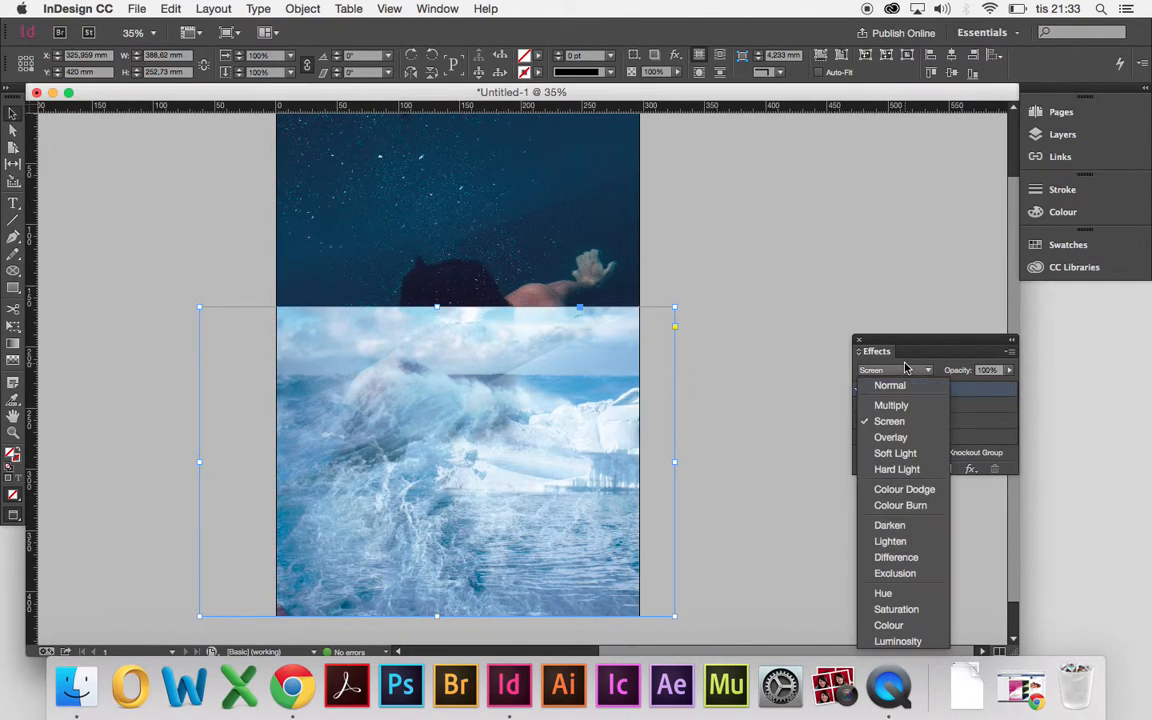
left_click(906, 405)
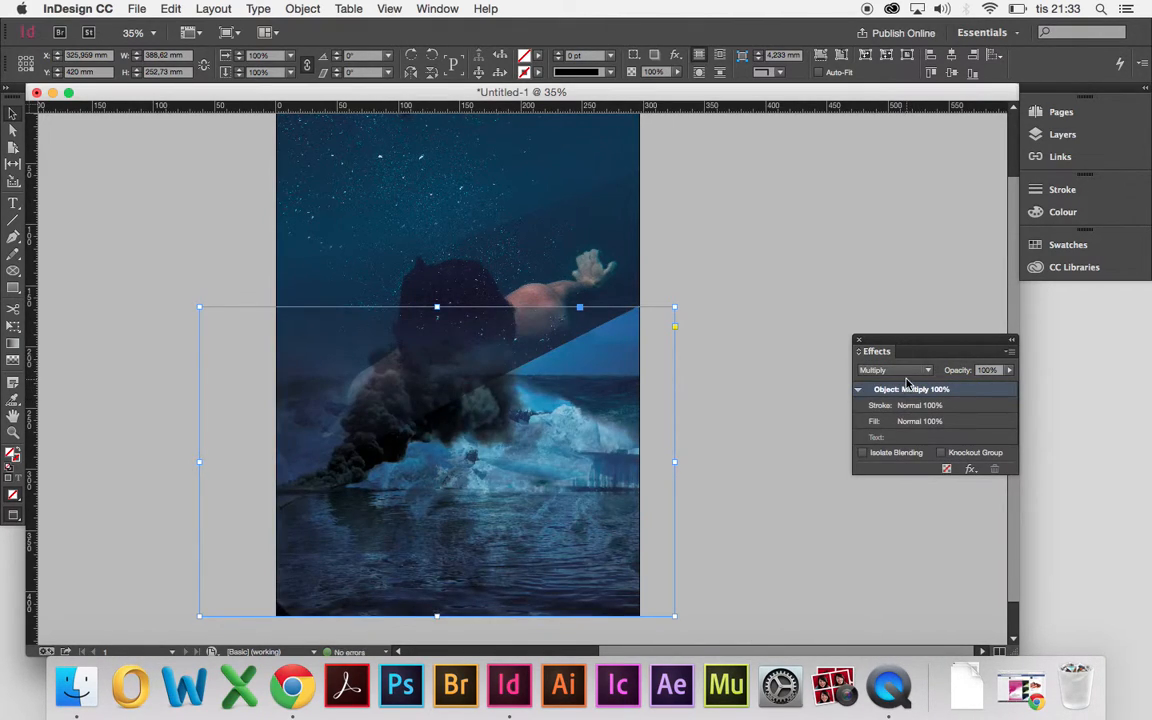
left_click(899, 370)
left_click(905, 453)
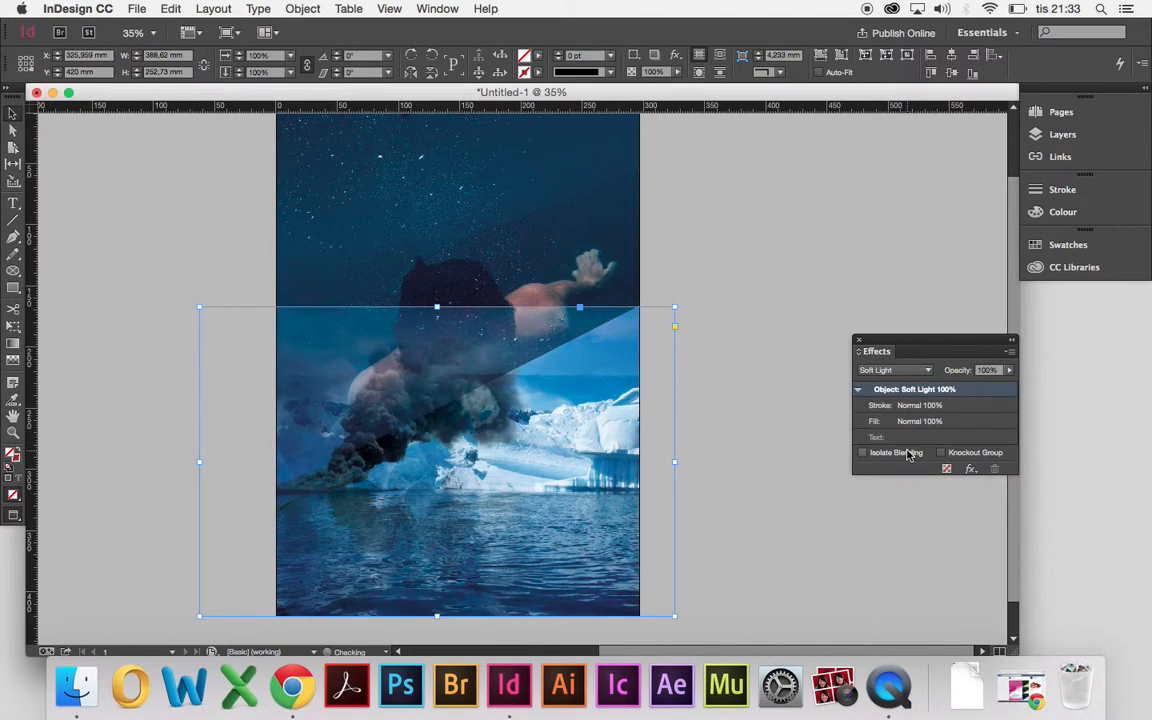
left_click(907, 371)
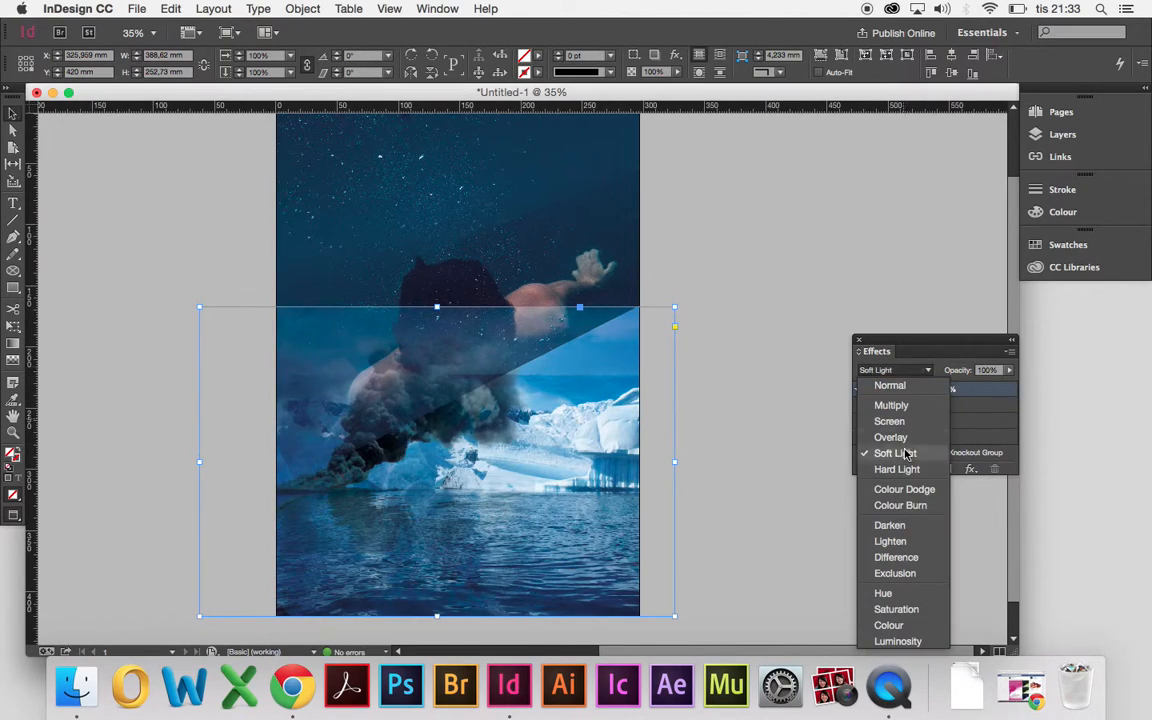
left_click(915, 538)
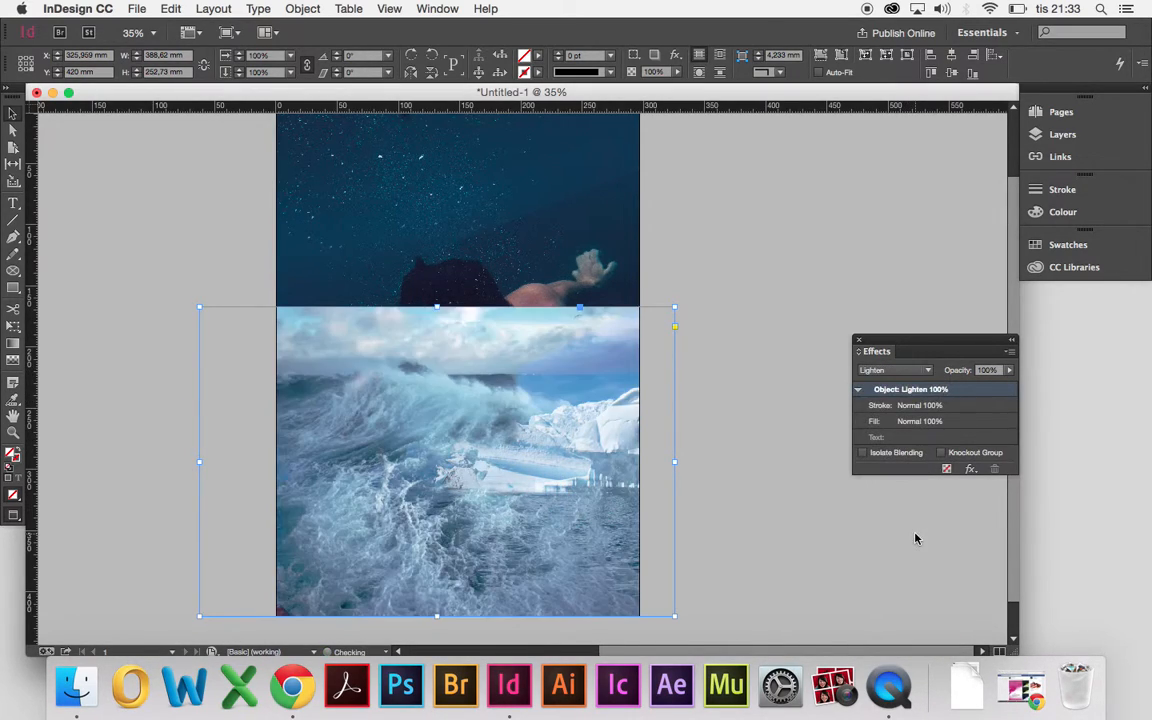
left_click(895, 373)
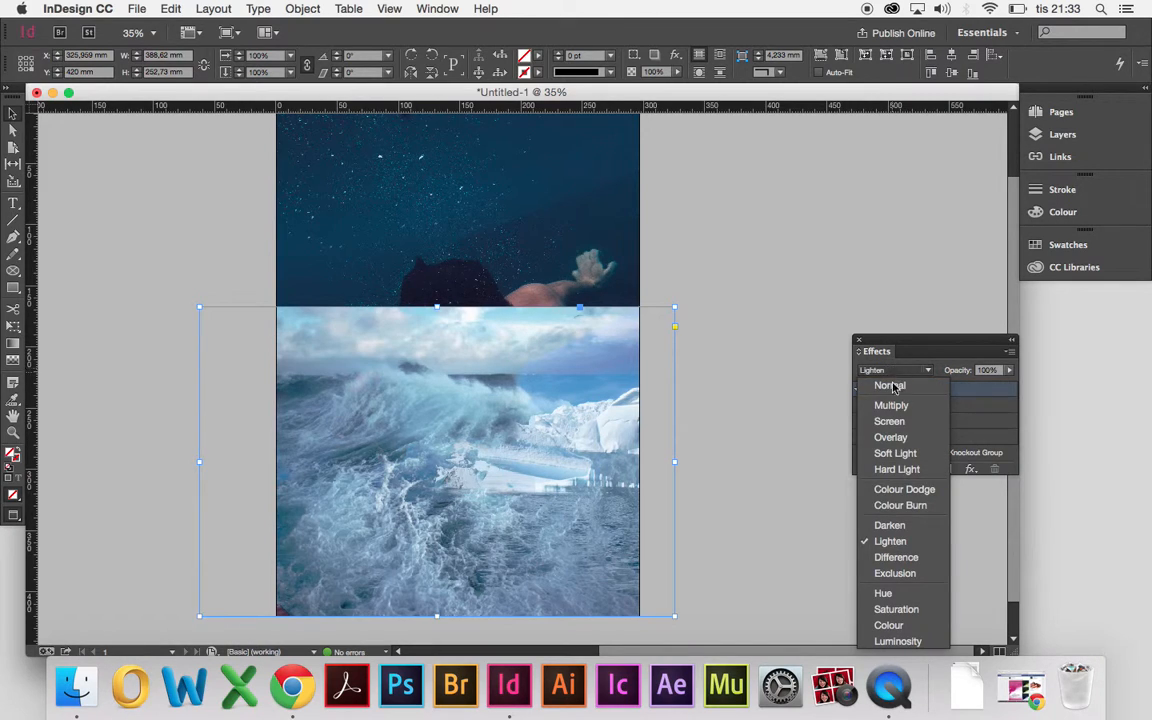
left_click(907, 526)
left_click(906, 373)
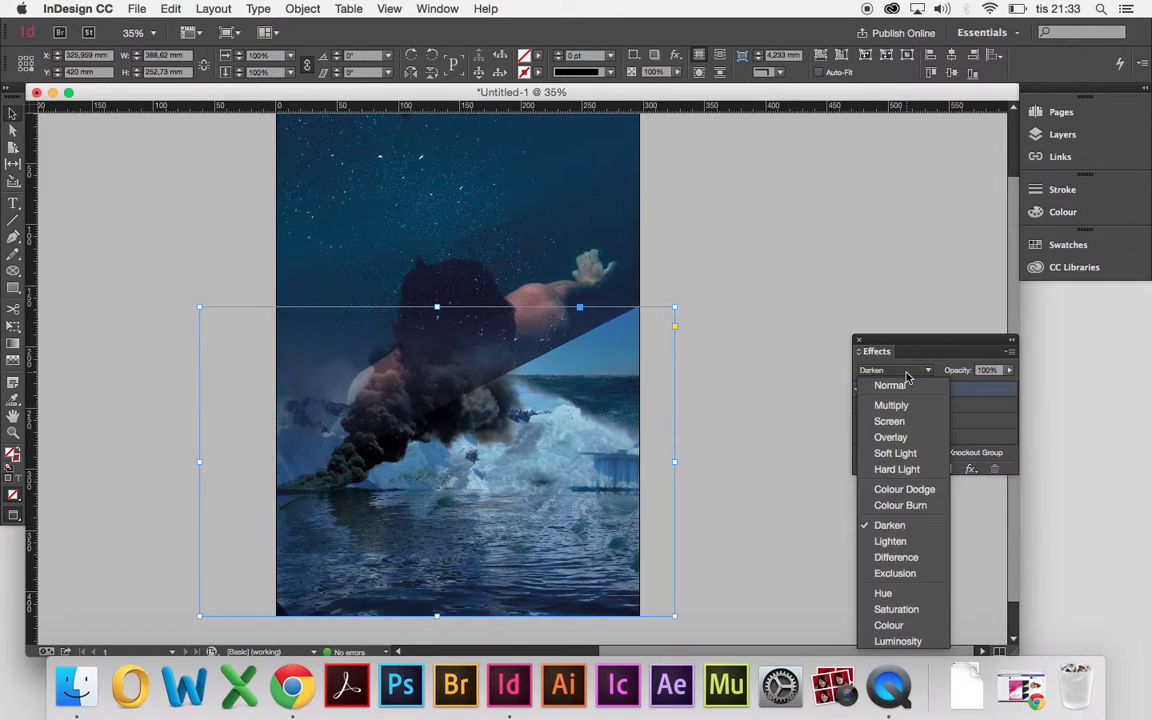
left_click(925, 562)
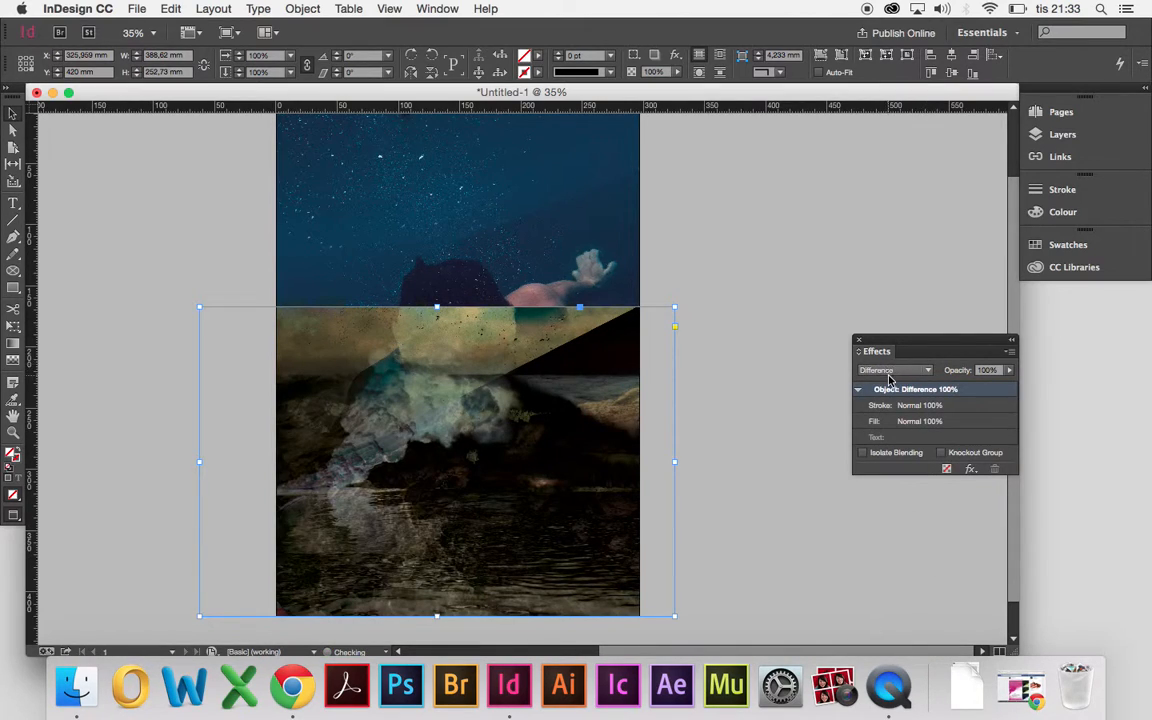
left_click(891, 373)
left_click(910, 592)
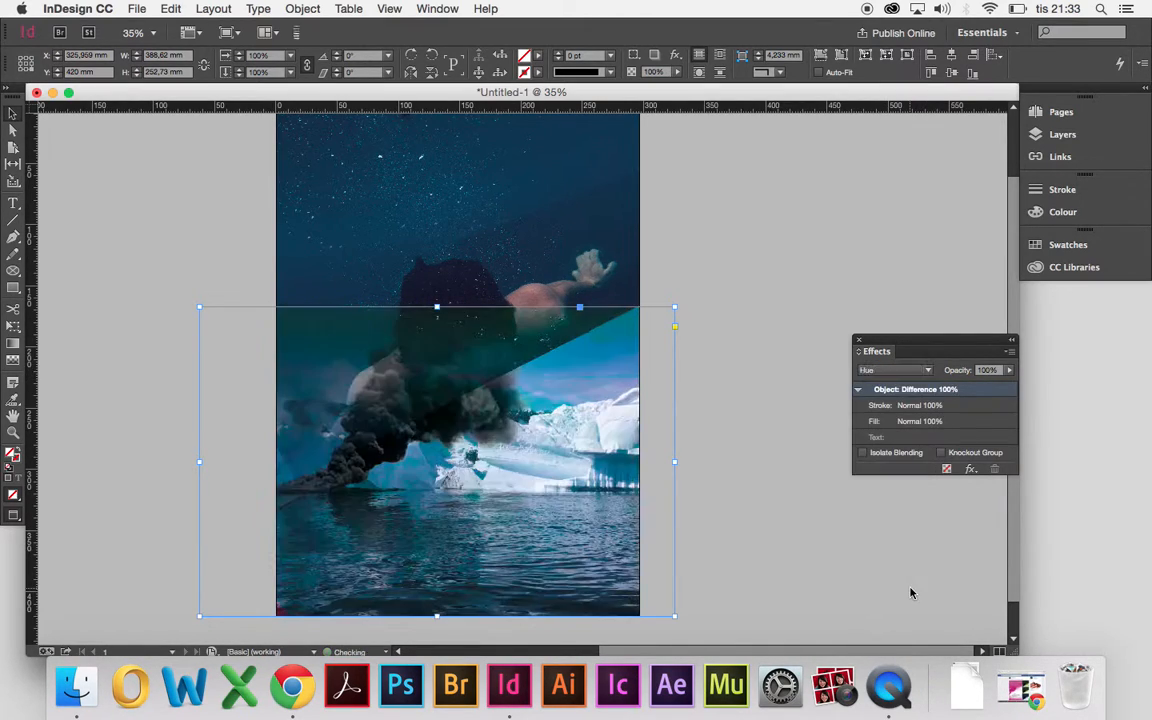
left_click(891, 371)
left_click(908, 420)
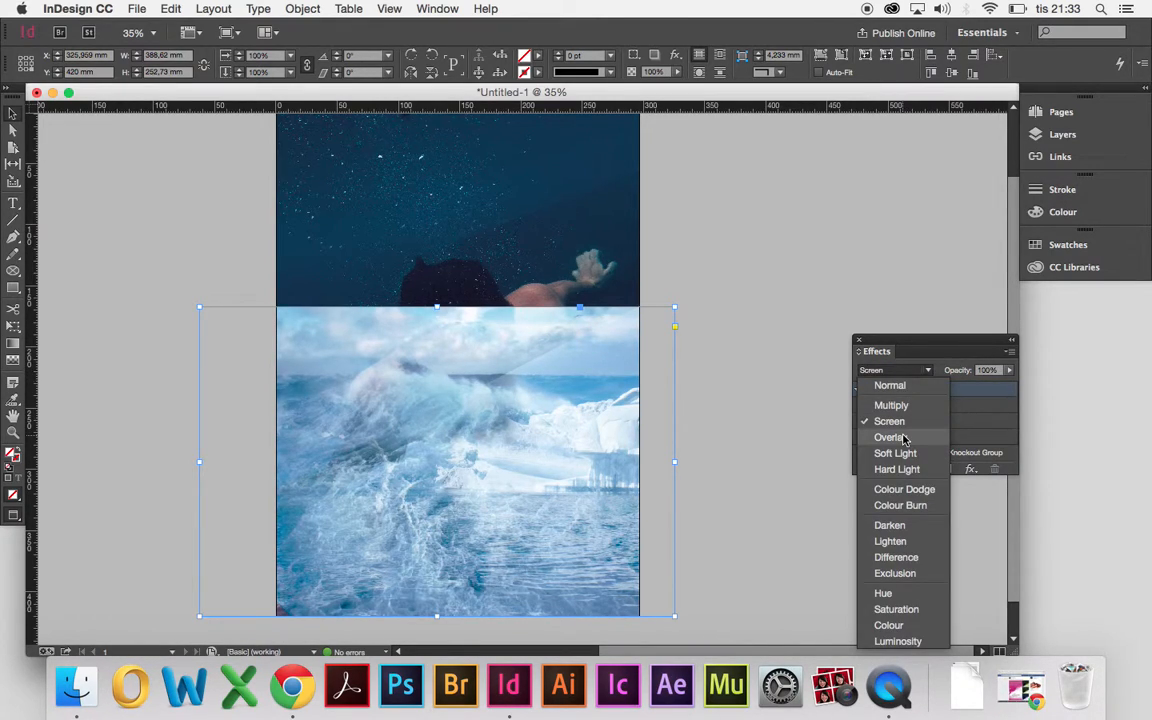
left_click(903, 437)
left_click(903, 370)
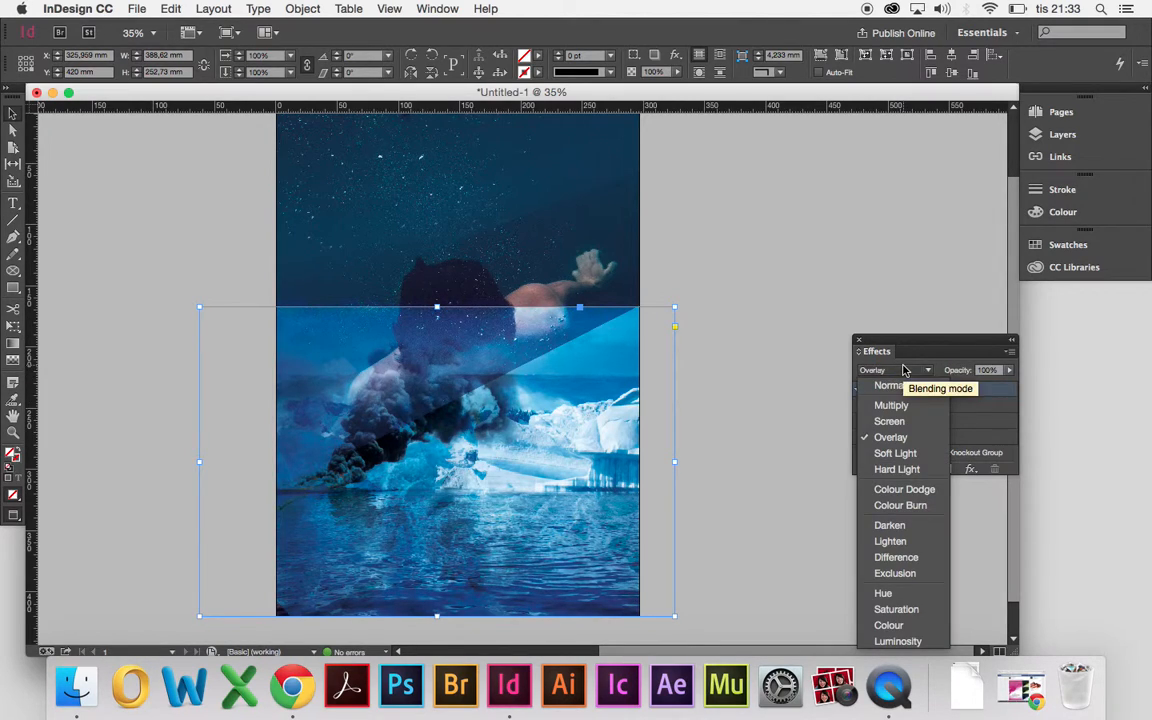
left_click(909, 420)
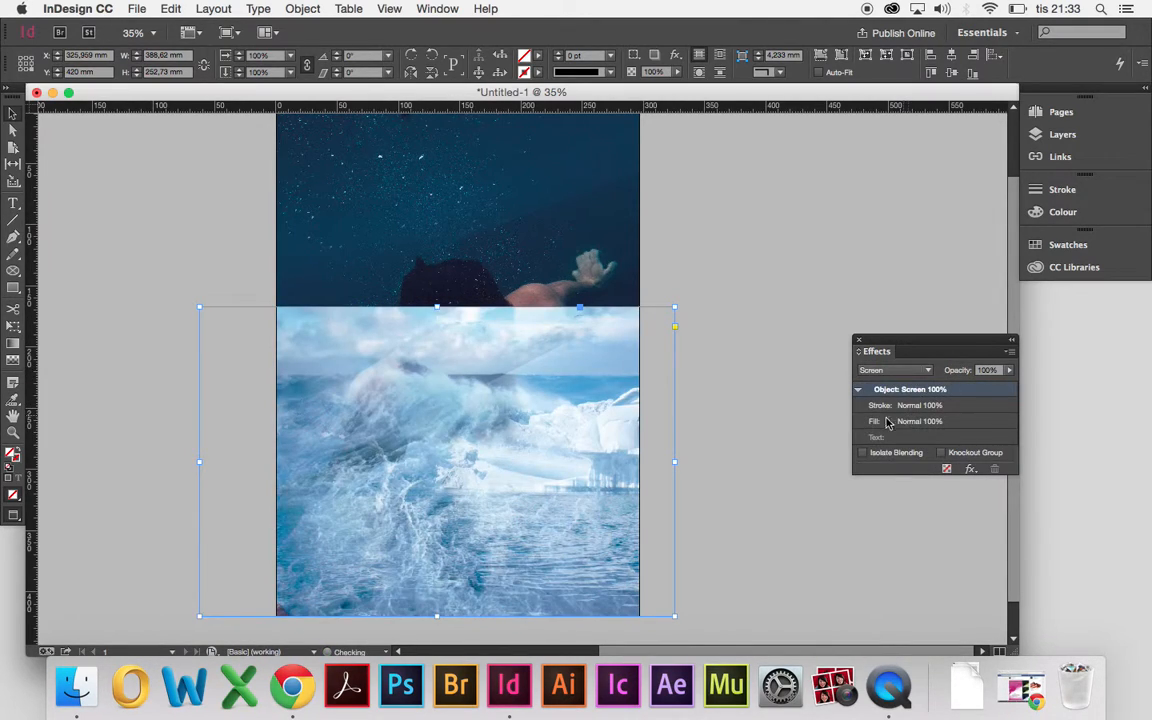
Step: Draw a closed three-peaked mountain path with the Pen tool over the wave photo, about 320 × 234 mm, reaching past the page's lower edge
left_click(813, 437)
key("p")
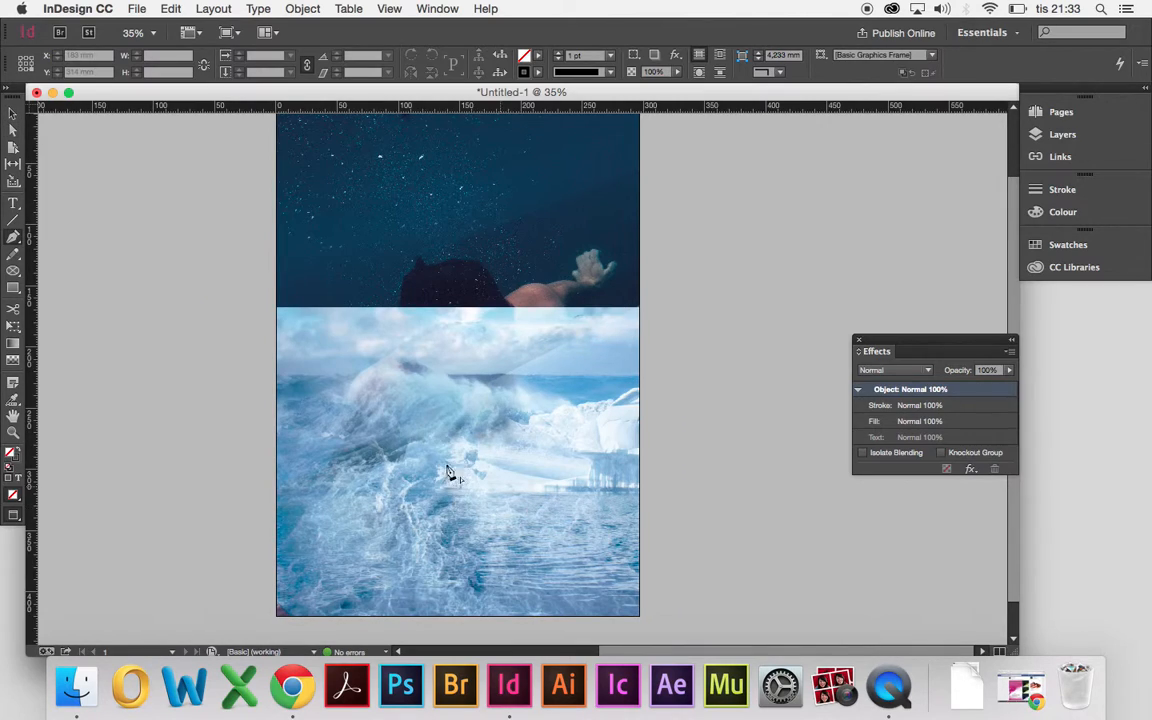
left_click(277, 466)
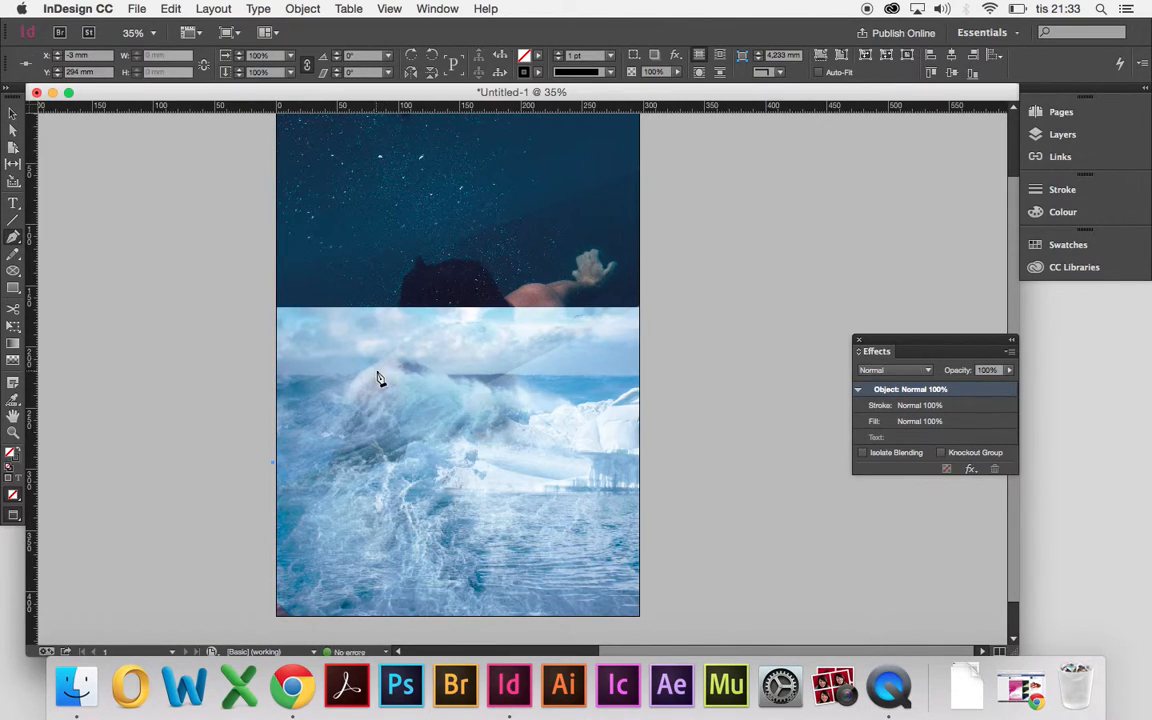
left_click(341, 404)
left_click(373, 430)
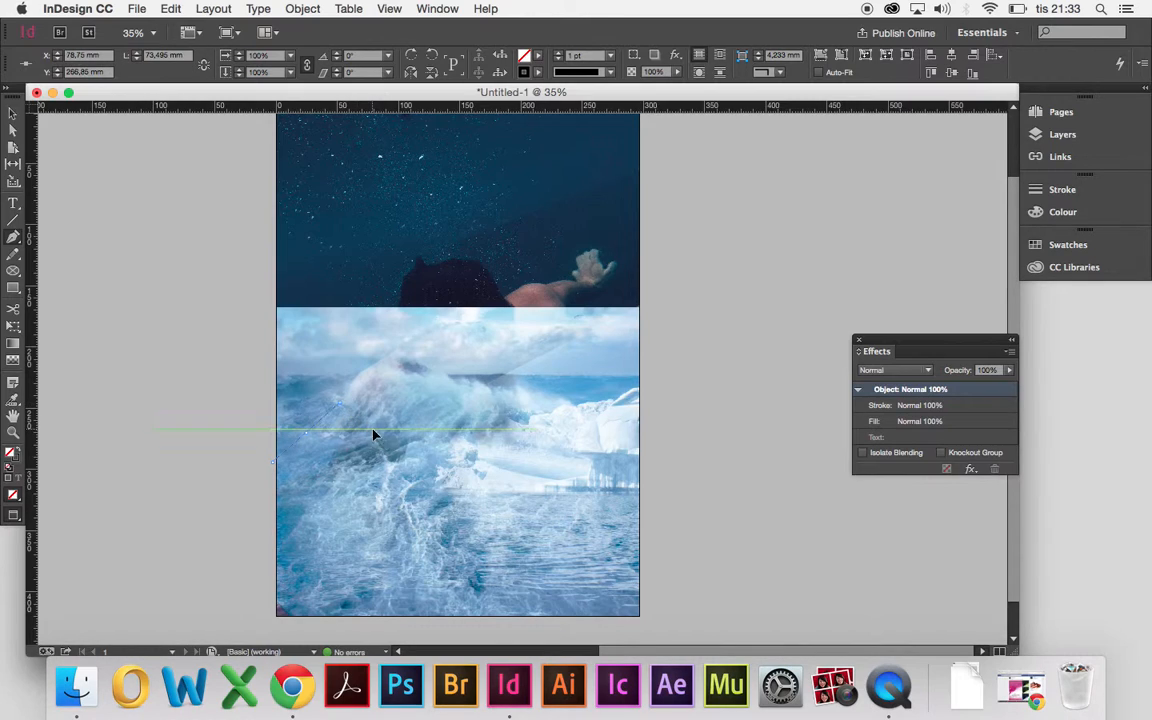
left_click(467, 344)
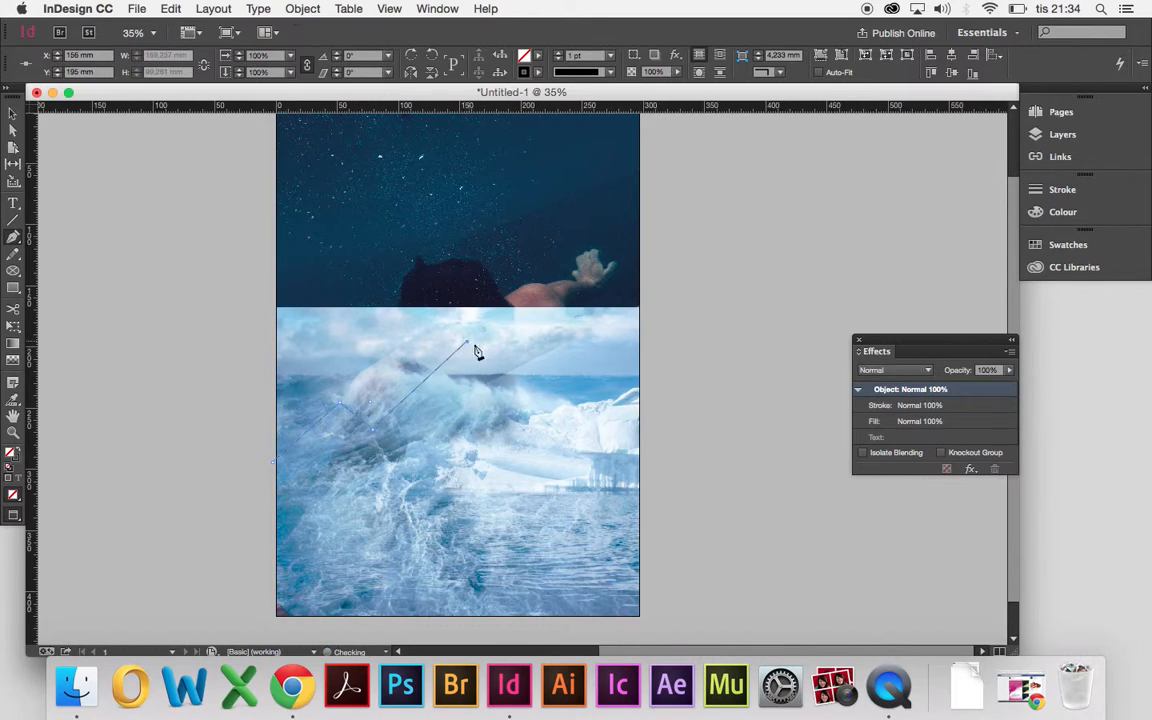
left_click(530, 402)
left_click(564, 374)
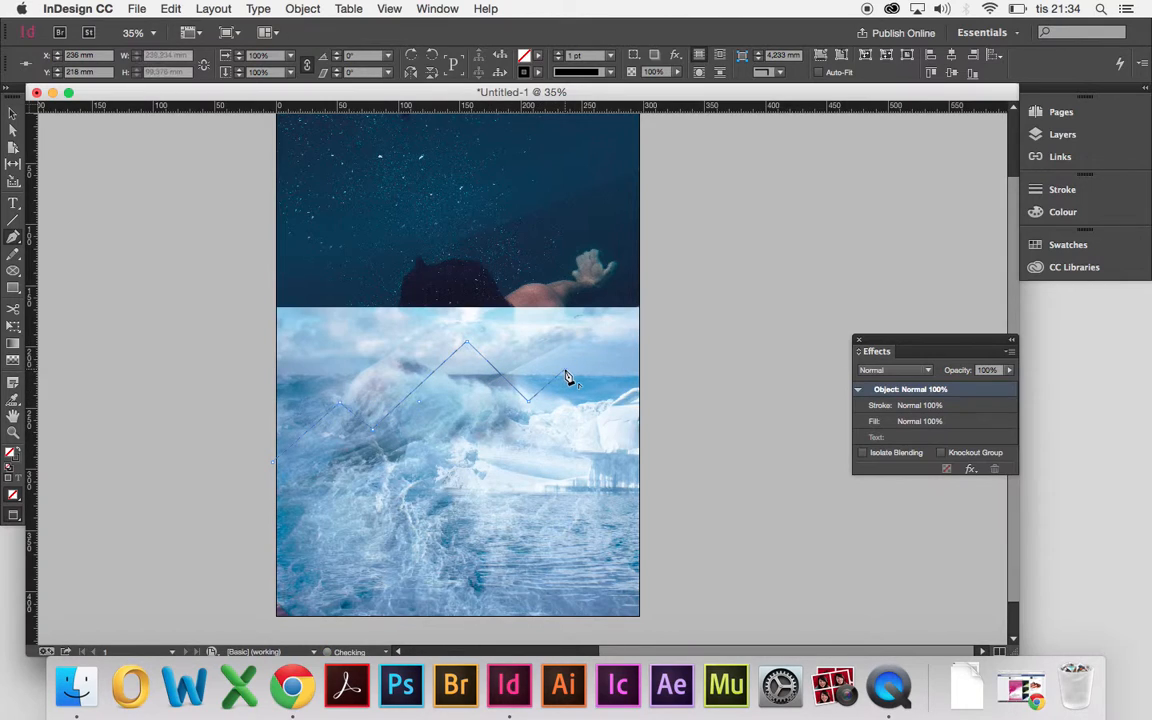
left_click(643, 456)
left_click(660, 625)
left_click(271, 627)
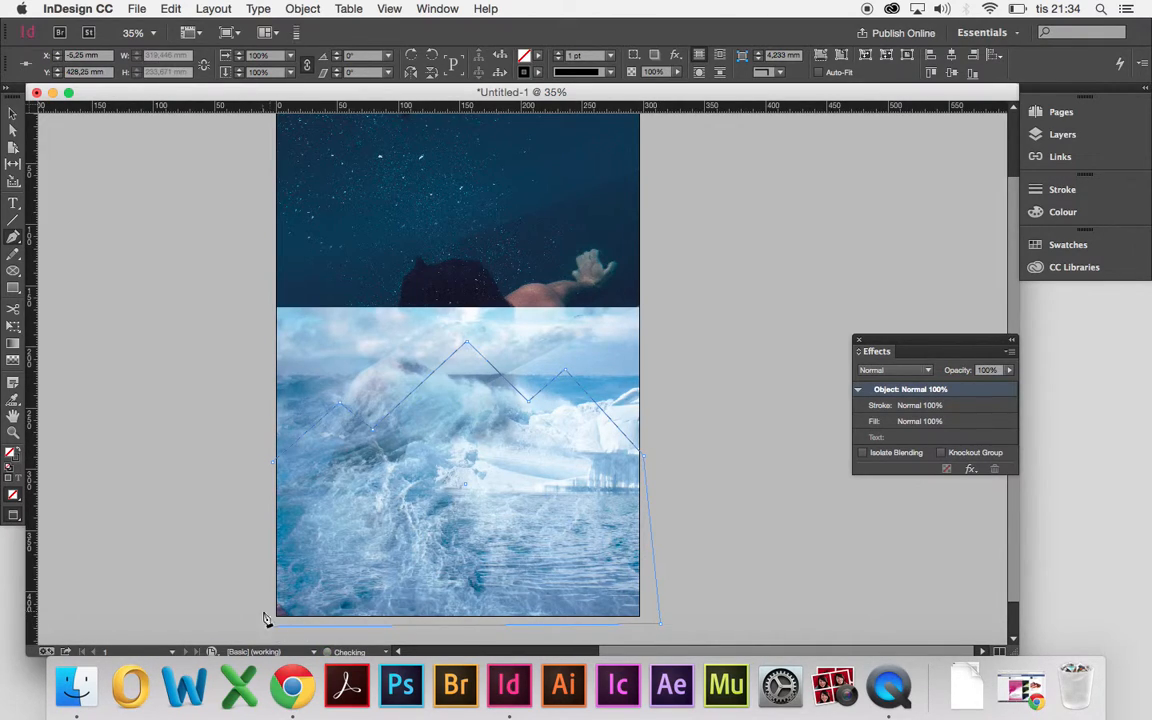
left_click(272, 463)
key("v")
key("a")
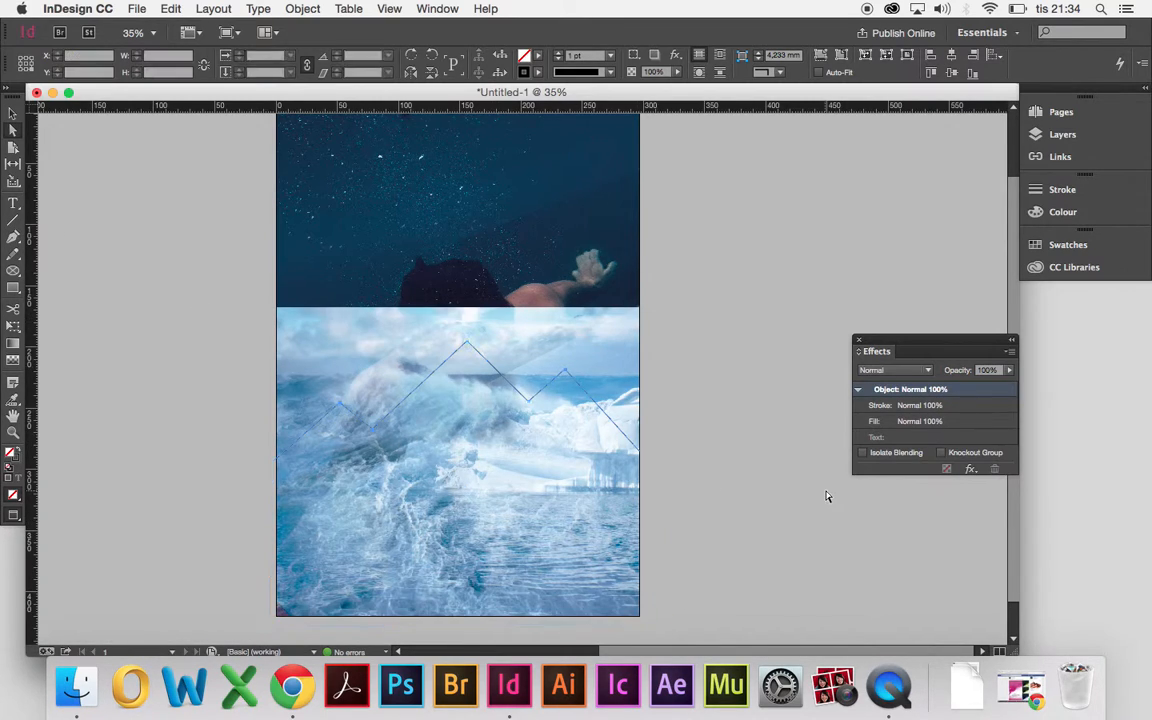
Step: Cut the wave image out of its rectangular frame, leaving the frame empty
left_click(743, 442)
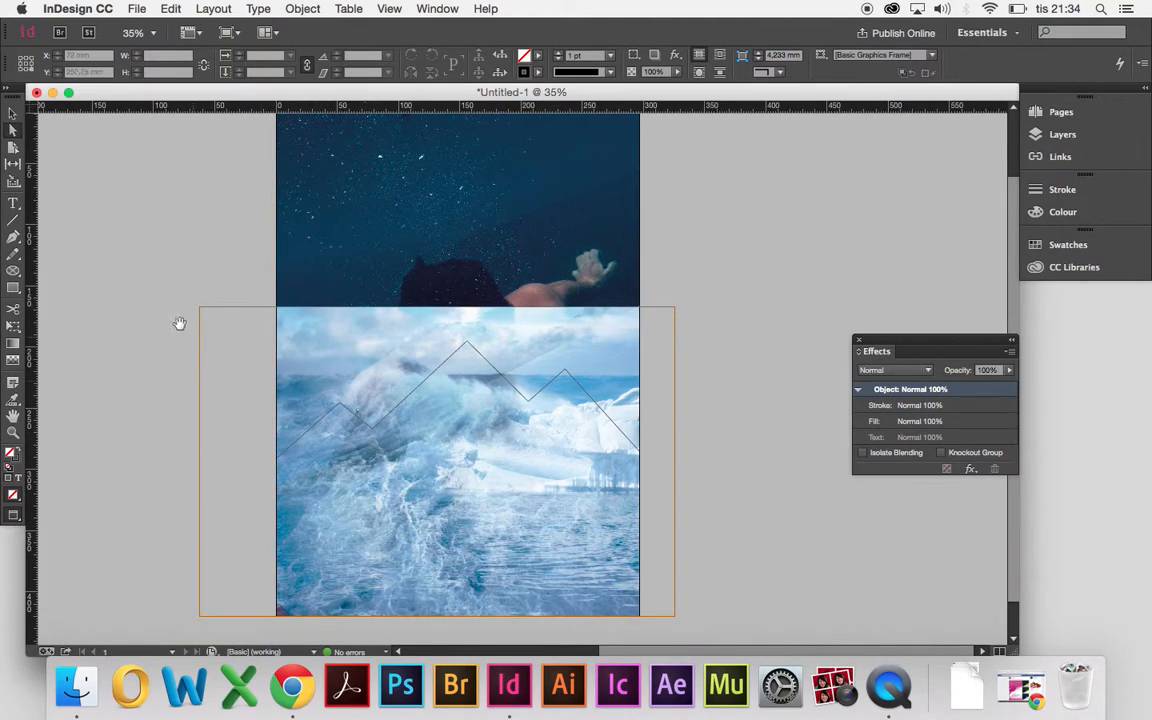
left_click(324, 371)
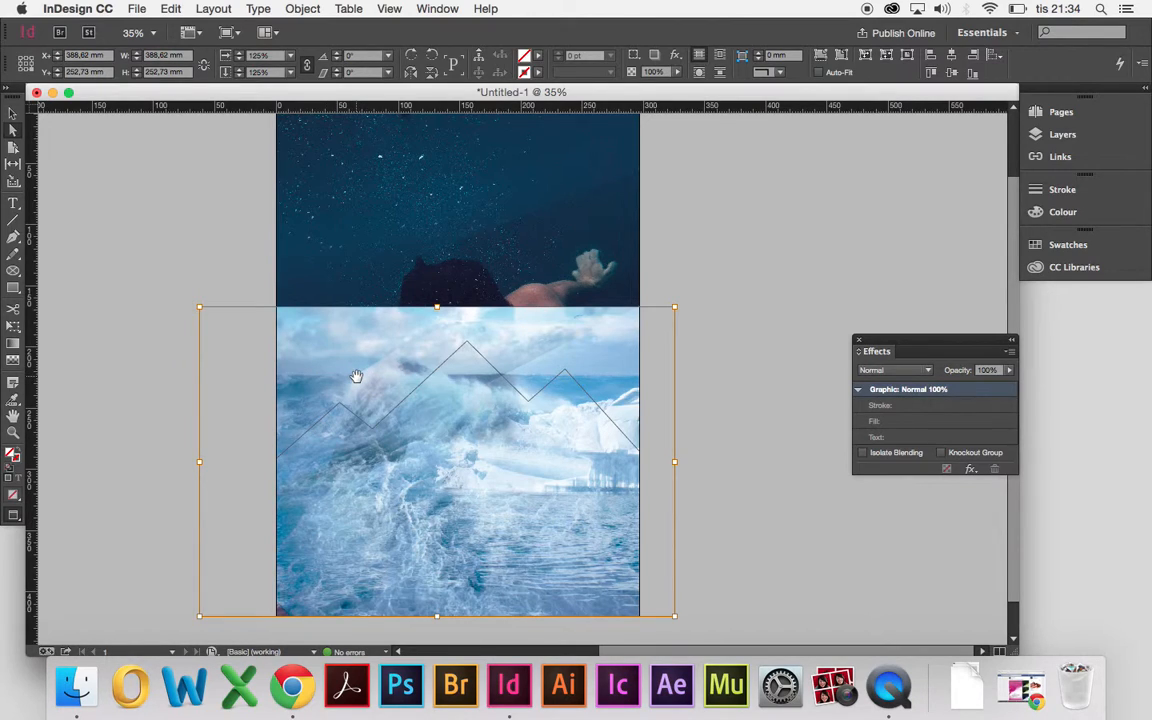
key("Delete")
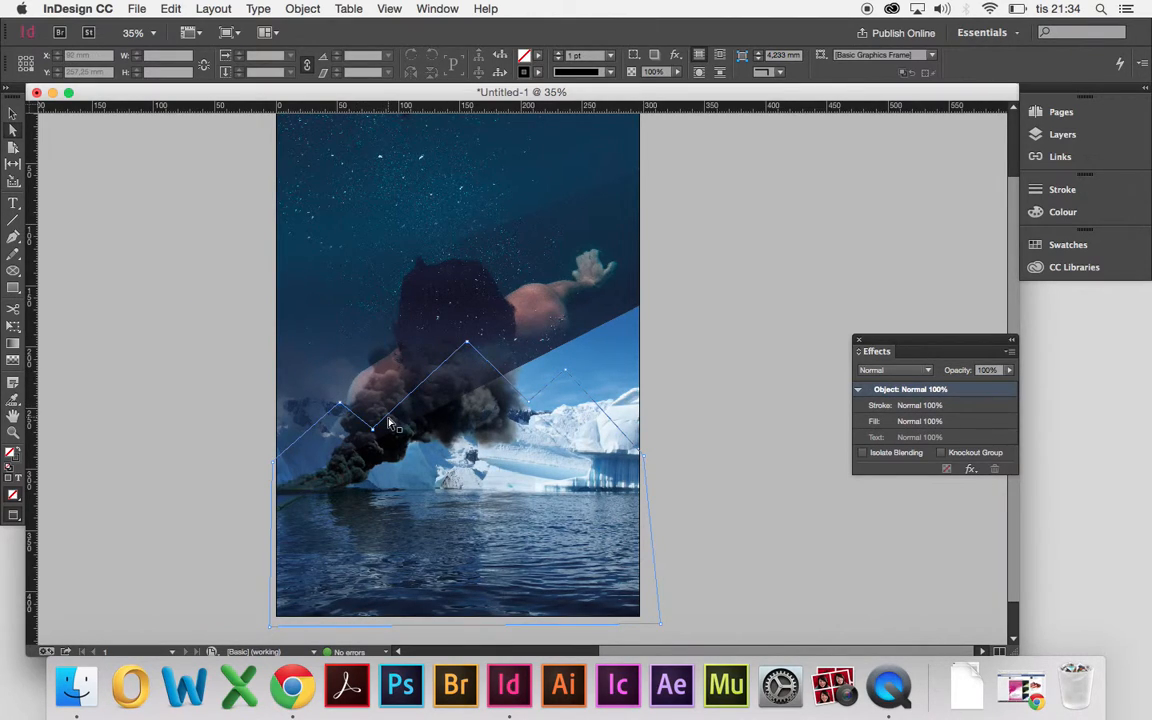
Step: Paste the cut wave image into the mountain-shaped path and clear the selection
left_click(389, 423)
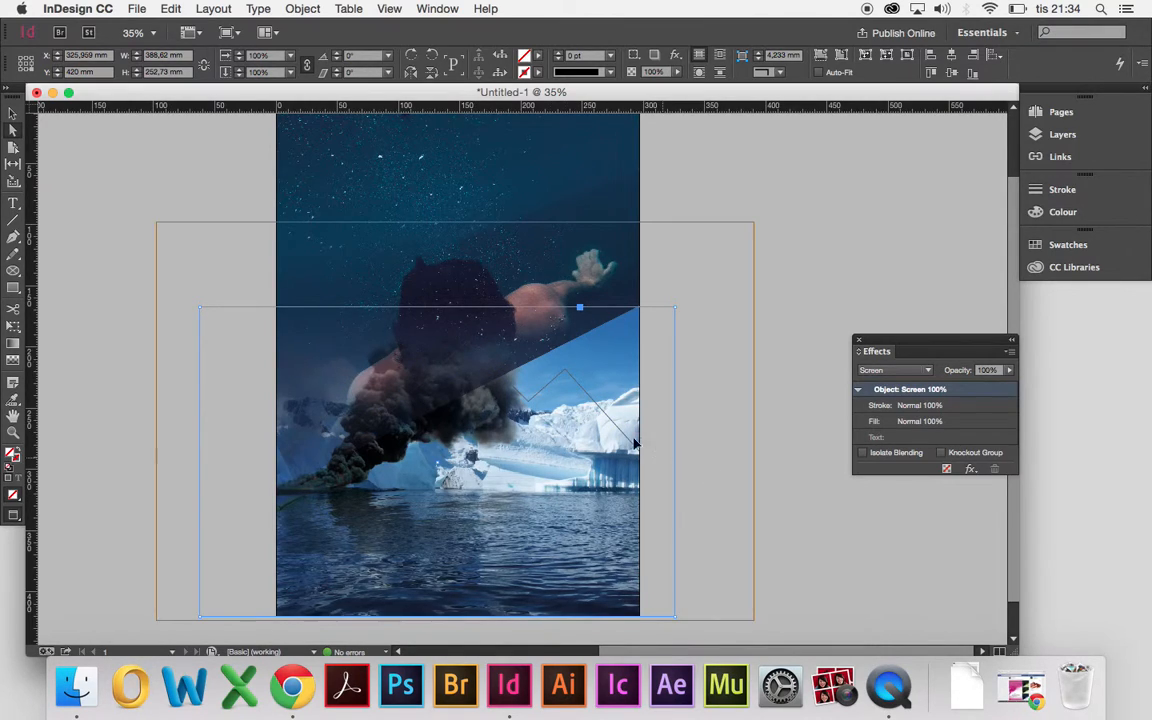
left_click(525, 404)
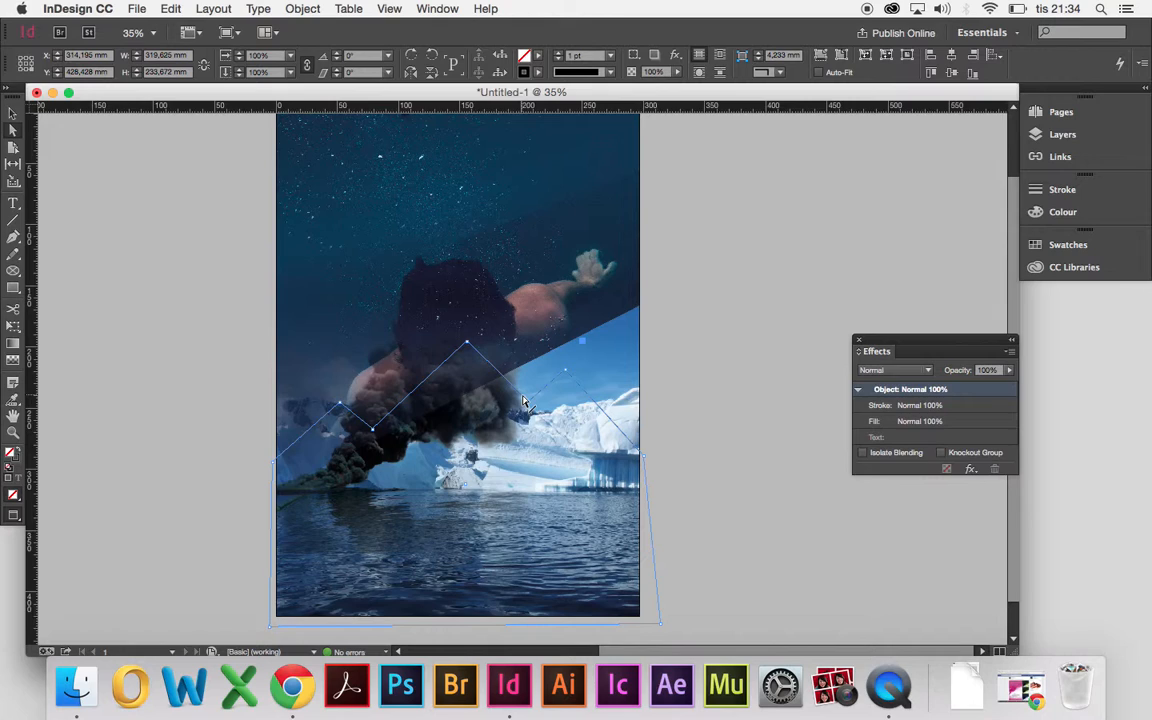
right_click(524, 401)
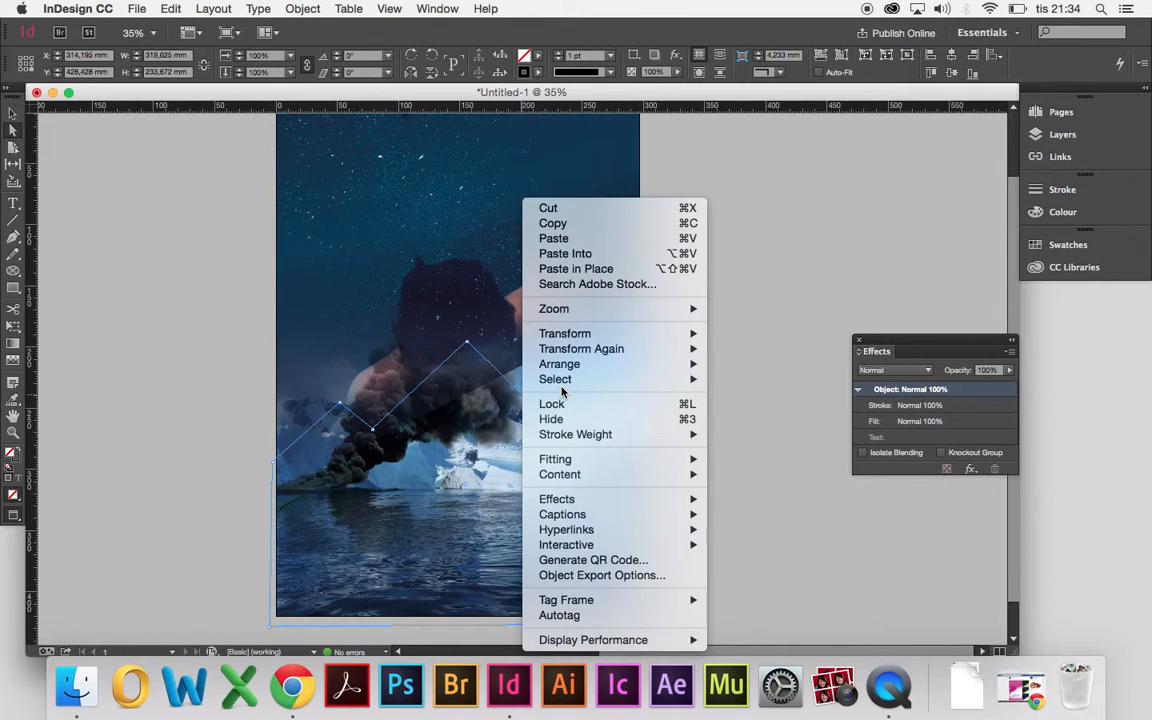
left_click(565, 253)
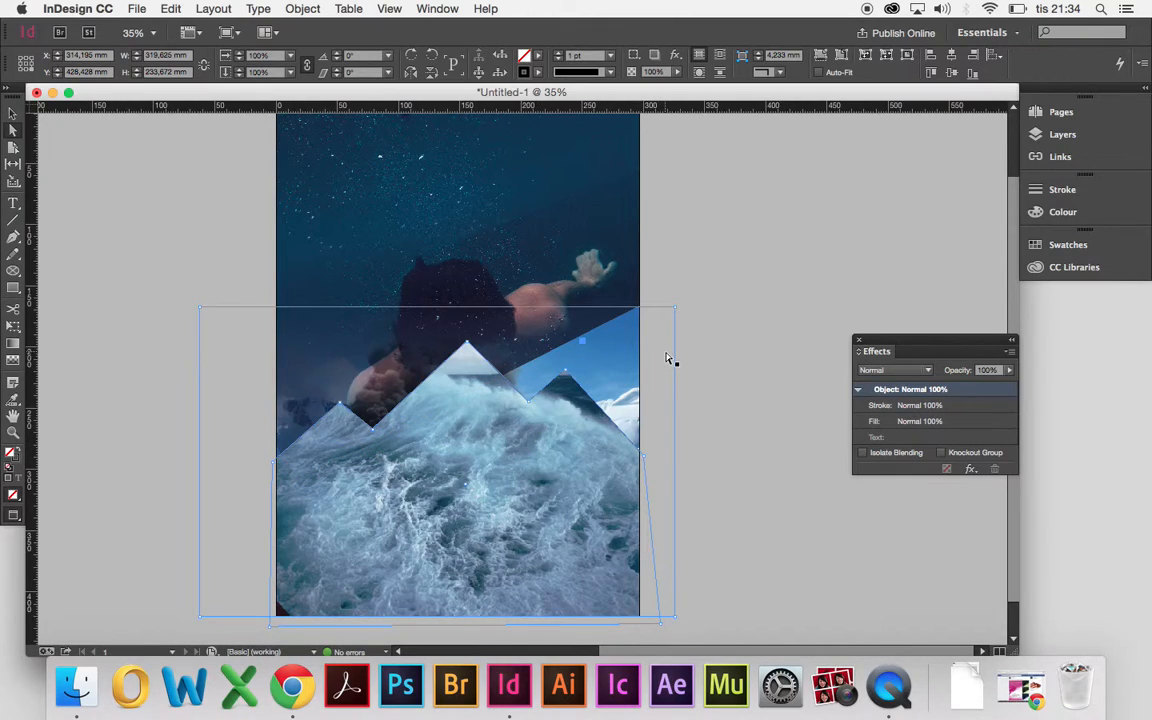
left_click(700, 373)
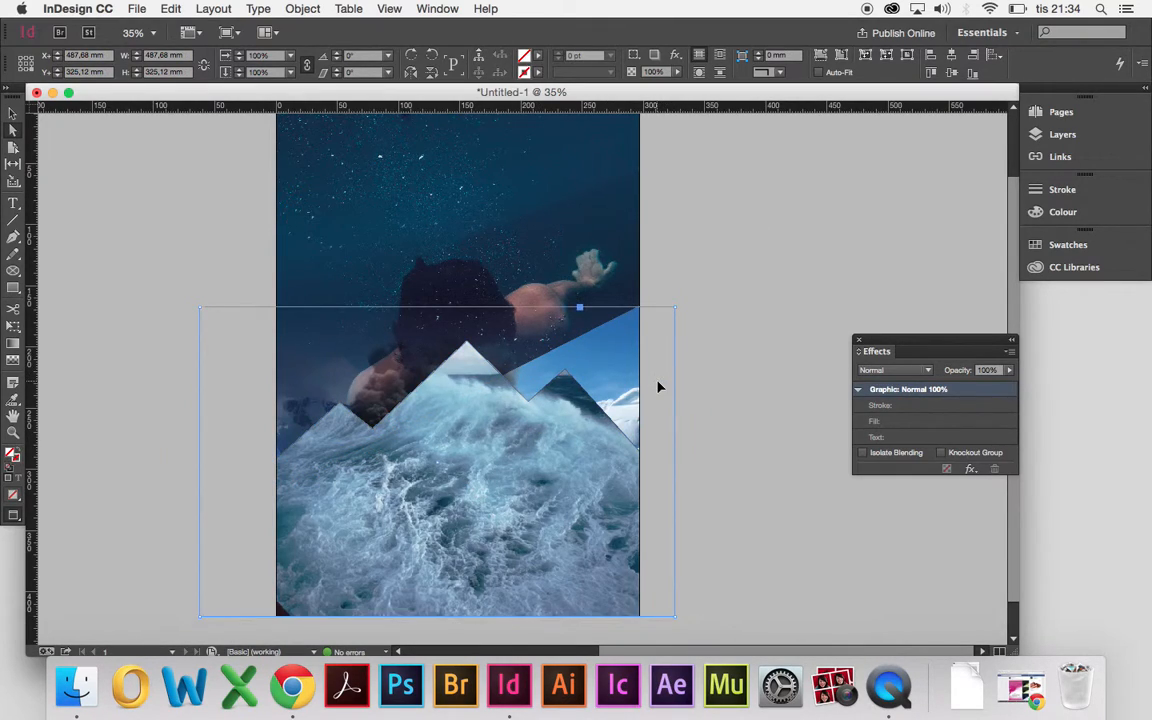
key("Escape")
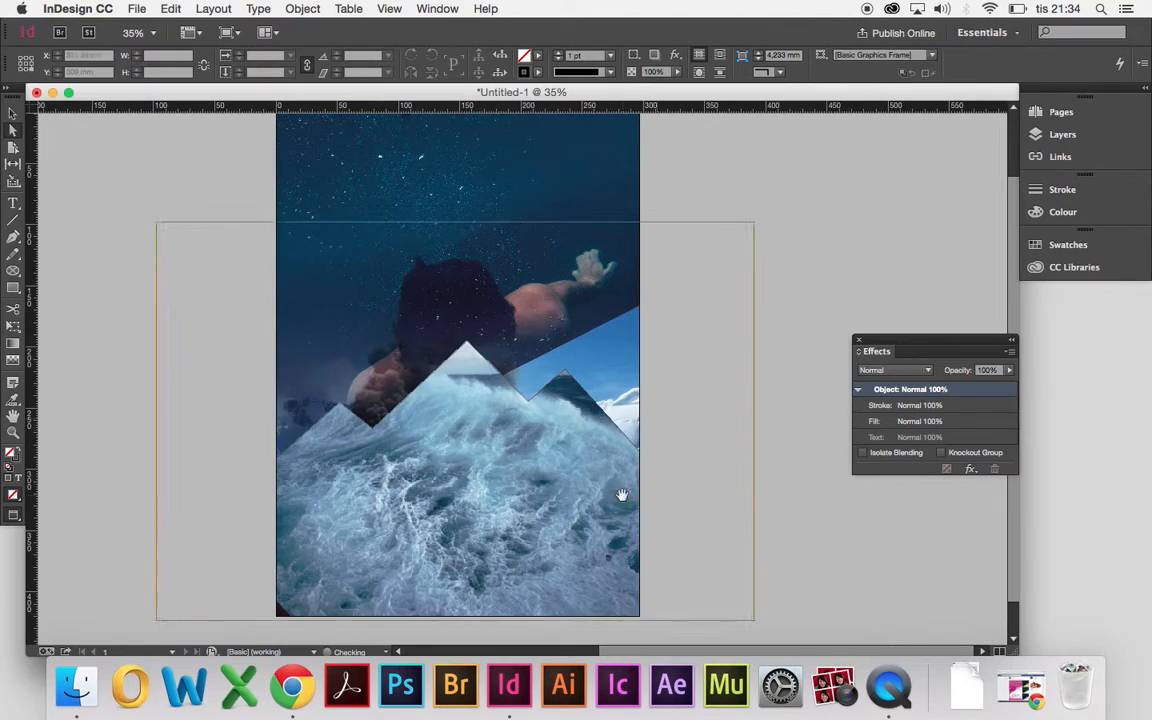
Step: Select the mountain-shaped wave frame and set its stroke to None
left_click(578, 530)
key("v")
left_click(822, 524)
left_click(555, 459)
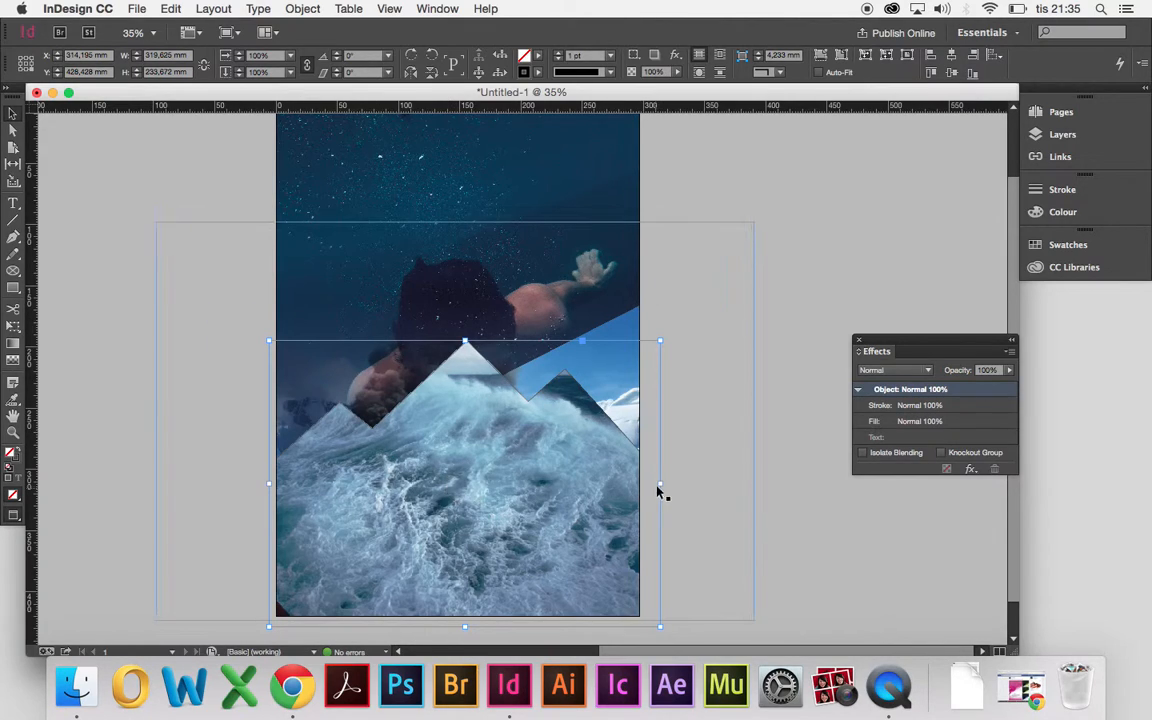
left_click(539, 73)
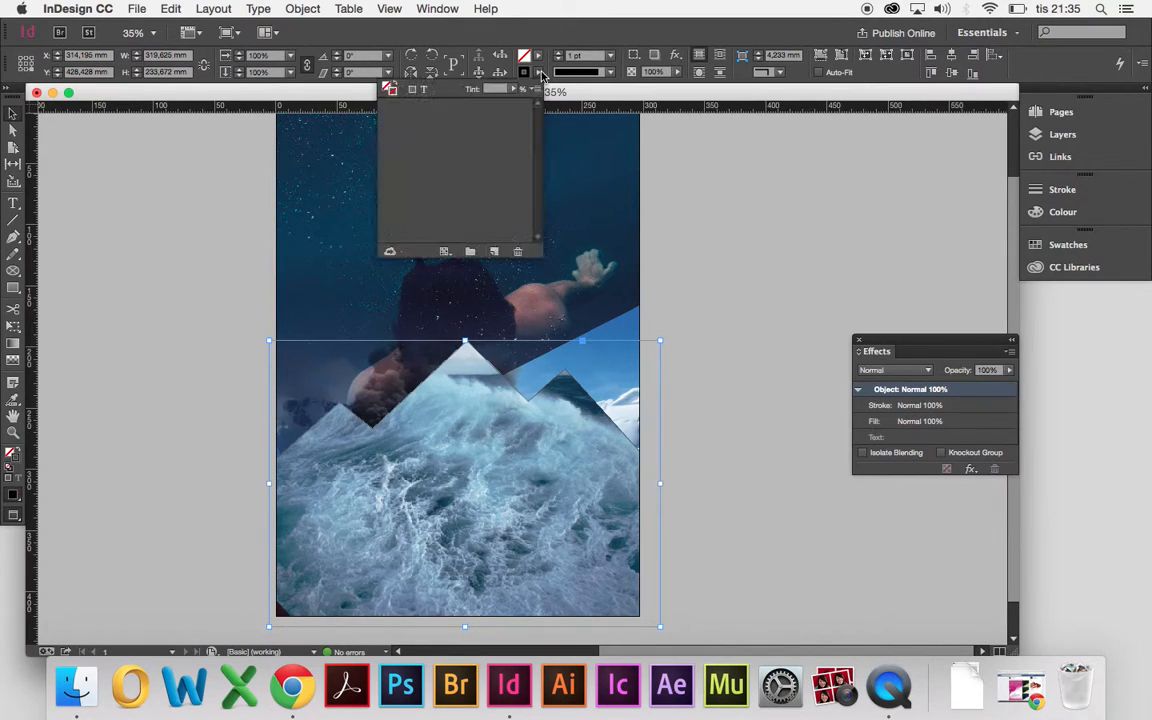
left_click(426, 108)
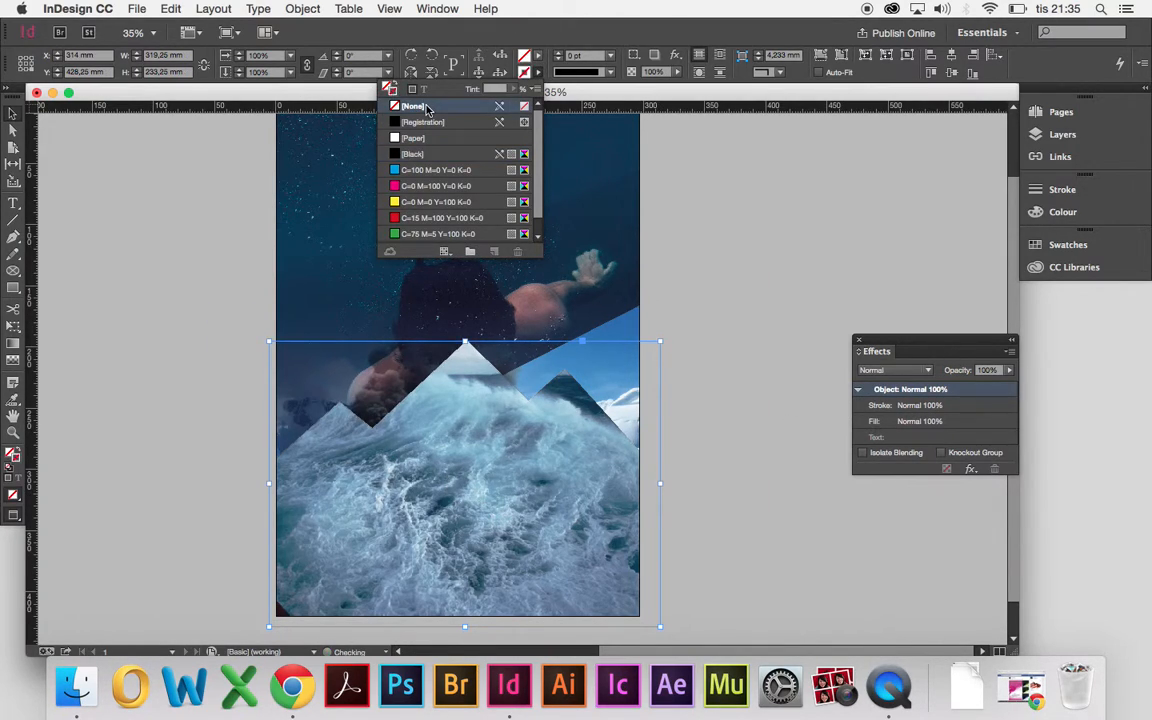
left_click(727, 216)
Step: Lower the mountain shape's opacity to 52% and clear the selection
left_click(586, 531)
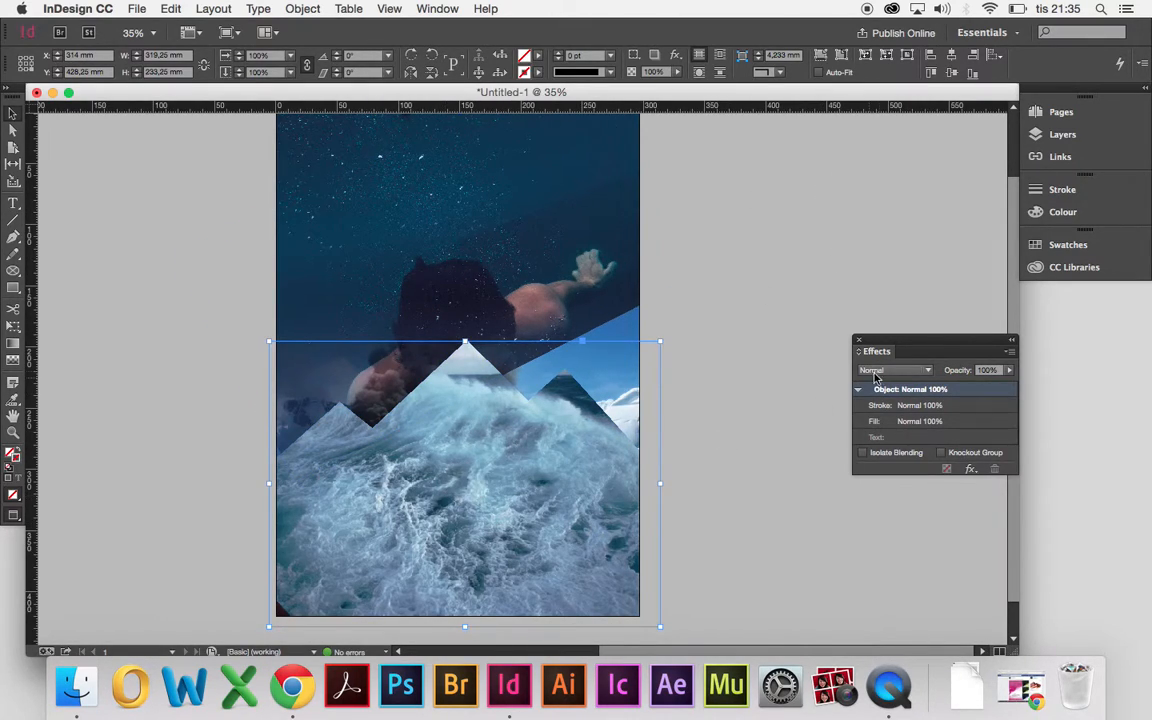
left_click(1010, 371)
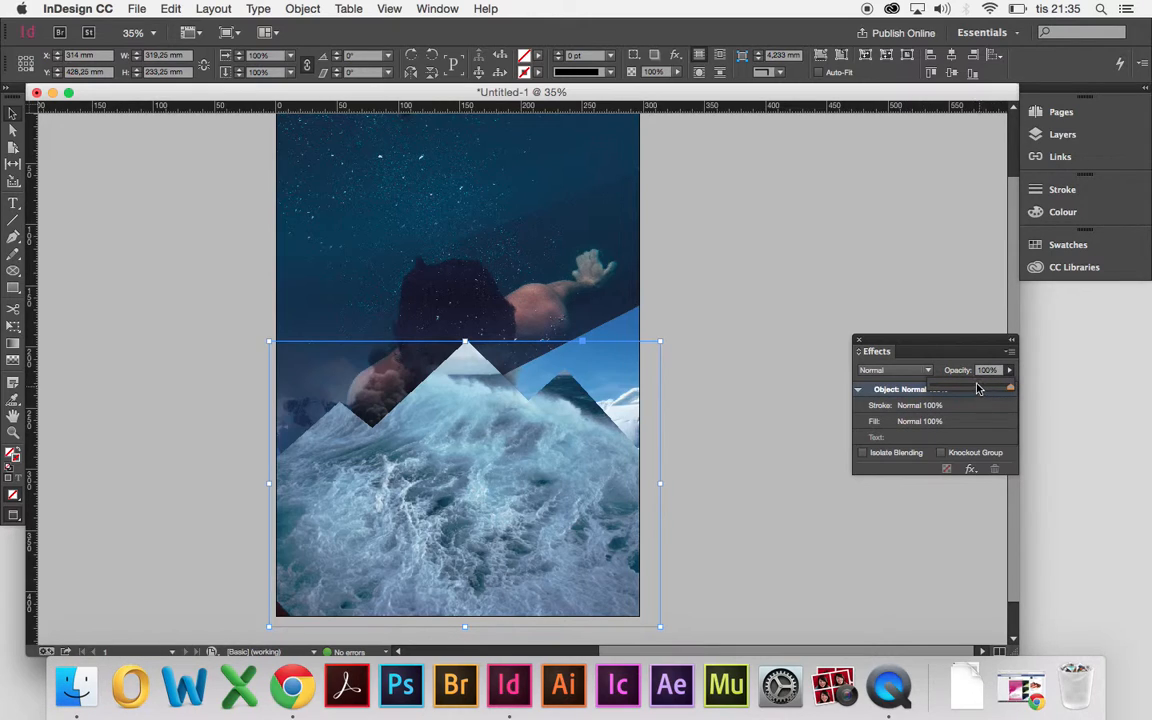
left_click(978, 389)
mouse_move(978, 389)
left_mouse_down()
mouse_move(958, 389)
mouse_move(988, 390)
mouse_move(958, 389)
mouse_move(987, 389)
mouse_move(974, 390)
left_mouse_up()
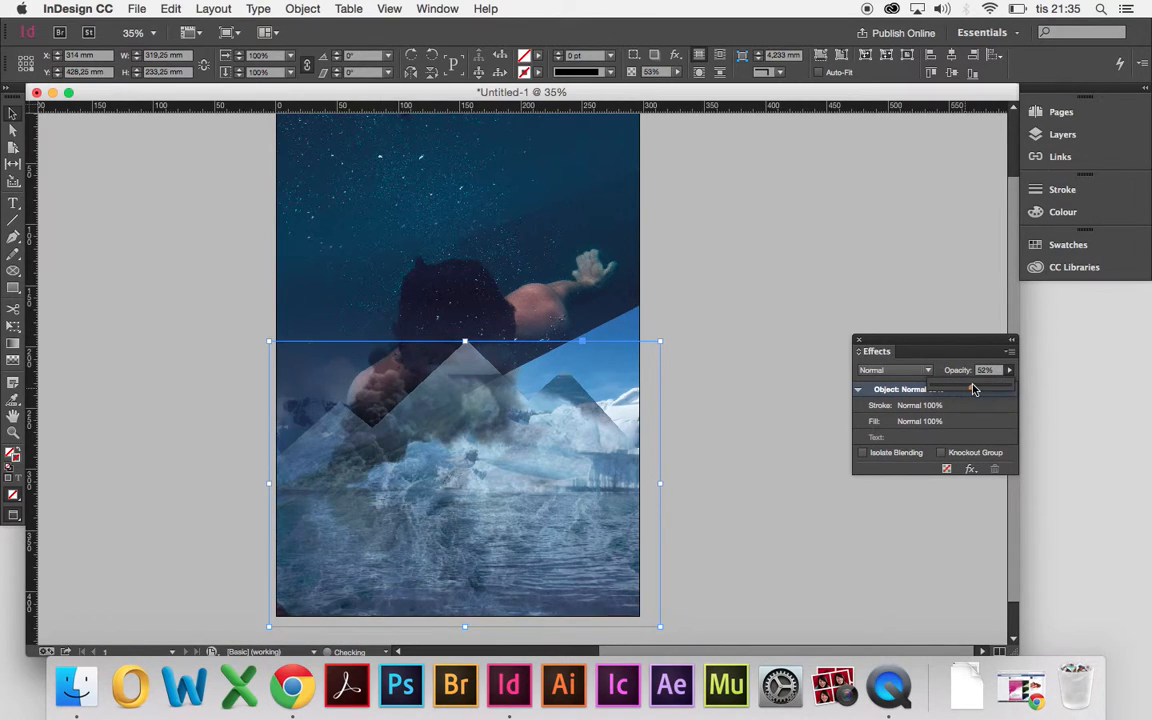
left_click(764, 390)
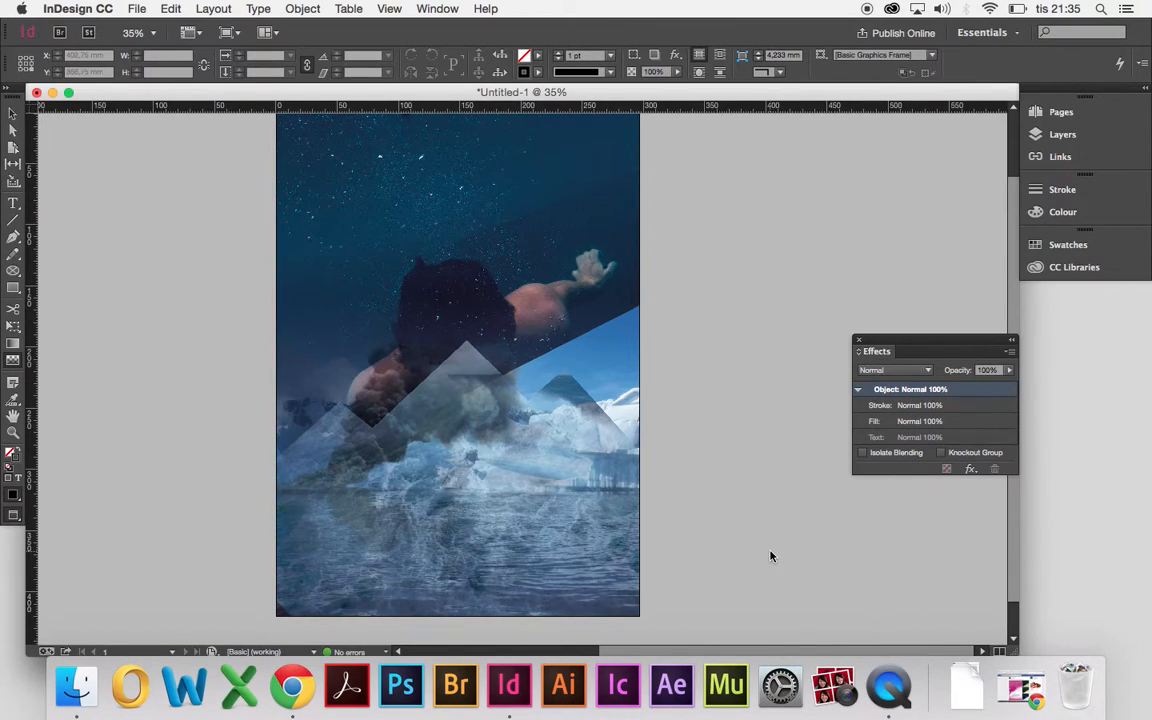
Step: Apply a Gradient Feather to the mountain shape, fading it out downward from about its middle to just past the page's lower edge
left_click(510, 549)
left_click_drag(469, 625, 479, 553)
key("super+z")
left_click_drag(470, 488, 483, 637)
key("v")
left_click(707, 437)
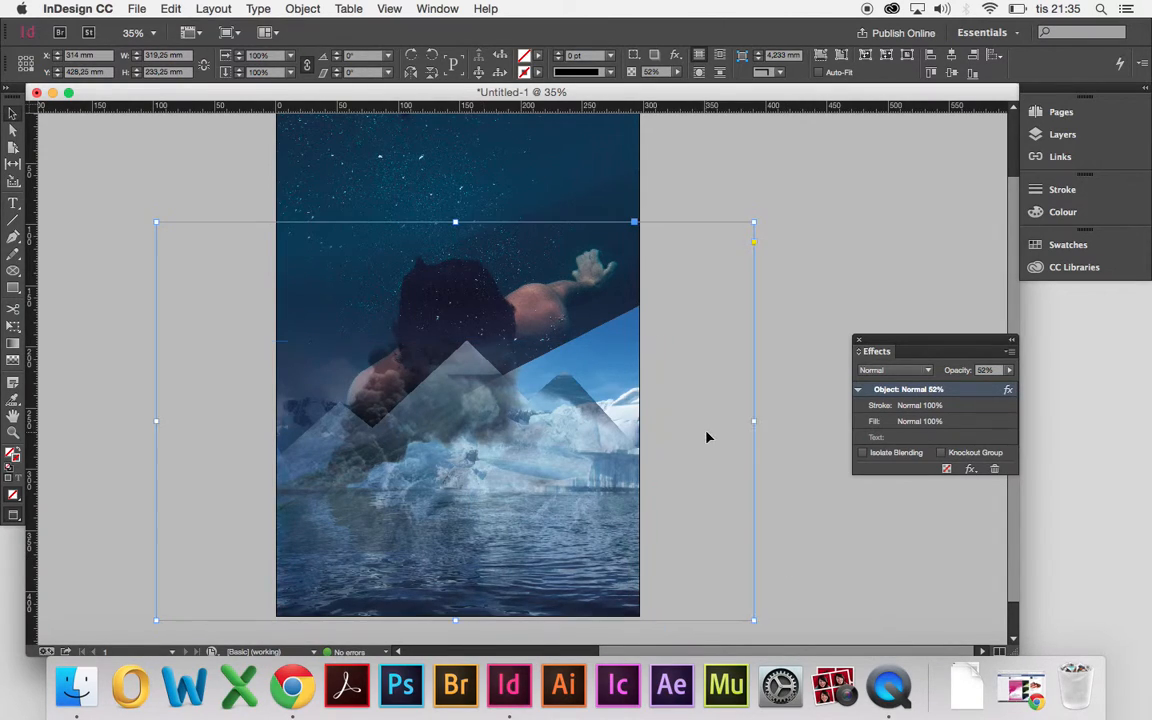
left_click(815, 391)
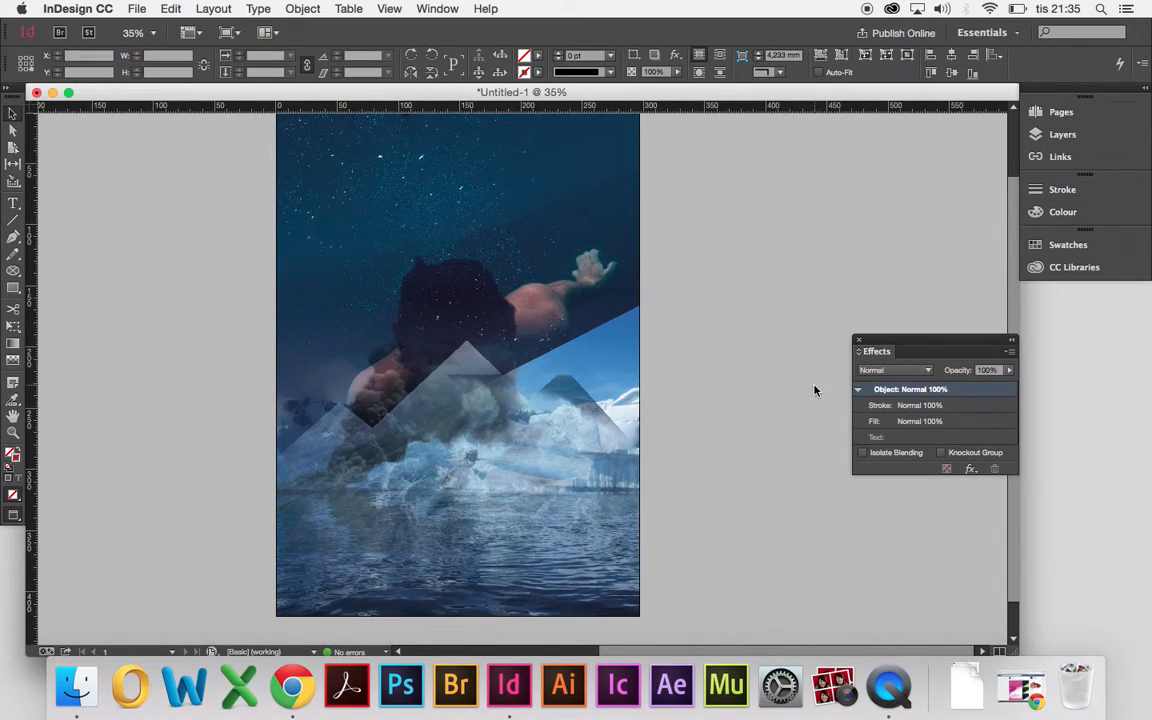
Step: Examine the overlapping frames and graphics around the mountain shape, checking the blending settings of each
left_click(486, 378)
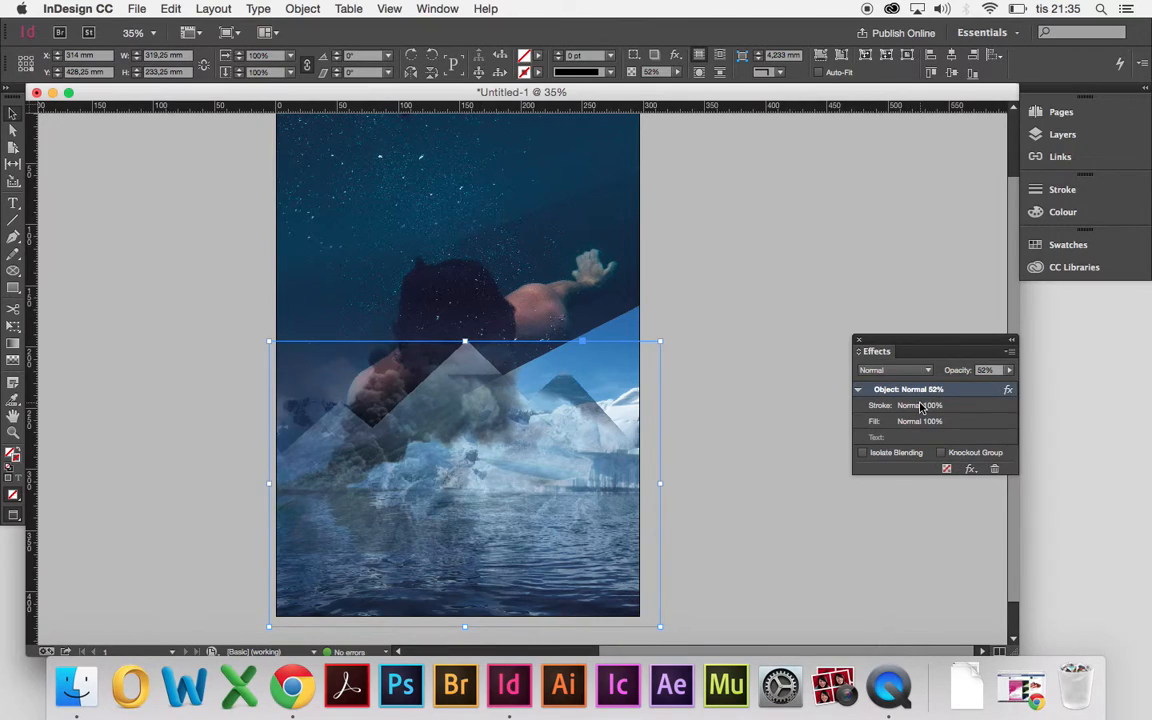
left_click(925, 372)
left_click(753, 363)
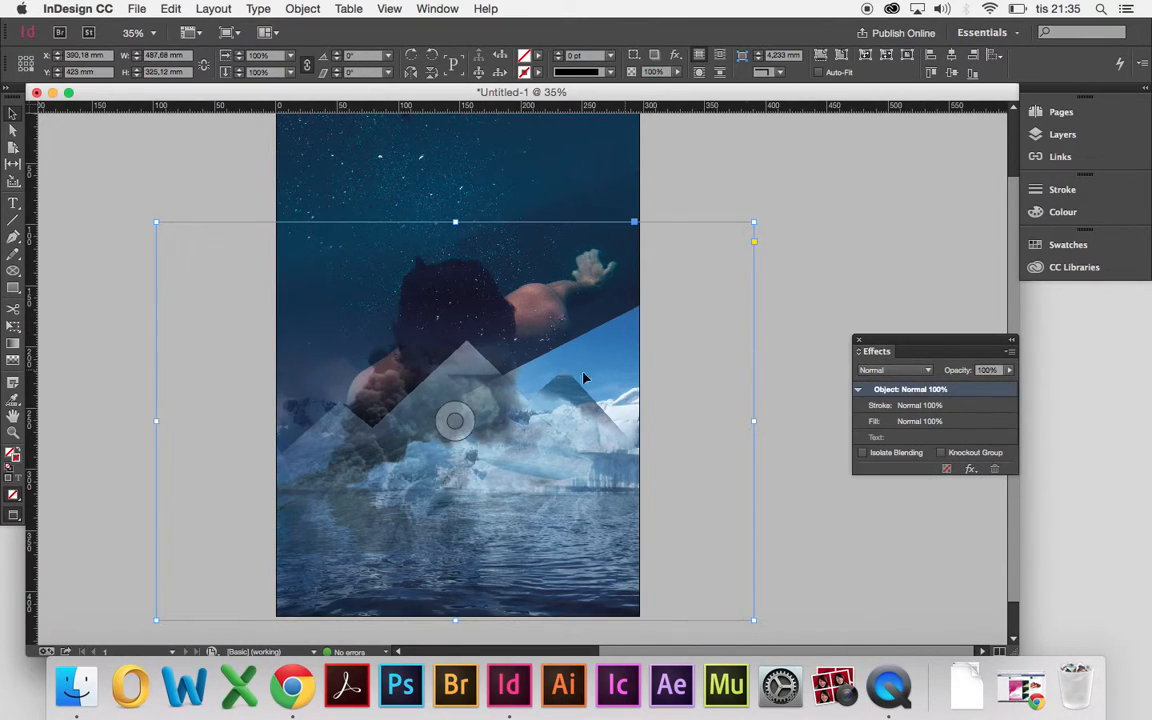
left_click(490, 380)
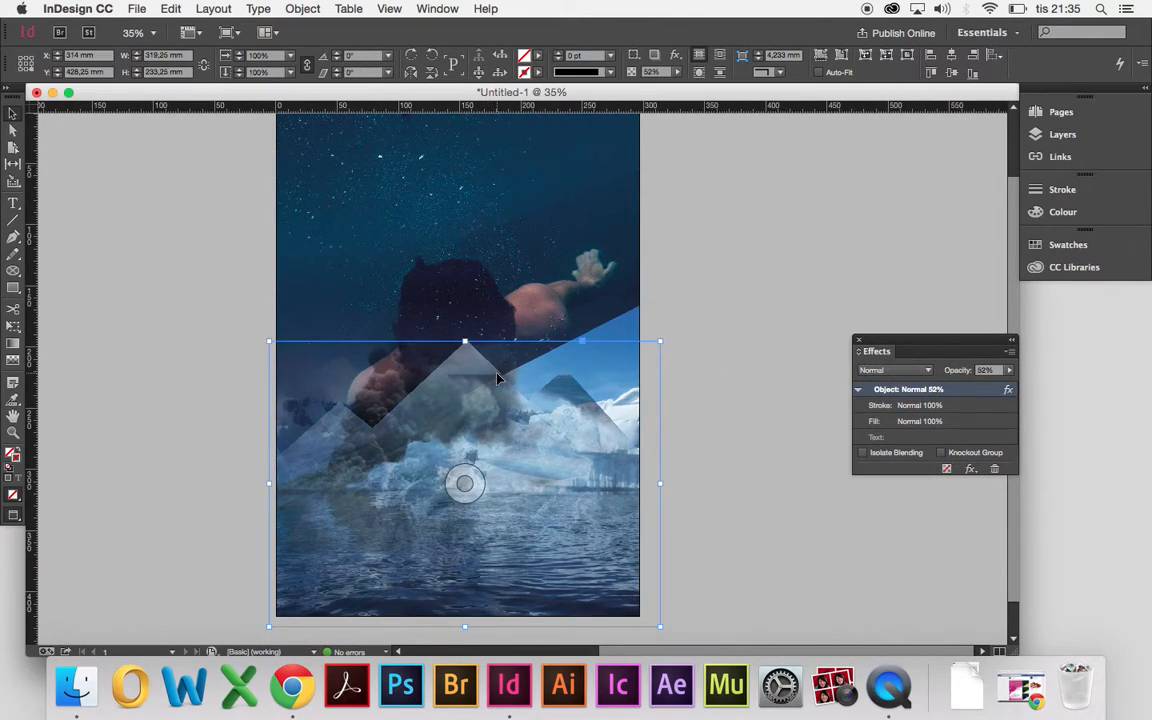
double_click(498, 378)
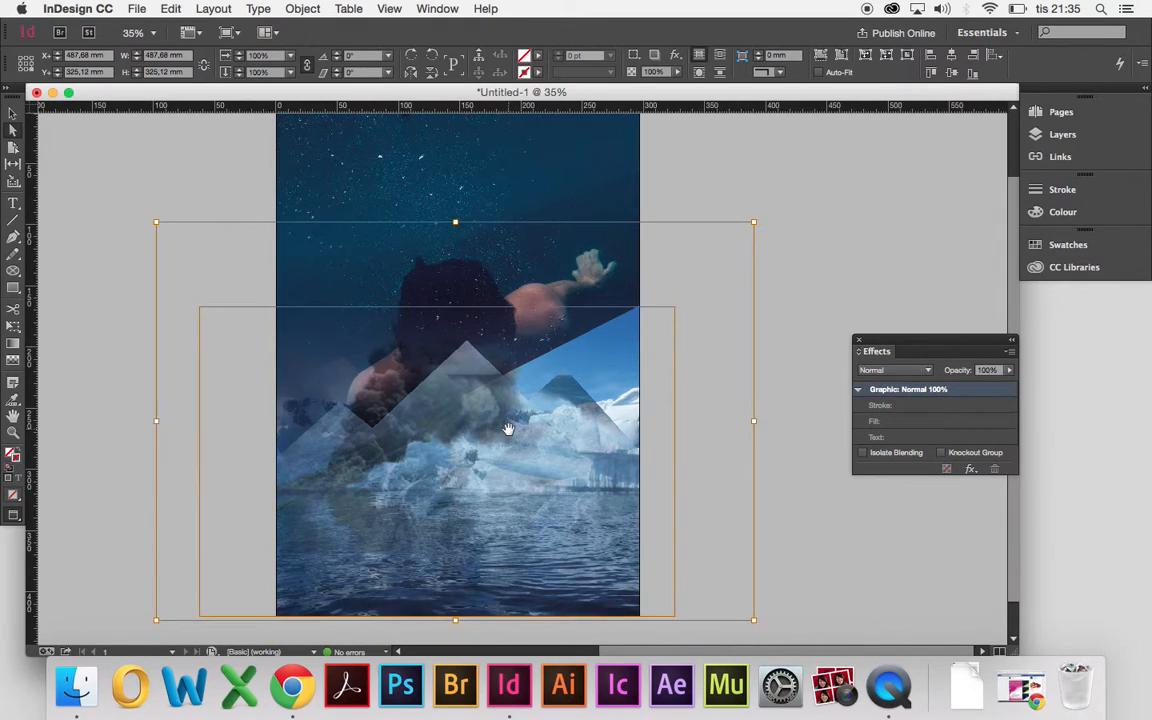
left_click(913, 374)
left_click(764, 424)
left_click(590, 409)
left_click(588, 405)
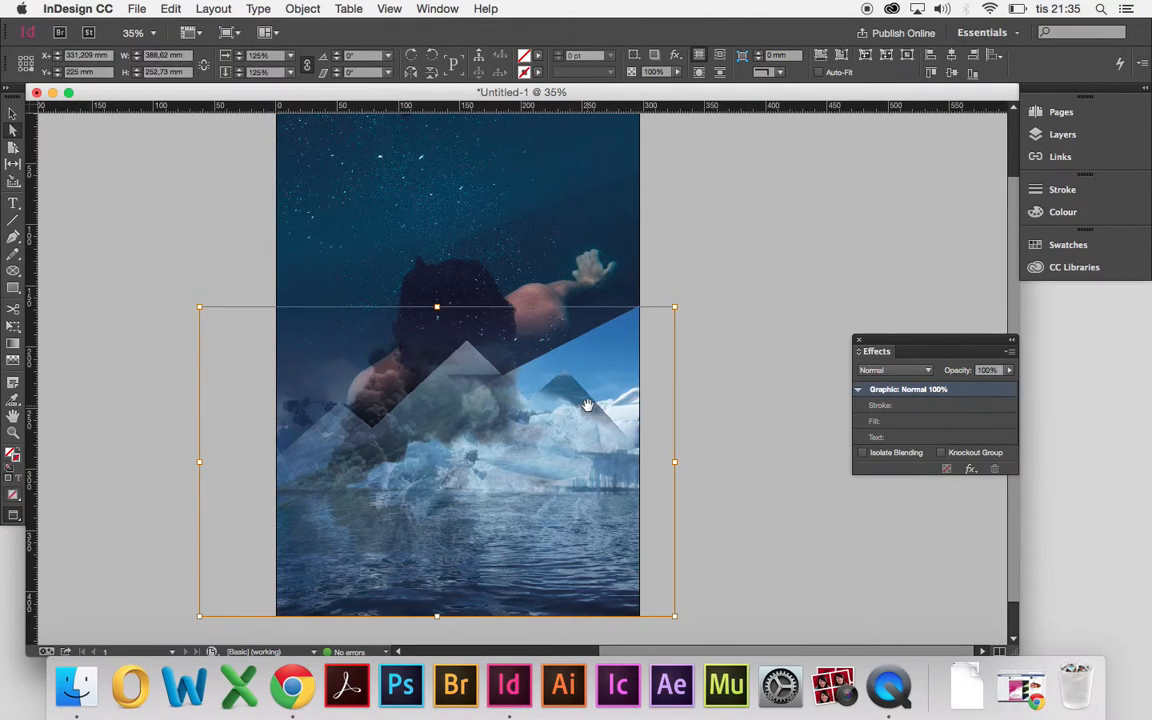
left_click(519, 400)
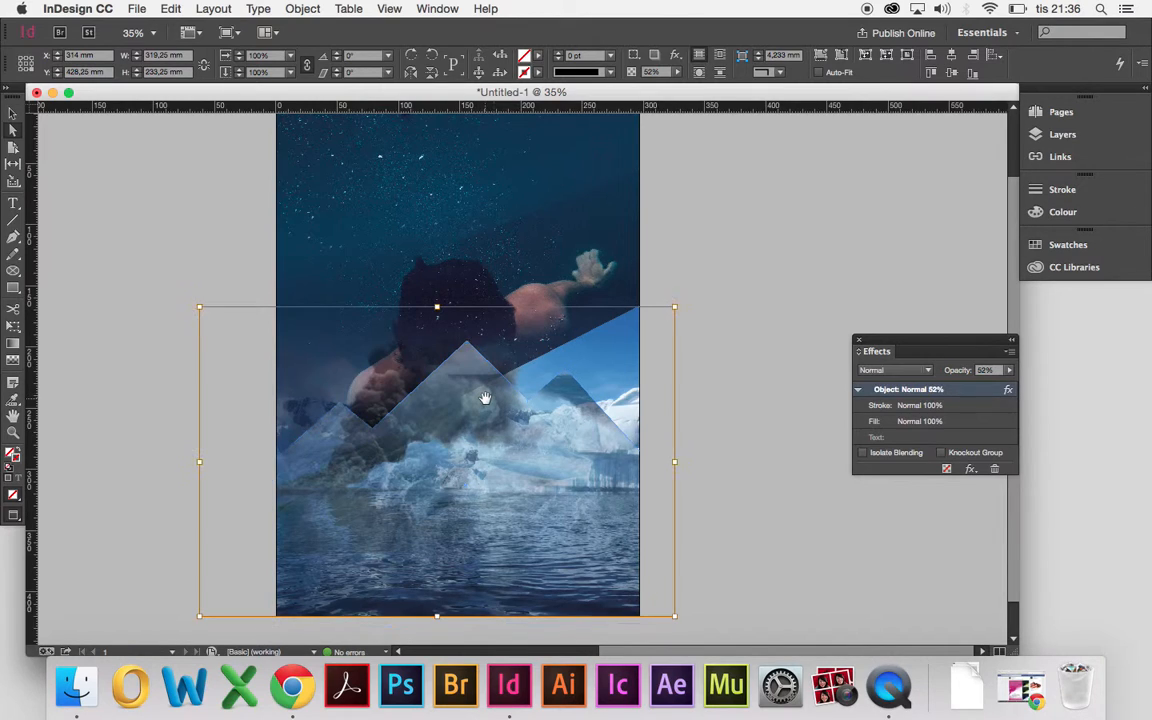
Step: Try moving the mountain shape aside toward the pasteboard, and undo the move
left_click(481, 399)
left_click(769, 473)
left_click_drag(534, 463, 770, 520)
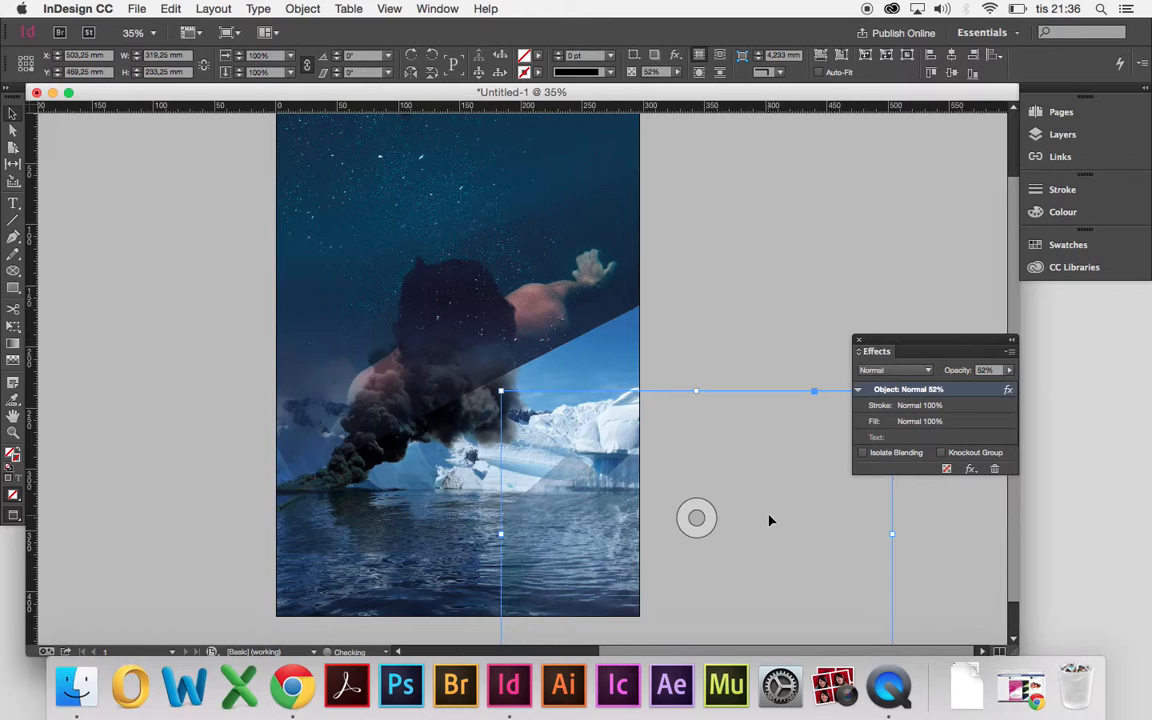
key("super+z")
Step: Try moving the wave image within the mountain shape down and to the right, and undo the move
left_click(739, 396)
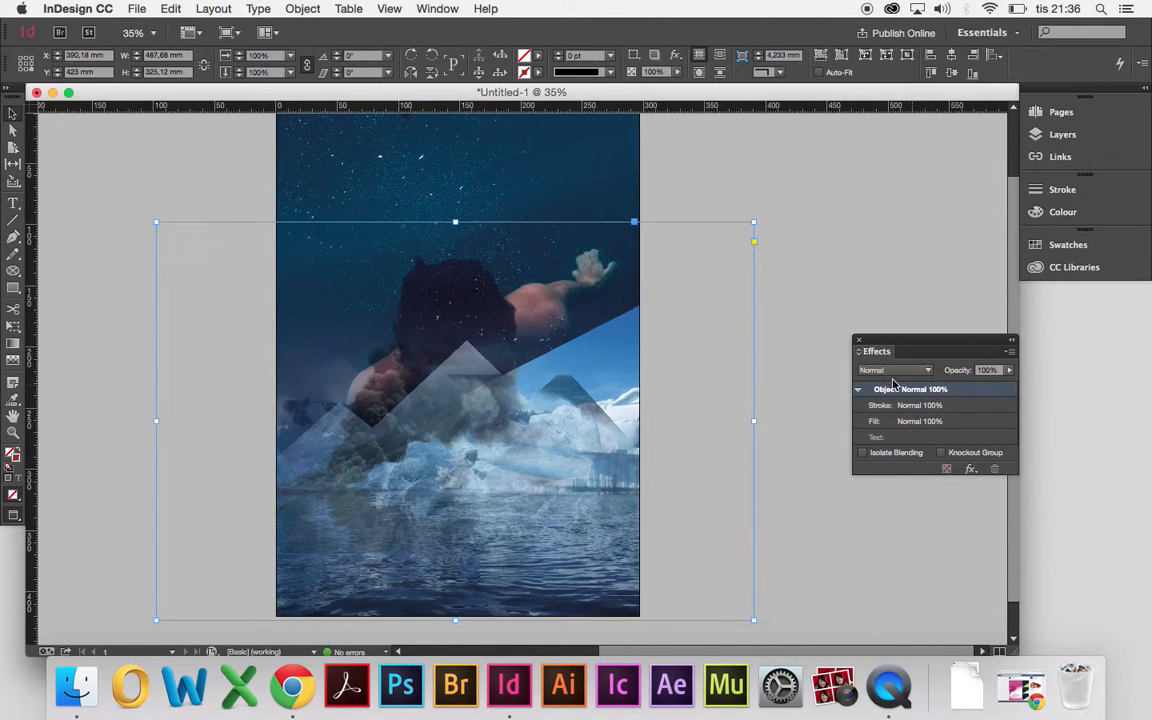
left_click(764, 404)
key("a")
left_click(585, 432)
left_click_drag(583, 432, 732, 535)
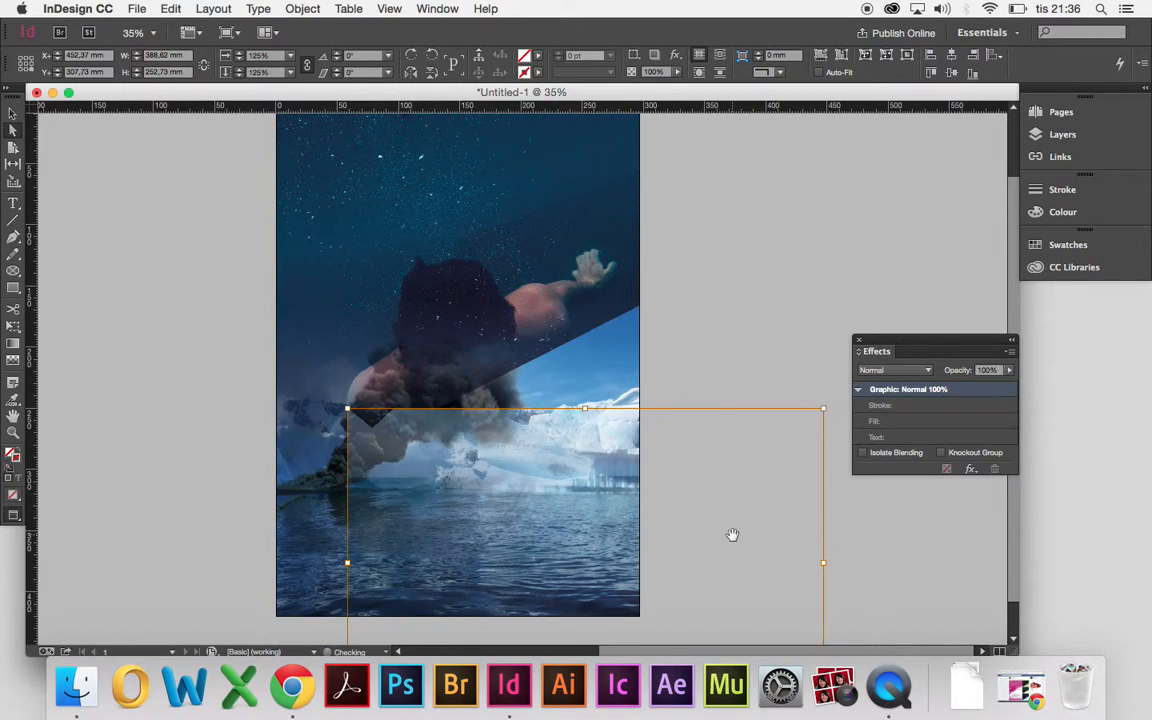
key("super+z")
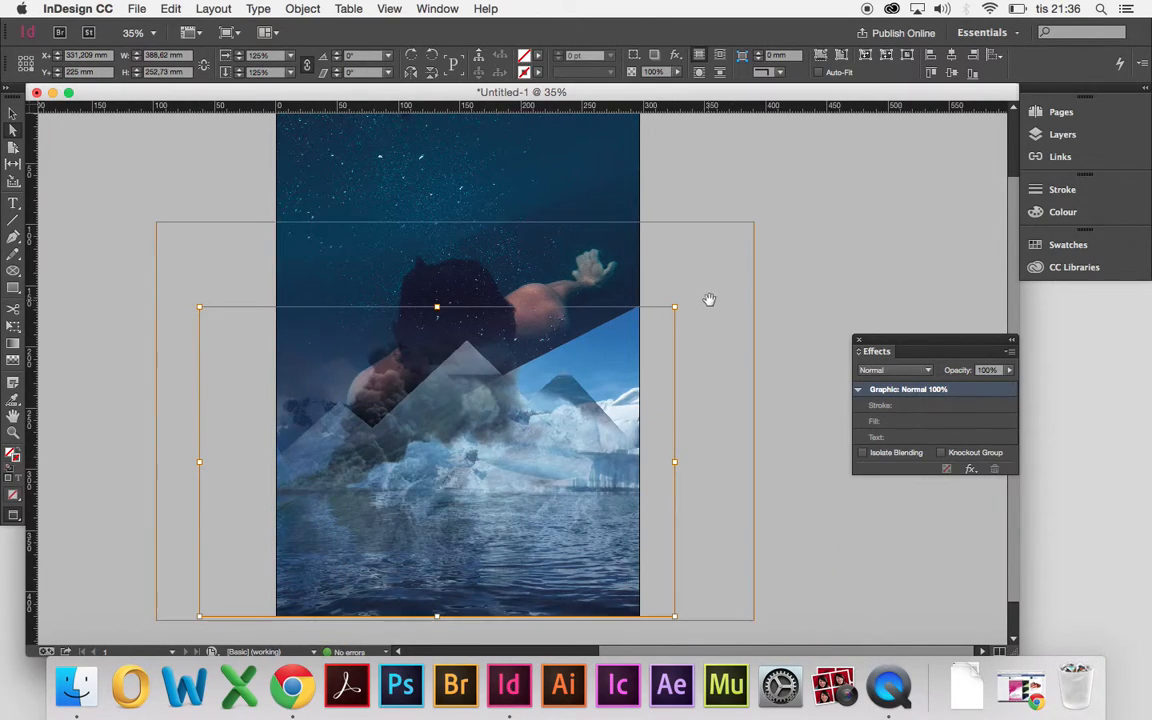
Step: Clear all transparency from the mountain shape, including its reduced opacity and Gradient Feather
left_click(810, 411)
key("v")
left_click(584, 437)
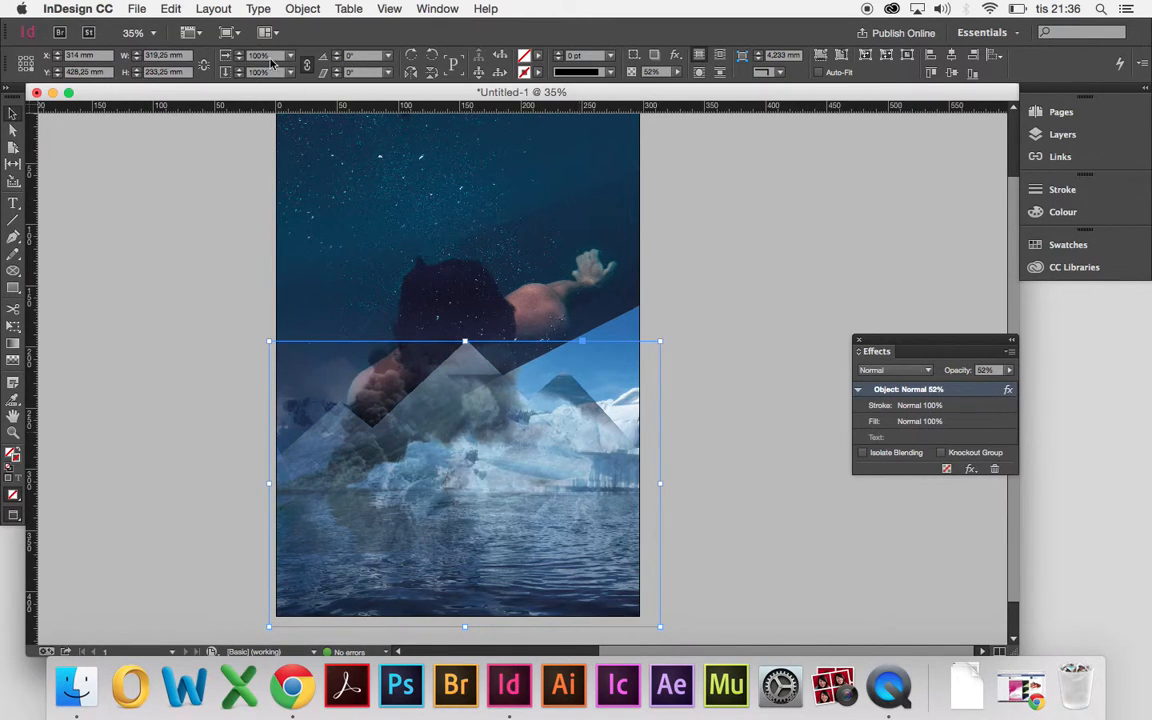
left_click(214, 8)
mouse_move(320, 8)
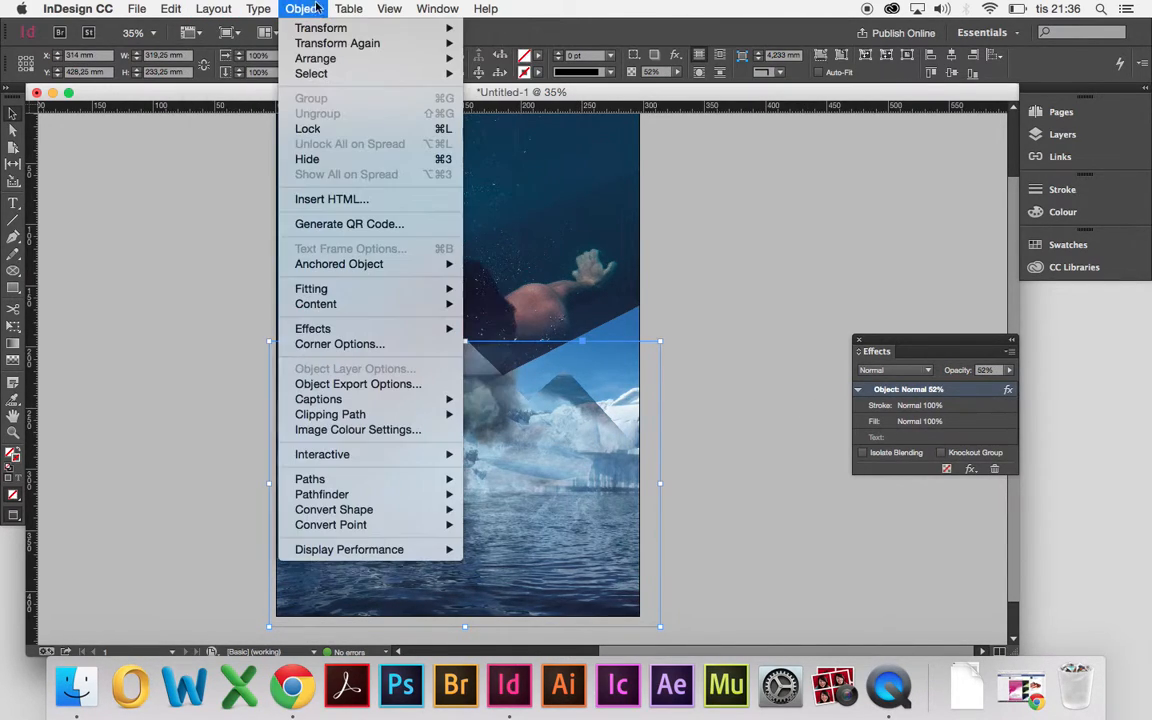
mouse_move(300, 328)
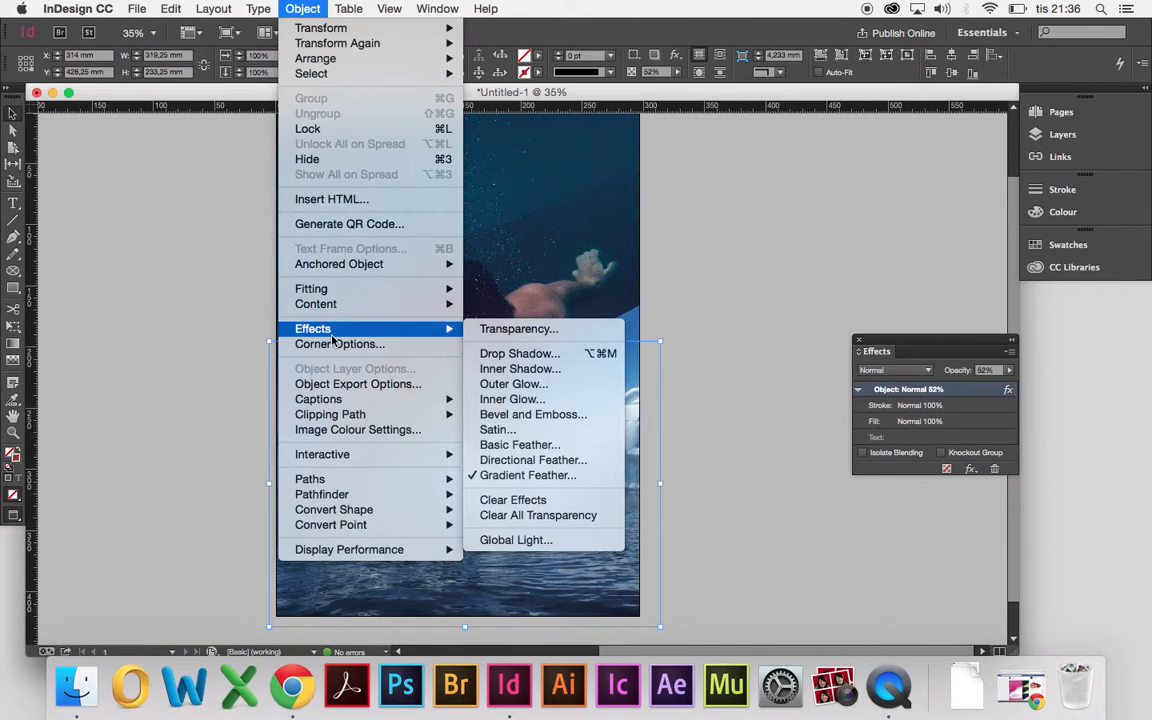
left_click(538, 515)
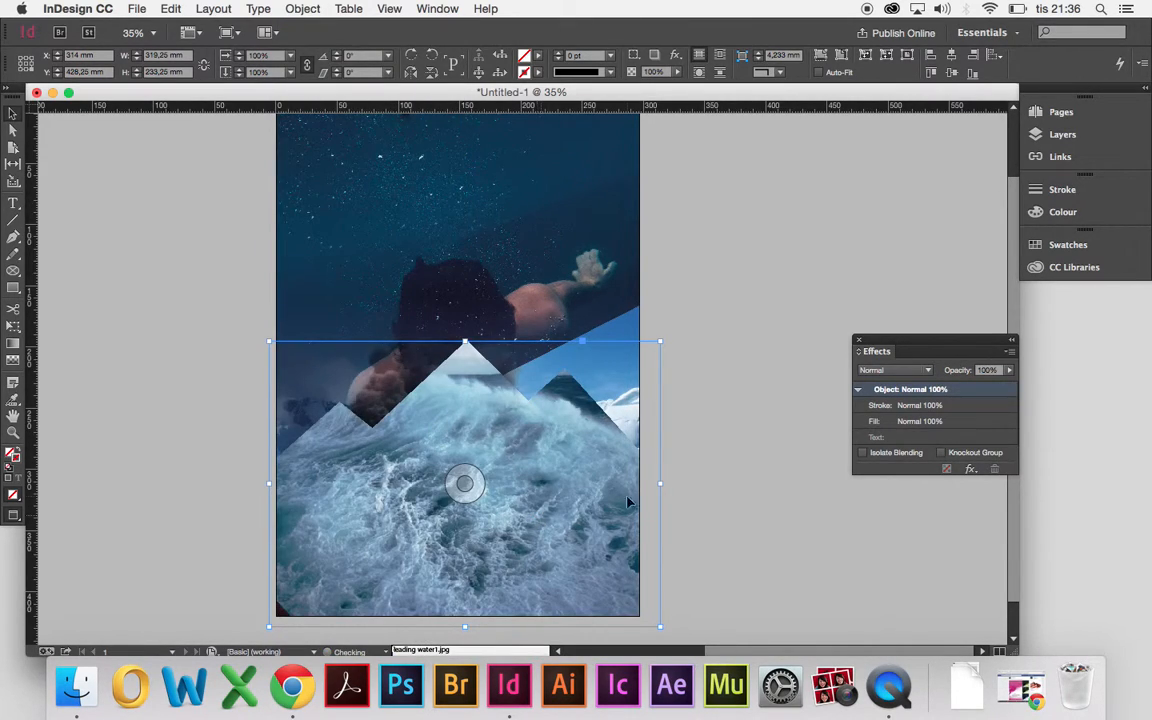
Step: Try the Overlay, Darken, Saturation, Difference and Colour Burn blending modes on the mountain shape
left_click(924, 371)
left_click(882, 434)
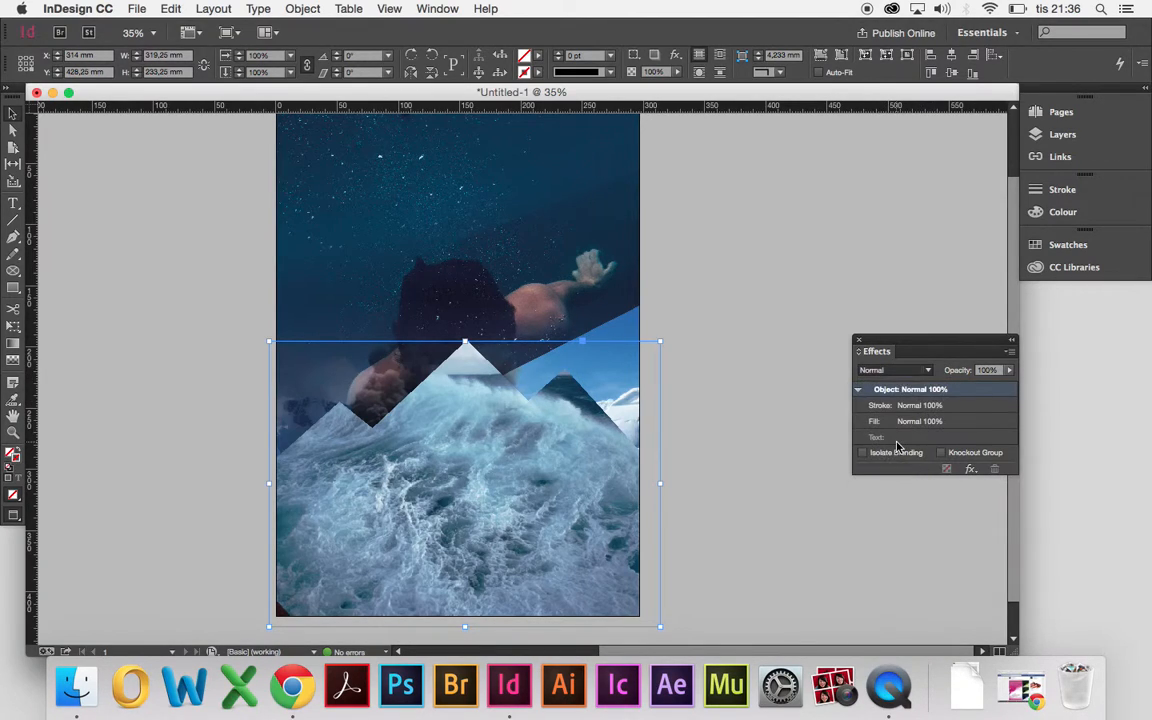
left_click(890, 371)
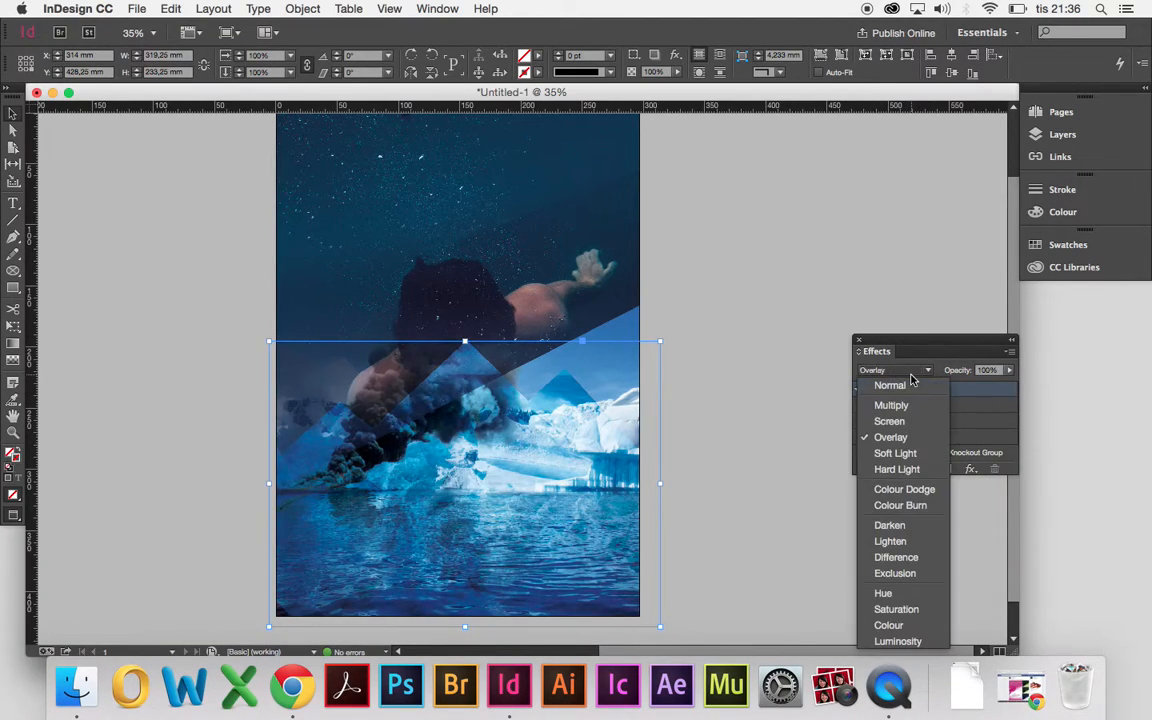
left_click(891, 523)
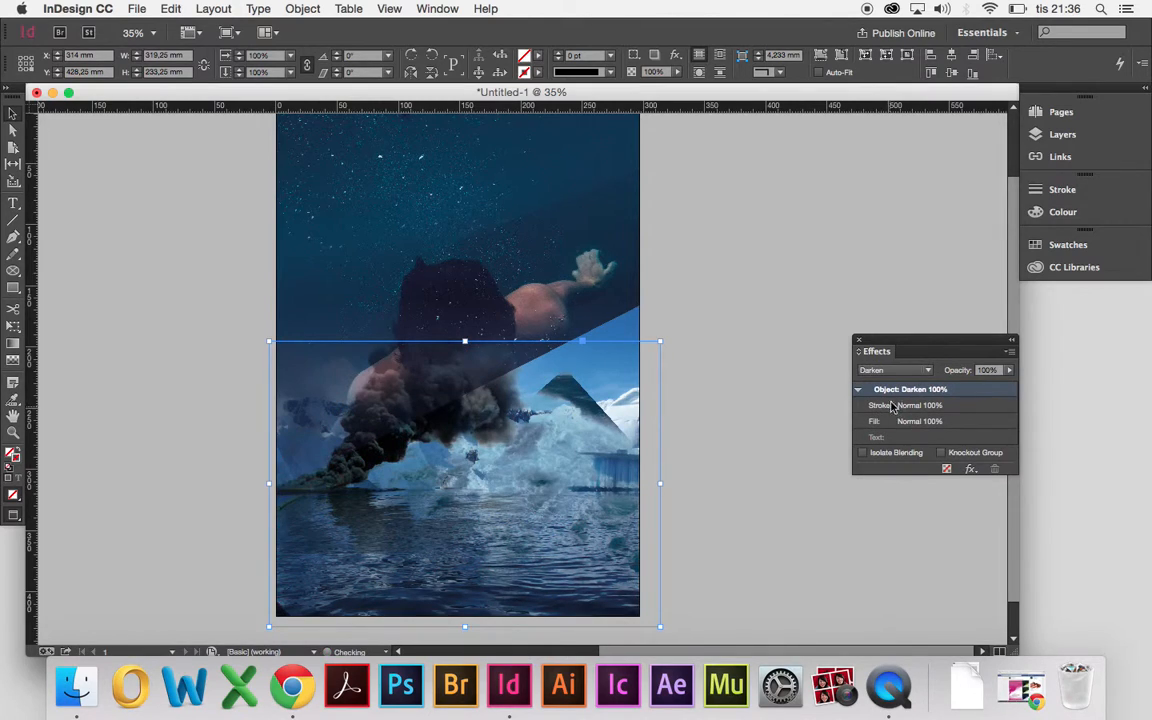
left_click(898, 370)
left_click(893, 605)
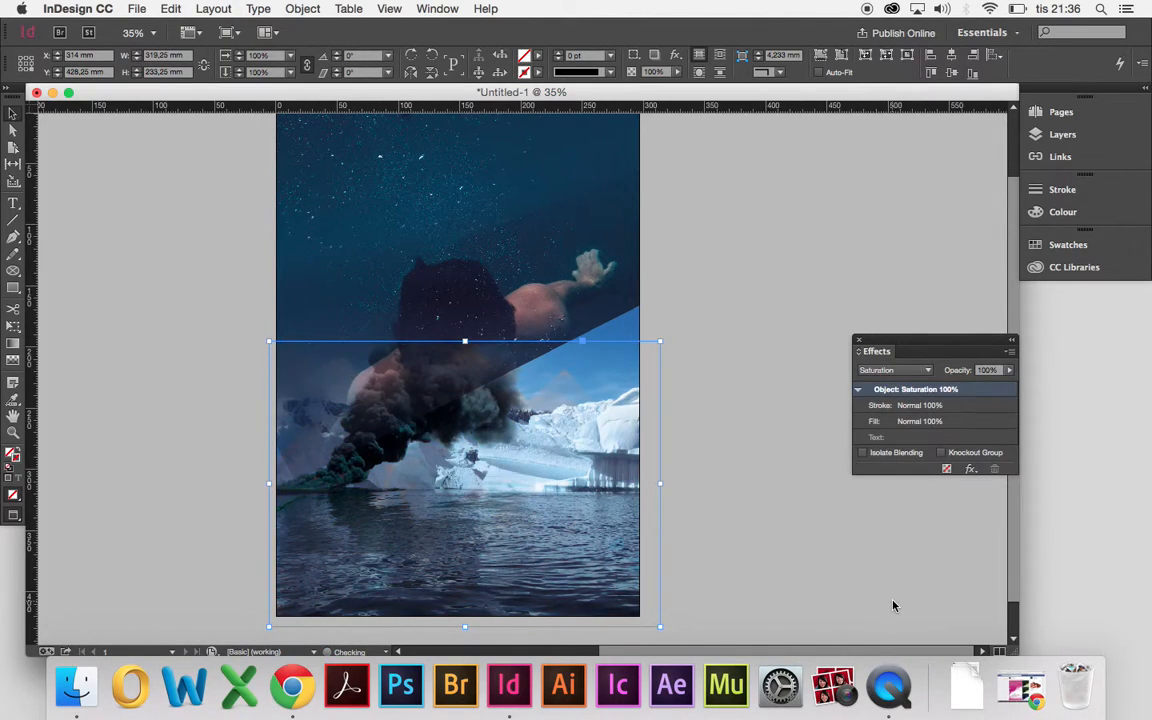
left_click(890, 370)
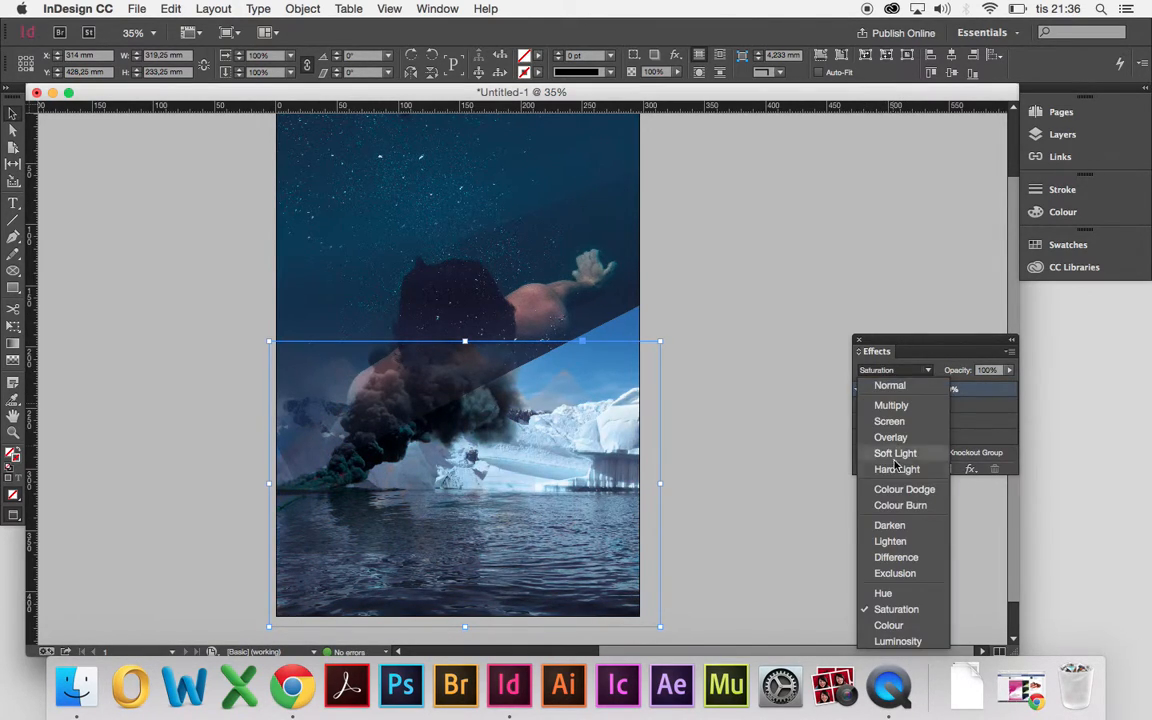
left_click(891, 523)
left_click(890, 370)
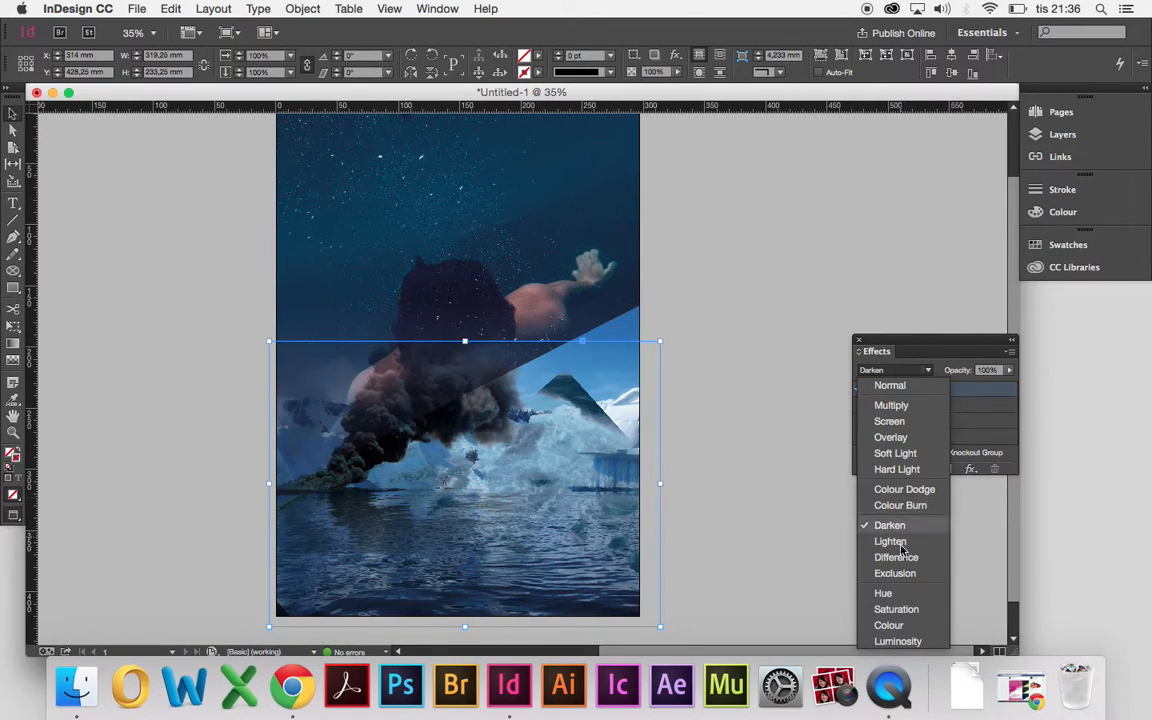
left_click(891, 523)
left_click(890, 370)
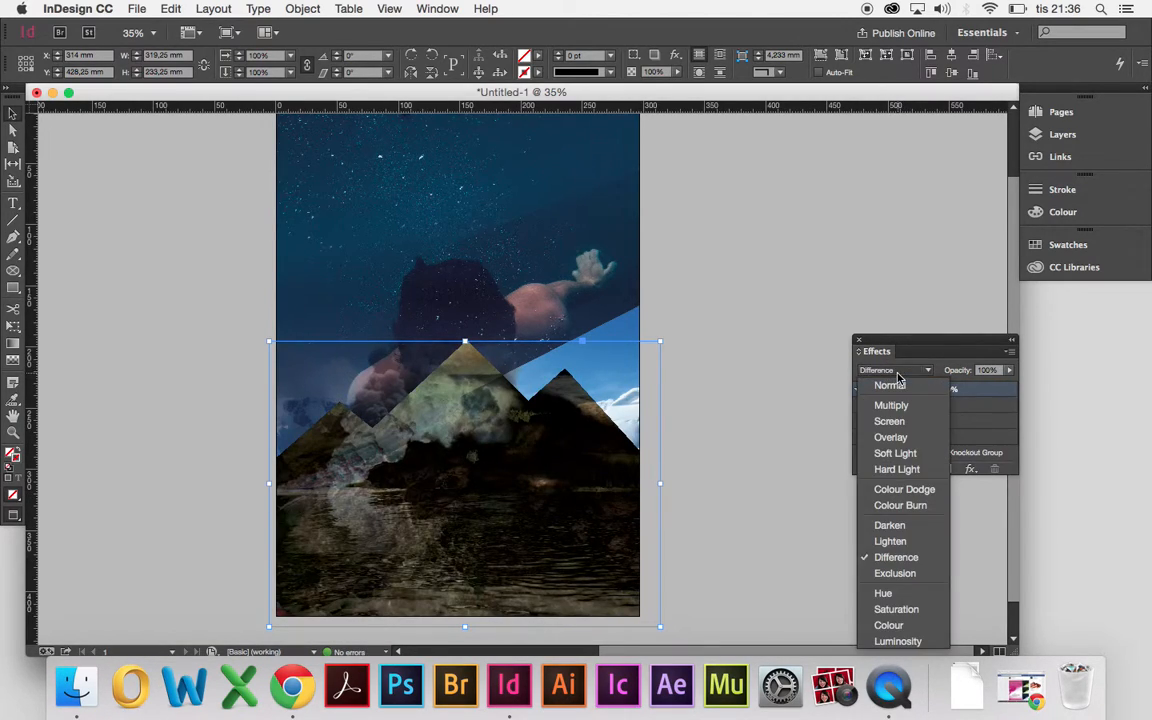
left_click(904, 505)
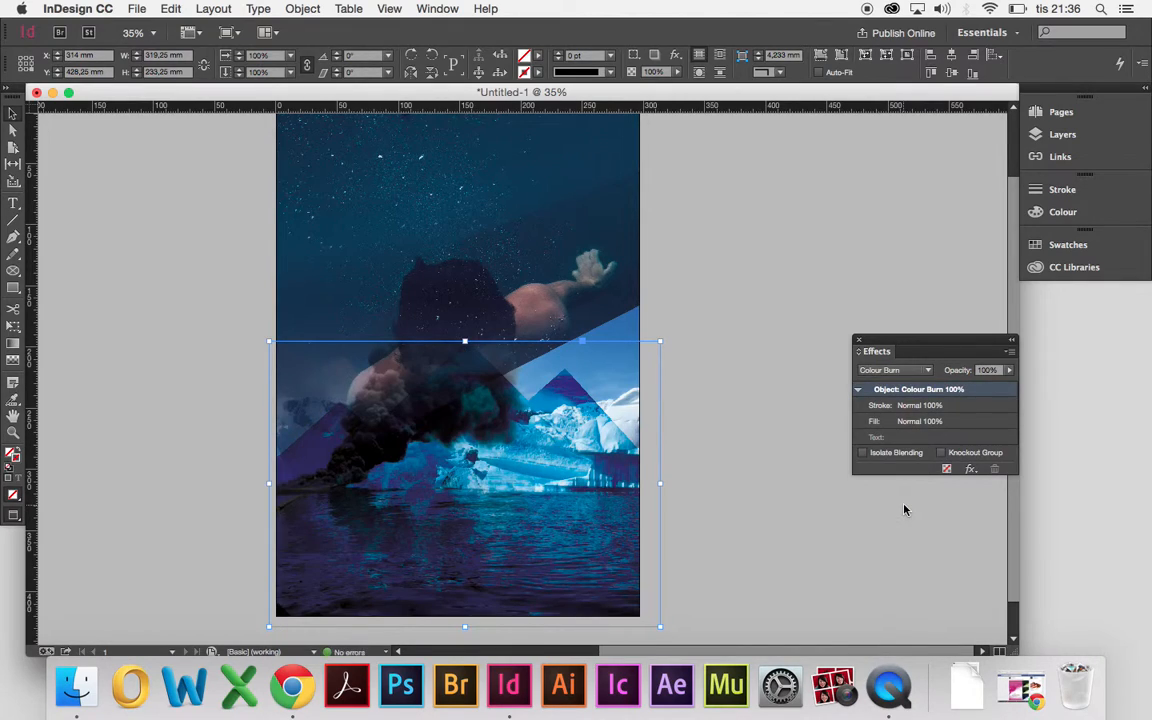
Step: Set the mountain shape's blending mode to Lighten and clear the selection
left_click(895, 372)
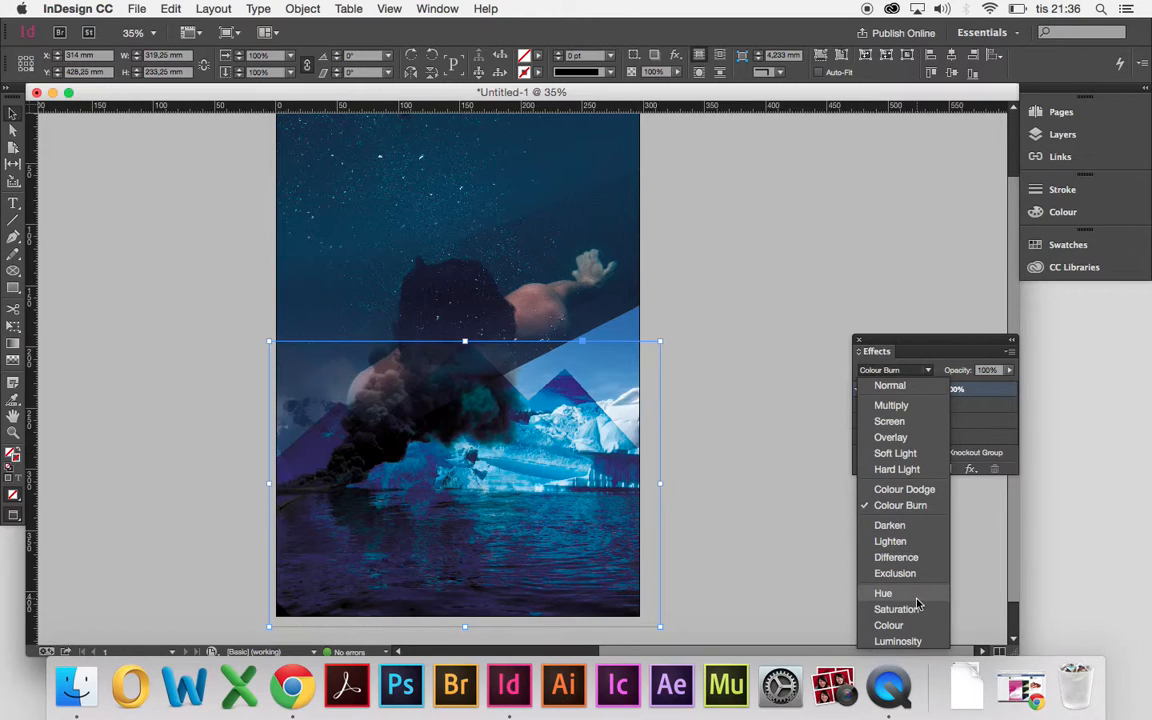
left_click(907, 541)
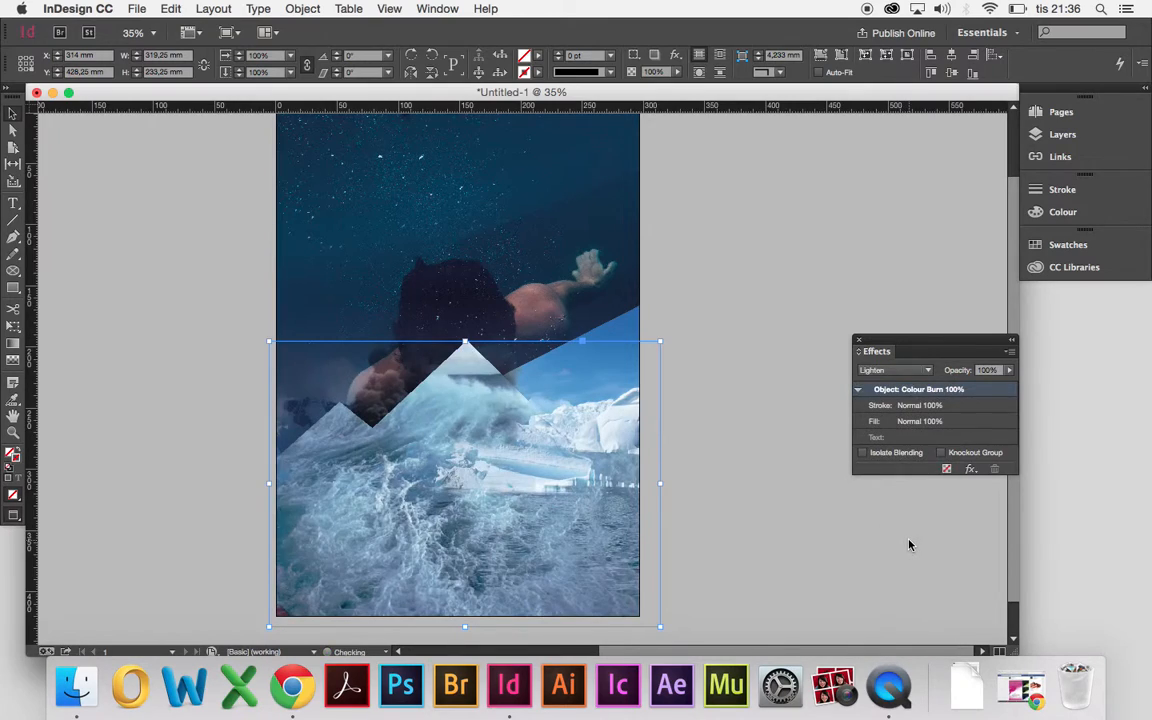
left_click(766, 239)
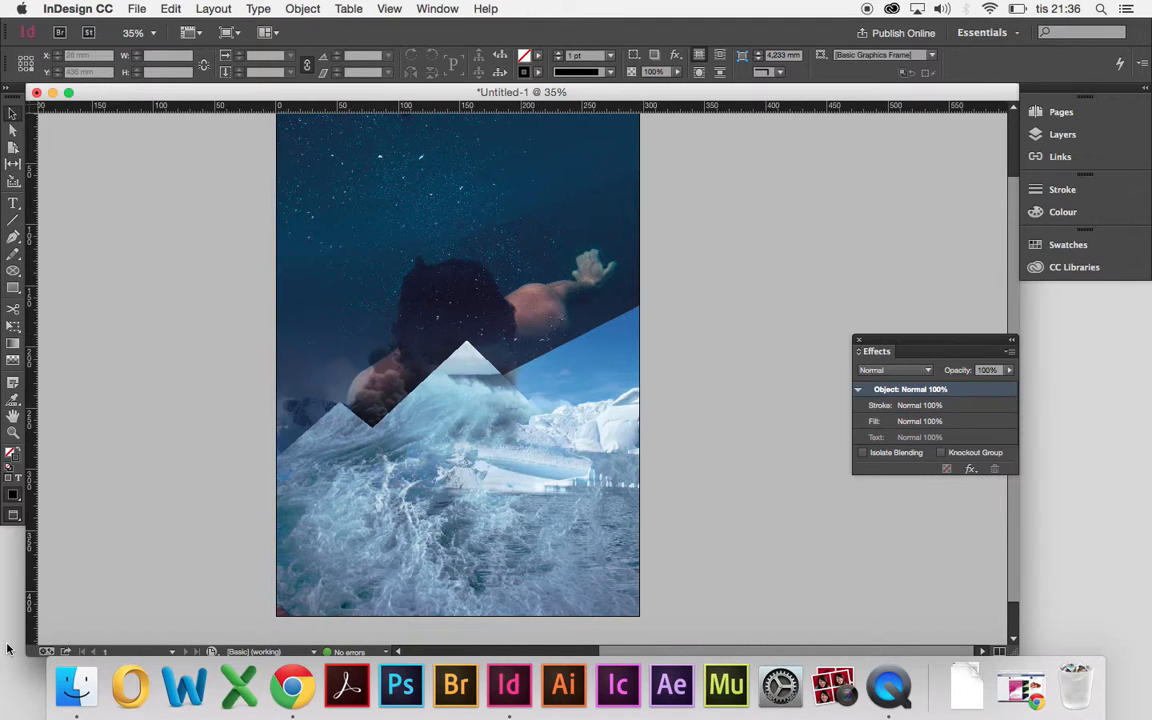
Step: Switch to the desktop, preview the reference poster img.jpg, and return to the InDesign document with nothing selected
mouse_move(1, 718)
left_click(565, 228)
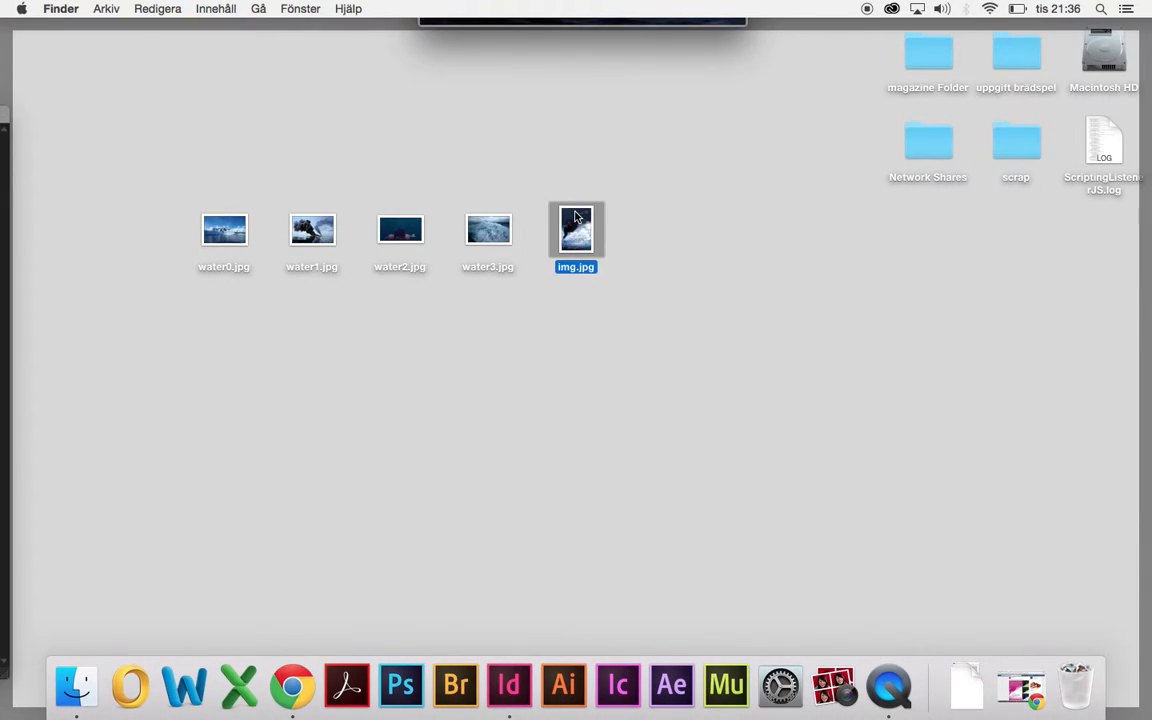
key("space")
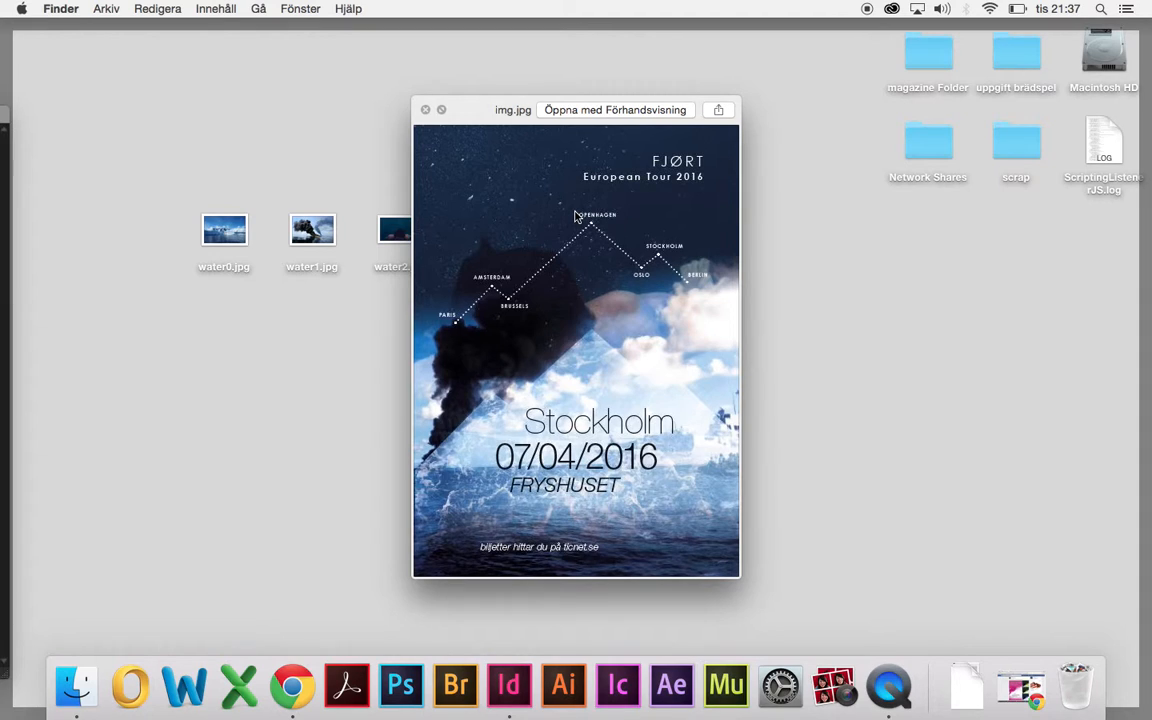
key("space")
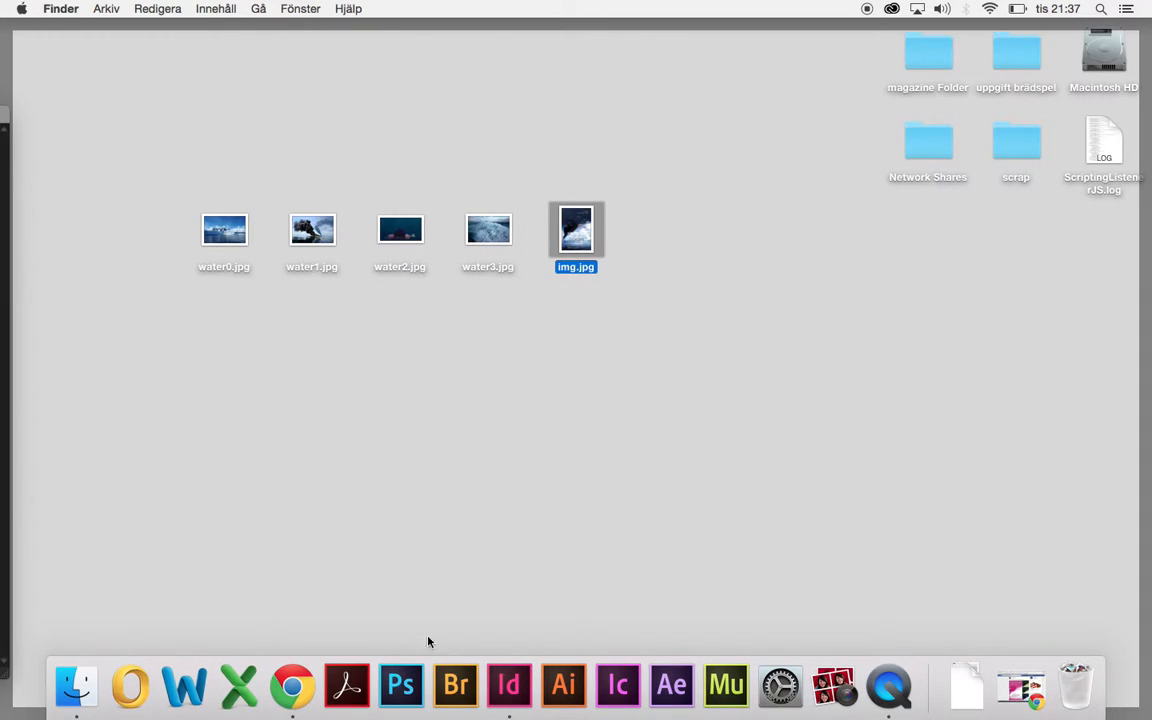
left_click(509, 685)
left_click(828, 532)
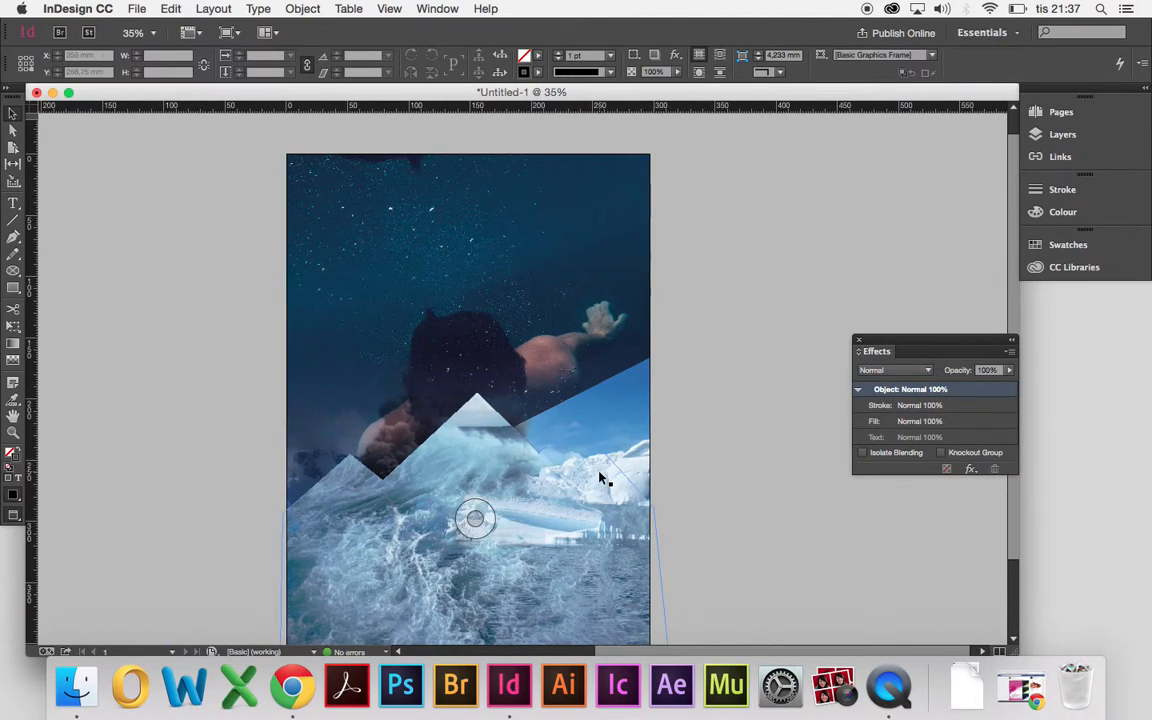
Step: Try vertical Gradient Feather fades in different directions on the mountain shape, undoing each one
left_click(509, 483)
key("shift+g")
left_click_drag(465, 397, 470, 556)
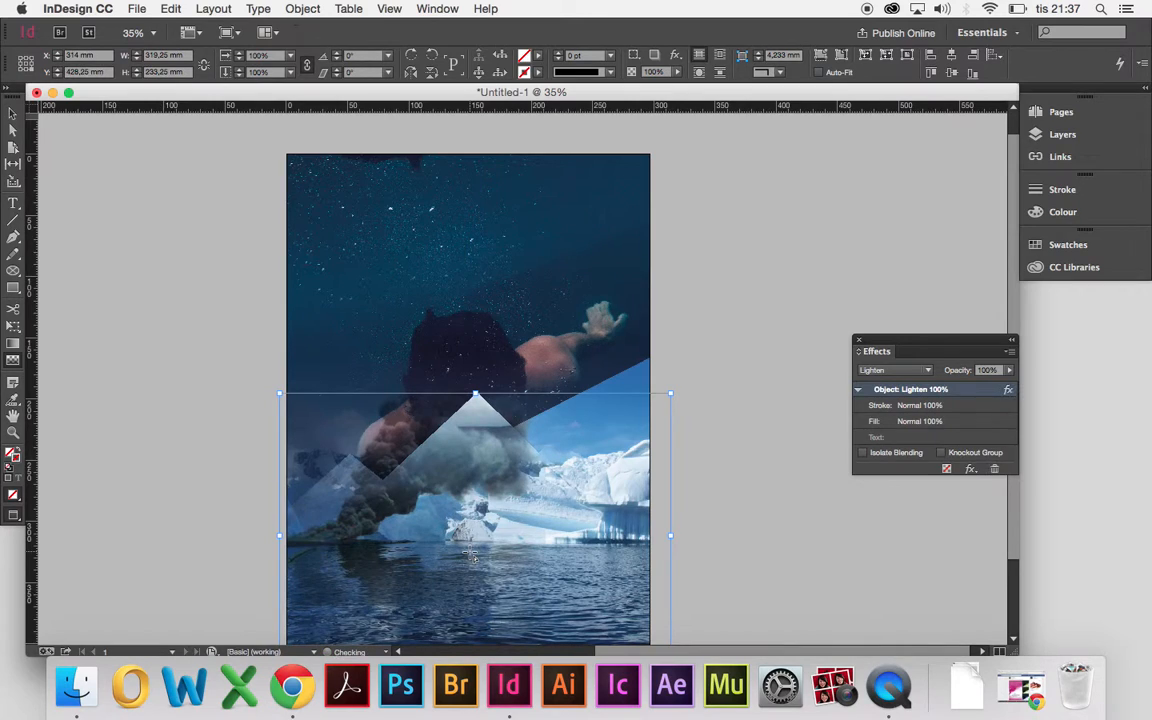
scroll(471, 554, "down", 3)
key("super+z")
left_click_drag(476, 467, 473, 345)
key("super+z")
left_click(470, 379, "super")
left_click_drag(470, 379, 469, 280)
key("super+z")
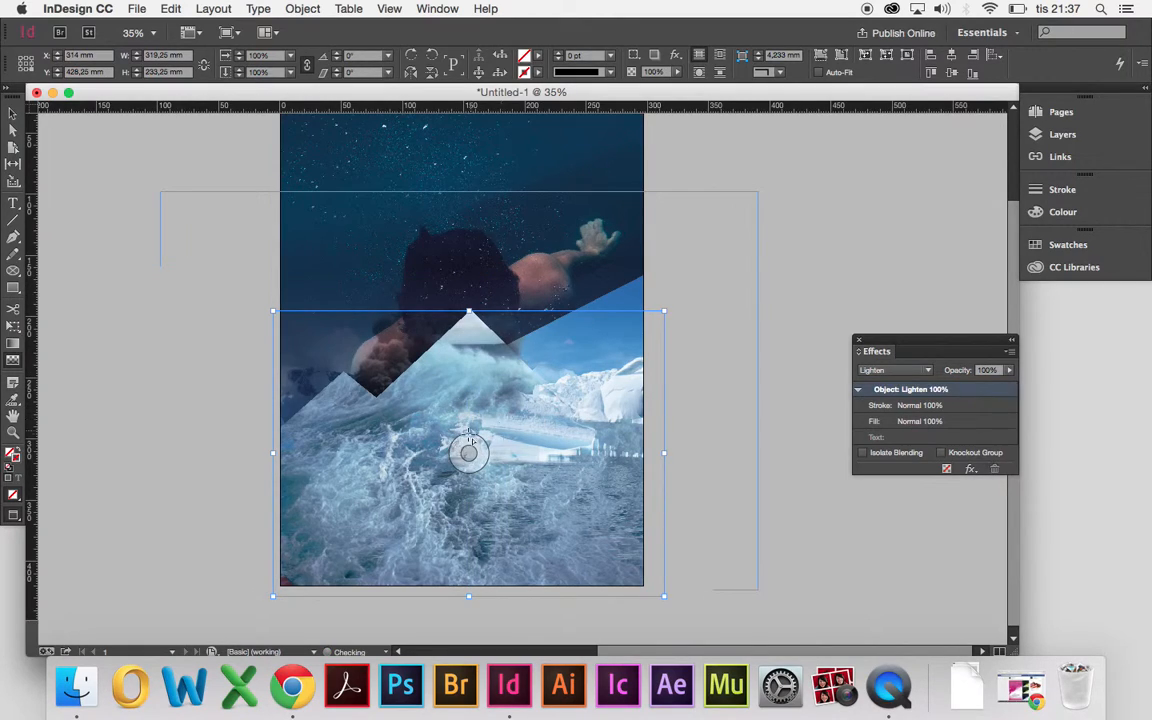
Step: Fade the upper part of the mountain shape with an upward Gradient Feather and clear the selection
left_click_drag(469, 452, 465, 216)
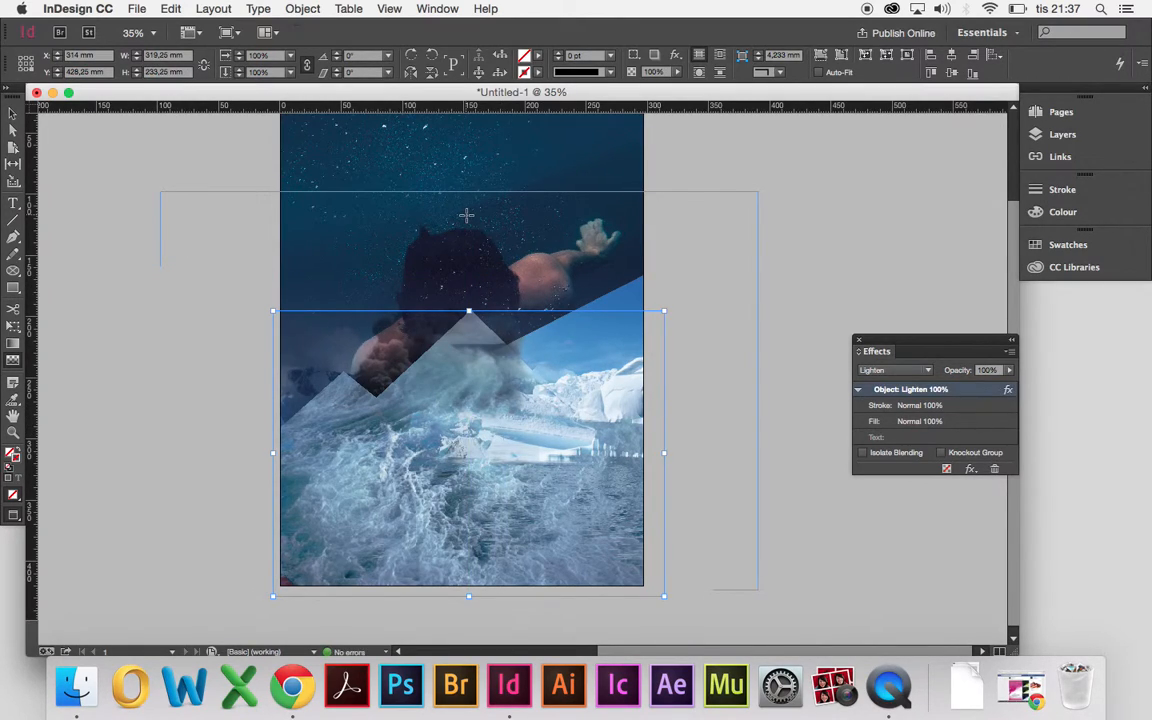
key("super+z")
left_click_drag(450, 420, 440, 240)
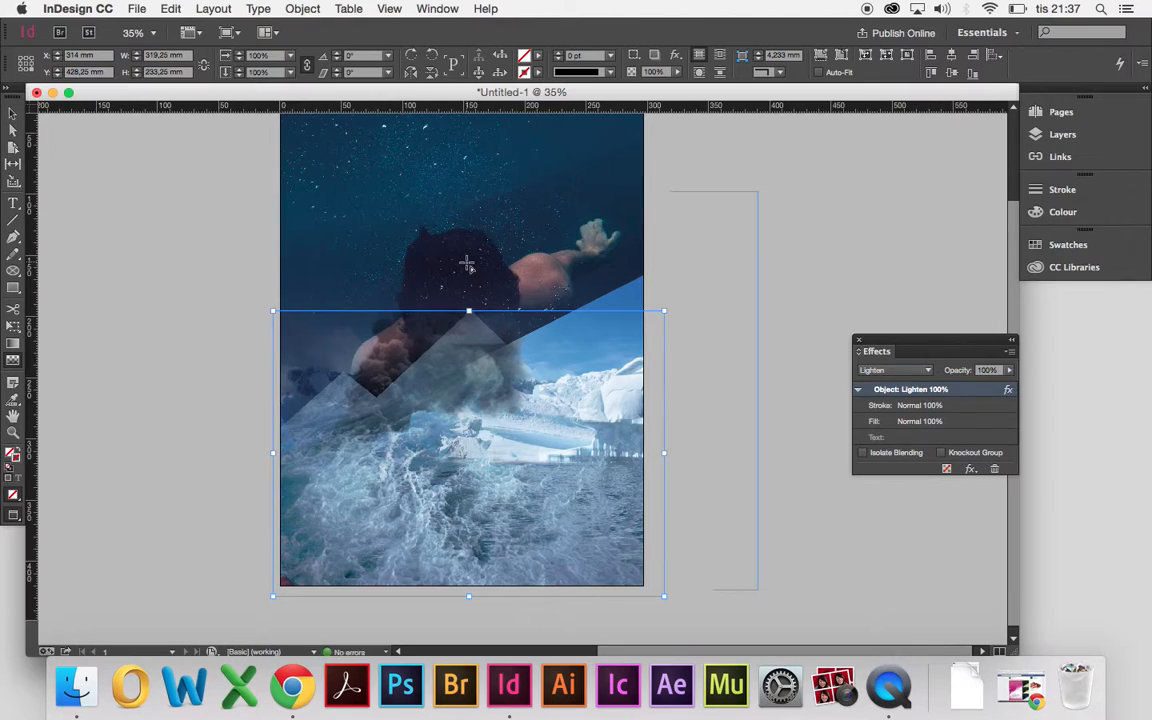
left_click(823, 446)
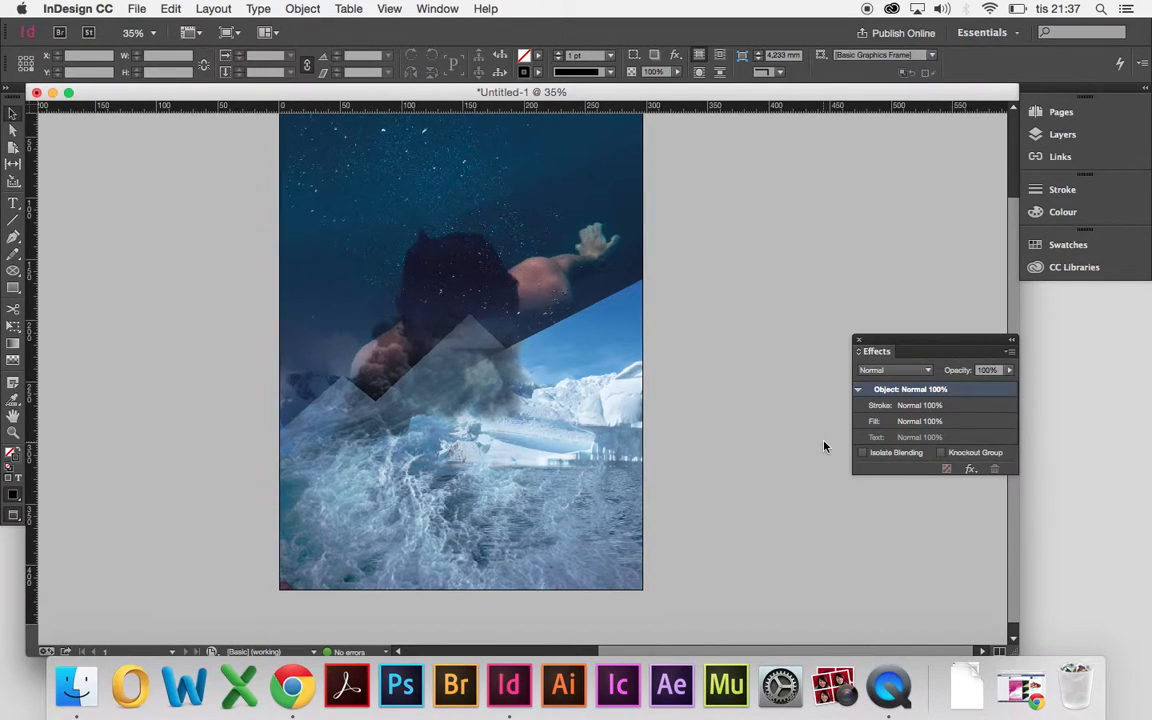
Step: Try new Gradient Feather directions on the rotated swimmer image, undo each one, and clear the selection
scroll(823, 446, "up", 3)
scroll(823, 446, "left", 2)
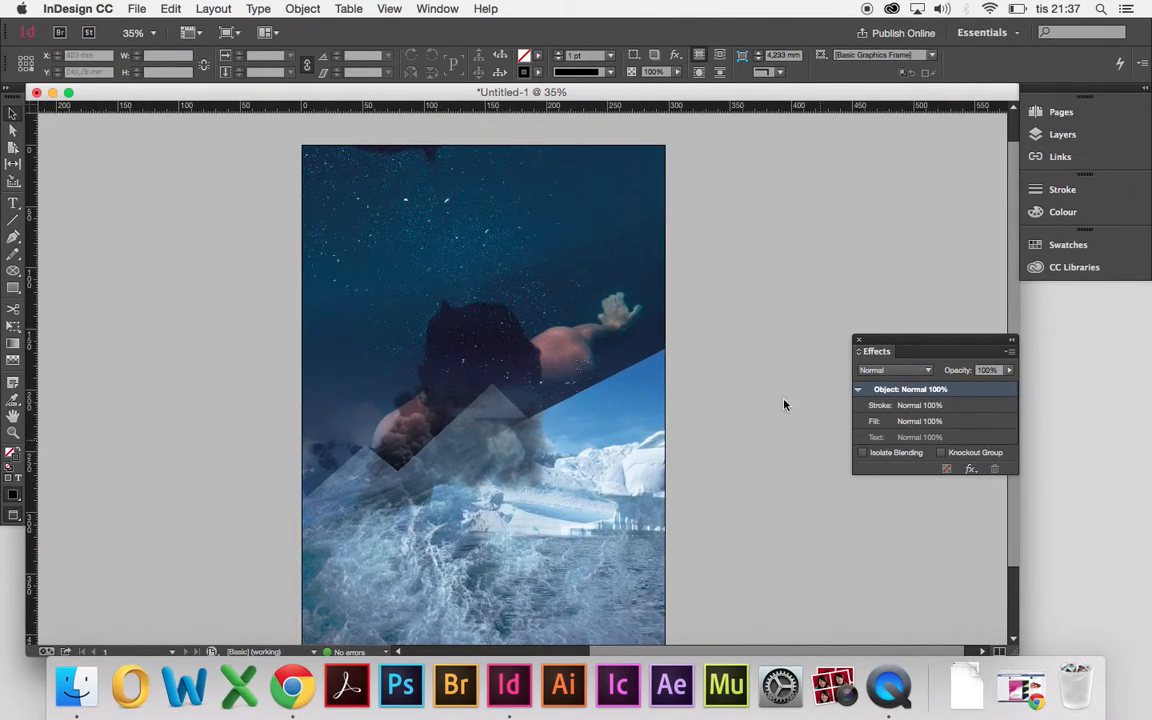
left_click(630, 346)
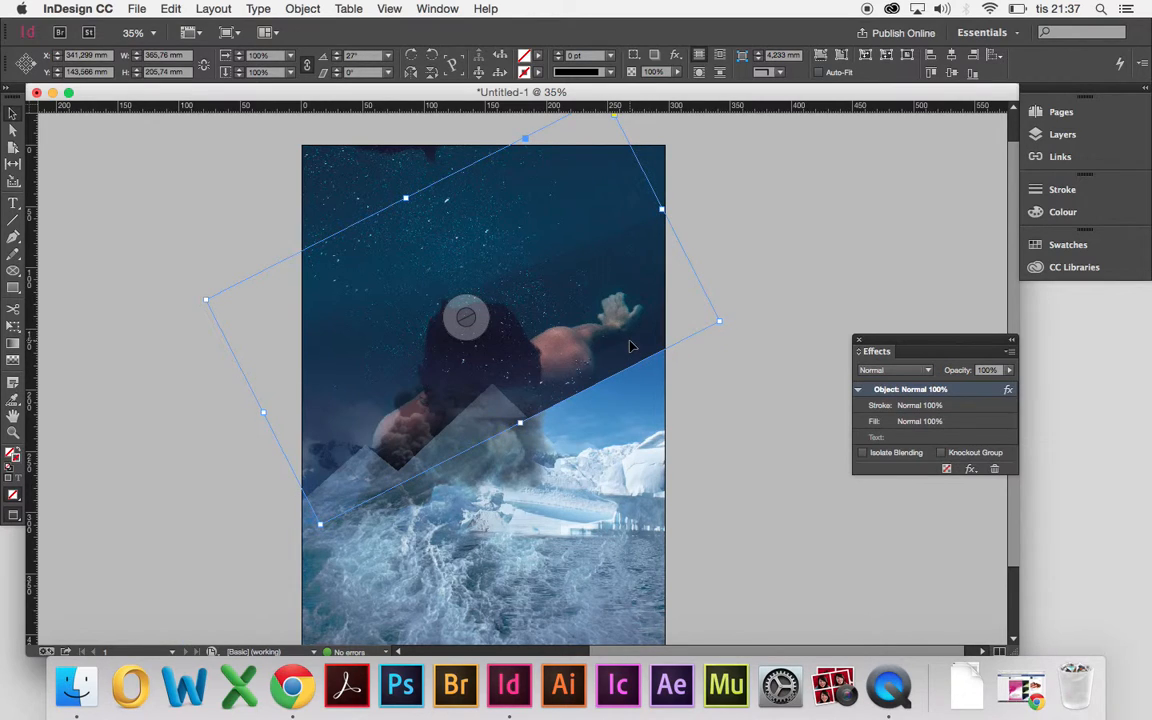
left_click_drag(604, 383, 611, 462)
key("super+z")
left_click(578, 342, "super")
key("super+z")
left_click_drag(569, 336, 684, 451)
key("super+z")
left_click_drag(492, 352, 618, 521)
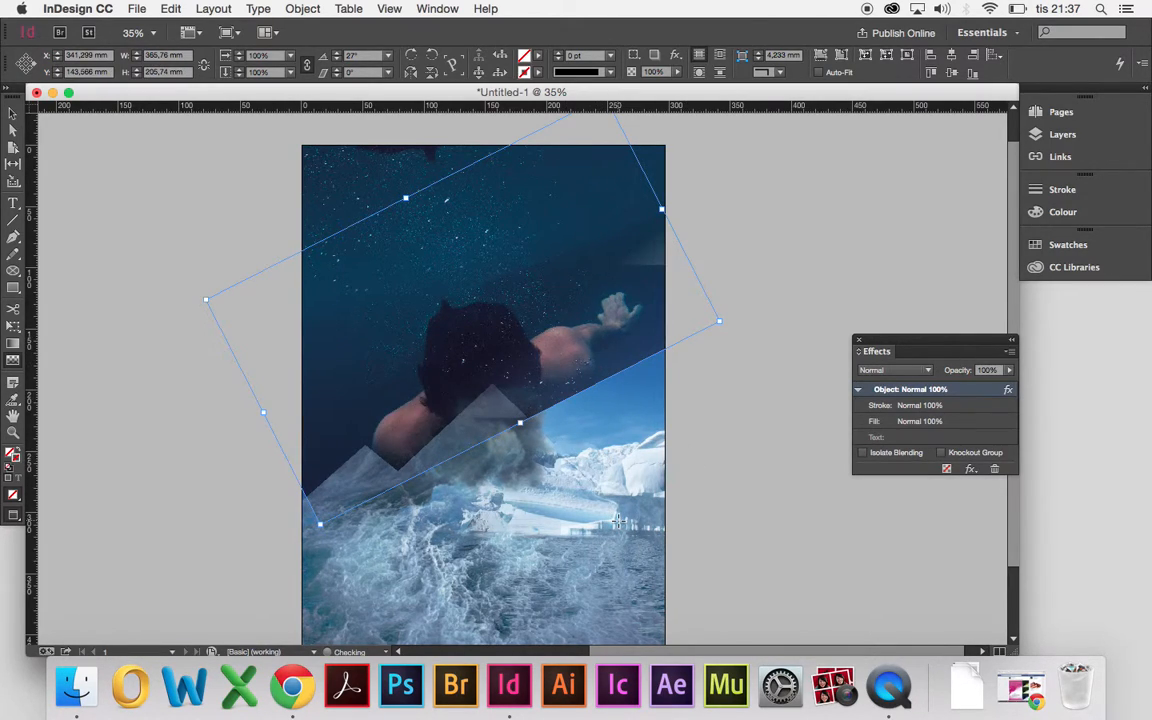
key("super+z")
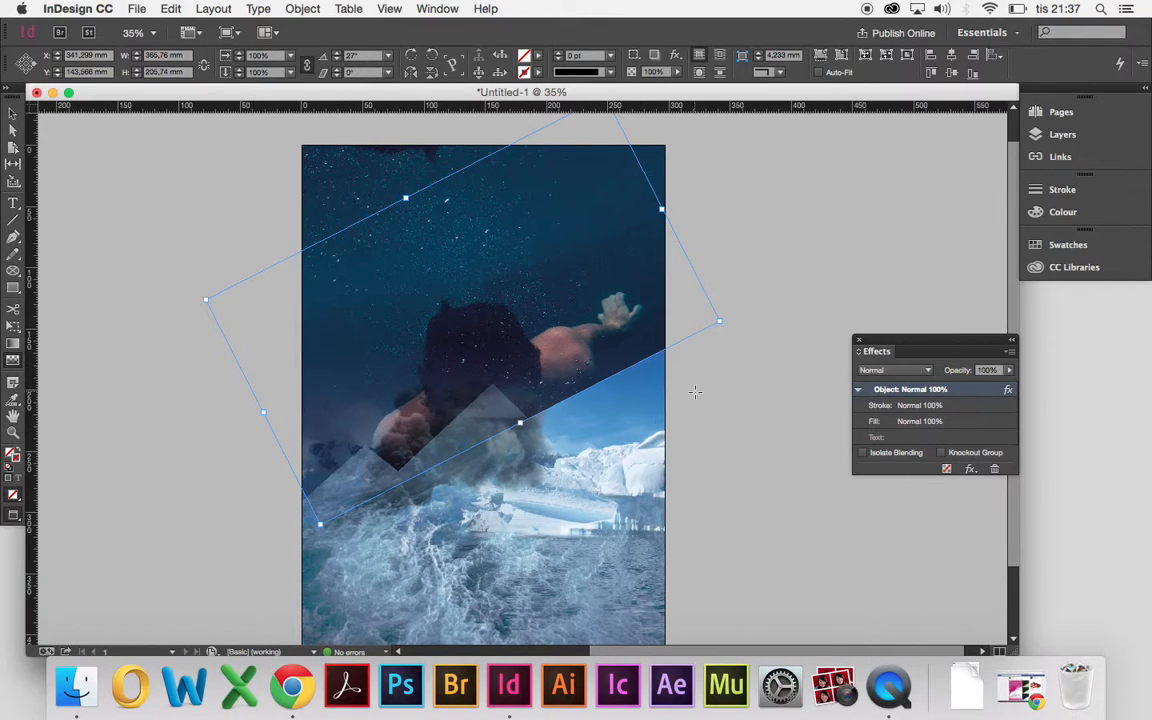
scroll(695, 392, "down", 5)
key("v")
left_click(740, 393)
left_click(843, 503)
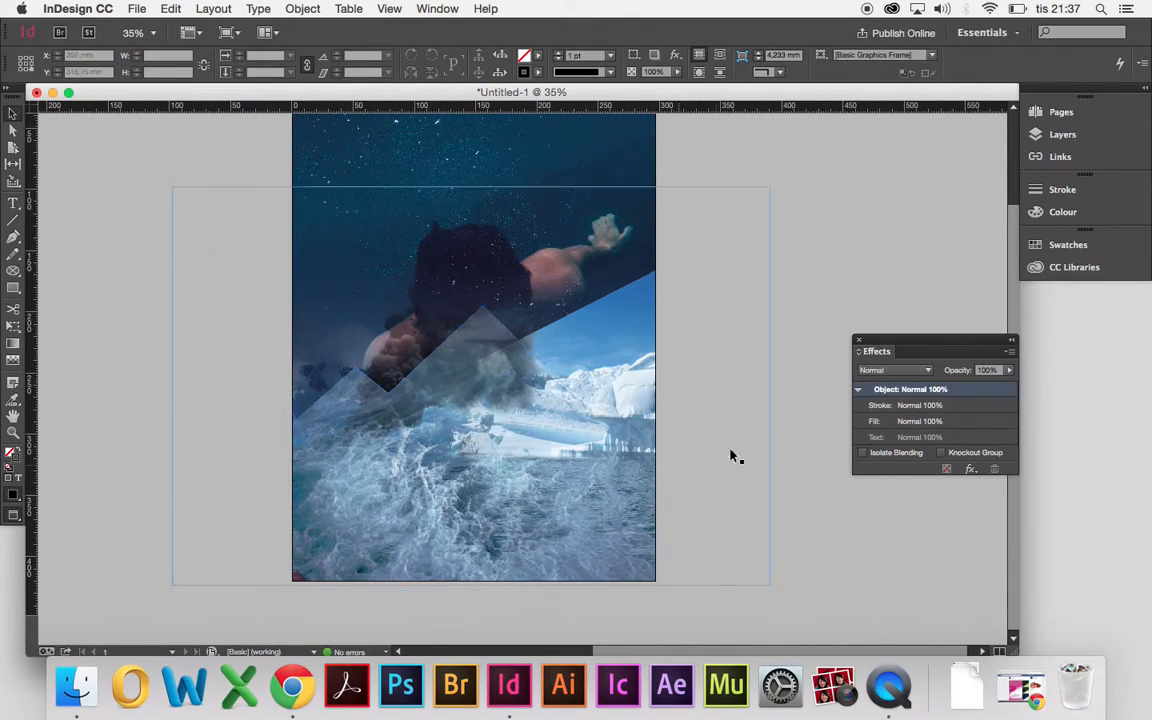
scroll(840, 284, "up", 4)
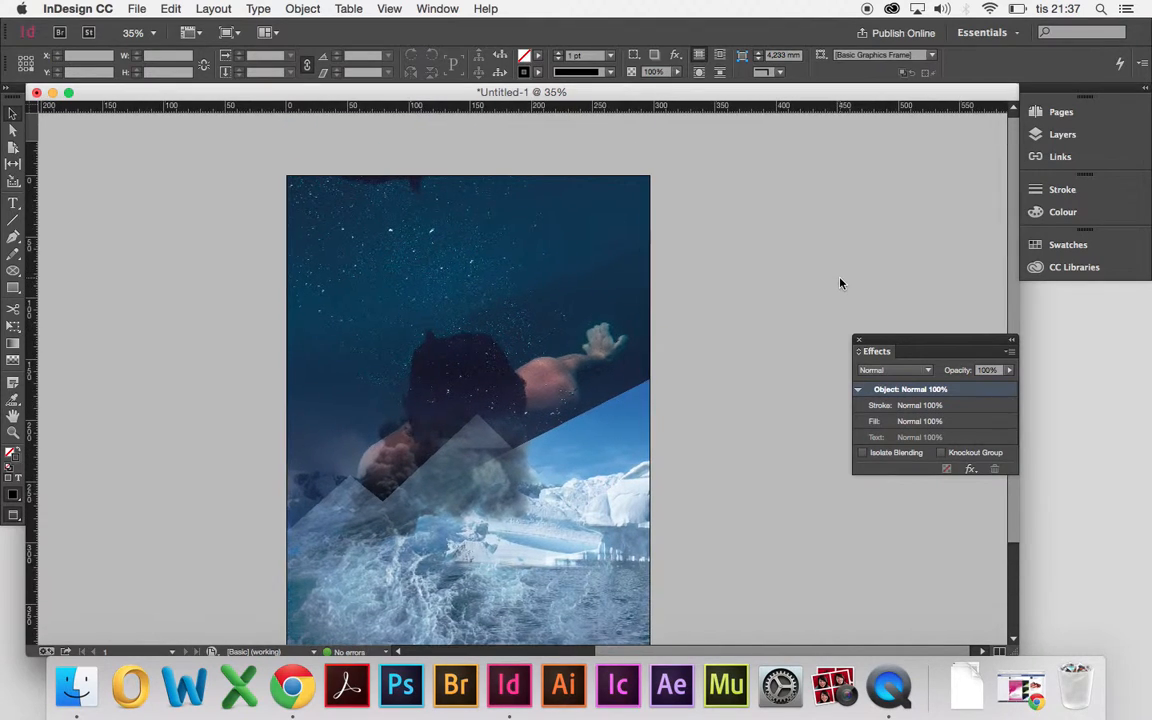
scroll(840, 284, "down", 2)
scroll(840, 284, "up", 2)
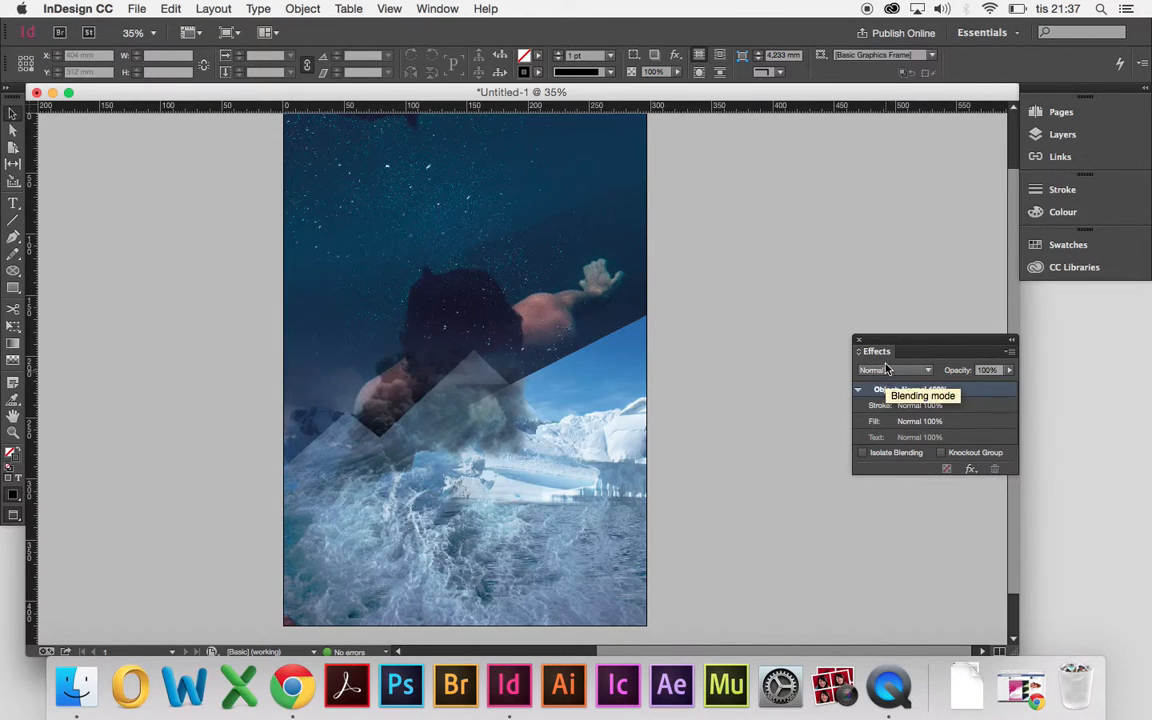
left_click(707, 336)
left_click(818, 285)
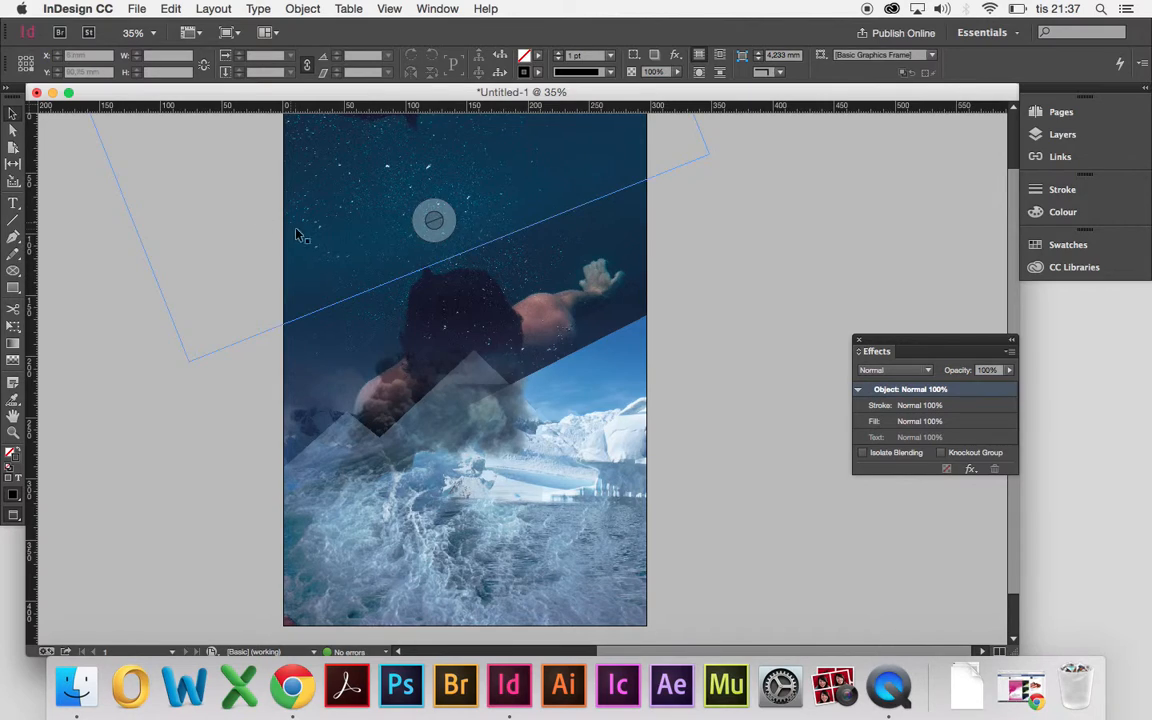
Step: Copy the mountain shape's zigzag ridge points, paste them as a separate path, and move it up into the sky across the page width
left_click(347, 415)
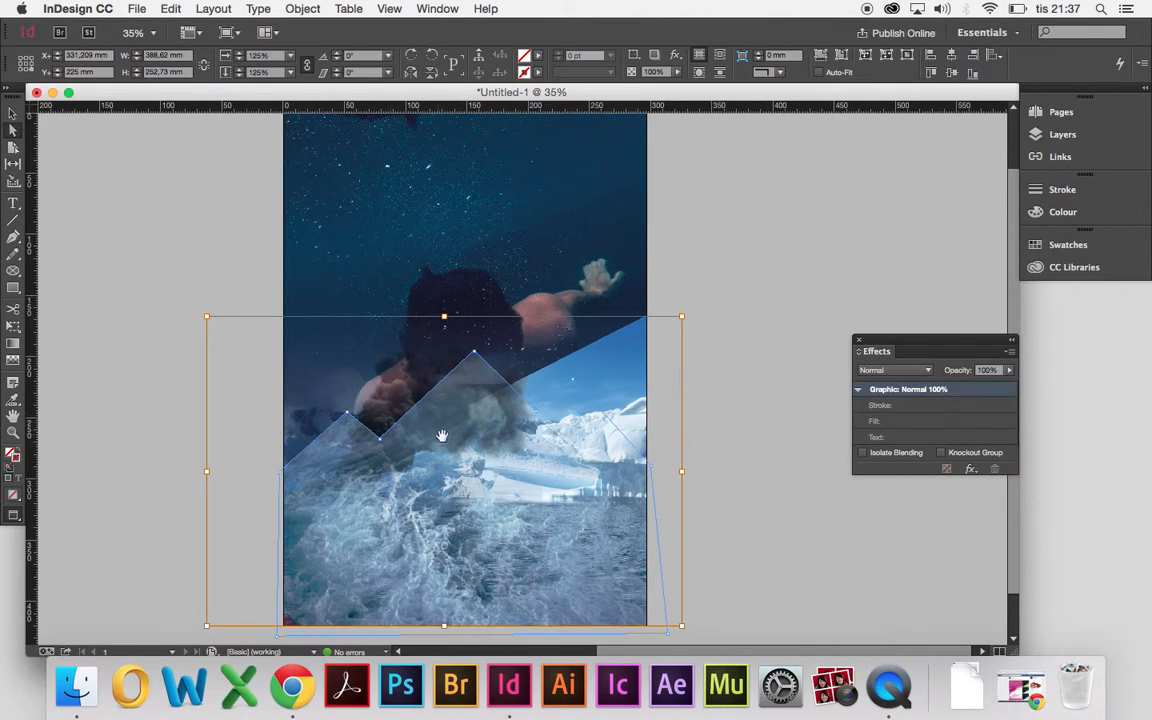
left_click(347, 413)
left_click(382, 441)
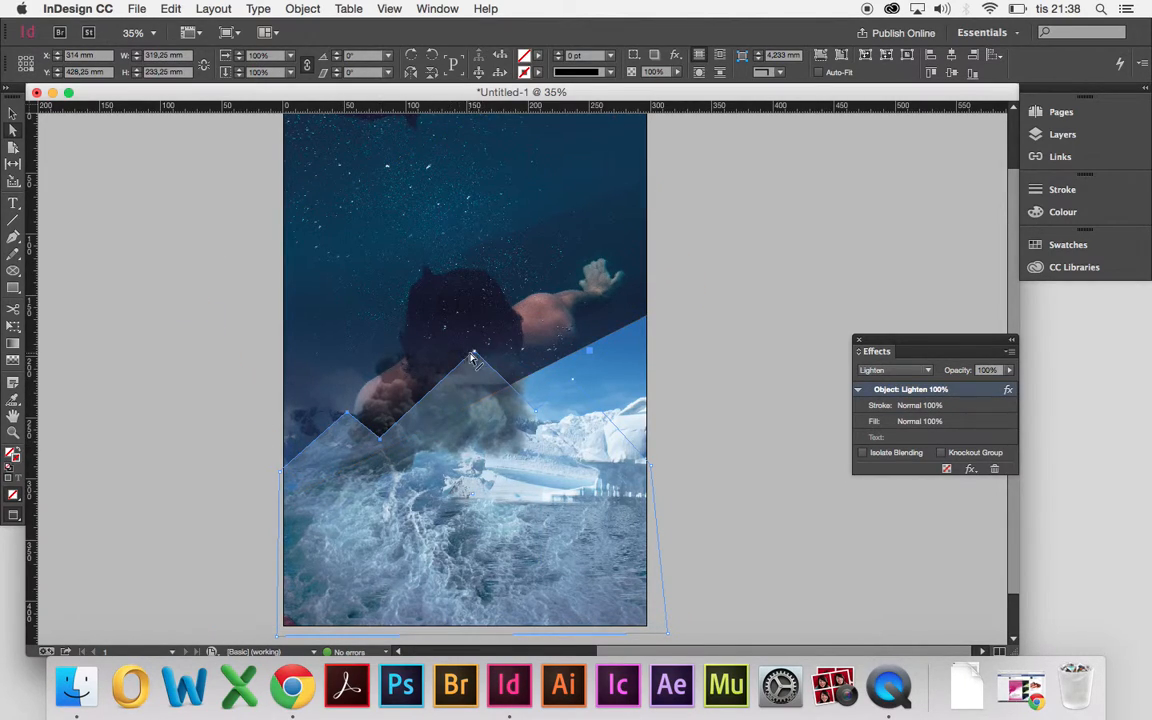
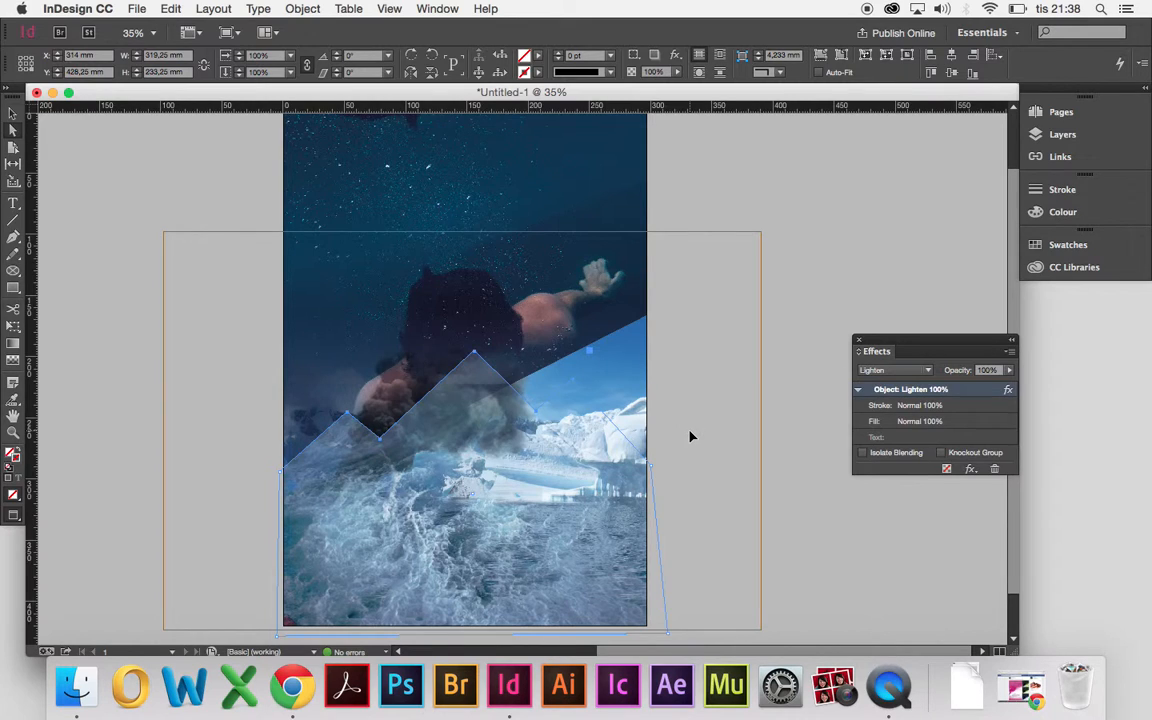
left_click(551, 349)
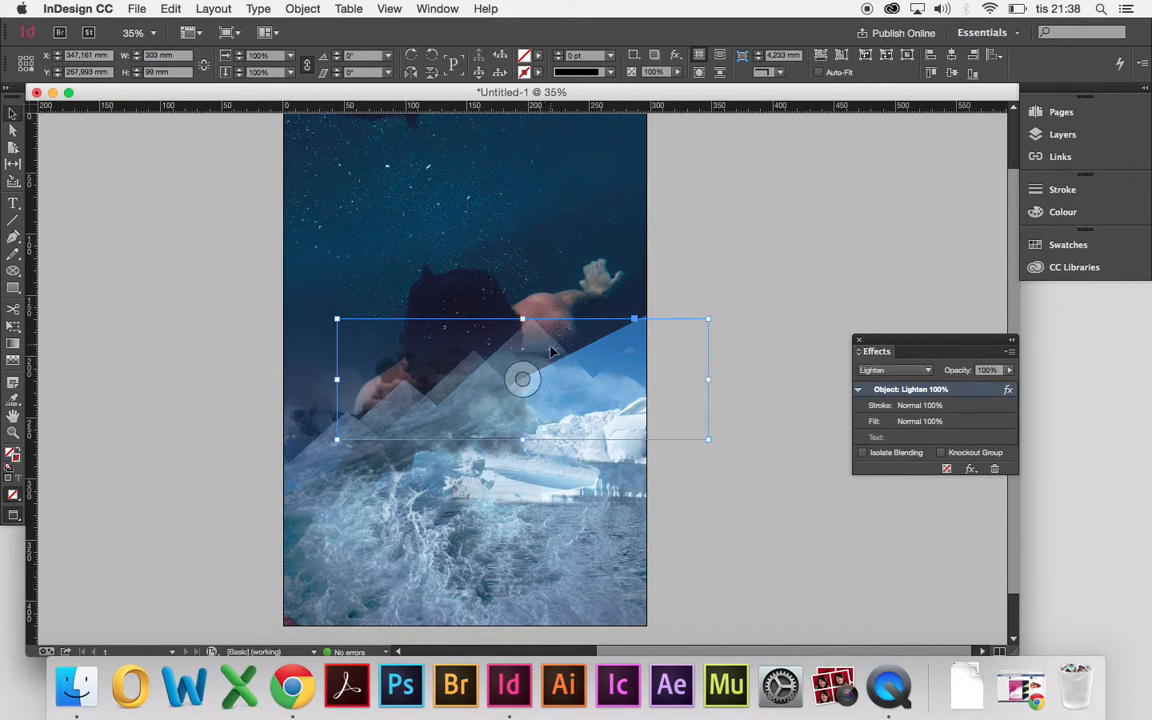
left_click_drag(548, 354, 490, 207)
Step: Delete the wave image contained in the copied ridge path, keeping only the path
key("a")
left_click(543, 260)
key("BackSpace")
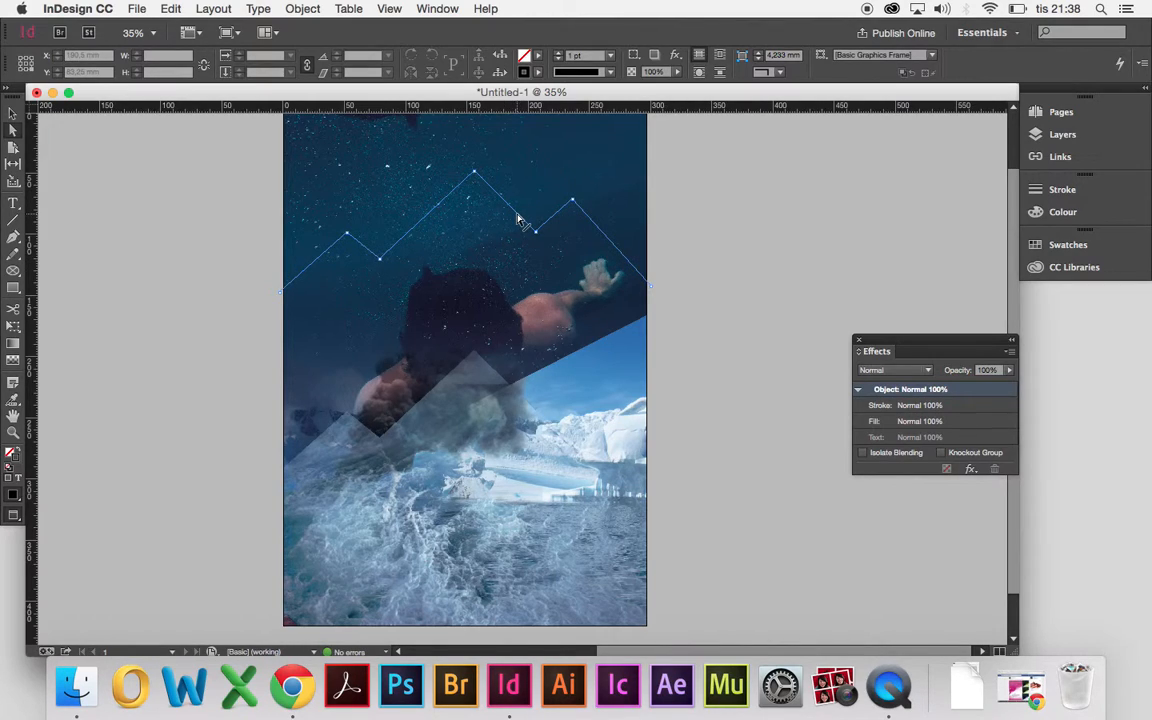
Step: Give the copied ridge path a 4 pt stroke in the Japanese Dots style
key("v")
left_click(517, 218)
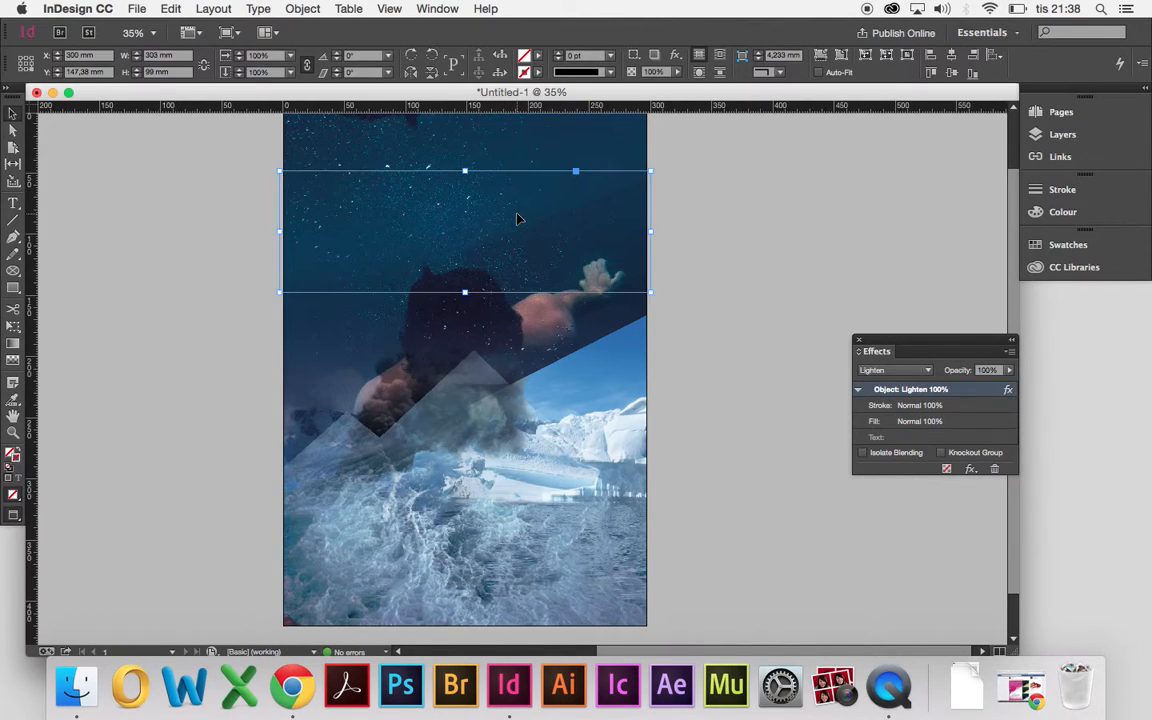
left_click(562, 57)
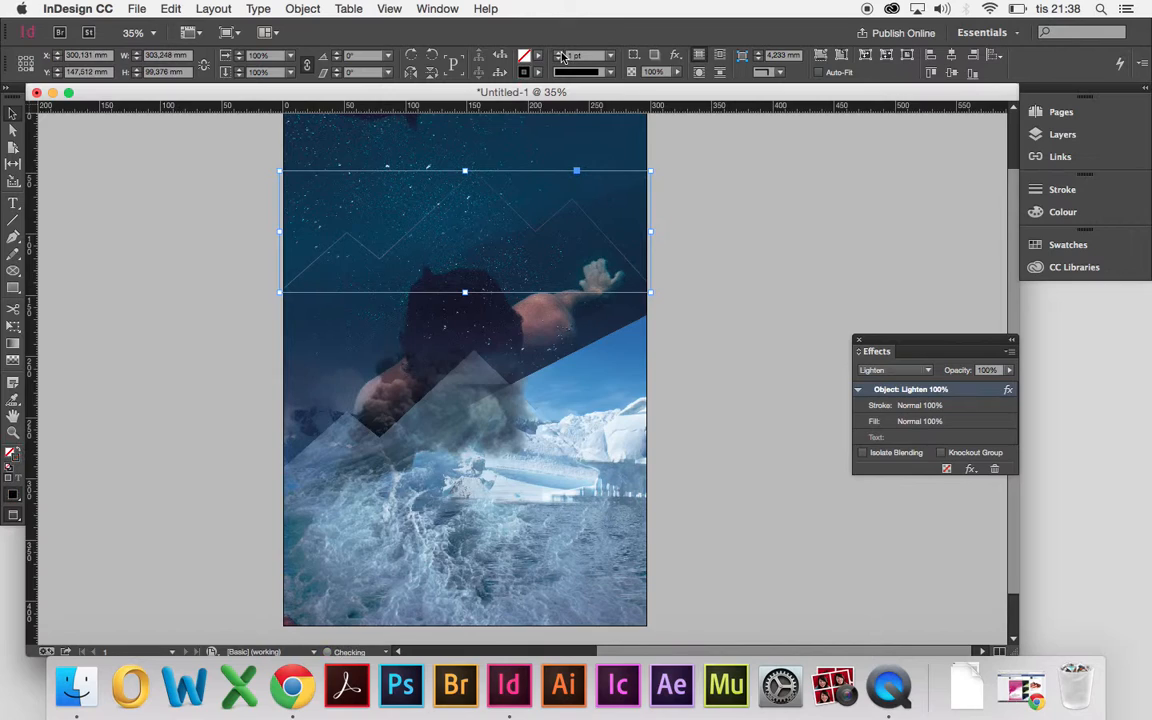
left_click(562, 57)
left_click(562, 57)
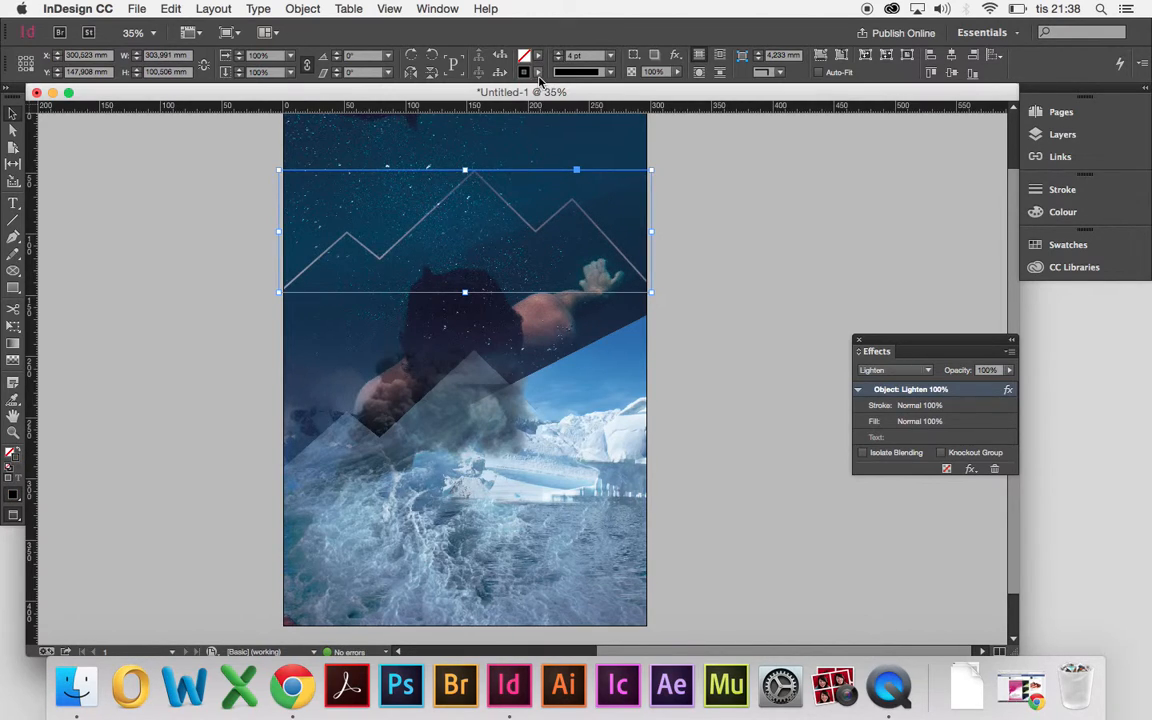
left_click(609, 72)
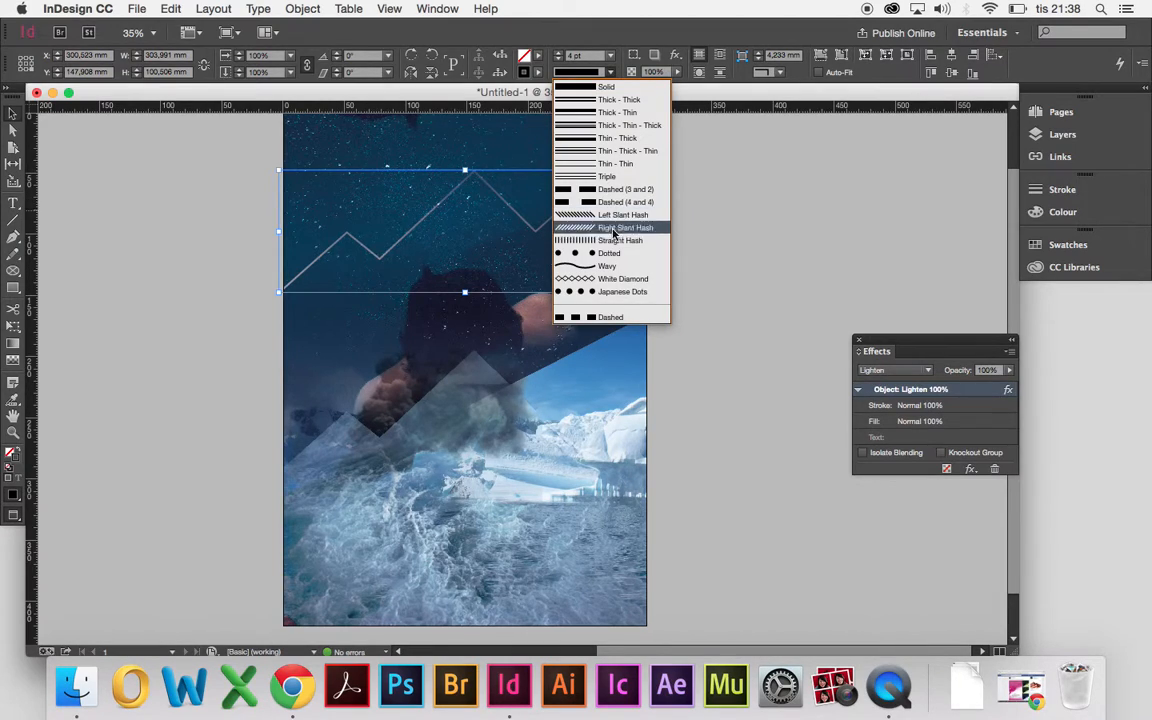
left_click(623, 291)
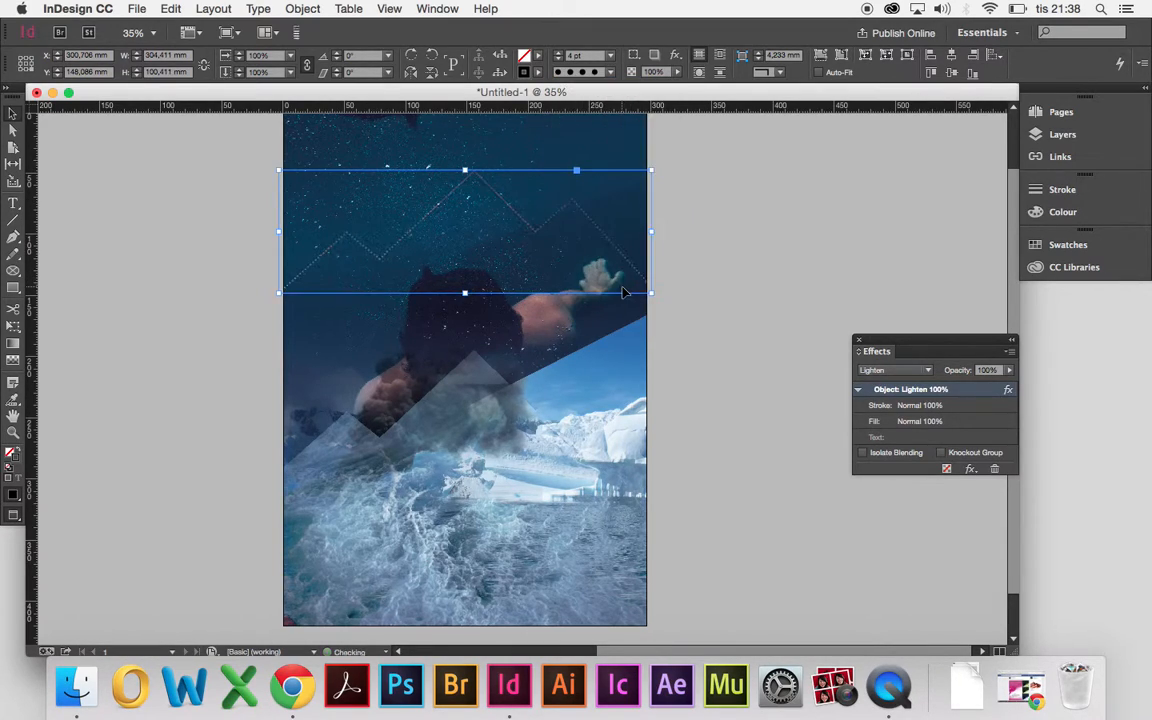
Step: Increase the dotted ridge line's stroke weight to 6 pt, colour the stroke [Paper], and clear the selection
left_click(558, 53)
left_click(558, 53)
left_click(541, 72)
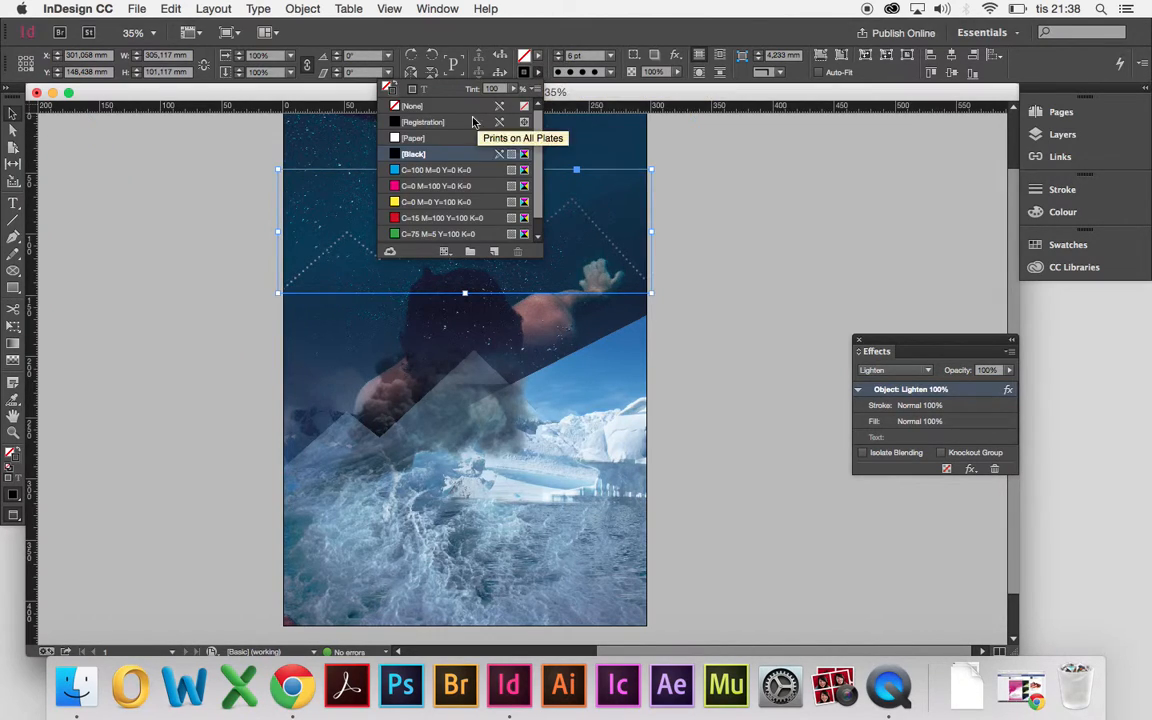
left_click(440, 138)
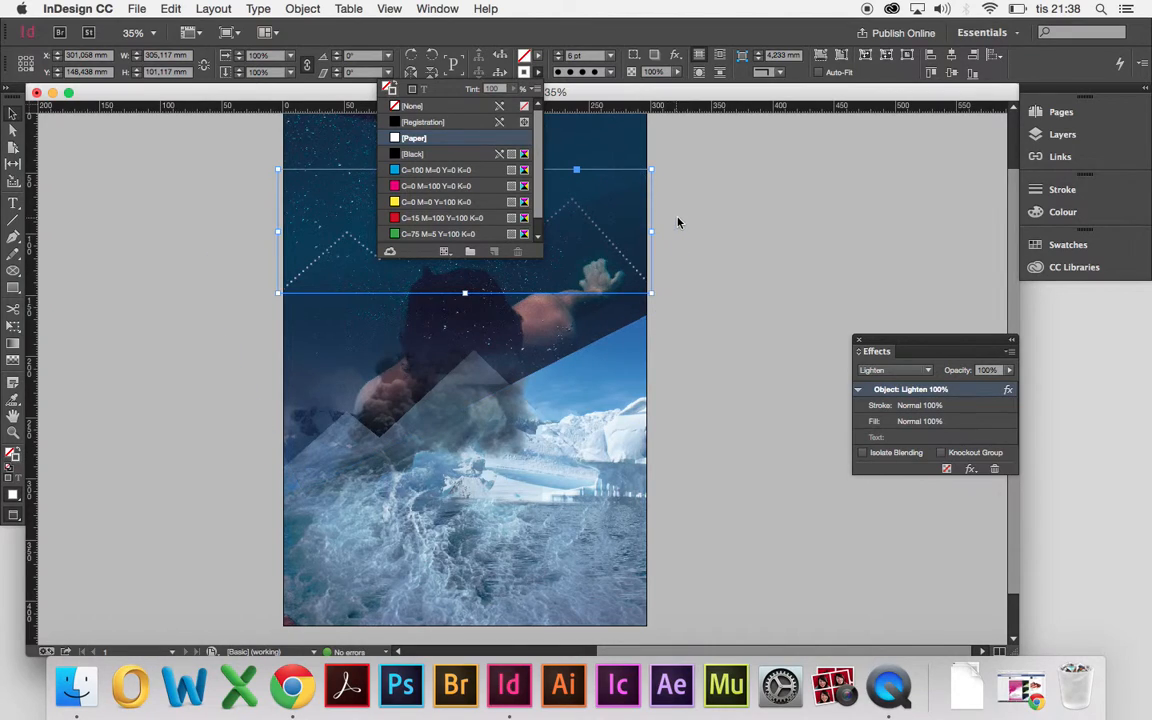
left_click(811, 319)
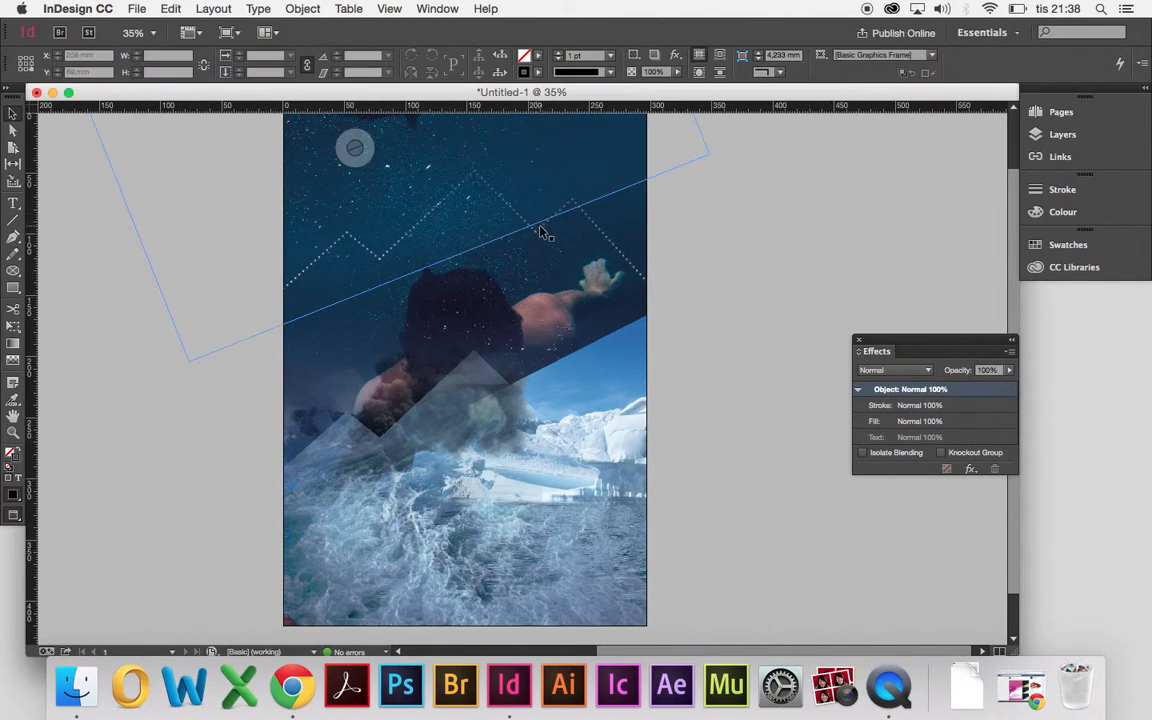
Step: Move the dotted ridge line down to Y 164 mm and scale it proportionally to about 229 × 76 mm
left_click_drag(538, 240, 541, 254)
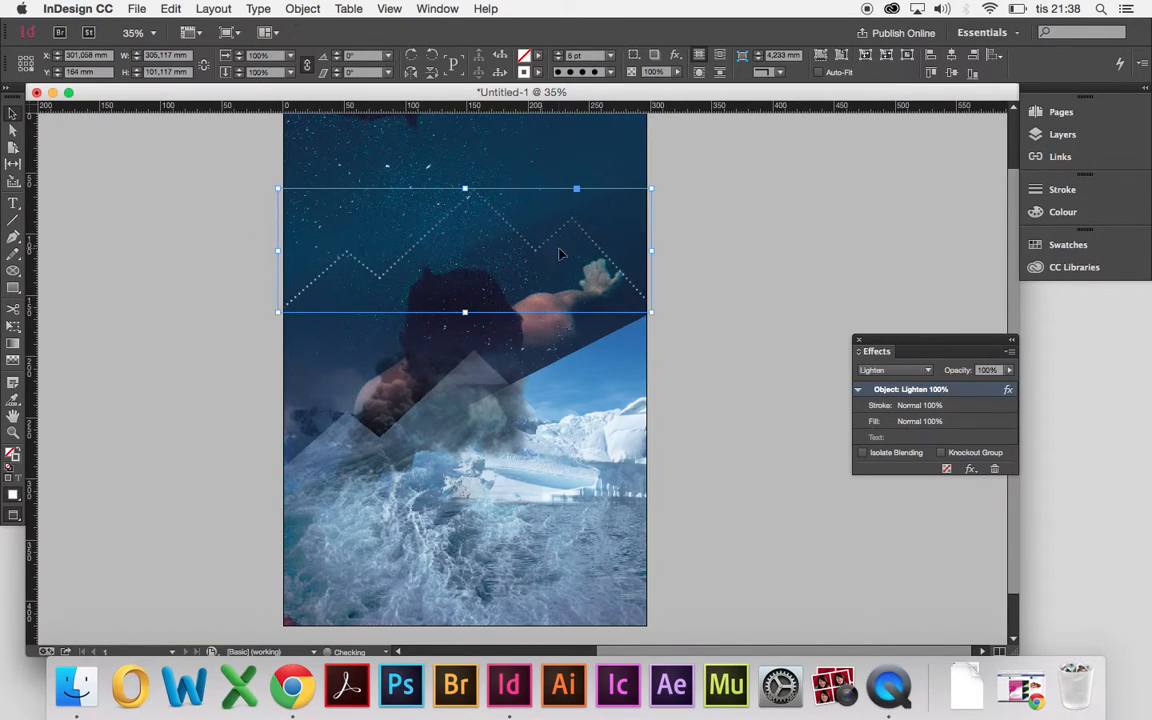
left_click(291, 73)
left_click(286, 205)
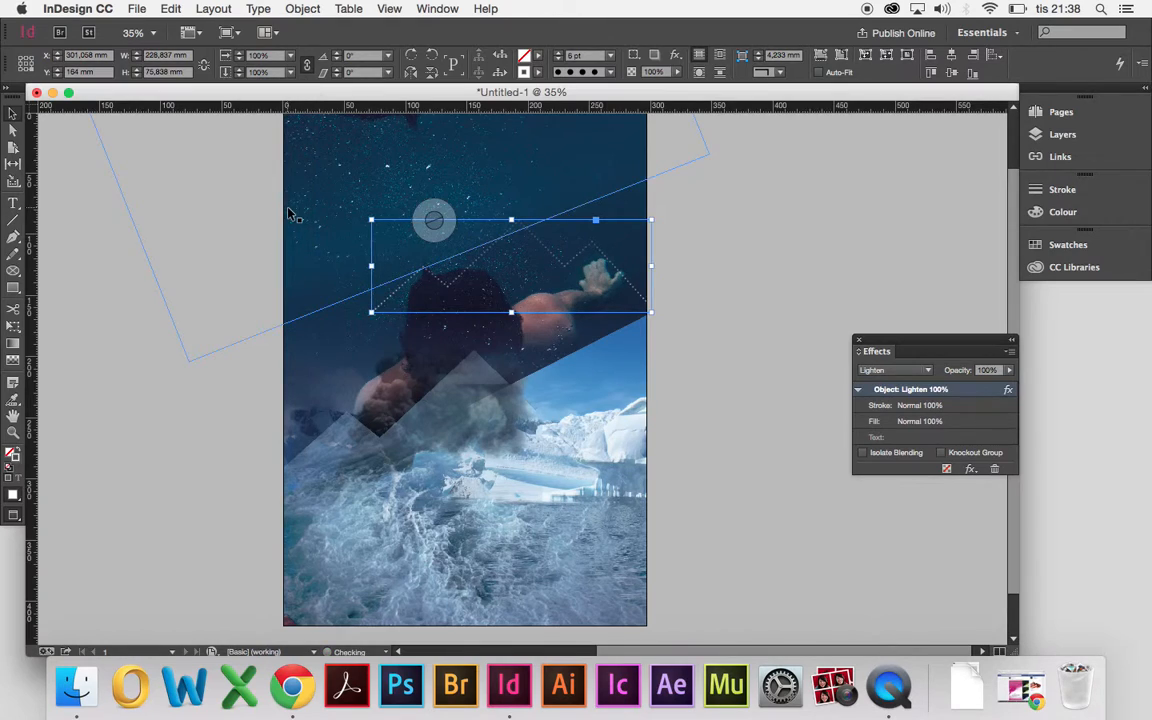
Step: Undo the last scaling of the dotted zigzag line and scale it to 90% instead
key("super+z")
left_click(290, 73)
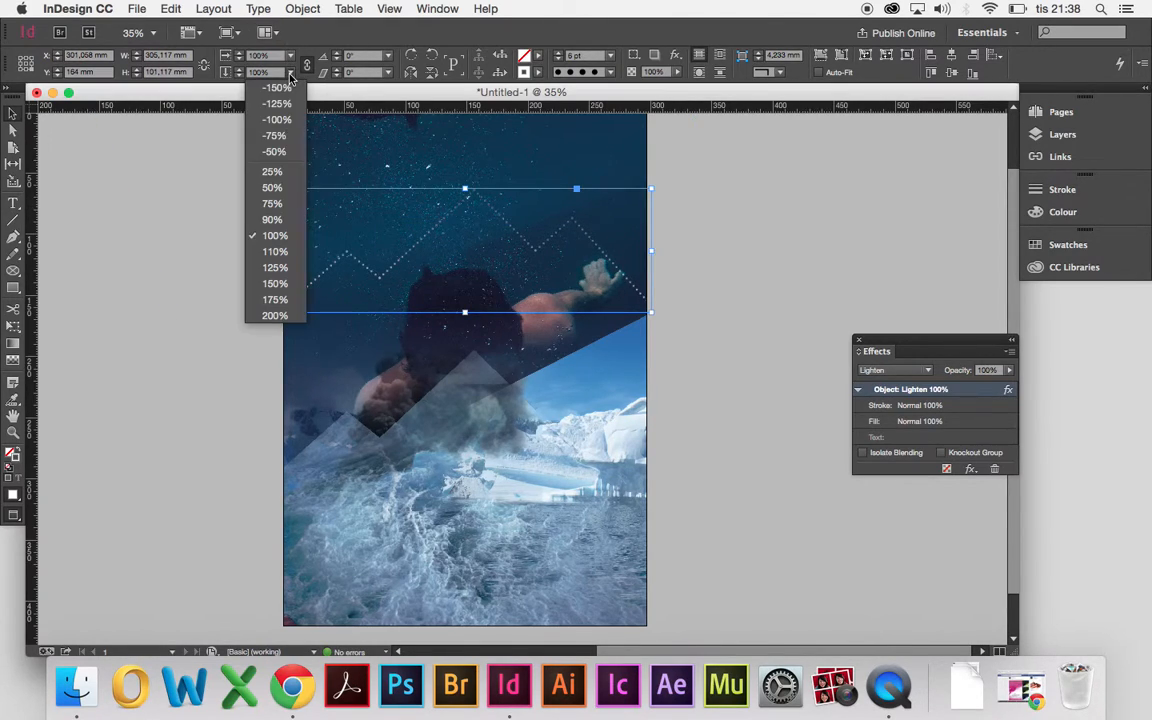
left_click(283, 219)
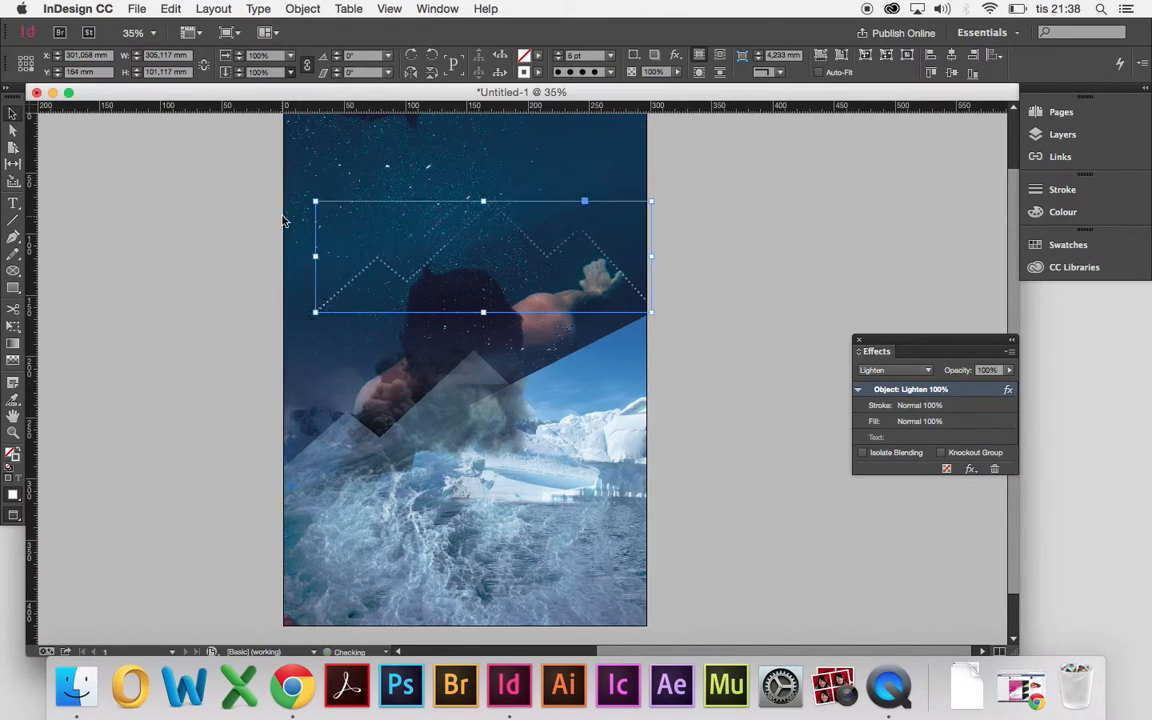
left_click(759, 300)
left_click(787, 290)
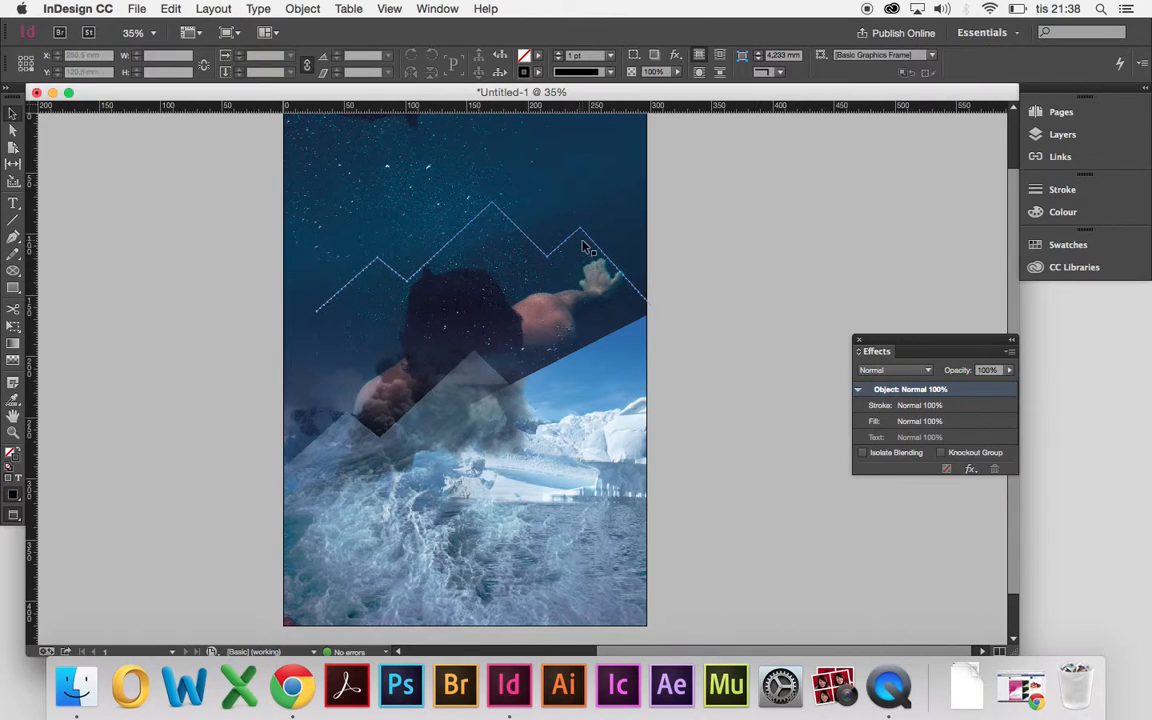
Step: Move the dotted zigzag line sideways to centre it on the page and down across the man's head and shoulders
left_click(590, 243)
left_click_drag(590, 243, 568, 243)
left_click(825, 237)
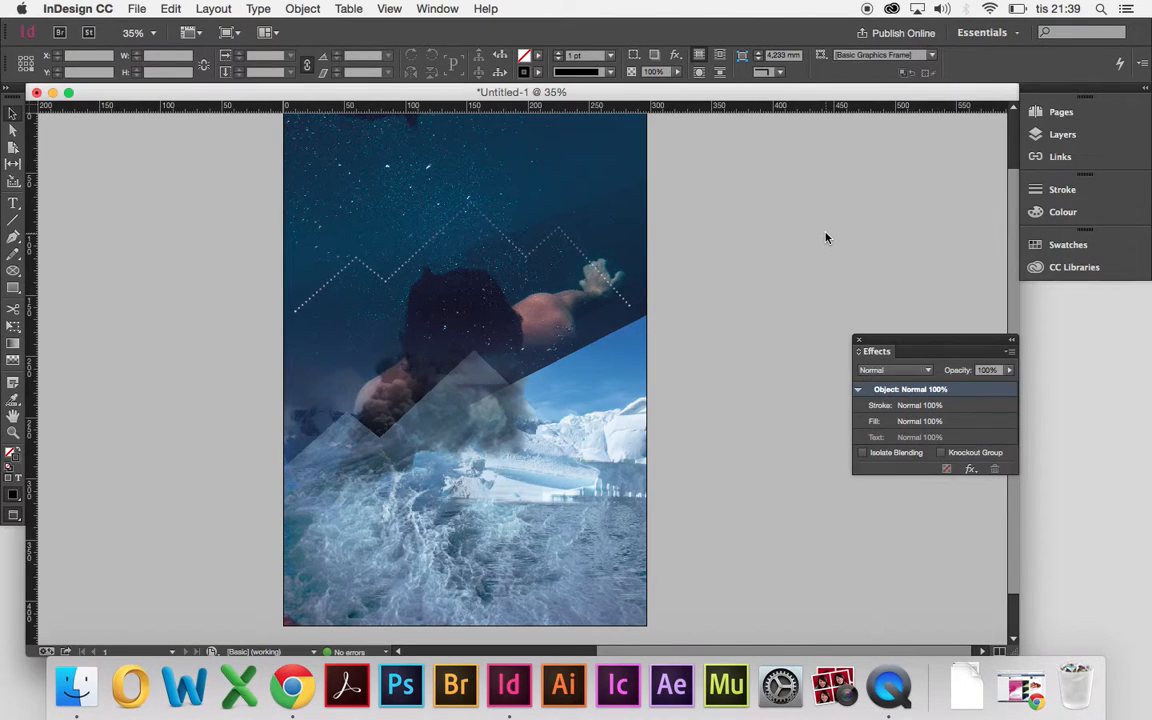
scroll(825, 237, "up", 2)
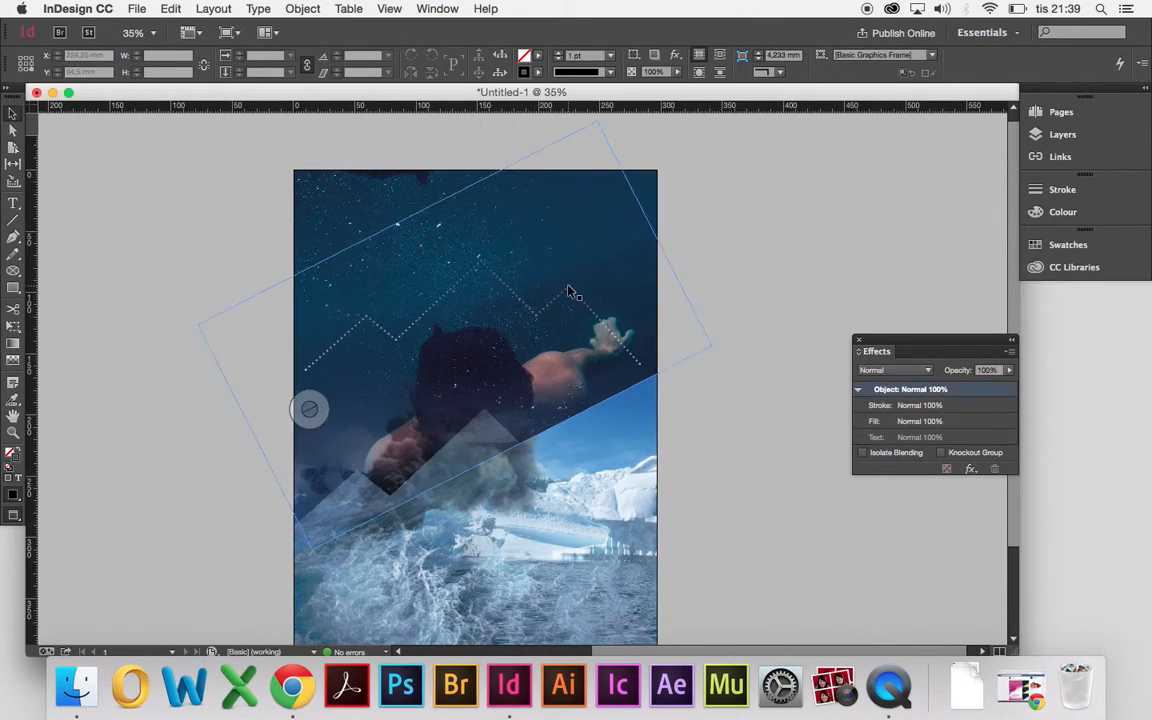
left_click(543, 315)
left_click_drag(543, 315, 540, 386)
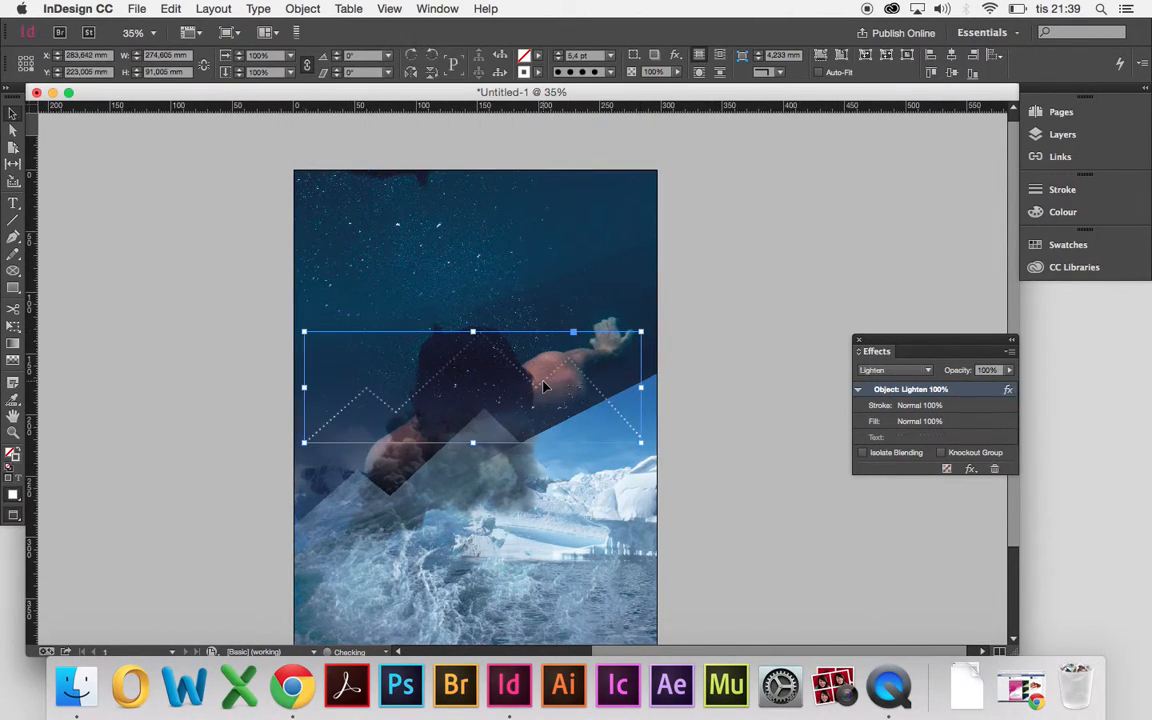
left_click(751, 300)
Step: Try clearing all transparency from the dotted zigzag line
left_click(482, 346)
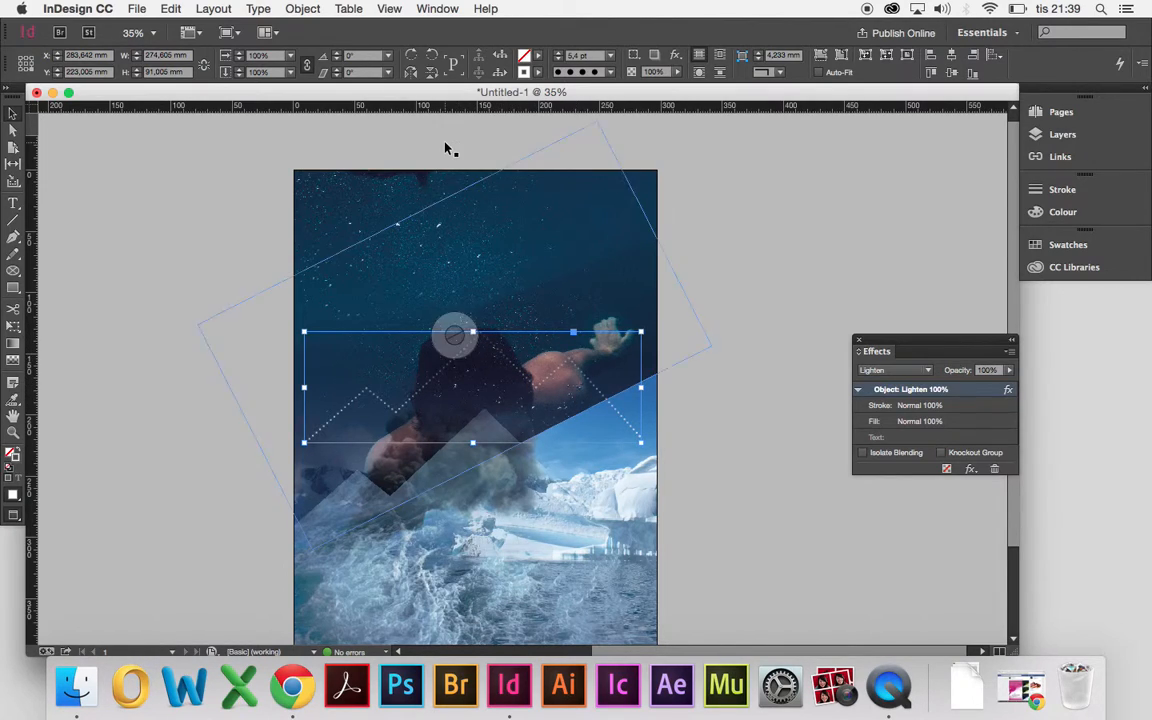
left_click(318, 9)
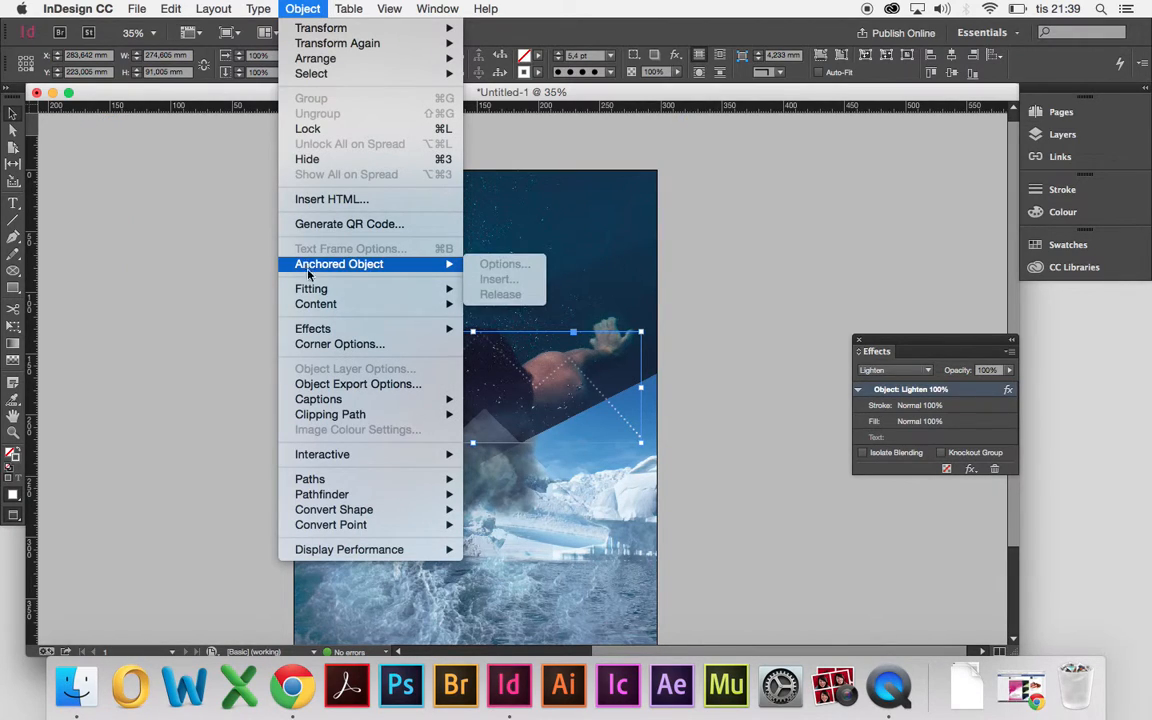
mouse_move(331, 333)
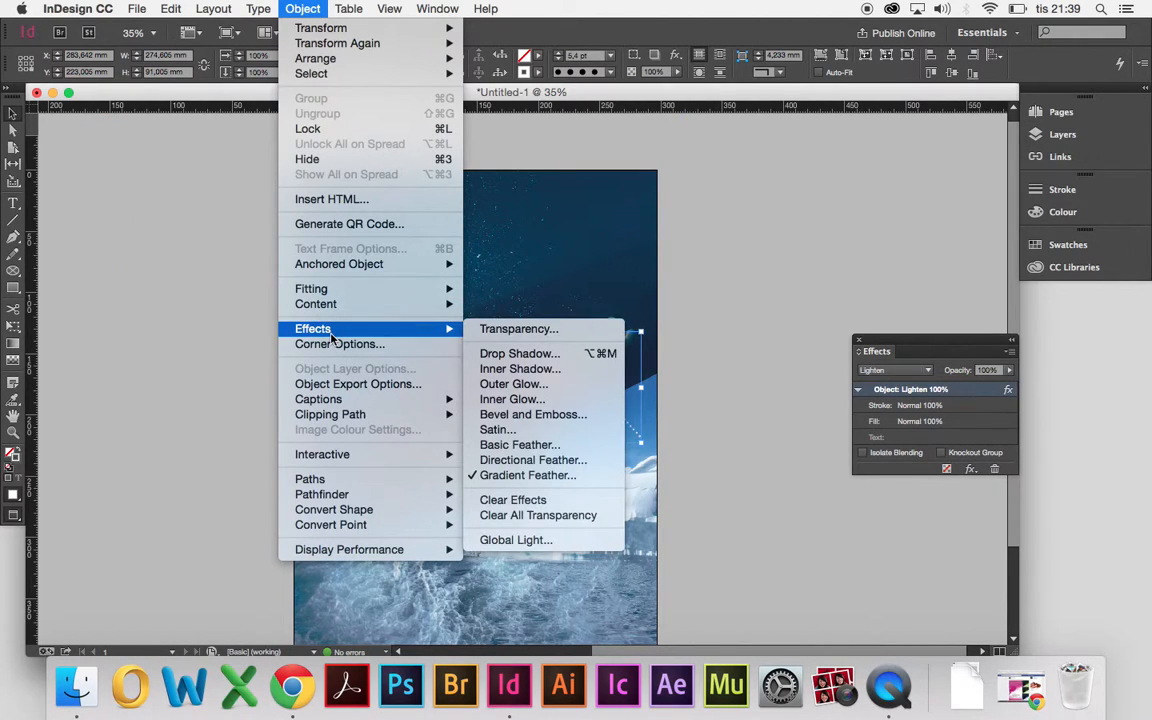
left_click(538, 515)
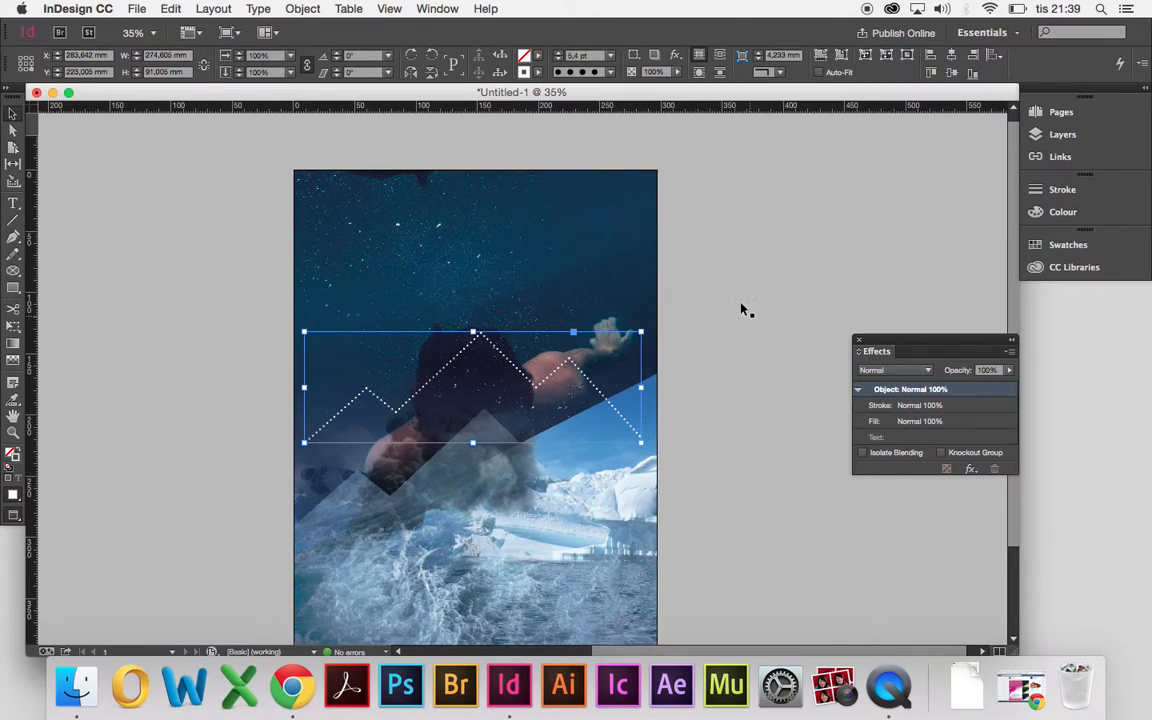
left_click(797, 252)
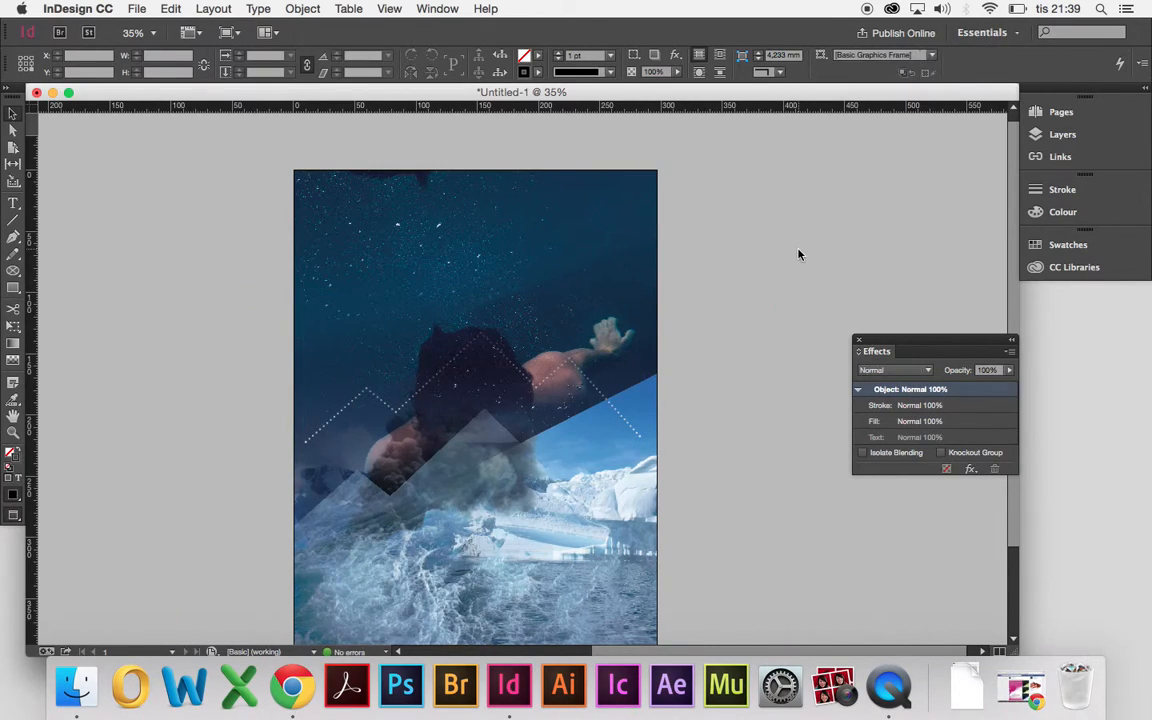
Step: Add a text frame about 94 mm wide and 12 mm high above the man's head, containing the word "Copenhagen"
scroll(798, 254, "down", 3)
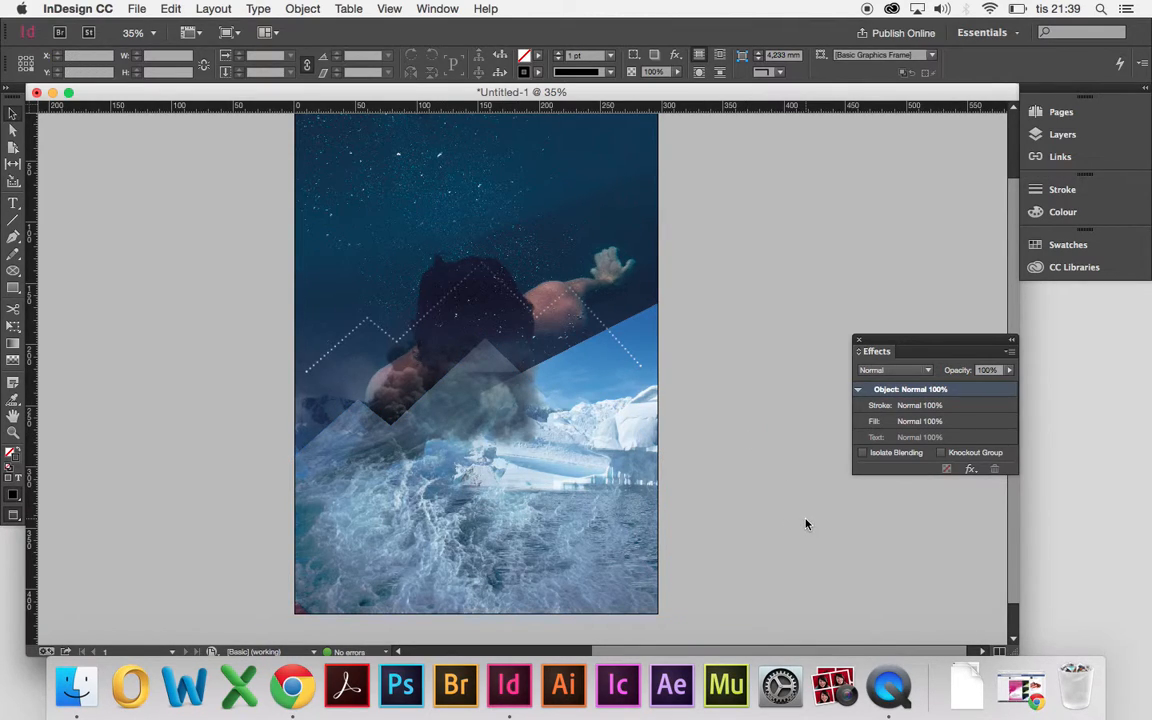
key("z")
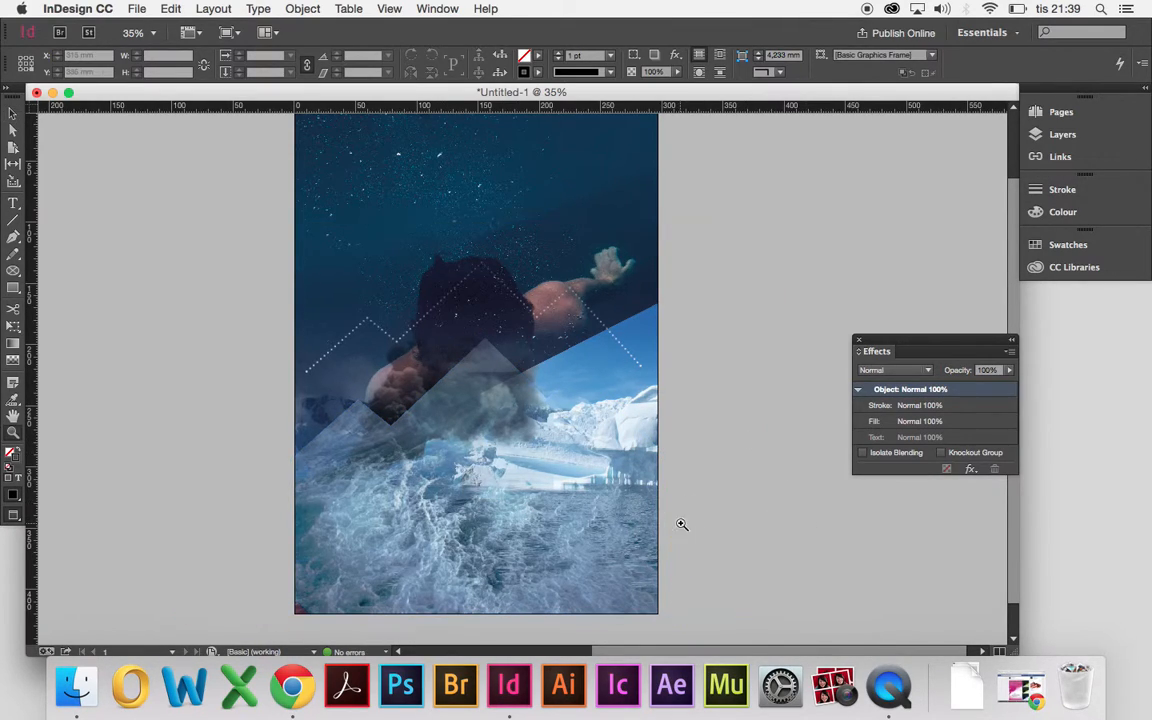
left_click(524, 452)
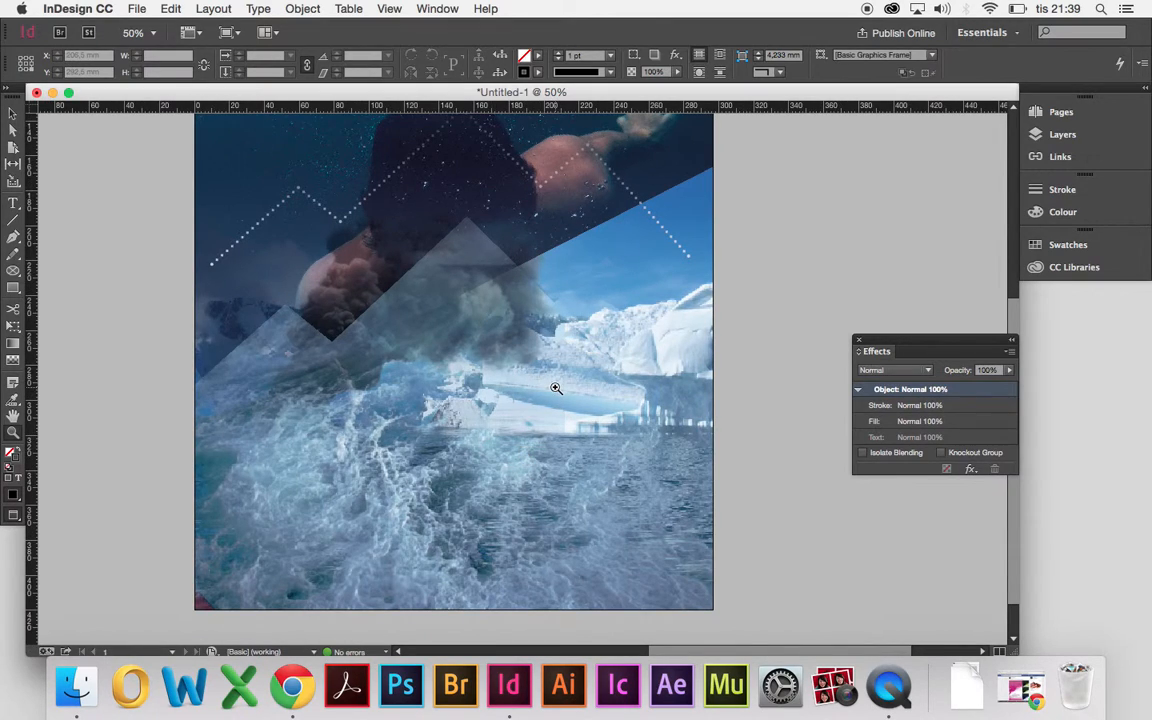
scroll(556, 388, "up", 3)
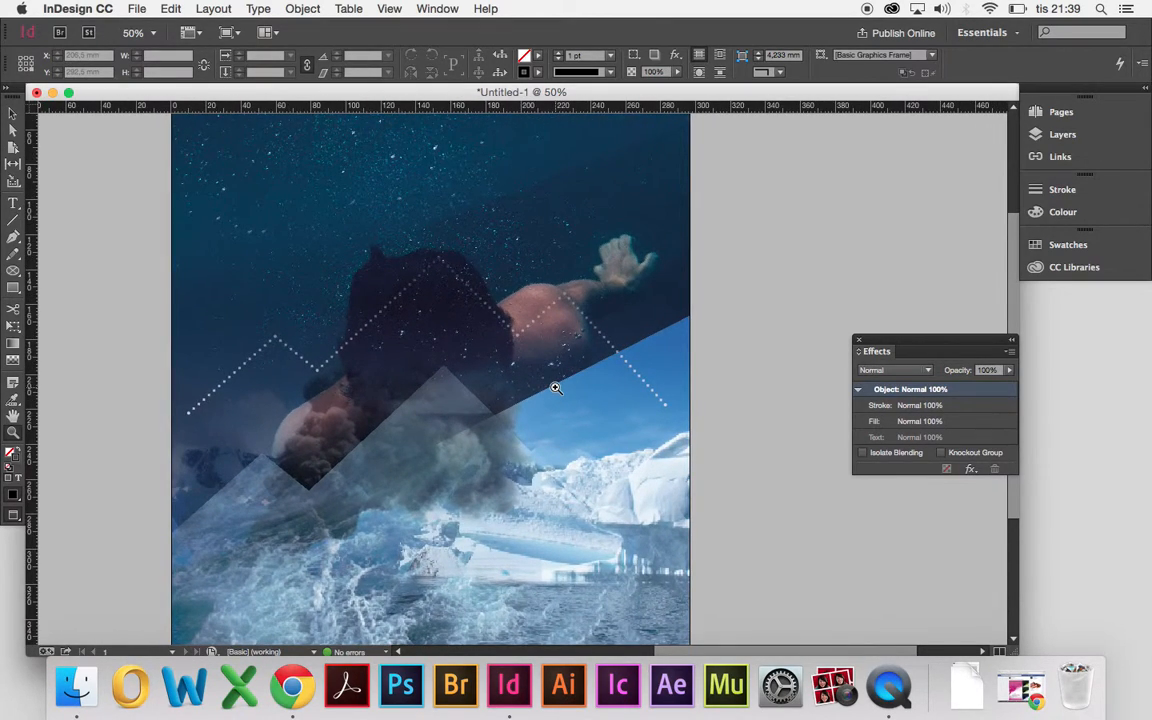
key("t")
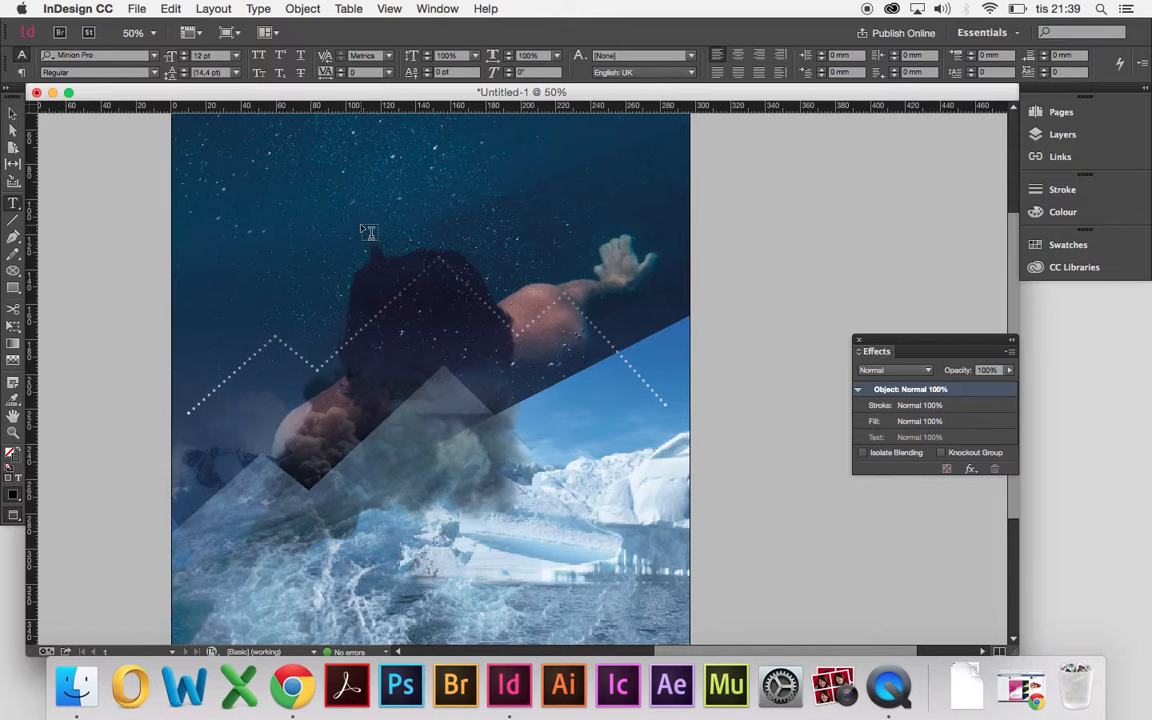
left_click_drag(362, 228, 526, 246)
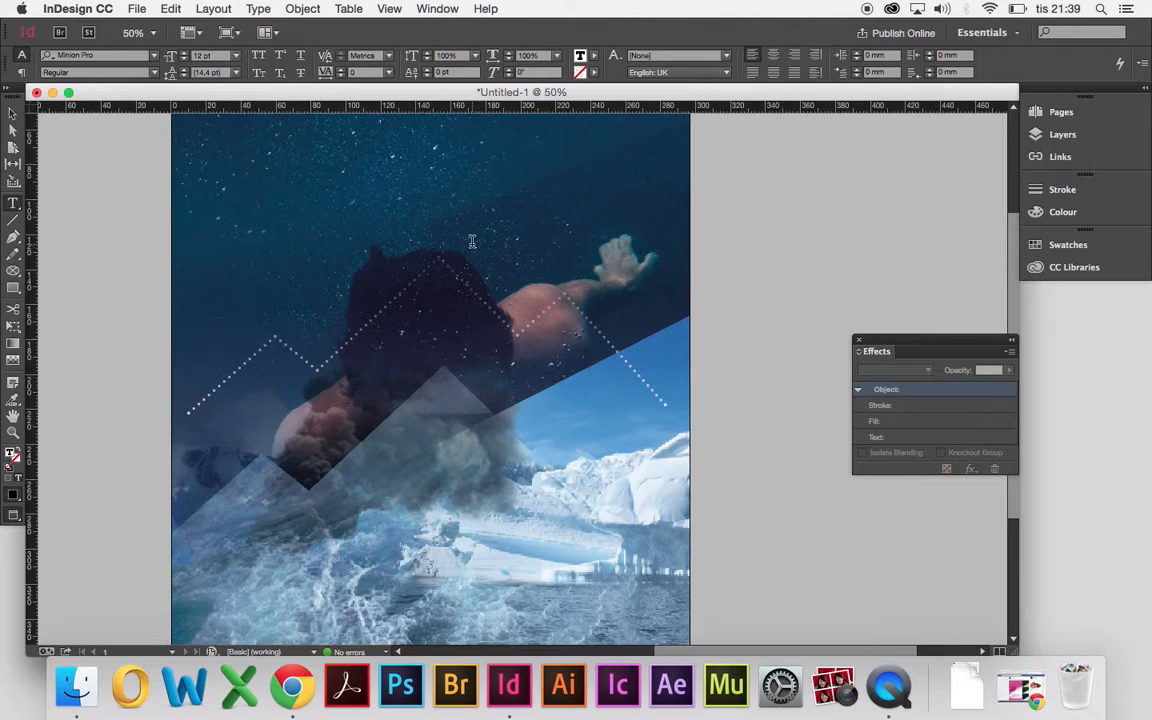
type("d")
Step: Fill all of the "Copenhagen" text with the Paper swatch
key("super+a")
left_click(206, 57)
left_click(596, 57)
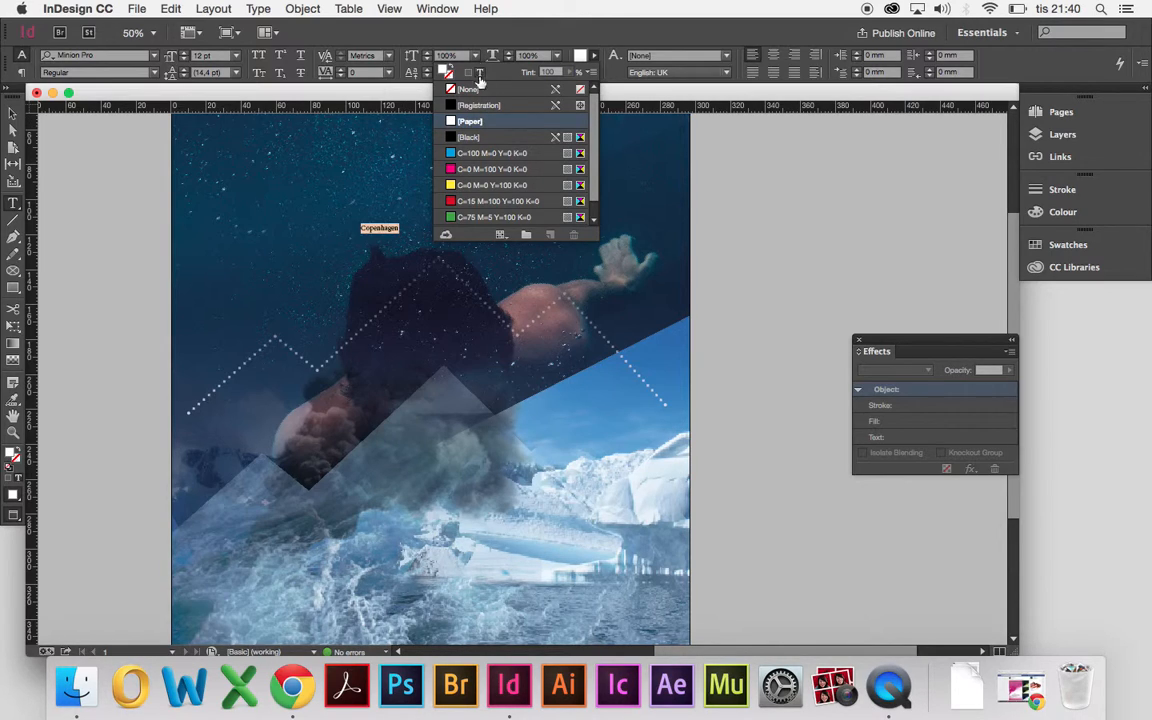
Step: Set the "Copenhagen" text in Century Gothic at 16 pt
left_click(111, 57)
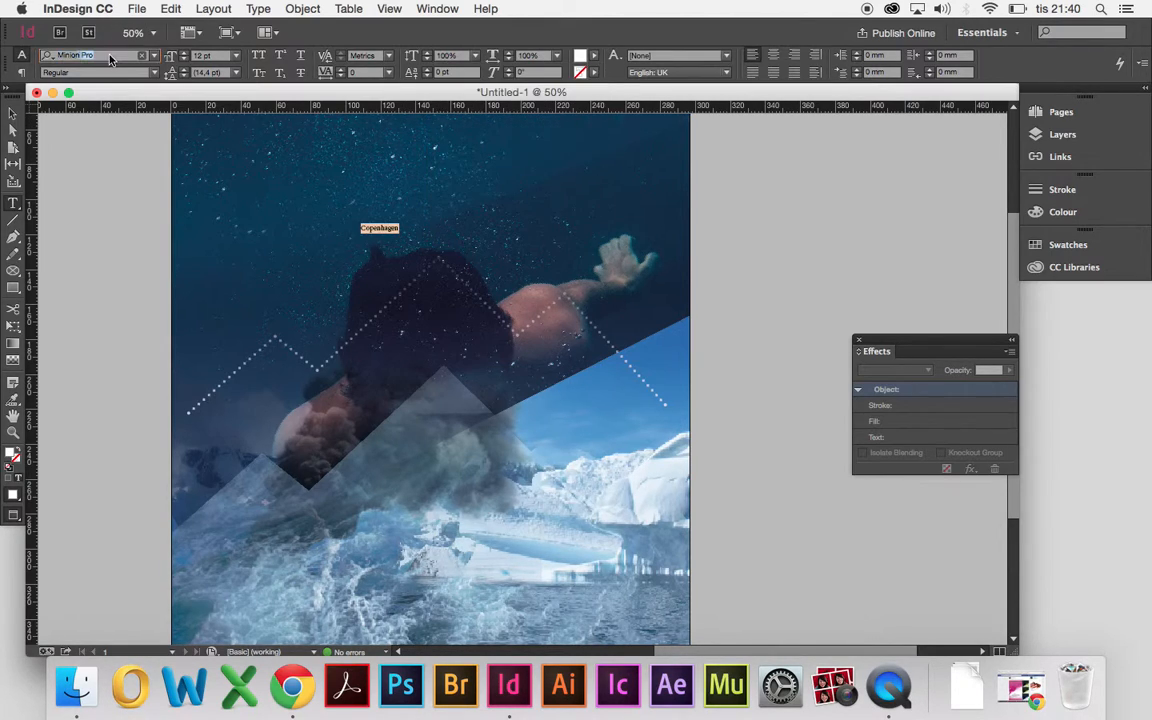
left_click(157, 58)
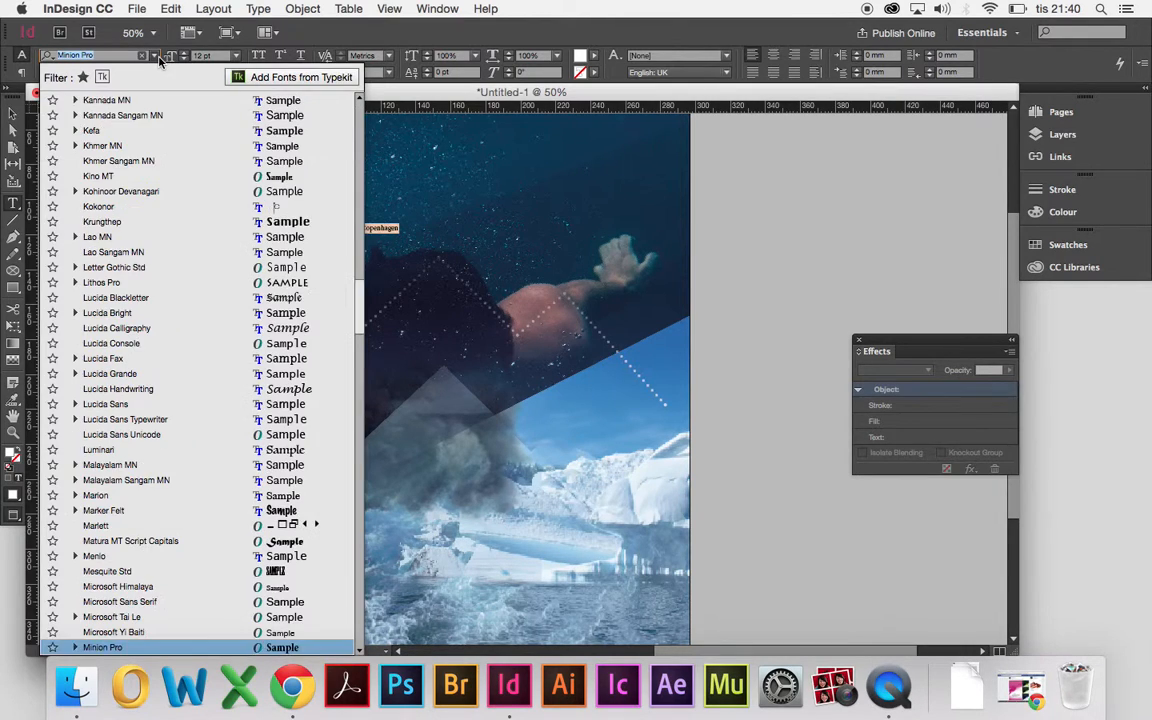
scroll(125, 252, "down", 15)
scroll(125, 252, "up", 20)
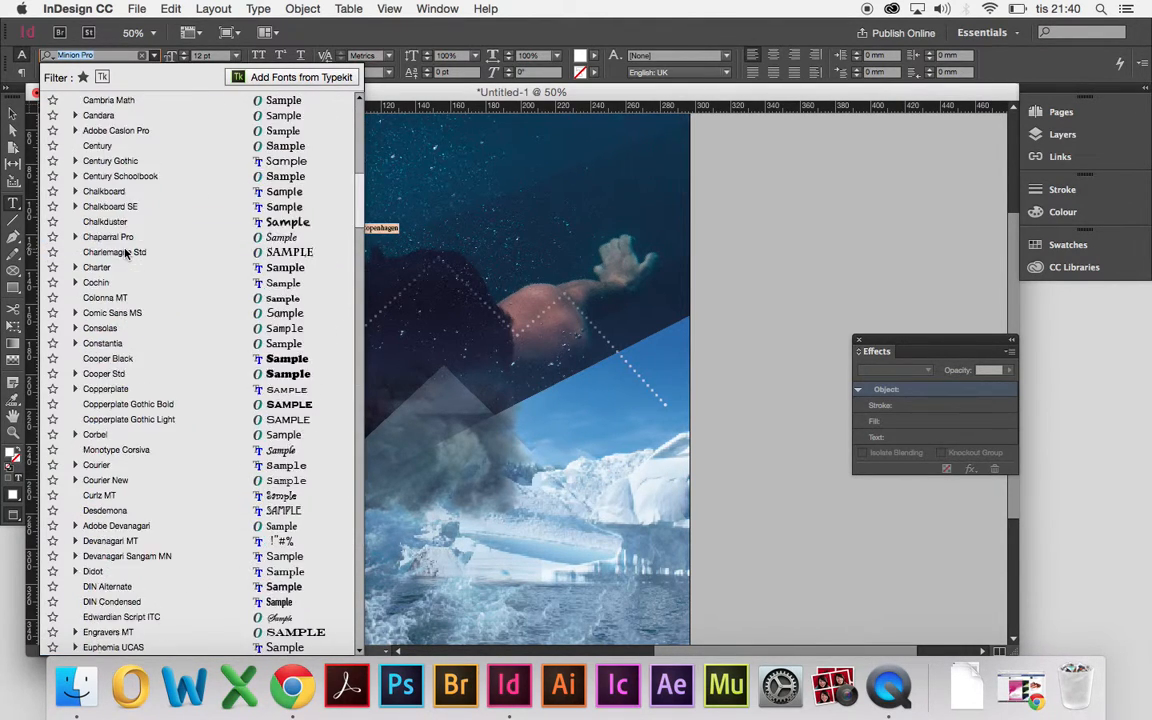
scroll(125, 252, "down", 6)
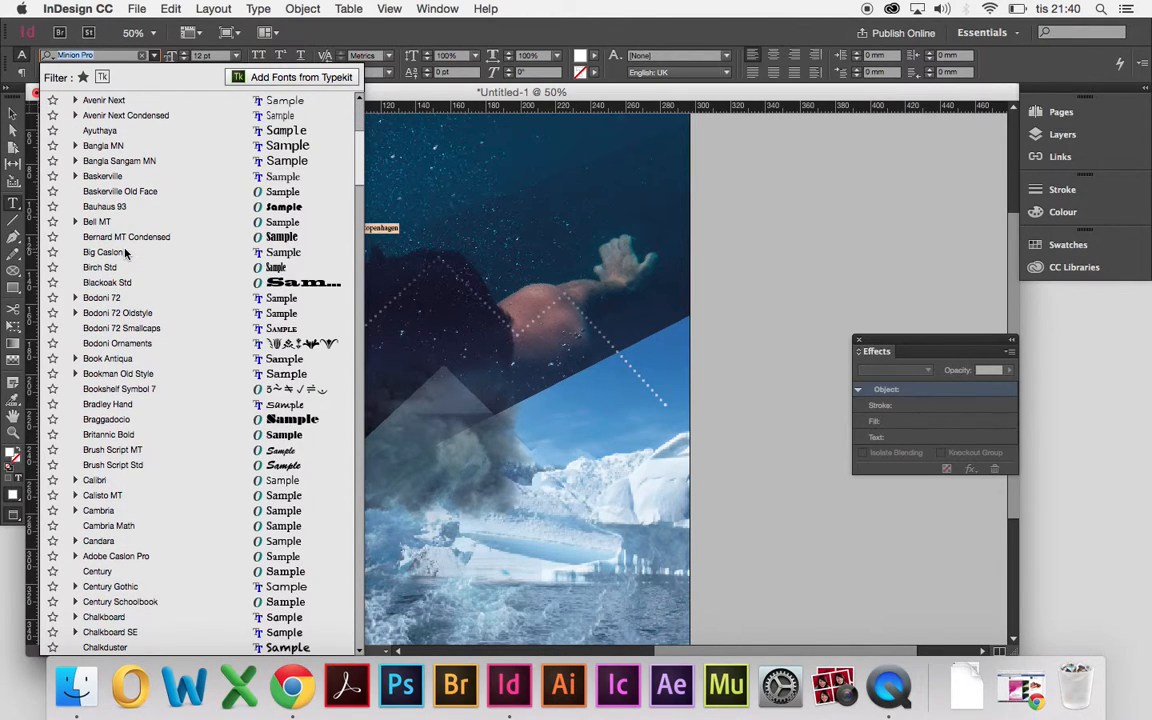
left_click(124, 587)
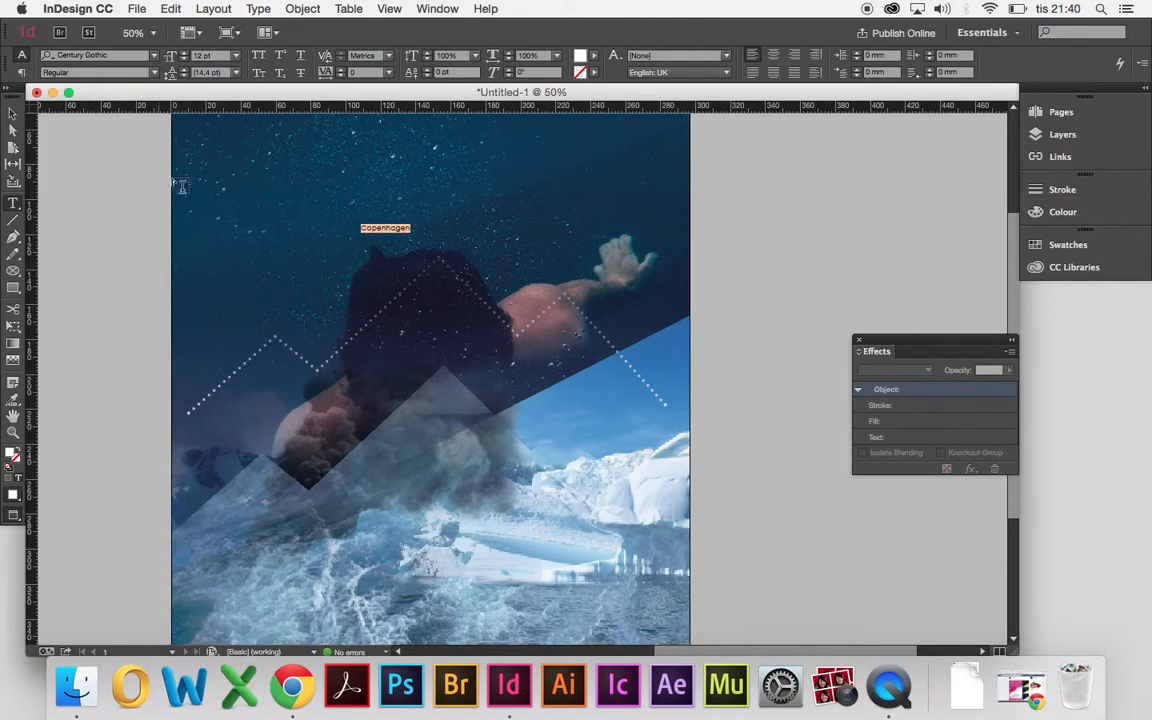
left_click(185, 54)
left_click(185, 54)
left_click(185, 54)
left_click(185, 54)
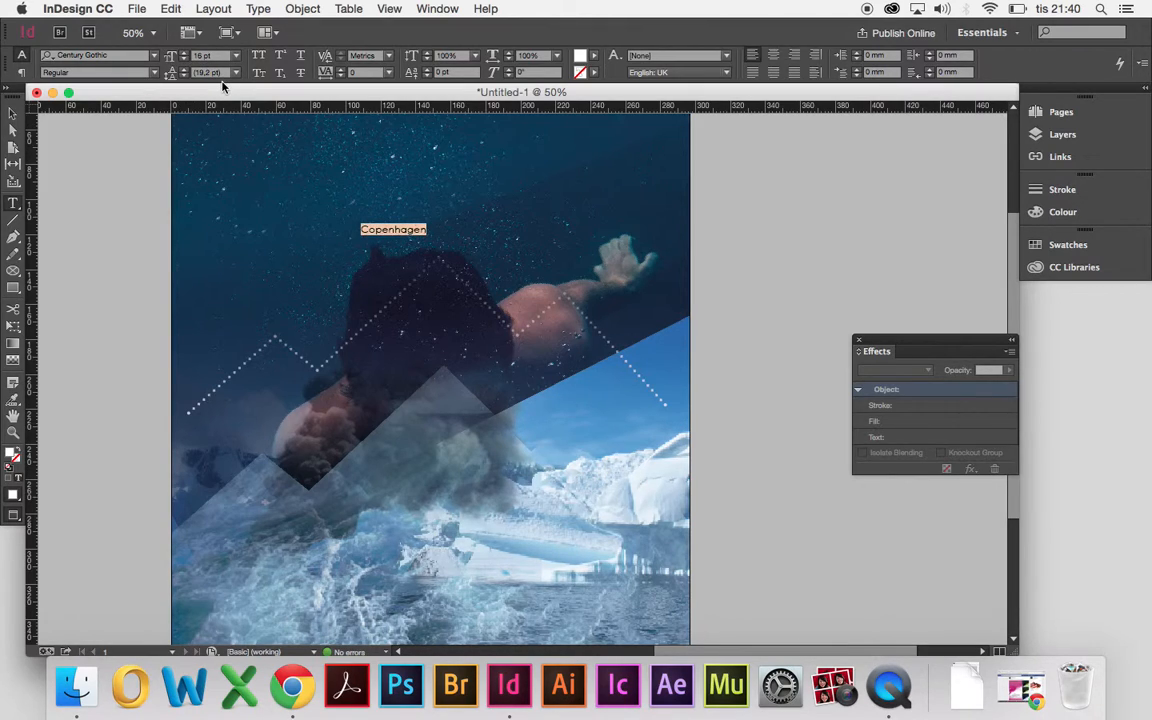
Step: Shrink the "Copenhagen" text frame to about 56.5 by 7.5 mm and centre its text
left_click(14, 110)
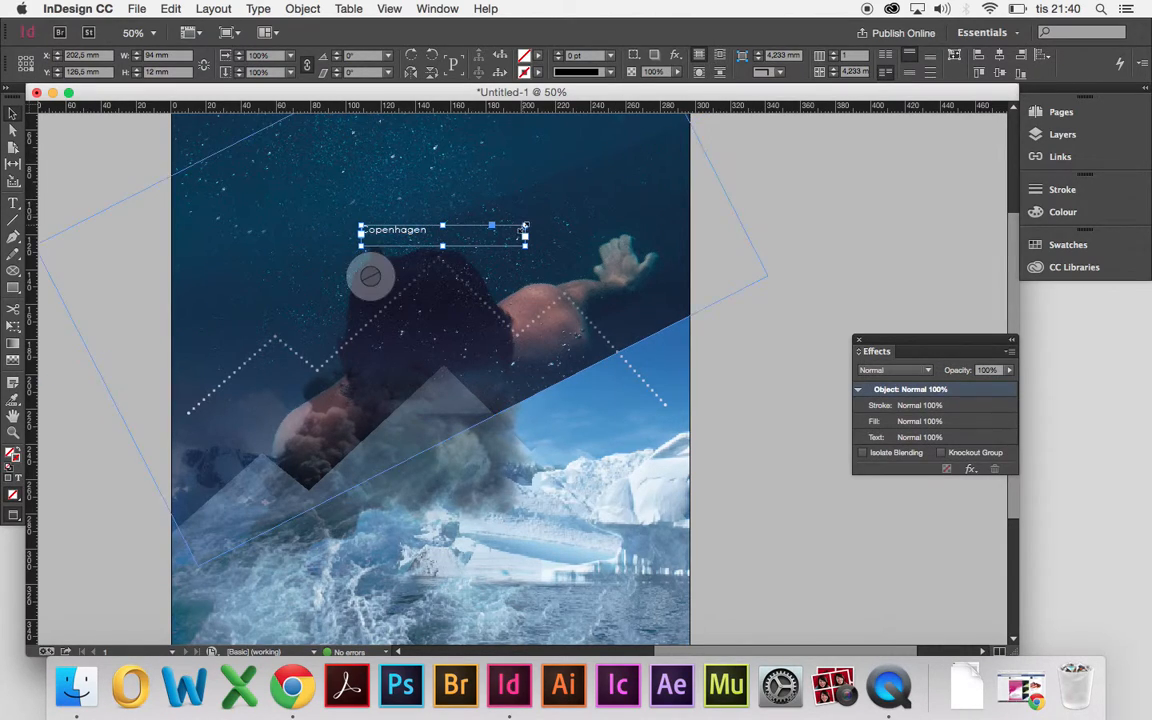
left_click_drag(525, 240, 459, 239)
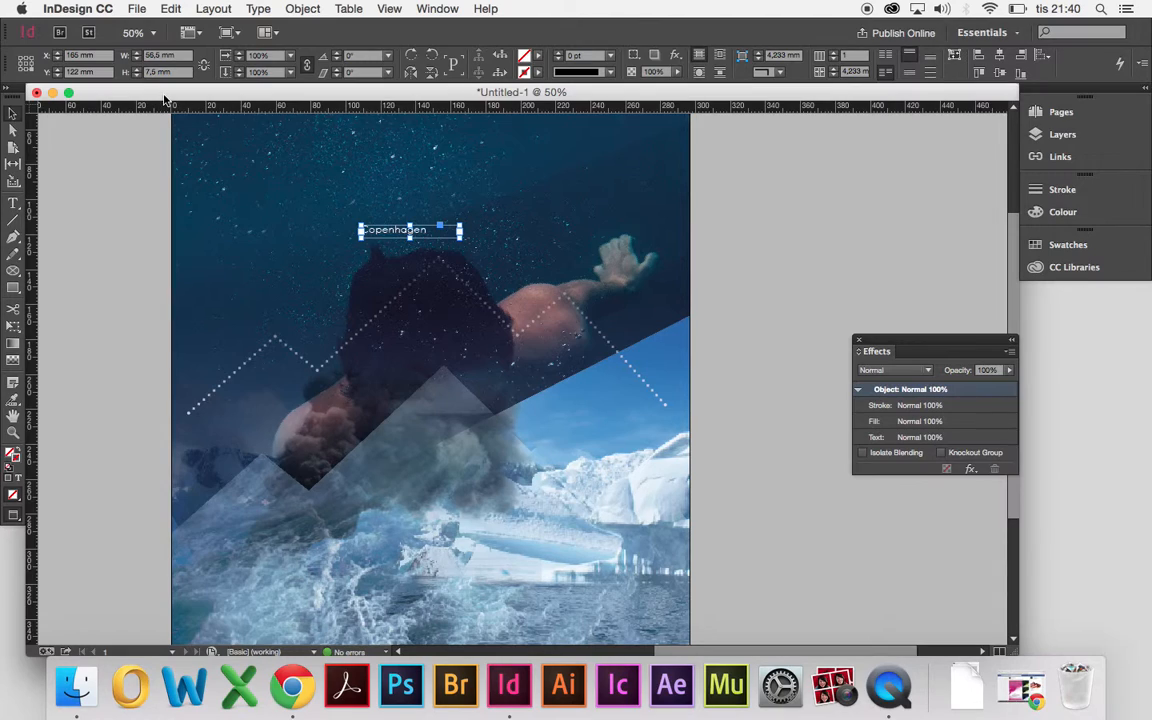
key("t")
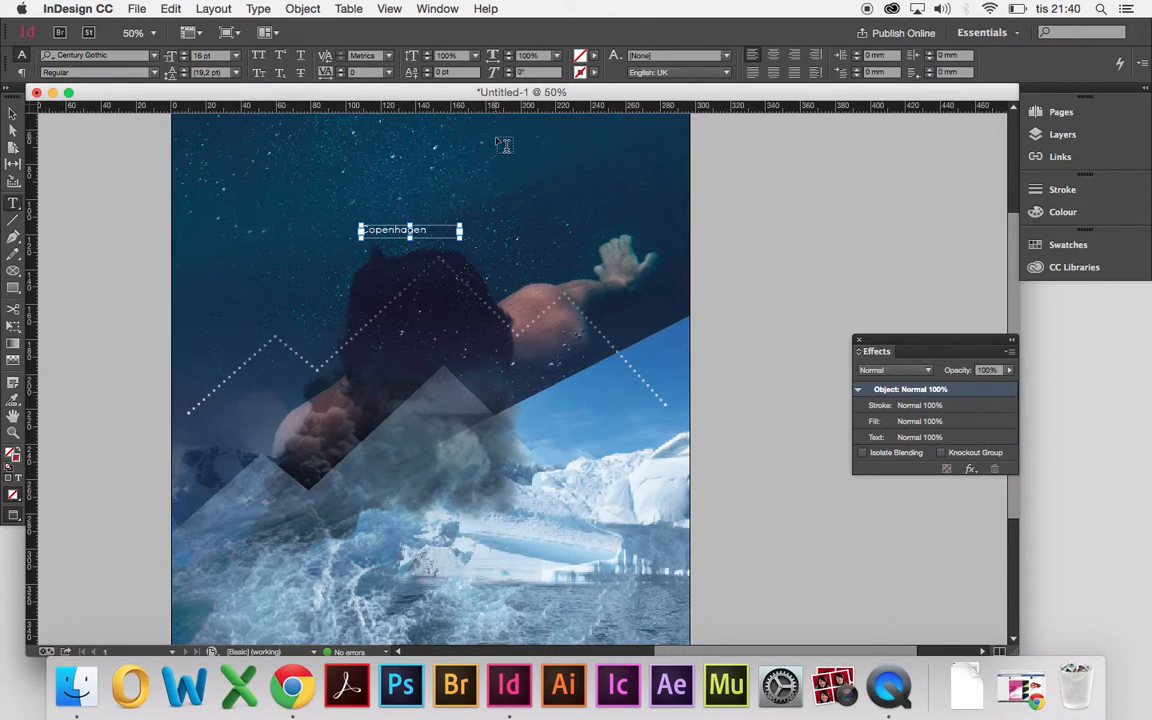
left_click(773, 54)
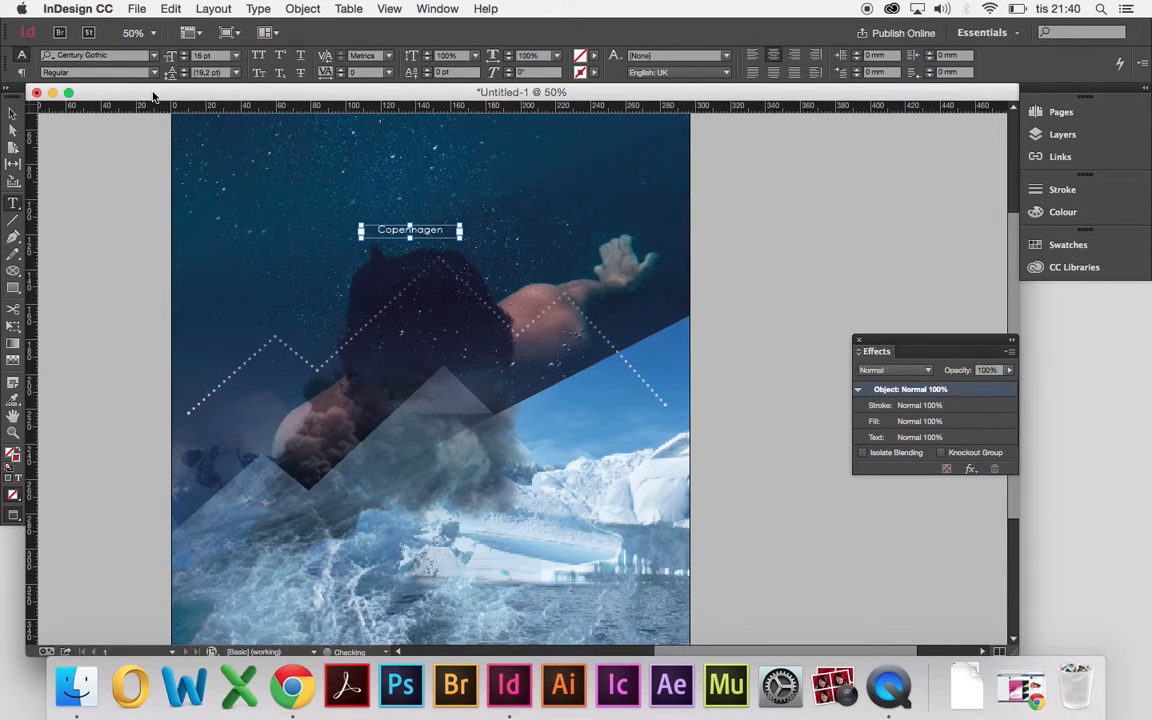
Step: Place the "Copenhagen" label above the dotted line's highest peak and copy it to the line's other four corner points
left_click(13, 114)
left_click_drag(426, 236, 455, 248)
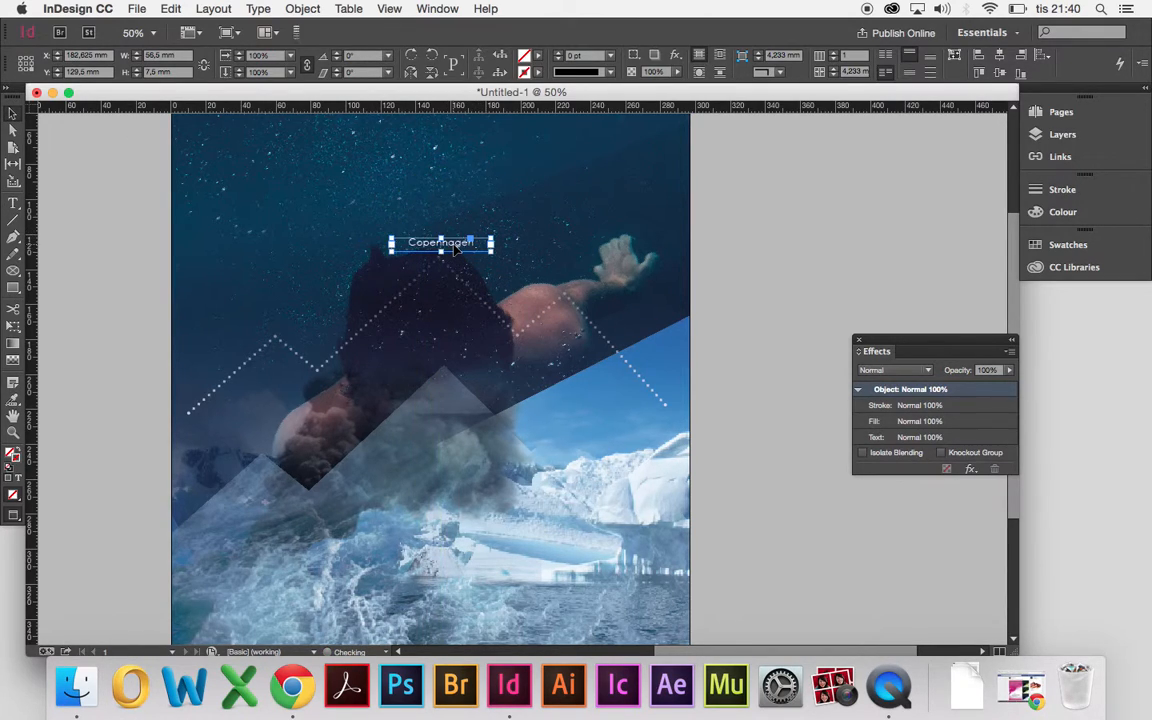
left_click(845, 295)
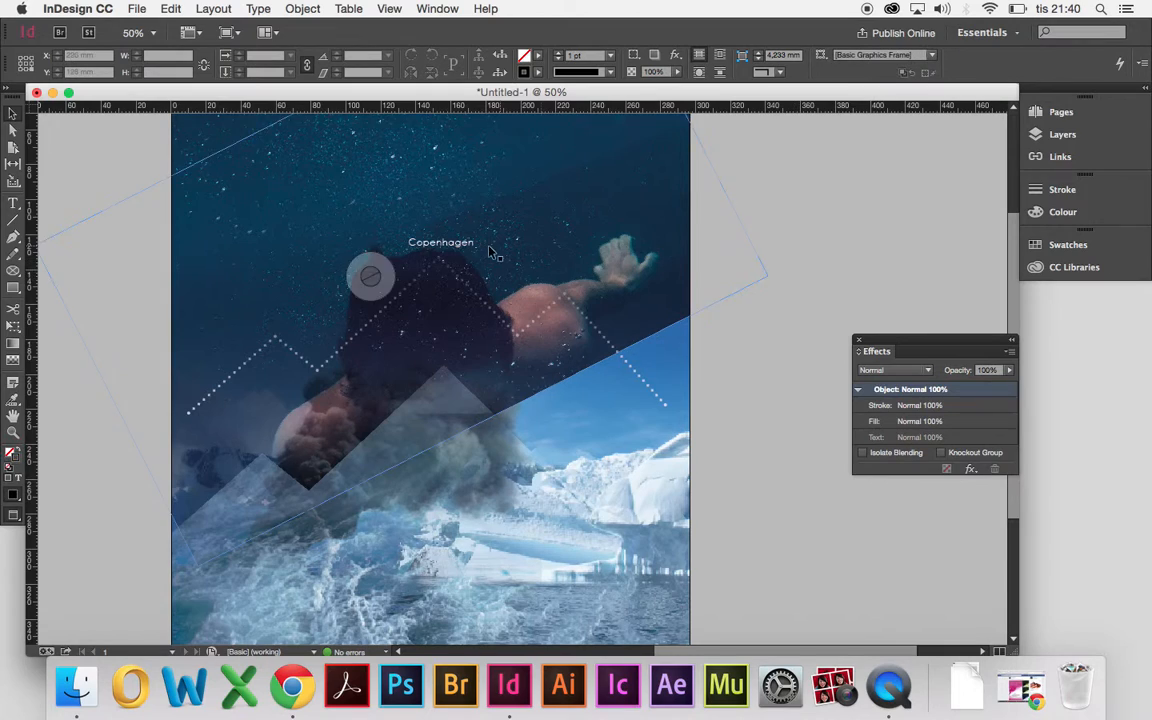
left_click_drag(430, 257, 511, 353)
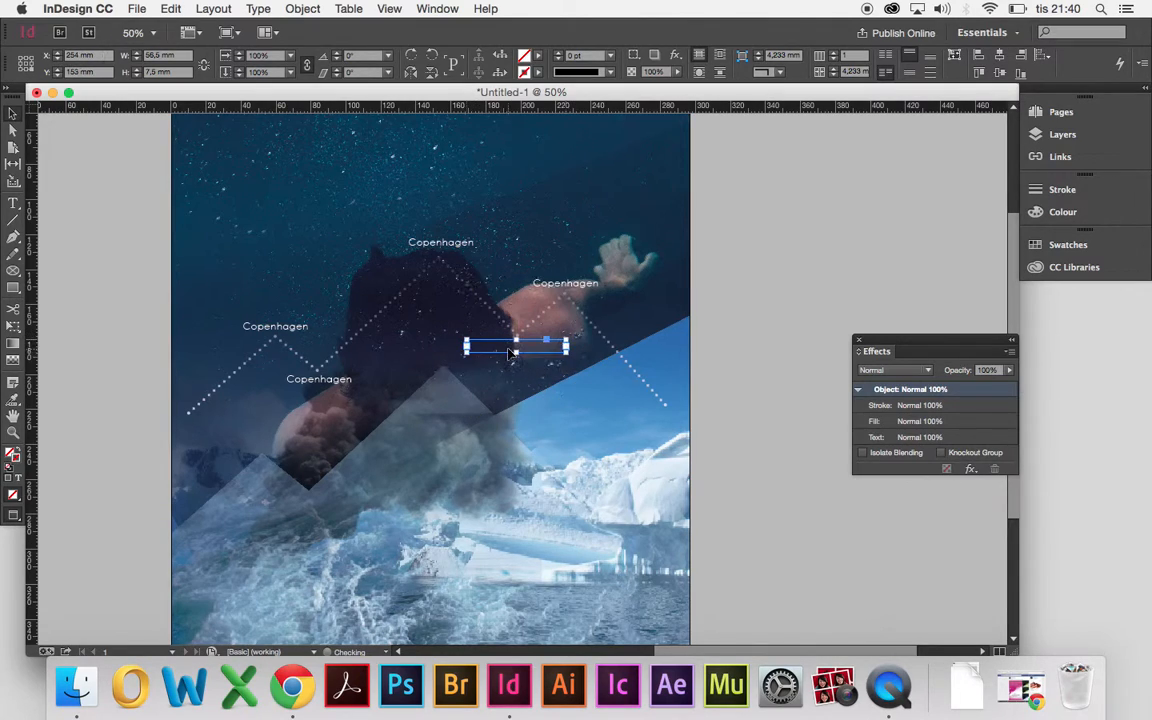
Step: Change the four copied labels, following the dotted line across the page, to Berlin, Brussels, Oslo and Stockholm
double_click(275, 326)
double_click(275, 326)
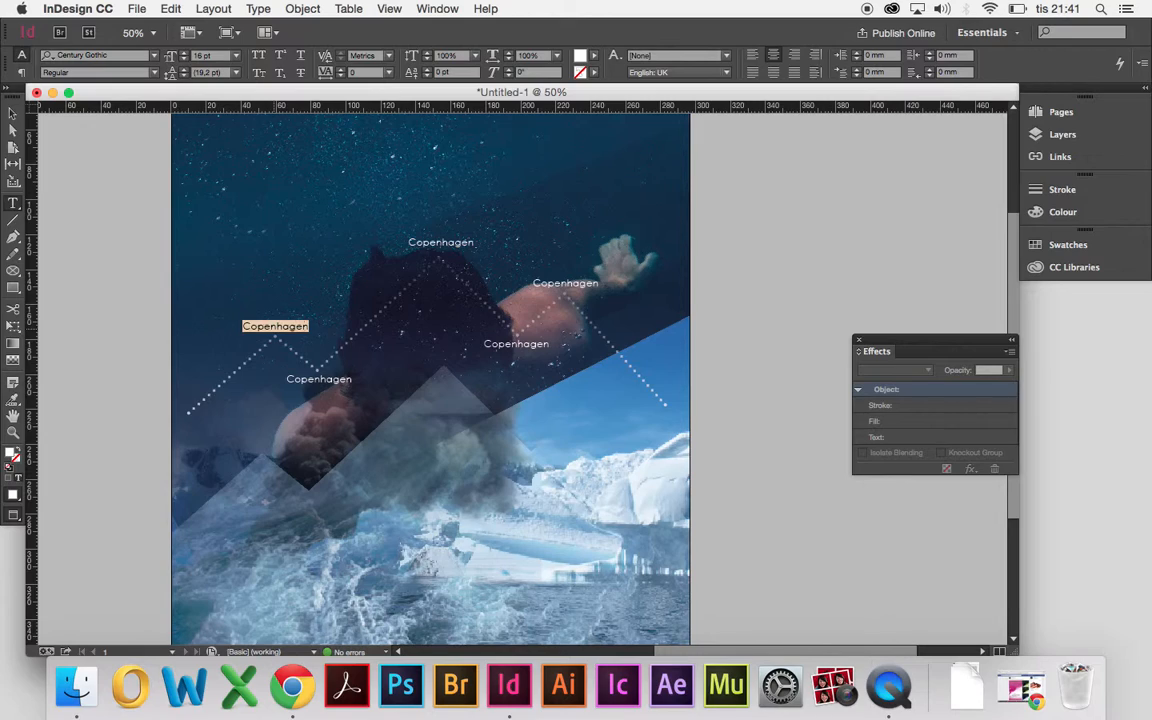
type("Bru")
double_click(320, 386)
type("Brussels")
double_click(519, 341)
type("Osl")
double_click(575, 283)
type("Stockholm")
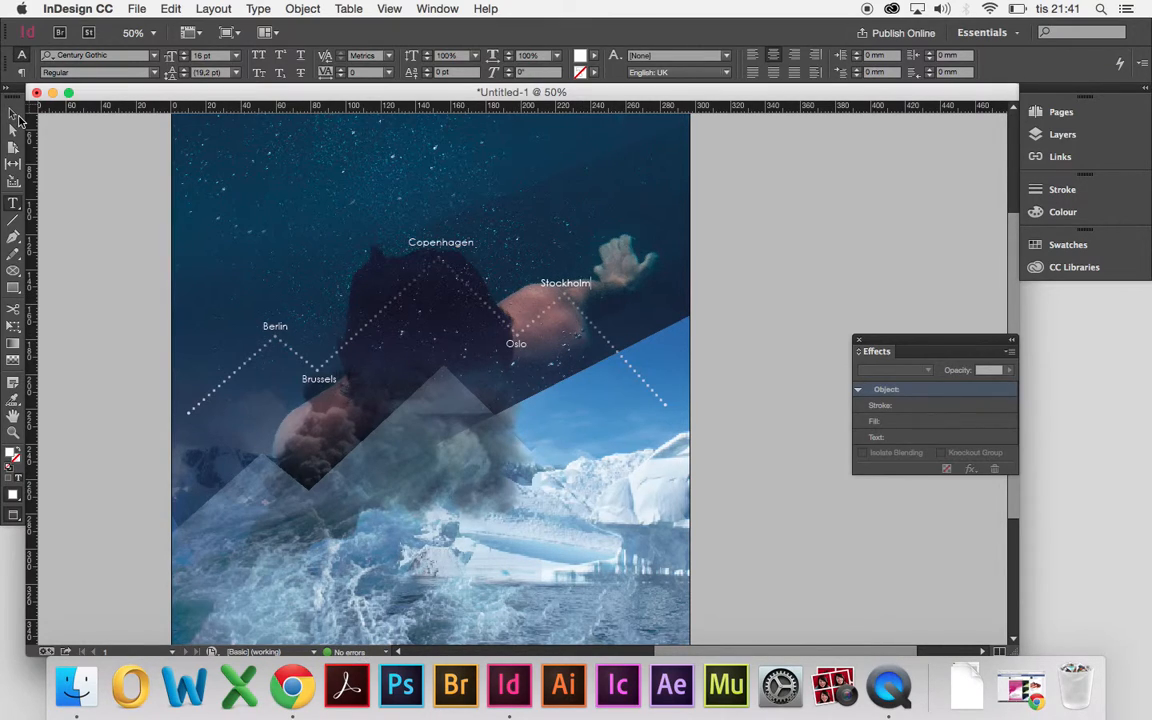
left_click(15, 115)
left_click(792, 244)
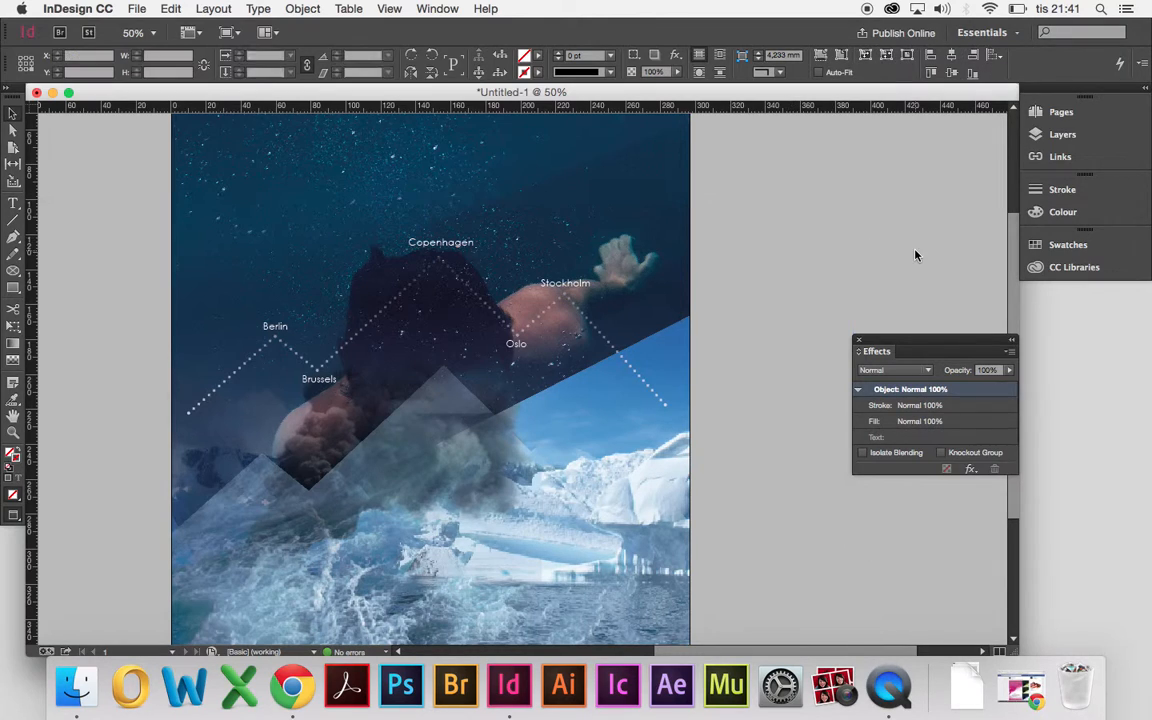
Step: Copy the "Copenhagen" label to the poster's upper-right corner and enlarge its text frame to about 93.5 by 26.8 mm
scroll(915, 255, "up", 3)
left_click(320, 123)
left_click(52, 222)
left_click(13, 203)
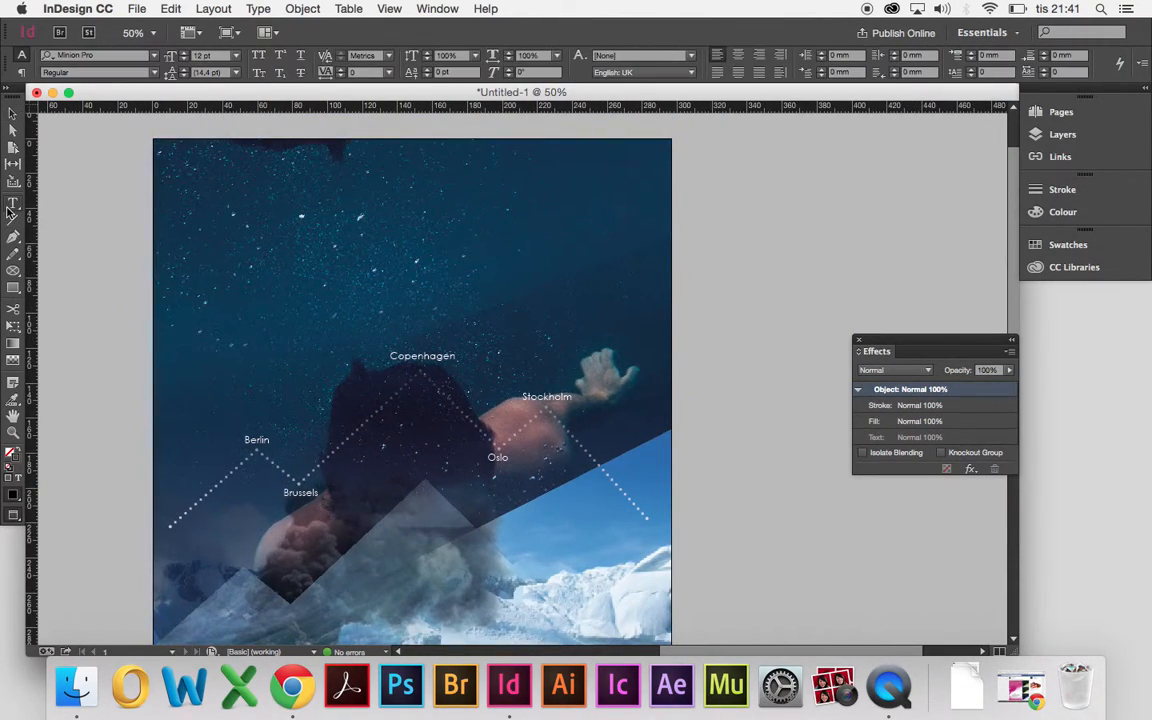
left_click(12, 113)
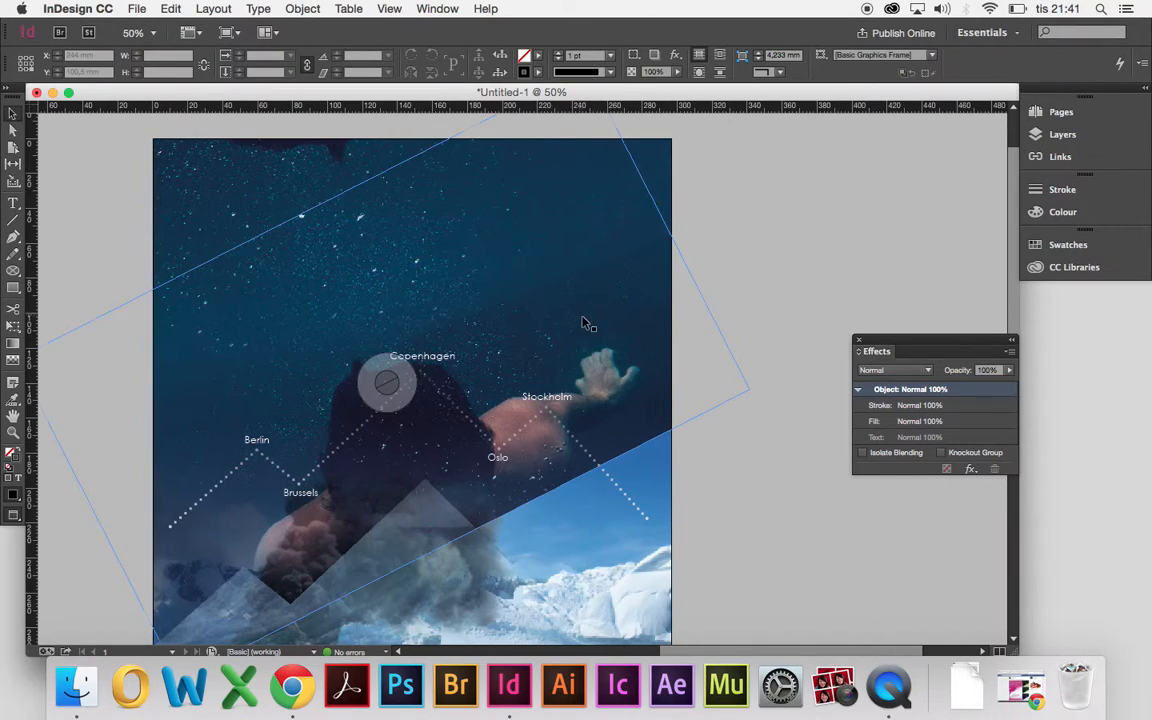
left_click(437, 360)
left_click_drag(437, 360, 489, 207)
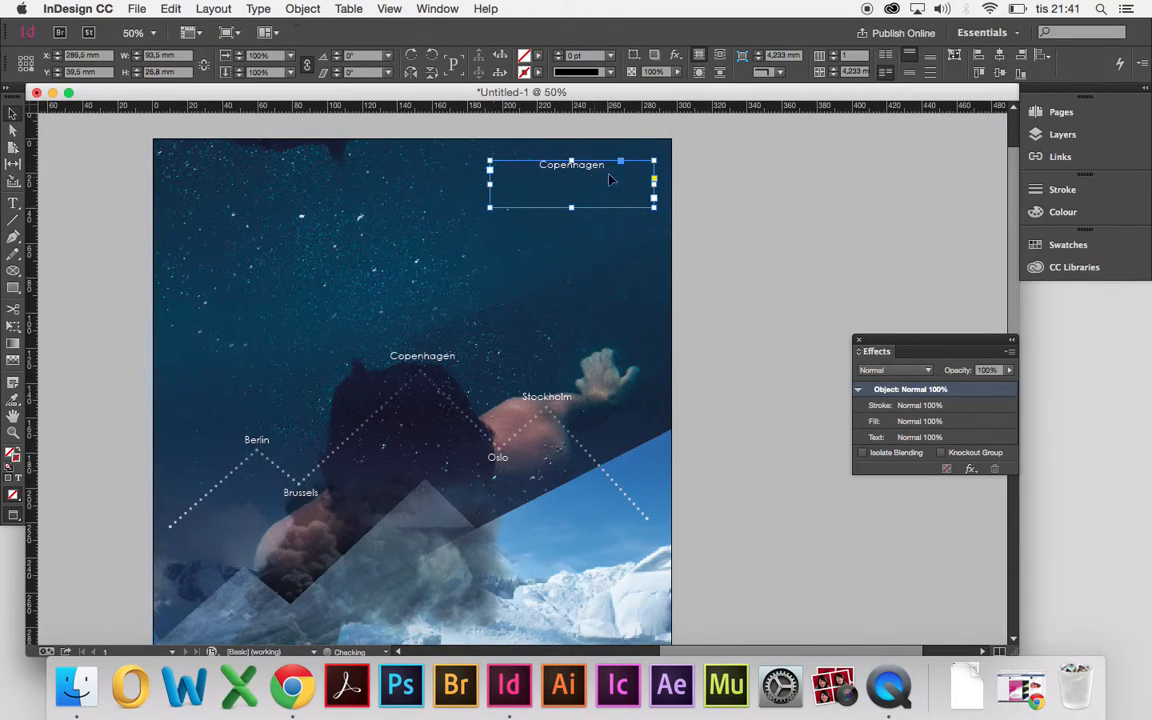
Step: Right-align the copied label in the poster's upper-right corner and replace its text with "FJORT"
double_click(590, 175)
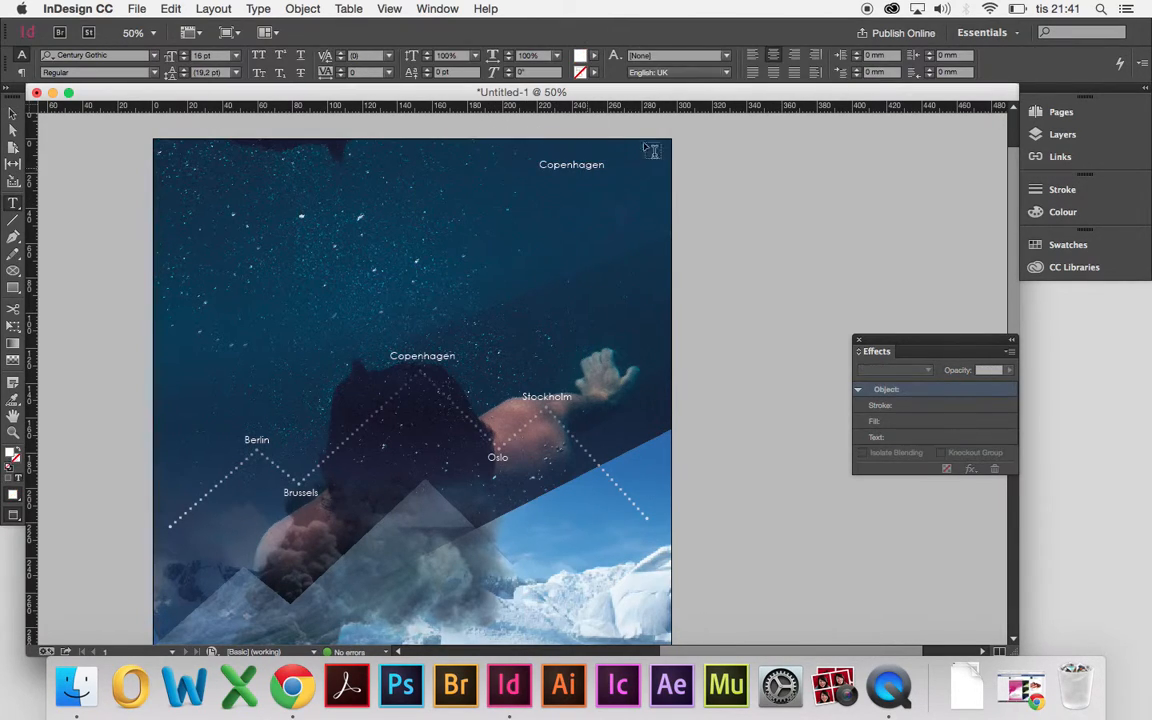
left_click(795, 60)
left_click_drag(530, 155, 728, 150)
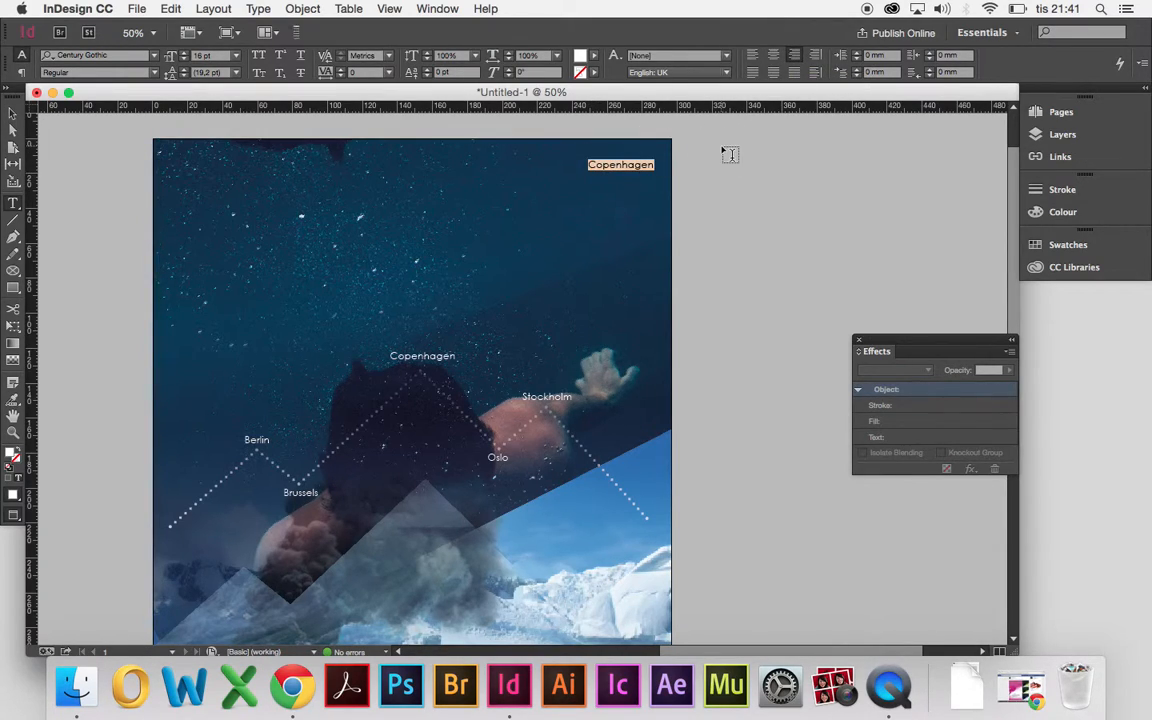
type("F")
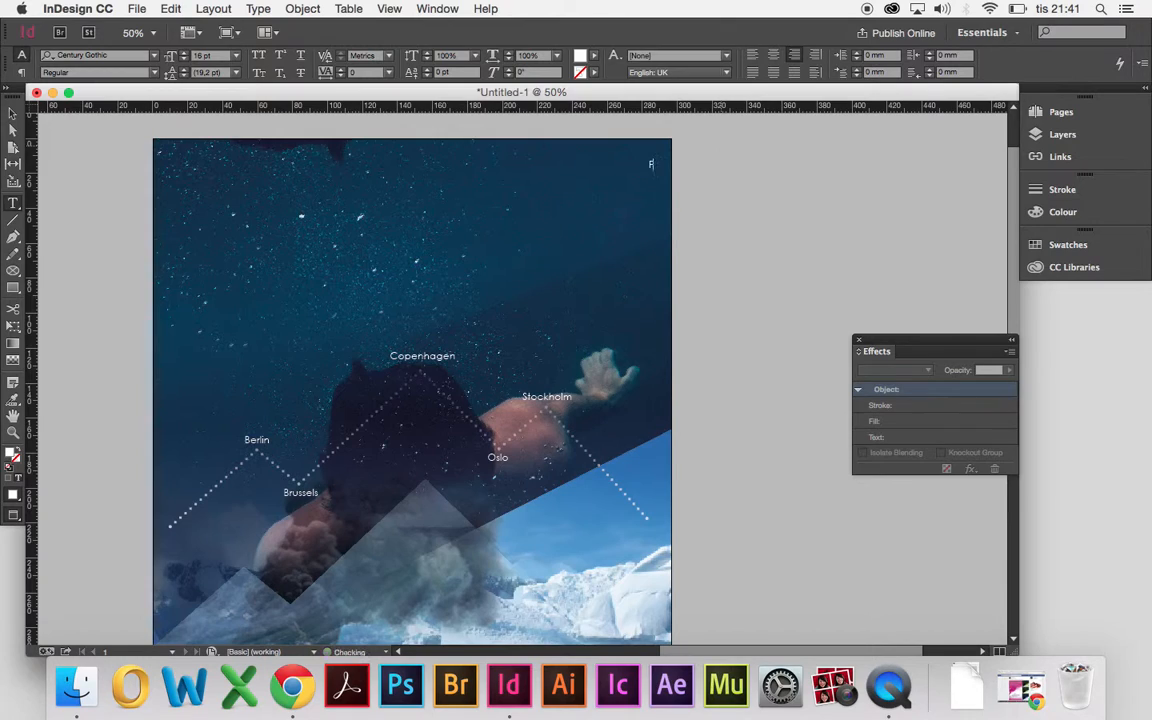
type("JORT")
Step: Replace the "O" in "FJORT" with the Century Gothic glyph "Ø"
left_click(643, 164)
left_click(292, 8)
mouse_move(272, 7)
mouse_move(305, 241)
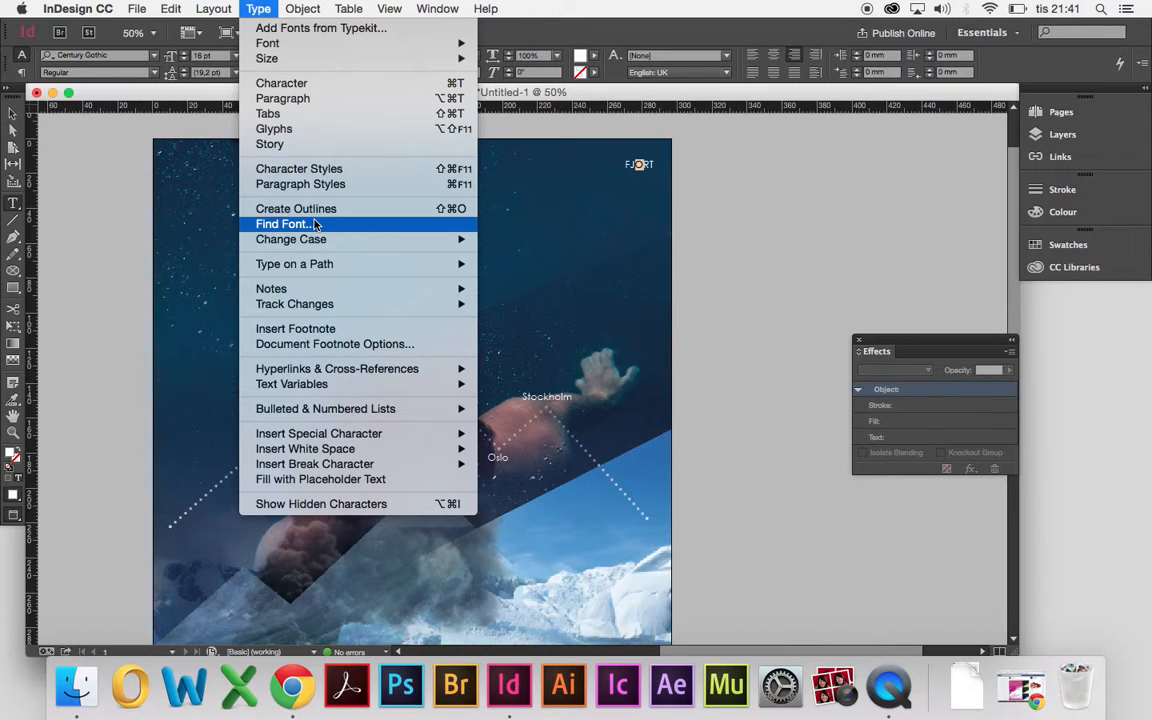
left_click(300, 129)
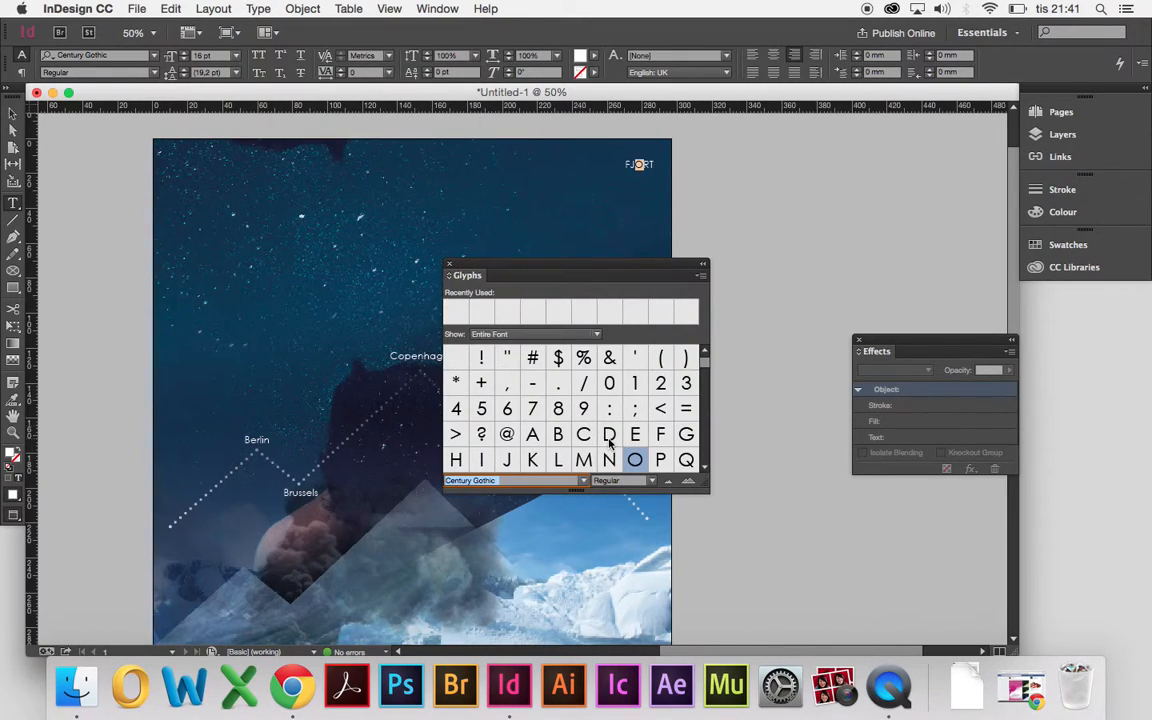
scroll(610, 440, "down", 10)
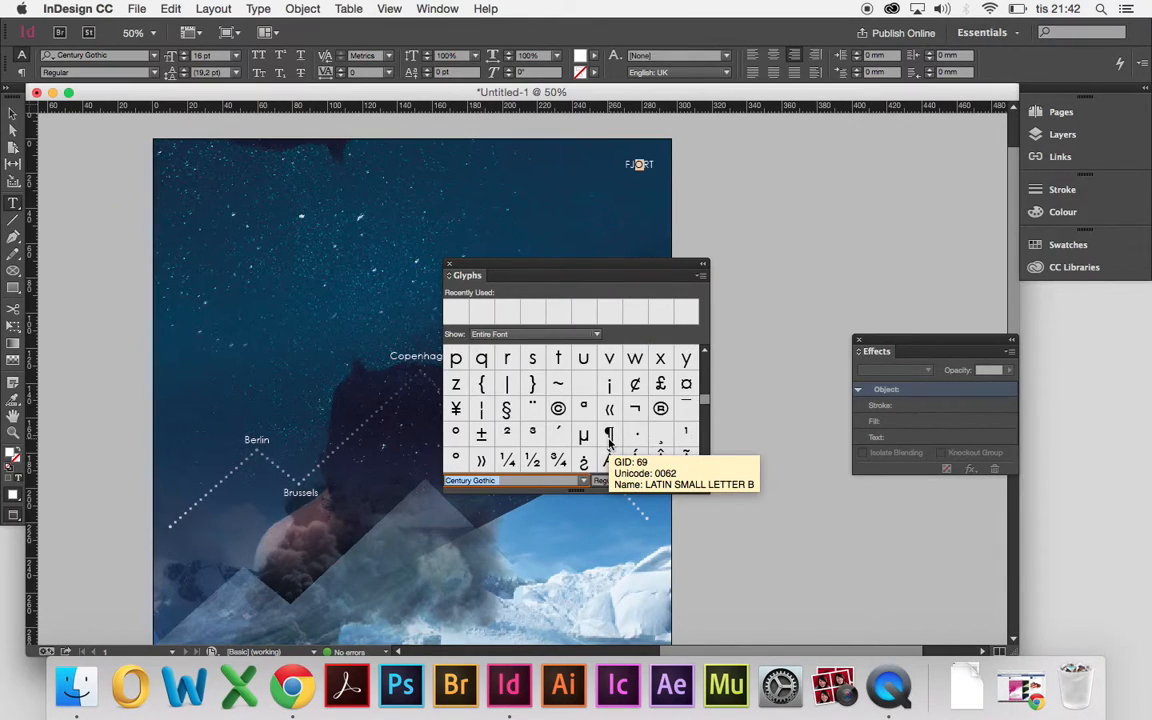
scroll(610, 440, "down", 1)
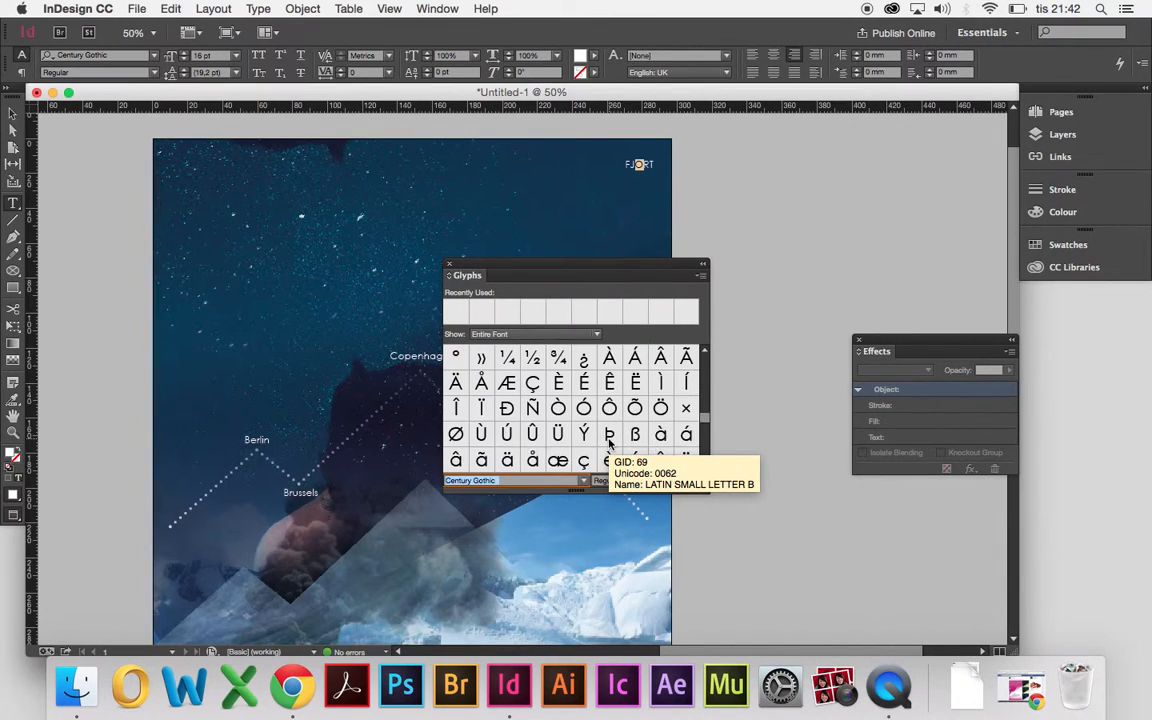
double_click(455, 433)
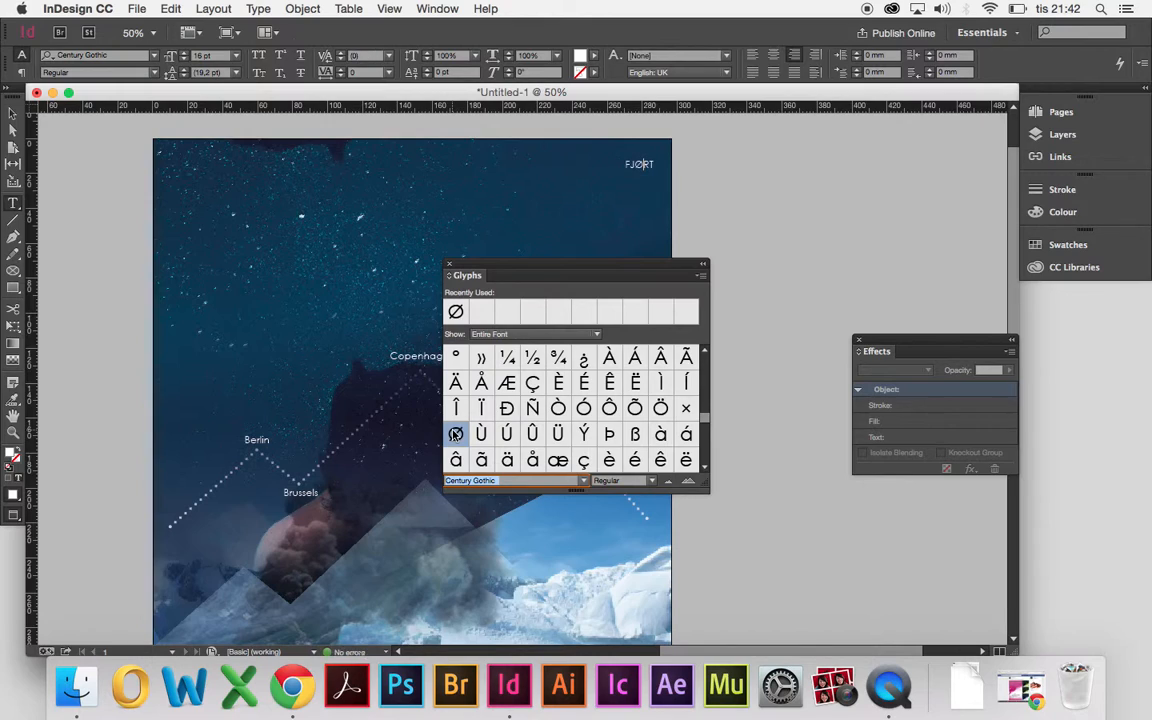
left_click(449, 264)
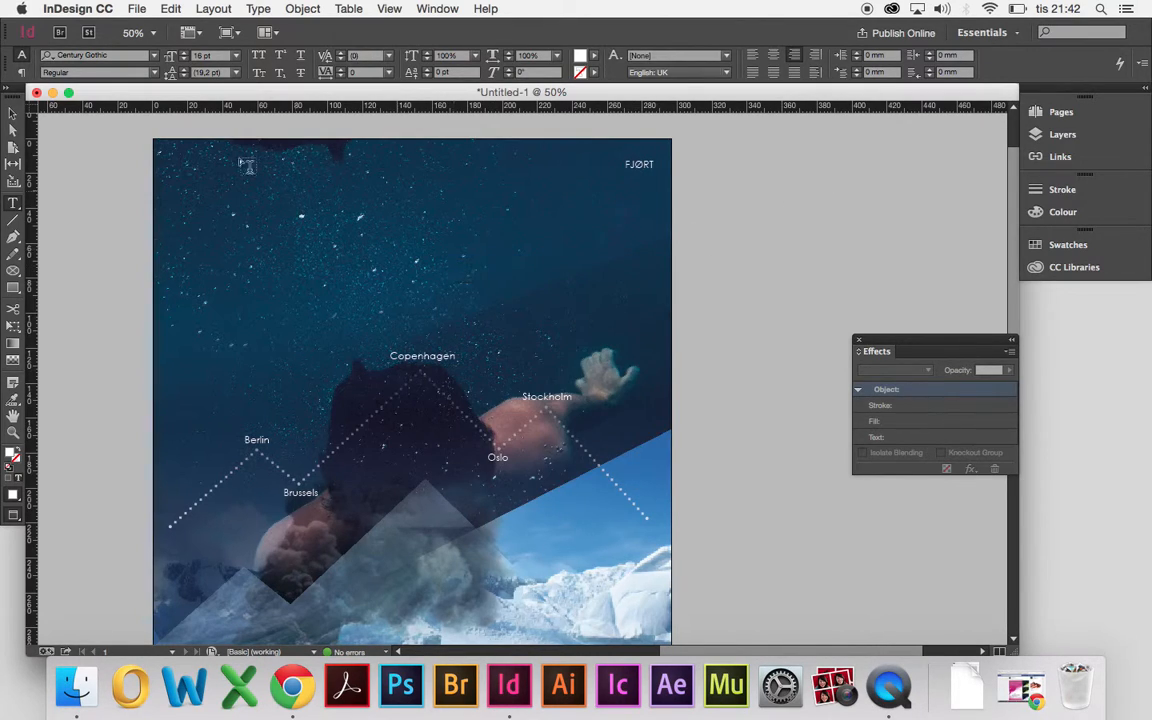
Step: Set the whole "FJØRT" text to 30 pt, postponing the Java update
double_click(638, 163)
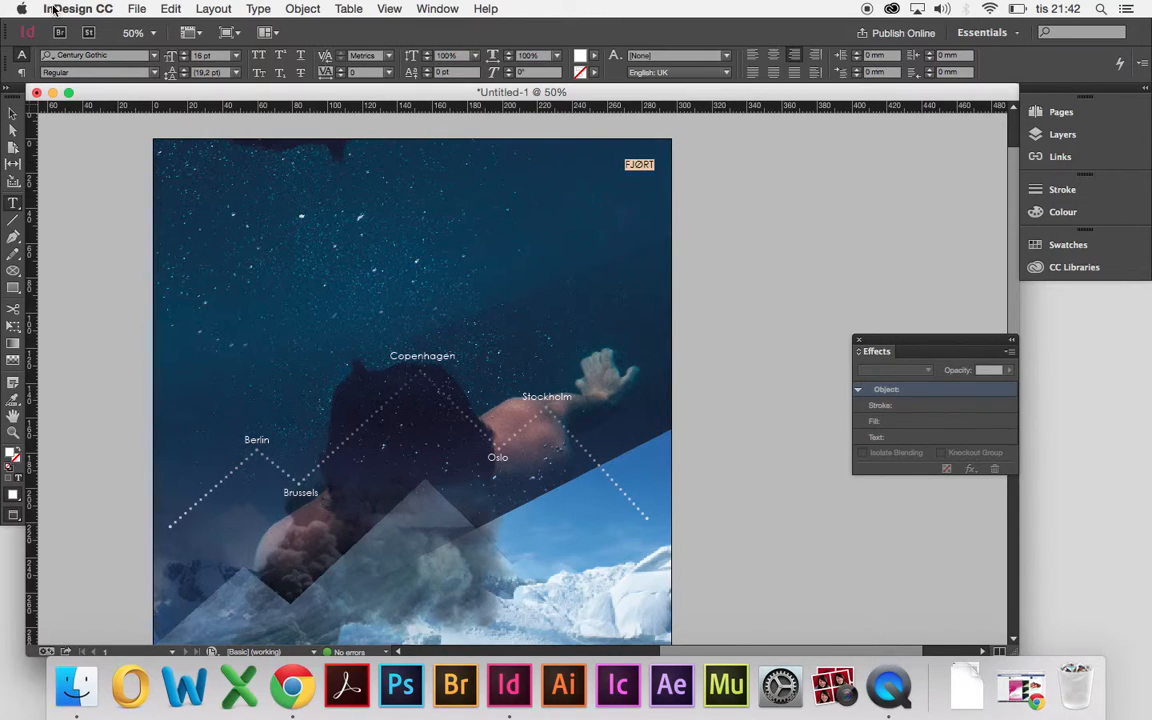
left_click(296, 93)
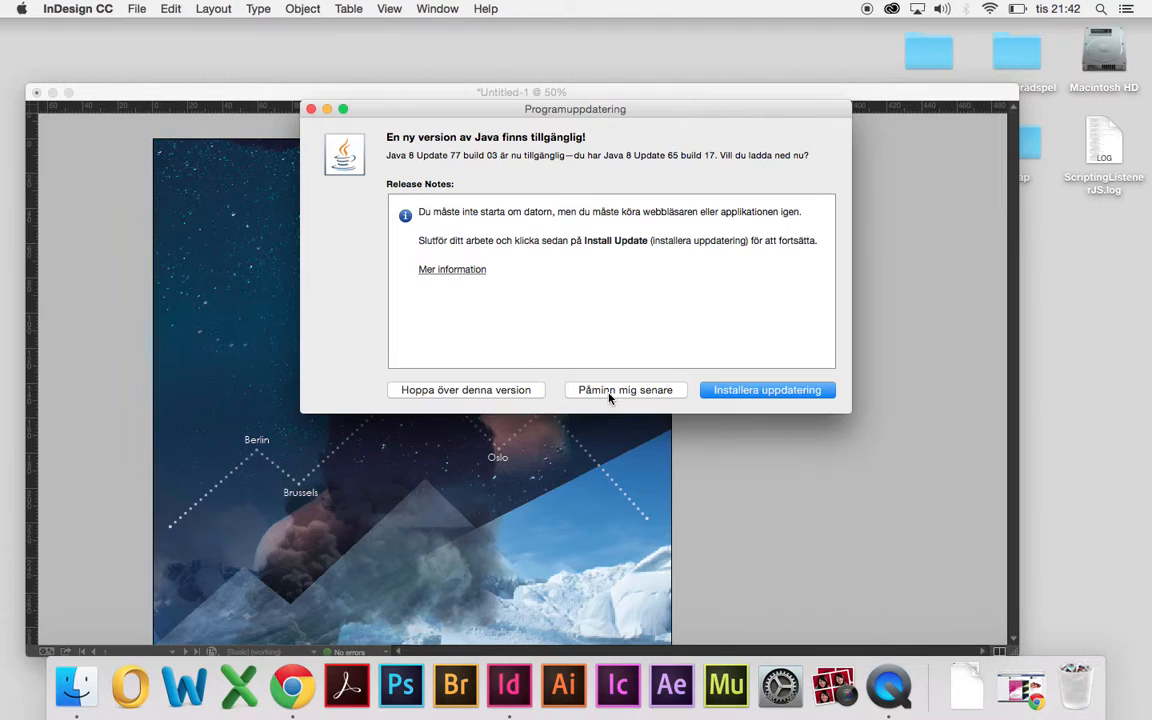
left_click(609, 392)
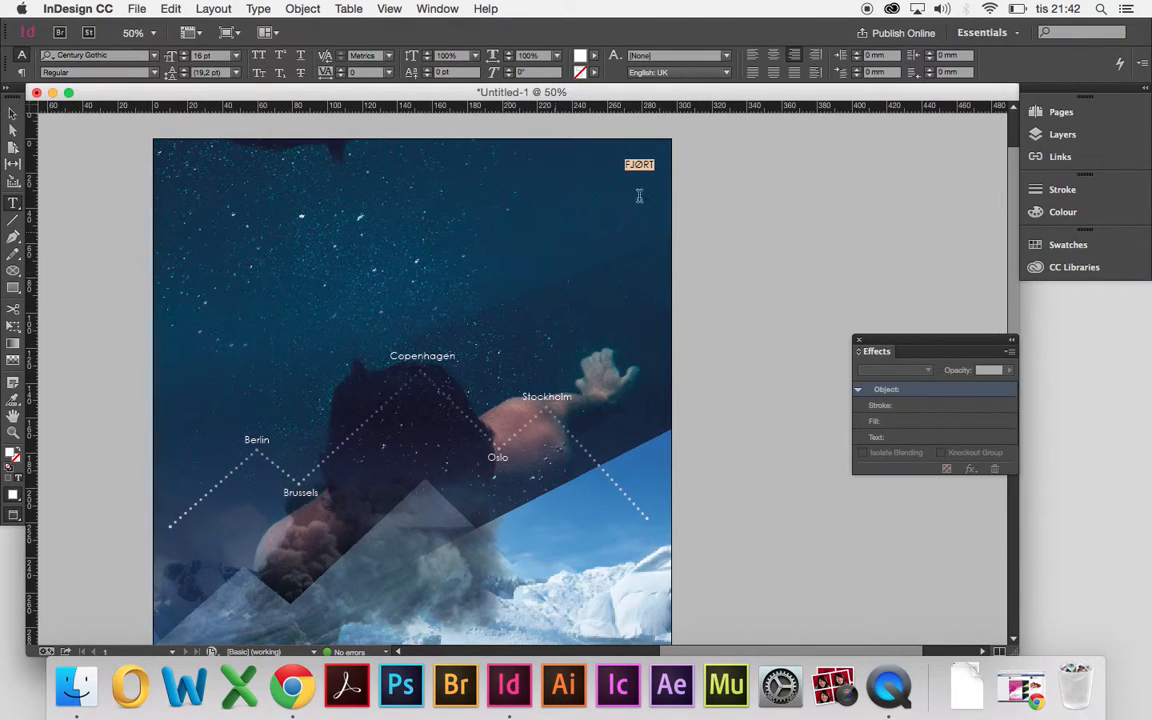
left_click(236, 56)
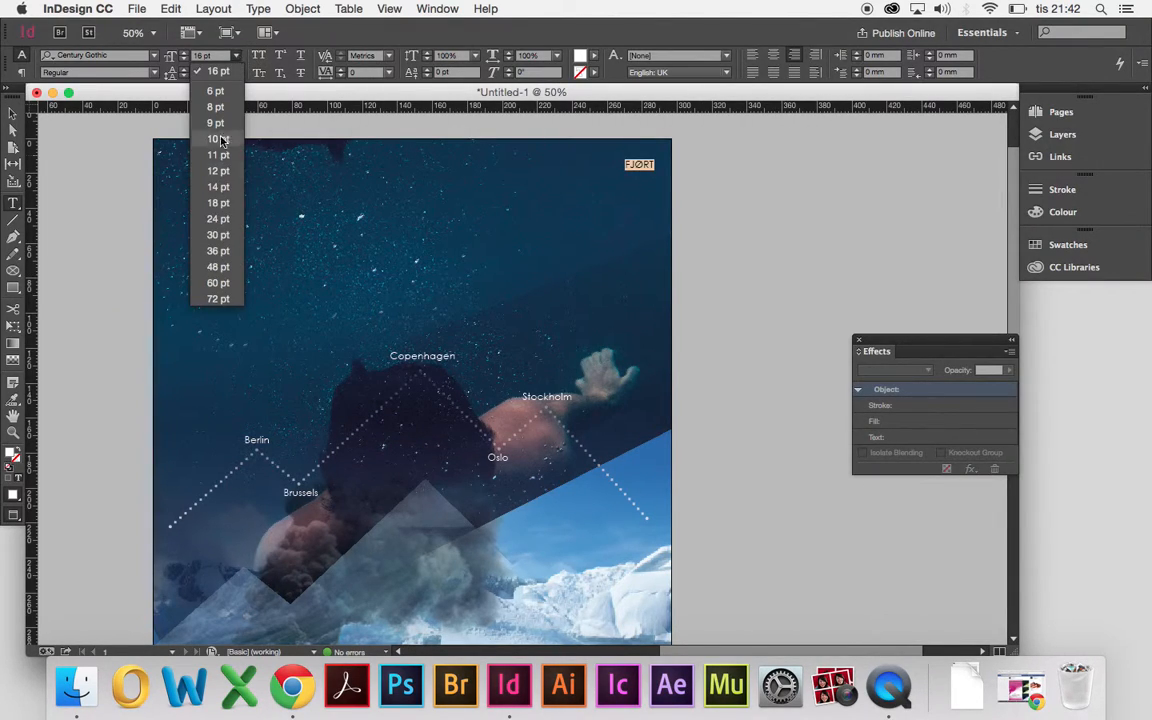
left_click(217, 235)
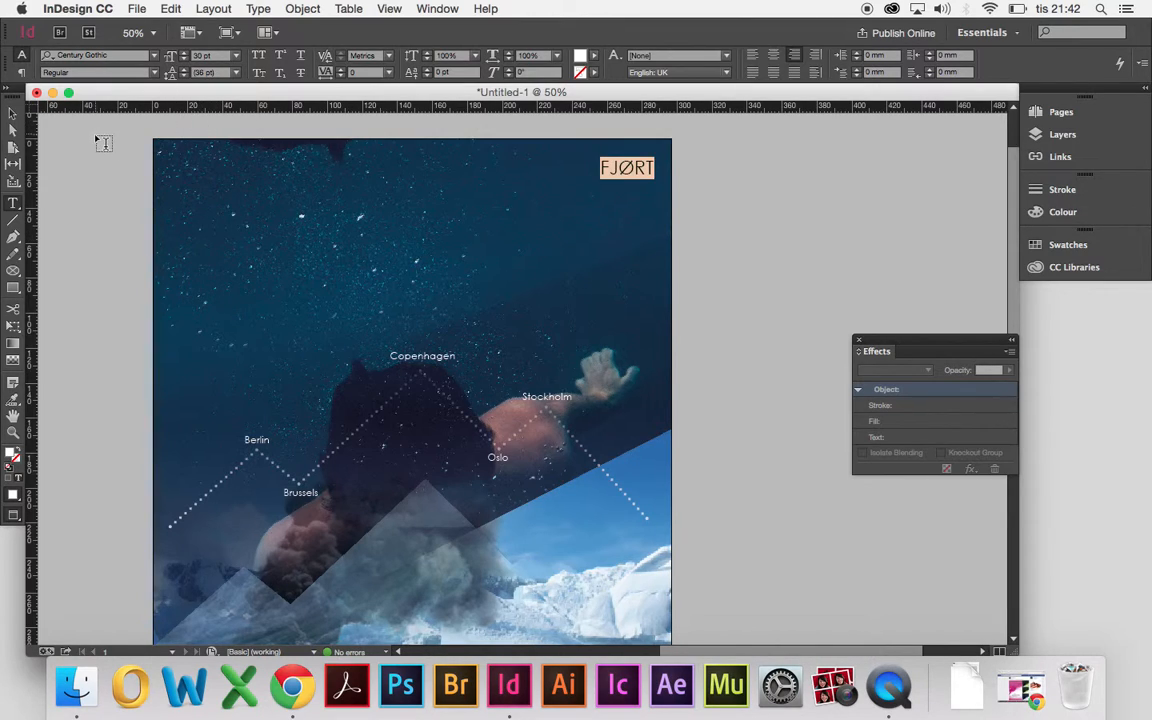
Step: Try the Bold style on the "FJØRT" text and return it to Regular
left_click(154, 75)
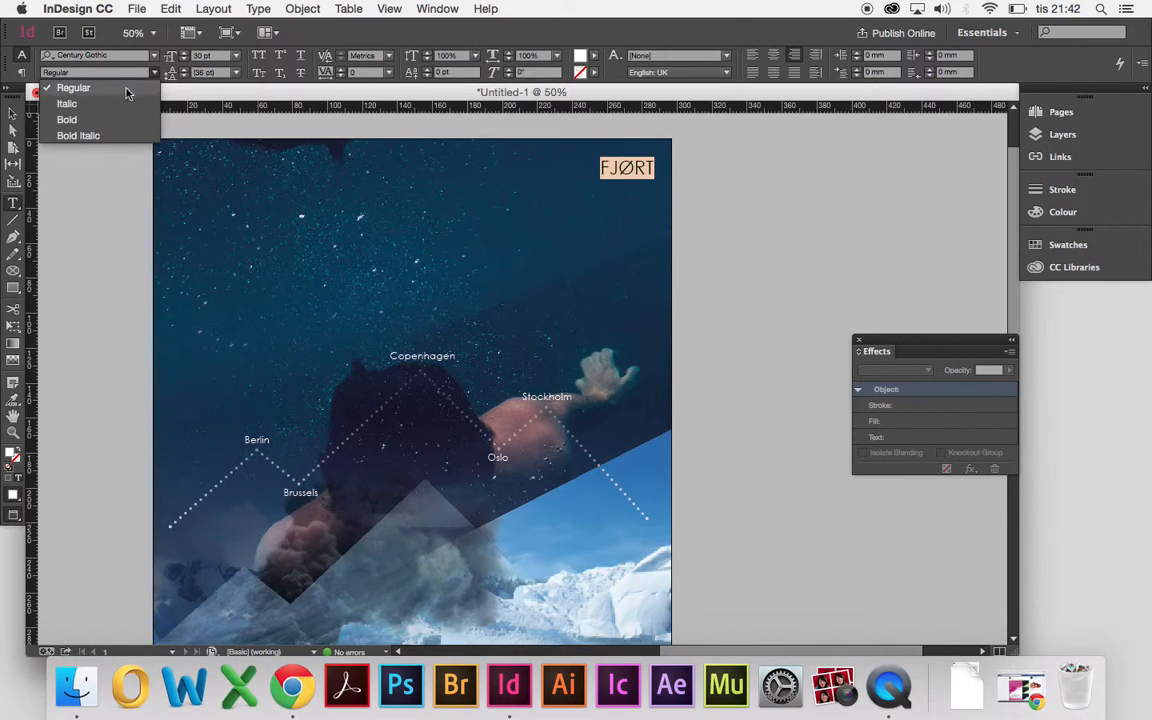
left_click(105, 118)
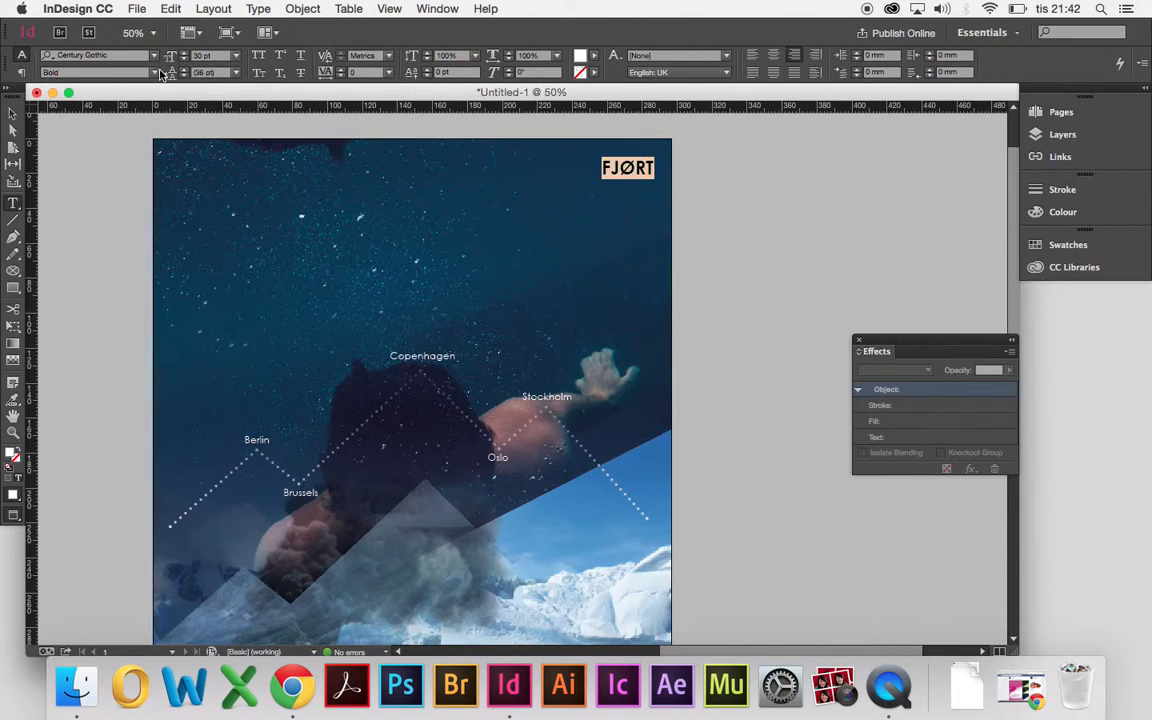
left_click(155, 75)
left_click(110, 89)
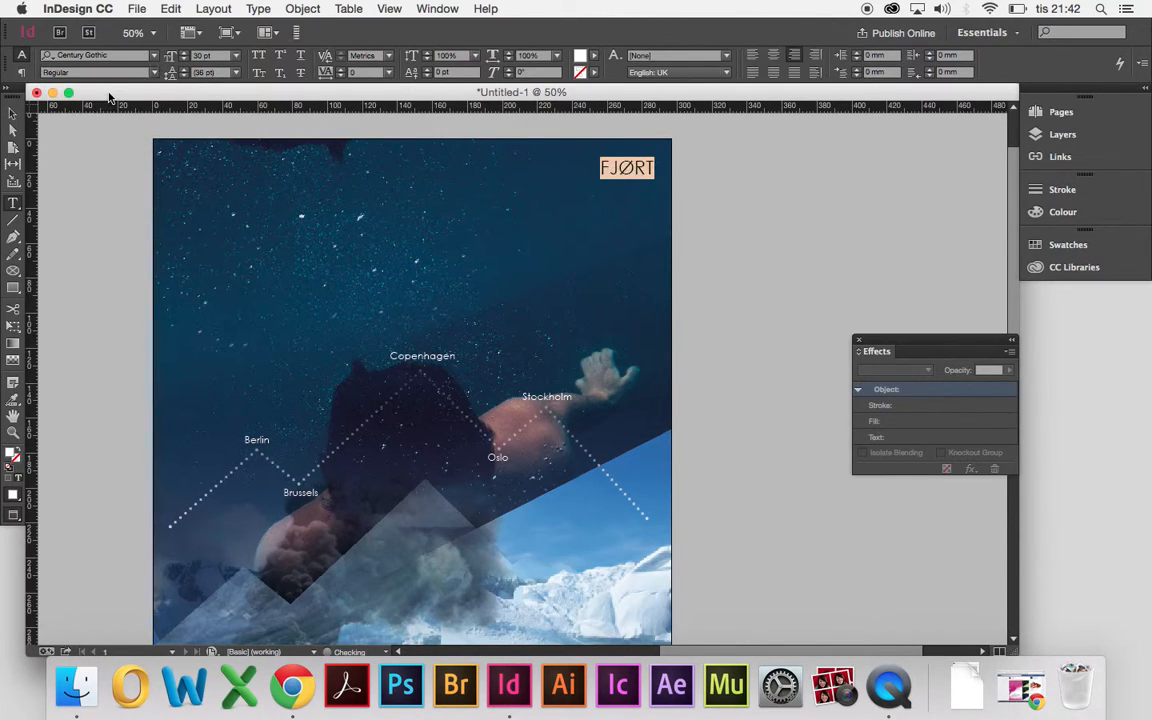
Step: Set the kerning of the entire "FJØRT" text to Optical
left_click(634, 171)
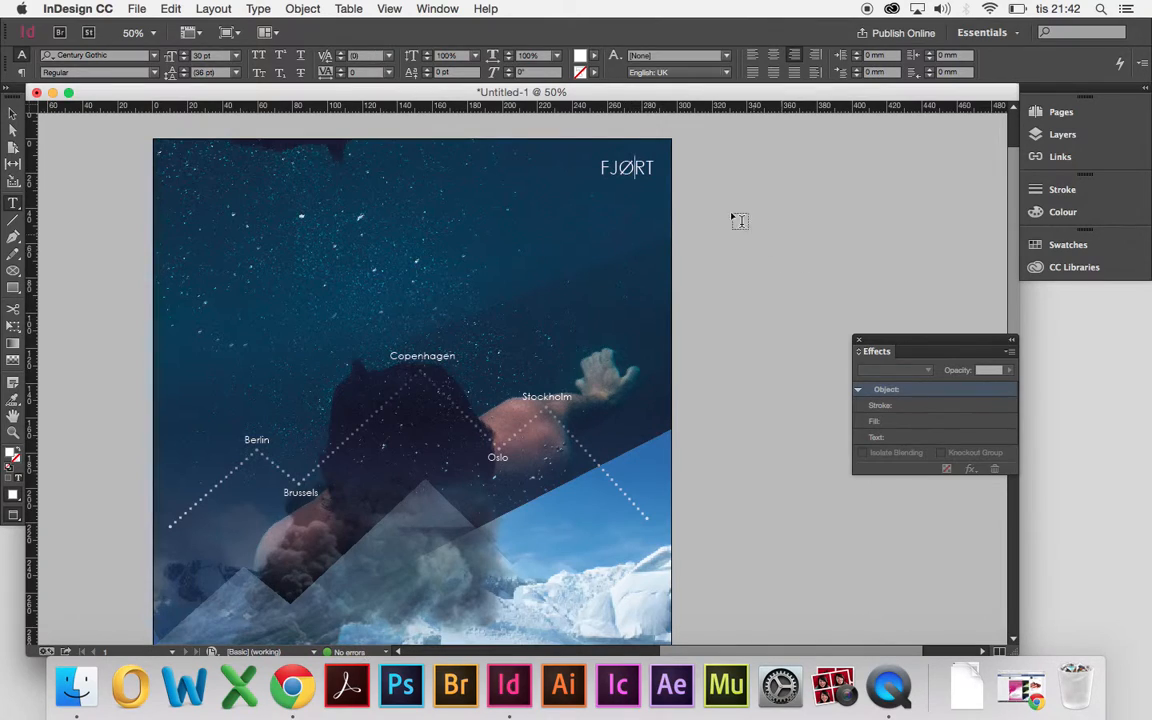
left_click_drag(598, 170, 612, 172)
double_click(612, 171)
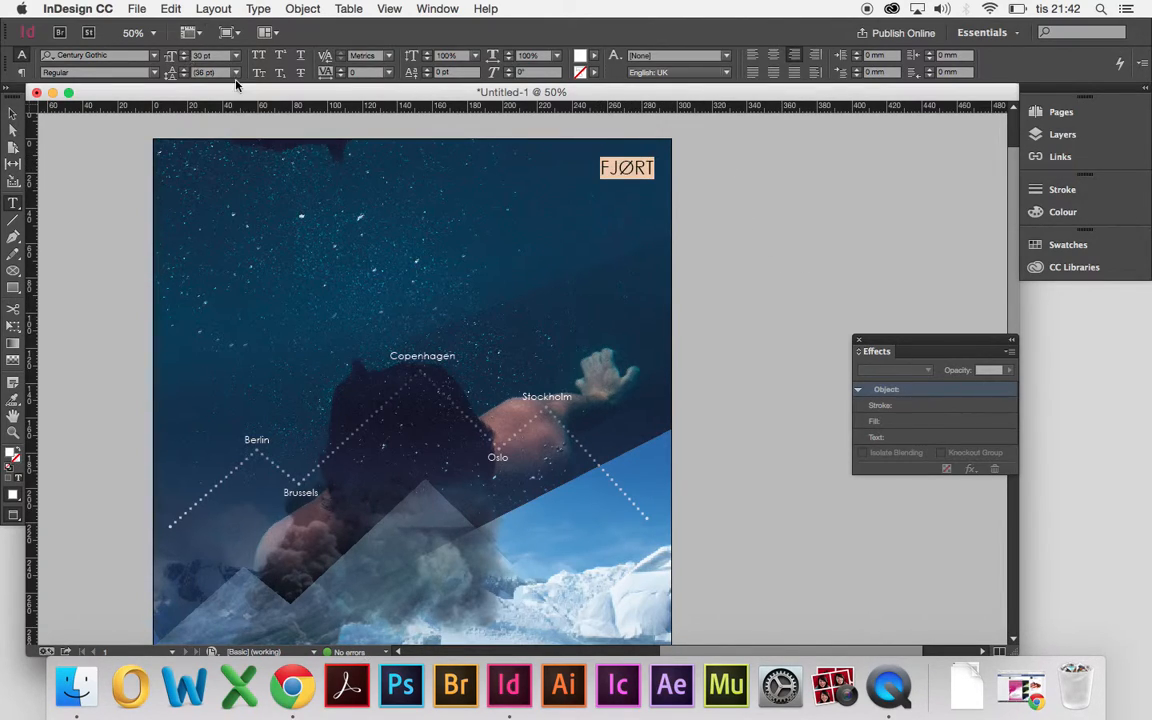
left_click(388, 55)
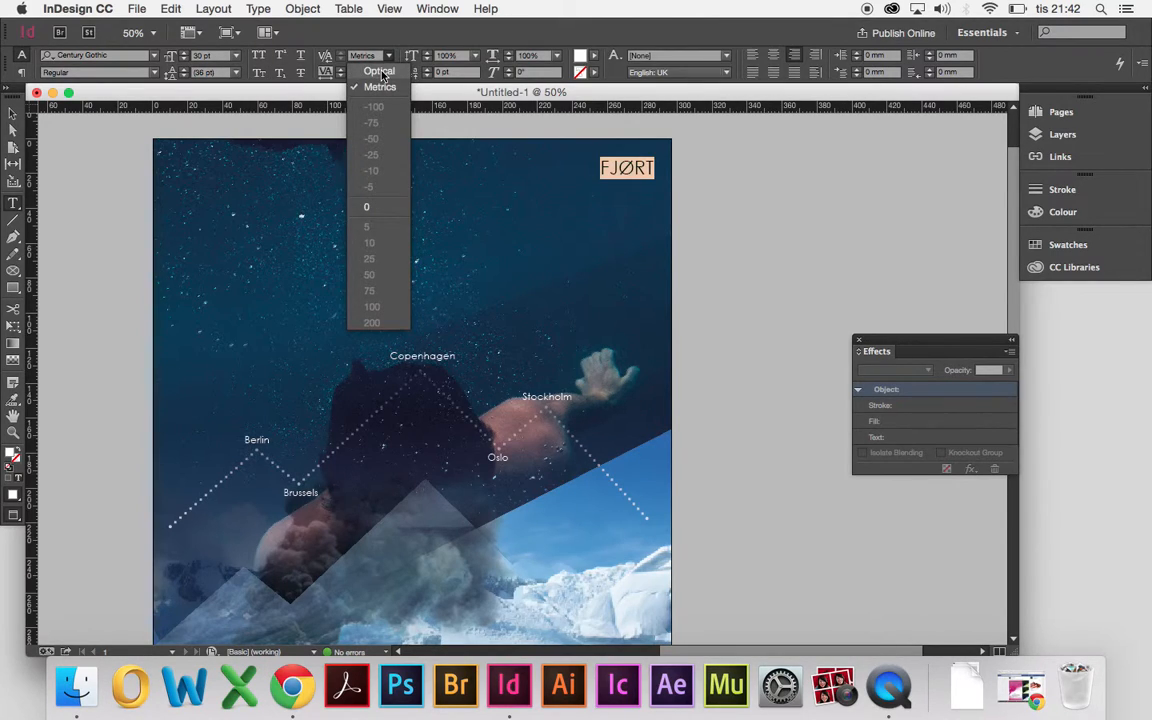
left_click(380, 73)
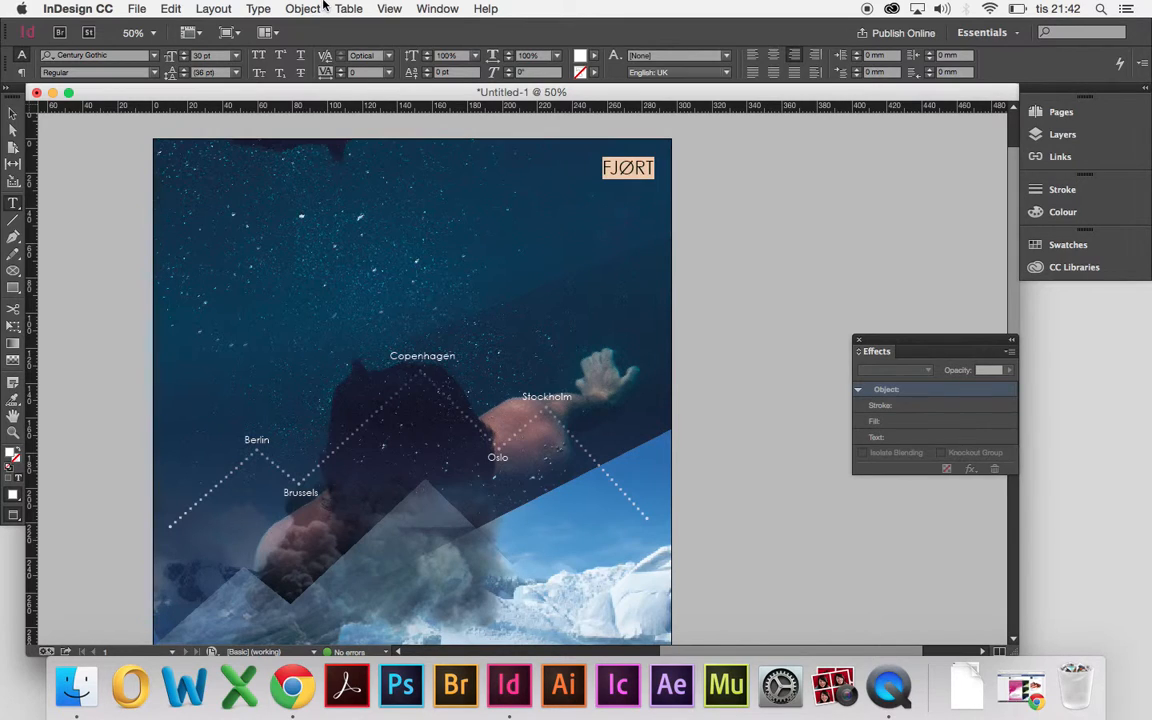
Step: Show the character settings and widen the tracking of "FJØRT" to 200, trying 50 and 100 first
left_click(258, 8)
mouse_move(342, 392)
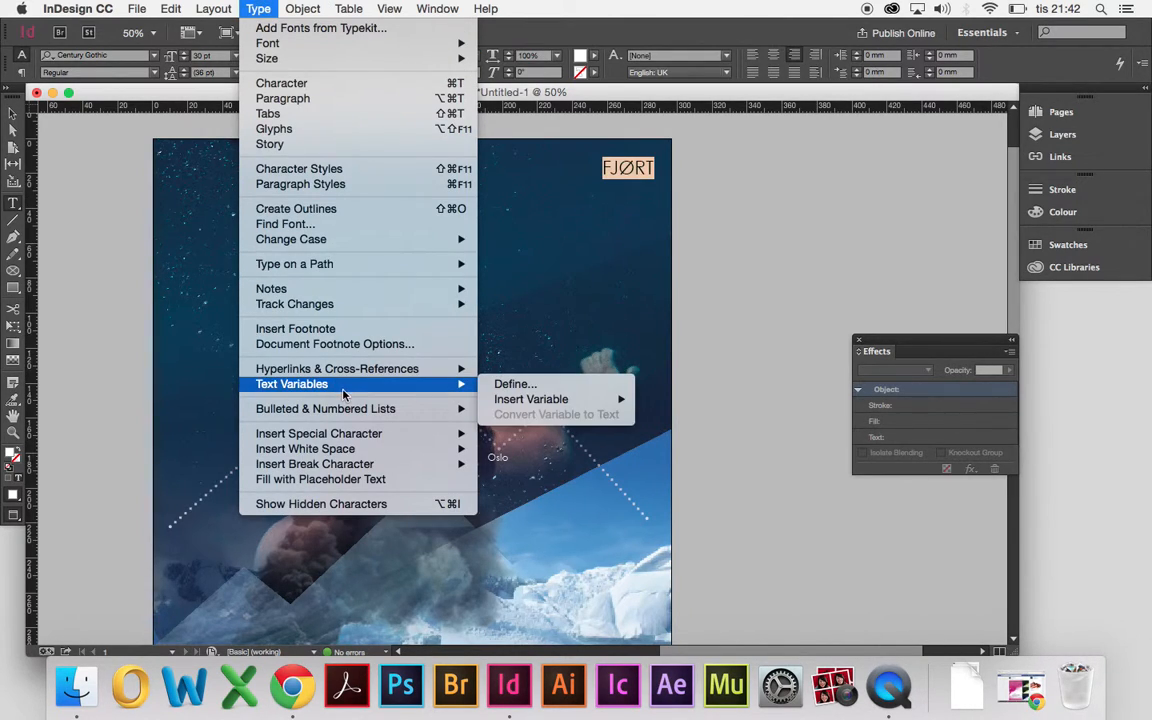
mouse_move(437, 8)
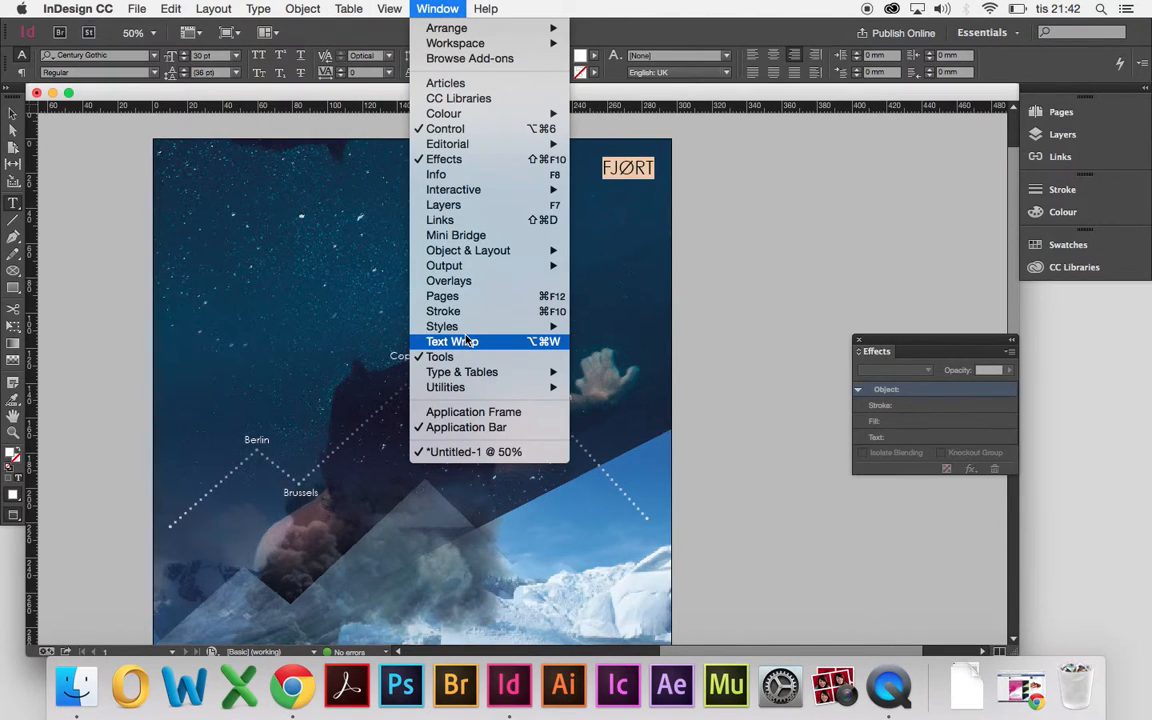
mouse_move(477, 372)
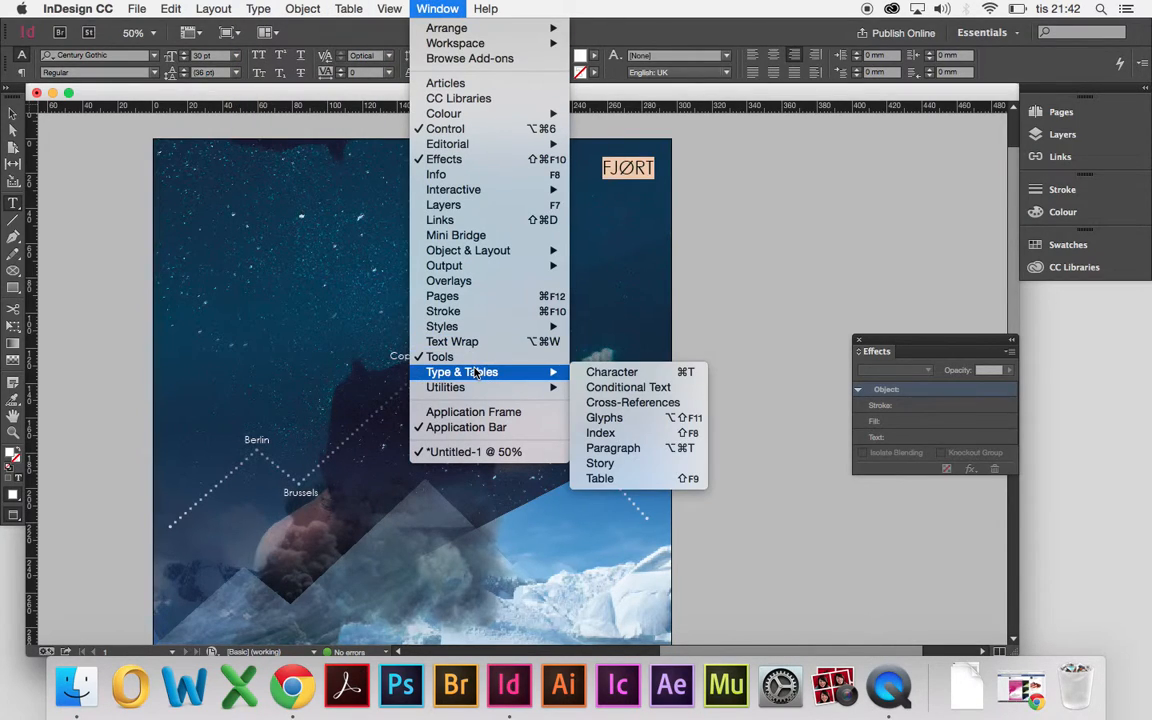
left_click(641, 372)
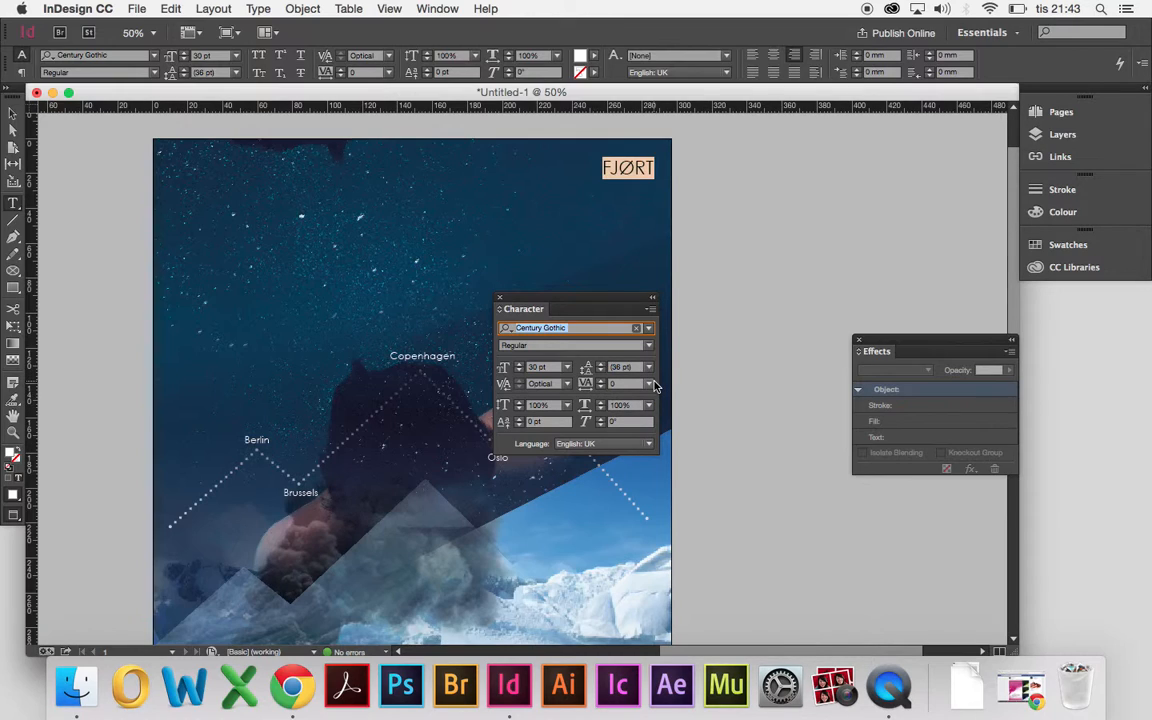
left_click(650, 384)
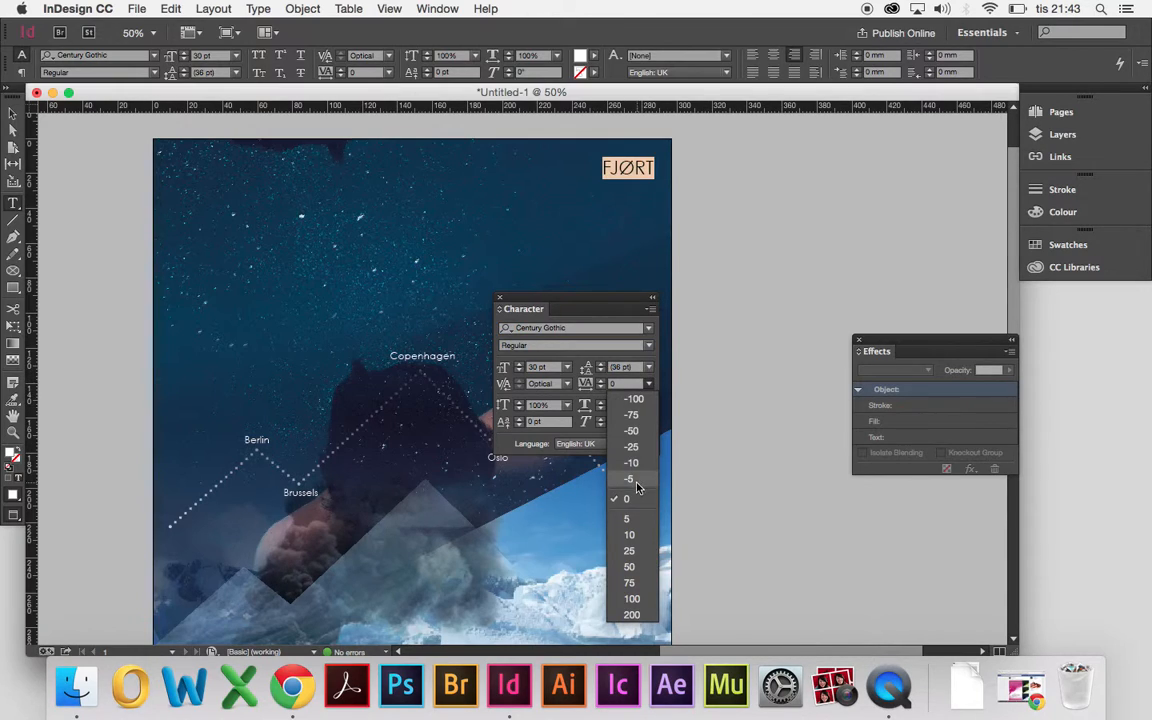
left_click(645, 563)
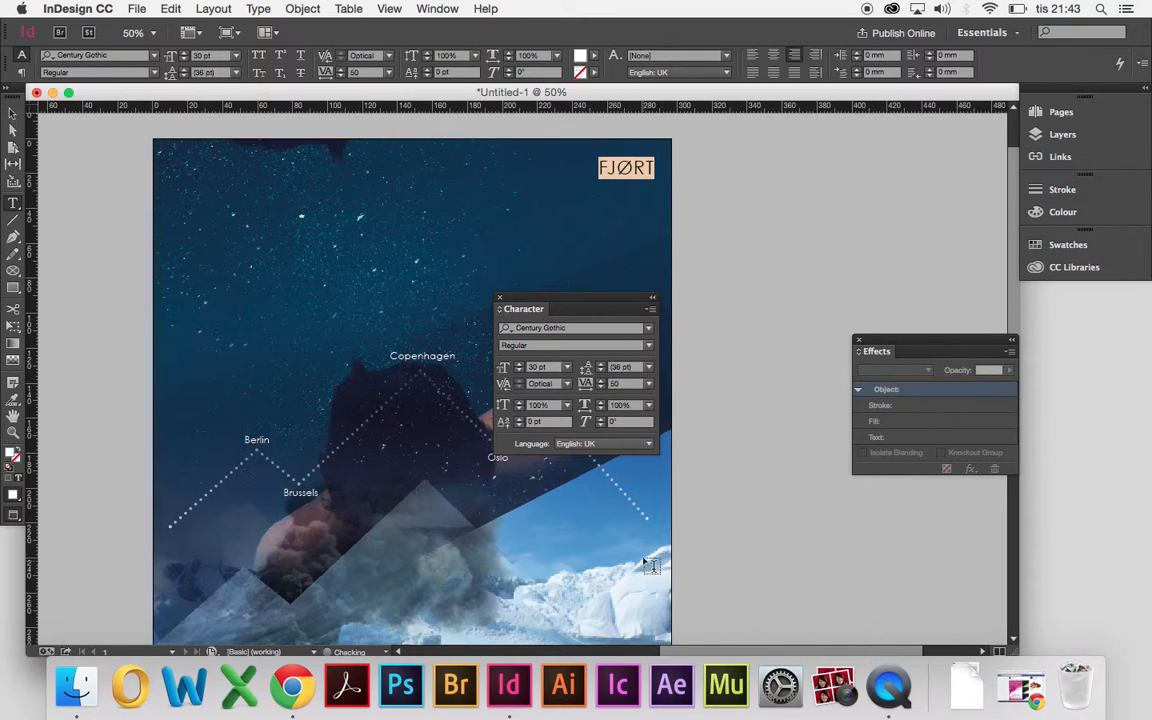
left_click(648, 386)
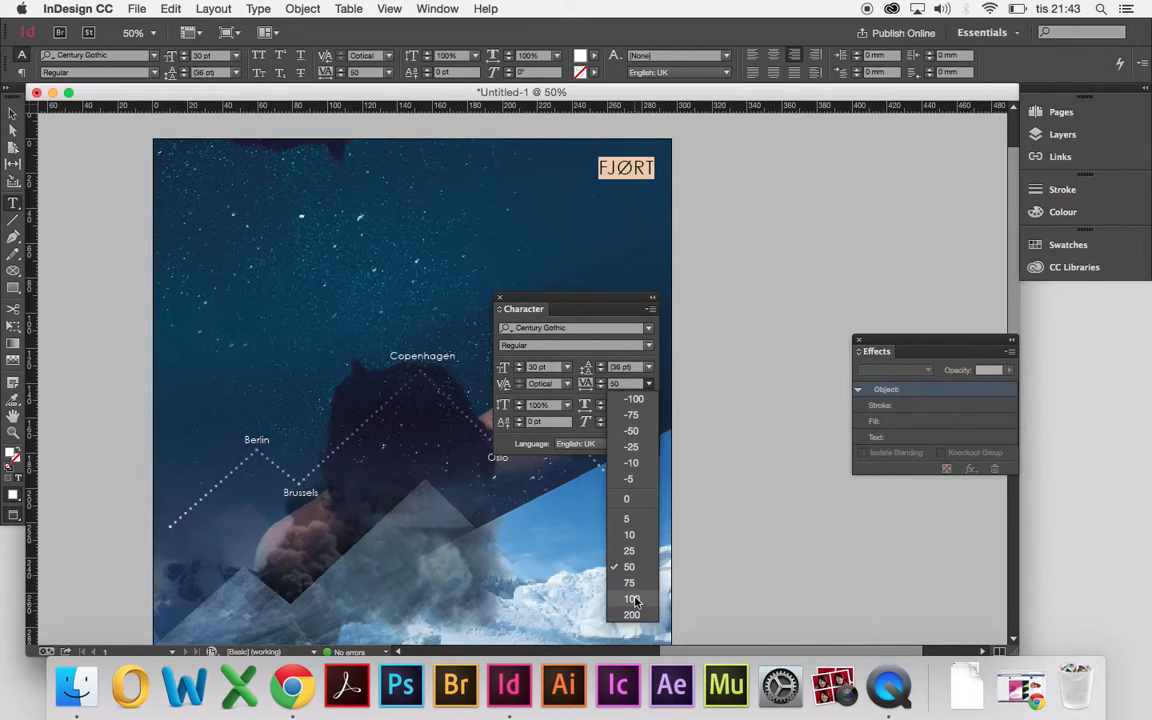
left_click(632, 598)
left_click(648, 384)
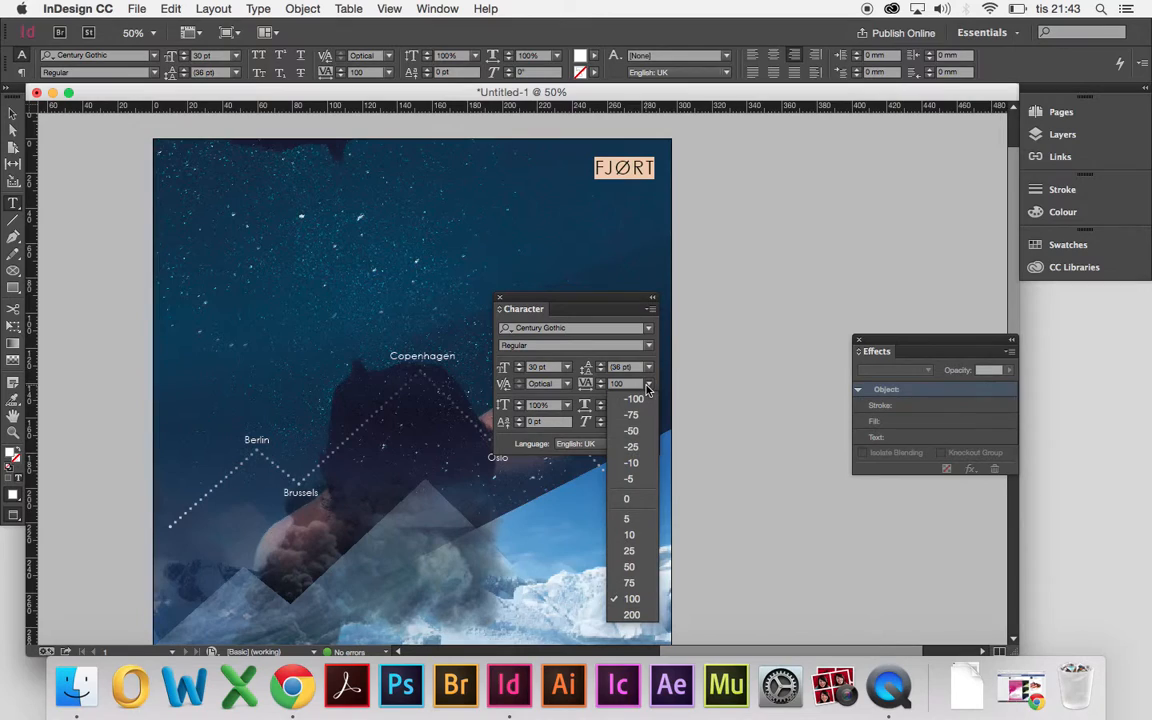
left_click(645, 615)
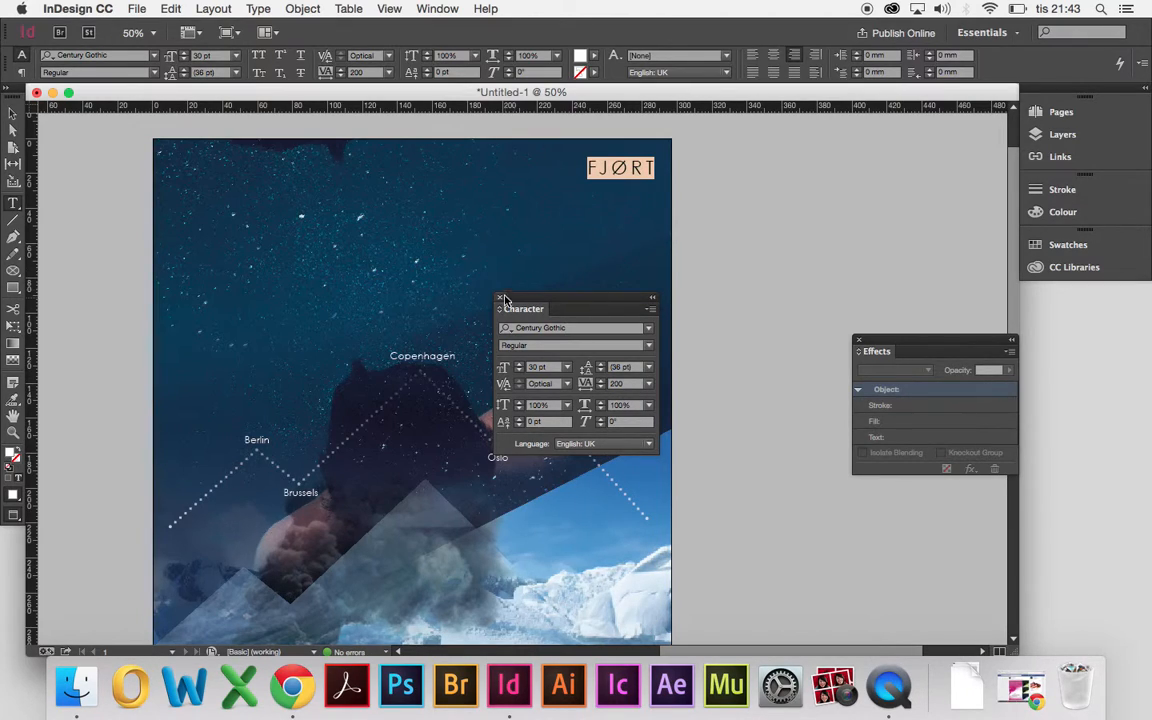
left_click(643, 164)
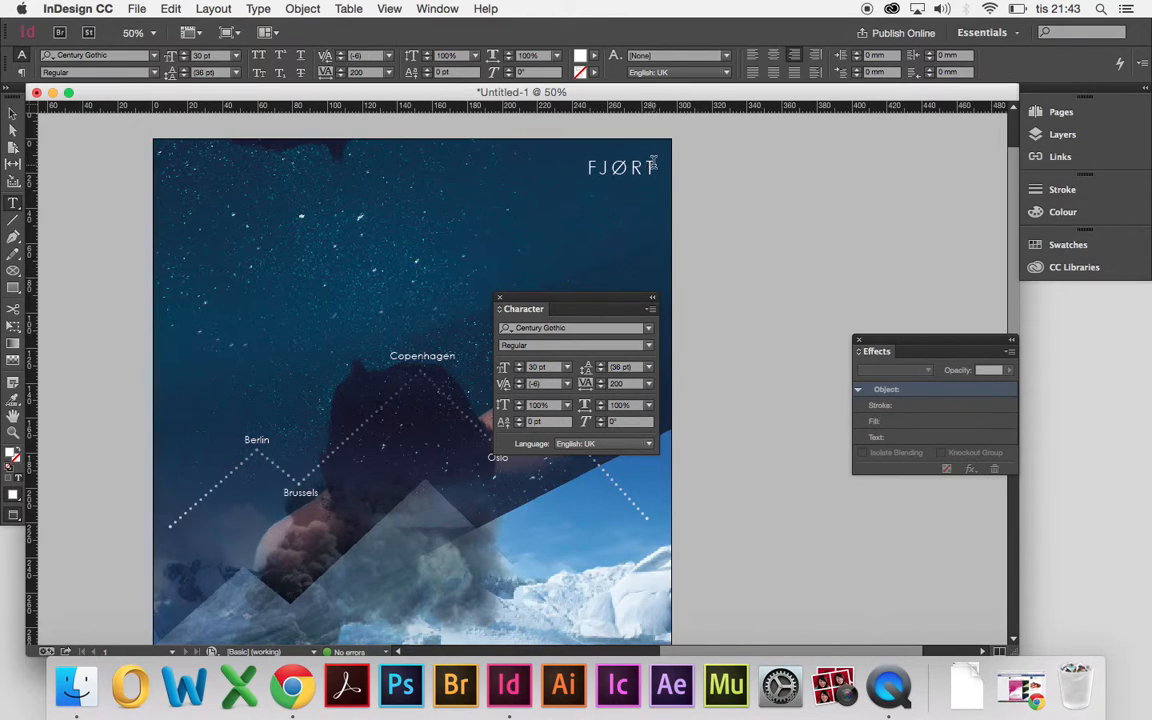
left_click(652, 166)
left_click(12, 112)
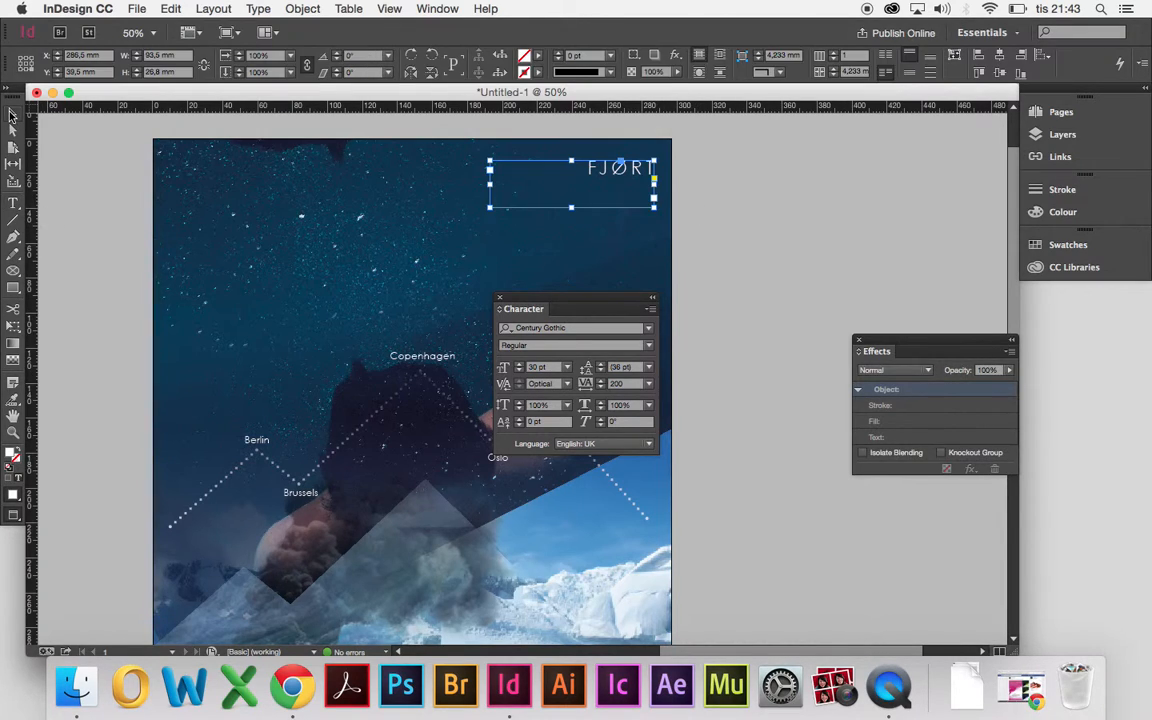
Step: Preview the reference poster img.jpg on the desktop to check its heading text, then return to the InDesign document
left_click(7, 599)
key("F11")
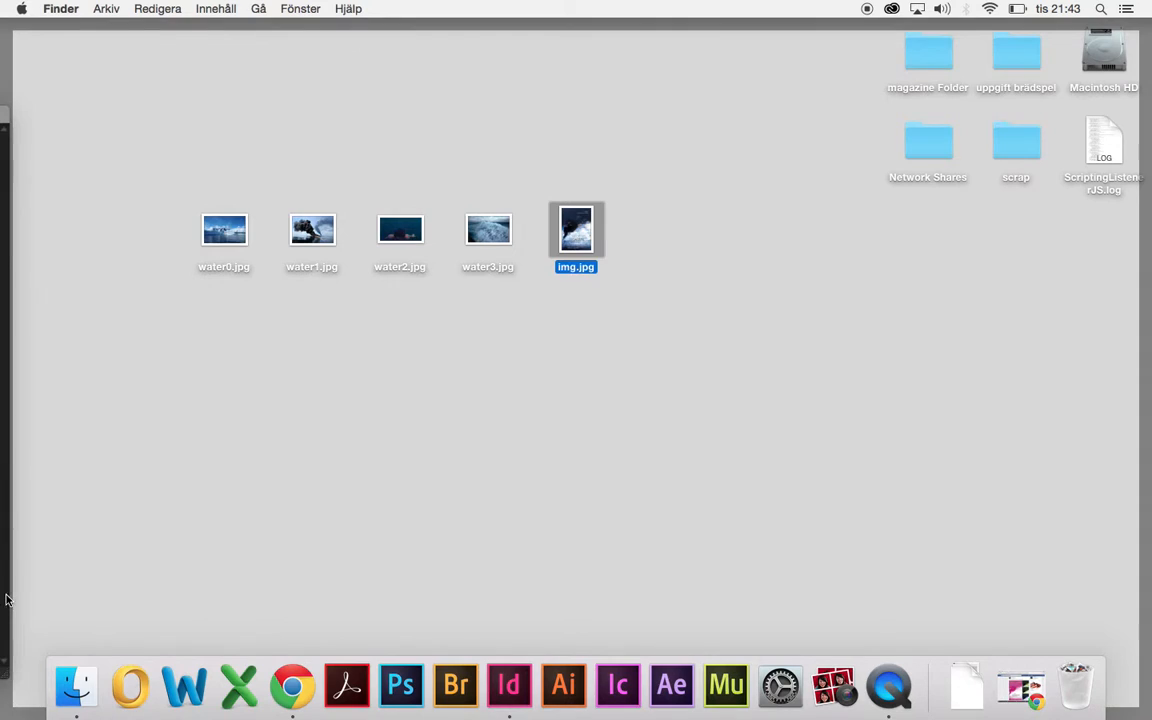
left_click(579, 309)
left_click(576, 232)
key("space")
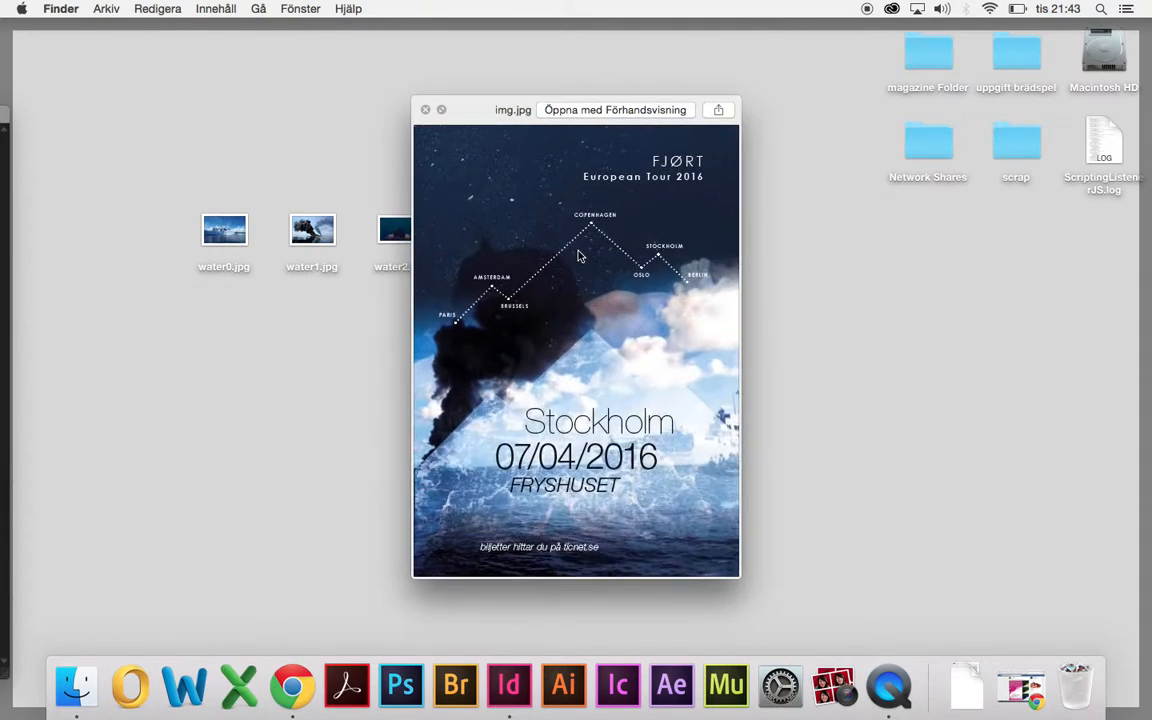
key("space")
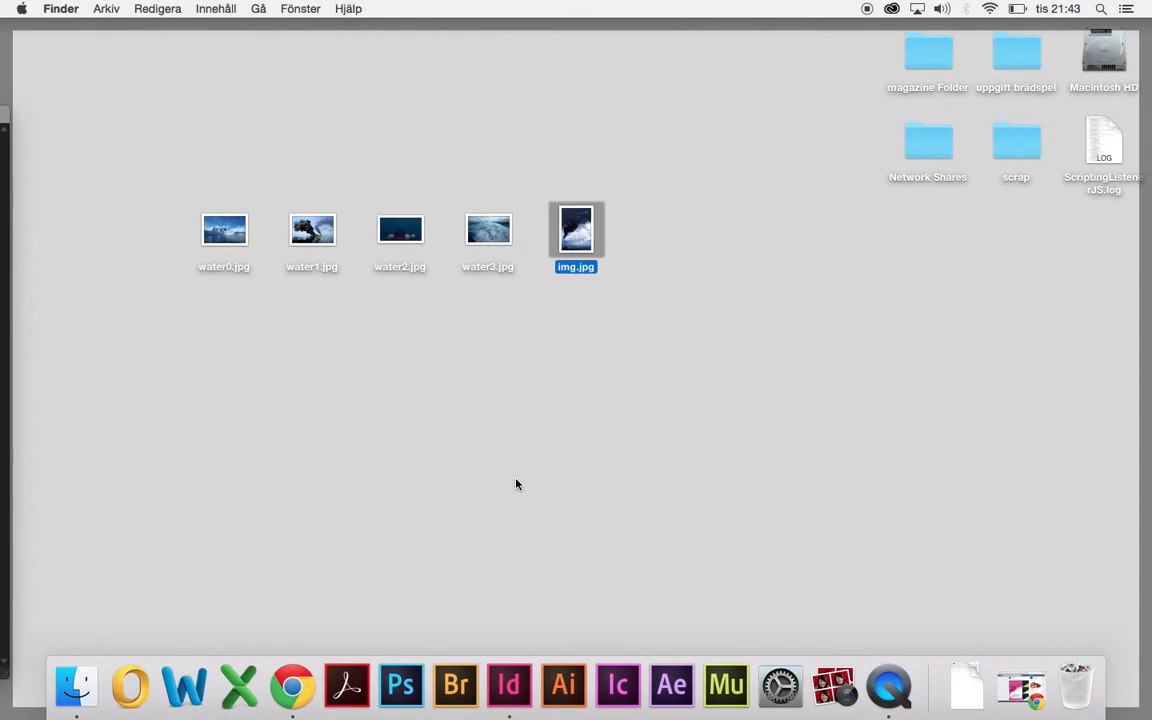
key("F11")
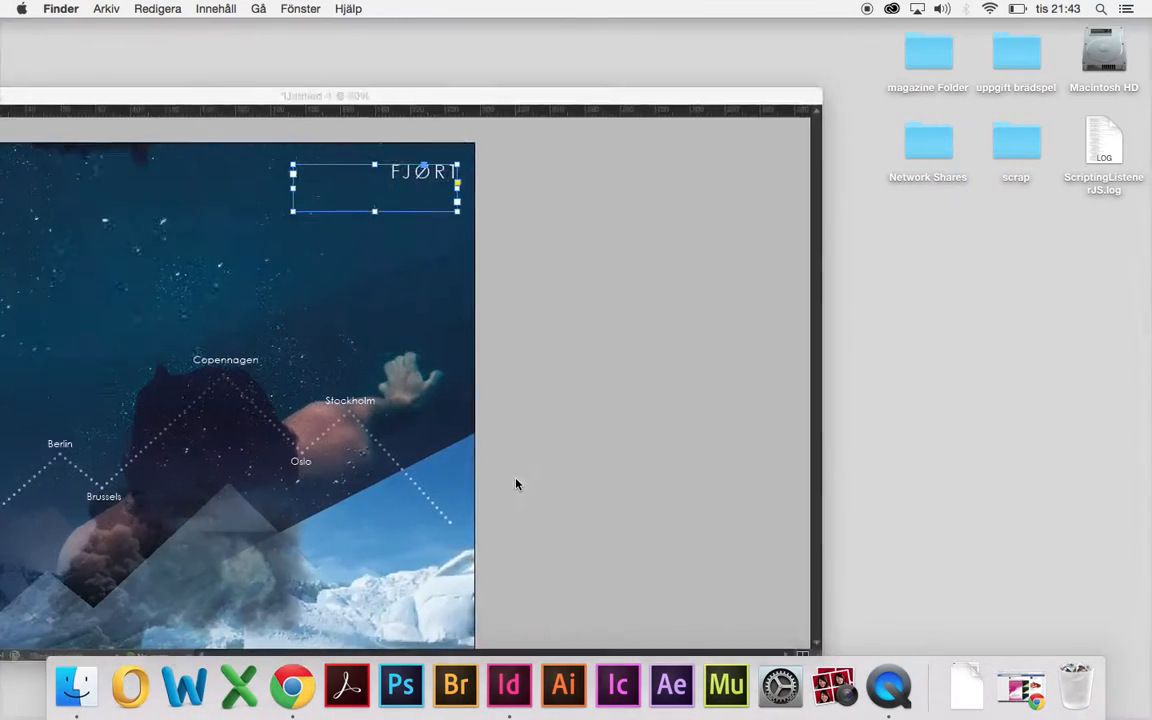
Step: Add a second line reading "European Tour 2016" below "FJØRT" in the heading's text frame
double_click(643, 170)
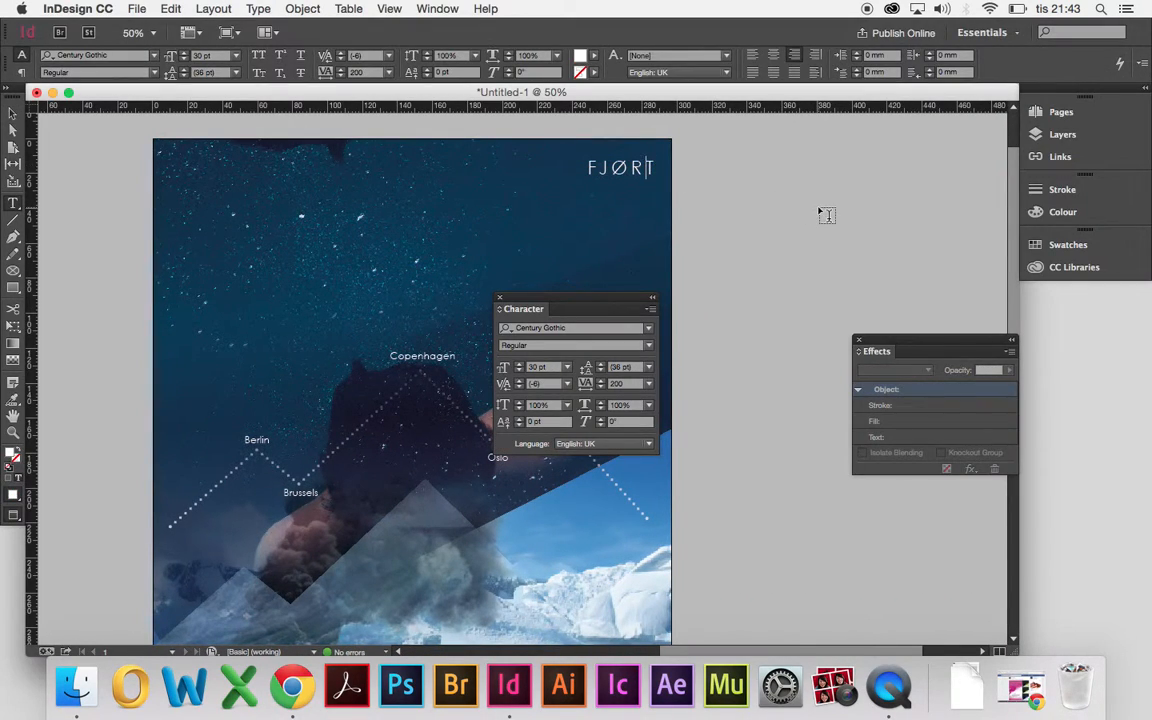
type("Europaen")
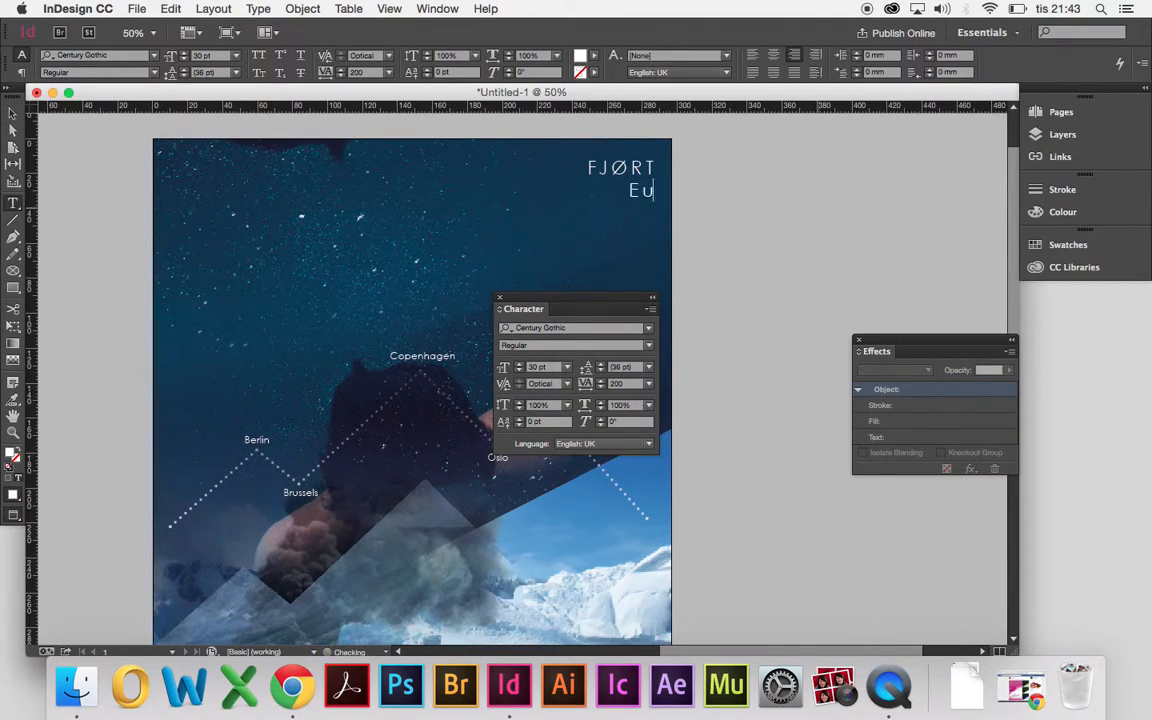
key("BackSpace")
key("BackSpace")
key("BackSpace")
type("ean")
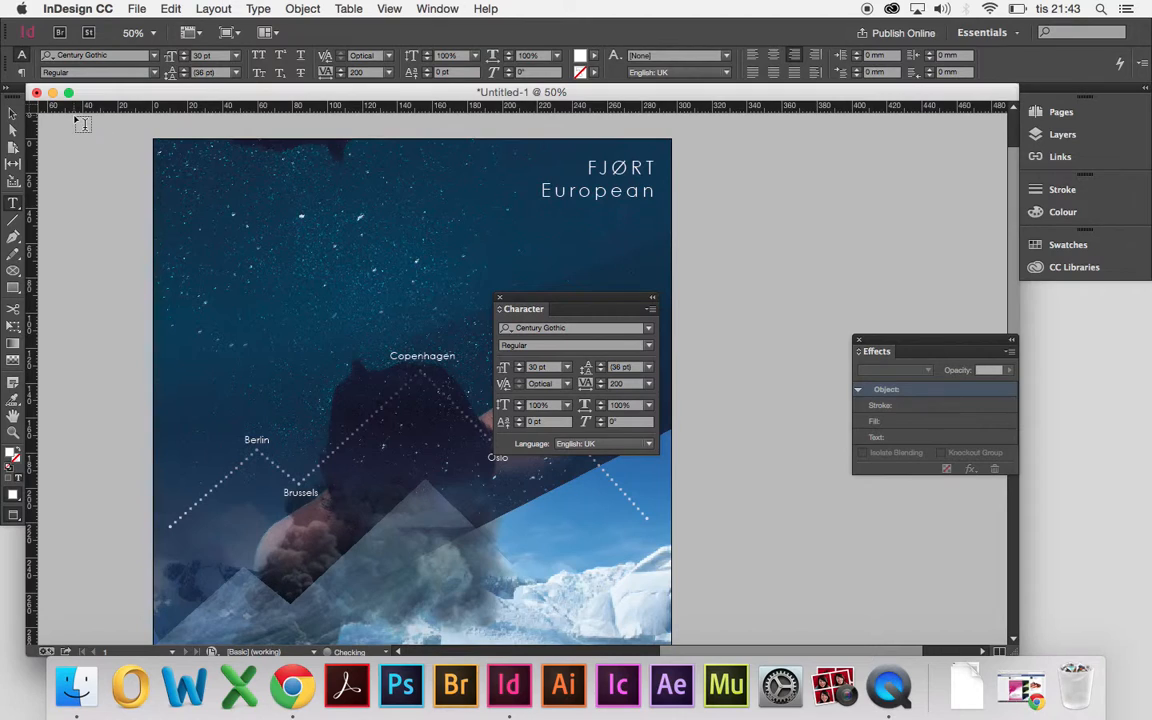
Step: Widen the heading's text frame toward the poster's left side to about 151 mm, keeping its right edge in place
left_click(12, 113)
left_click_drag(490, 188, 404, 190)
key("super+z")
left_click_drag(489, 183, 393, 183)
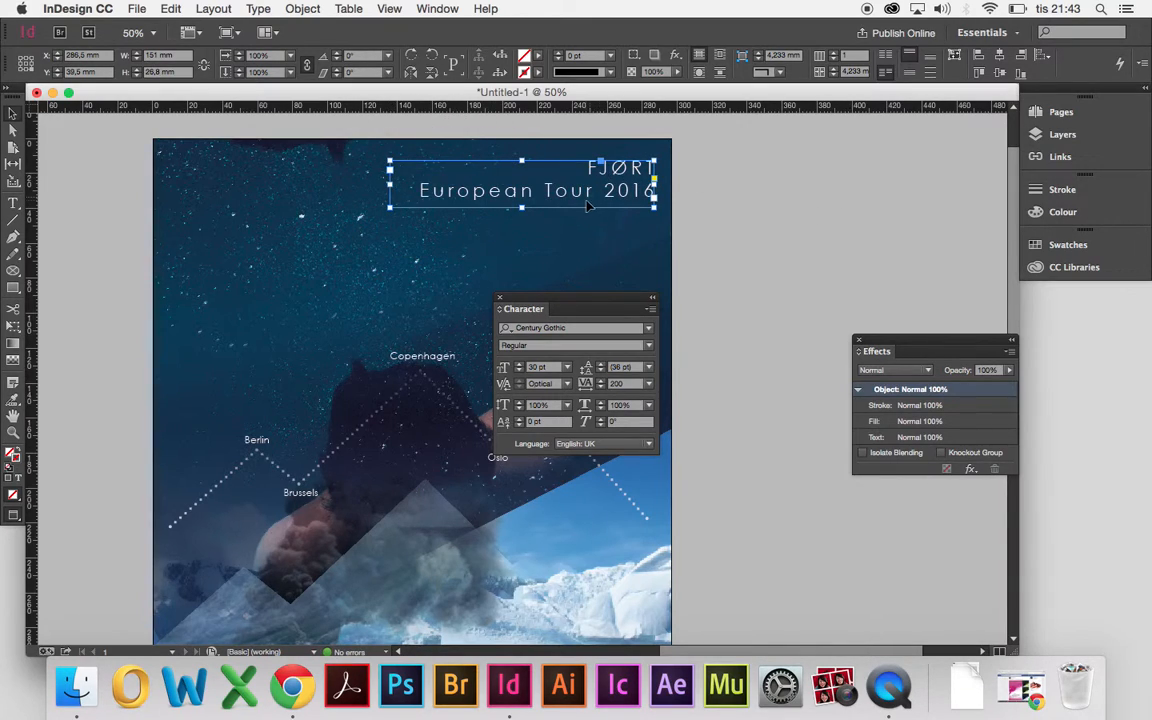
Step: Set the "European Tour 2016" line to 20 pt and deselect the heading
key("t")
left_click(423, 193)
left_click_drag(423, 193, 689, 198)
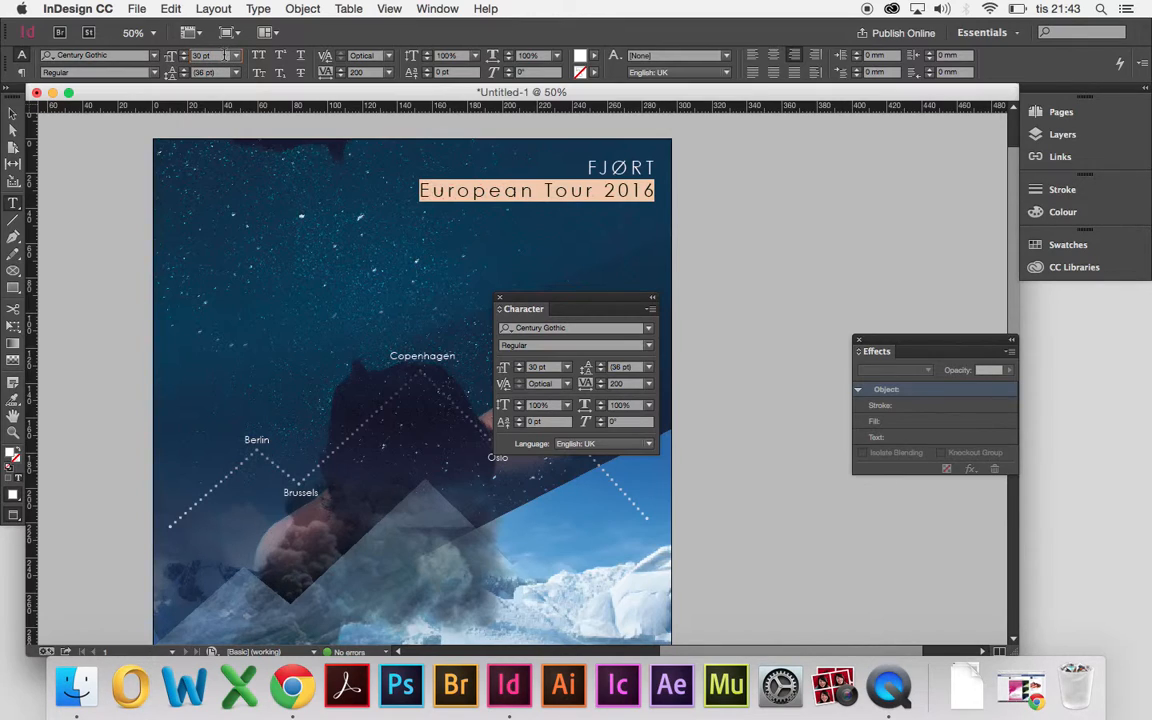
type("20")
key("Return")
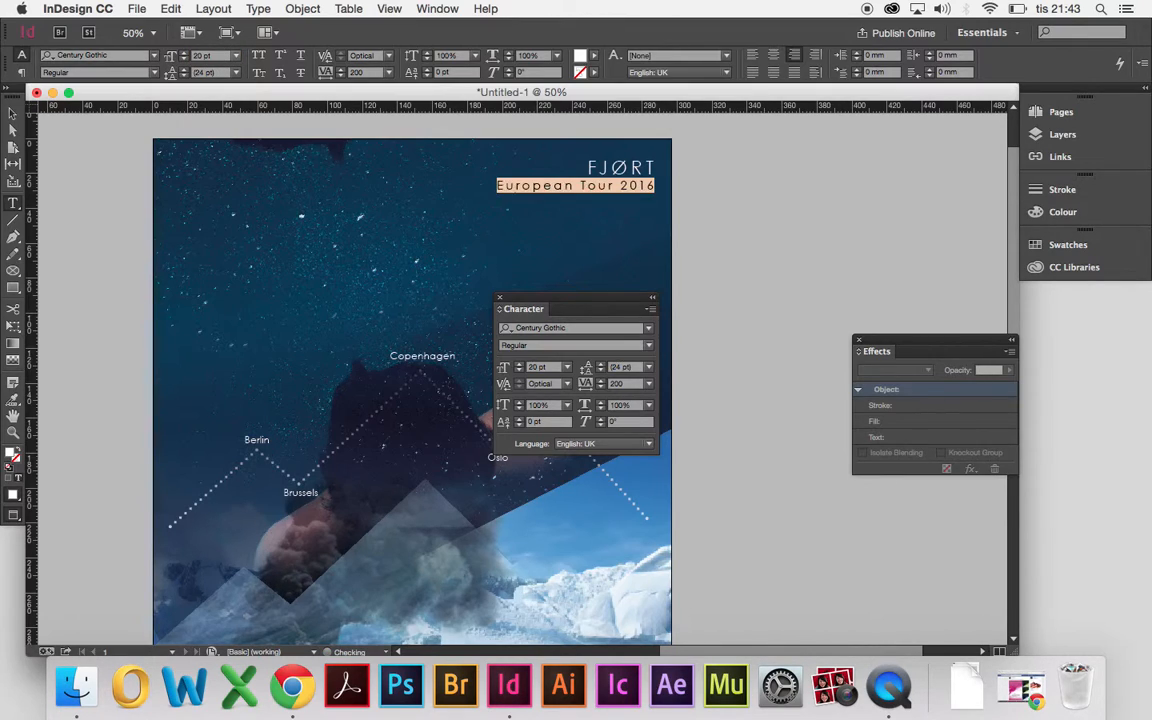
left_click(13, 113)
left_click(761, 221)
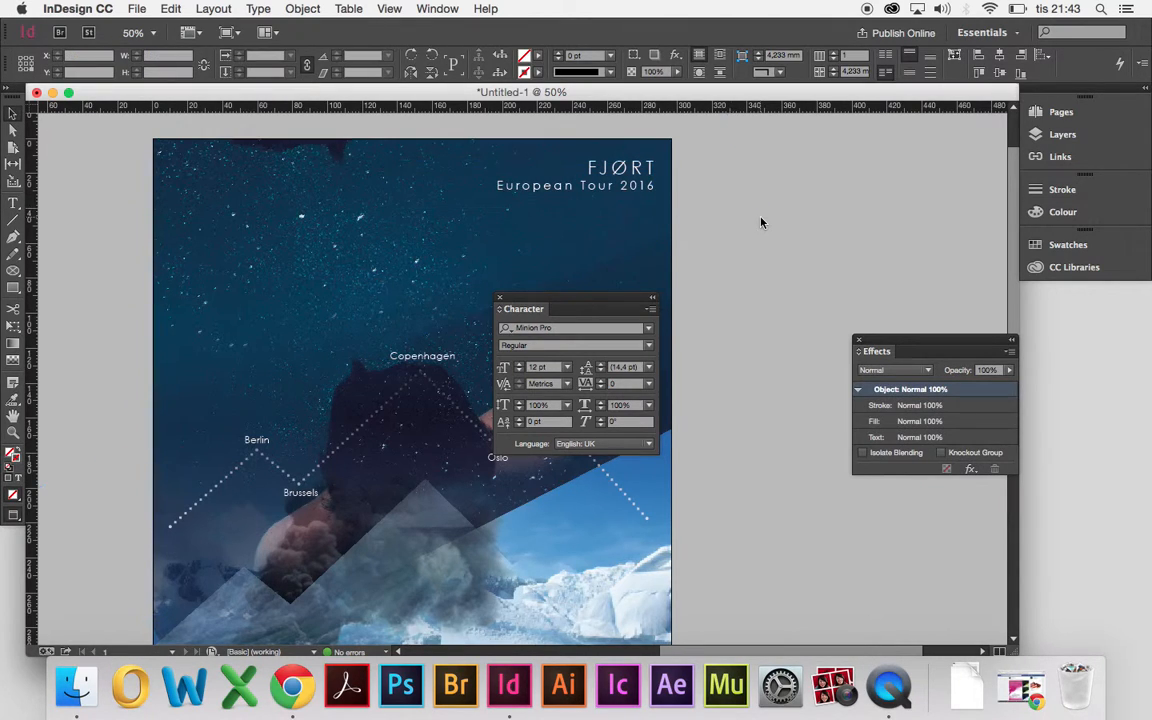
Step: Close the floating character settings that cover the artwork
scroll(761, 222, "down", 1)
scroll(761, 222, "down", 3)
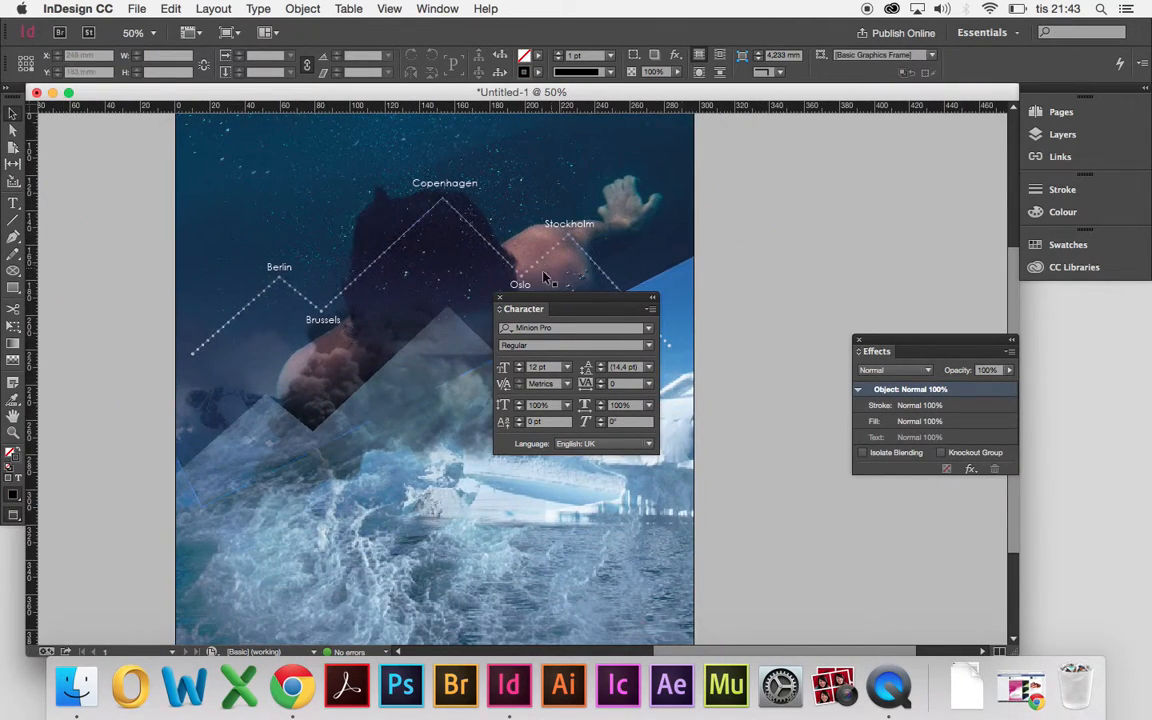
left_click(500, 298)
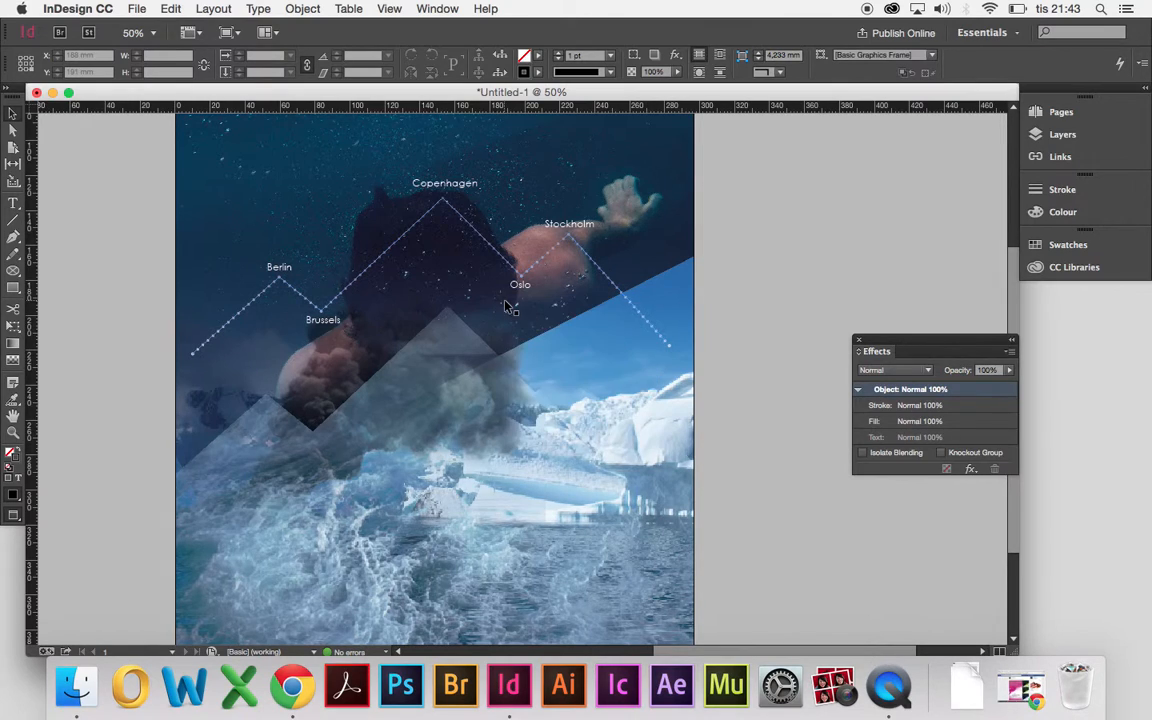
scroll(770, 270, "down", 3)
scroll(770, 270, "up", 4)
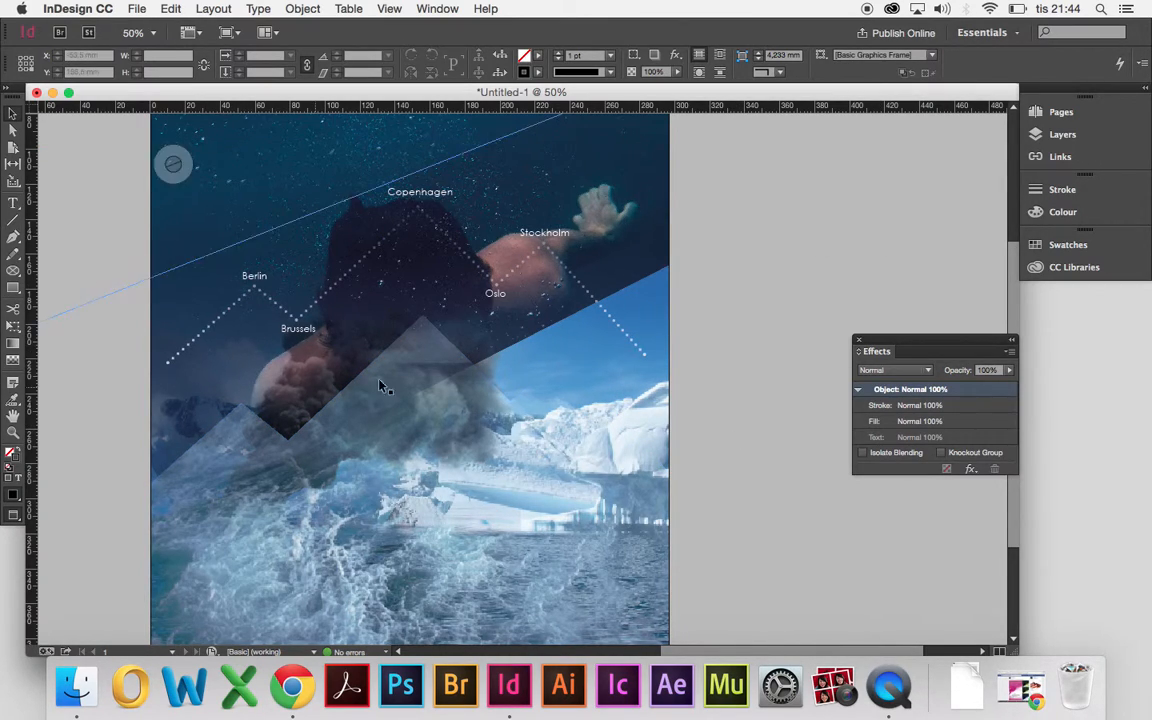
left_click_drag(463, 280, 576, 293)
key("z")
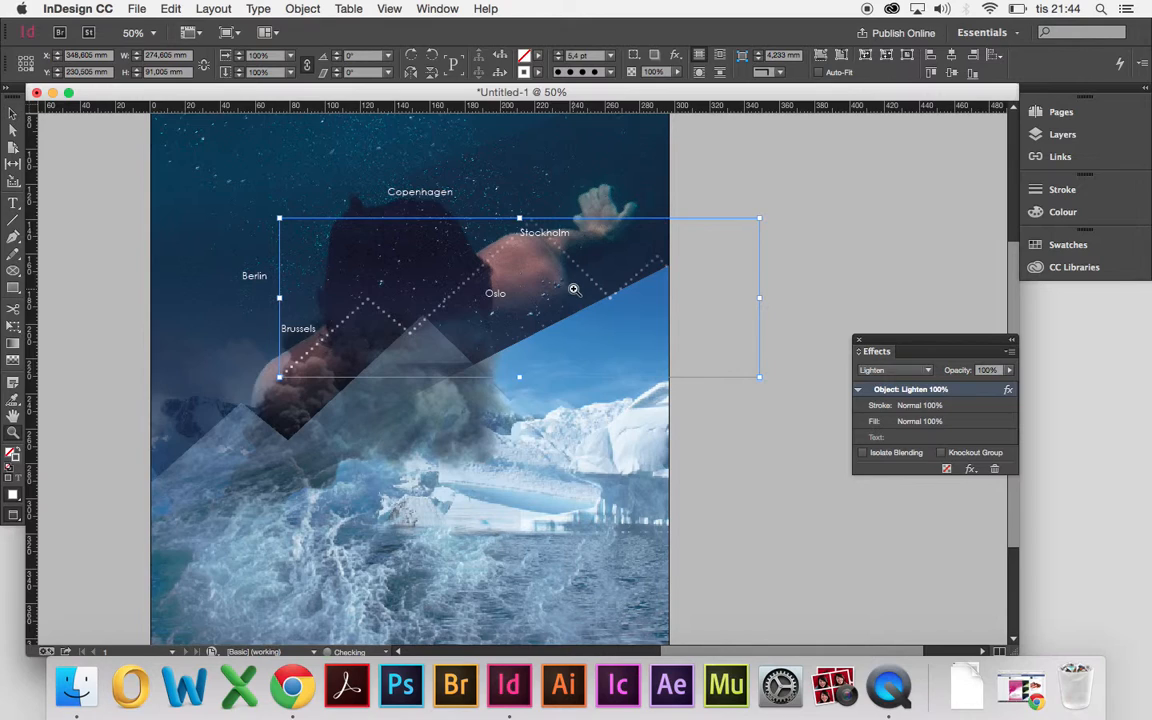
key("super+z")
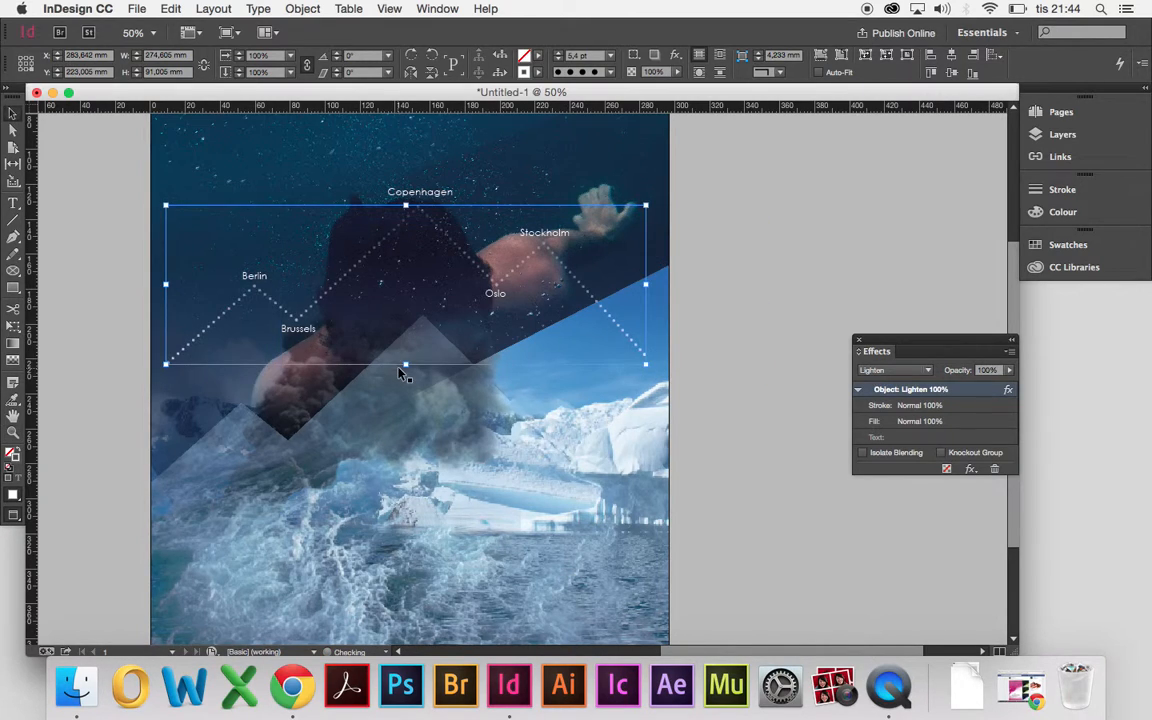
Step: Draw a text frame about 245 mm wide and 123 mm high across the poster's lower half
left_click(13, 203)
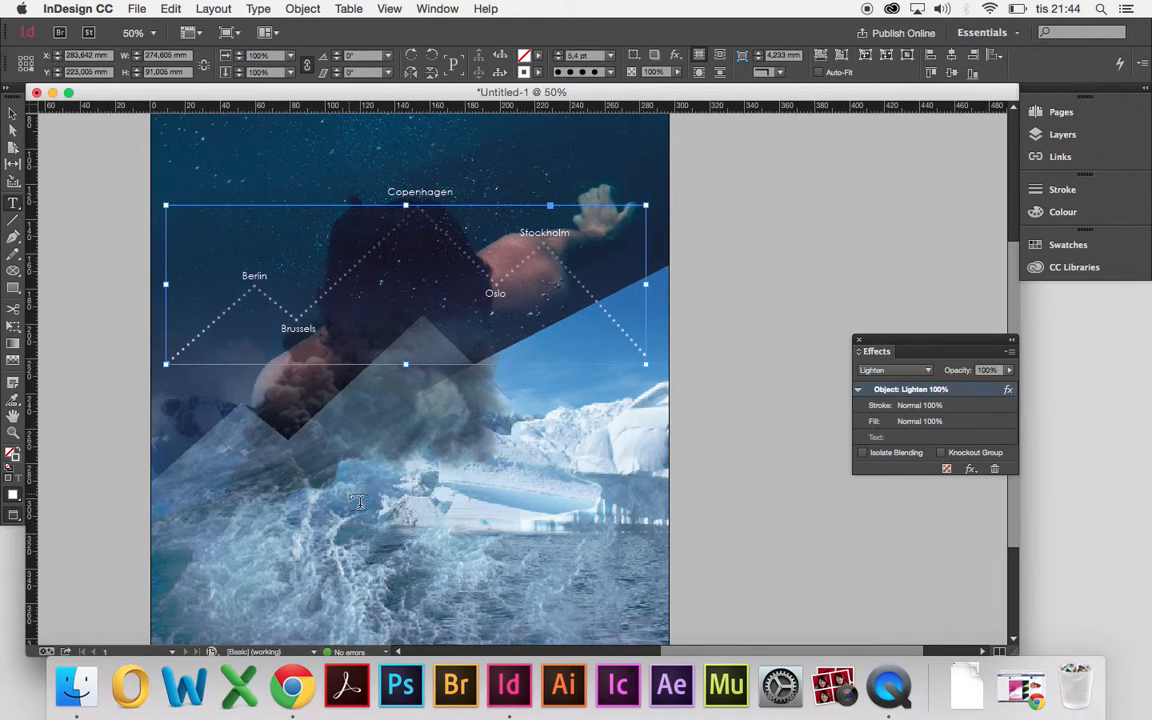
left_click(1063, 134)
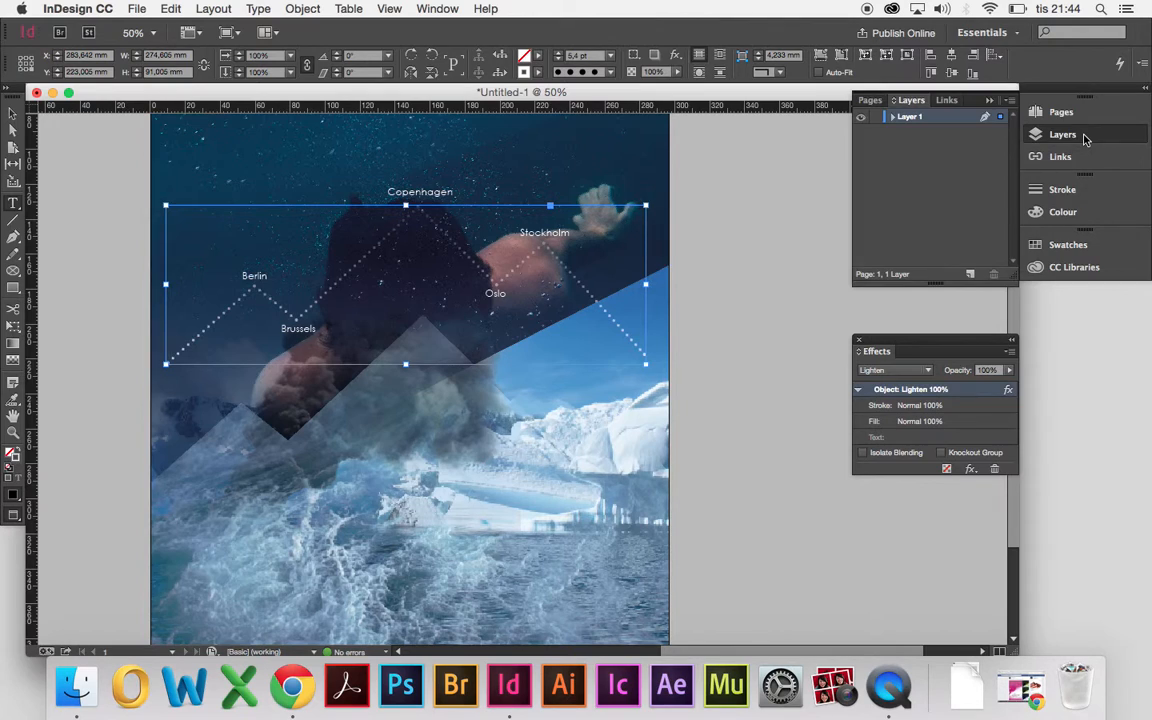
left_click(1085, 138)
left_click(209, 400)
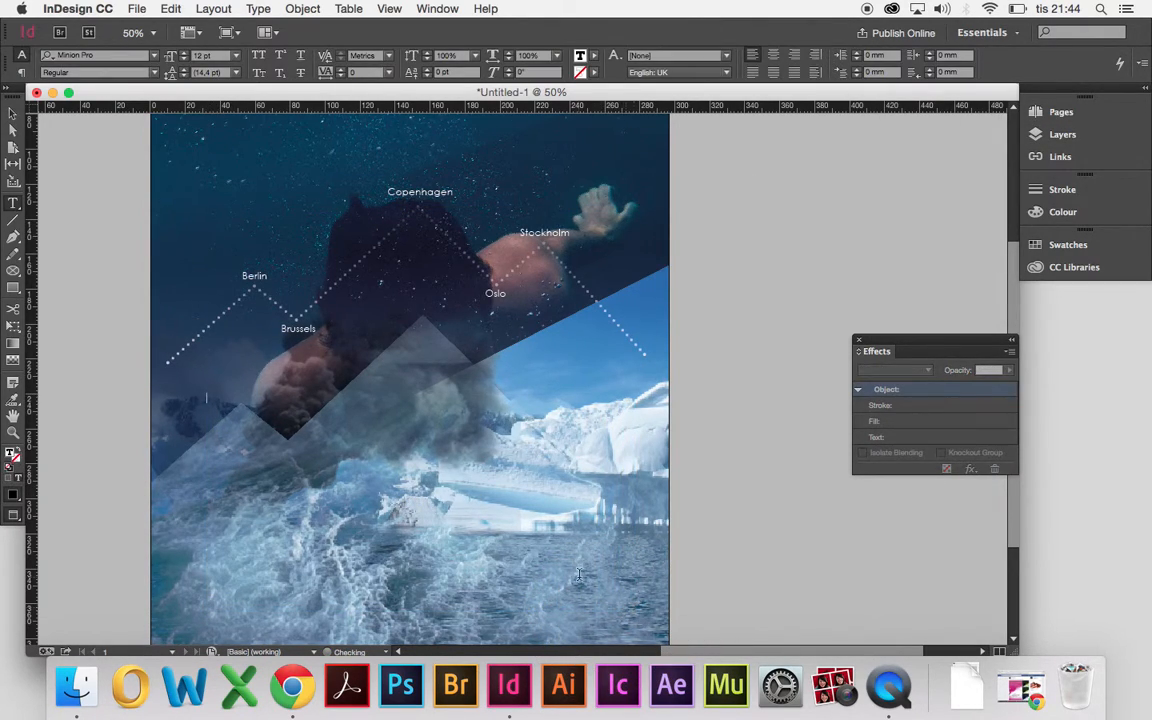
Step: Set the new frame's text to 72 pt Helvetica Neue and enter the placeholder "sadasd"
left_click(222, 56)
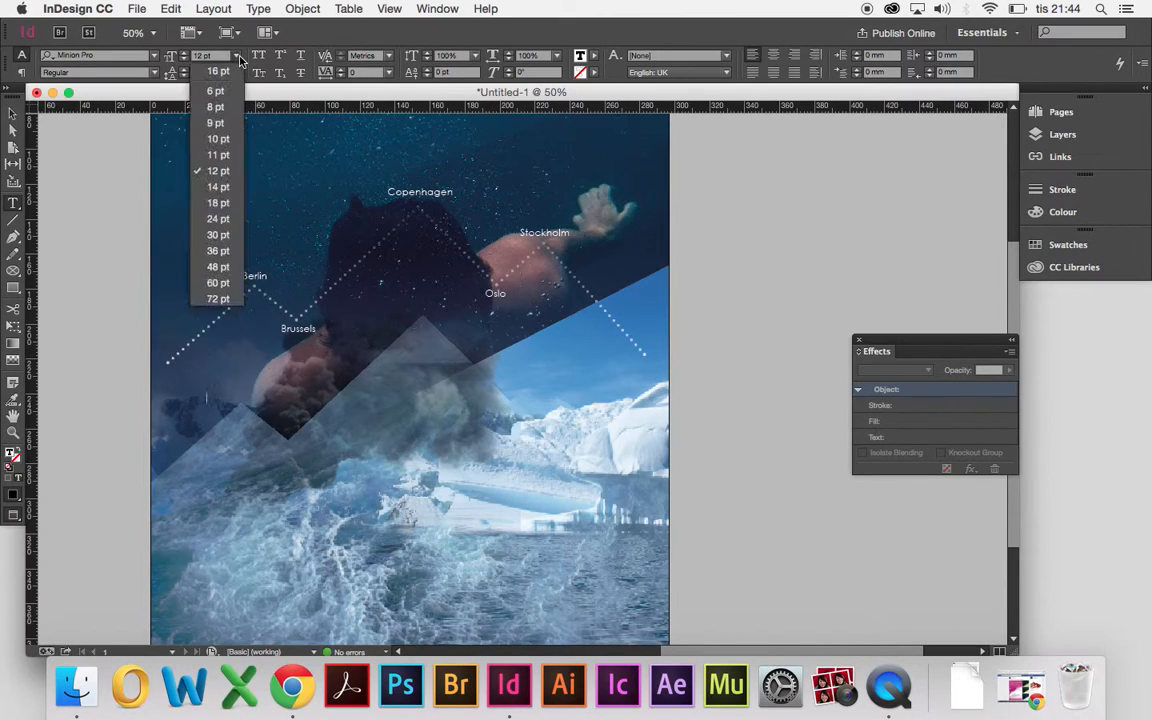
left_click(215, 298)
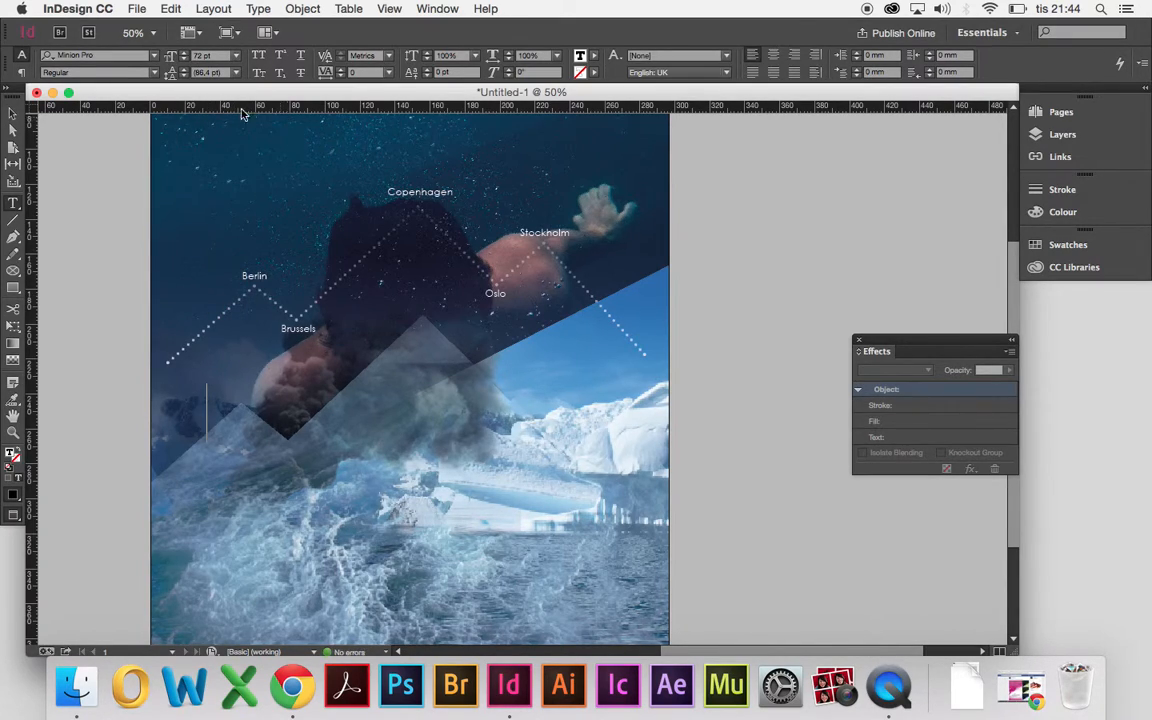
double_click(127, 57)
left_click(155, 57)
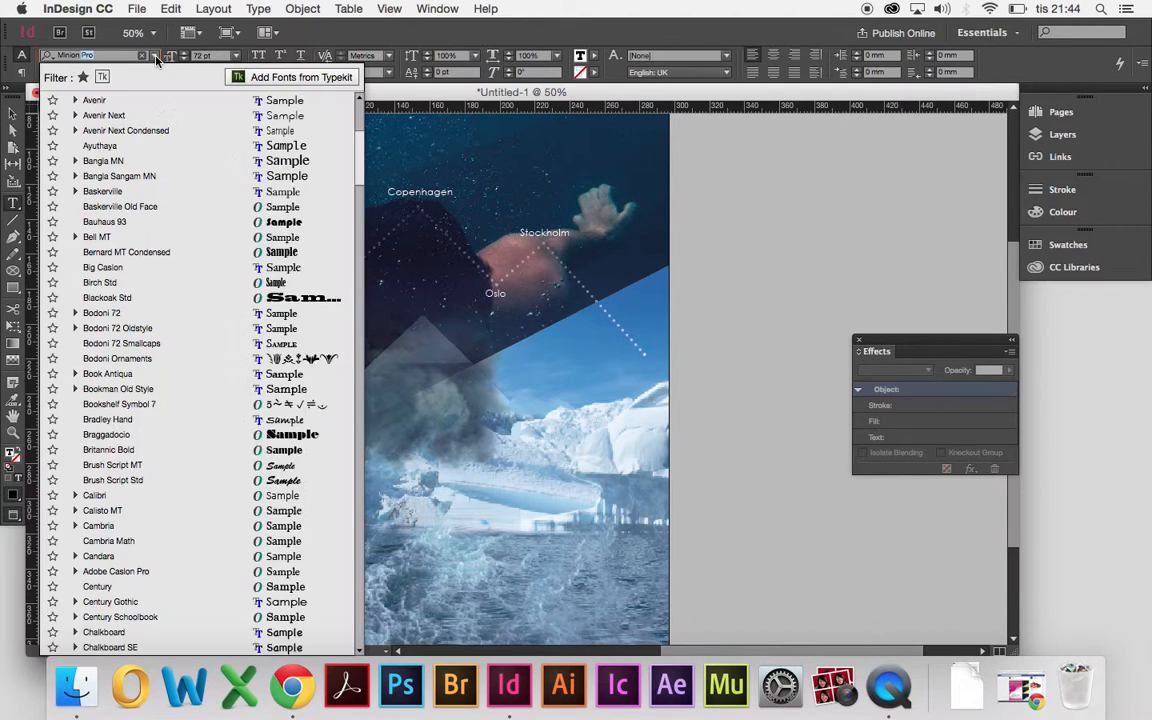
scroll(181, 283, "down", 3)
scroll(181, 283, "up", 10)
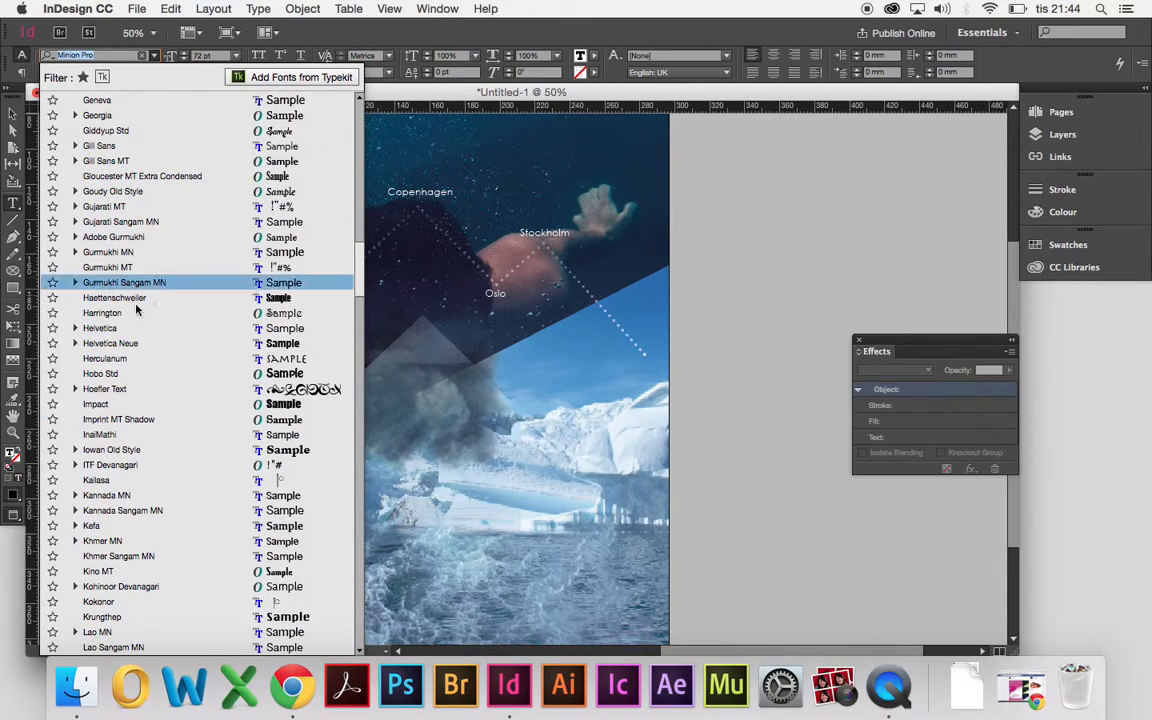
left_click(133, 342)
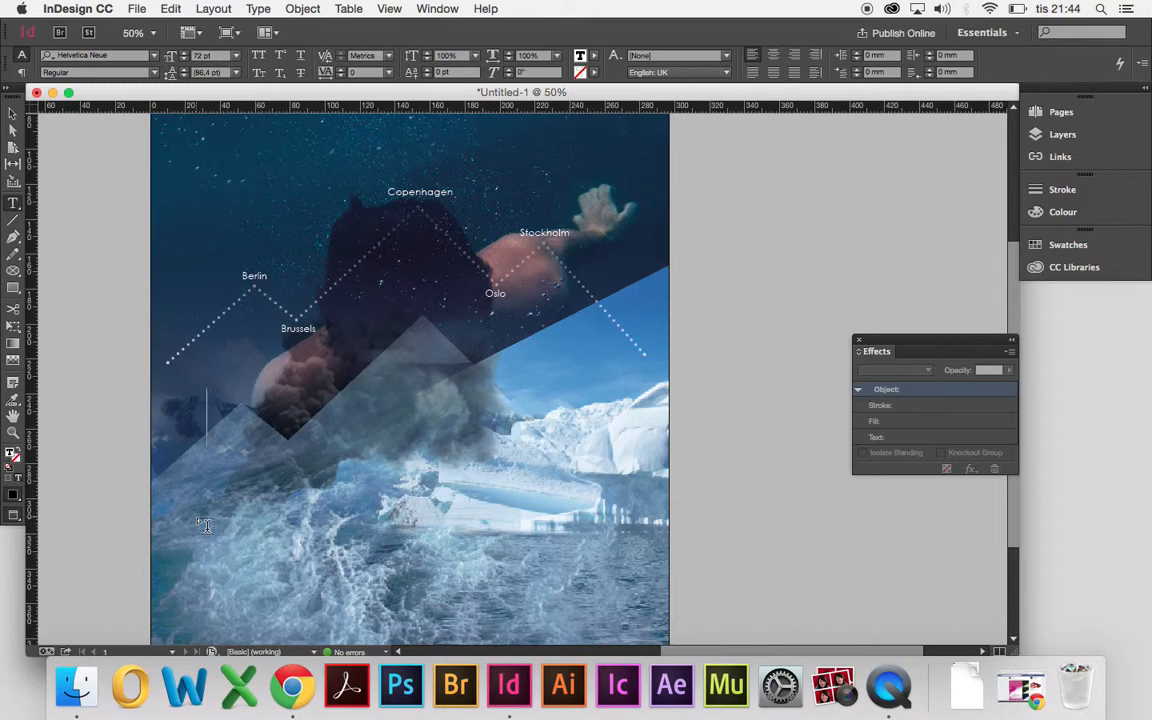
type("sadasd")
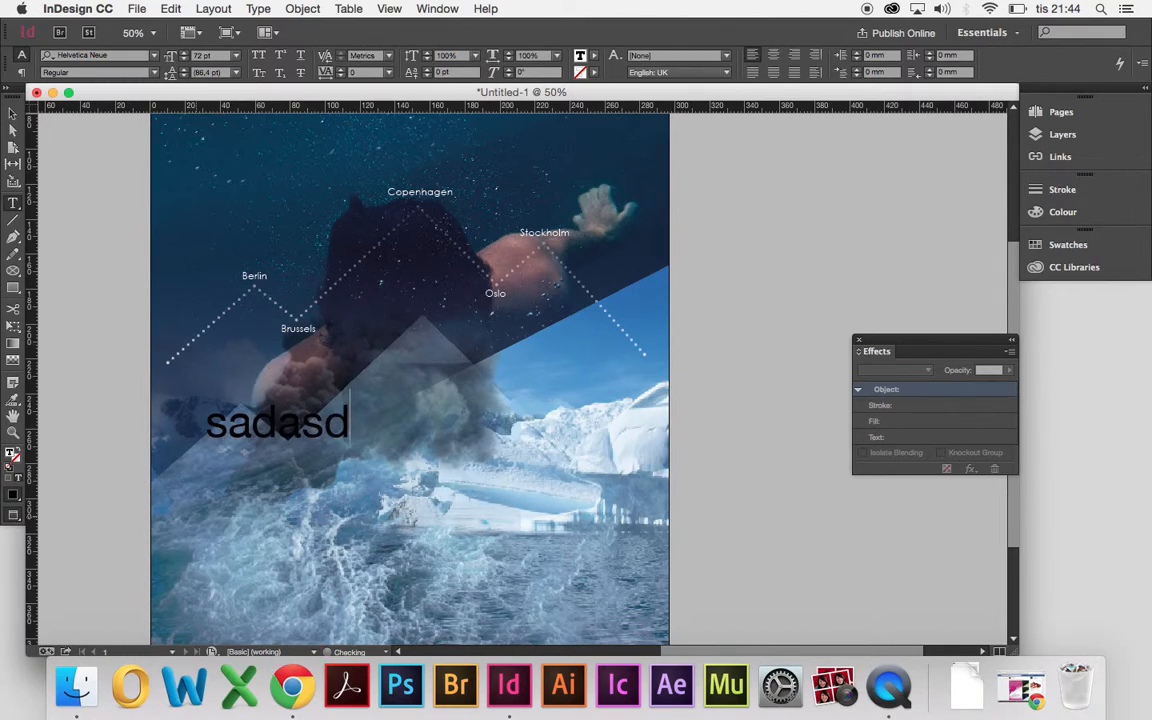
left_click(14, 113)
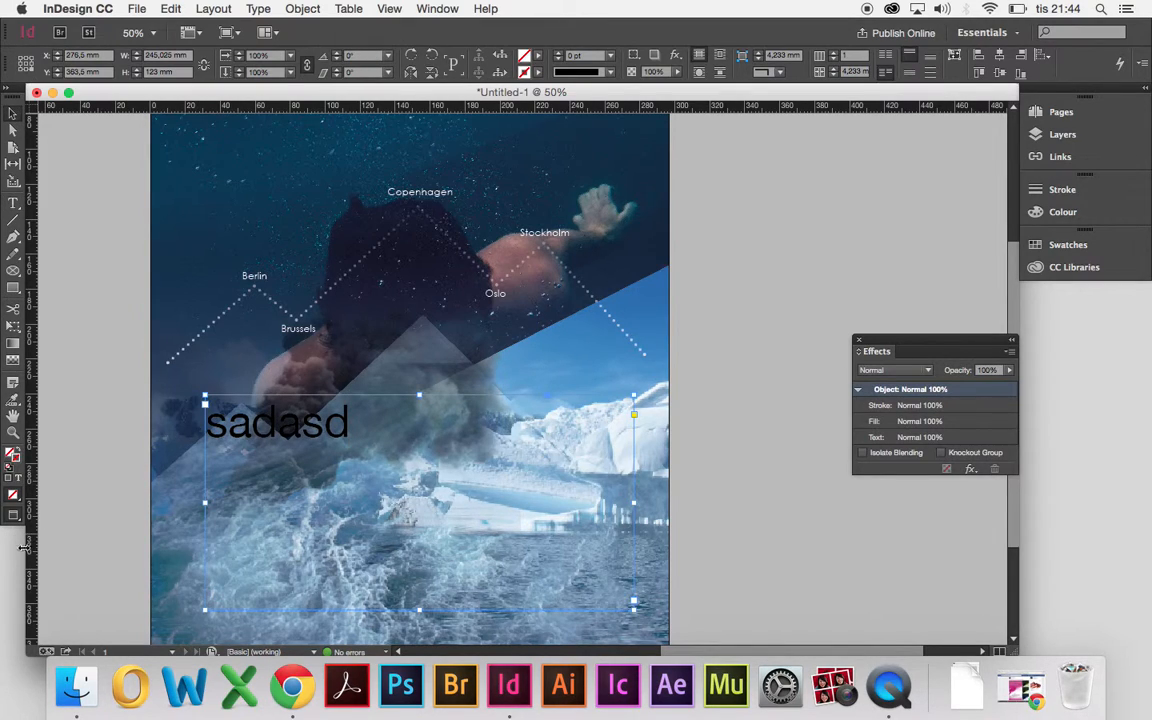
Step: Preview the reference poster img.jpg to check its city, date and venue lines, and return to the InDesign document
key("F11")
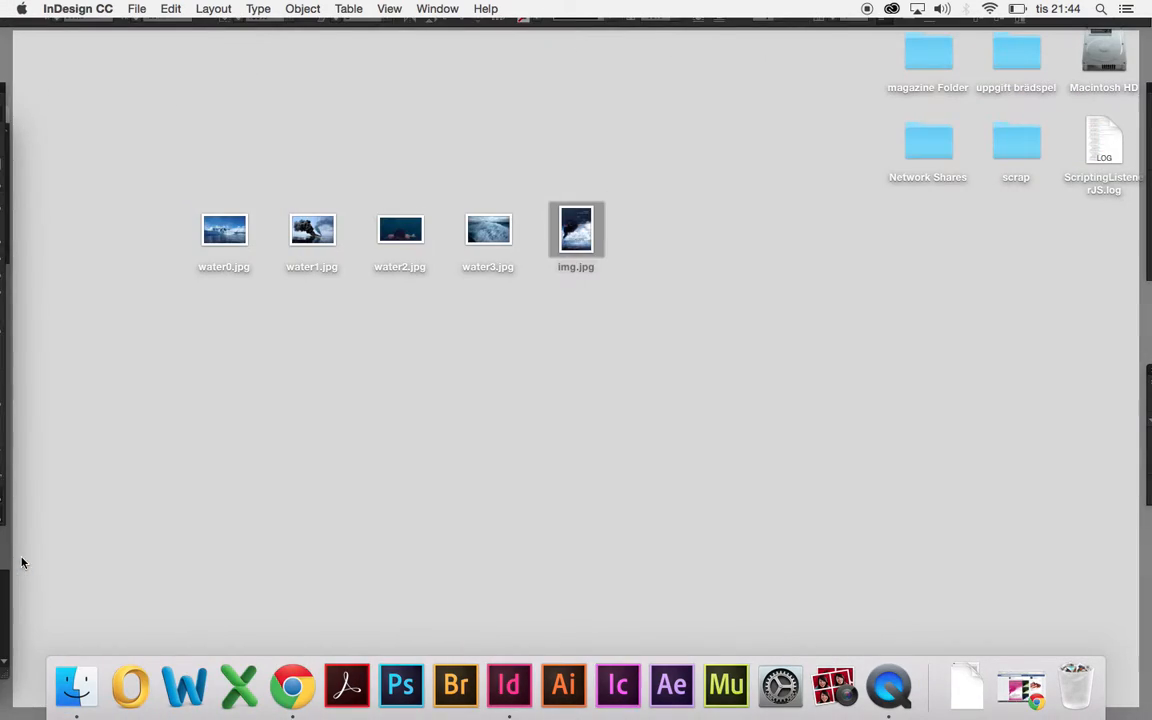
left_click(553, 215)
key("space")
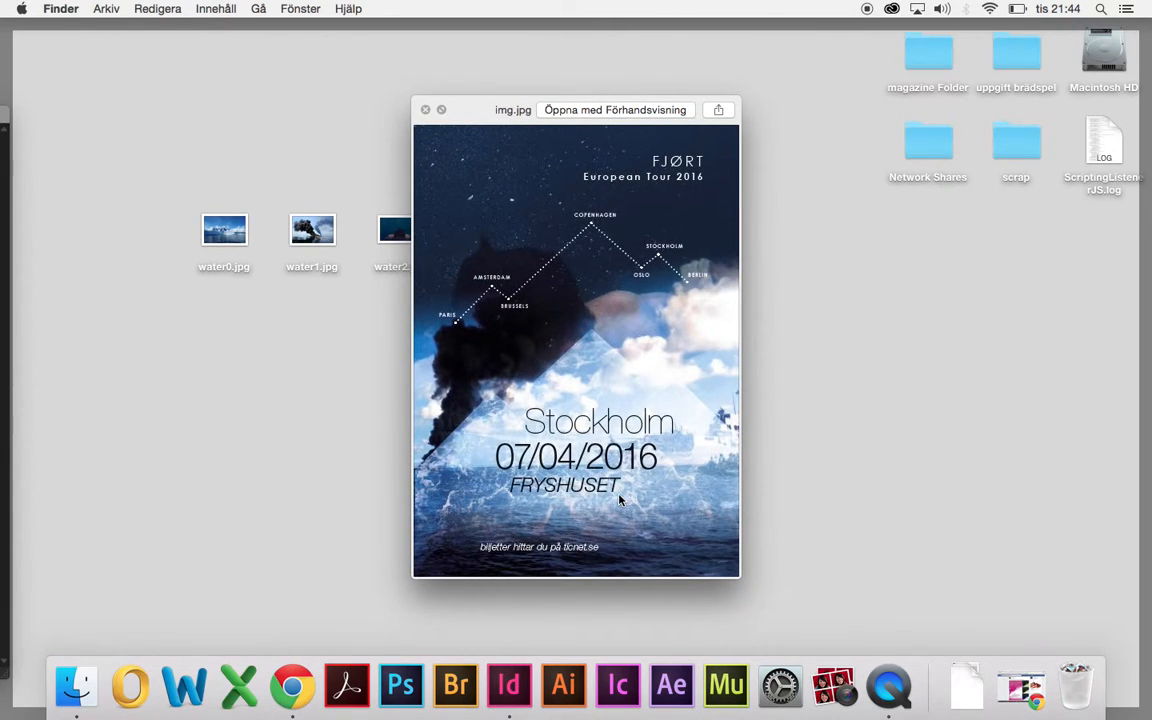
key("space")
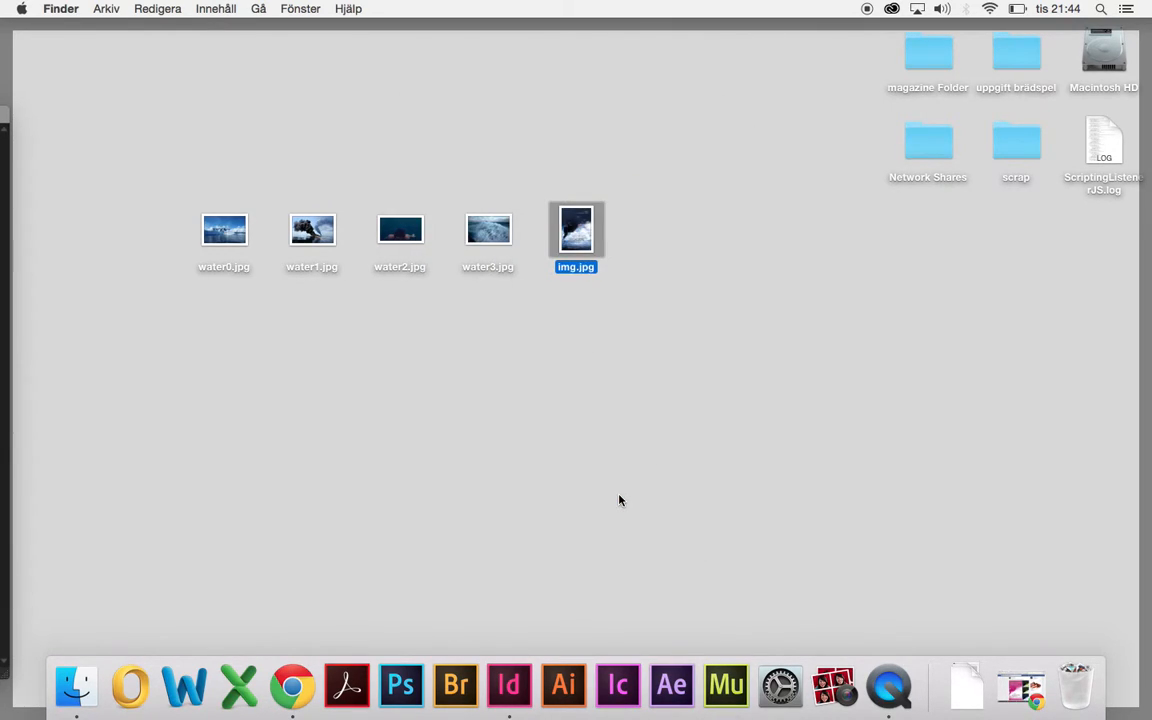
key("F11")
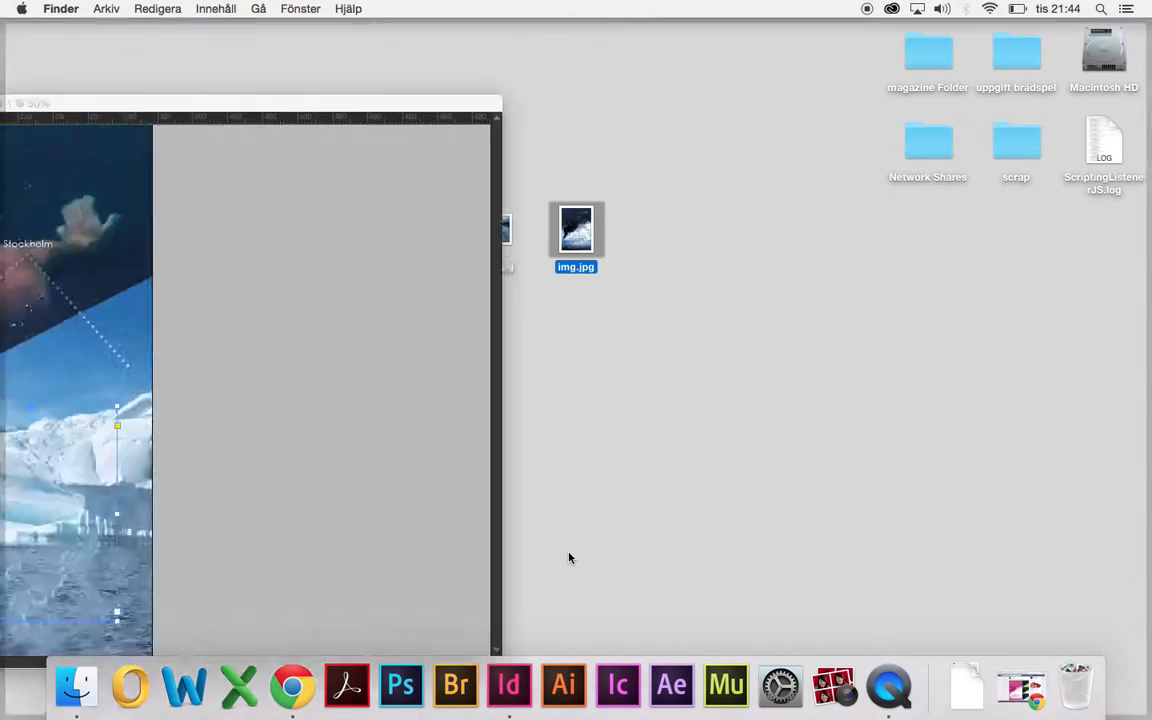
Step: Replace the placeholder "sadasd" in the poster's lower text frame with "Stockholm", and dismiss the keychain password request
left_click(340, 432)
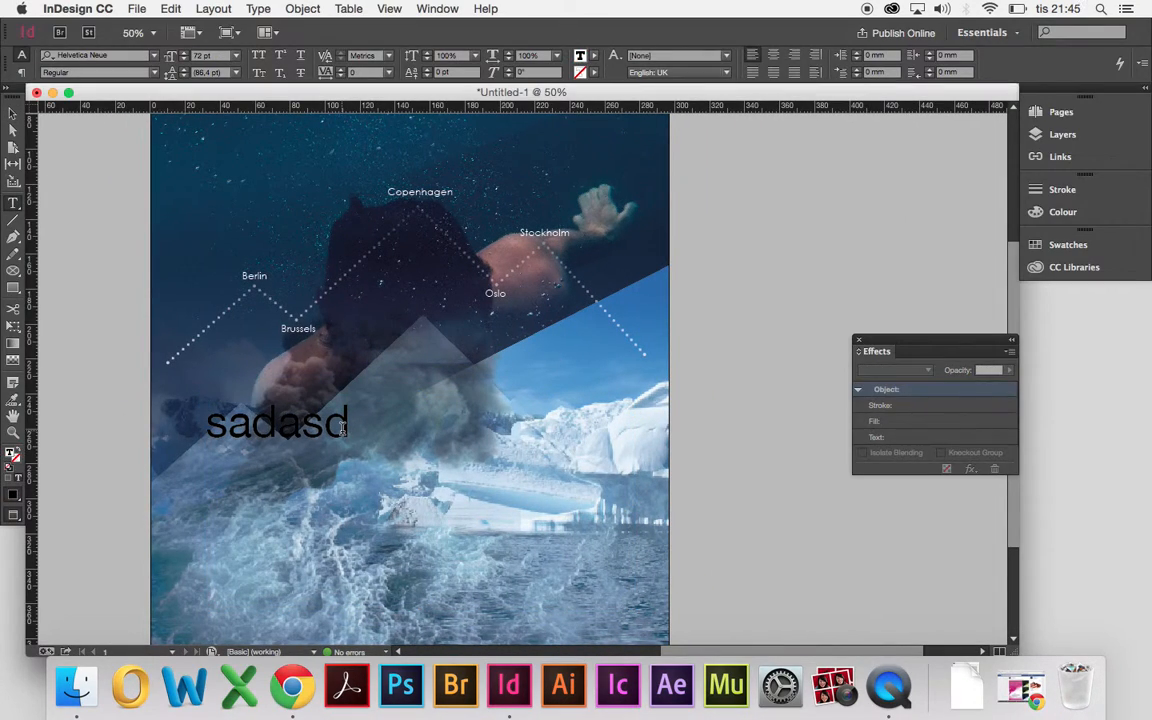
double_click(340, 432)
type("Stockholm")
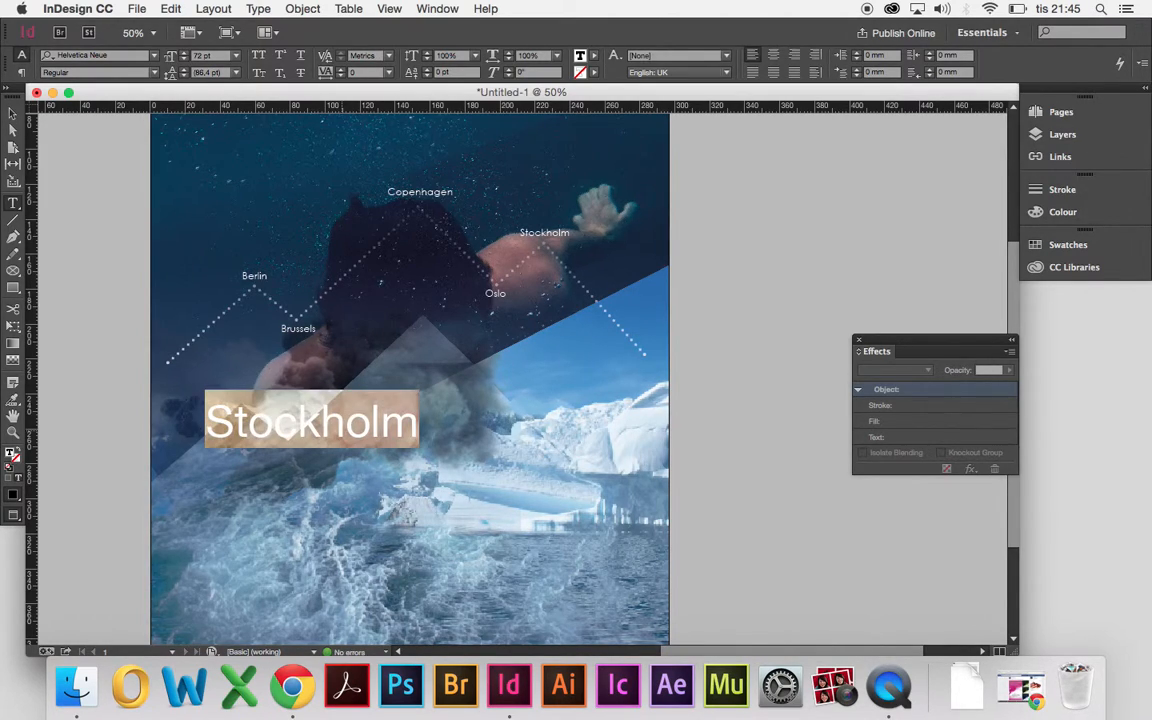
key("Right")
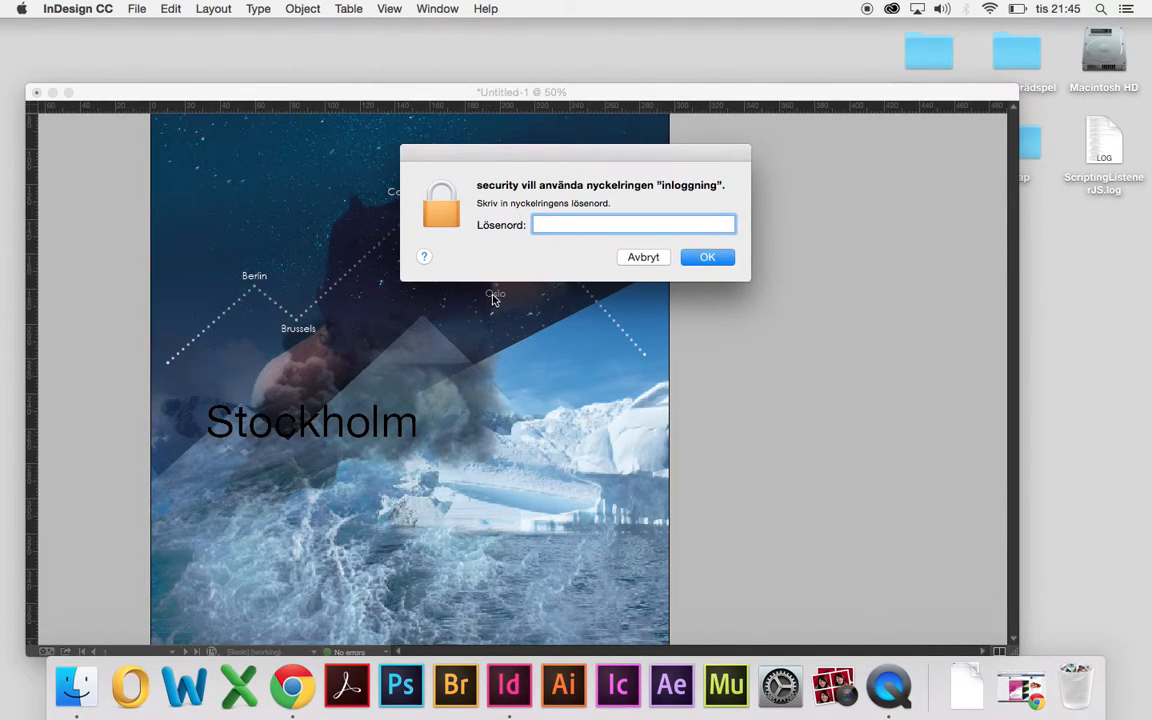
left_click(645, 257)
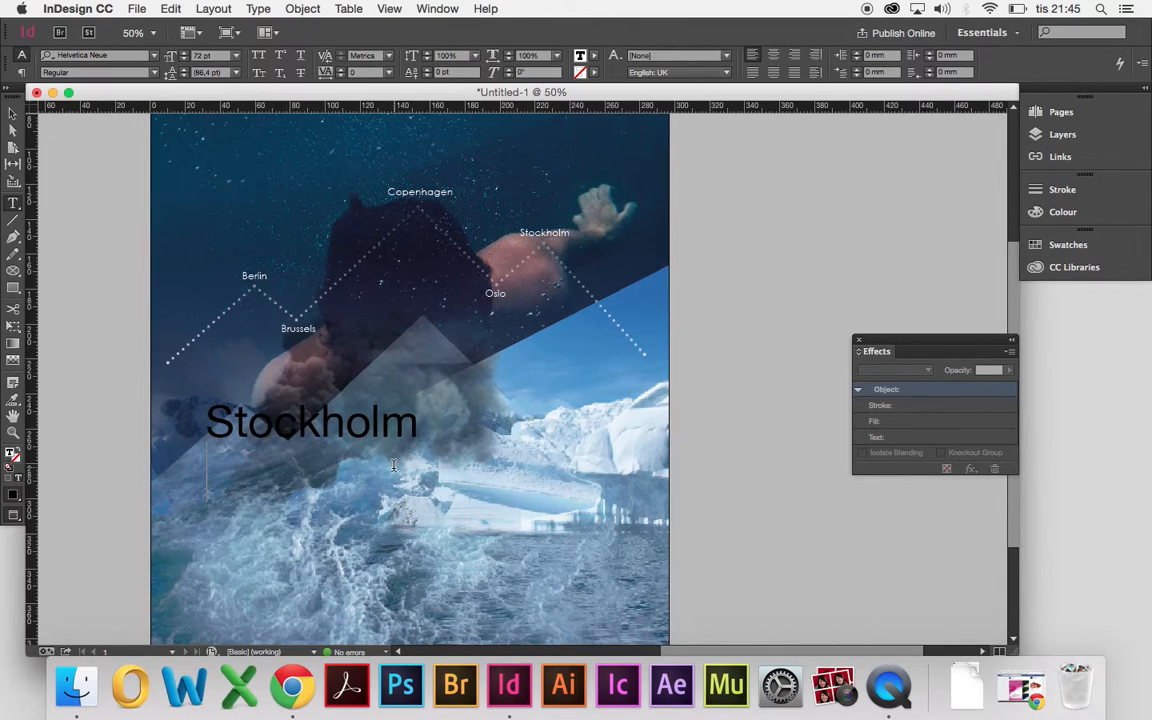
Step: Add the date "03/04/2016" and the venue "Fryshuset" as two separate lines beneath the large Stockholm line
type("03/")
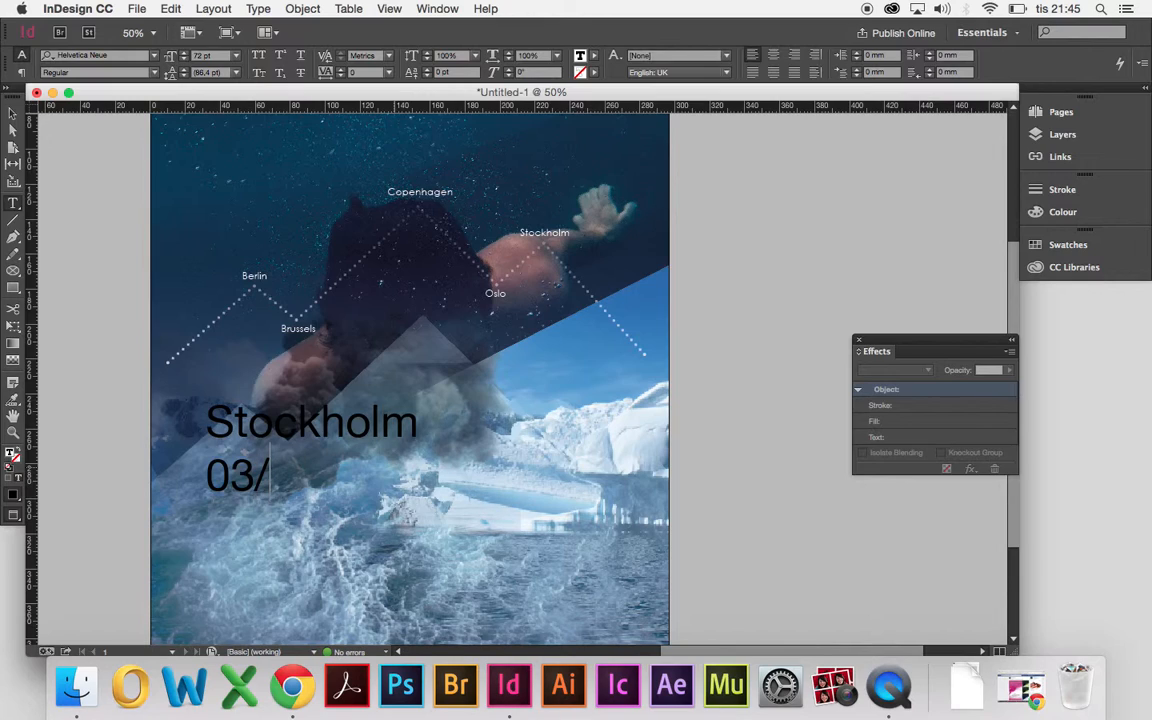
type("04/2016")
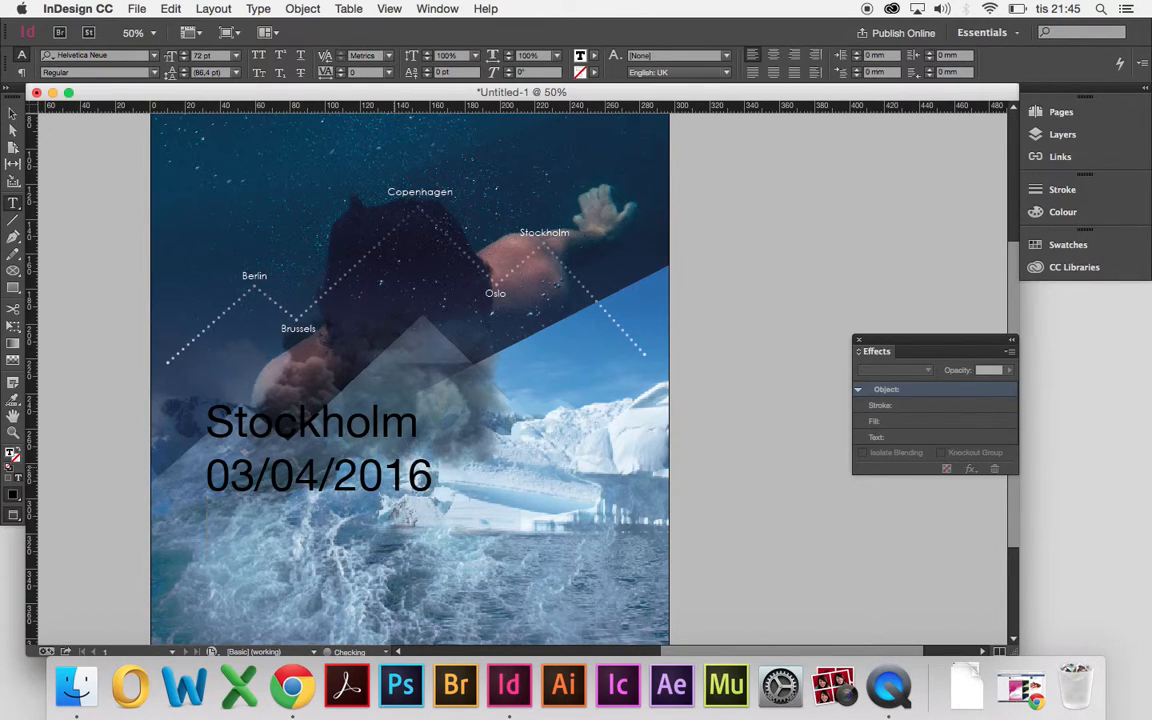
key("Return")
type("Fryshuset")
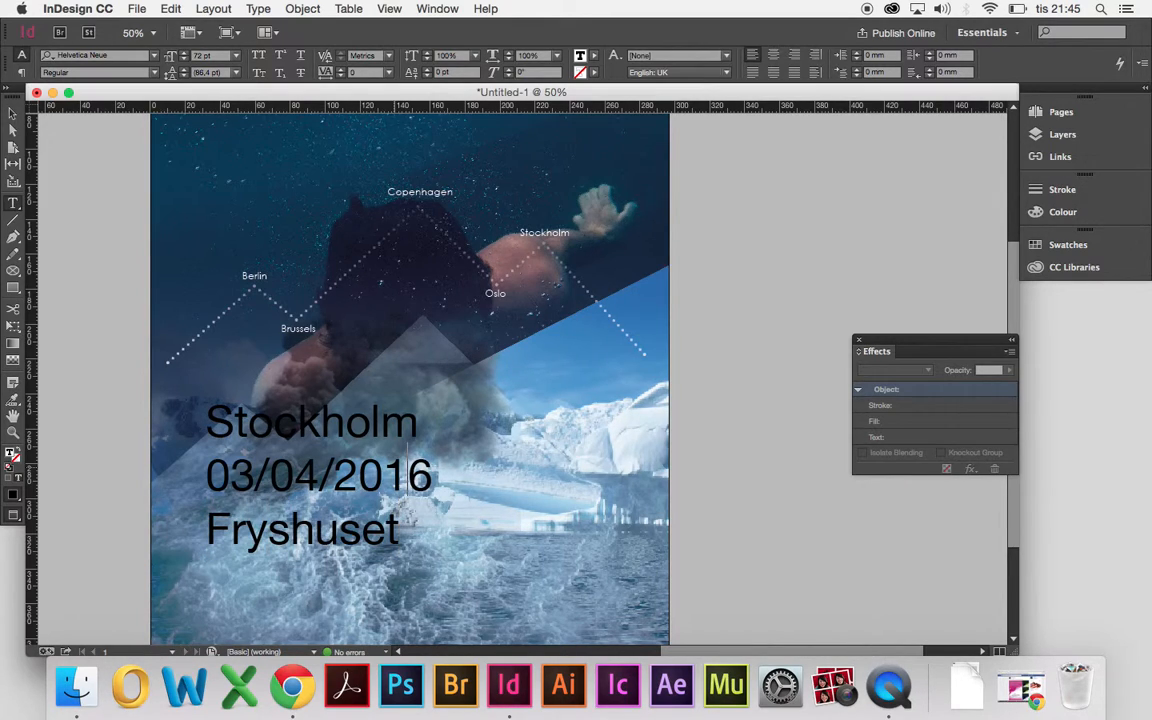
Step: Set the large Stockholm line to the Light style of Helvetica Neue
key("super+a")
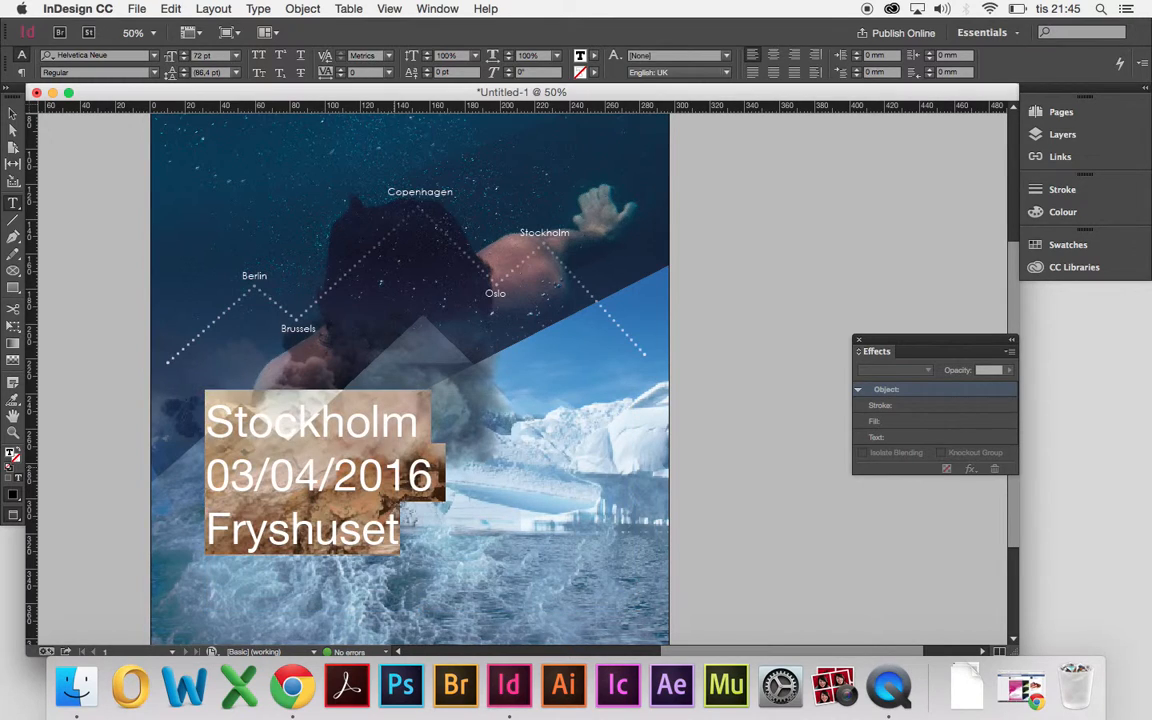
left_click(421, 423)
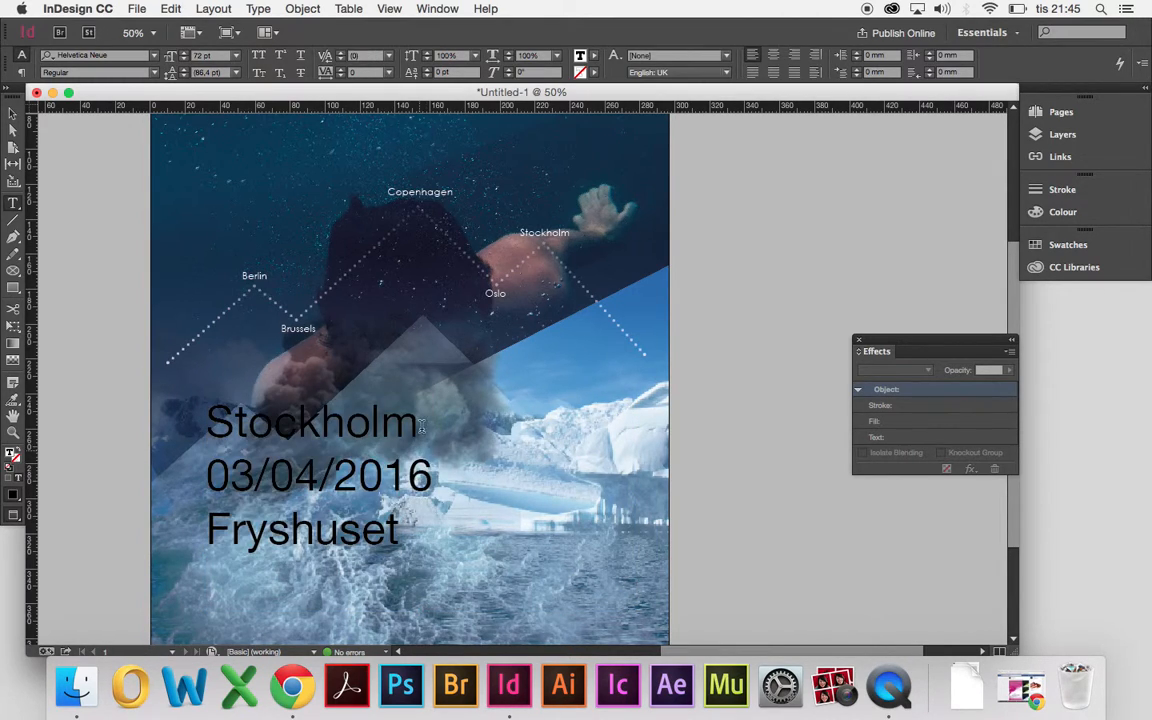
left_click_drag(421, 423, 100, 364)
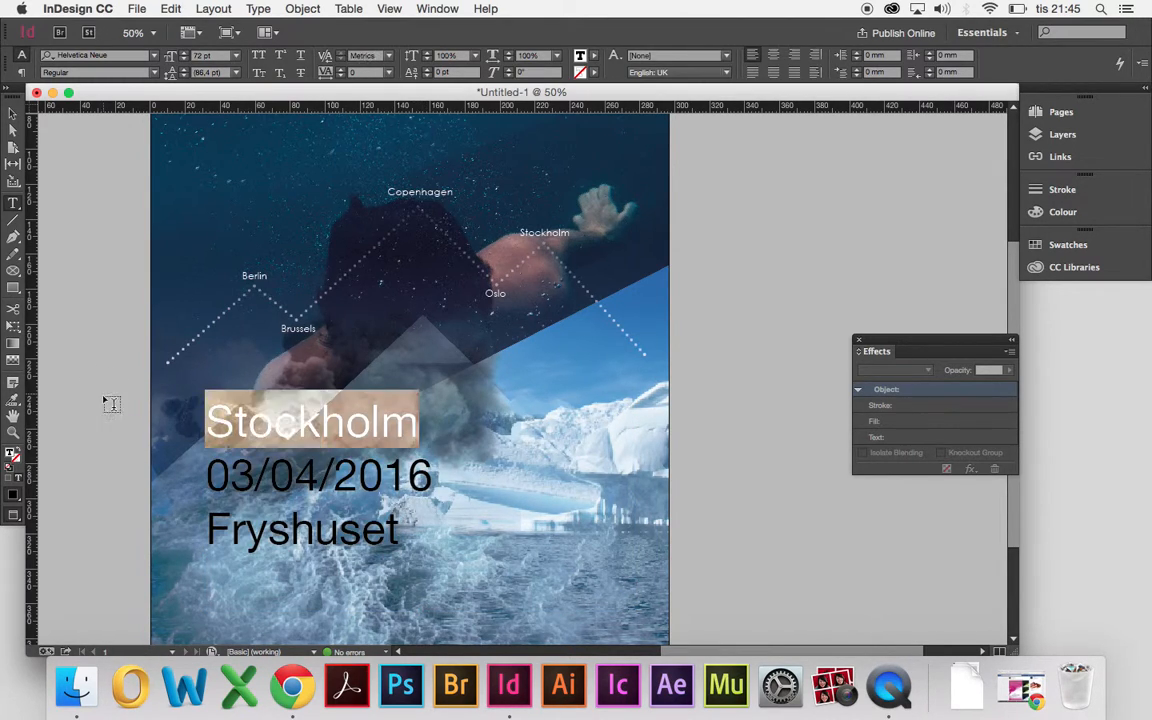
left_click(152, 74)
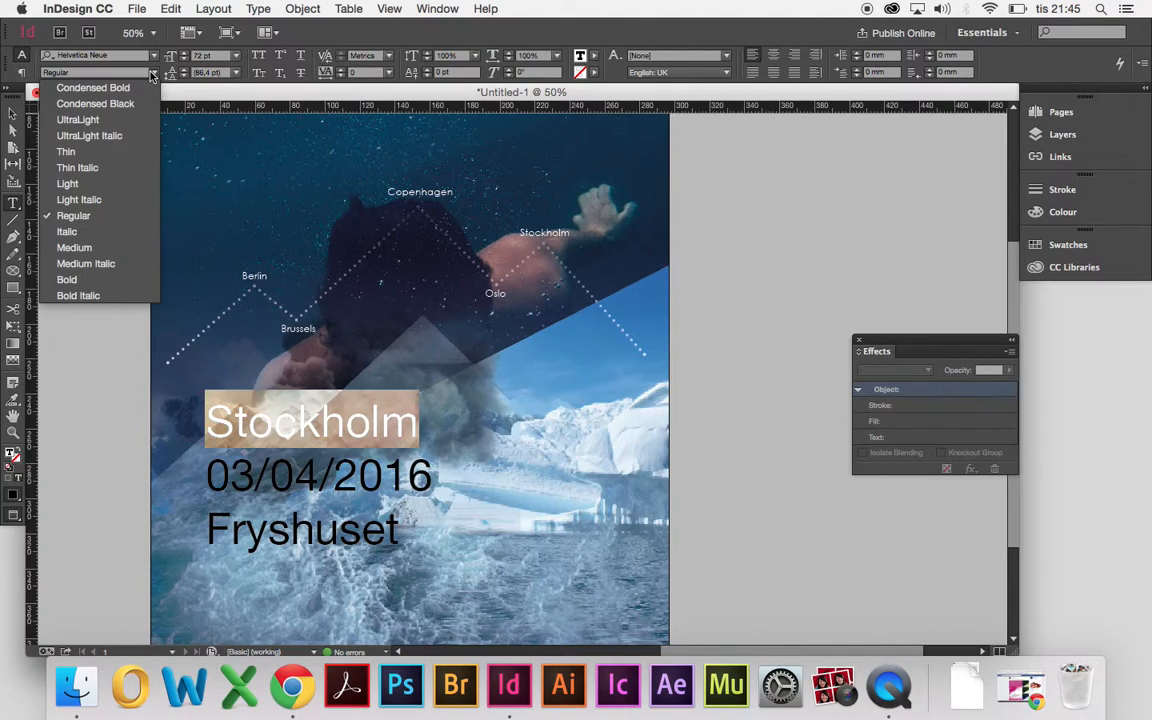
left_click(92, 188)
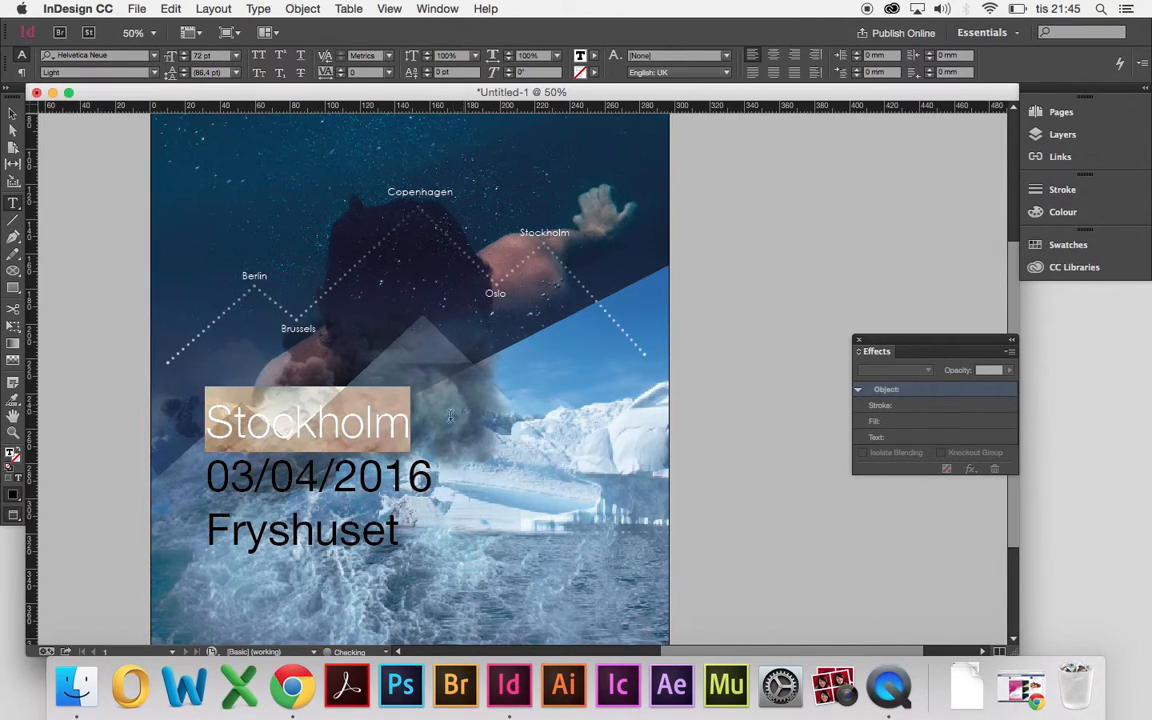
Step: Set the Fryshuset line beneath the date to the Light Italic style of Helvetica Neue
left_click_drag(433, 478, 195, 480)
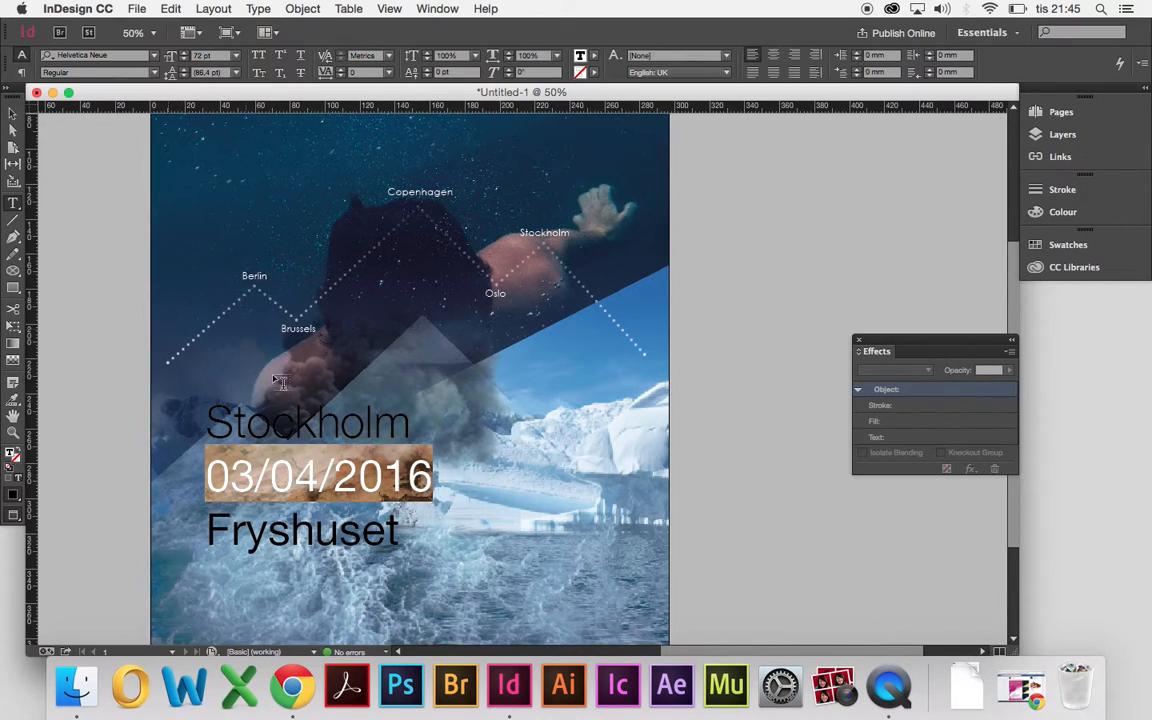
left_click(406, 516)
left_click_drag(402, 525, 175, 540)
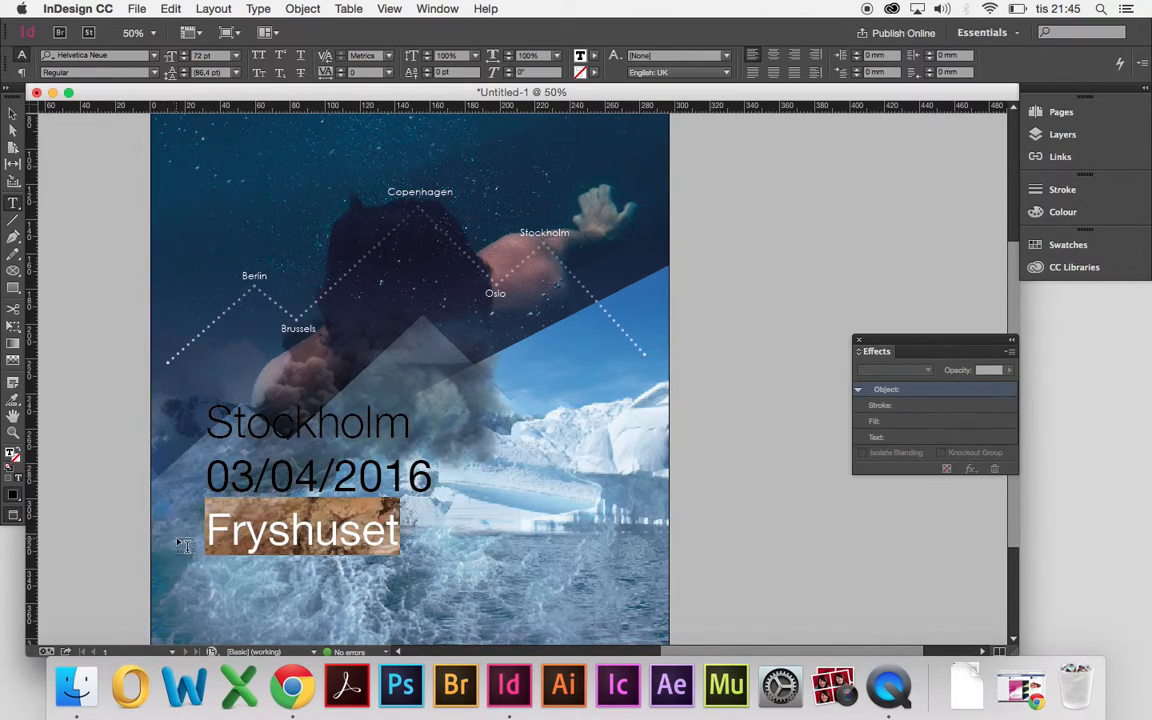
left_click(155, 72)
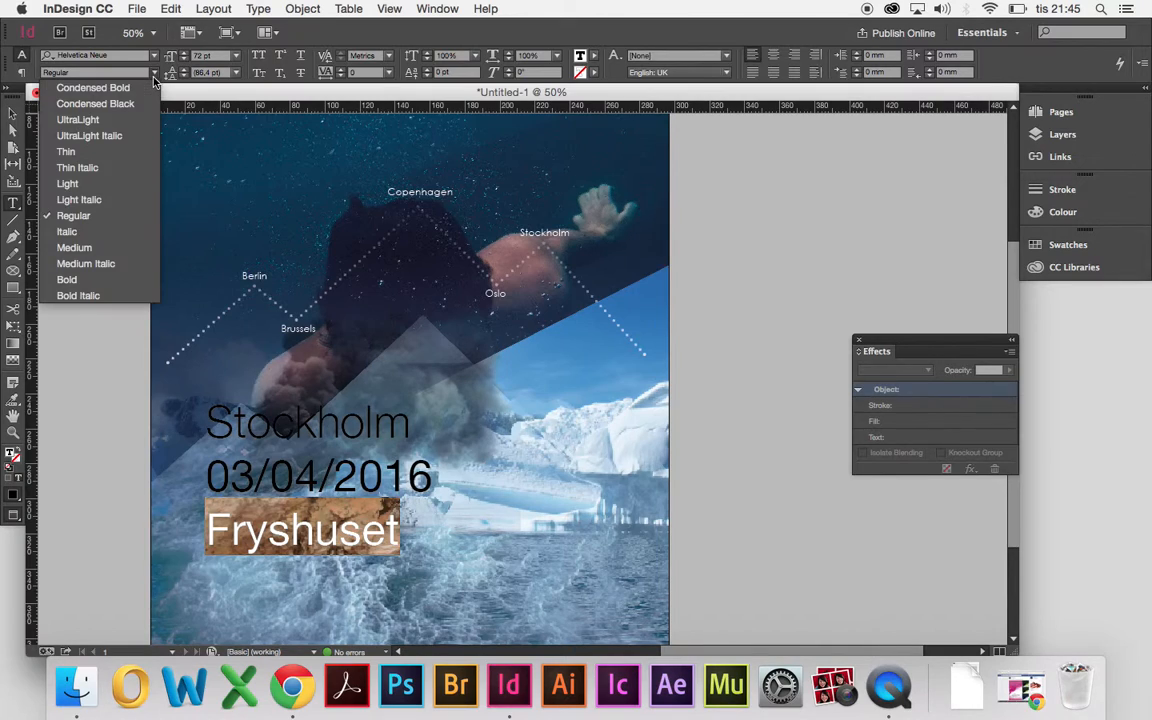
left_click(100, 203)
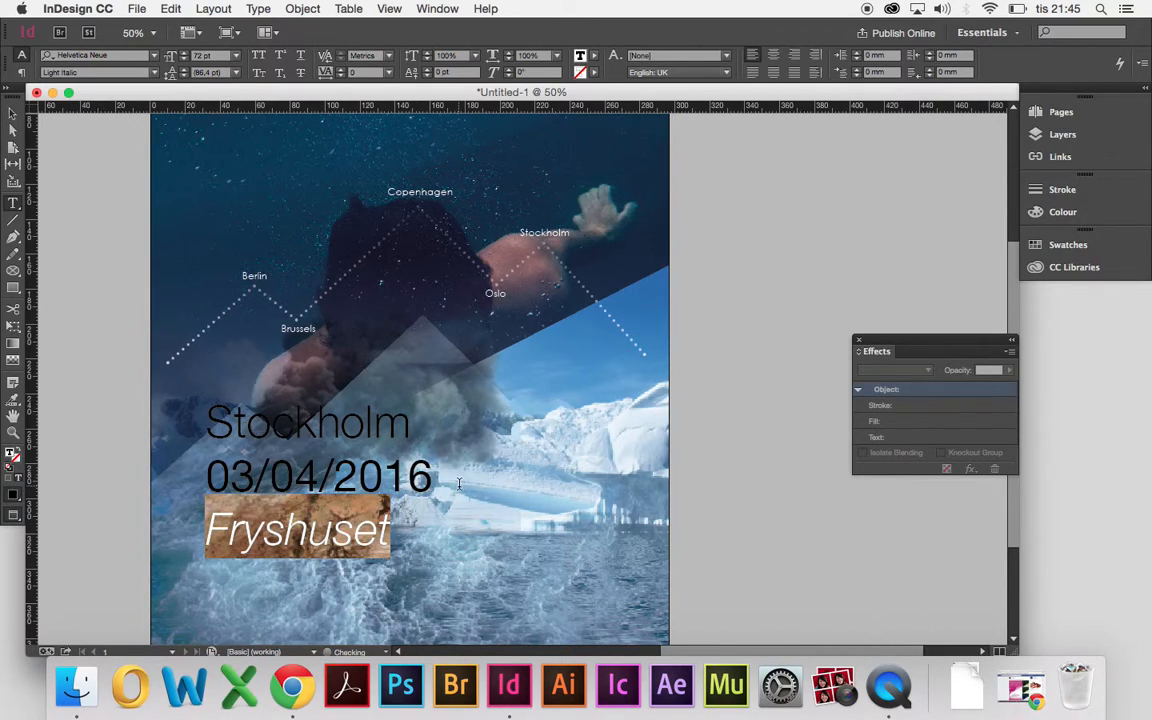
left_click(403, 510)
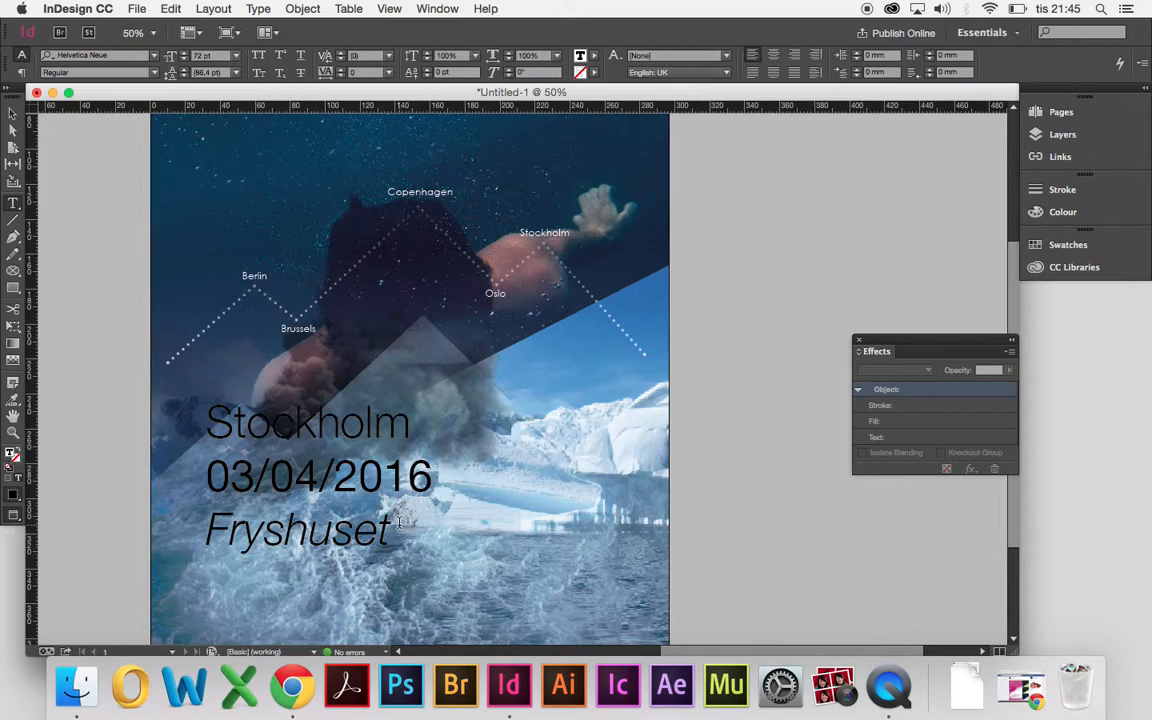
Step: Indent the large Stockholm line by one tab and the Fryshuset line by two tabs
left_click(208, 420)
key("Tab")
left_click(201, 524)
key("Tab")
key("Tab")
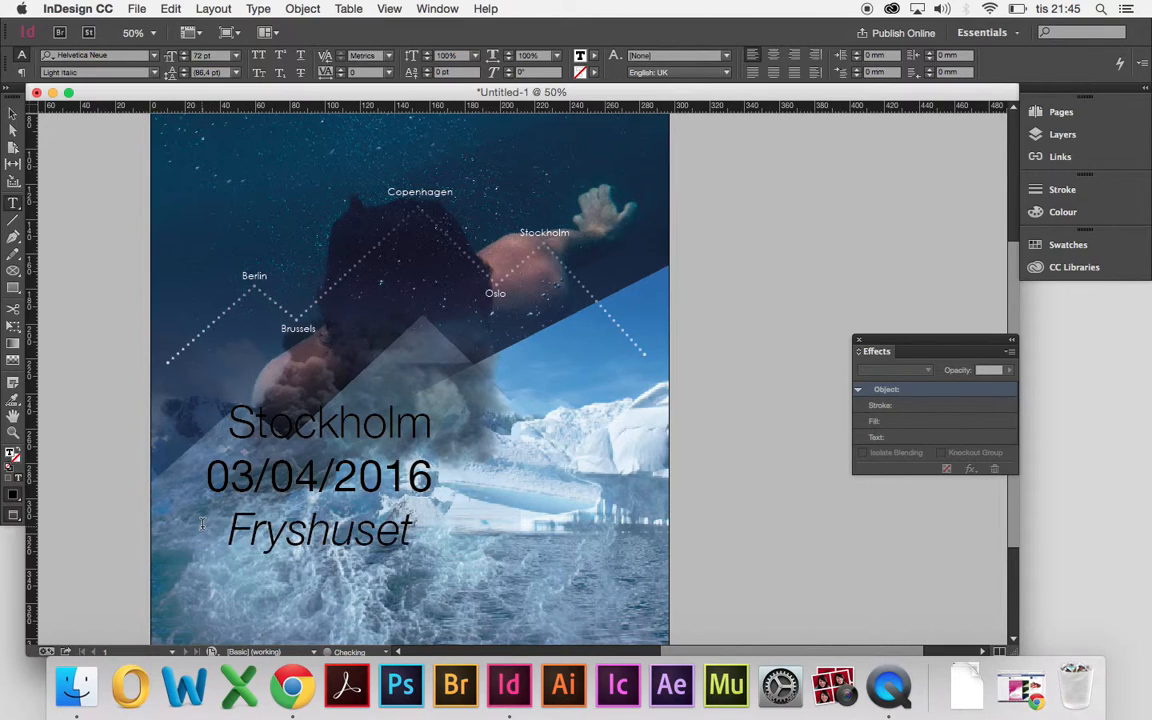
Step: Reduce the font size of the Fryshuset line to 48 pt and of the large Stockholm line to 60 pt
left_click_drag(296, 527, 237, 521)
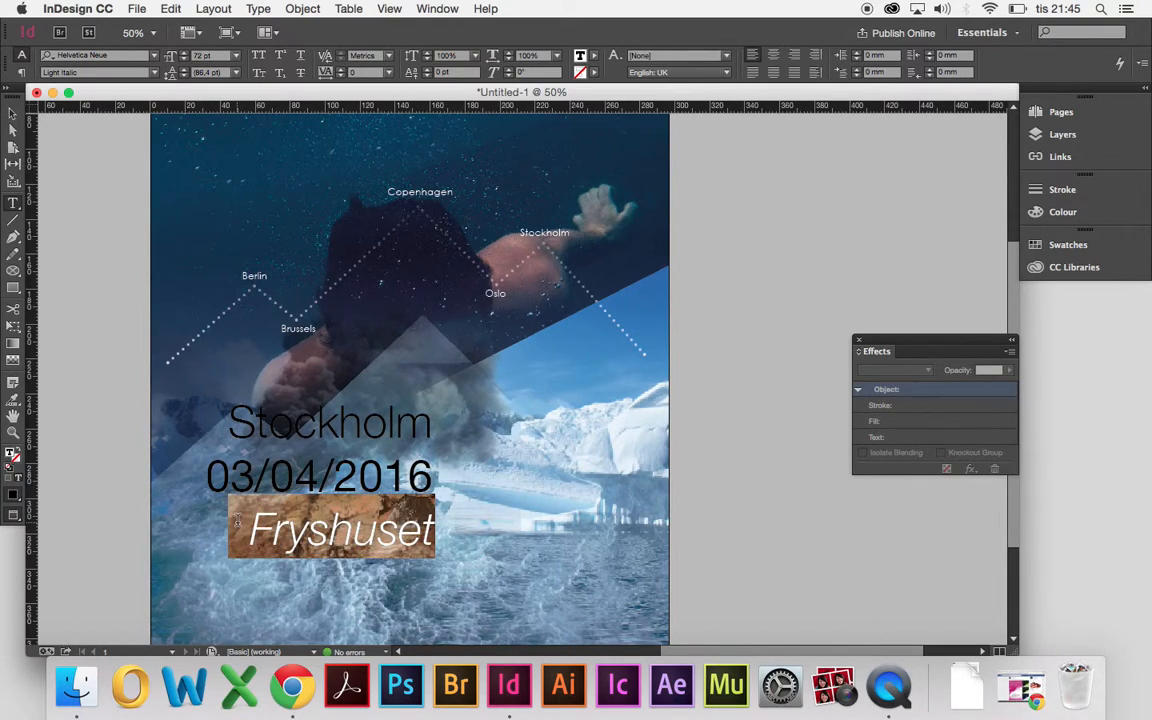
left_click(236, 57)
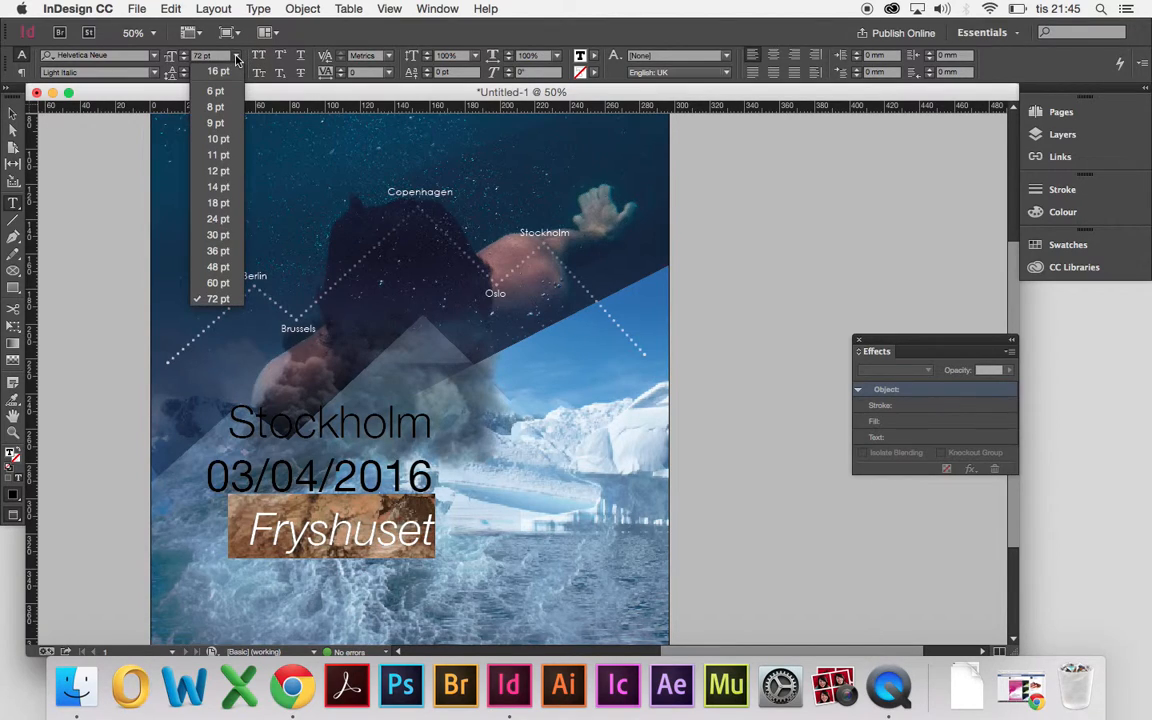
left_click(218, 267)
left_click(427, 440)
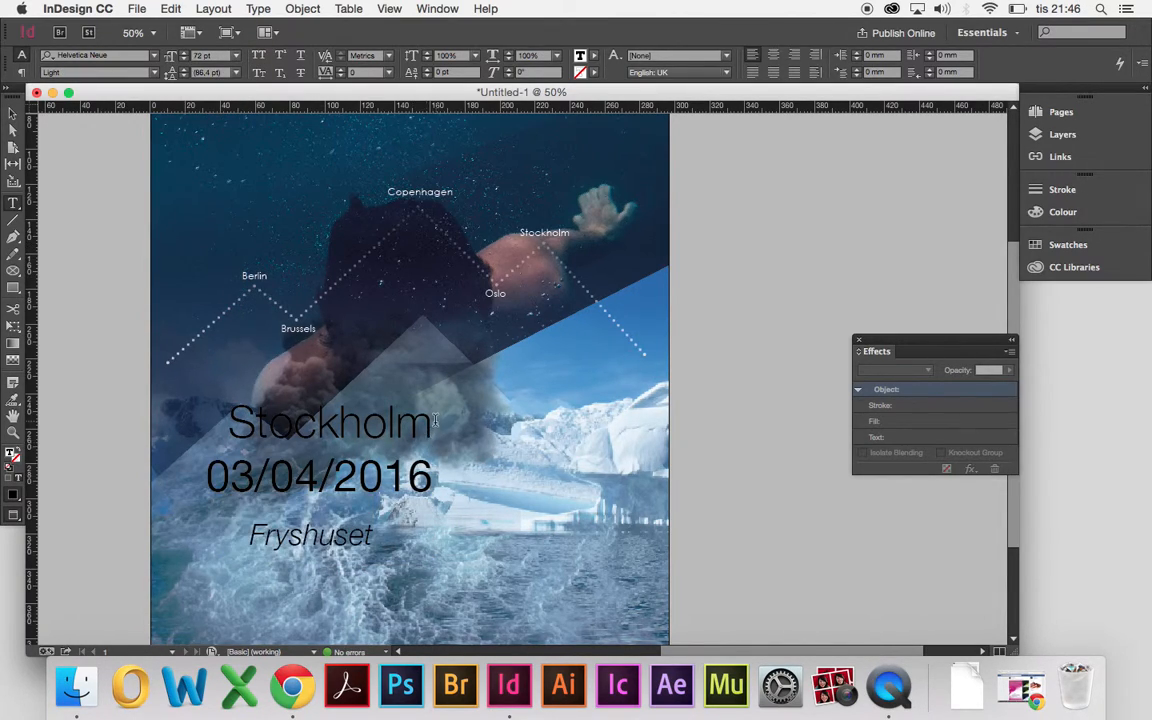
left_click_drag(435, 420, 205, 385)
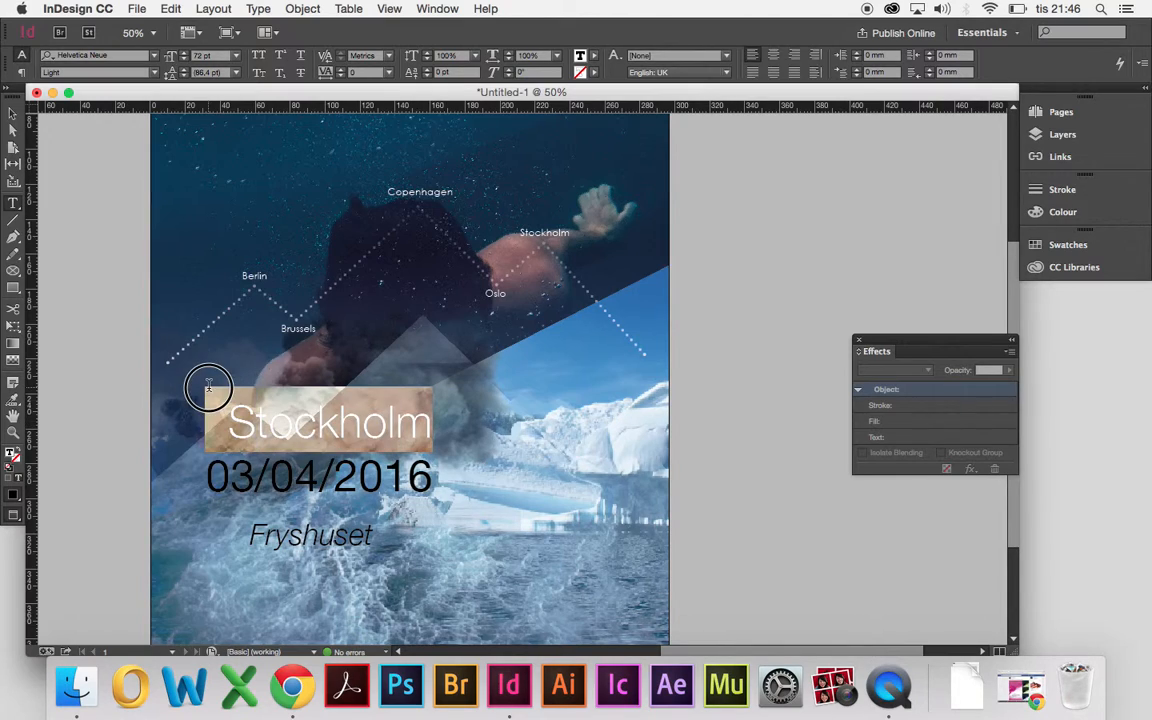
left_click(237, 61)
left_click(221, 283)
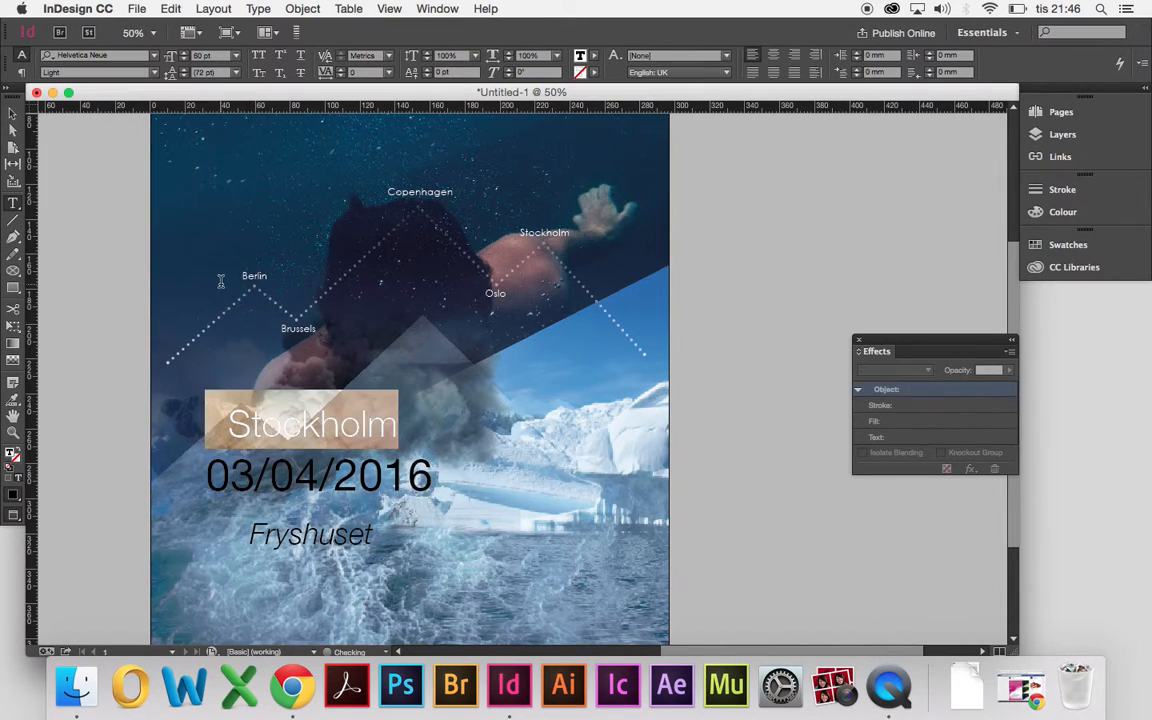
Step: Try a leading of 48 pt on the date and Fryshuset lines together
left_click(390, 522)
left_click_drag(379, 536, 210, 478)
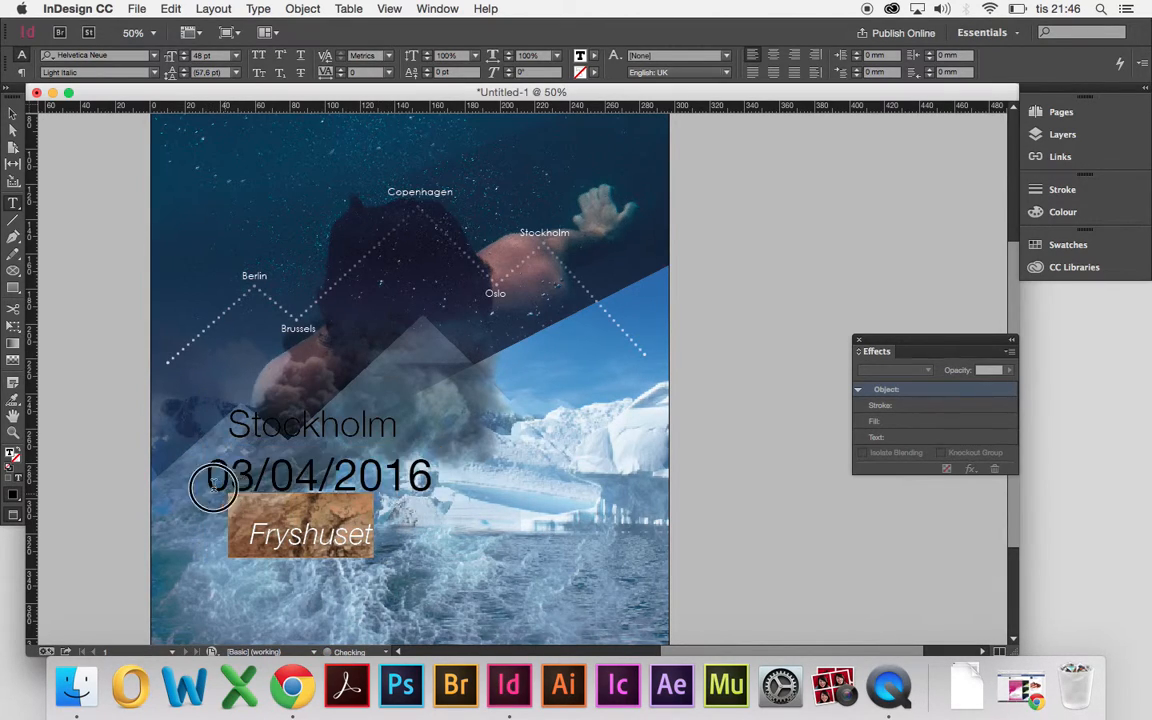
left_click(234, 74)
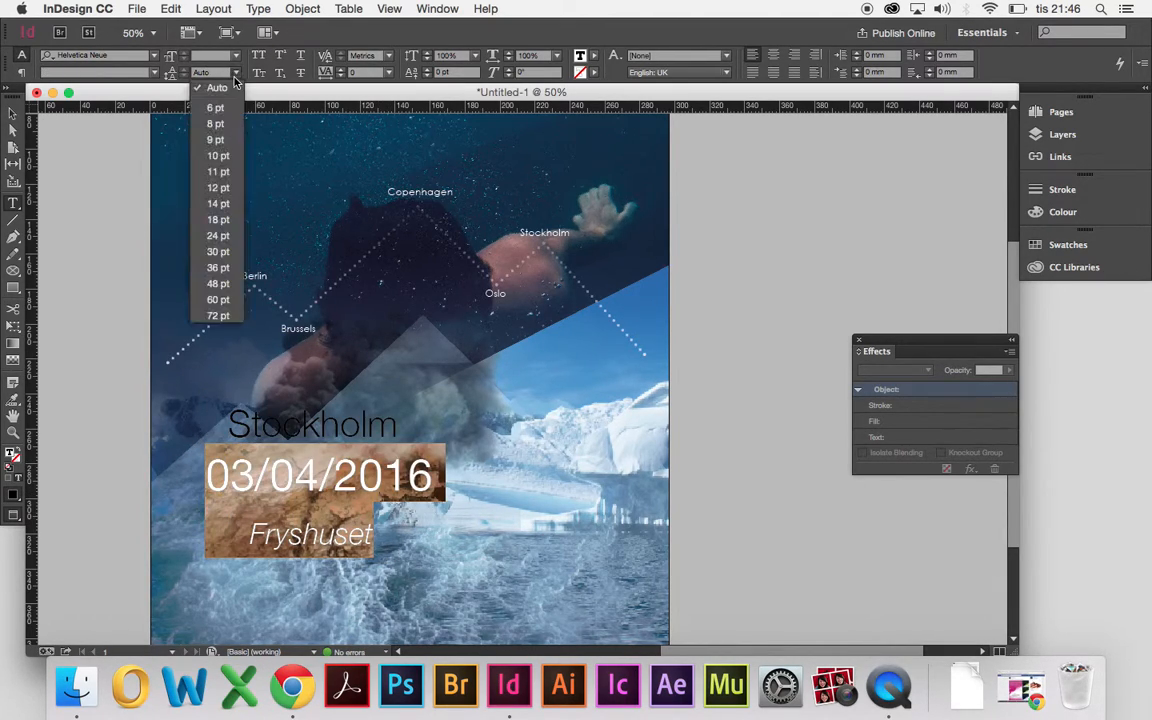
left_click(219, 285)
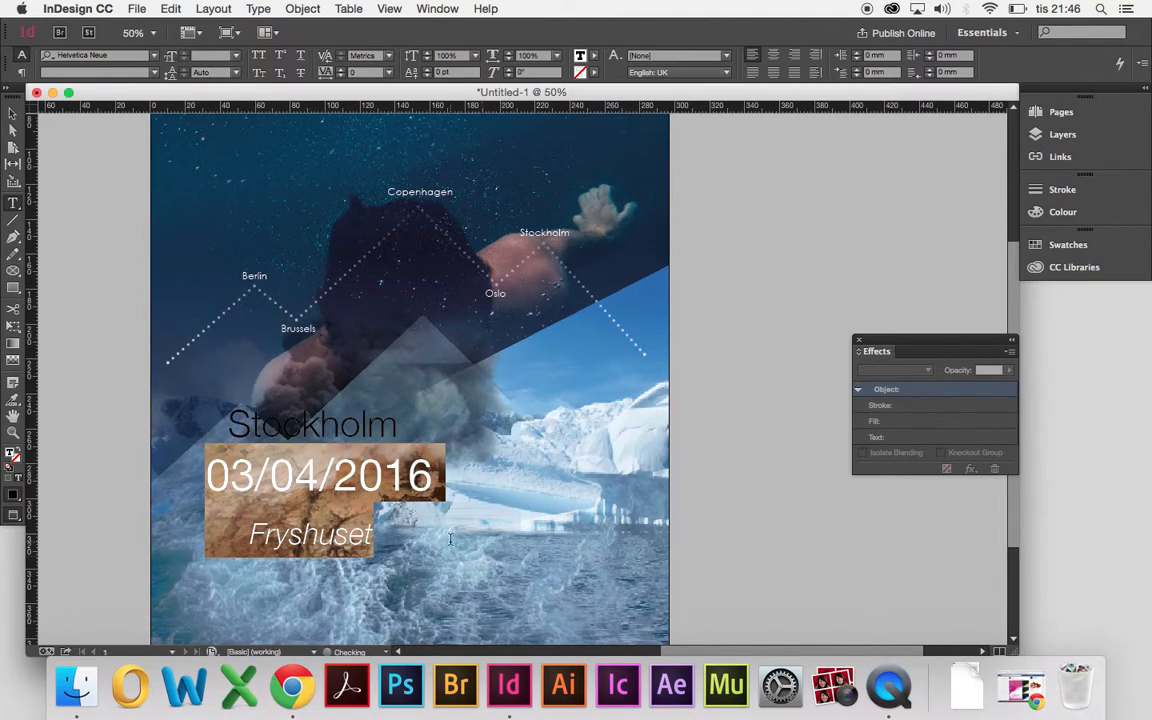
Step: Try leadings of 48 pt and 30 pt on the Fryshuset line alone, and deselect the text frame
left_click(394, 532)
left_click_drag(388, 534, 235, 543)
left_click(235, 73)
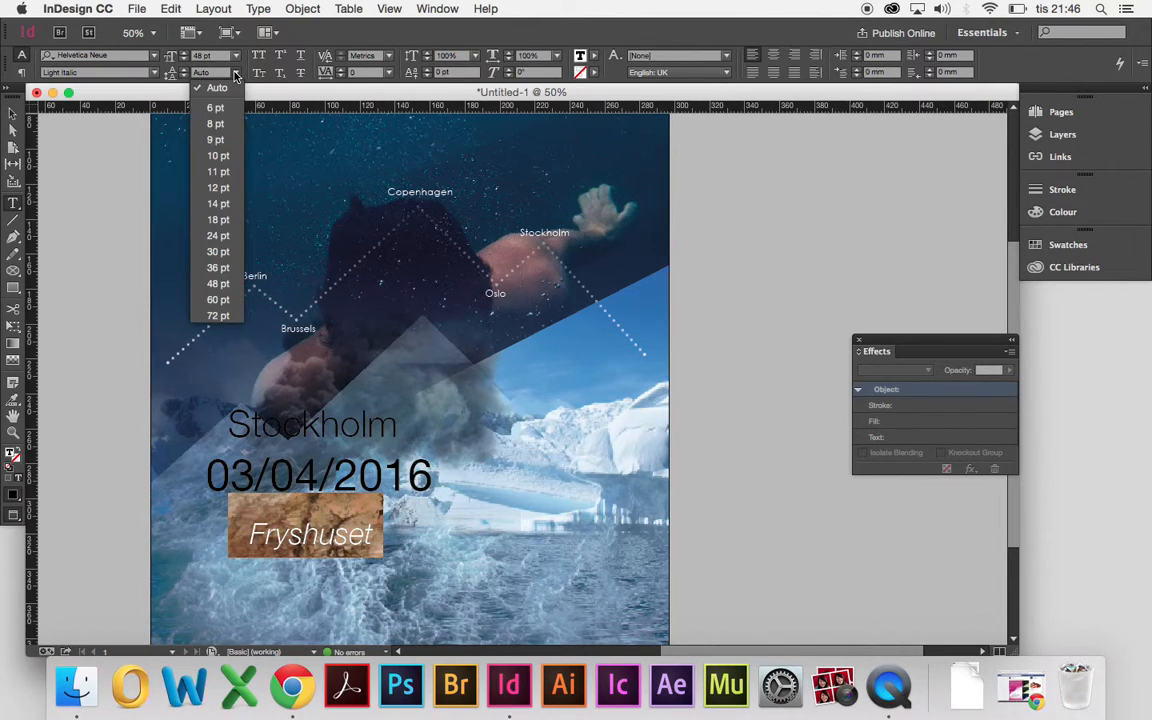
left_click(218, 283)
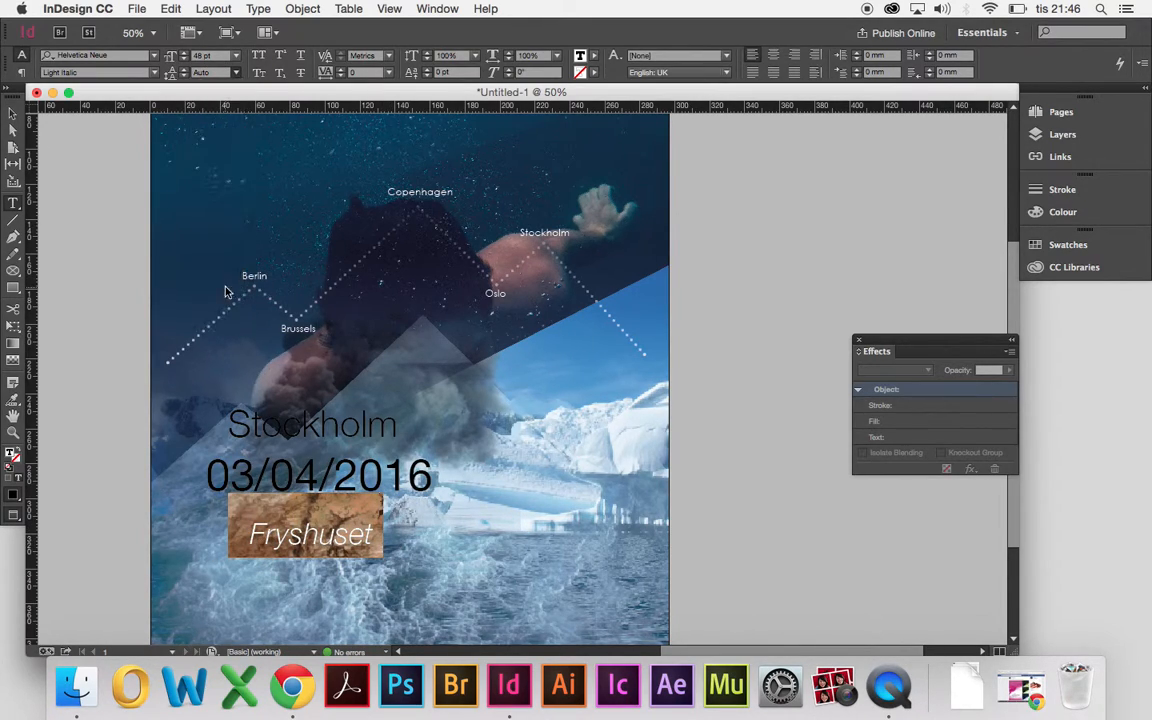
left_click(236, 75)
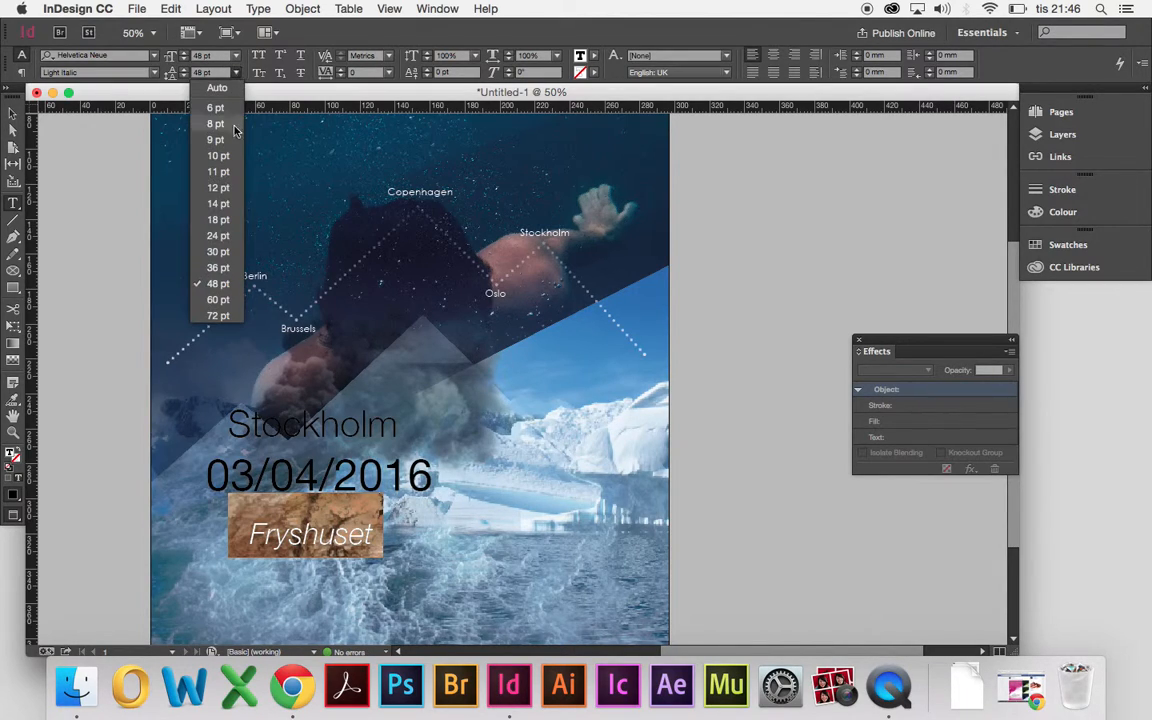
left_click(218, 249)
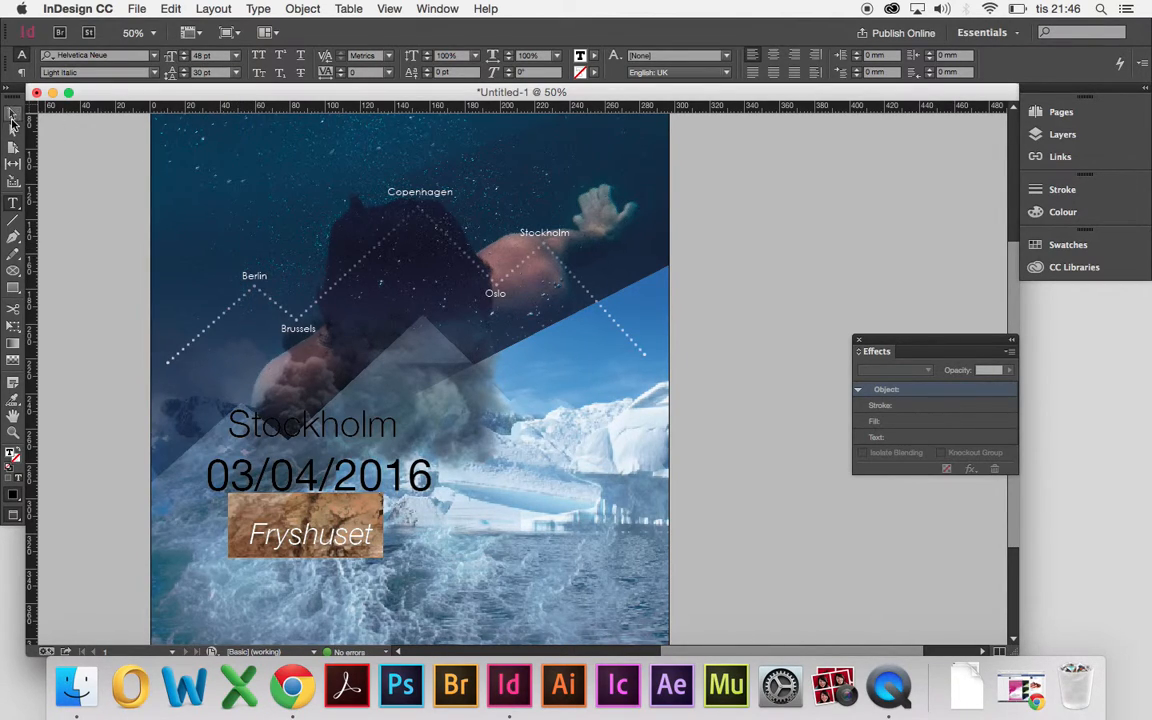
left_click(13, 110)
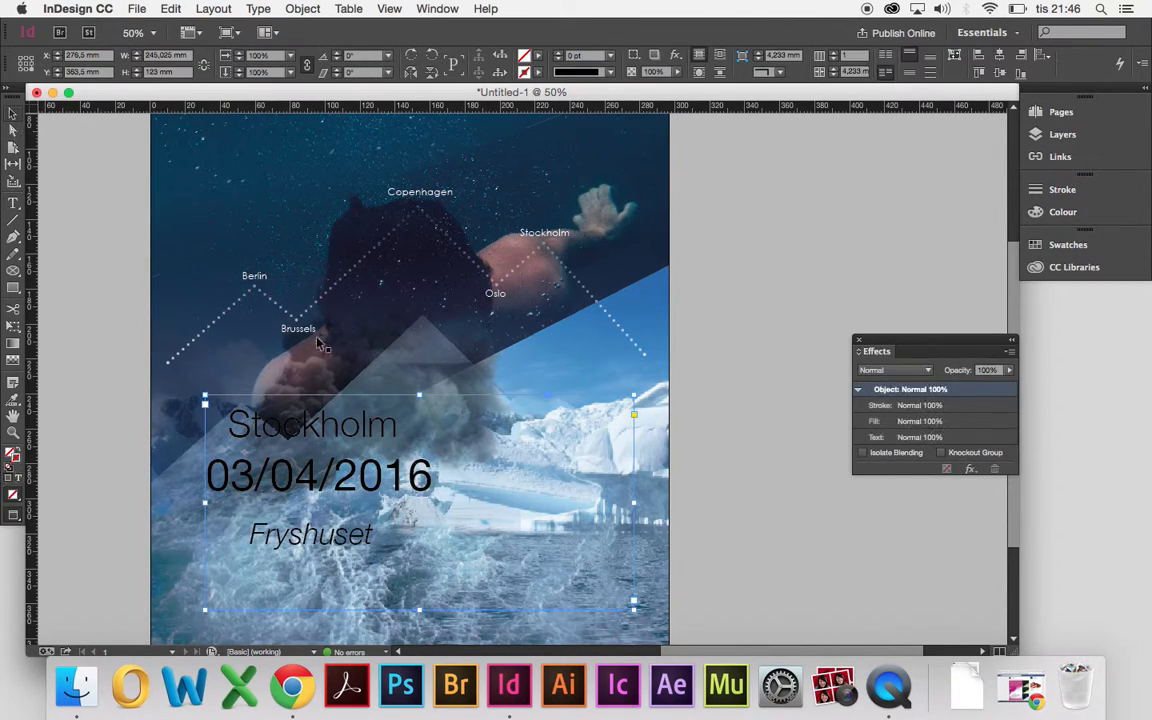
left_click(851, 504)
Step: Try 36 pt leading on the date and Fryshuset lines, undo it, and set their leading to 30 pt instead
key("t")
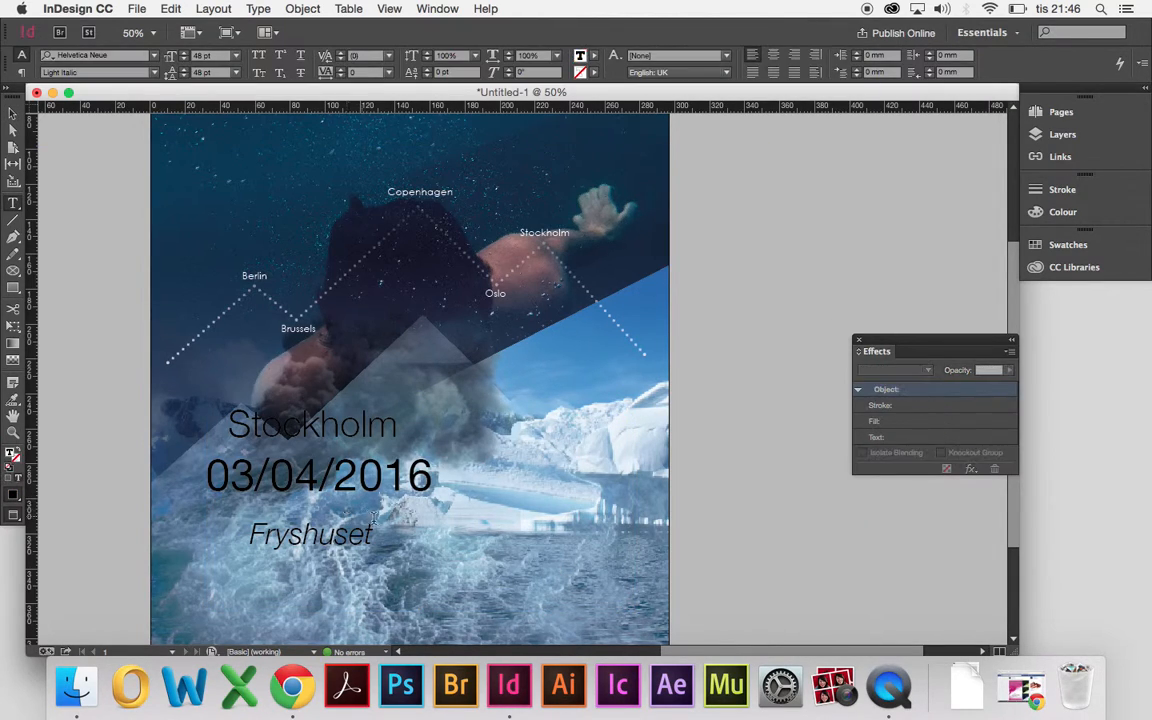
left_click_drag(386, 527, 185, 400)
left_click(236, 73)
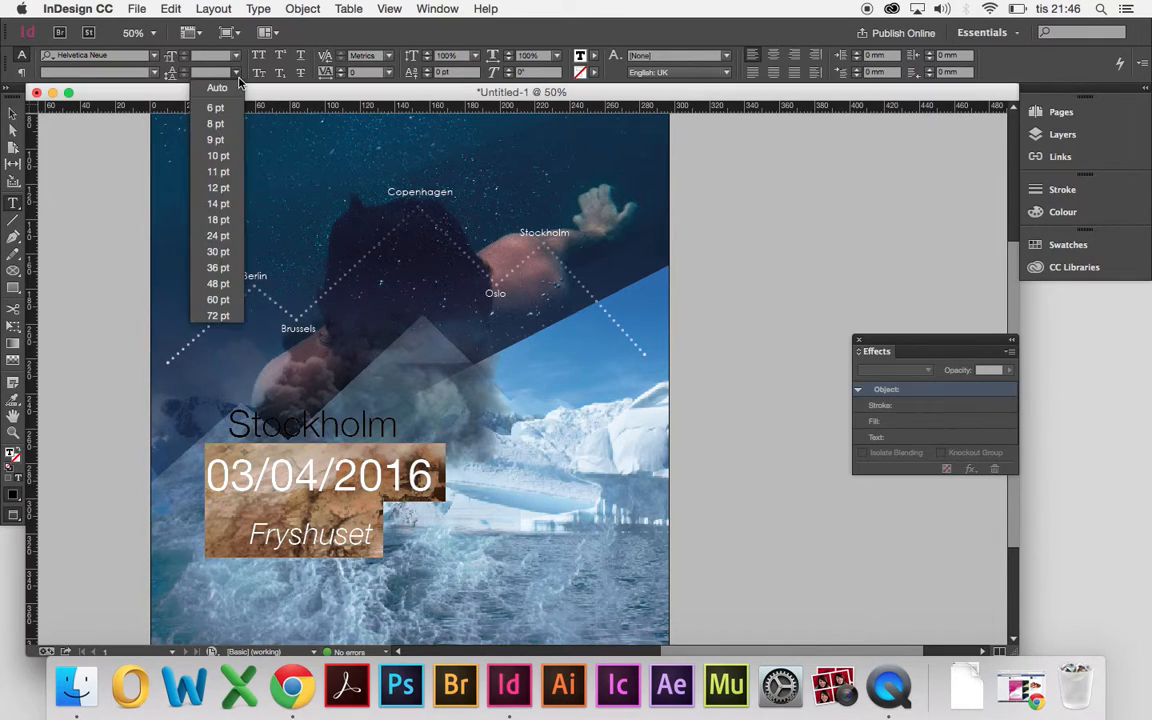
left_click(227, 271)
key("super+z")
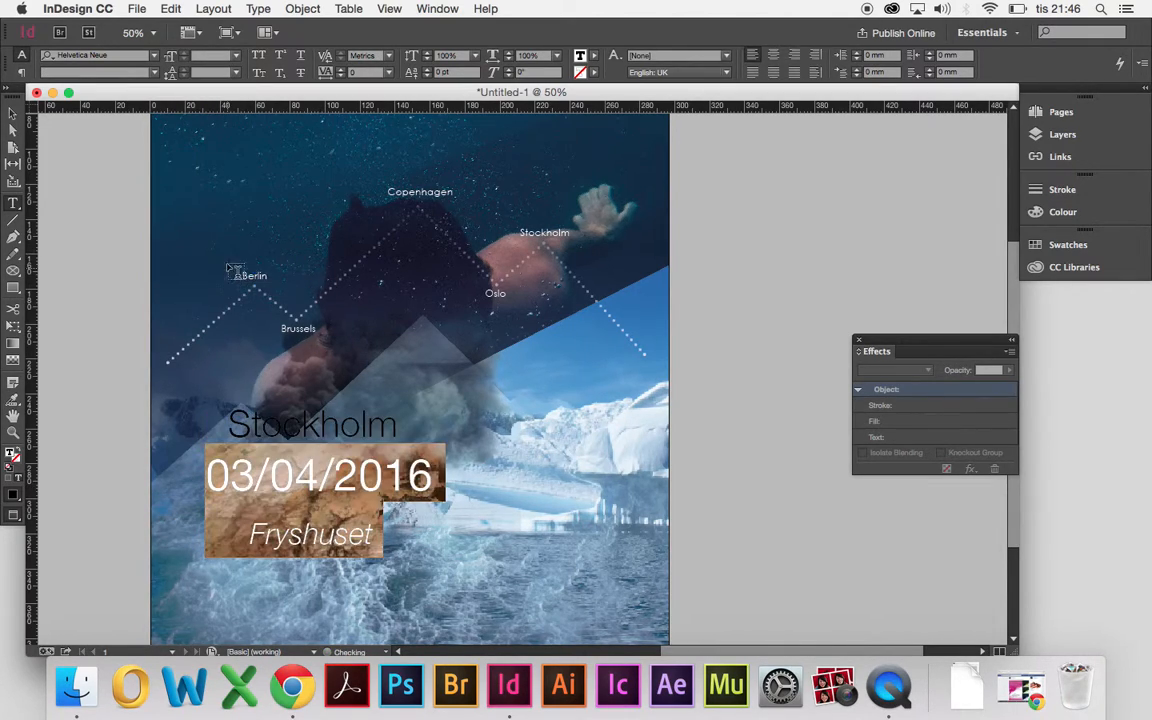
left_click(236, 73)
left_click(220, 259)
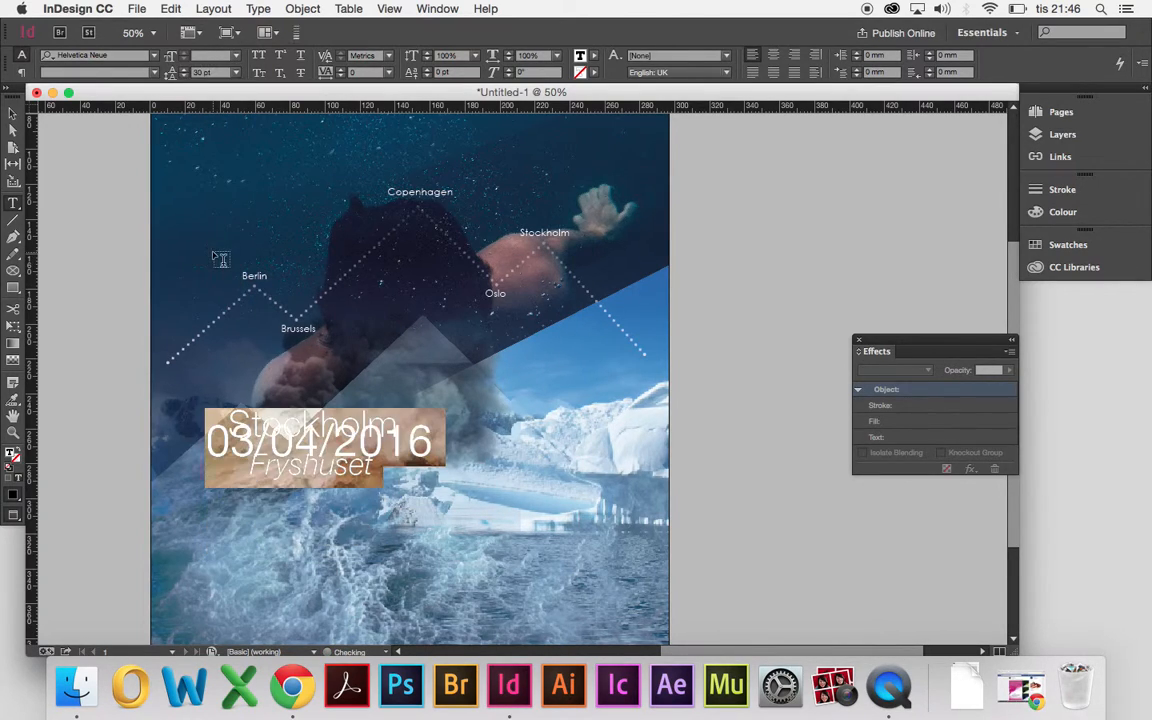
Step: Undo the last leading change on the date and Fryshuset lines, and try a 30 pt leading on the Fryshuset line
key("super+z")
left_click(383, 475)
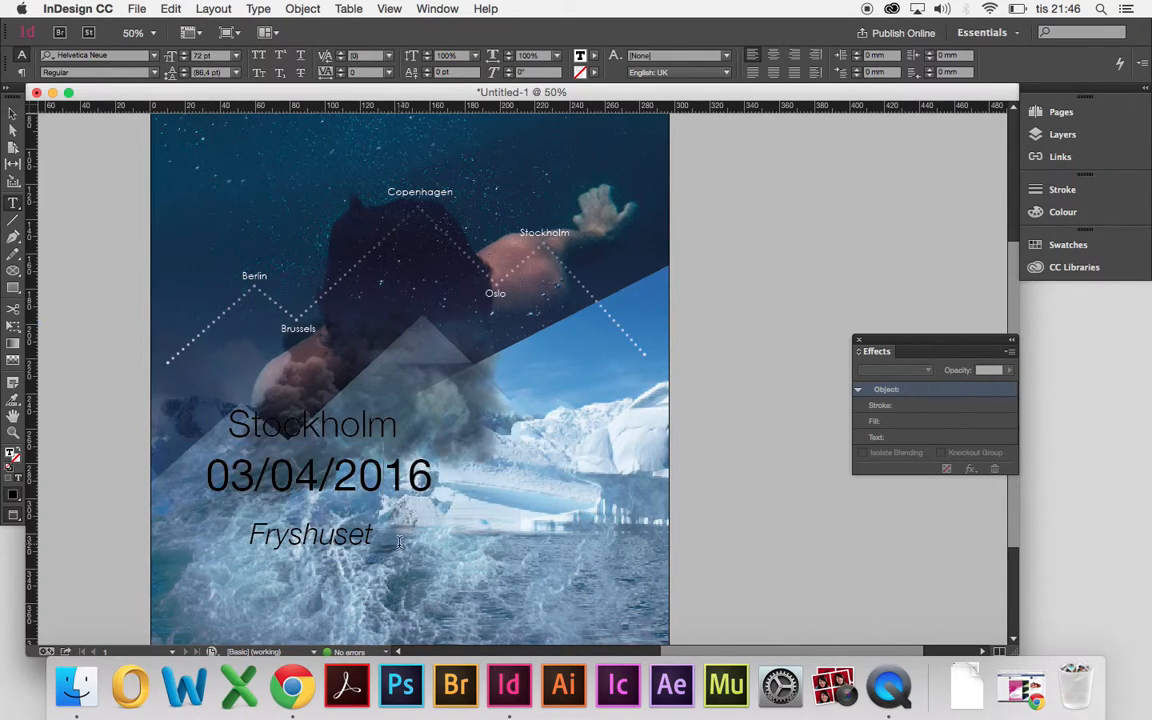
left_click_drag(386, 533, 192, 445)
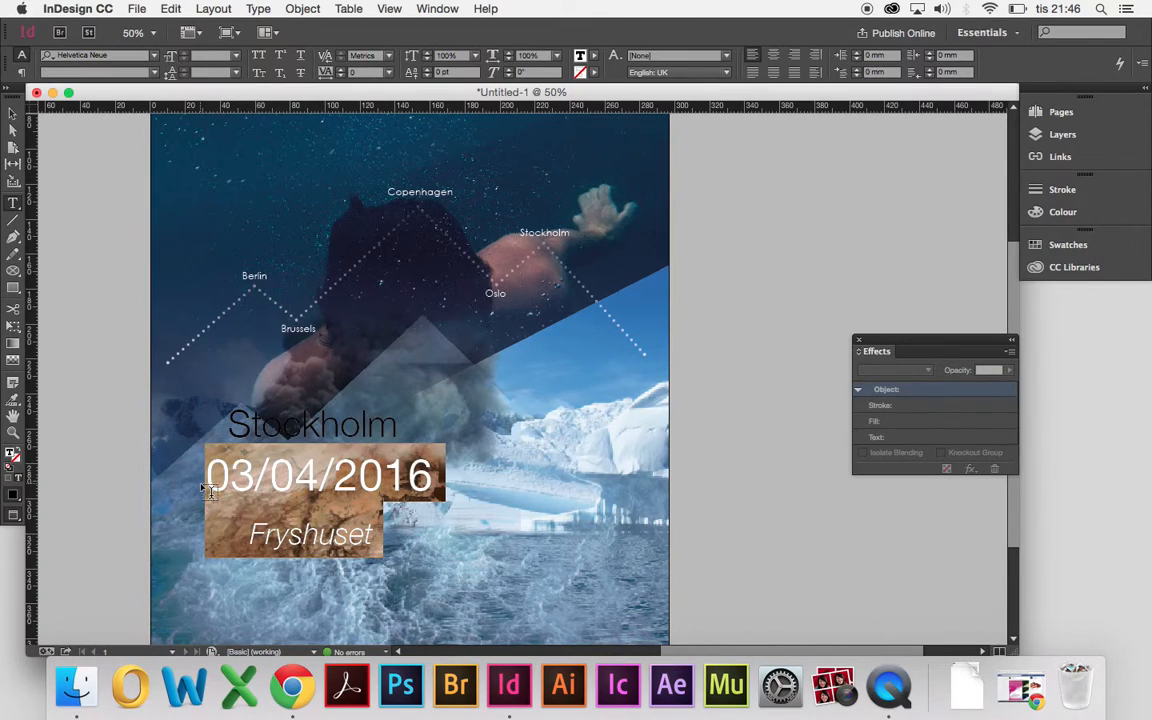
left_click(328, 492)
left_click(337, 534)
double_click(337, 534)
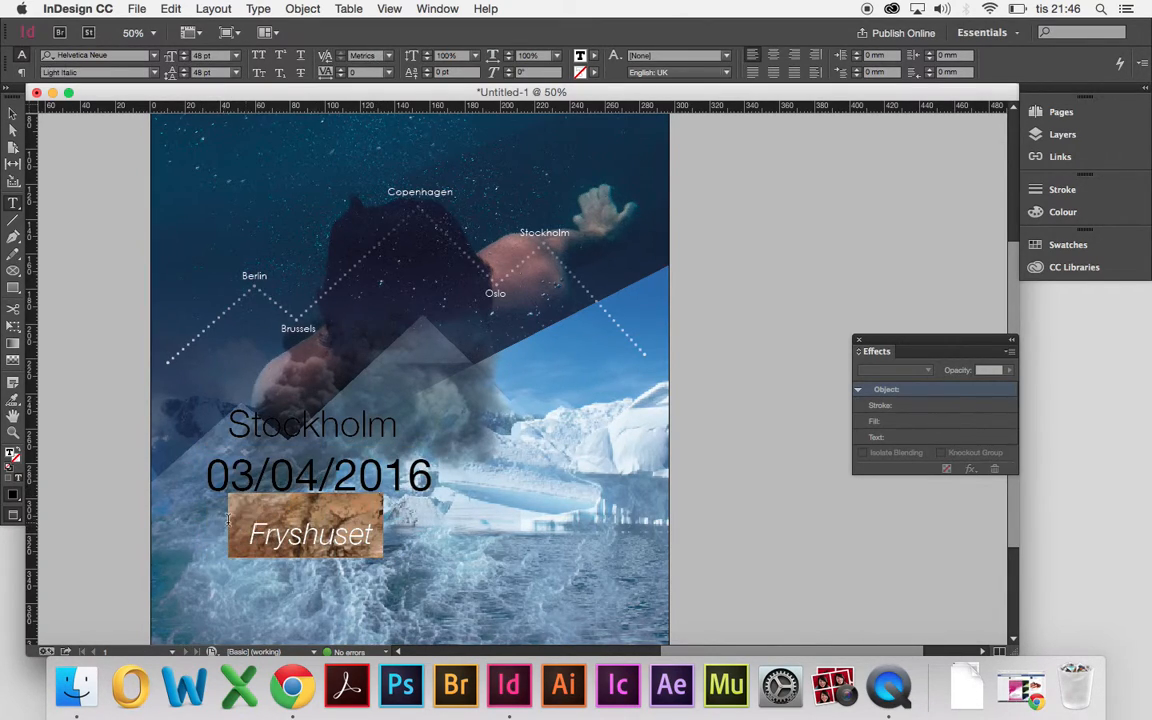
left_click(235, 72)
left_click(217, 251)
Step: Set the leading of the Stockholm, date and Fryshuset lines together to Auto
left_click(353, 470)
key("super+a")
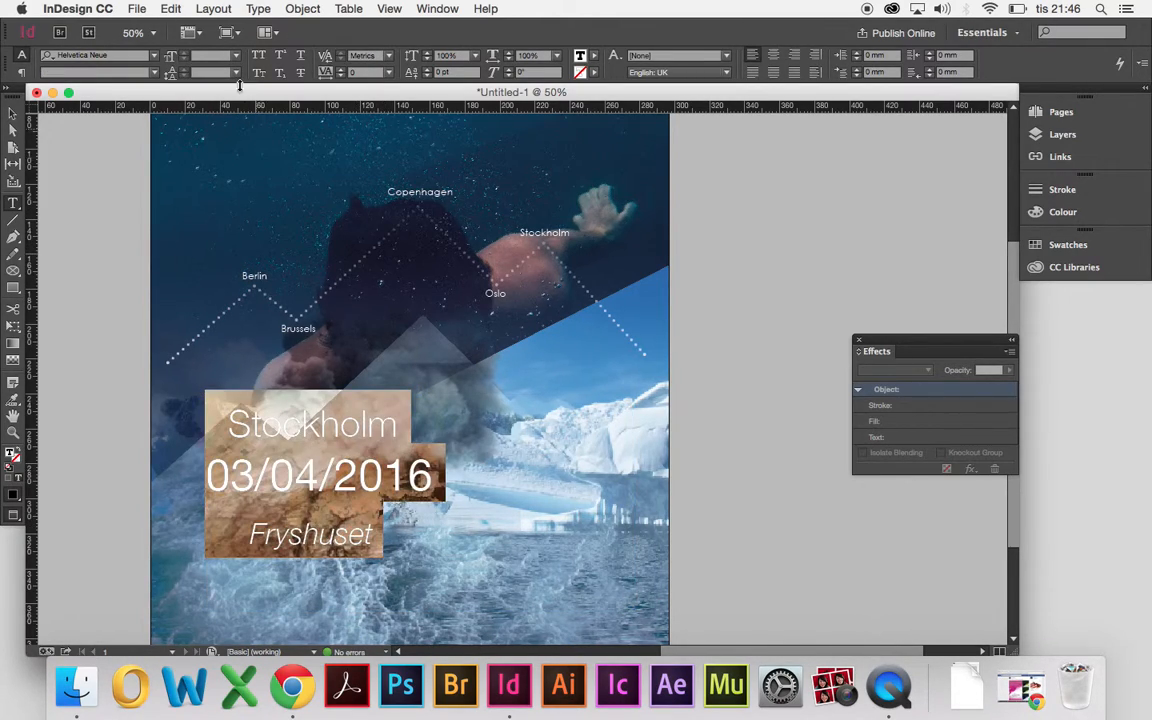
left_click(235, 72)
left_click(224, 88)
left_click(367, 483)
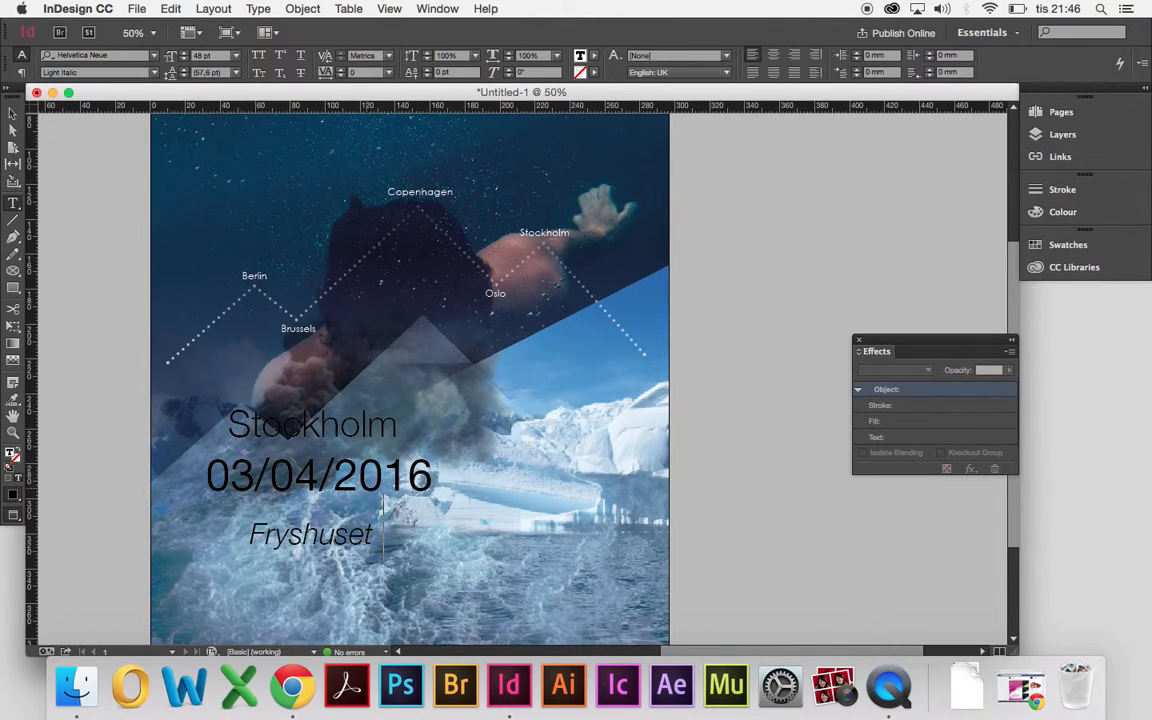
key("super+a")
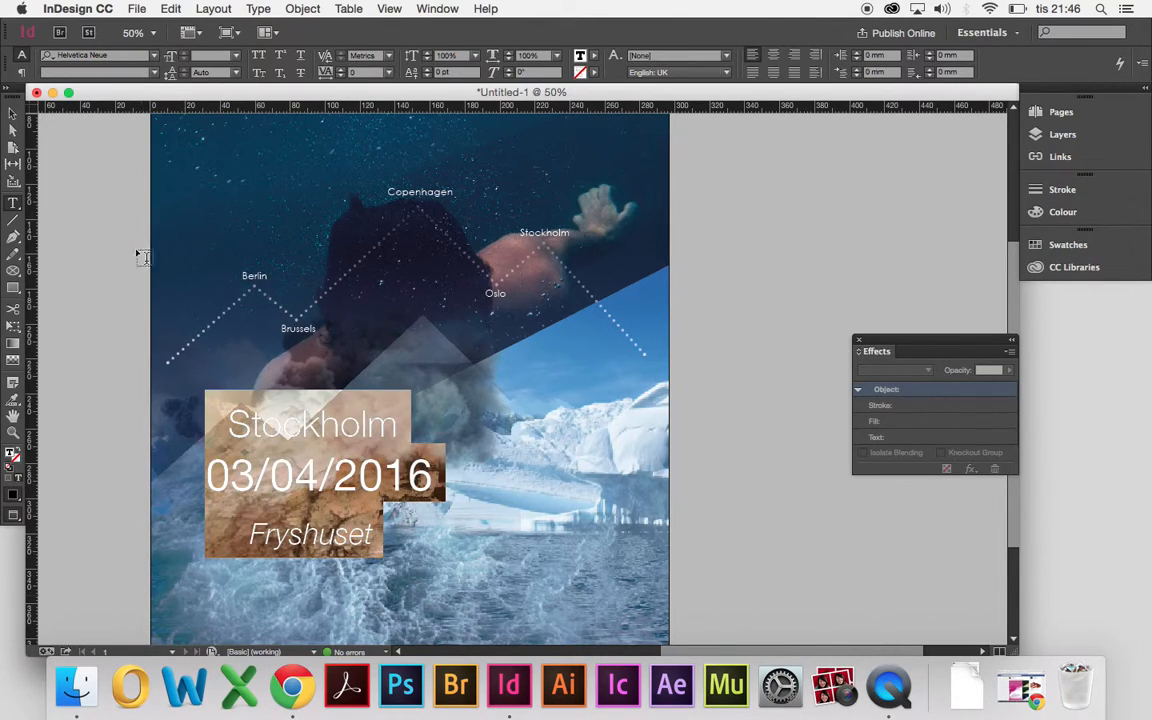
Step: Preview the reference poster img.jpg on the desktop to check its date and venue text layout
left_click(14, 113)
key("F11")
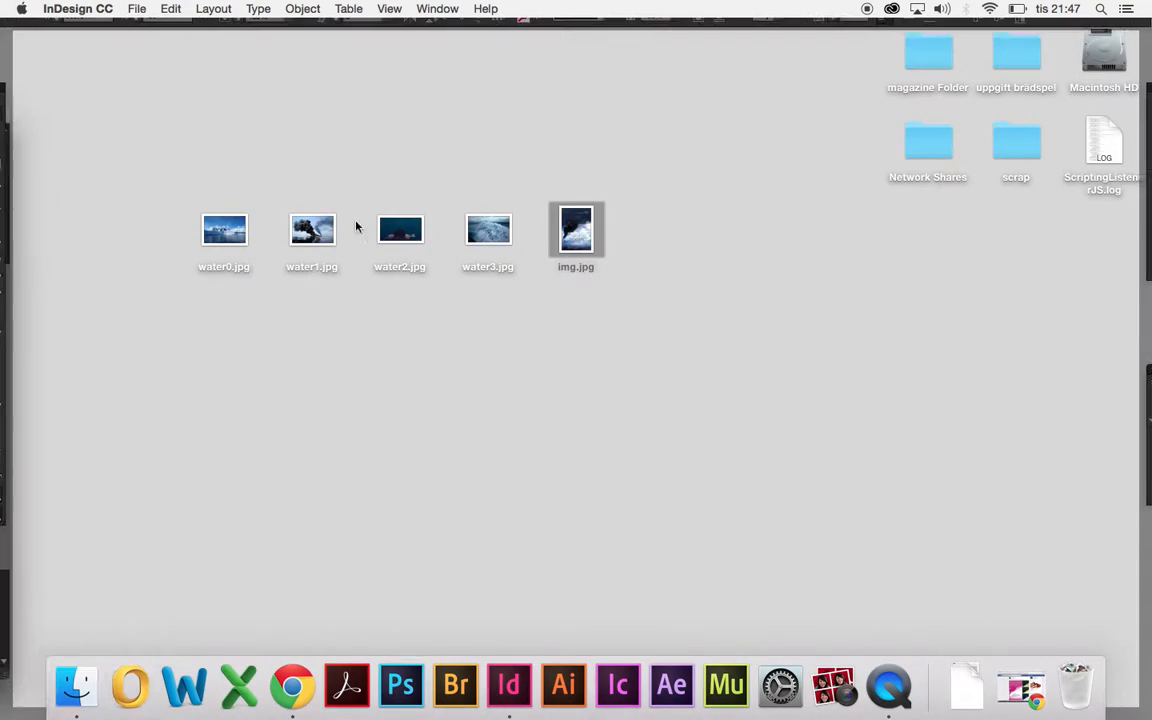
left_click(596, 222)
key("space")
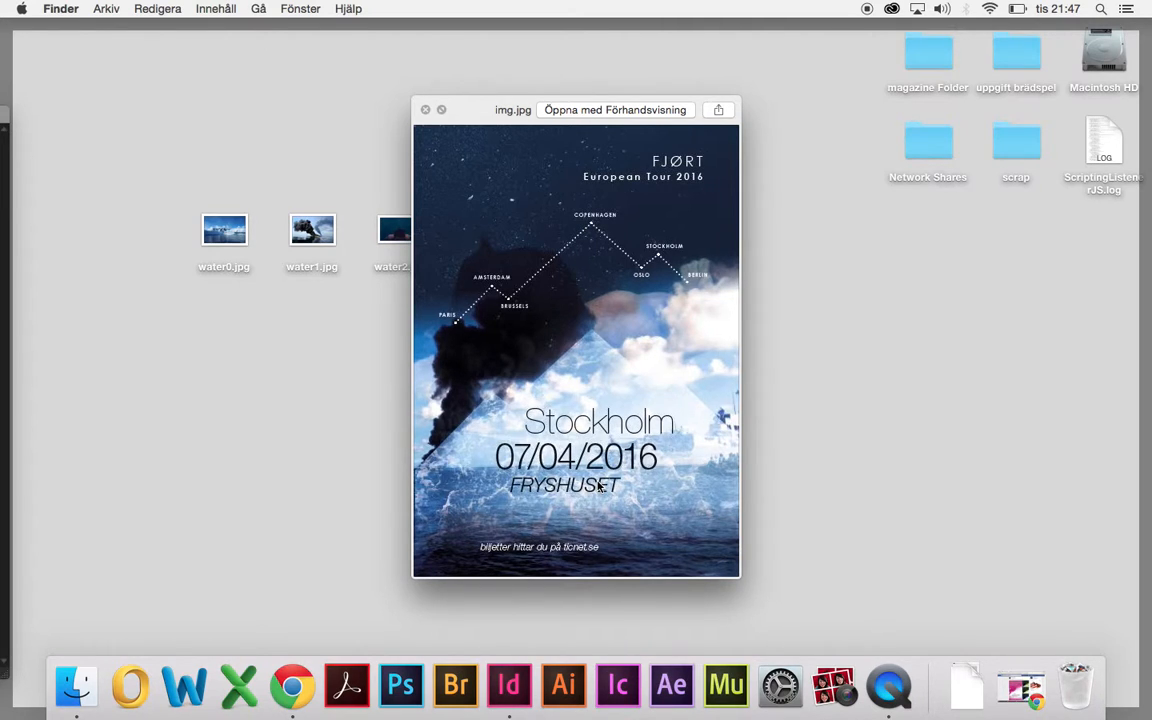
key("space")
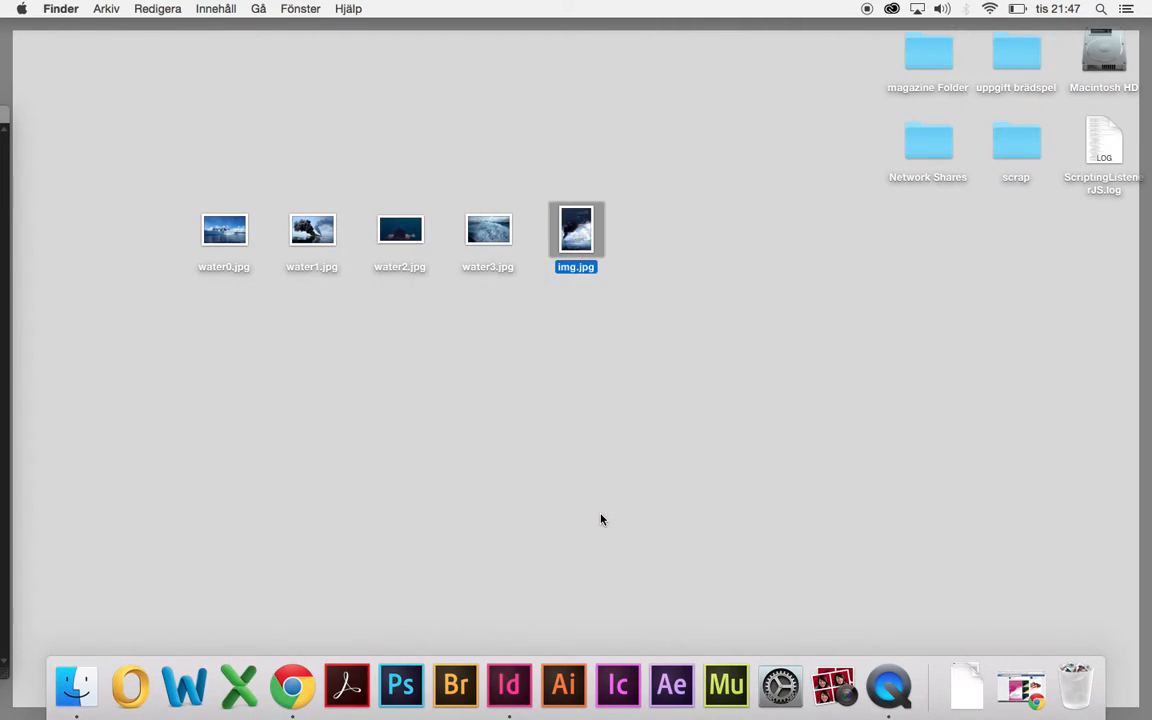
key("F11")
Step: Set the font size of the large Stockholm line and the date line to 60 pt
left_click(427, 452)
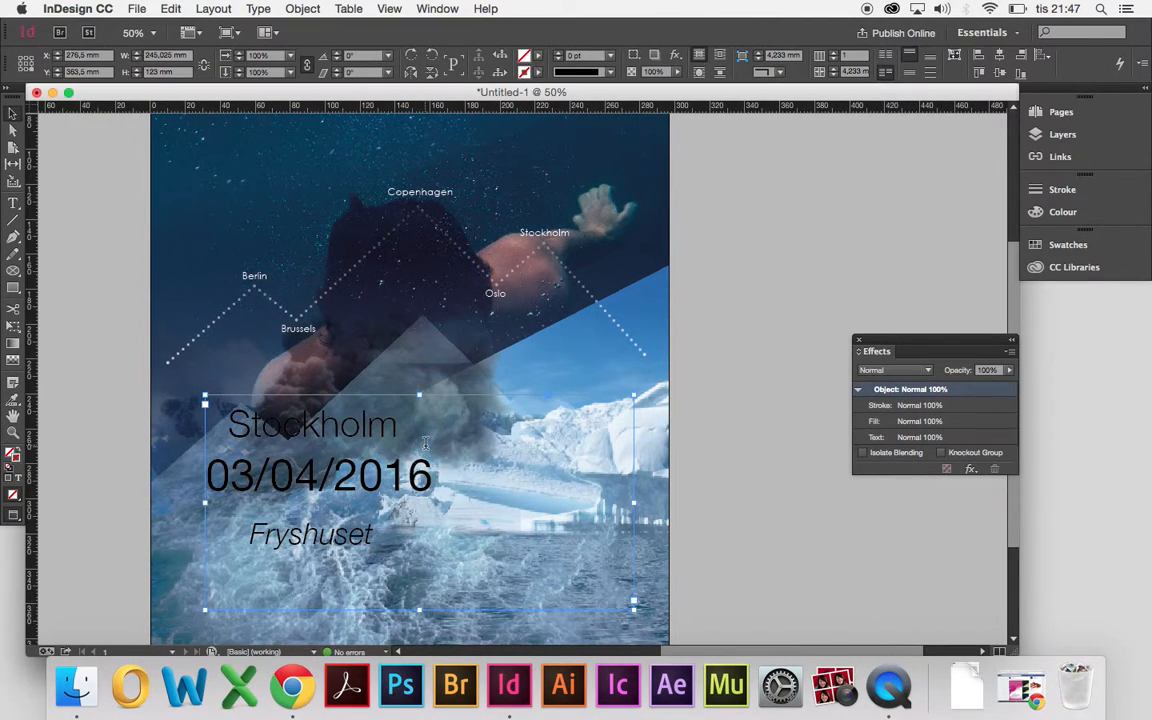
double_click(426, 442)
left_click_drag(434, 475, 235, 408)
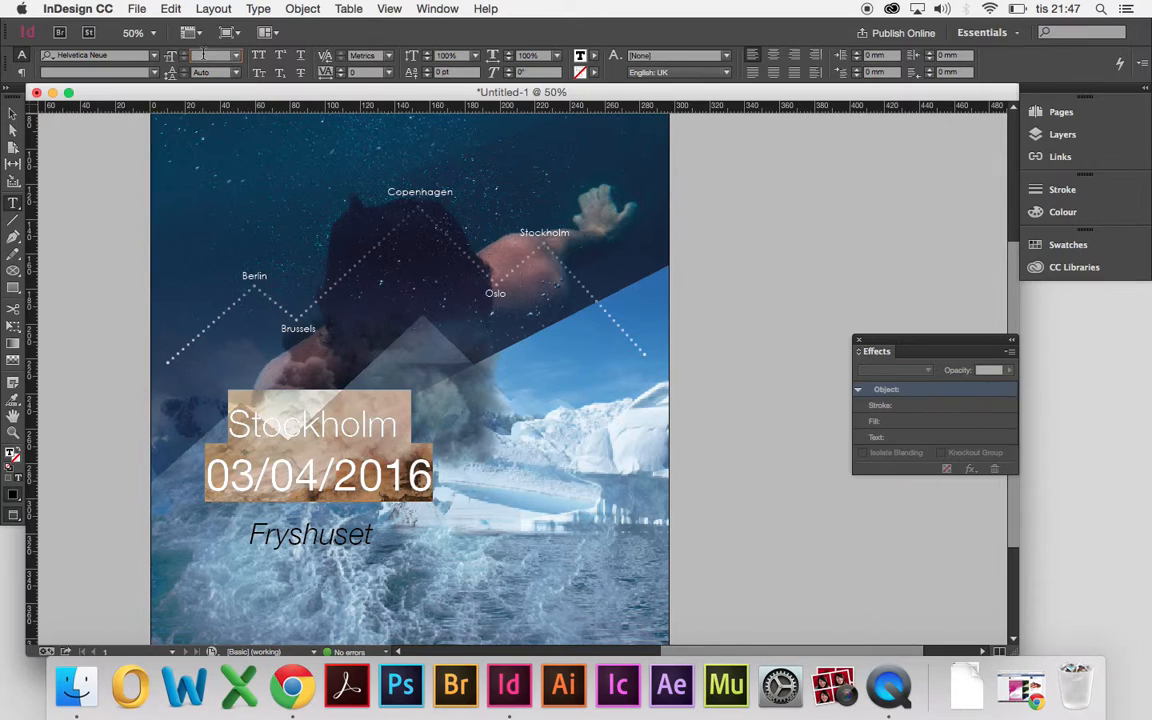
type("60")
key("Return")
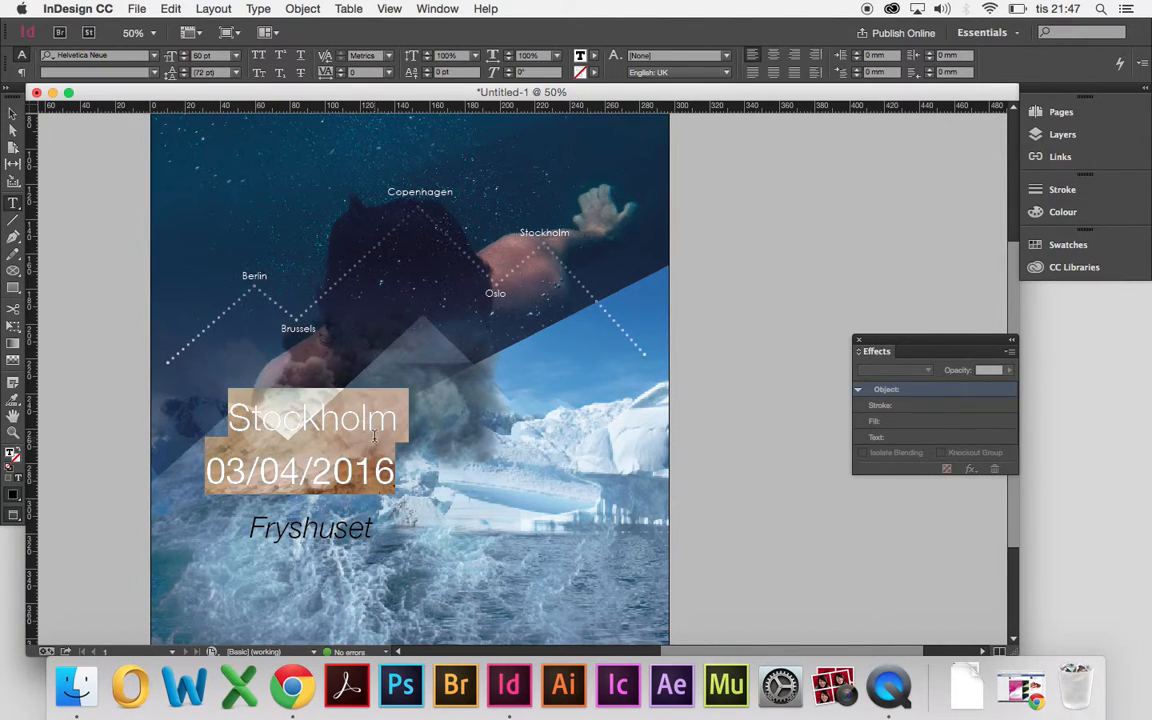
Step: Try 60 pt leading and a 48 pt font size on the Stockholm and date lines, and undo both
left_click(237, 74)
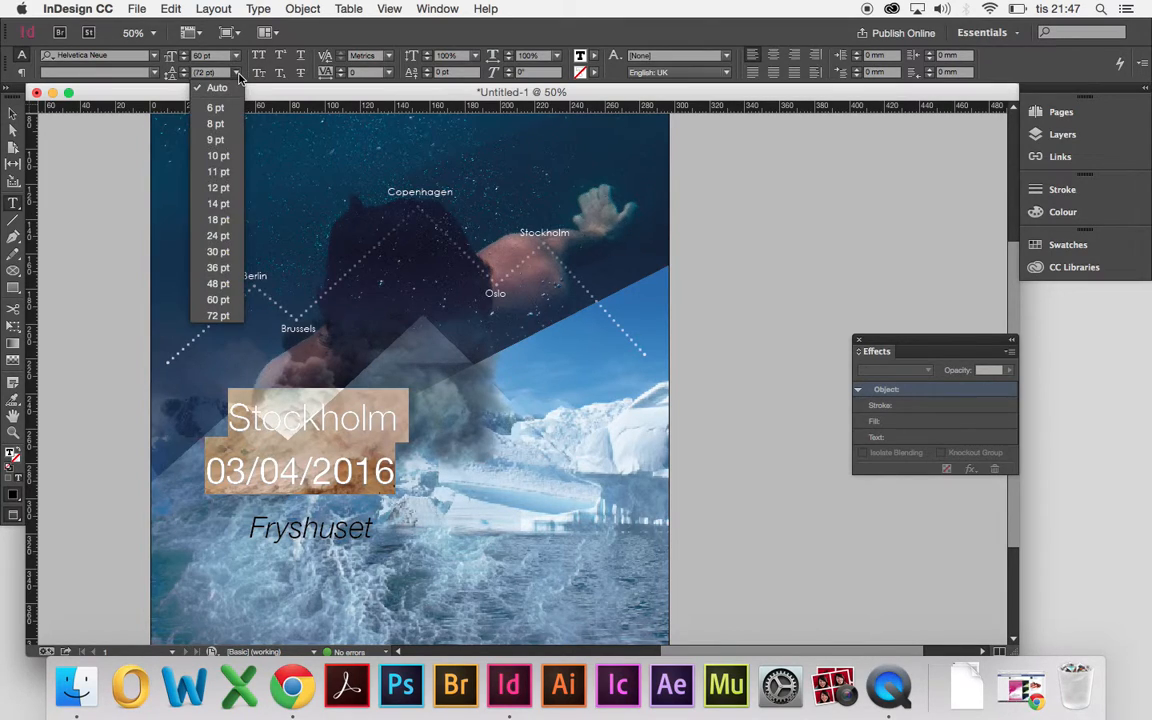
left_click(220, 299)
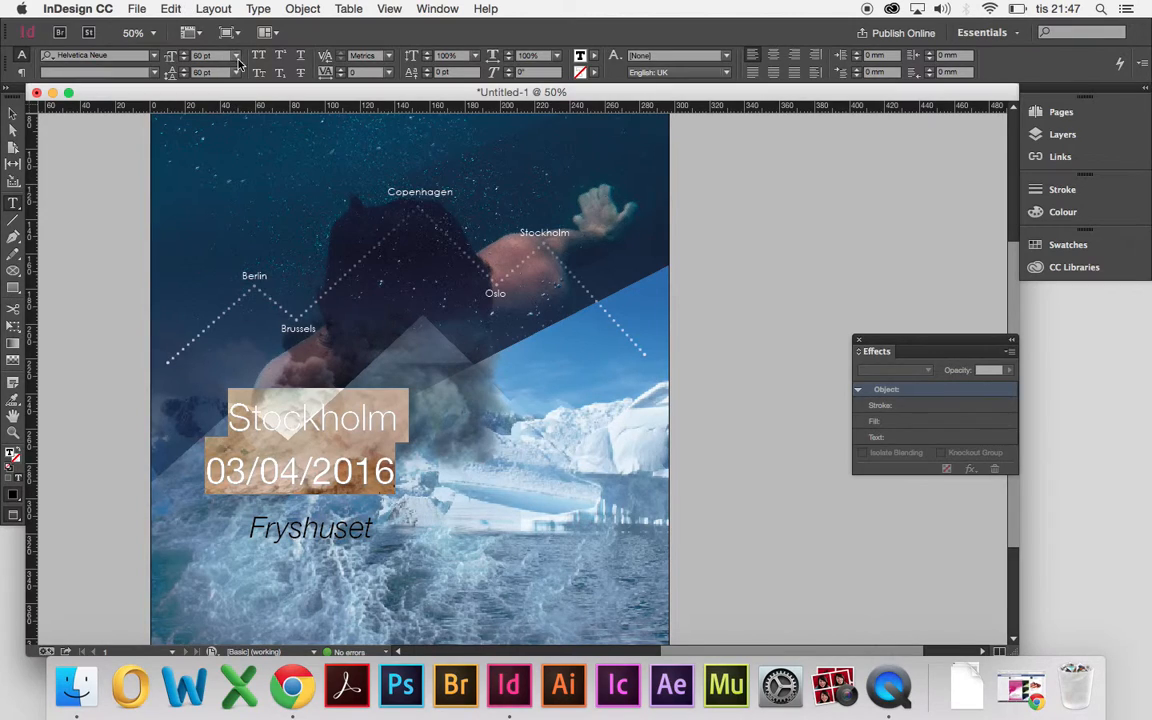
left_click(236, 55)
left_click(218, 267)
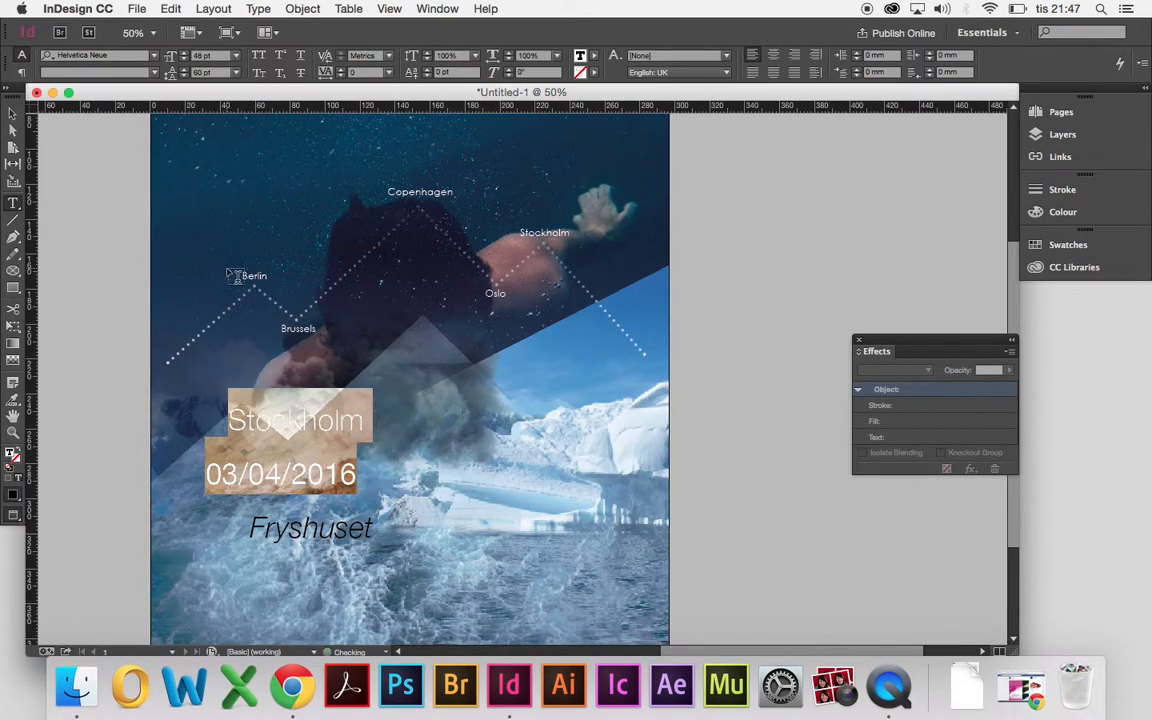
key("super+z")
key("super+z")
Step: Try leadings of 60 pt and 48 pt on the Stockholm and date lines
left_click(236, 72)
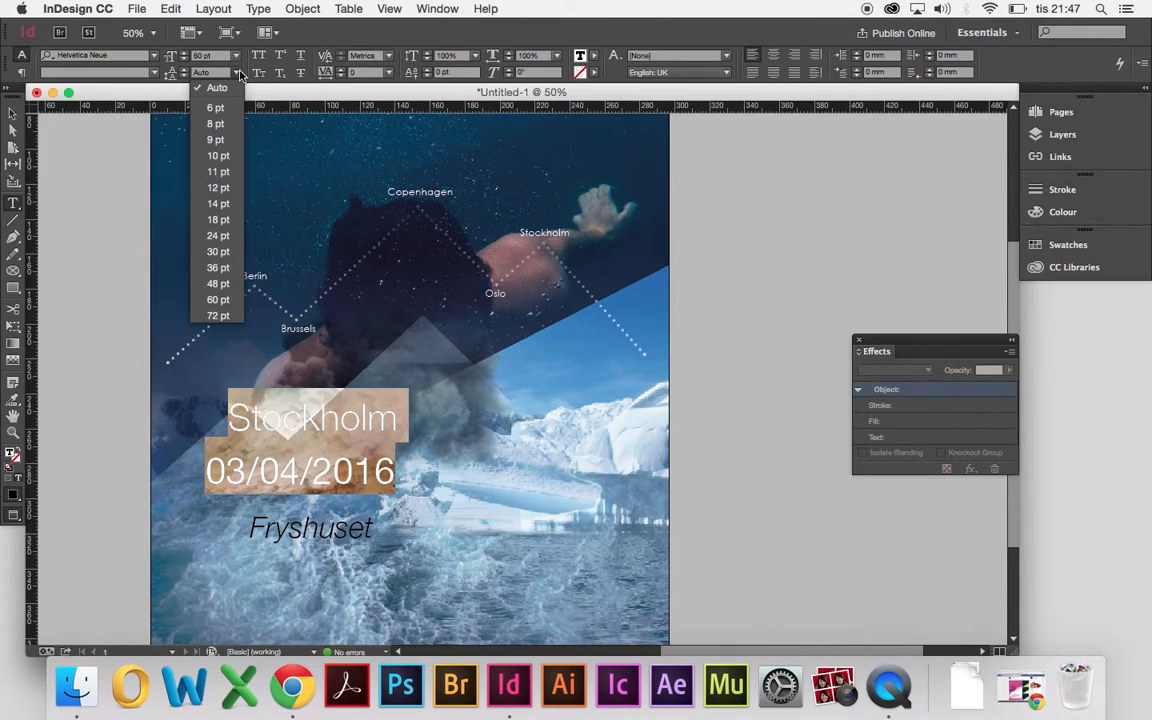
left_click(222, 299)
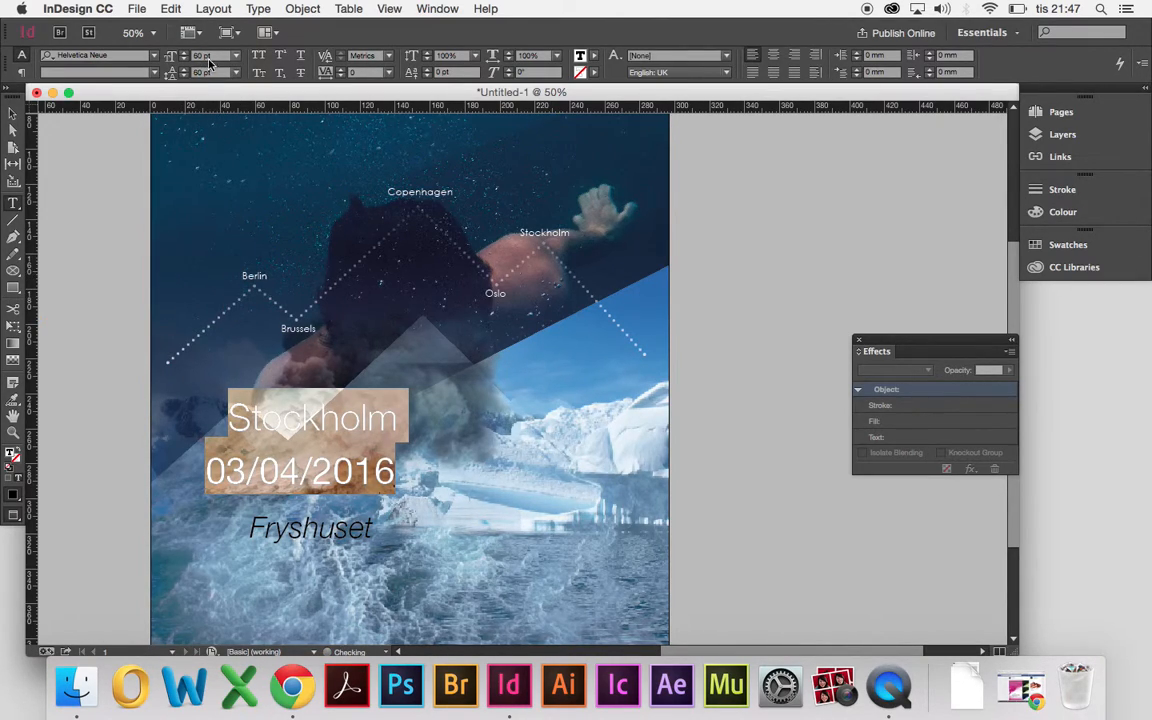
left_click(237, 73)
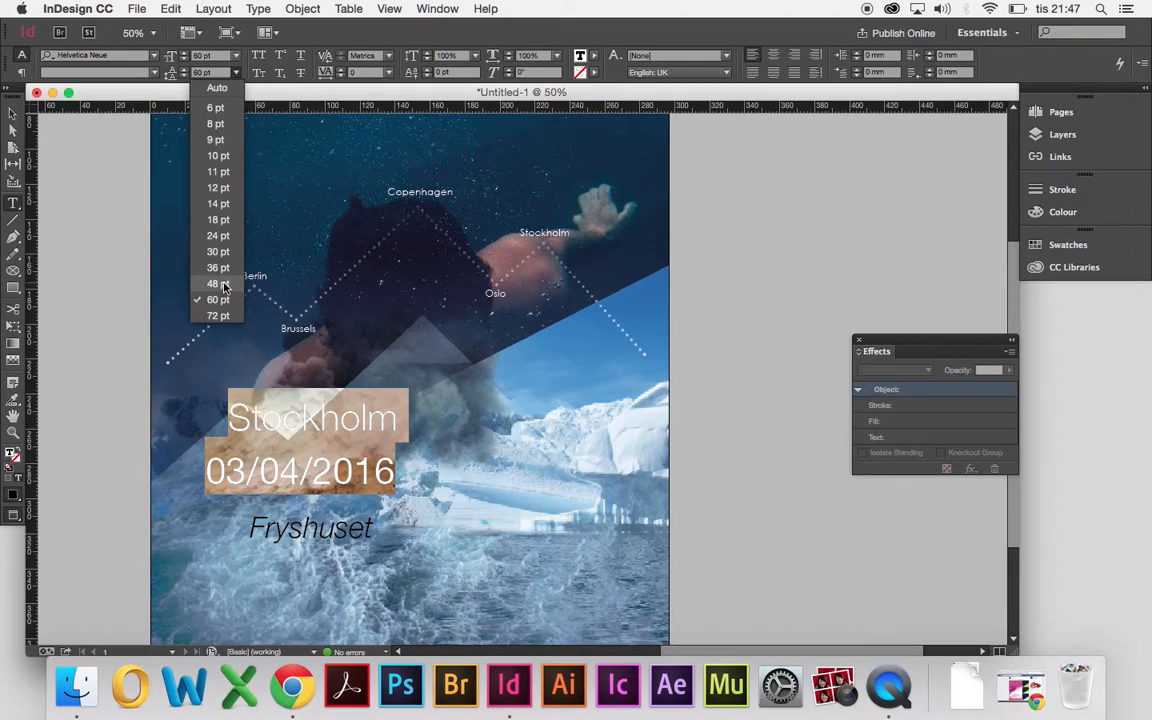
left_click(220, 284)
left_click(325, 455)
Step: Set the leading of all three lines to 48 pt and increase it stepwise to 54 pt
key("super+a")
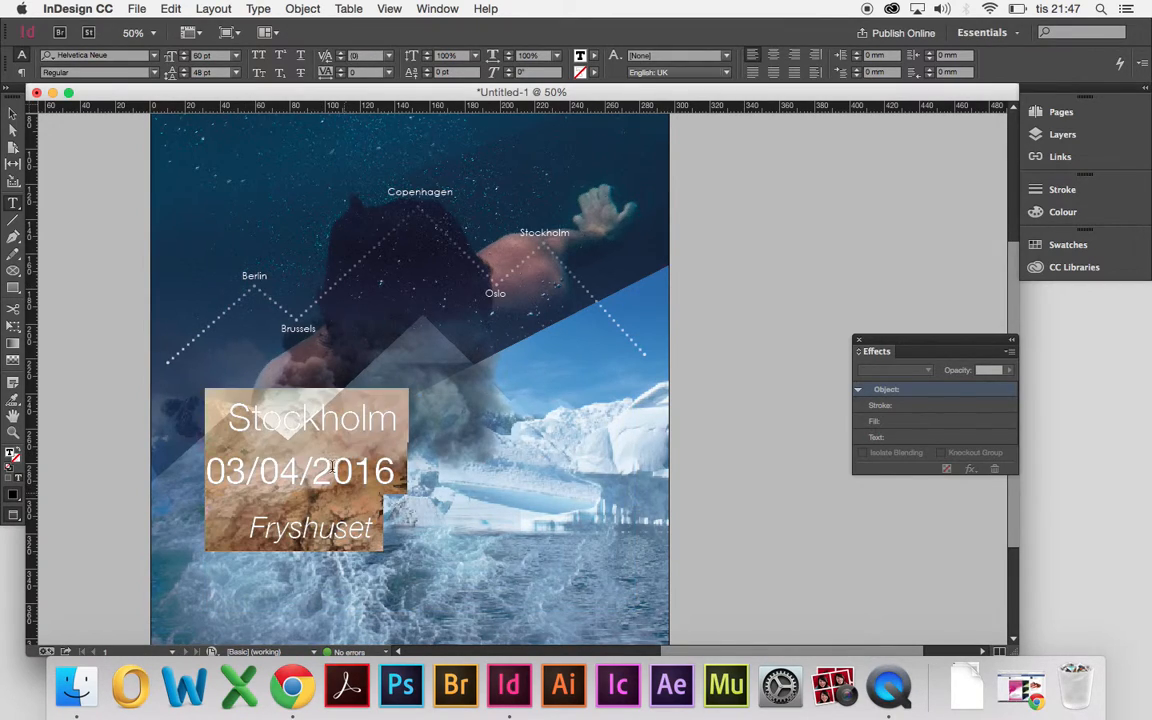
left_click(237, 73)
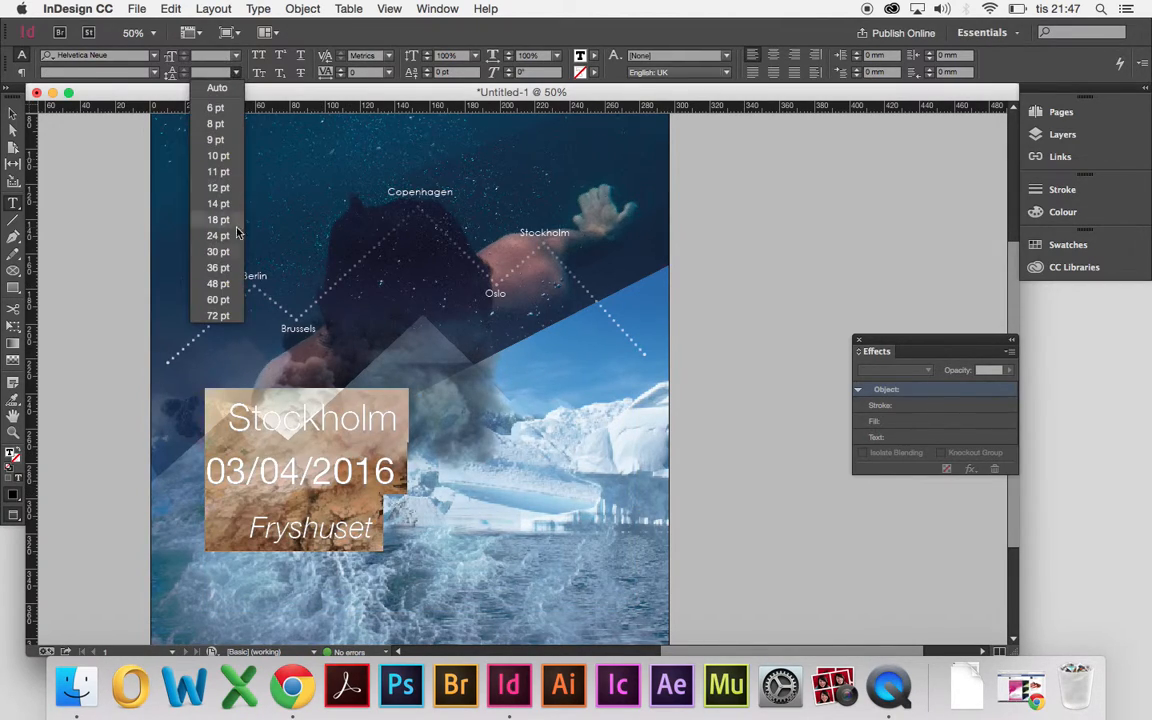
left_click(218, 283)
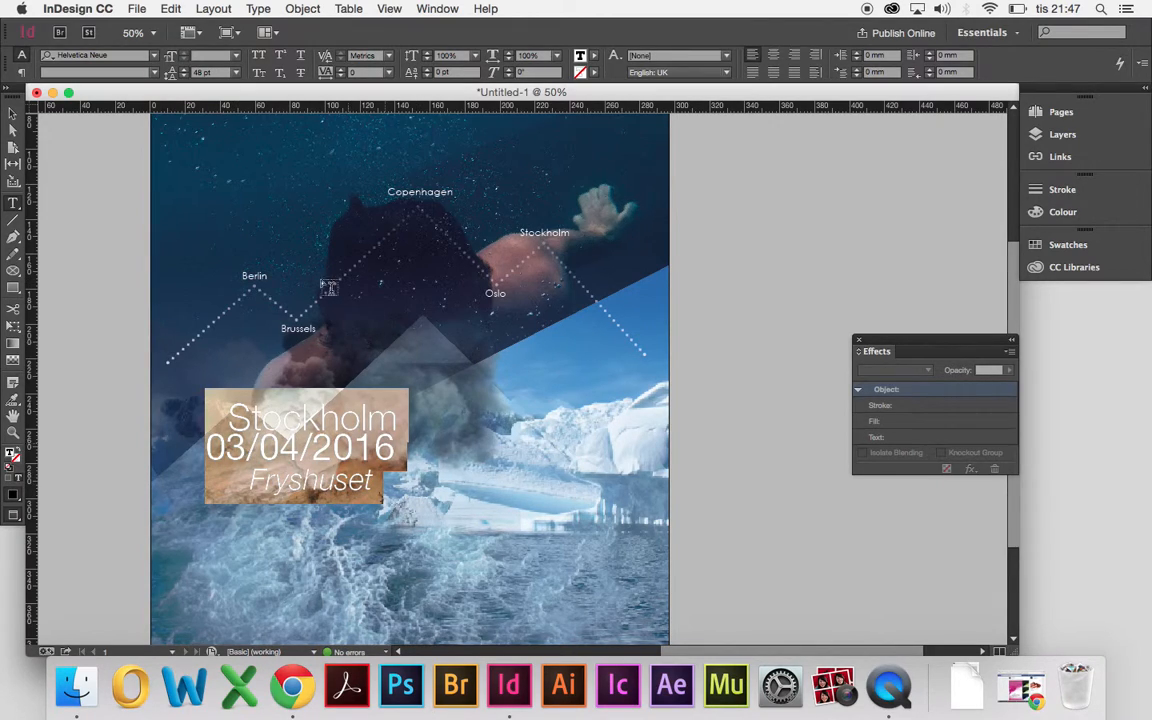
left_click(184, 69)
left_click(184, 69)
left_click(184, 69)
left_click(184, 69)
left_click(184, 69)
left_click(184, 69)
left_click(272, 420)
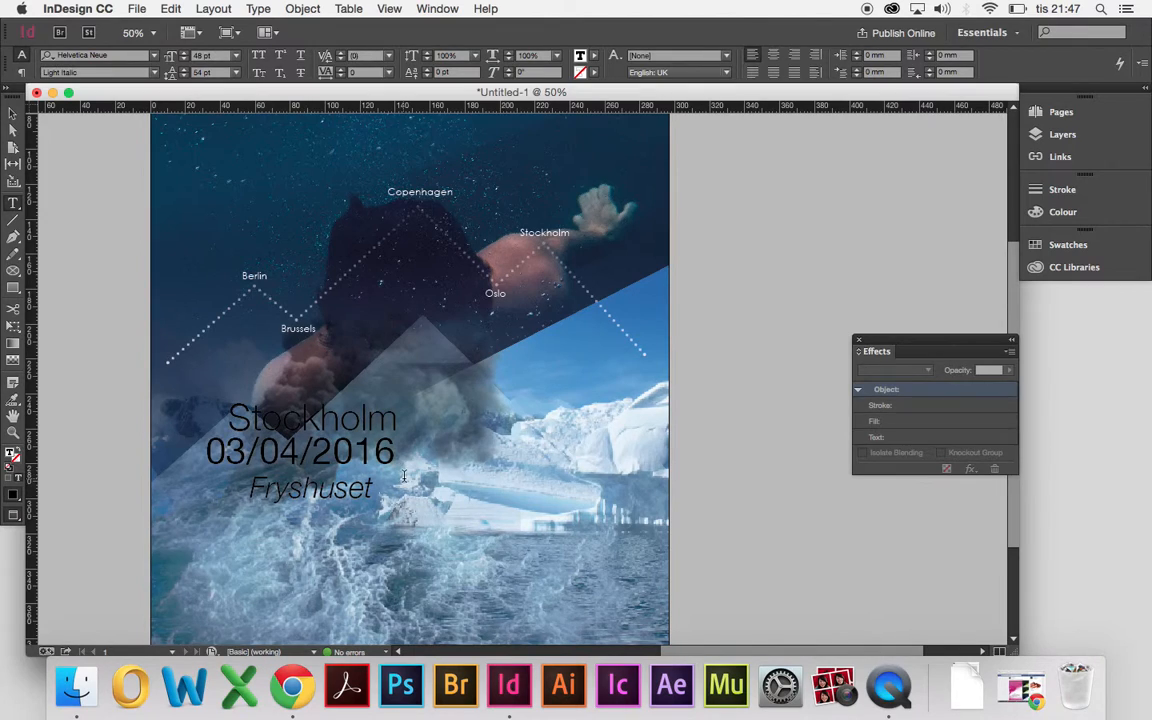
Step: Shrink the text frame around the three lines to about 126.5 × 69 mm
left_click(12, 117)
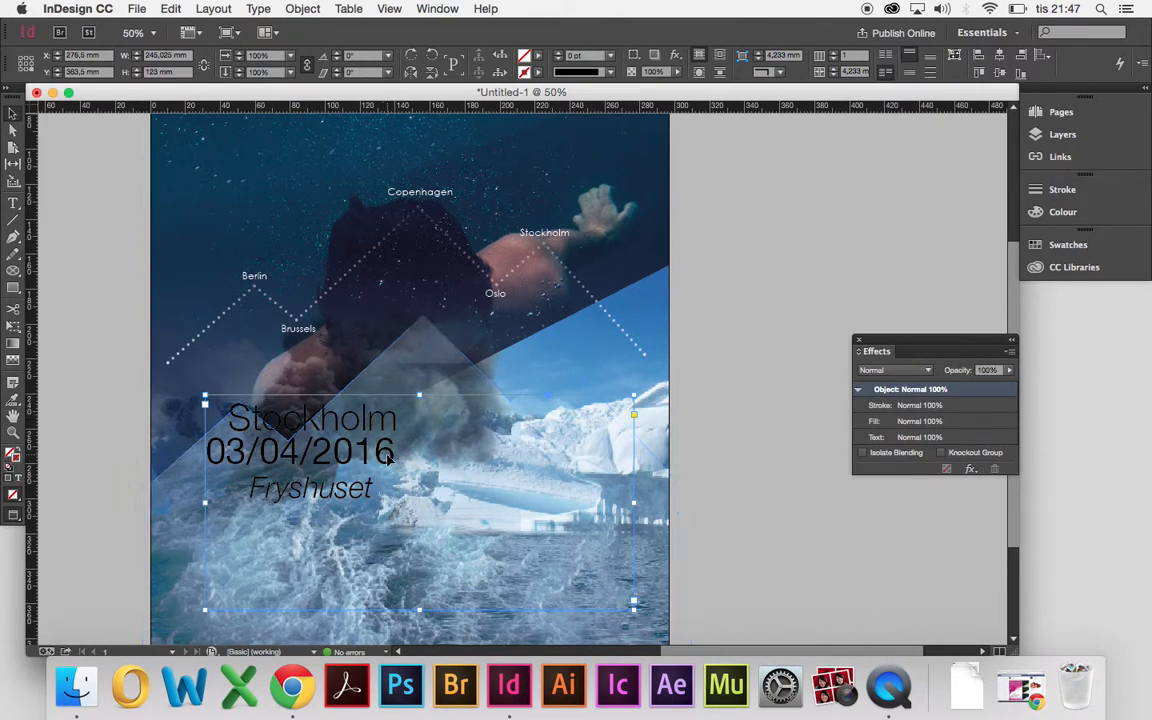
left_click_drag(633, 607, 427, 510)
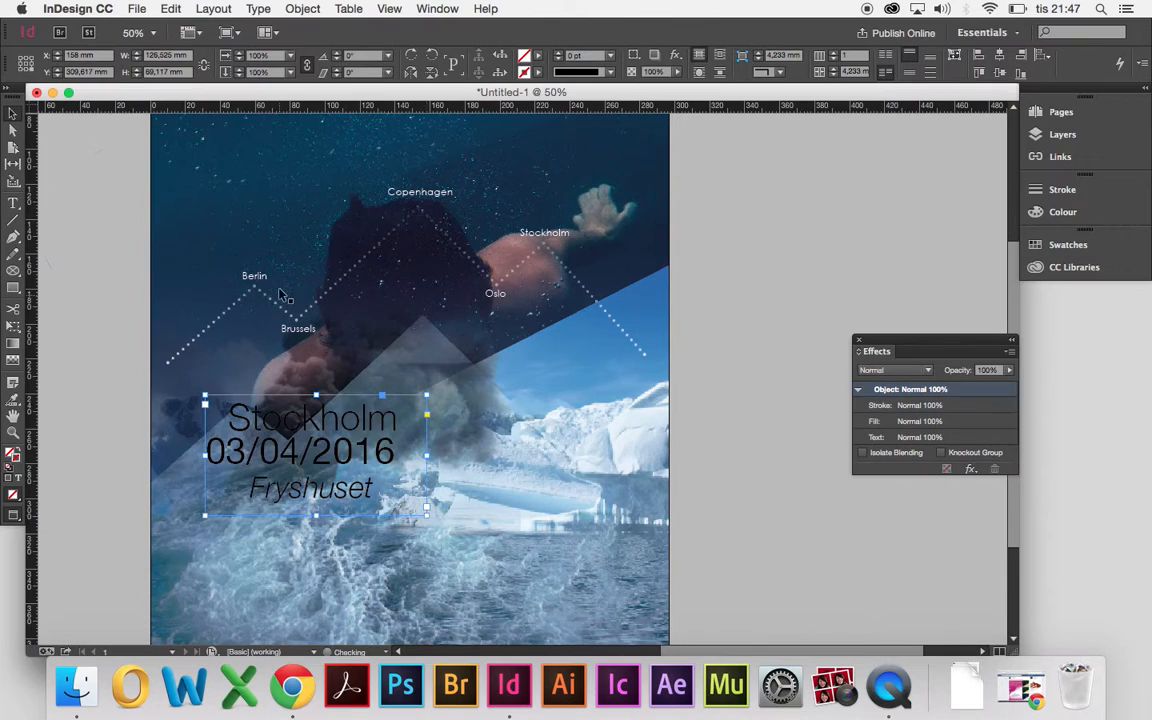
Step: Scale the text frame to 200% and move it over the water in the lower part of the poster
left_click(290, 72)
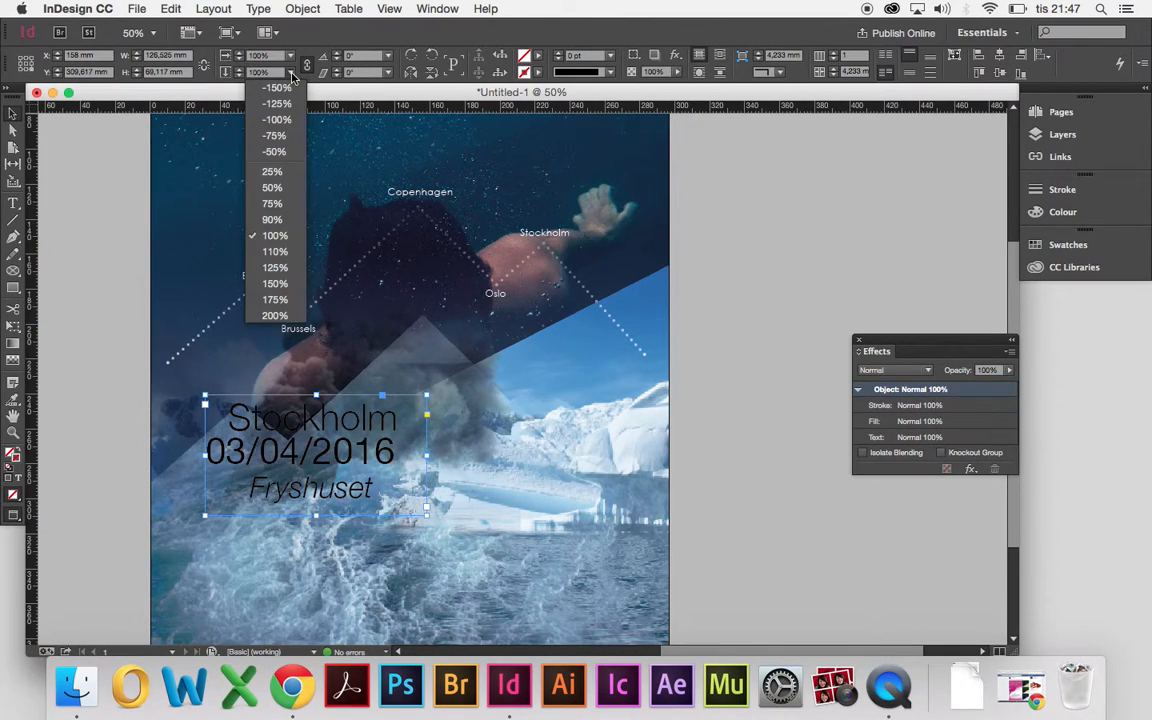
left_click(275, 315)
left_click_drag(358, 408, 583, 570)
scroll(583, 570, "down", 3)
scroll(583, 570, "left", 2)
scroll(583, 570, "down", 2)
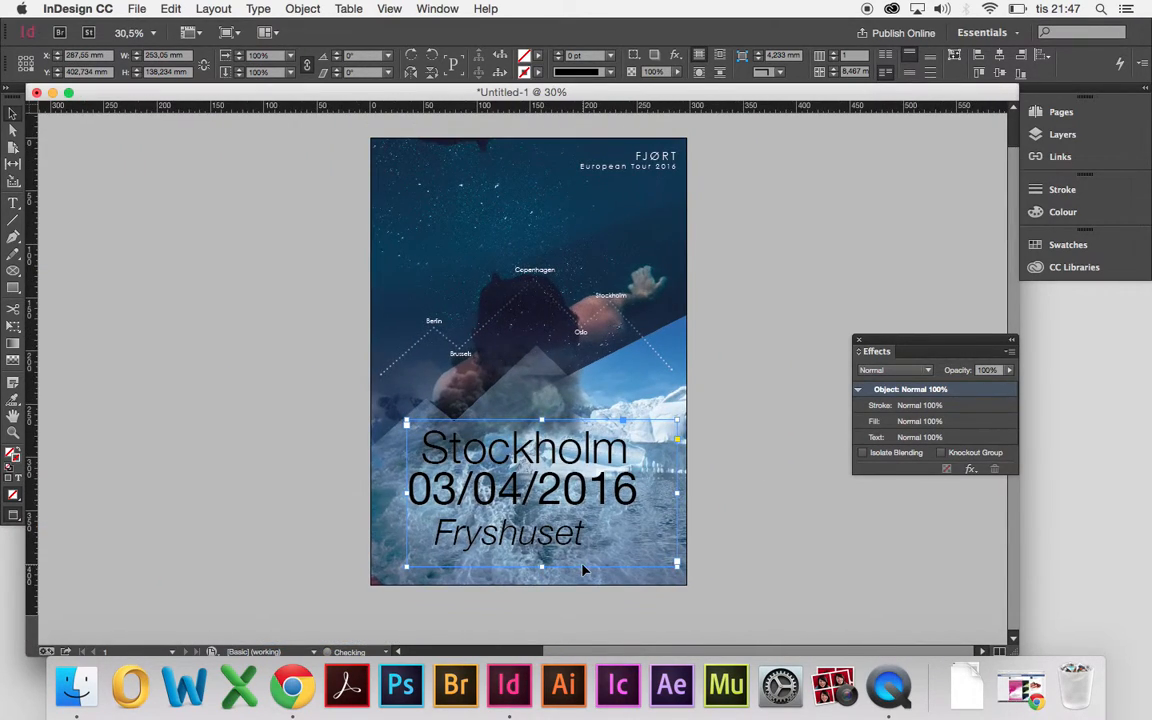
Step: Change the text colour of the Stockholm, date and Fryshuset lines to Paper, and deselect the frame
left_click(537, 62)
left_click(420, 72)
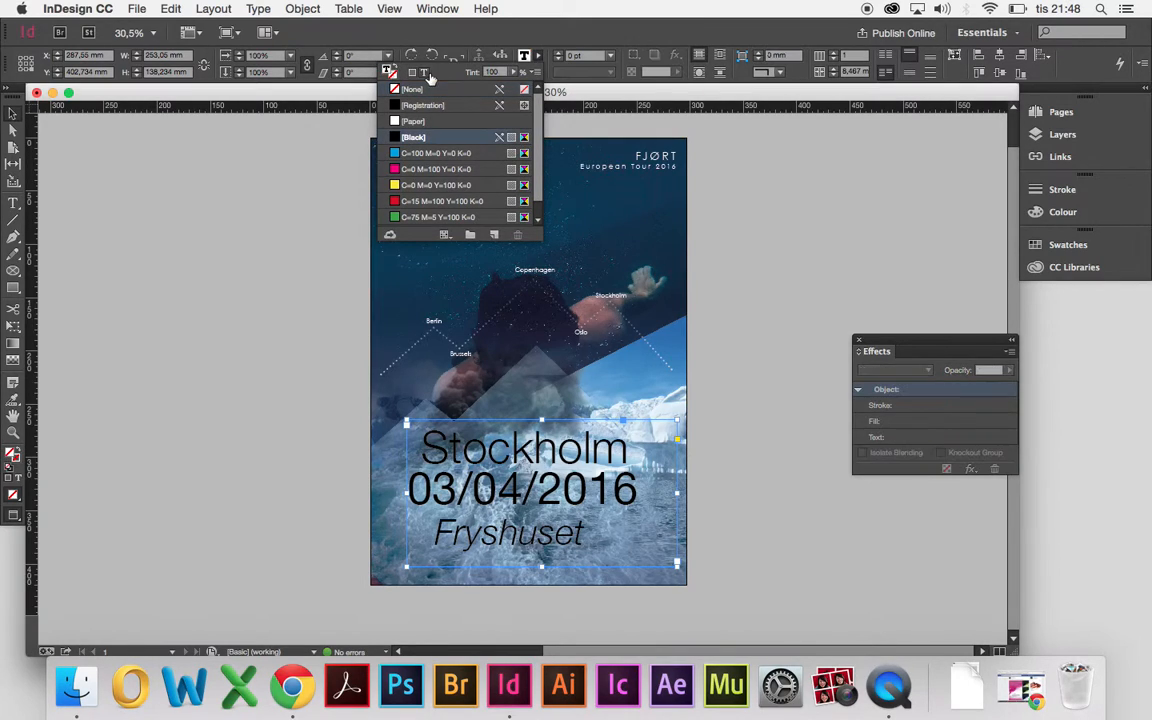
left_click(424, 121)
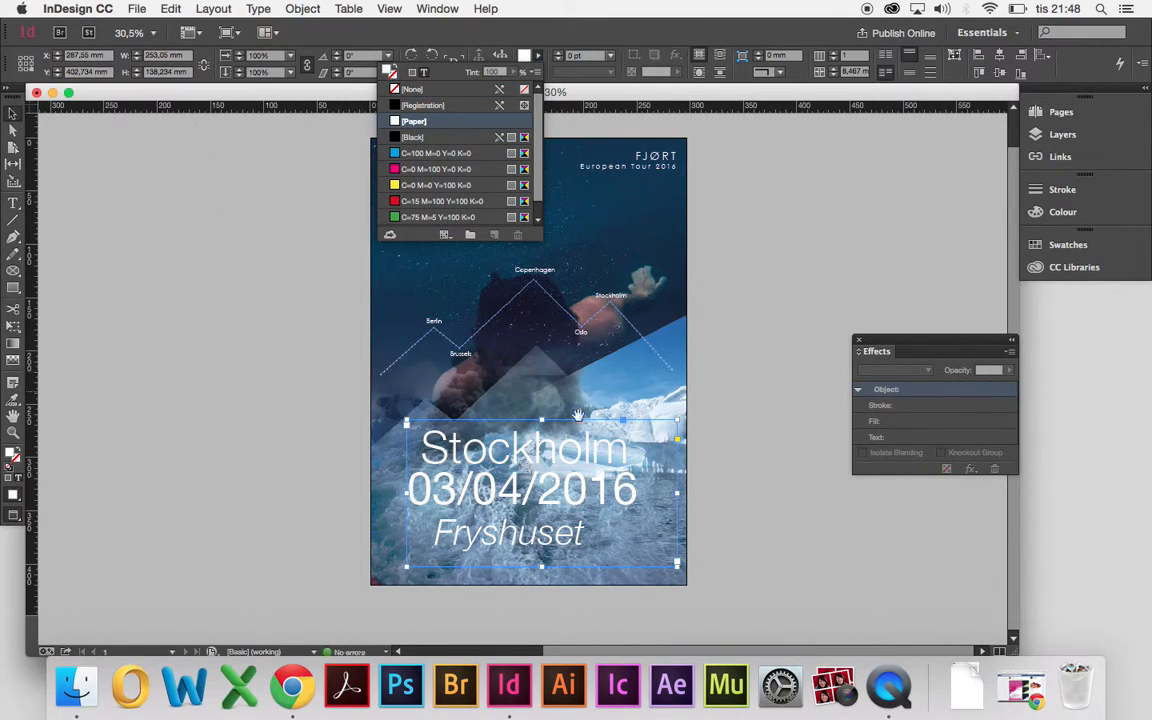
left_click(715, 563)
left_click(823, 594)
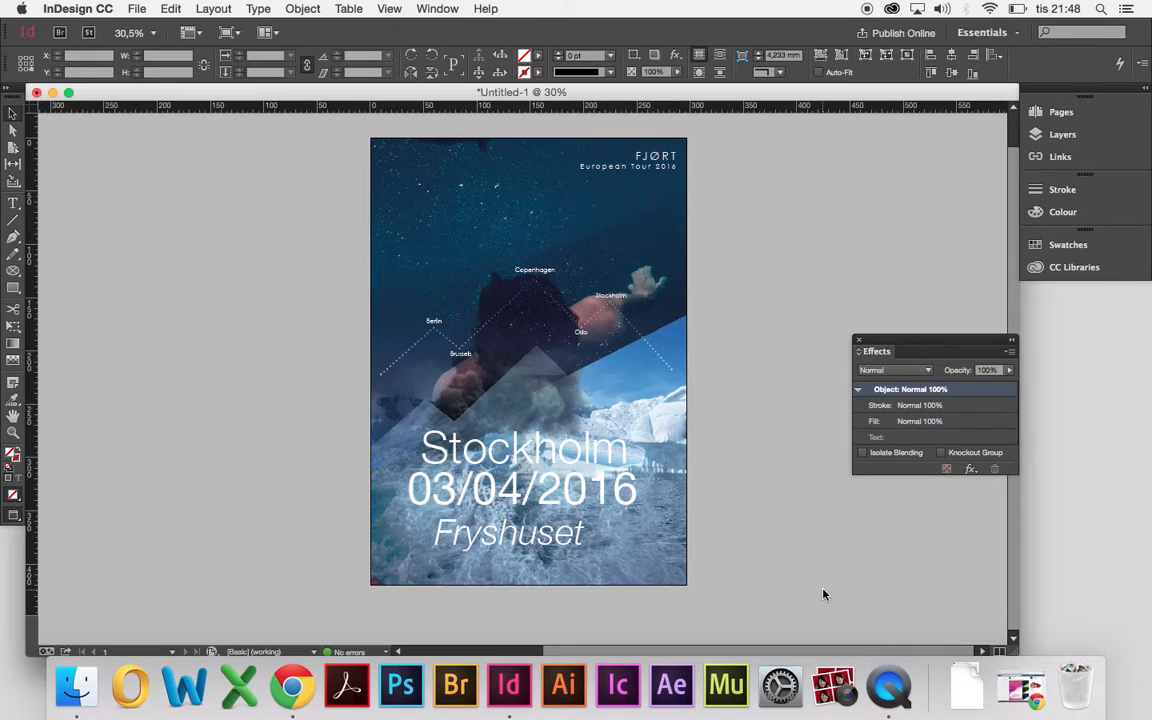
Step: Preview the reference poster img.jpg again to compare its colours and text with the current design
left_click(17, 686)
key("F11")
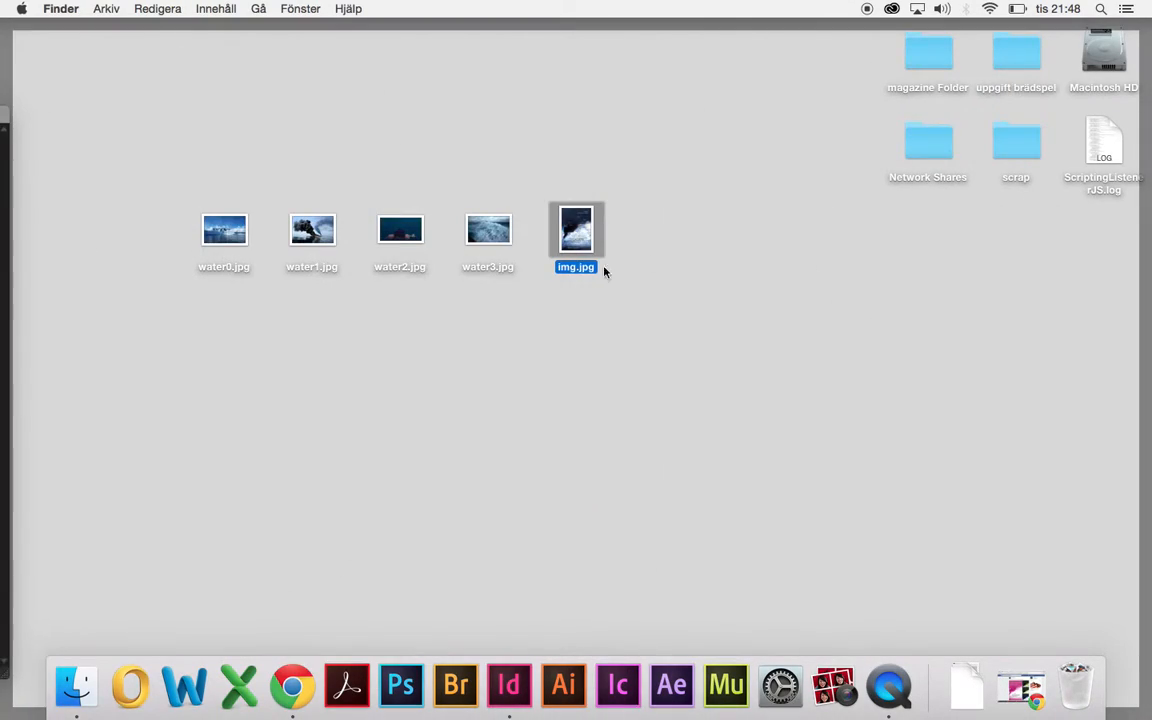
key("space")
key("space")
key("space")
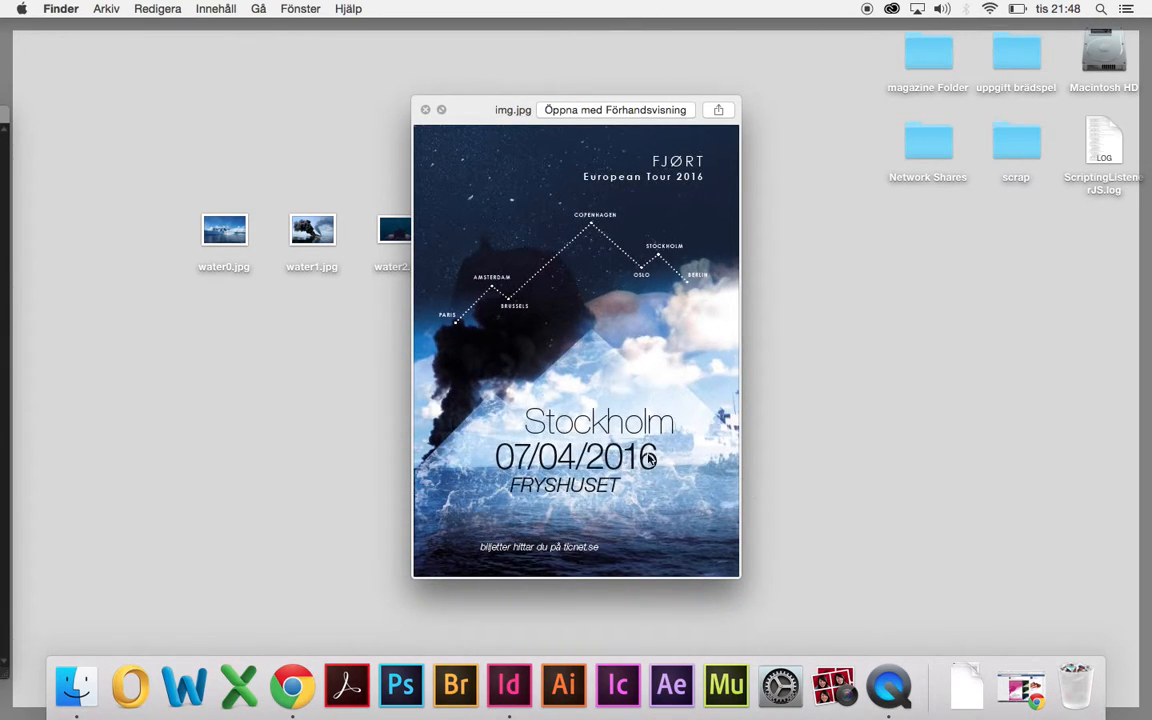
Step: Switch back to InDesign and set the blending mode of the image across the poster's lower half to Screen
left_click(509, 685)
left_click(672, 581)
left_click(924, 370)
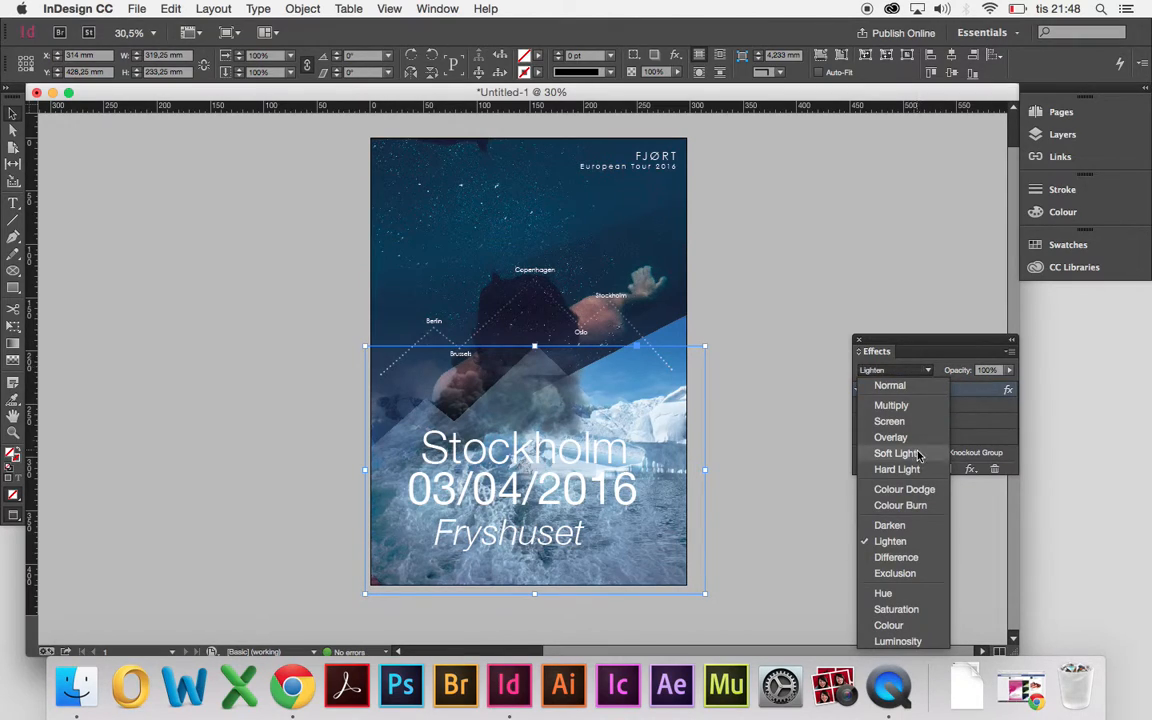
key("Escape")
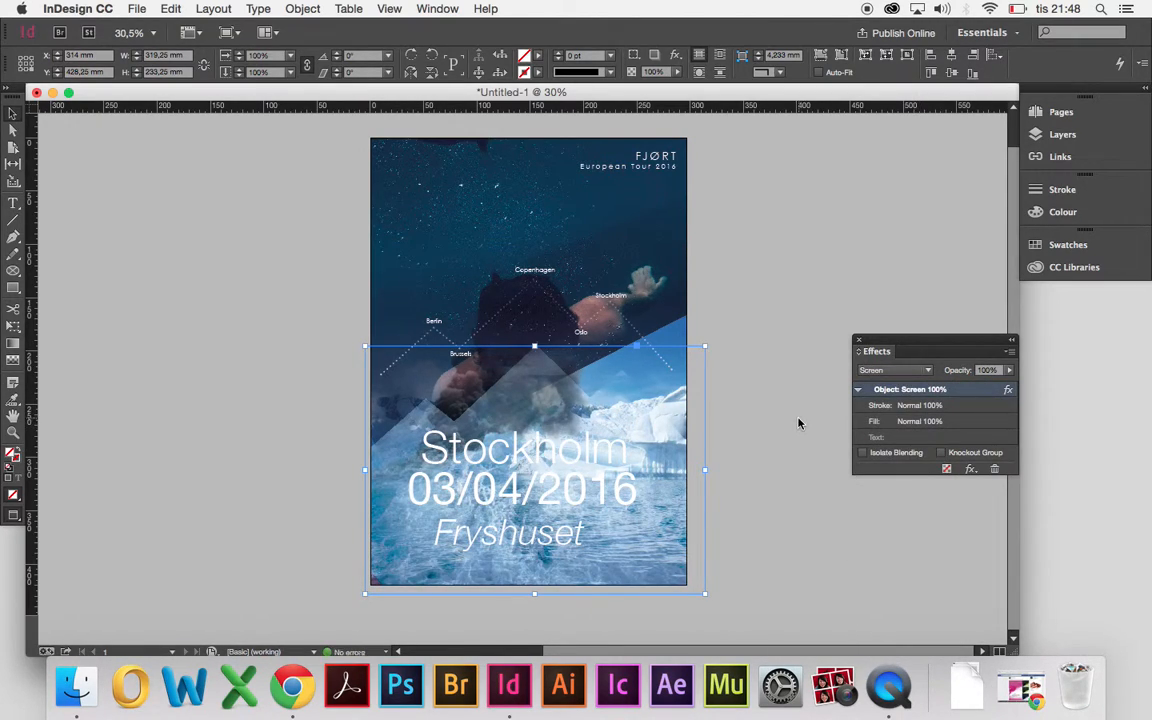
Step: Set the fill of the Stockholm, date and Fryshuset text frame to None and its text colour to Black
left_click(603, 490)
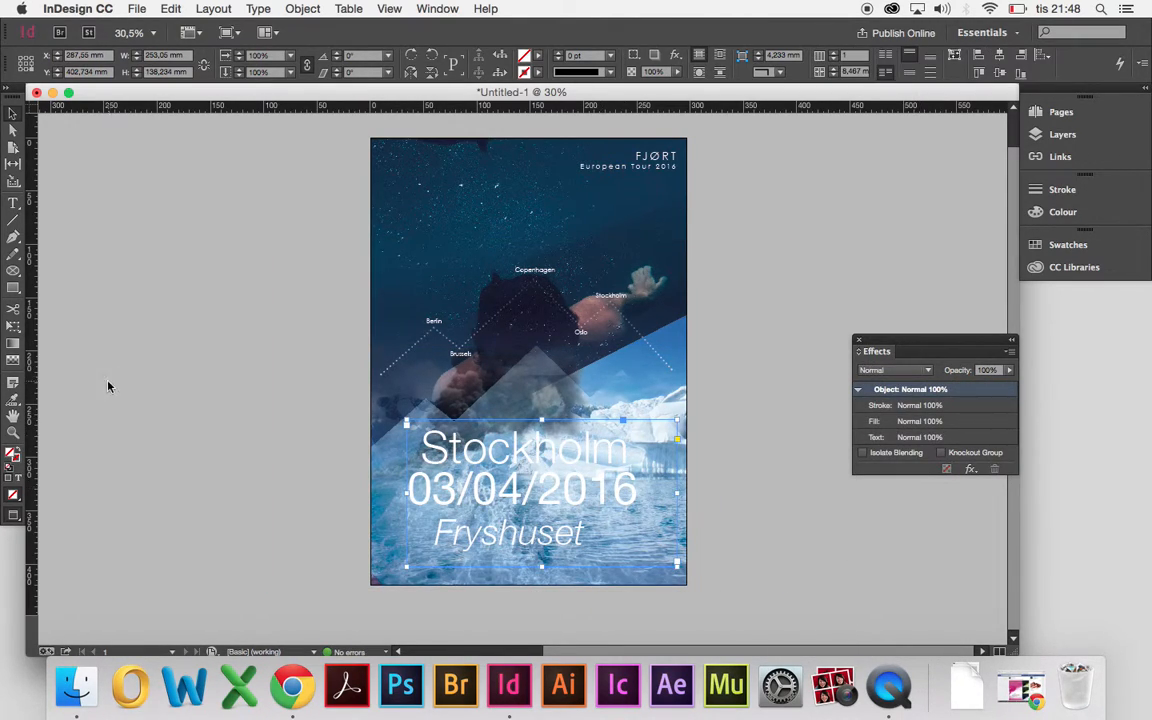
left_click(537, 57)
left_click(434, 138)
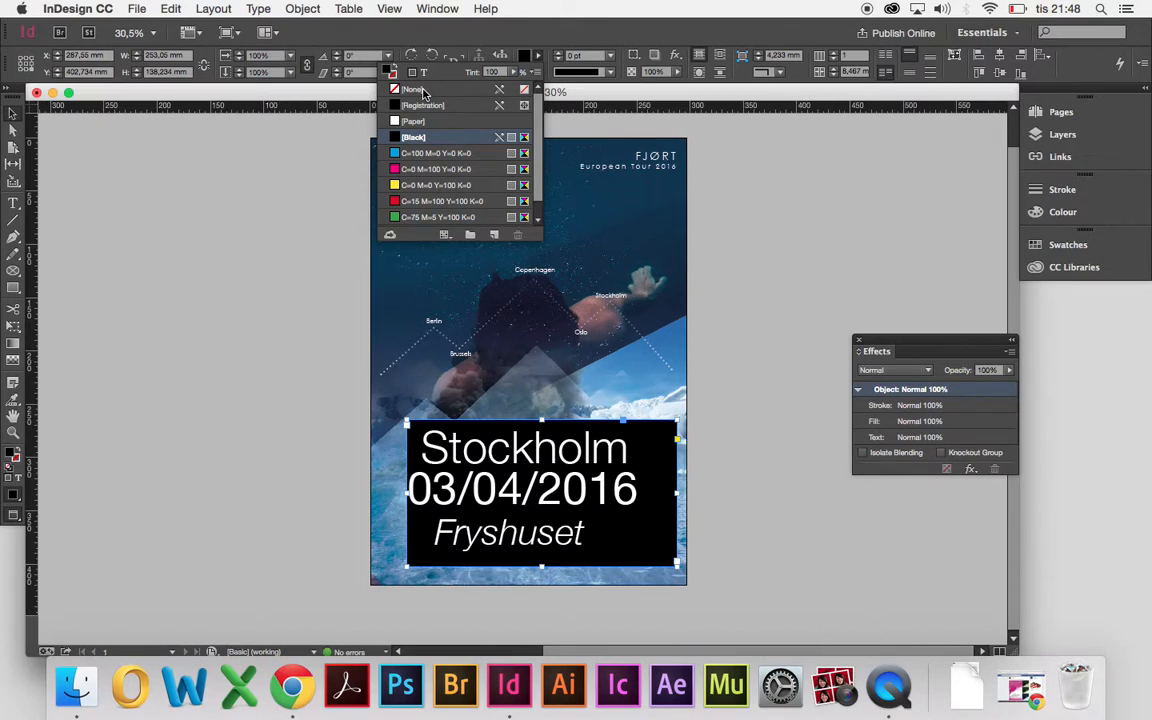
left_click(423, 92)
left_click(422, 139)
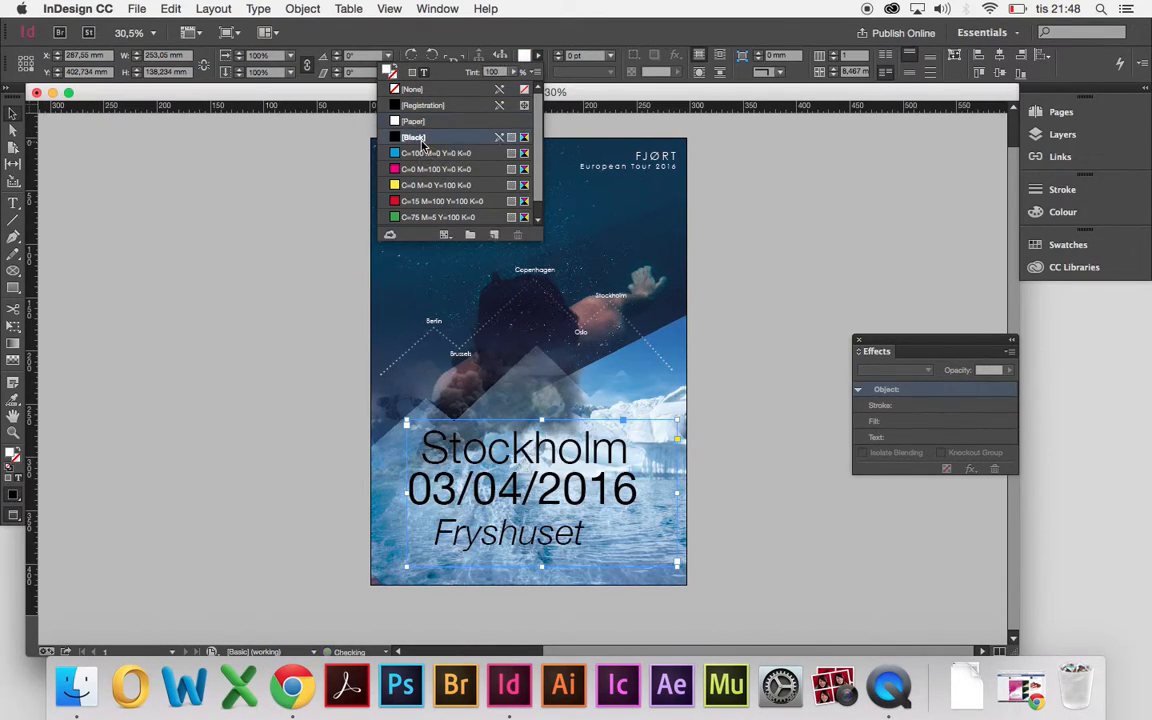
left_click(785, 415)
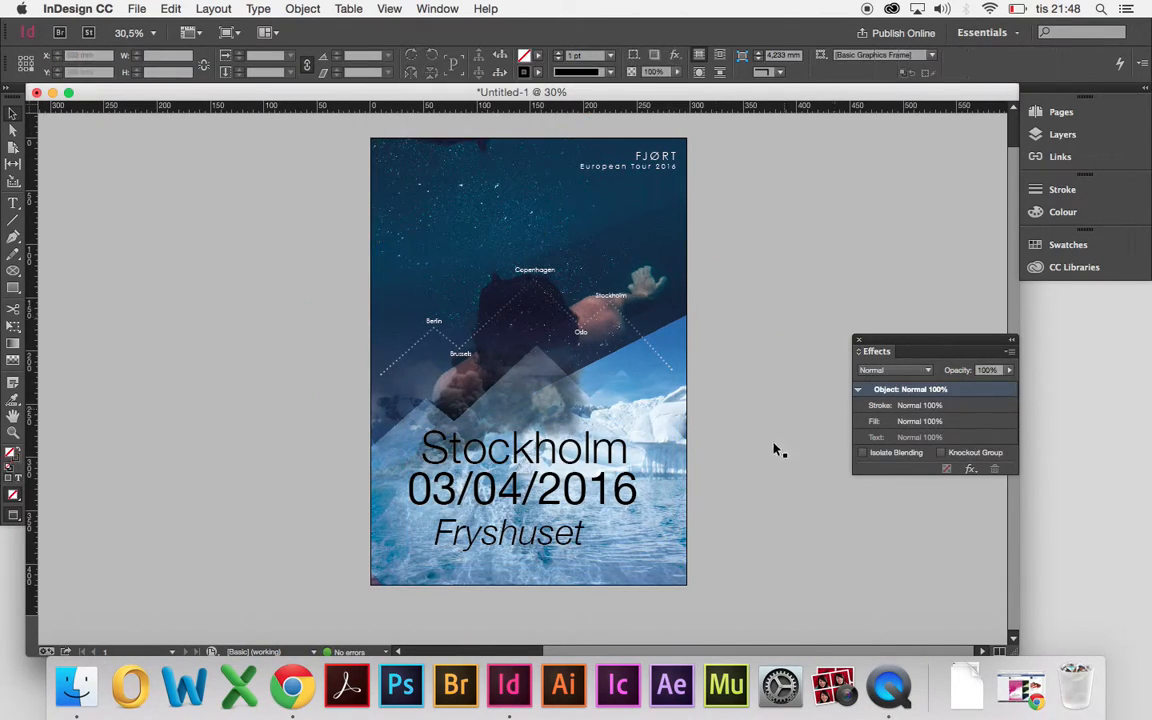
Step: Select the Fryshuset line in the text frame and set its leading to 48 pt
double_click(589, 497)
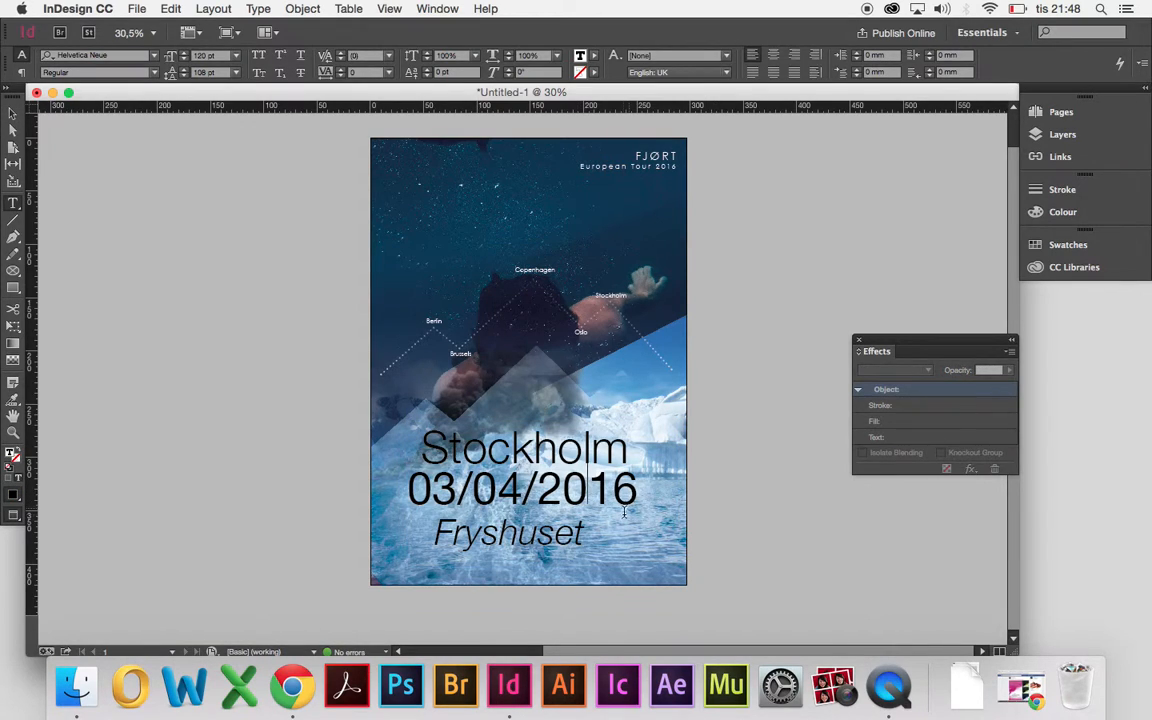
left_click_drag(609, 506, 432, 534)
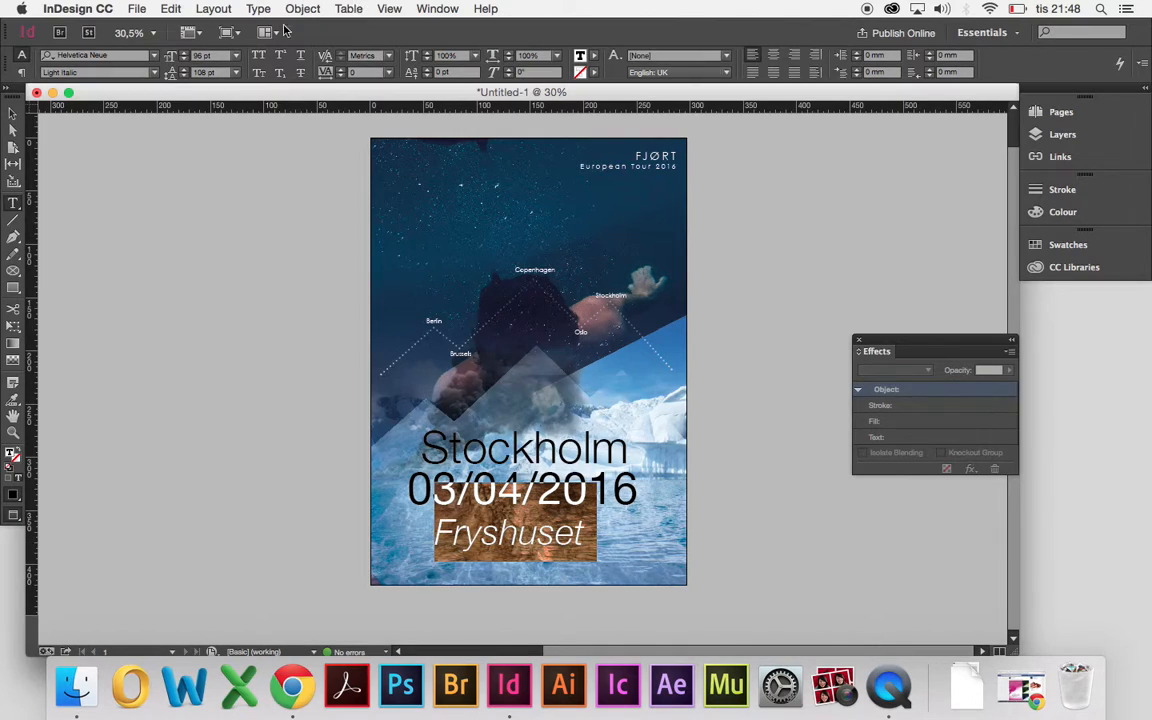
left_click(185, 78)
left_click(185, 78)
left_click(185, 78)
left_click(185, 78)
left_click(238, 80)
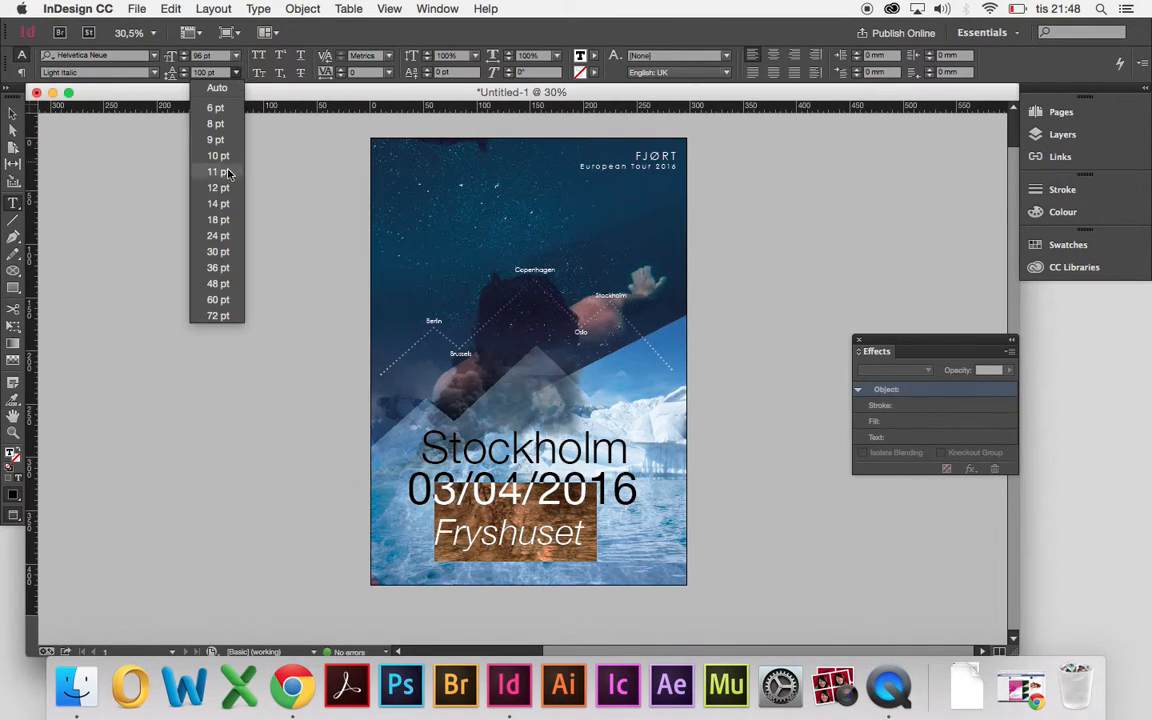
left_click(210, 259)
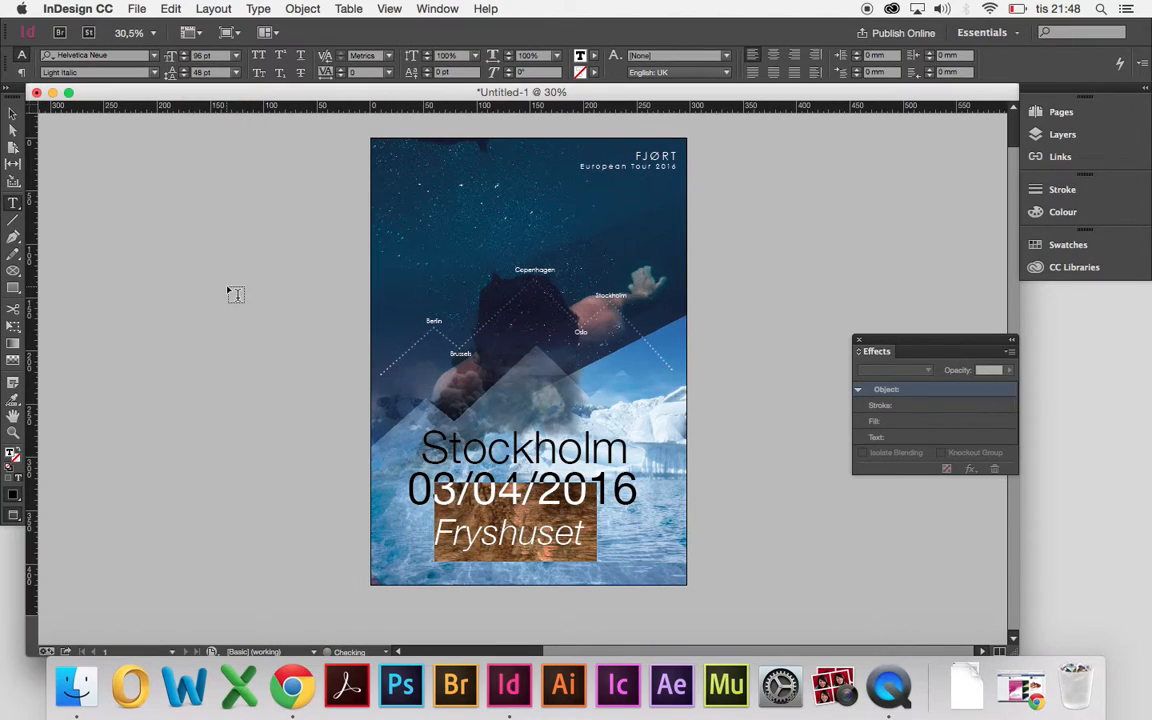
left_click(609, 527)
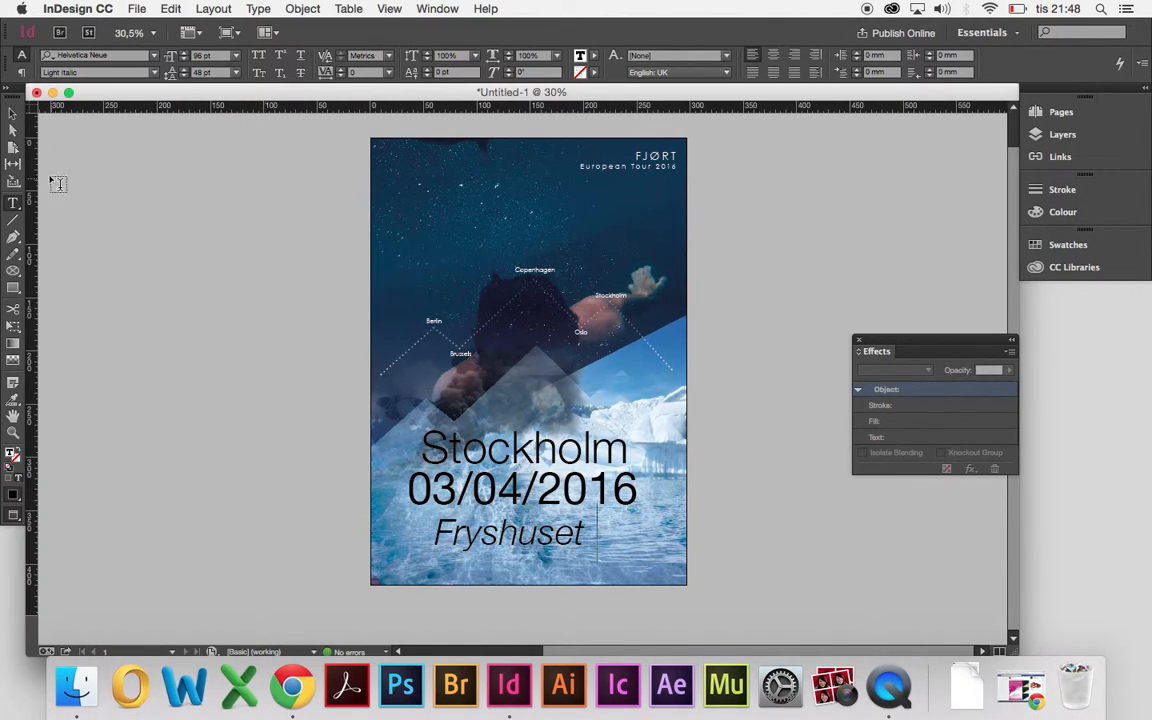
Step: Move the Stockholm text frame slightly right and down on the poster, and deselect it
left_click(12, 113)
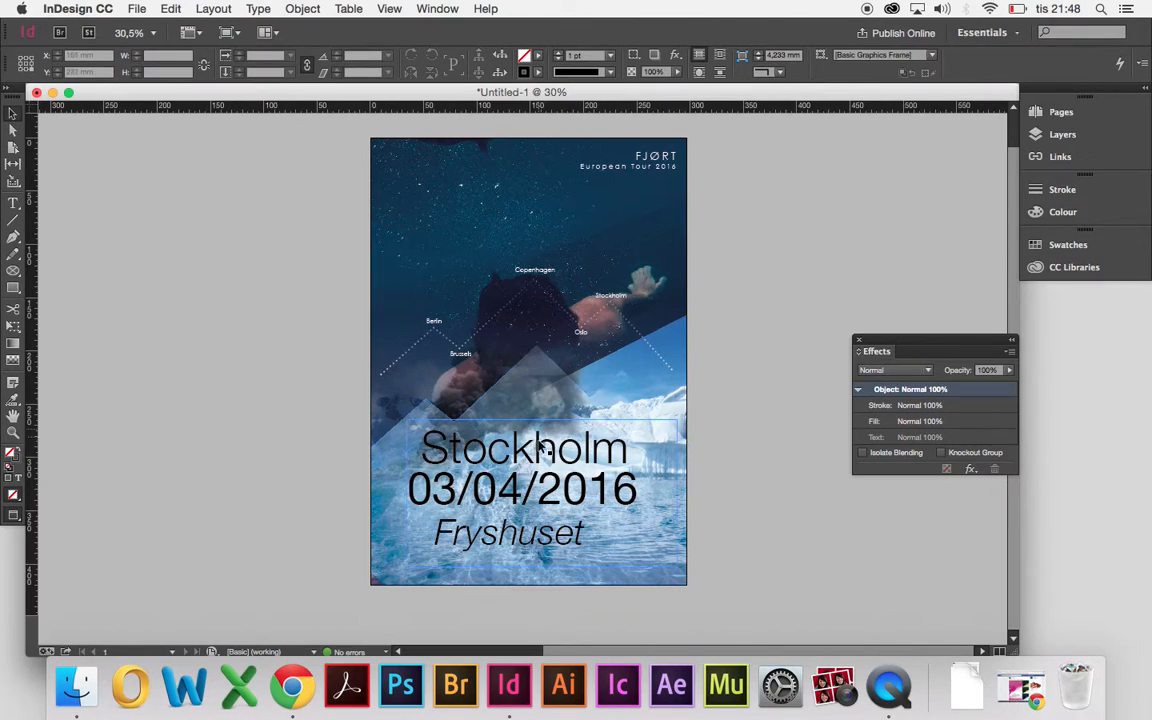
left_click_drag(532, 458, 555, 463)
left_click(843, 549)
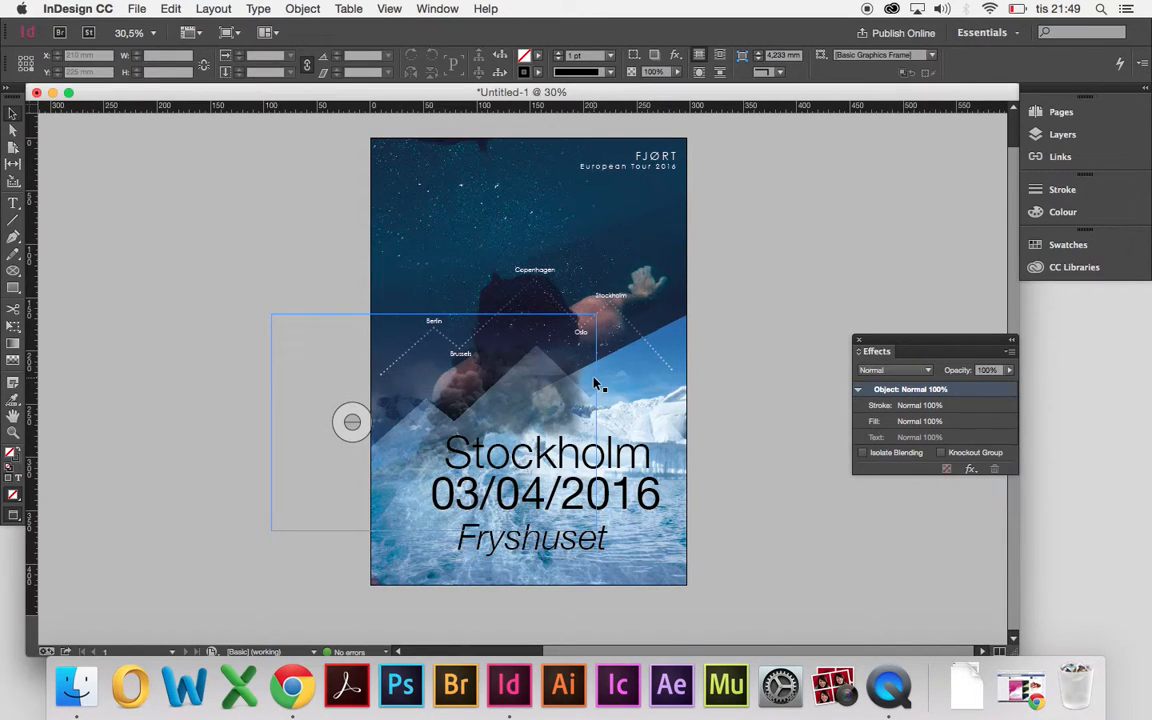
Step: Duplicate the poster page as a second page and turn off Facing Pages in the document setup
left_click(1078, 113)
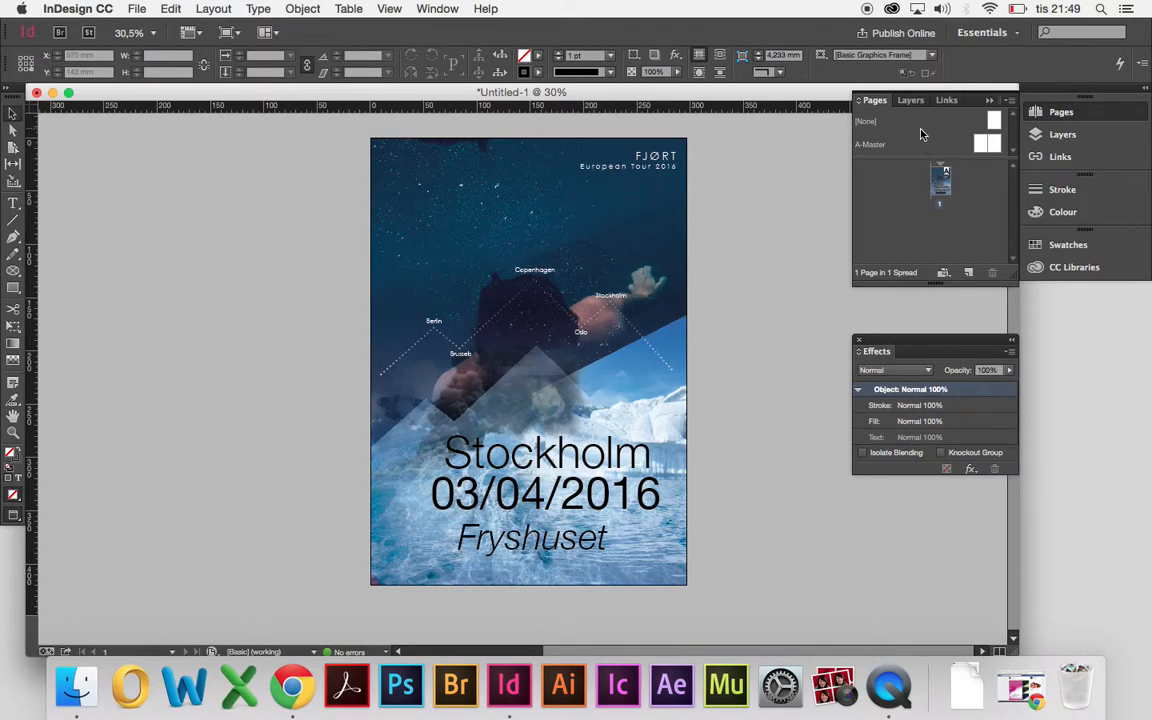
left_click_drag(940, 182, 970, 268)
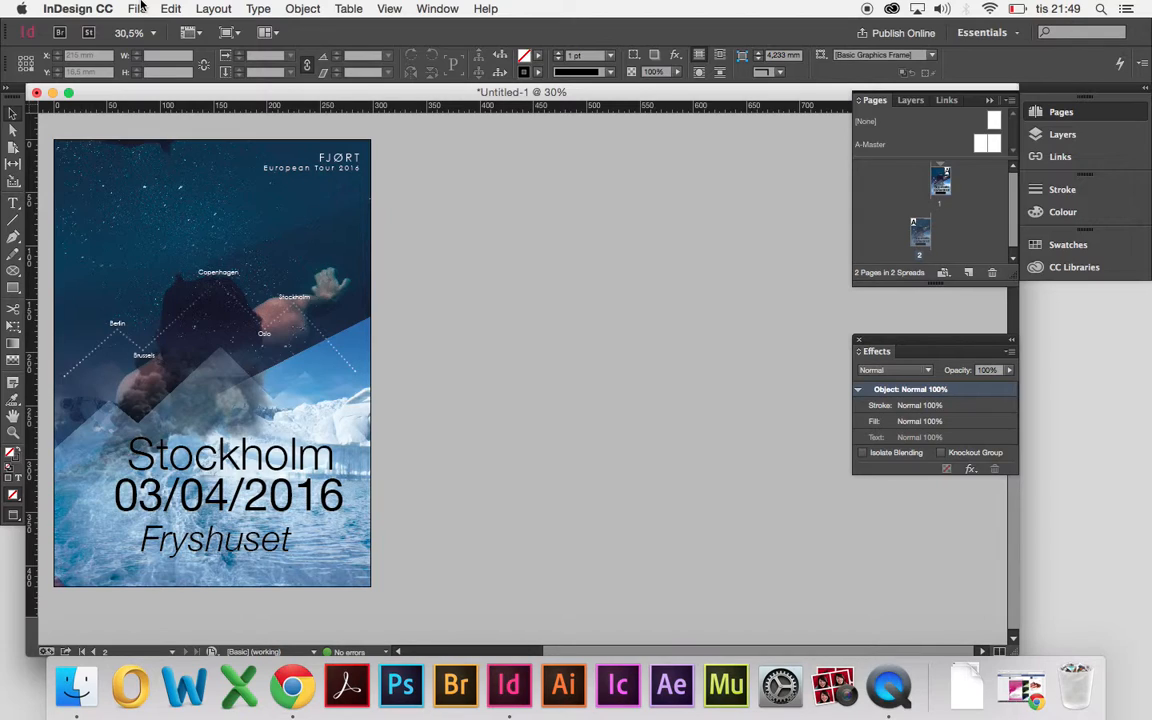
left_click(137, 8)
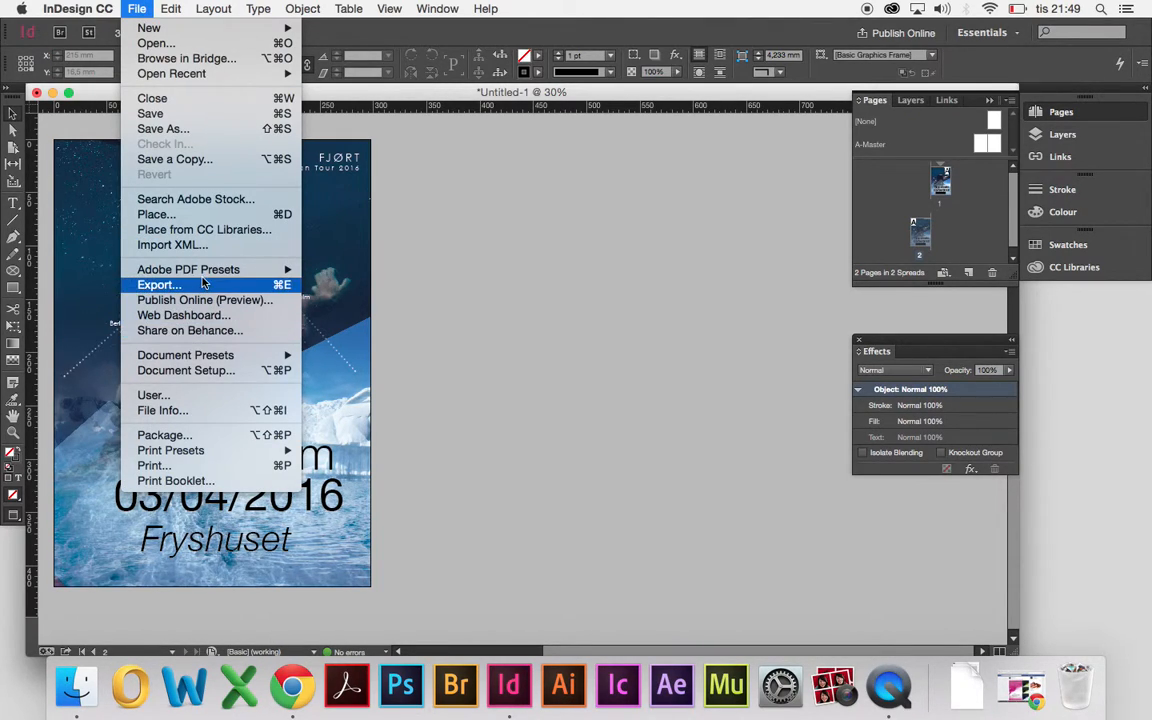
left_click(233, 370)
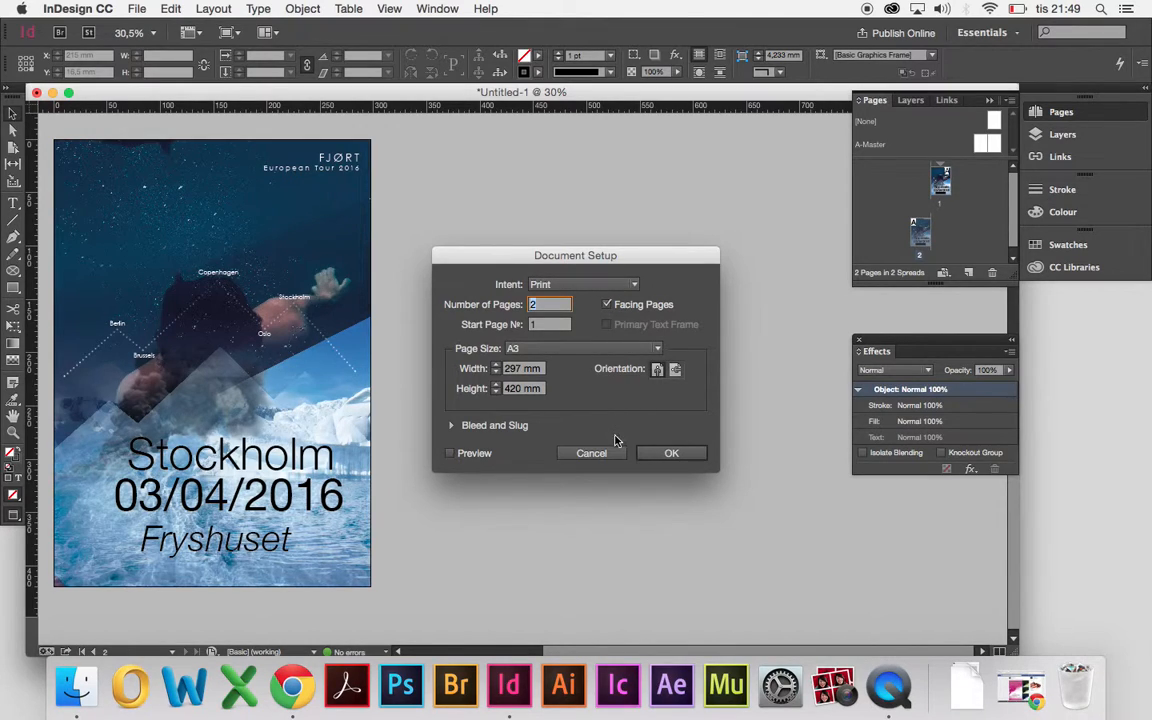
left_click(607, 304)
left_click(667, 454)
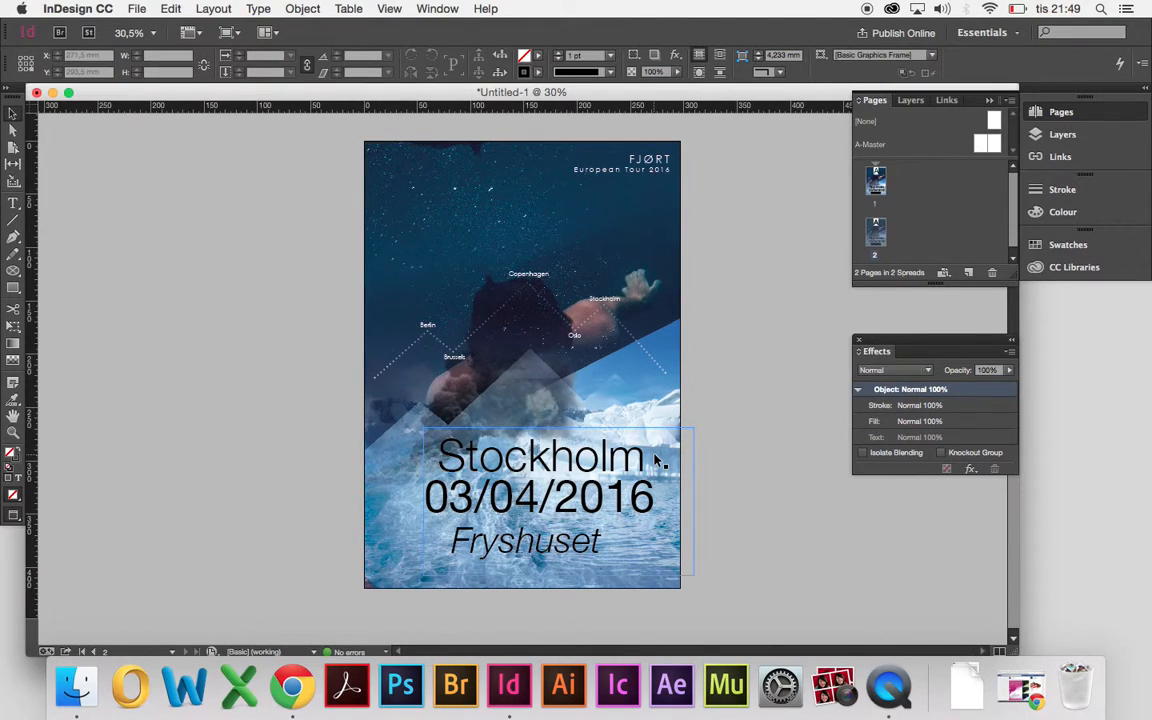
Step: Draw a rectangle about 317 x 439 mm covering the second page, with no stroke and a C=0 M=100 Y=0 K=0 fill
scroll(689, 424, "down", 1)
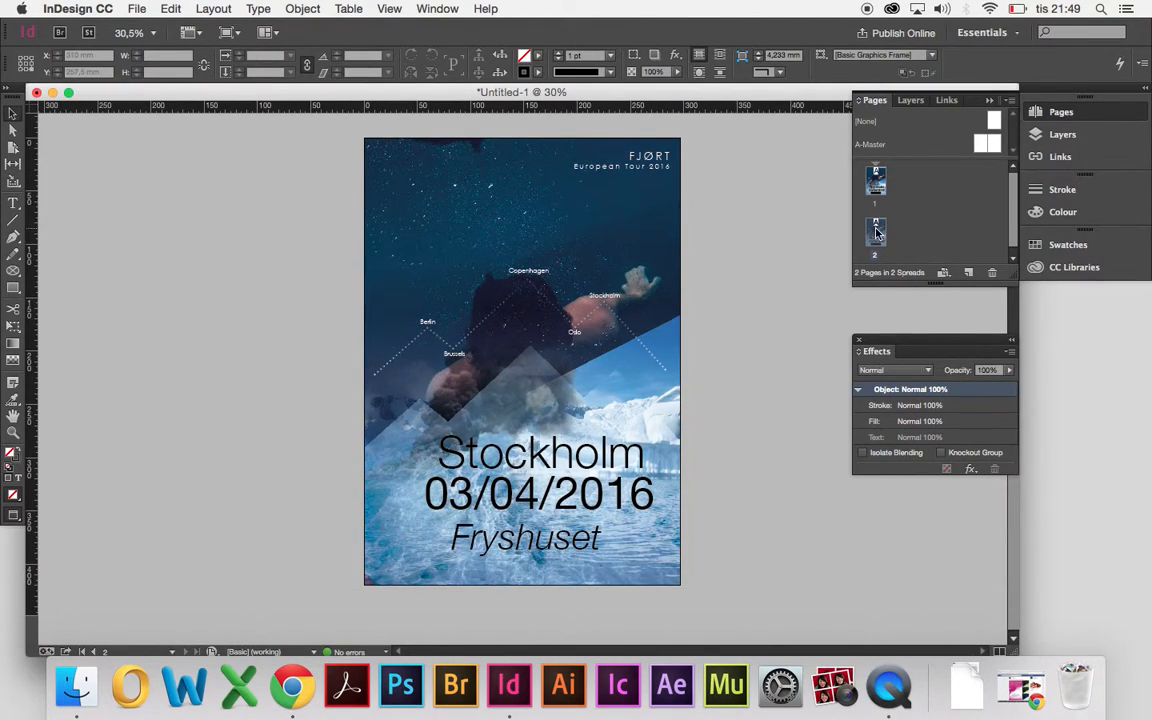
key("super+0")
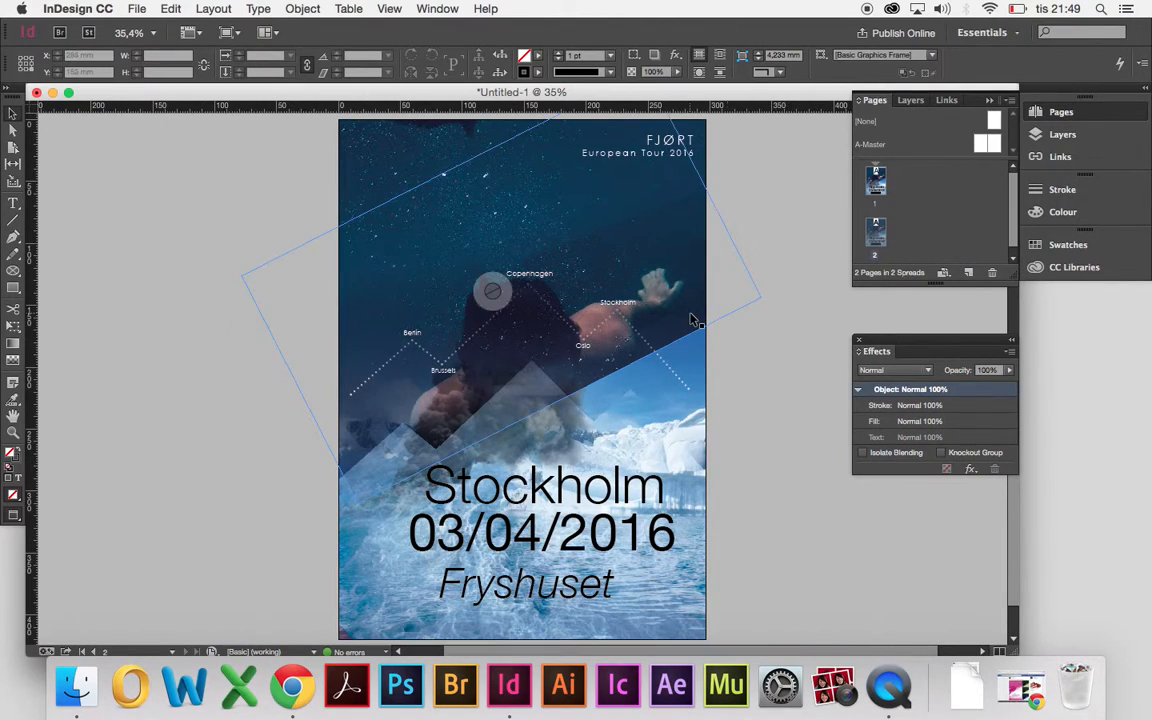
key("super+minus")
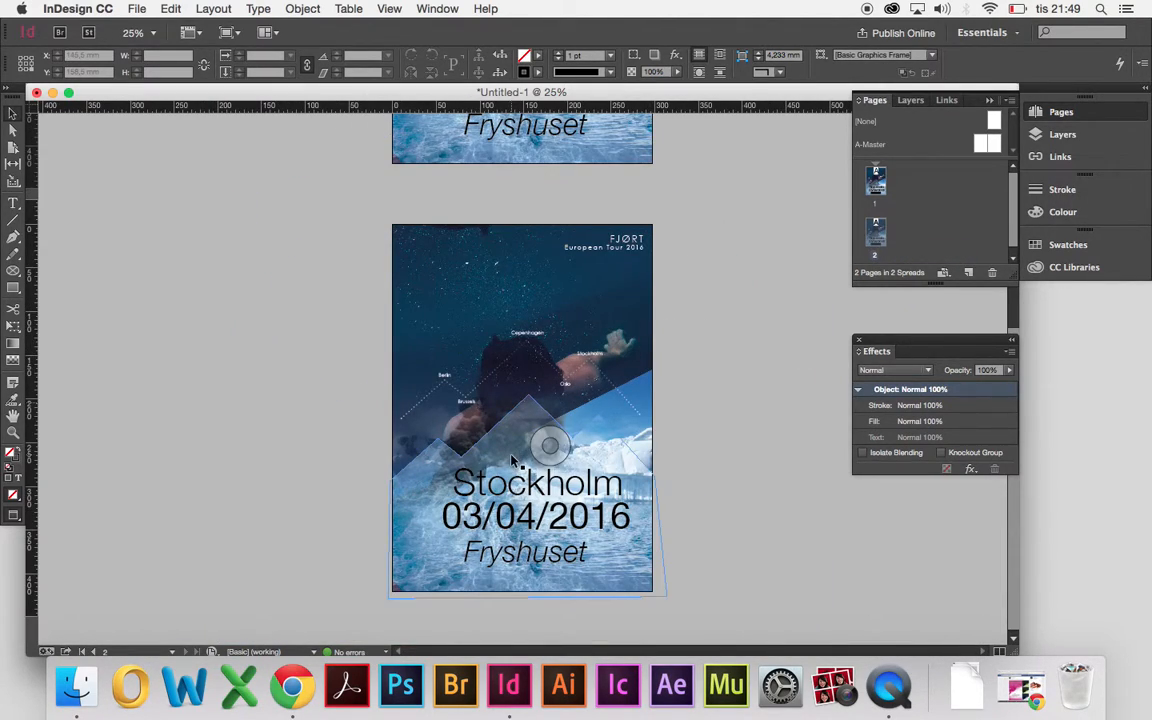
left_click(14, 287)
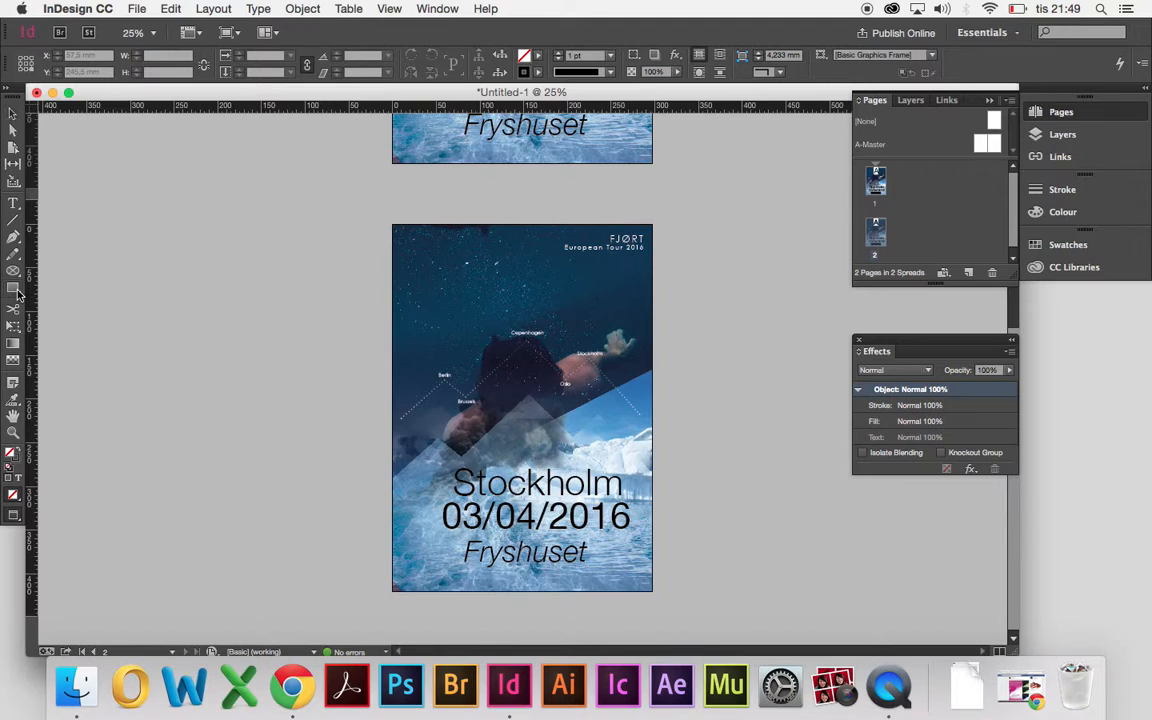
left_click_drag(381, 217, 659, 601)
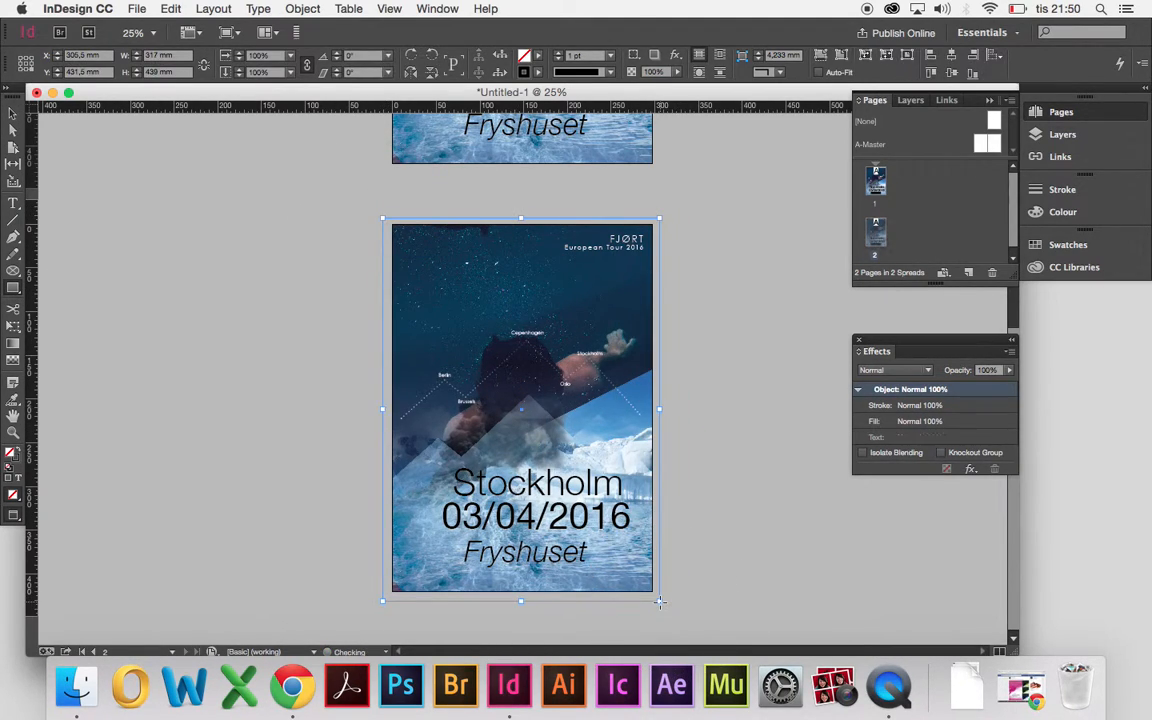
left_click(527, 73)
left_click(441, 109)
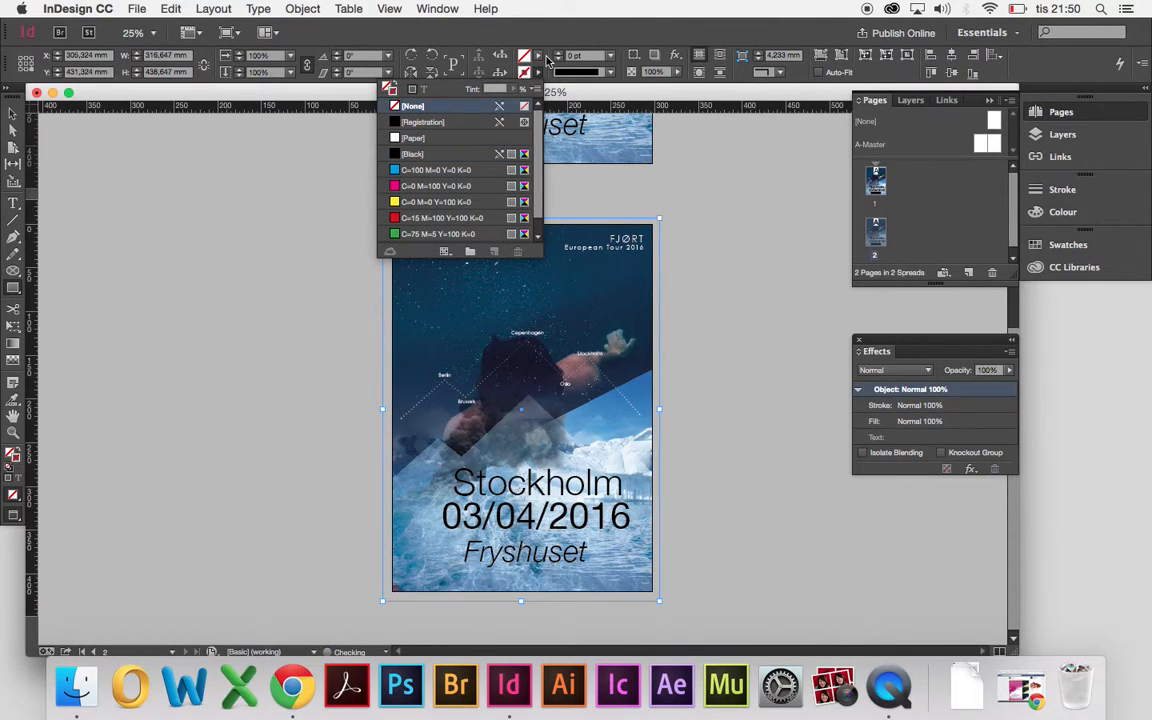
left_click(538, 55)
left_click(463, 170)
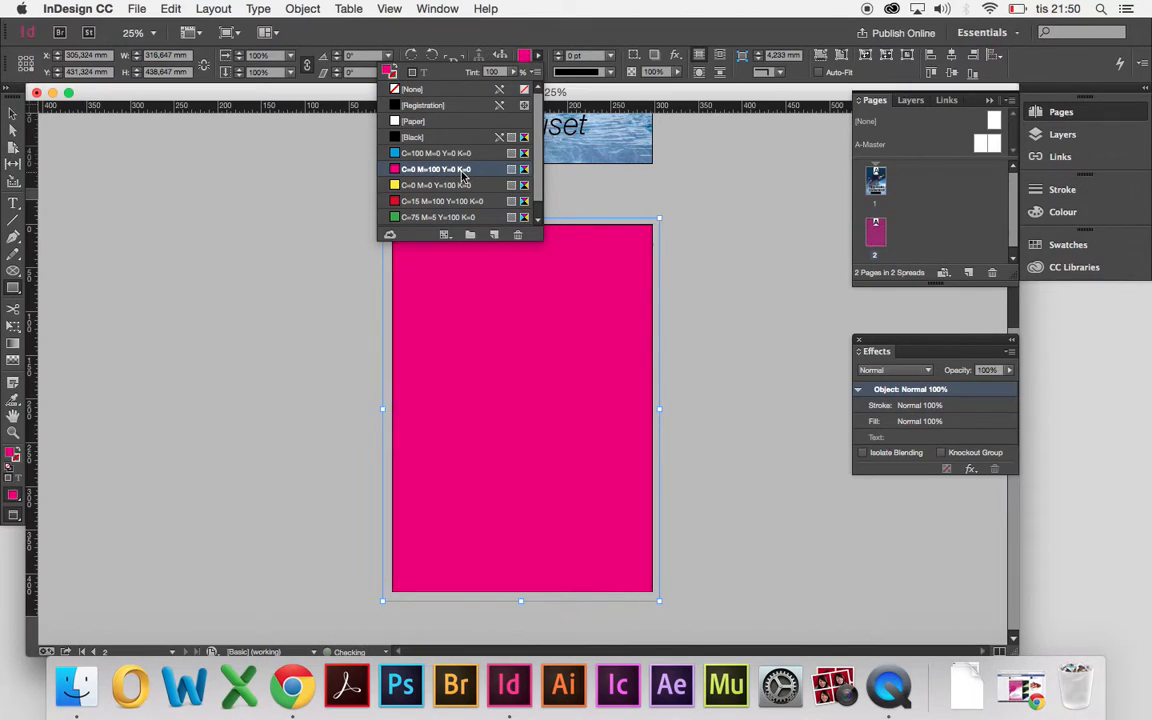
Step: Try the Exclusion and Difference blending modes on the magenta rectangle
left_click(8, 118)
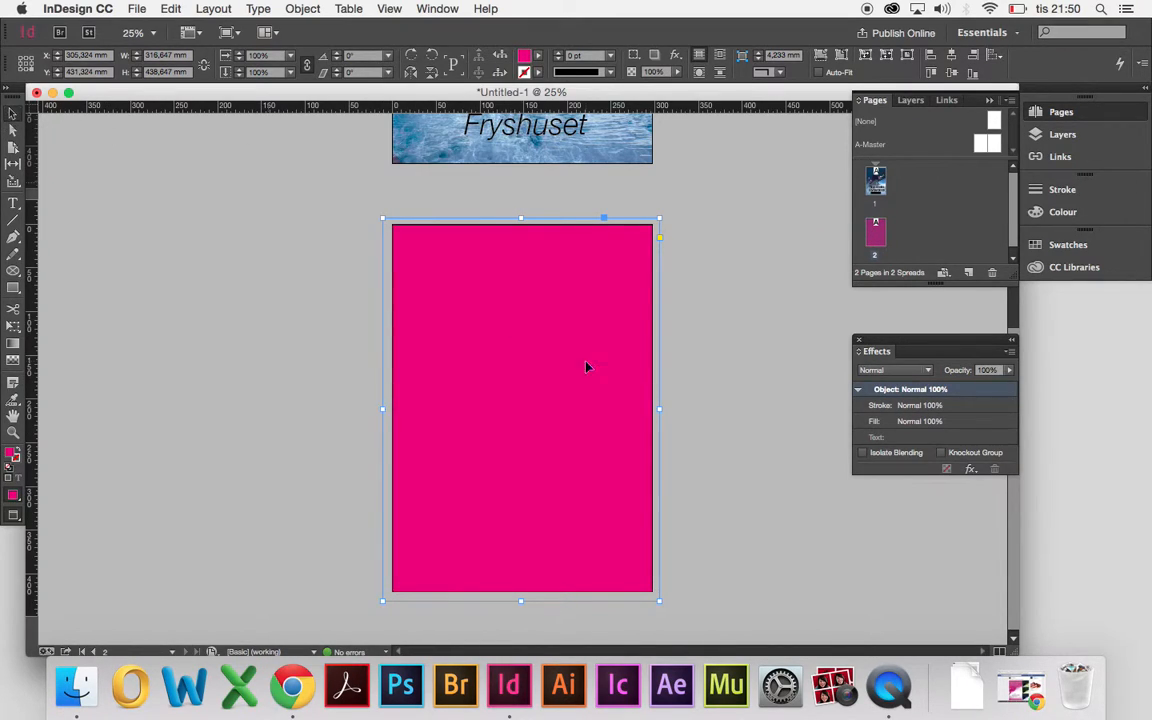
left_click(918, 373)
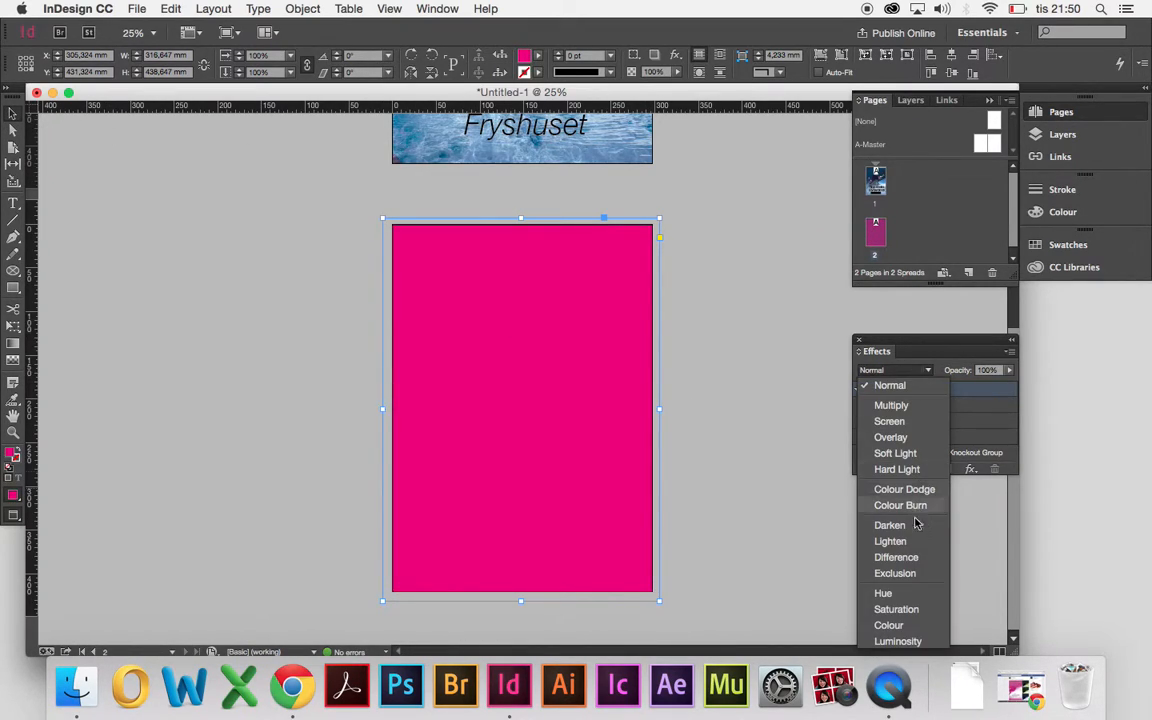
left_click(912, 574)
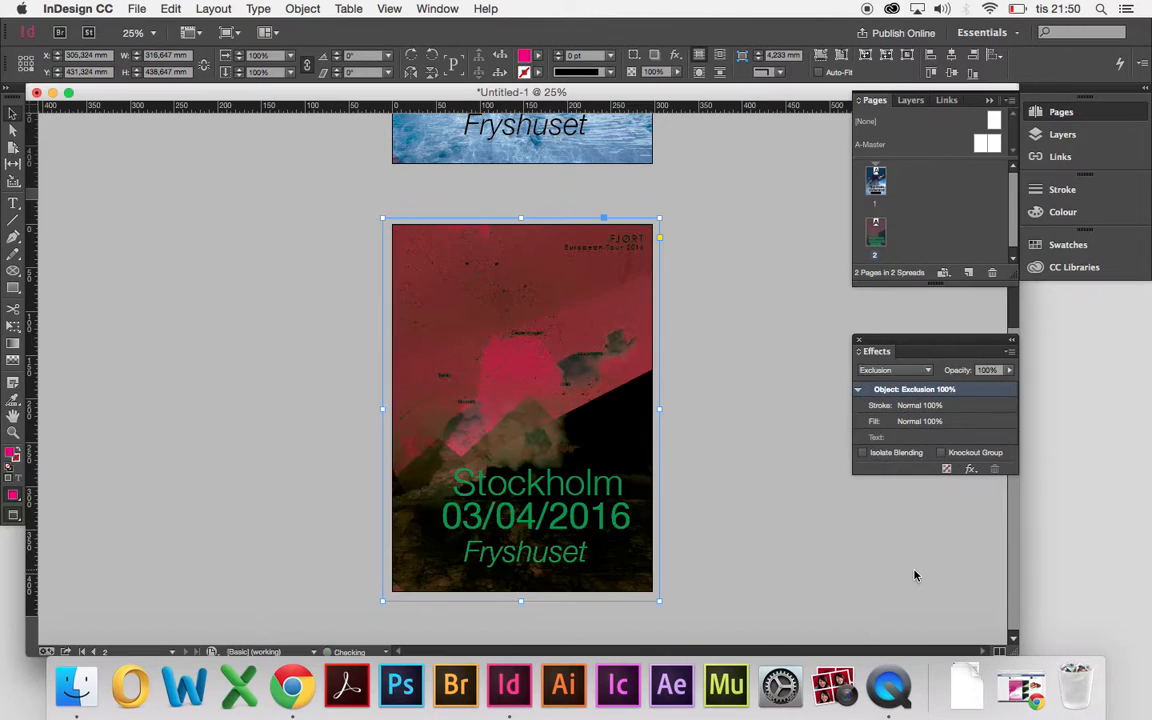
left_click(905, 373)
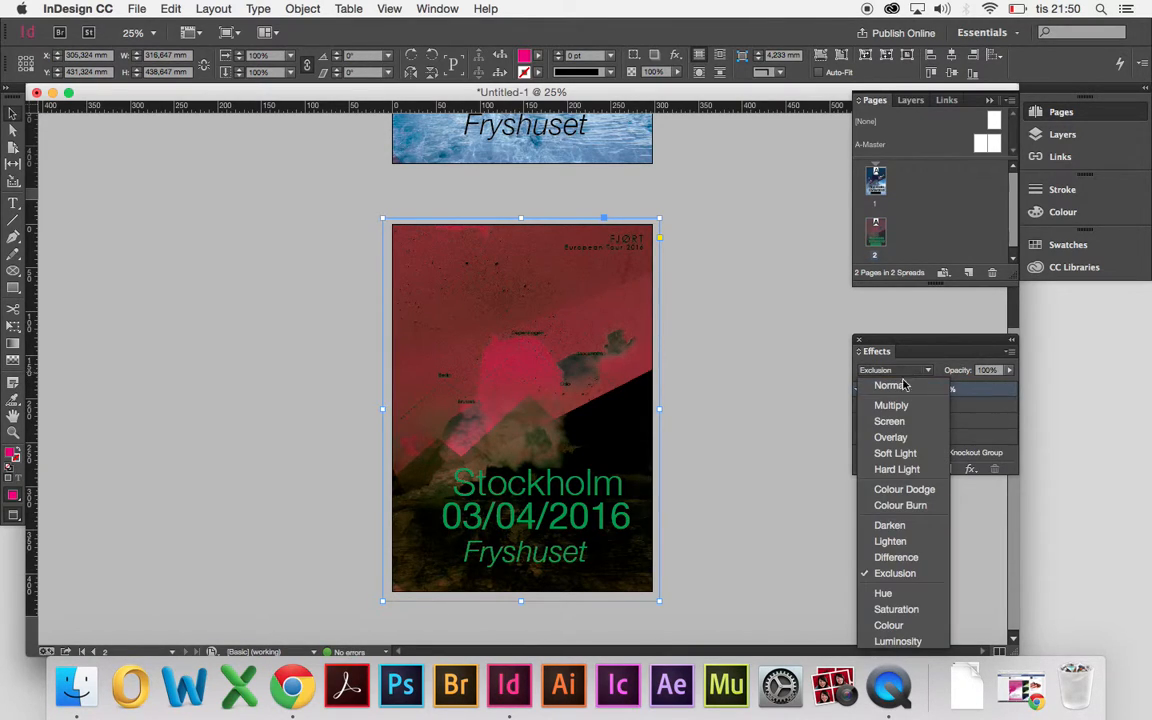
left_click(903, 563)
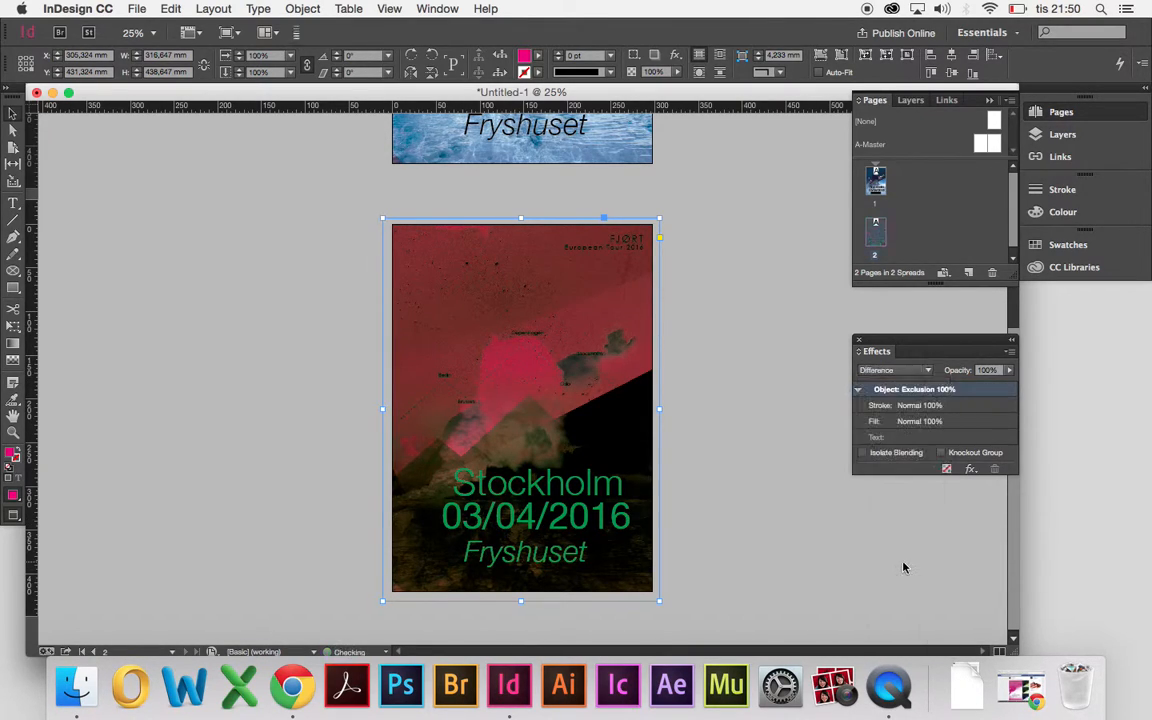
Step: Set the magenta rectangle's blending mode to Colour Burn, deselect it and inspect the effect on the city labels and route up close
left_click(880, 372)
left_click(895, 507)
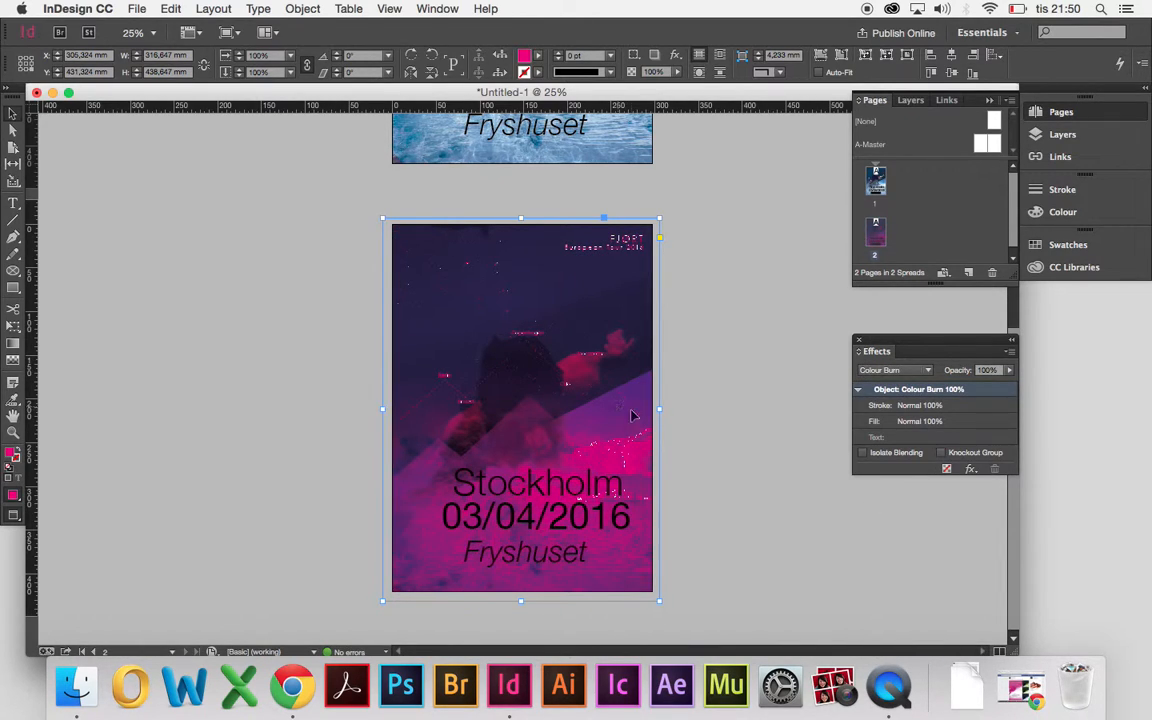
left_click(723, 441)
left_click(820, 498)
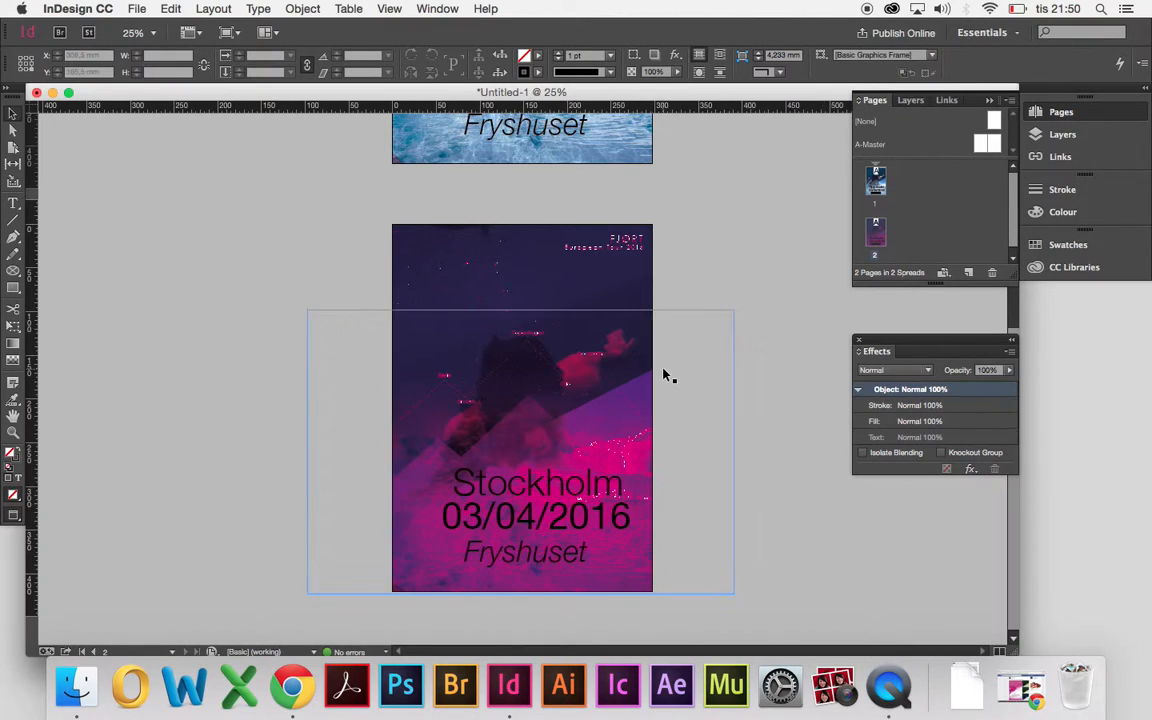
scroll(665, 376, "up", 1)
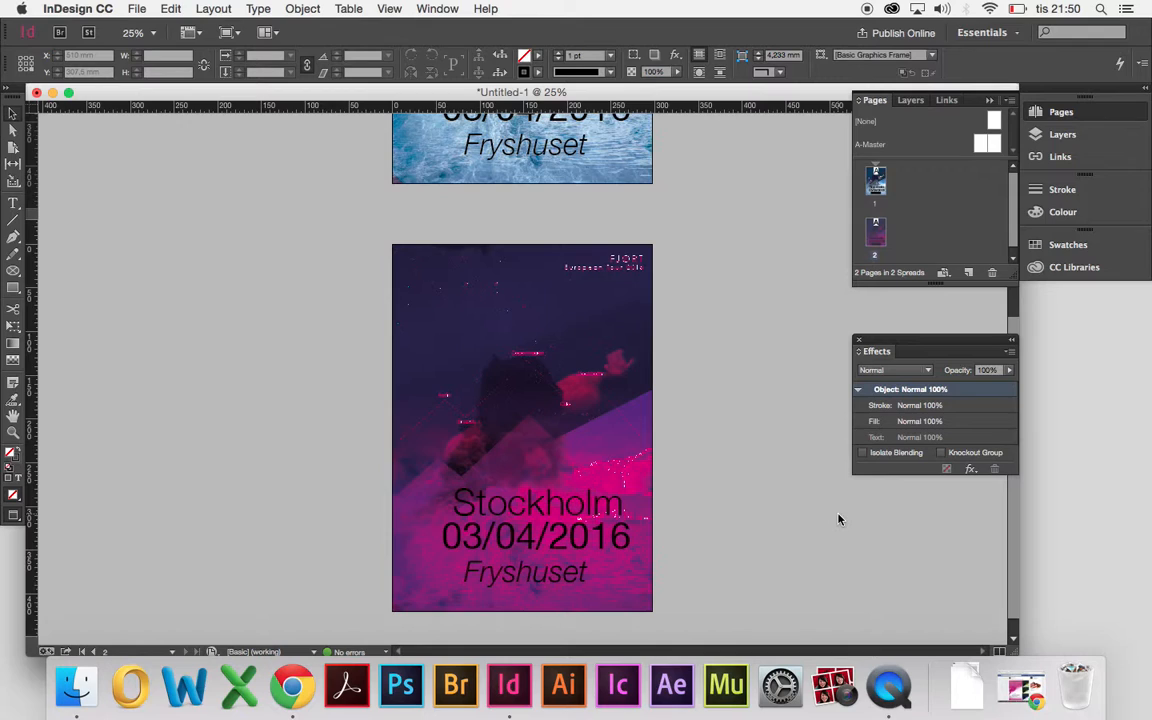
key("z")
left_click(604, 417)
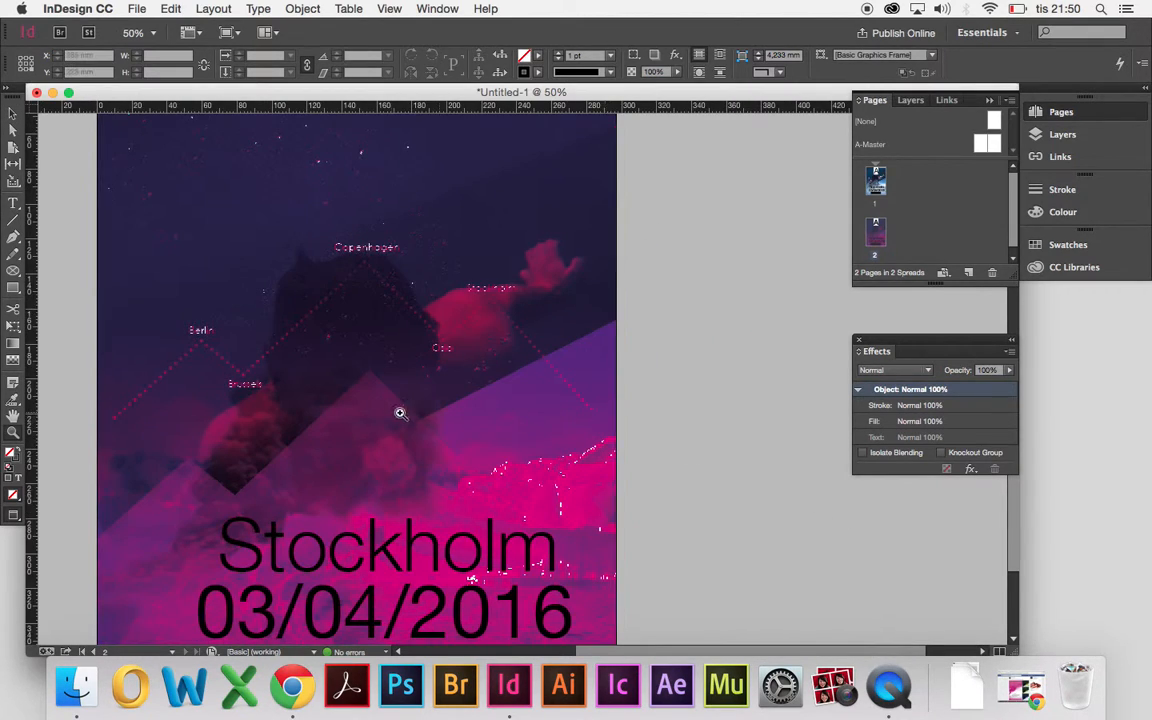
left_click(213, 374, "alt")
key("v")
Step: Select the magenta rectangle over the second page and delete it
left_click(431, 238)
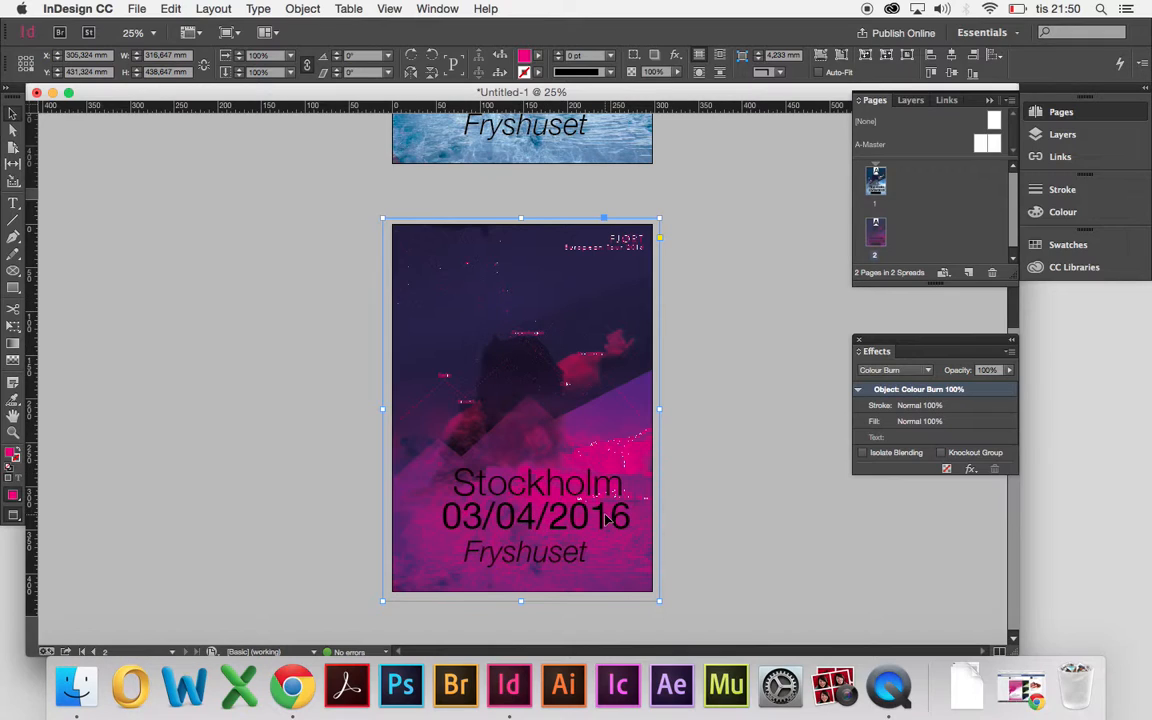
left_click_drag(640, 268, 362, 268)
key("BackSpace")
Step: Select the tour title, all five city labels and the dotted route on the second page, and bring them to the front
left_click(538, 336)
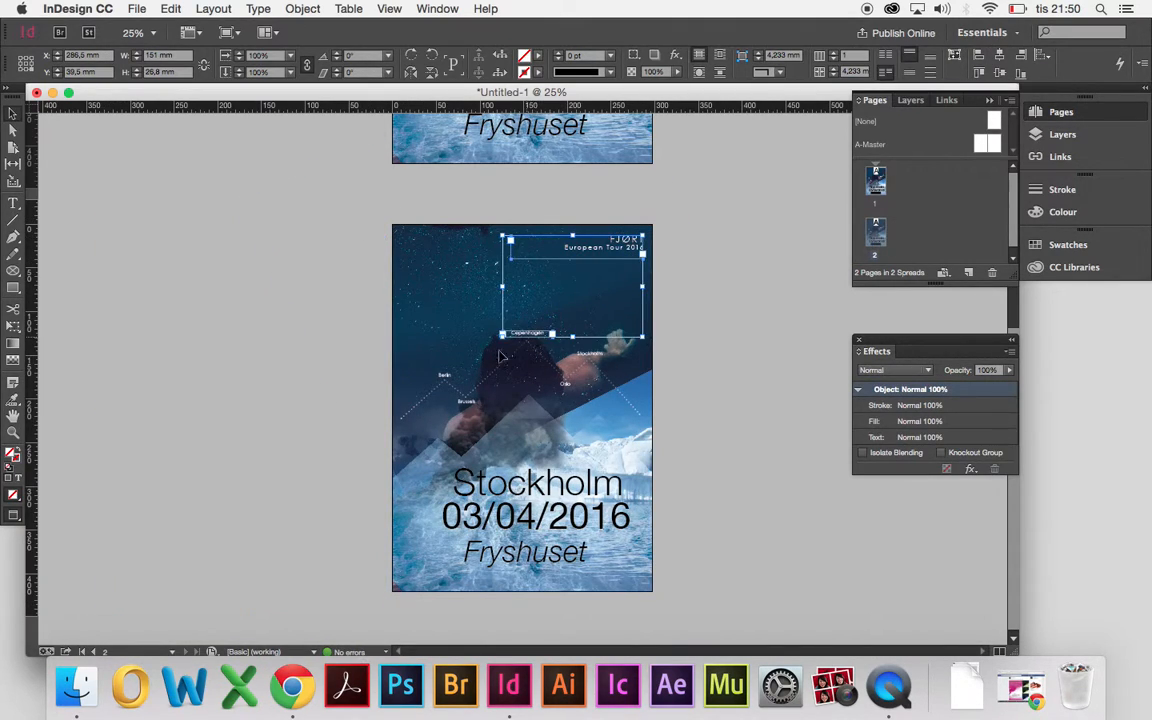
left_click(444, 375, "shift")
left_click(466, 402, "shift")
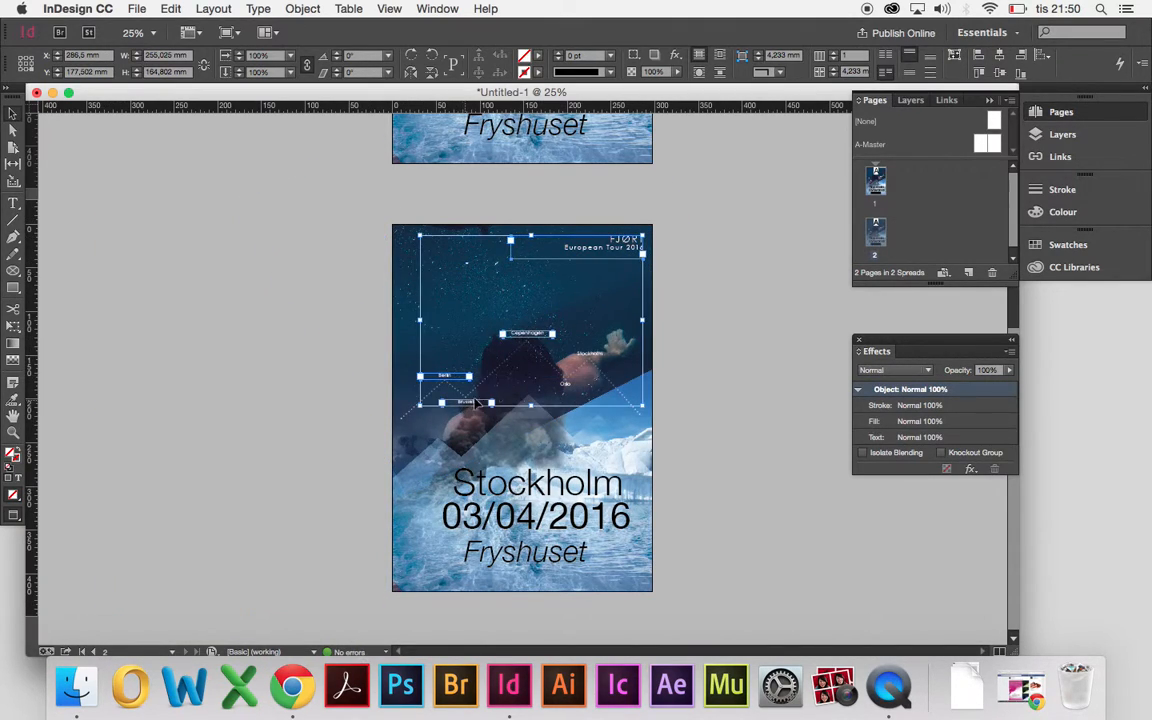
left_click(565, 385, "shift")
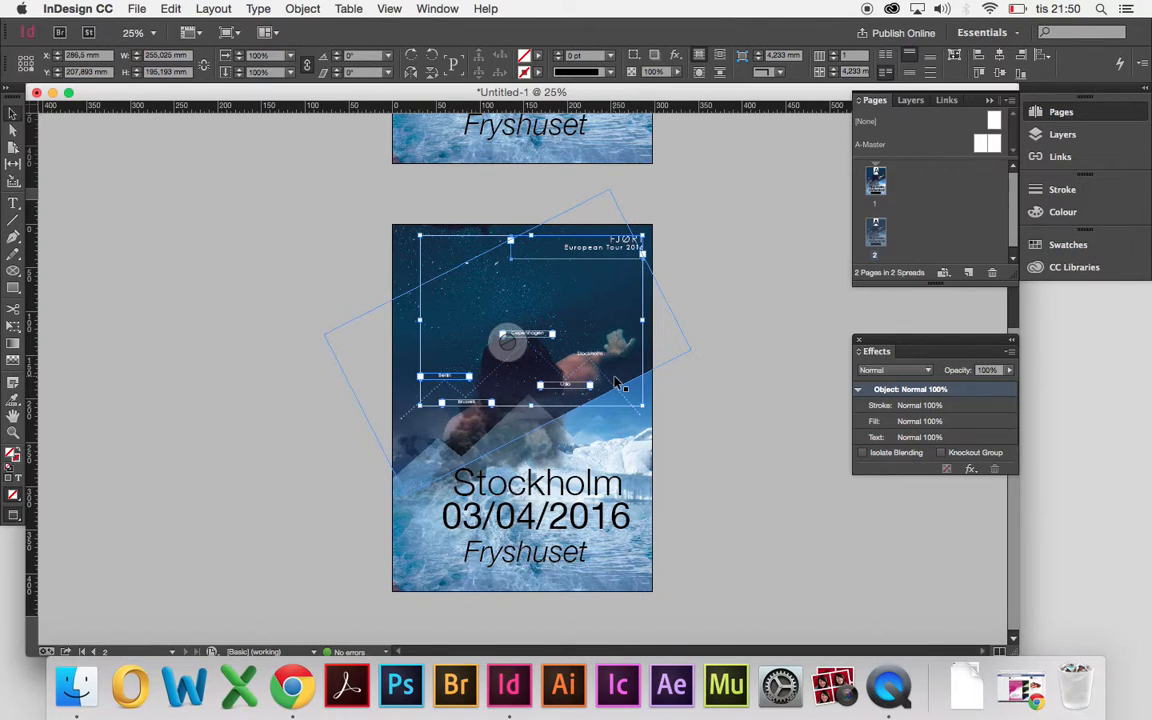
left_click(546, 341, "shift")
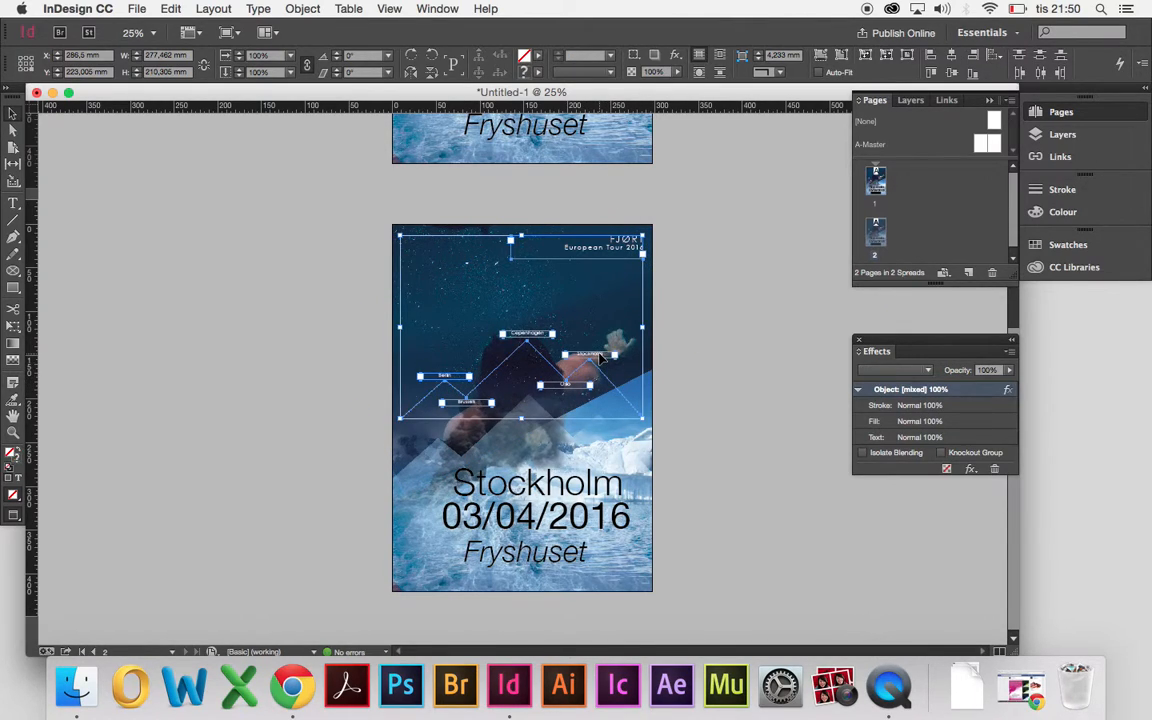
right_click(601, 358)
mouse_move(640, 344)
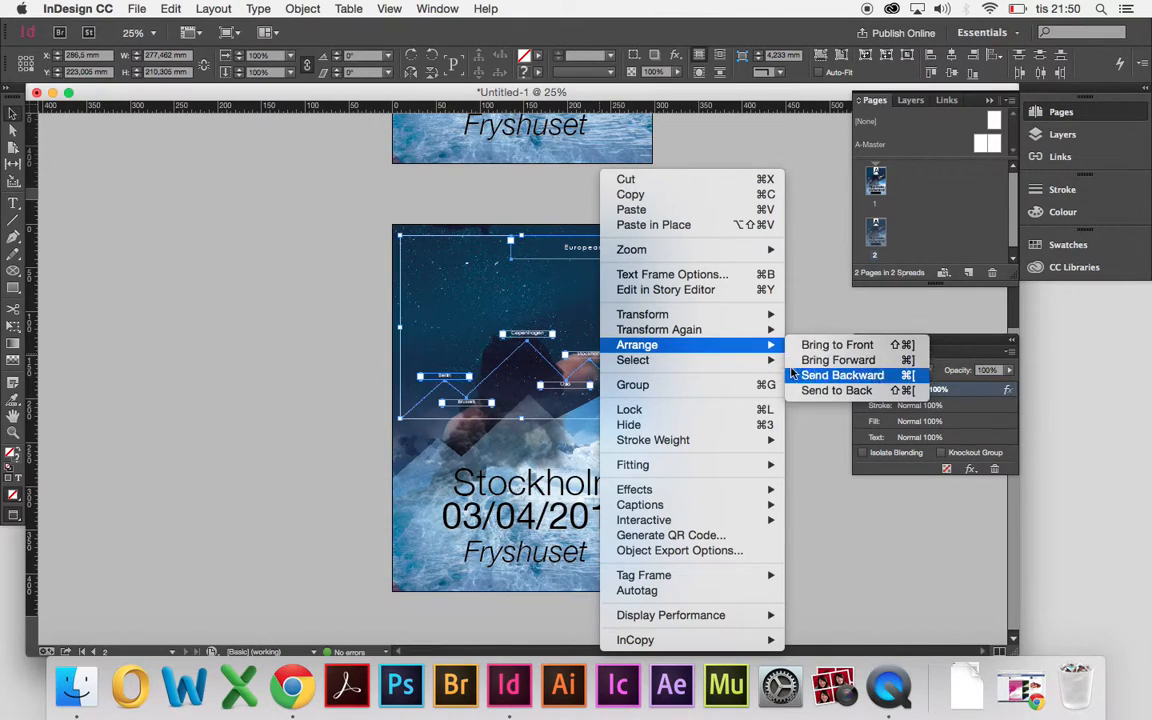
left_click(806, 349)
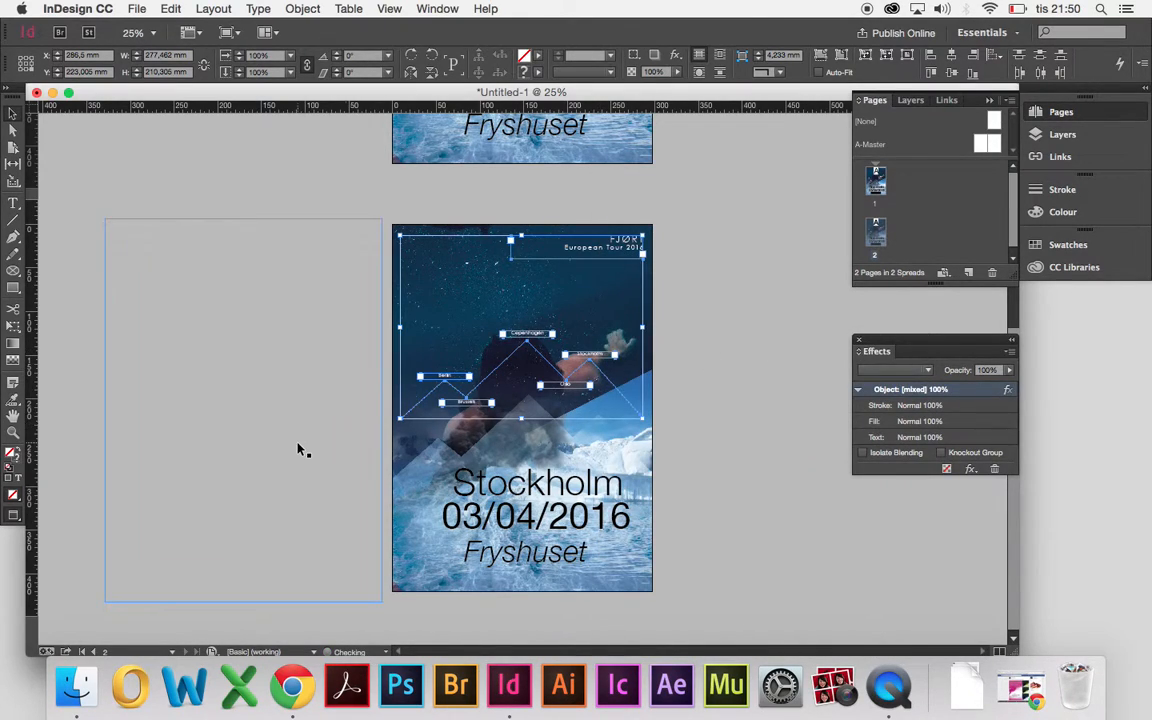
Step: Move the magenta rectangle from the pasteboard back over the second page and deselect it
left_click(298, 448)
mouse_move(298, 448)
left_mouse_down()
mouse_move(520, 412)
mouse_move(579, 443)
left_mouse_up()
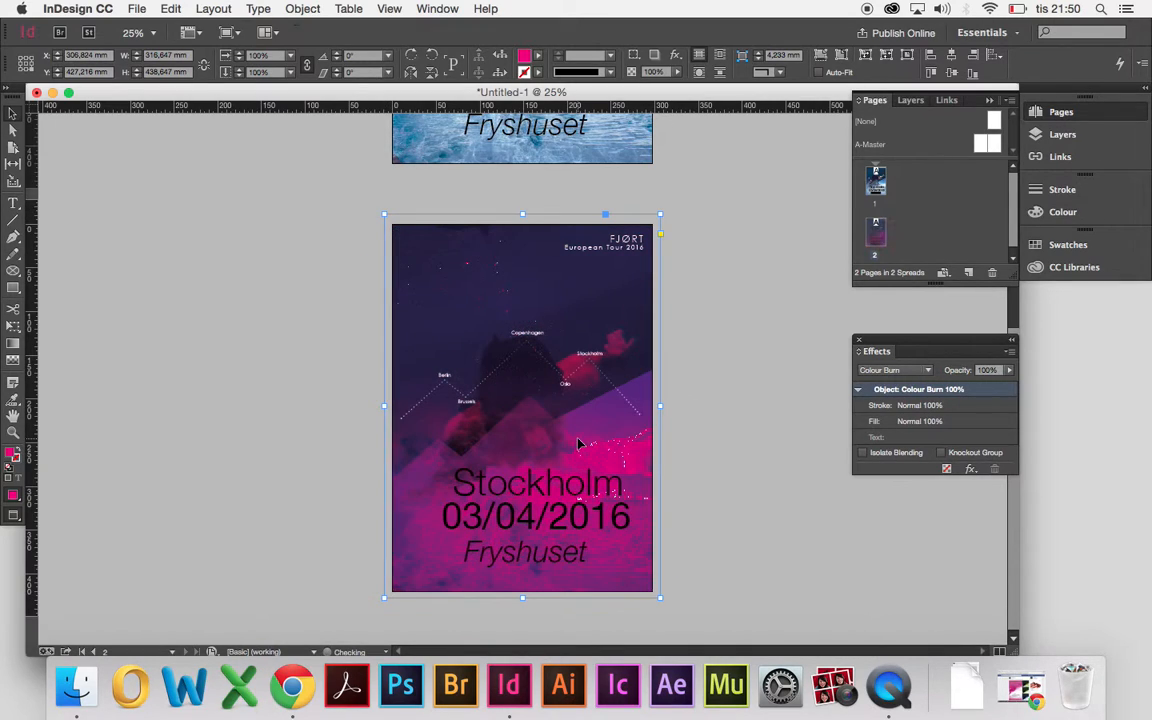
left_click(746, 466)
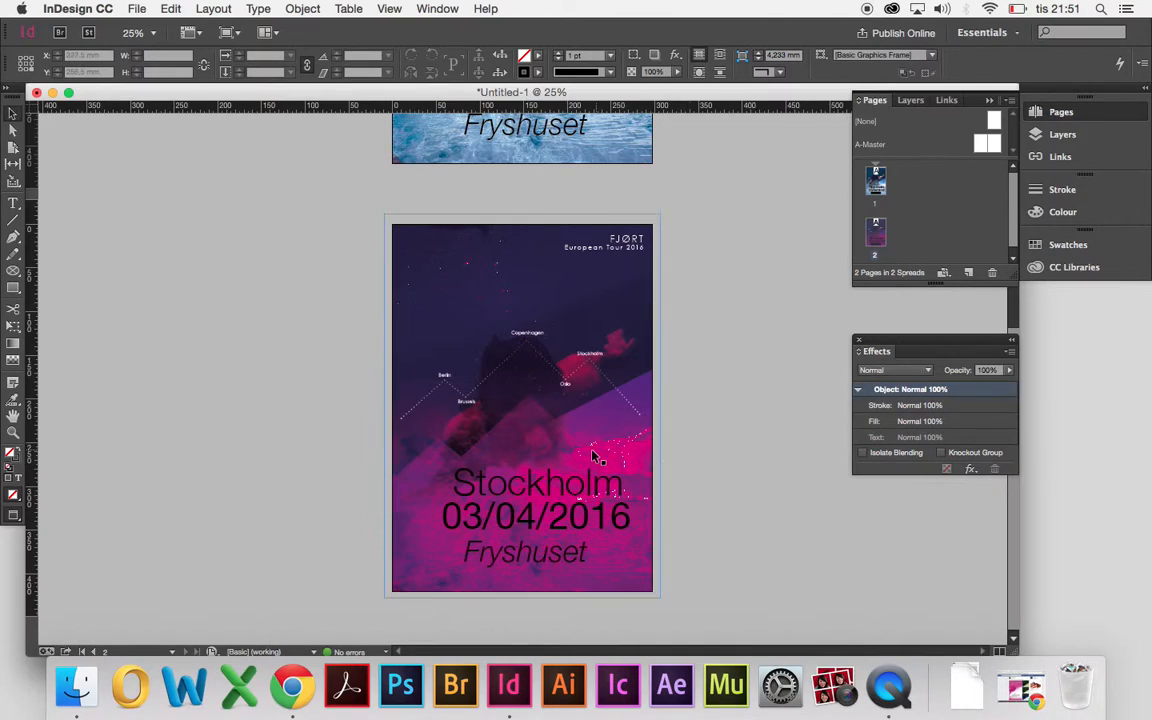
left_click(714, 343)
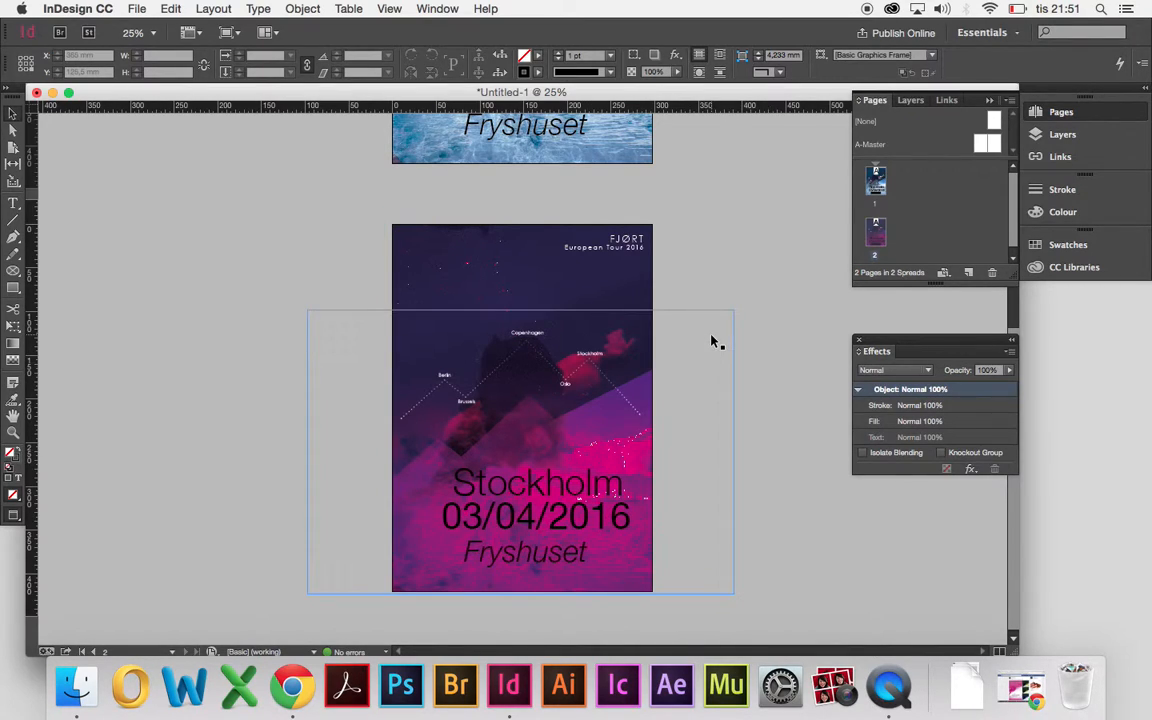
Step: Enlarge the page overview and duplicate the magenta page as a third page
left_click(799, 418)
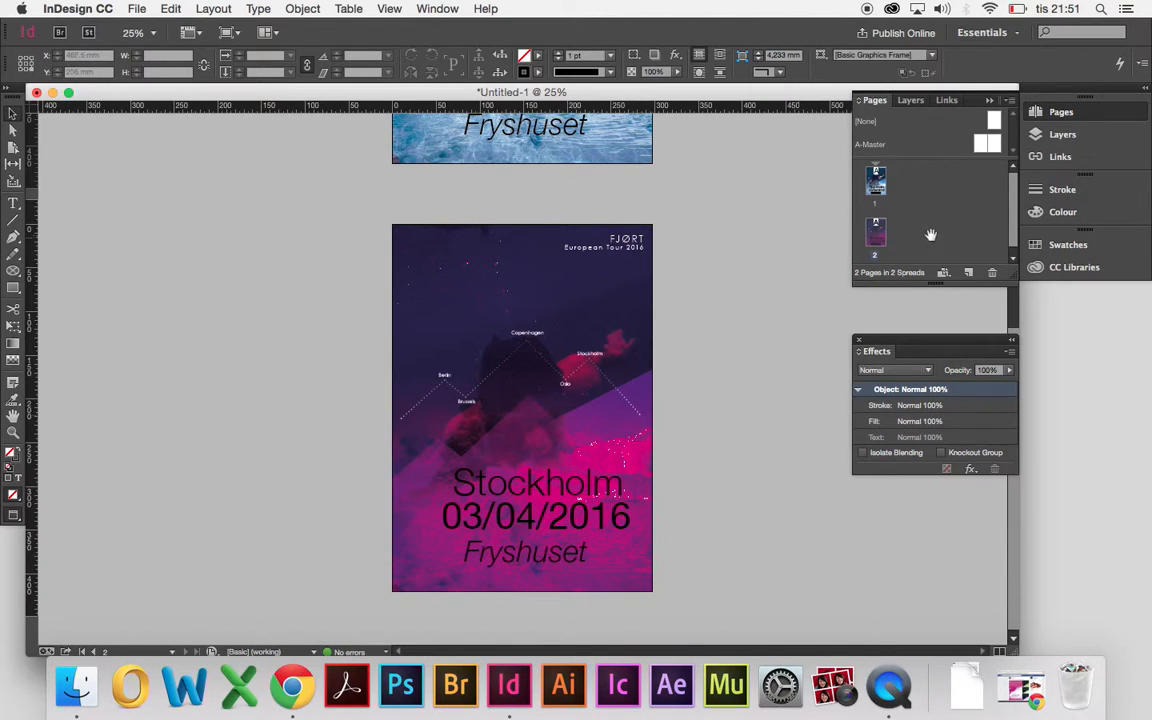
left_click_drag(932, 281, 933, 357)
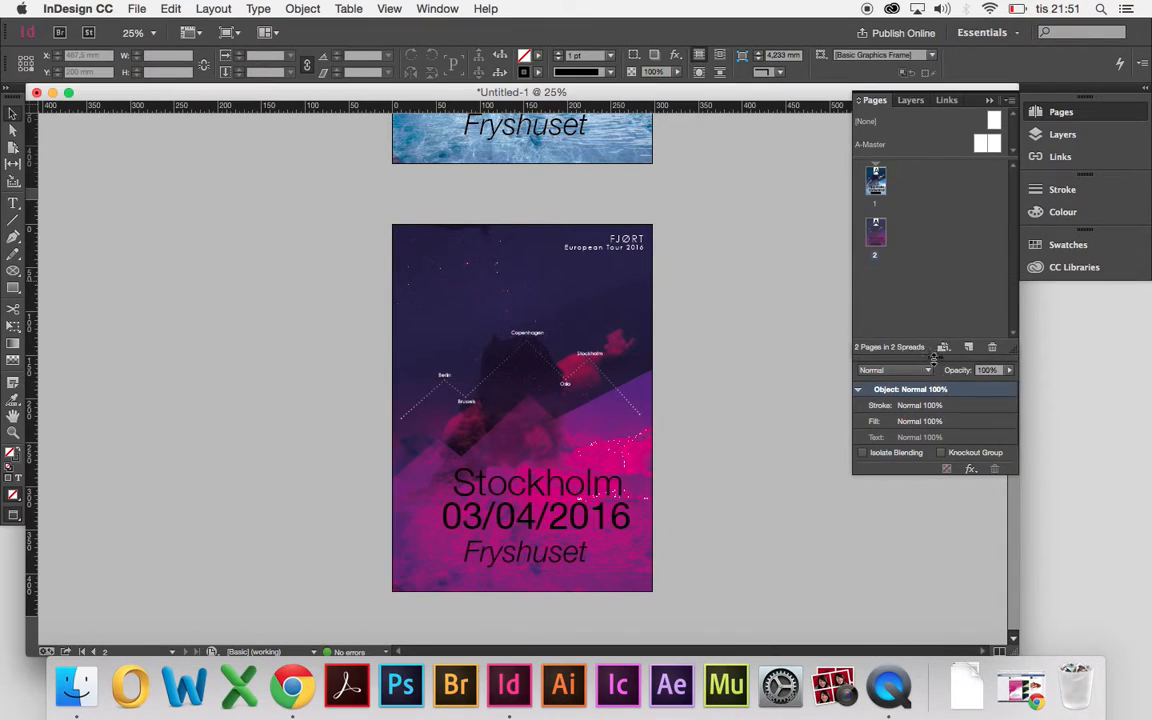
left_click_drag(875, 236, 968, 346)
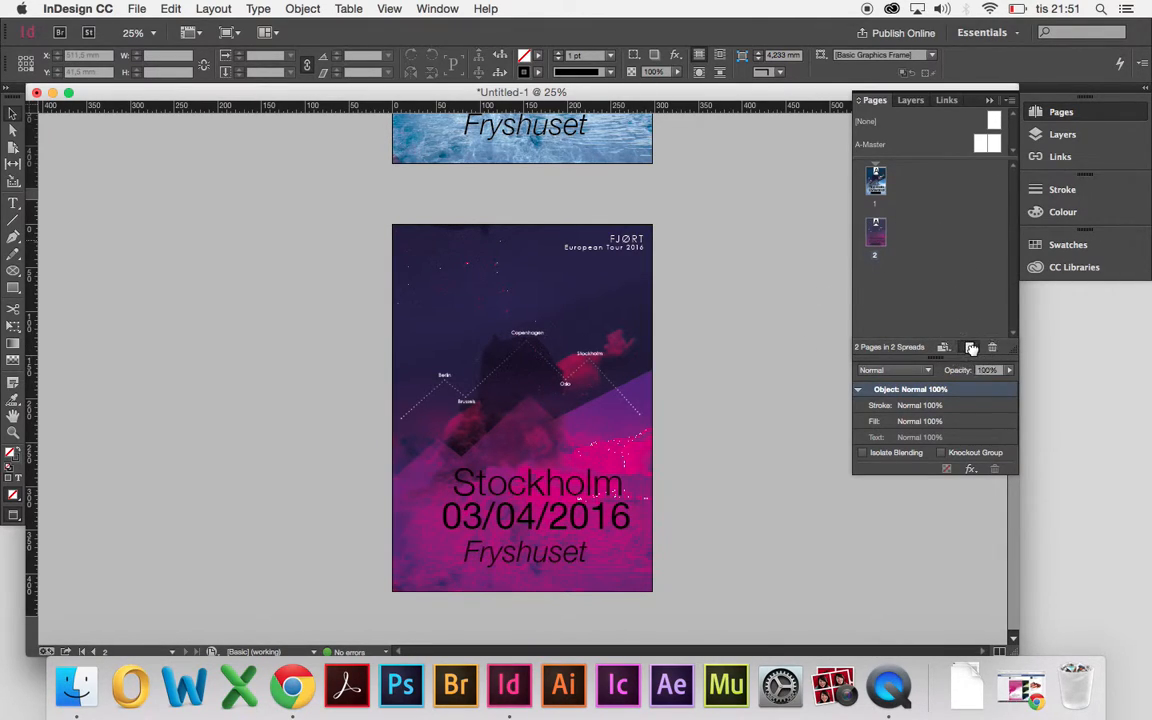
Step: Set the third page's colour rectangle to the Multiply blending mode with a C=0 M=0 Y=100 K=0 fill
left_click(591, 290)
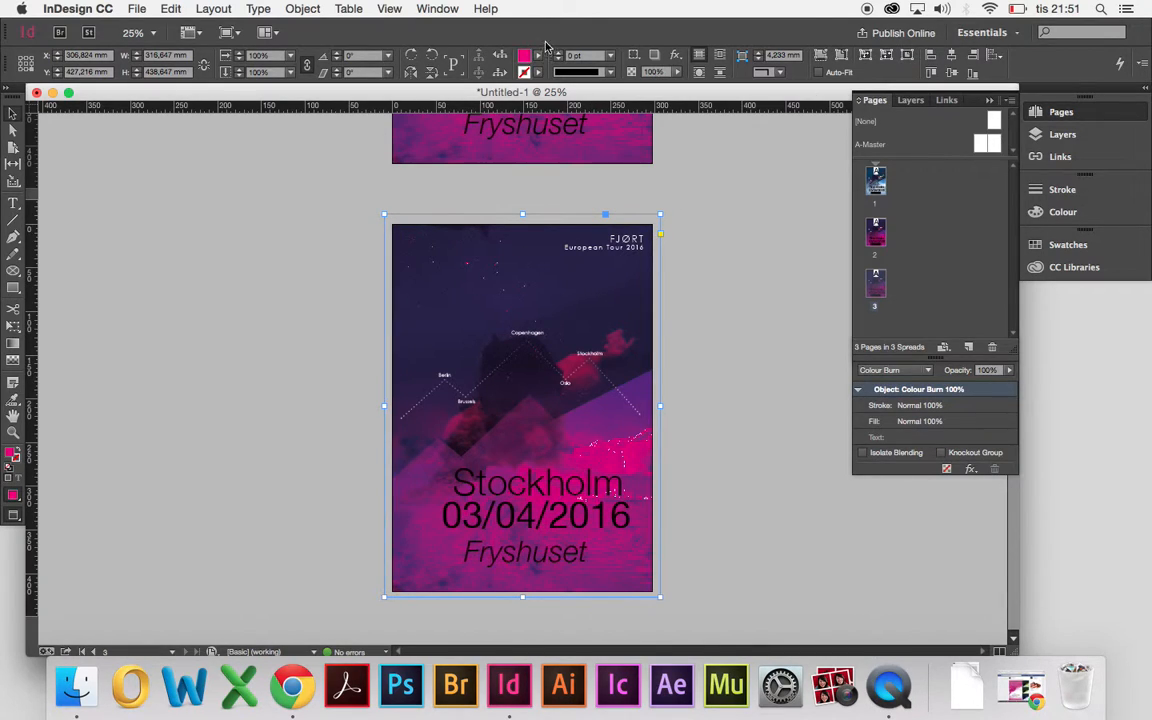
left_click(895, 370)
left_click(885, 400)
left_click(538, 57)
left_click(448, 186)
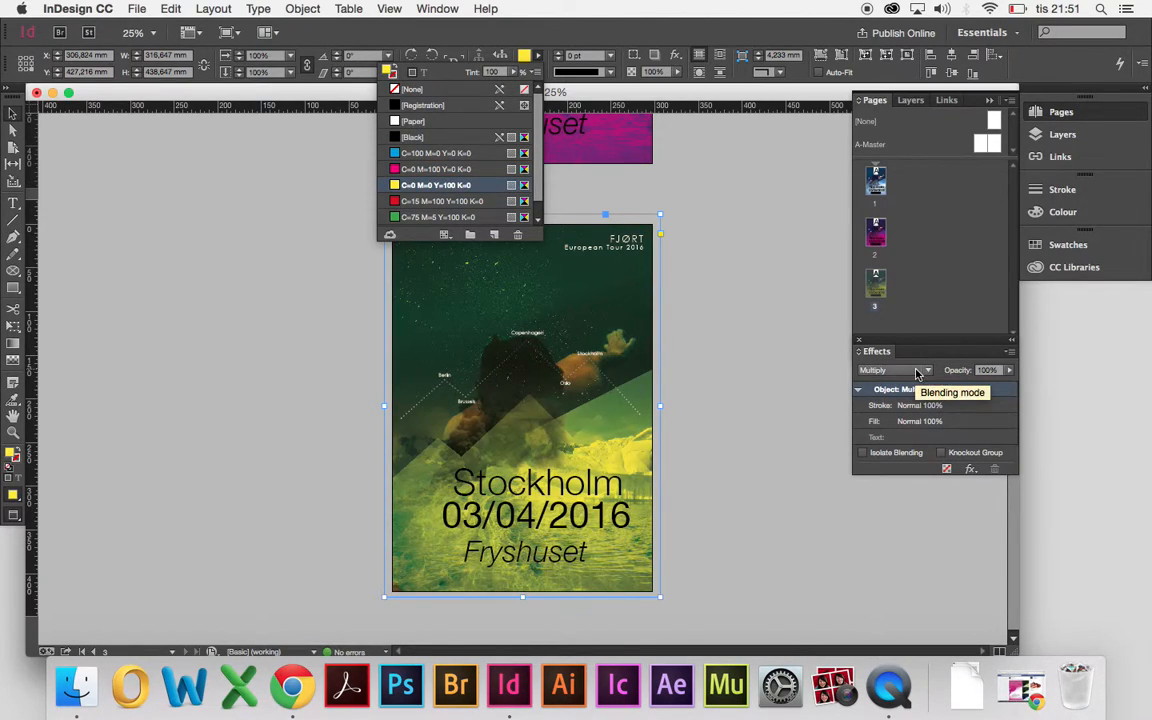
left_click(723, 371)
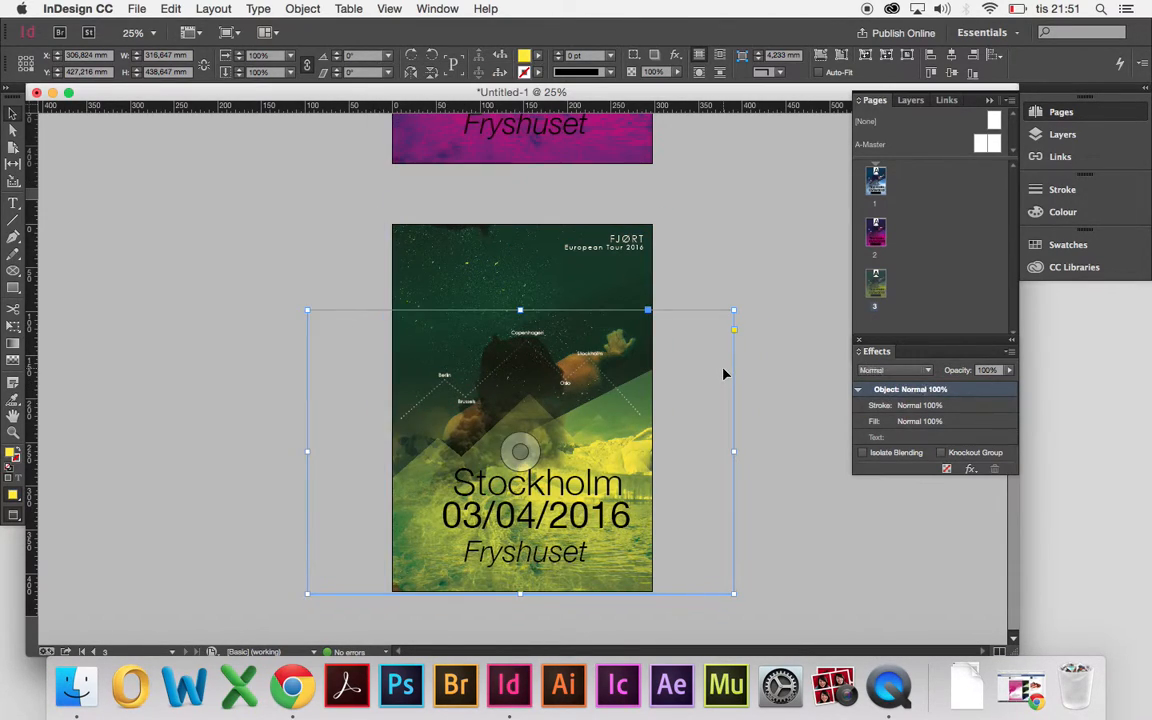
left_click(827, 576)
scroll(827, 576, "up", 1)
scroll(827, 577, "up", 2)
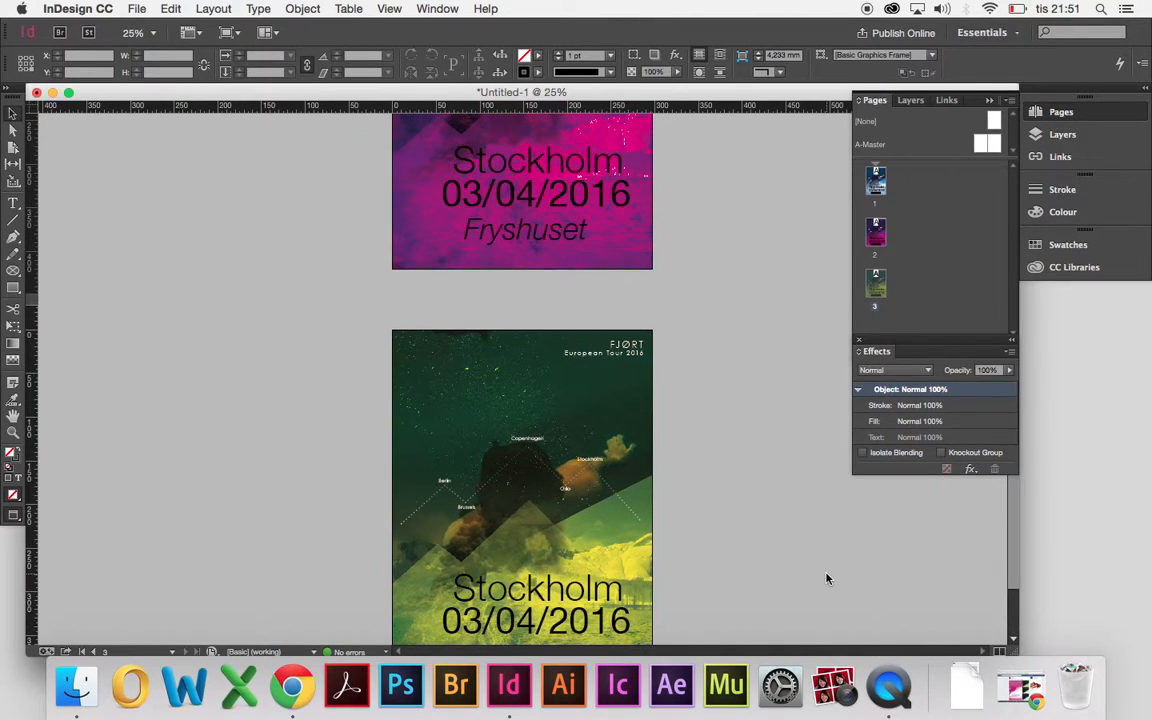
key("t")
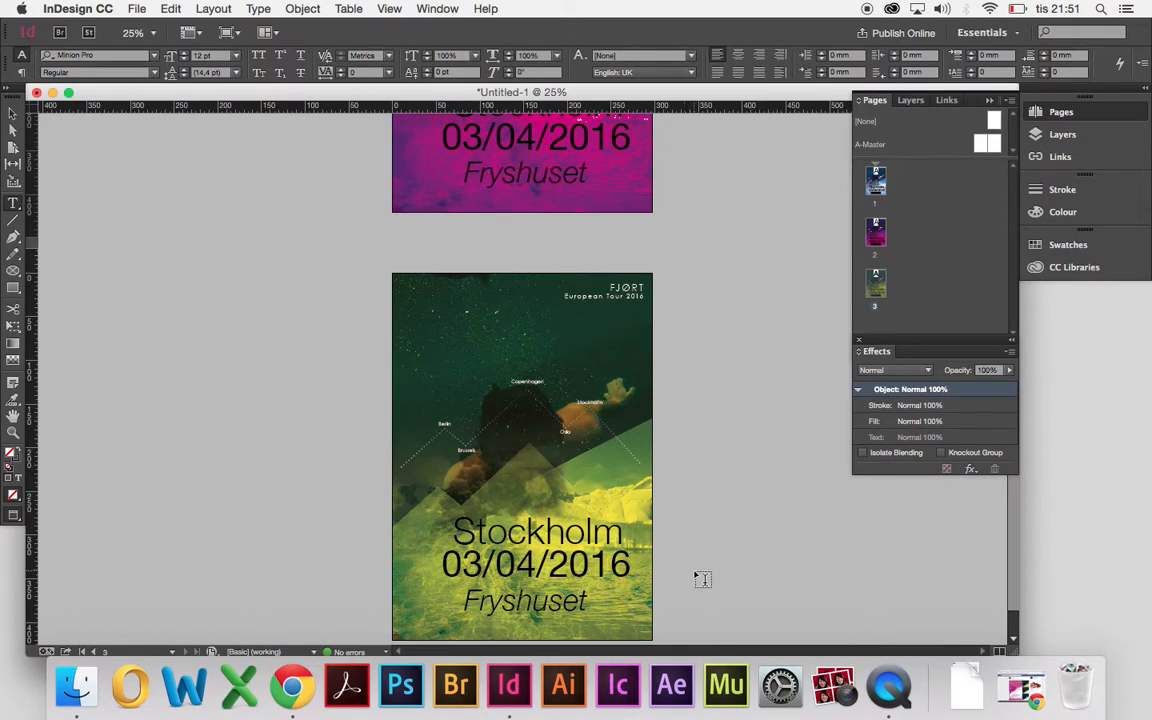
key("v")
left_click(605, 401)
scroll(712, 501, "down", 2)
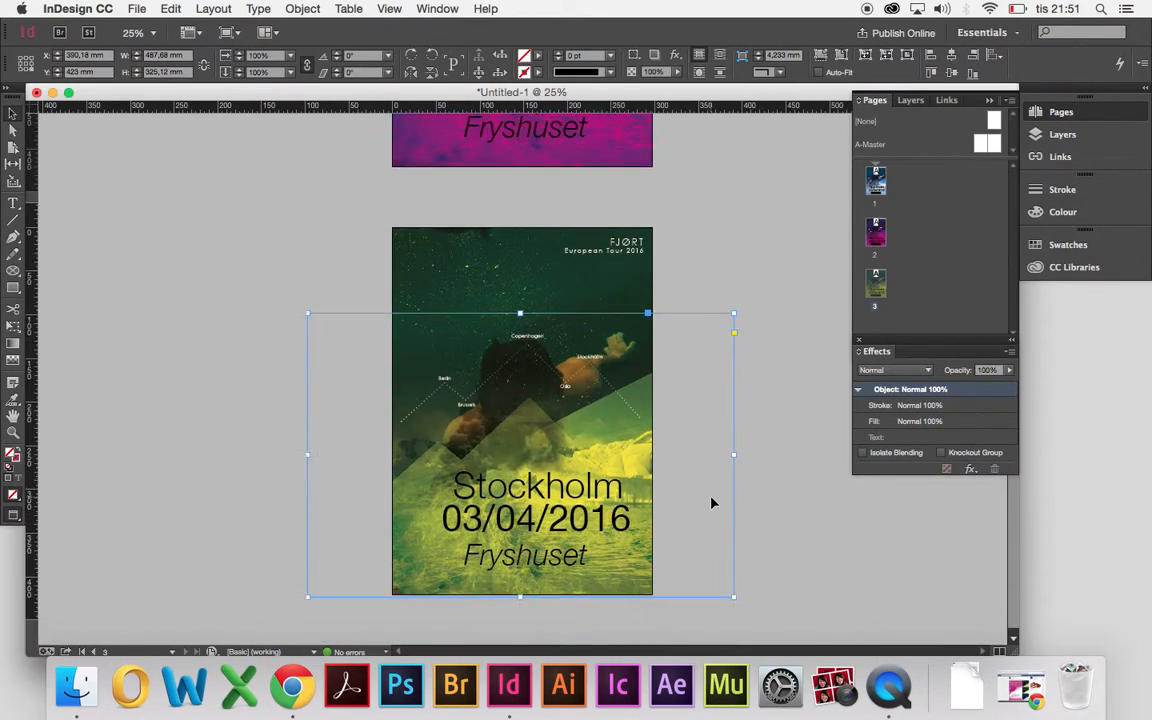
left_click_drag(645, 465, 446, 465)
key("super+z")
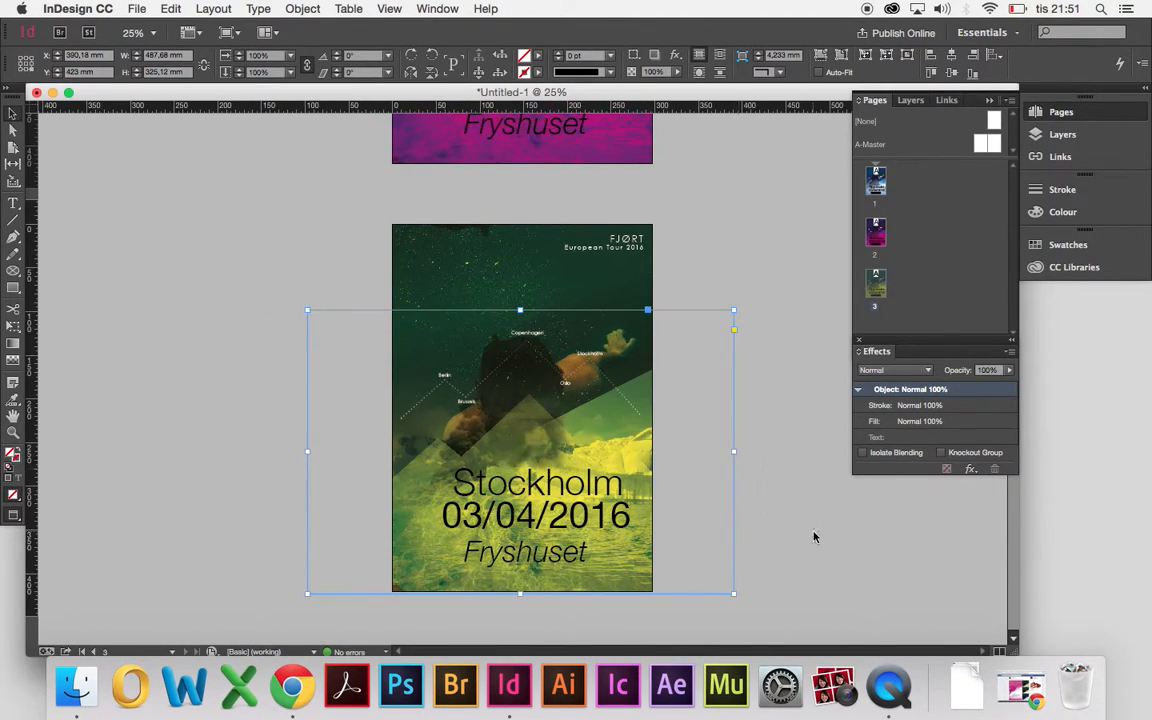
left_click(813, 535)
left_click(612, 499)
left_click(730, 572)
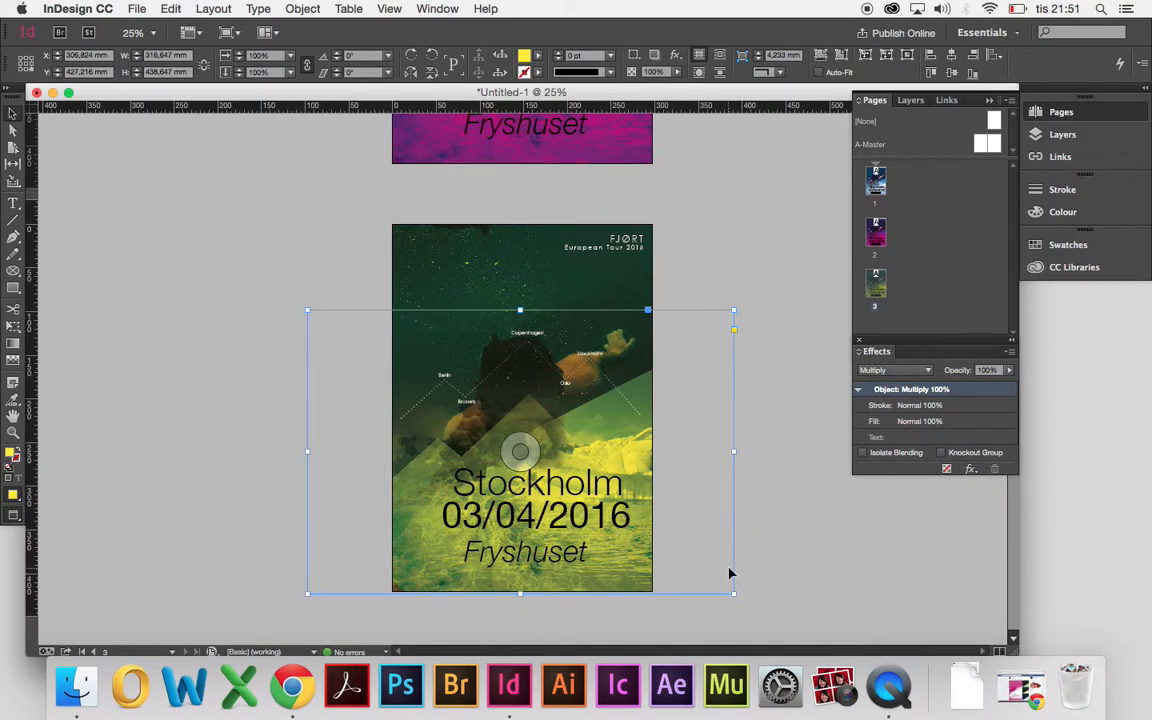
left_click(785, 586)
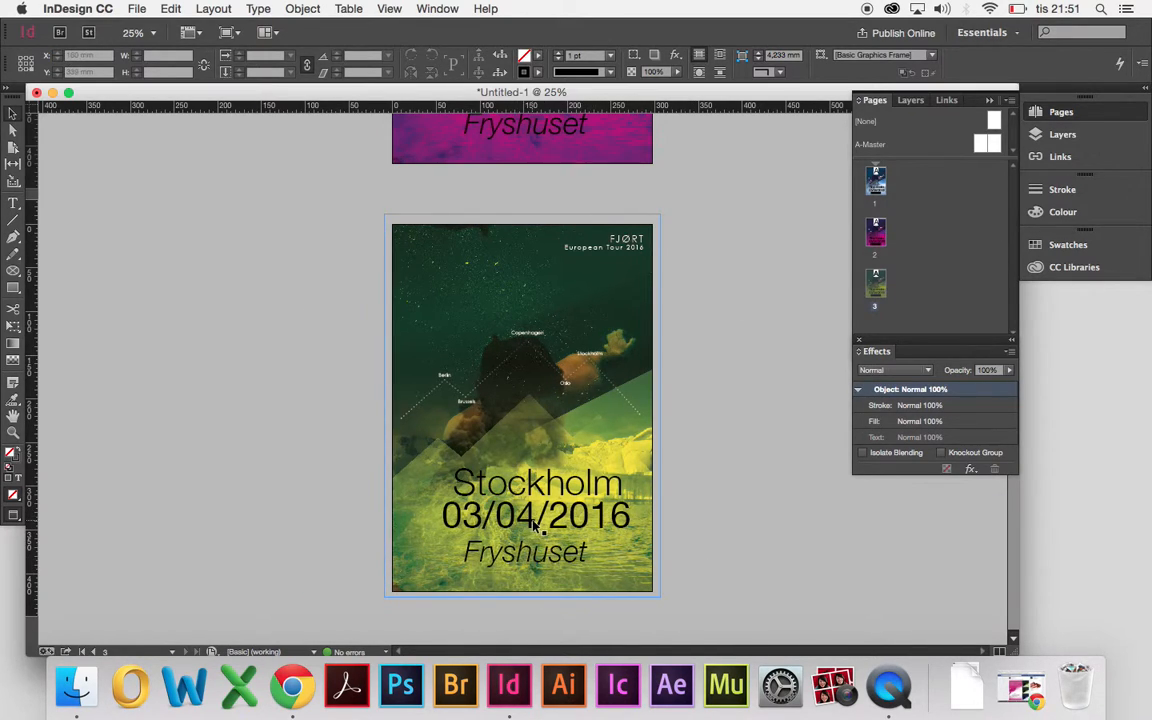
Step: Move the yellow rectangle aside on the third page and replace the large Stockholm heading with Kobenhavn
left_click(565, 541)
left_click_drag(604, 548, 382, 530)
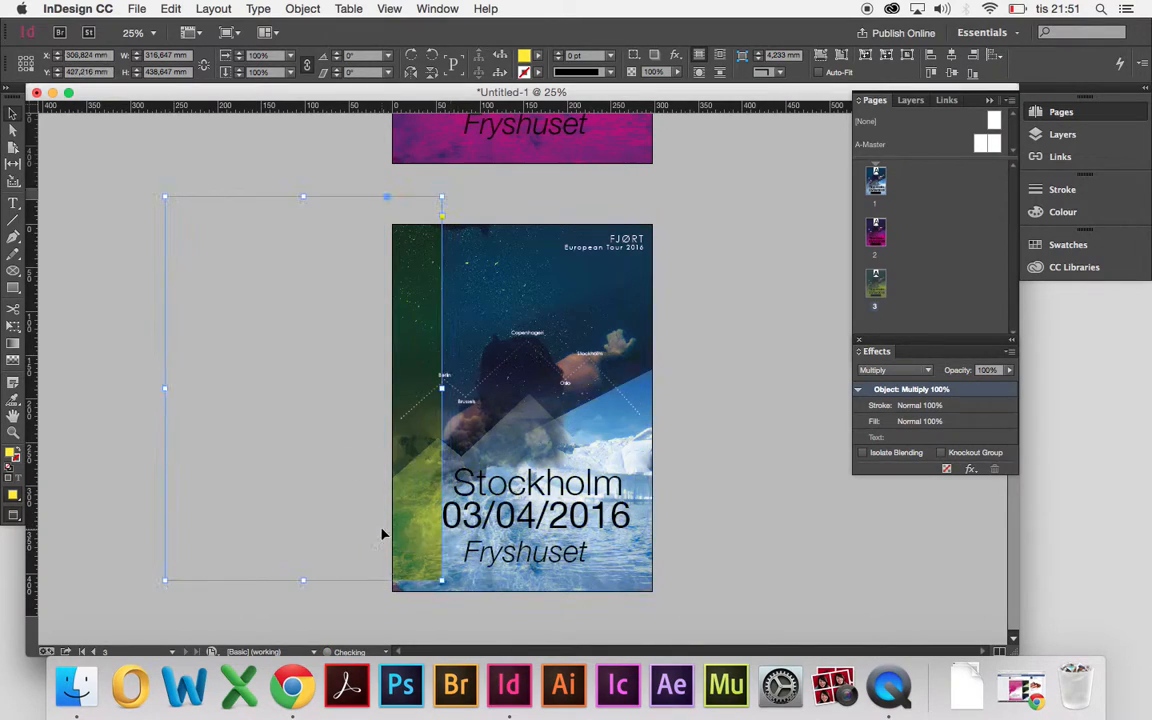
left_click(580, 525)
double_click(582, 526)
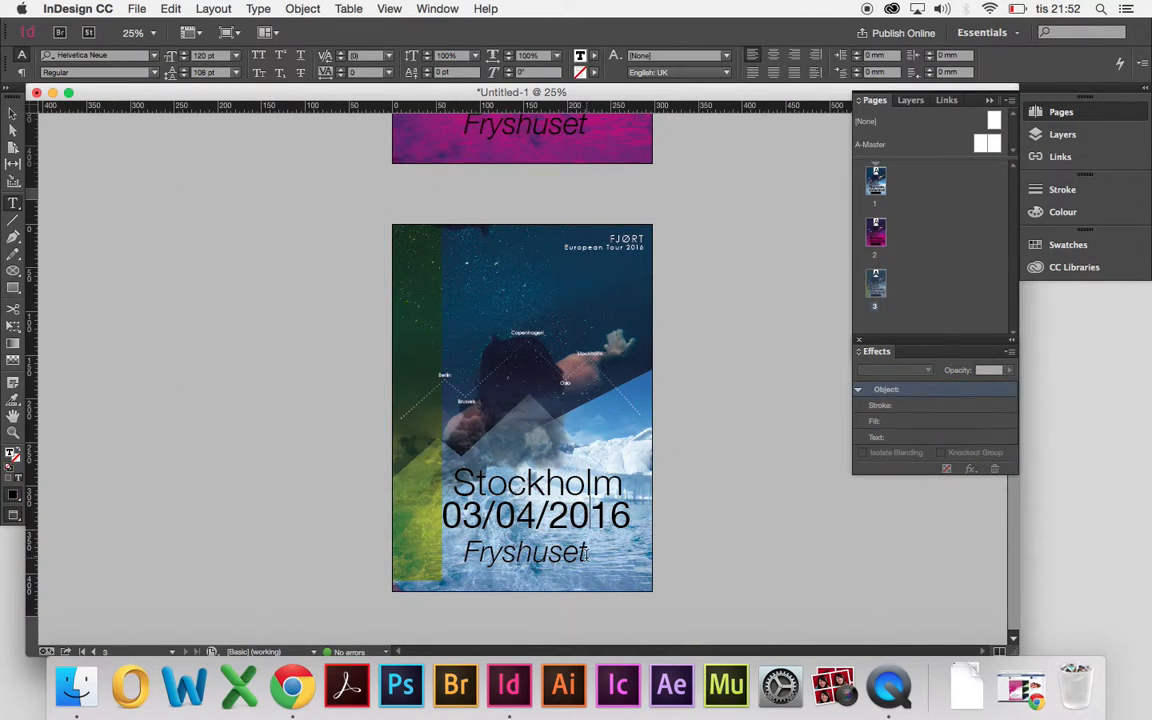
left_click_drag(627, 481, 455, 478)
type("C")
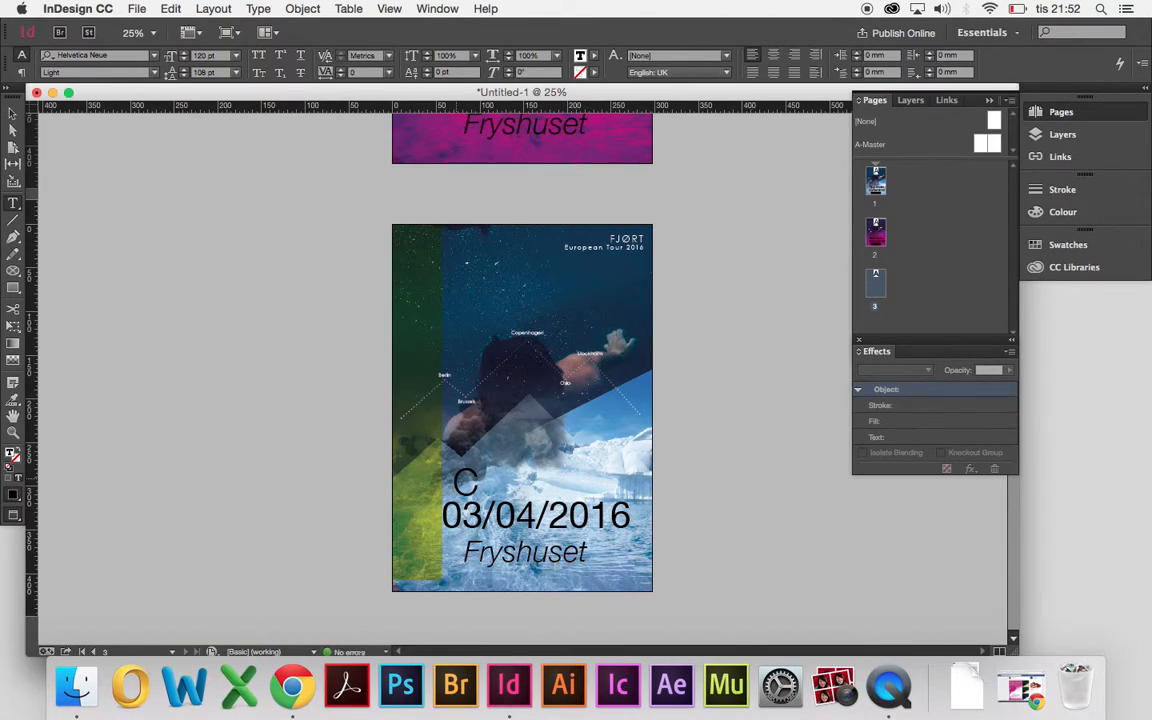
type("op")
key("BackSpace")
key("BackSpace")
key("BackSpace")
type("Kob")
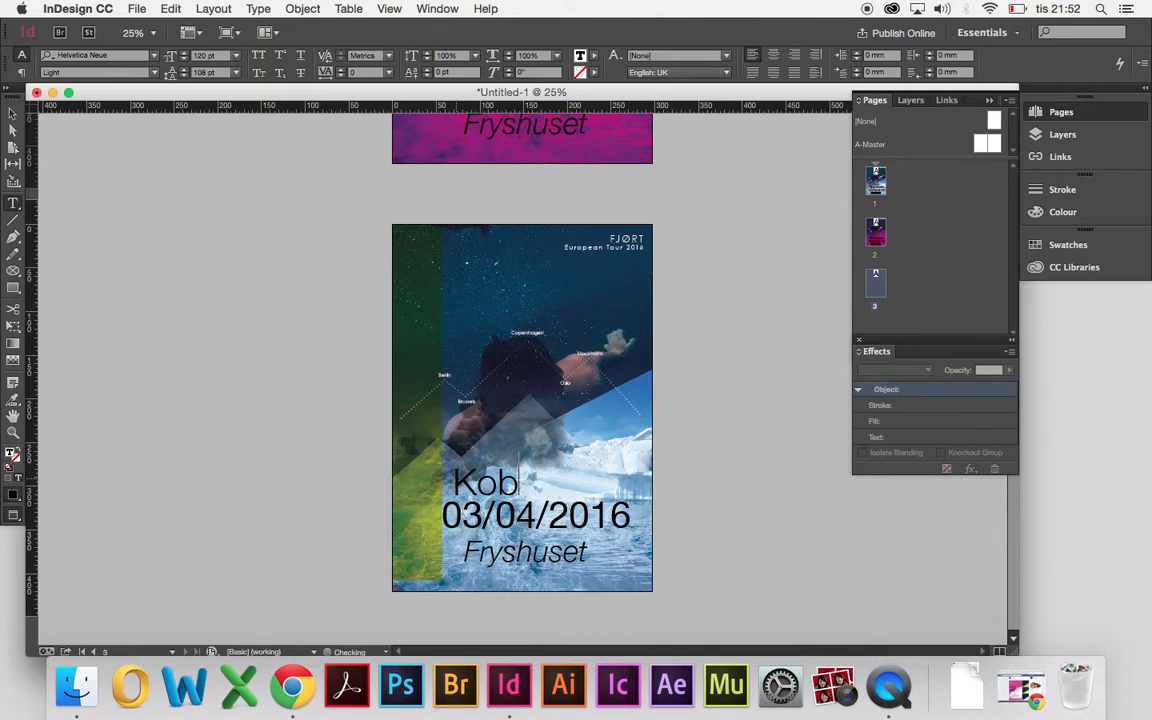
type("enhavn")
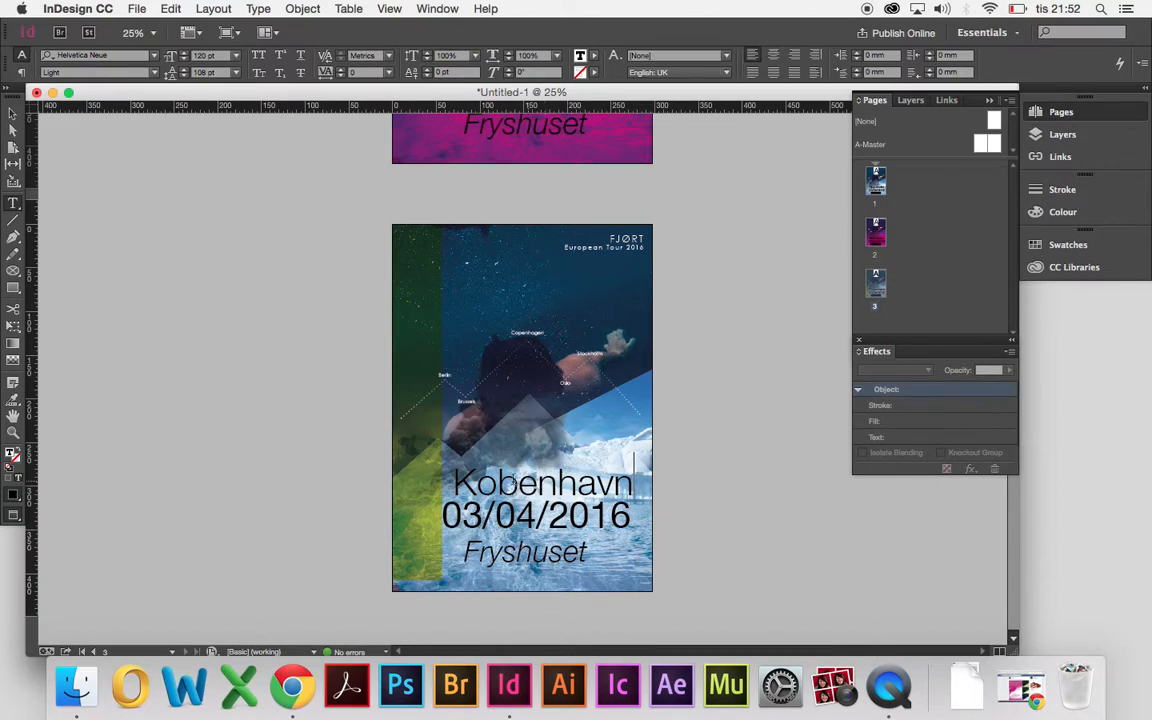
Step: Change the third poster's date to 02/05/2016 and its venue name to Tivoli
left_click(484, 513)
key("BackSpace")
type("2")
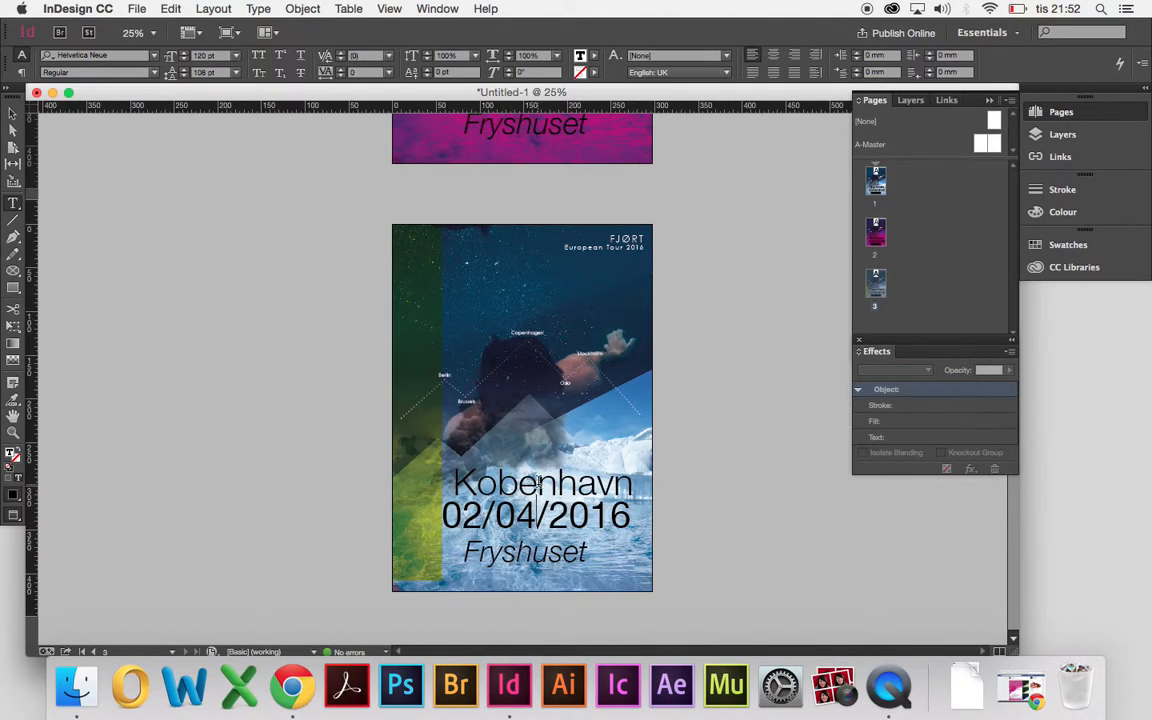
key("BackSpace")
type("5")
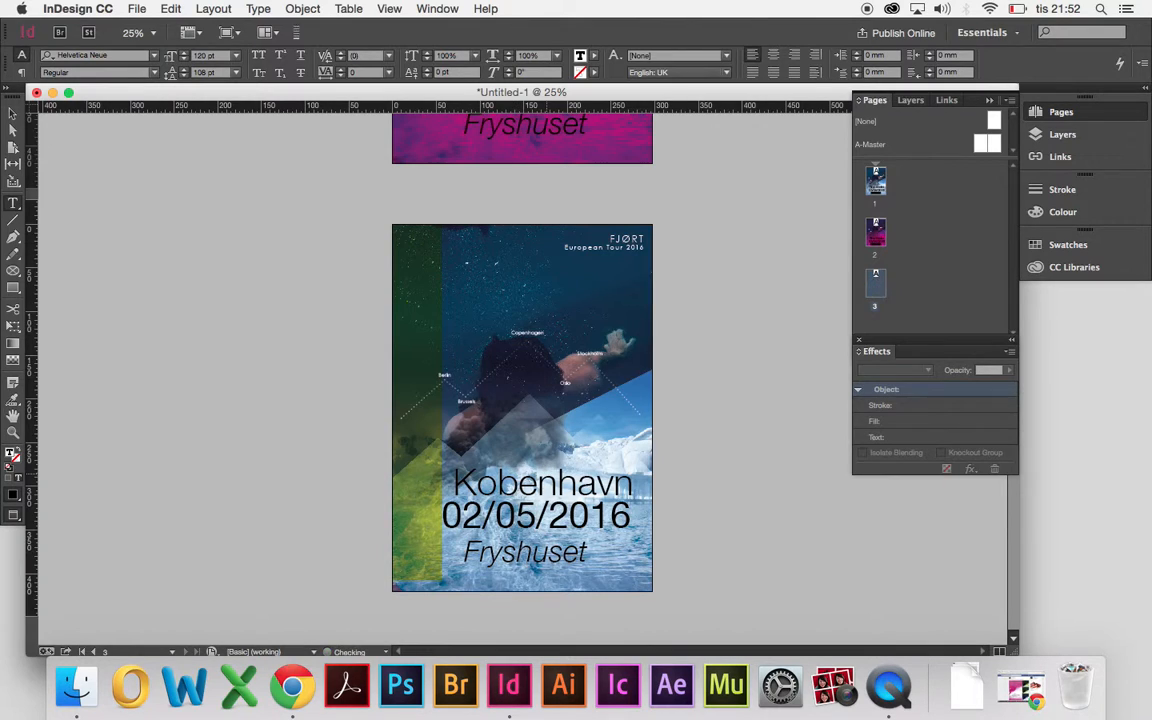
left_click(563, 551)
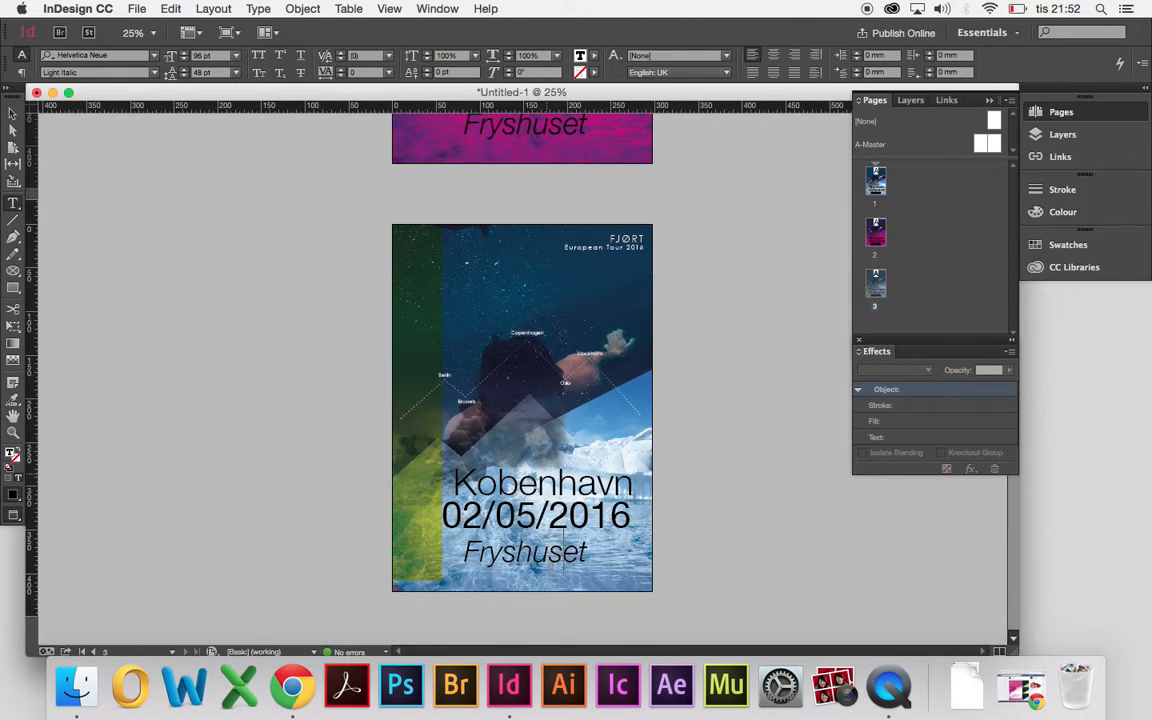
left_click_drag(580, 566, 463, 562)
type("Tivoli")
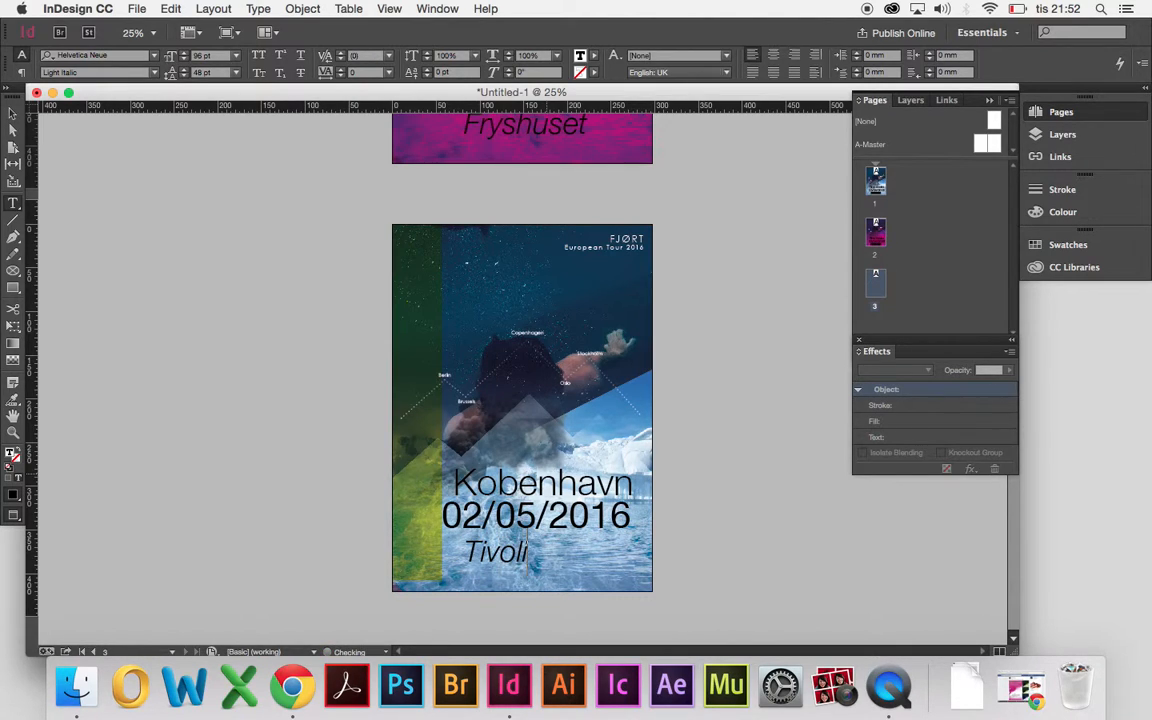
Step: Move the yellow rectangle back over the whole third page and deselect it
left_click(12, 113)
left_click(406, 301)
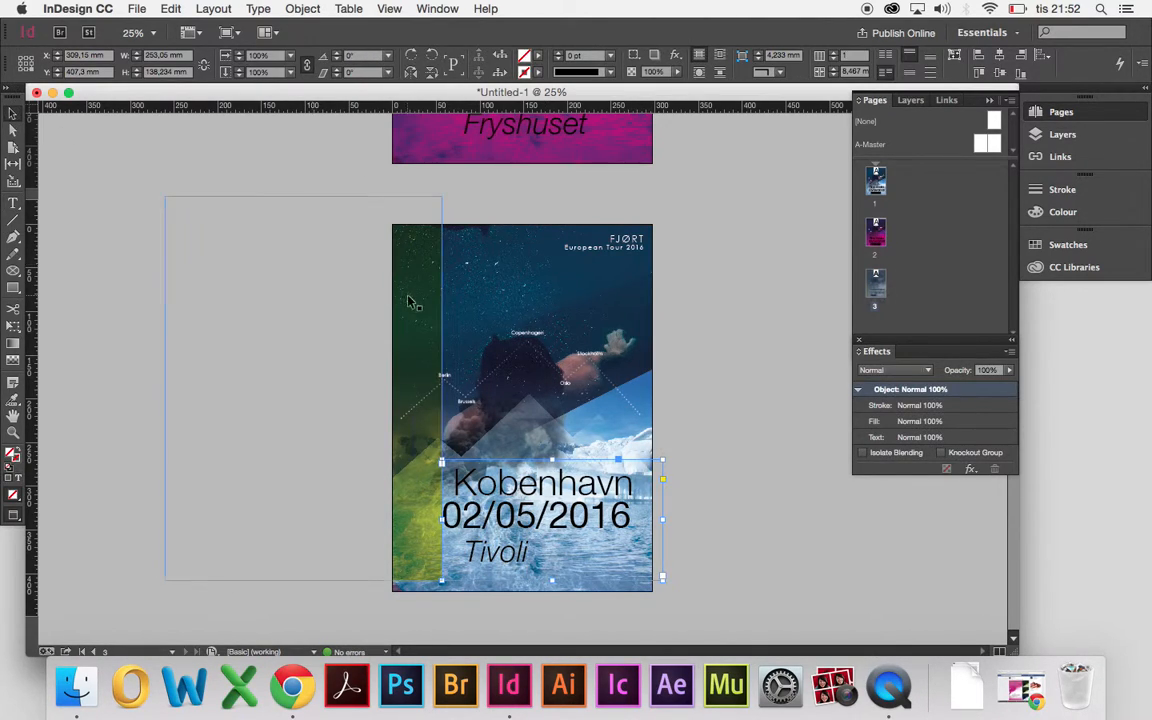
left_click_drag(426, 298, 640, 320)
left_click(776, 396)
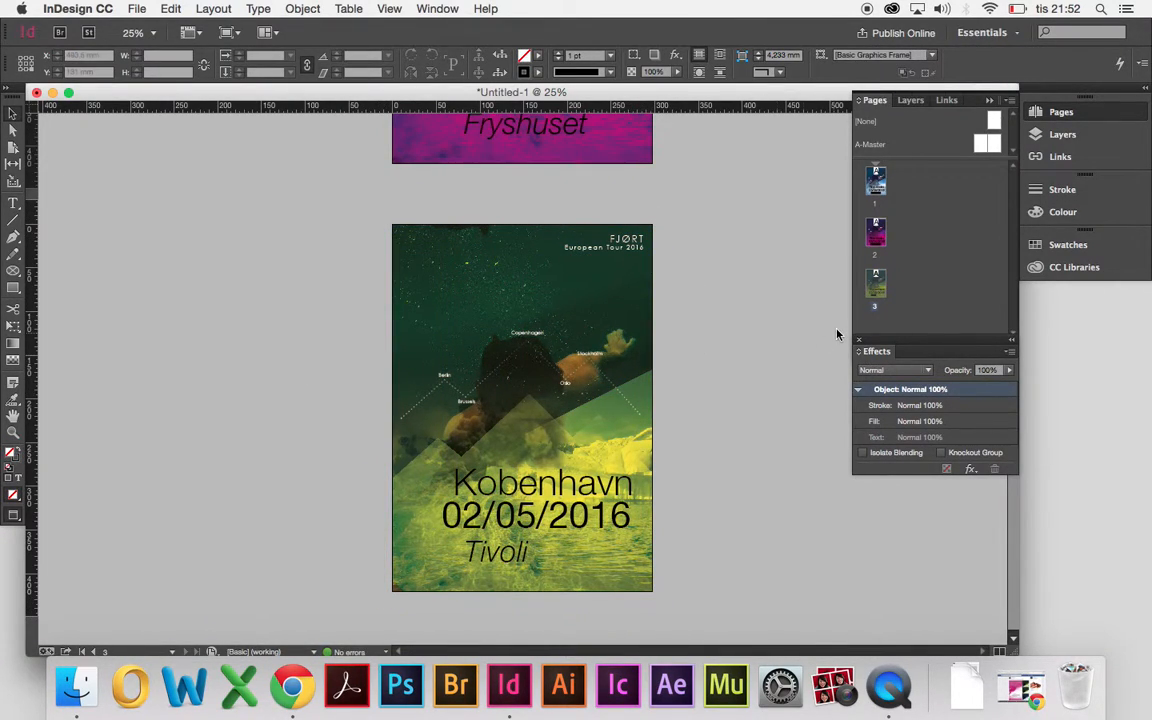
Step: Compare the blue, magenta and yellow poster versions across the three pages
scroll(660, 376, "up", 5)
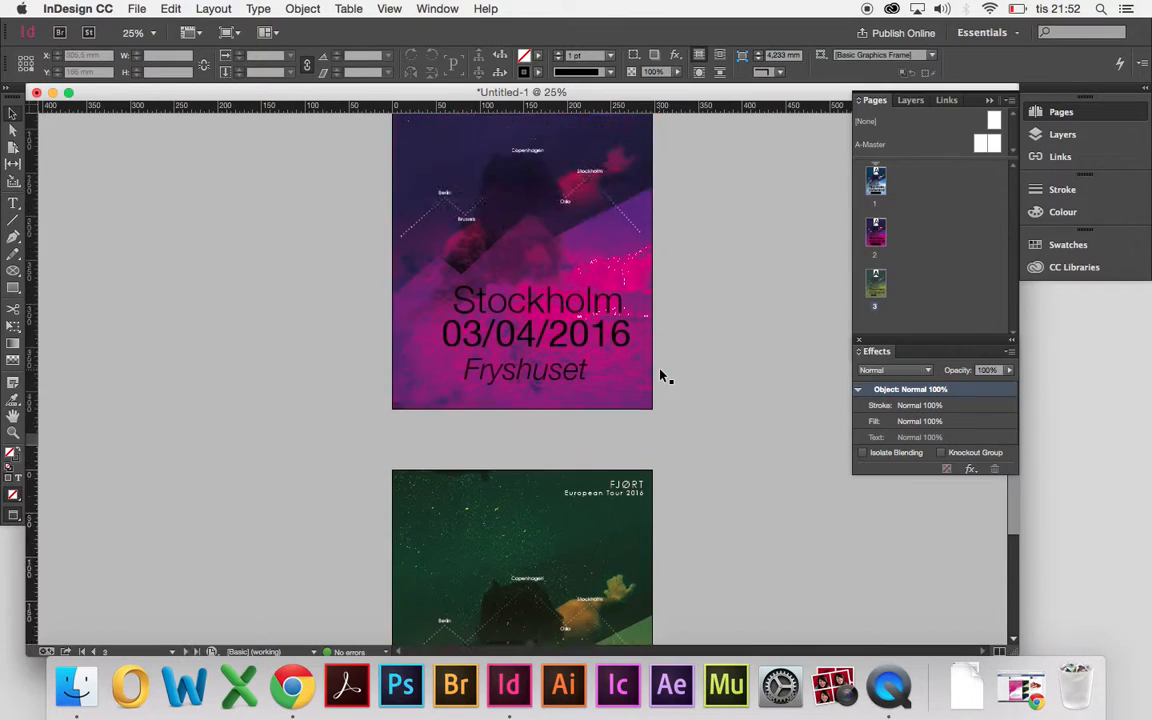
scroll(660, 376, "up", 10)
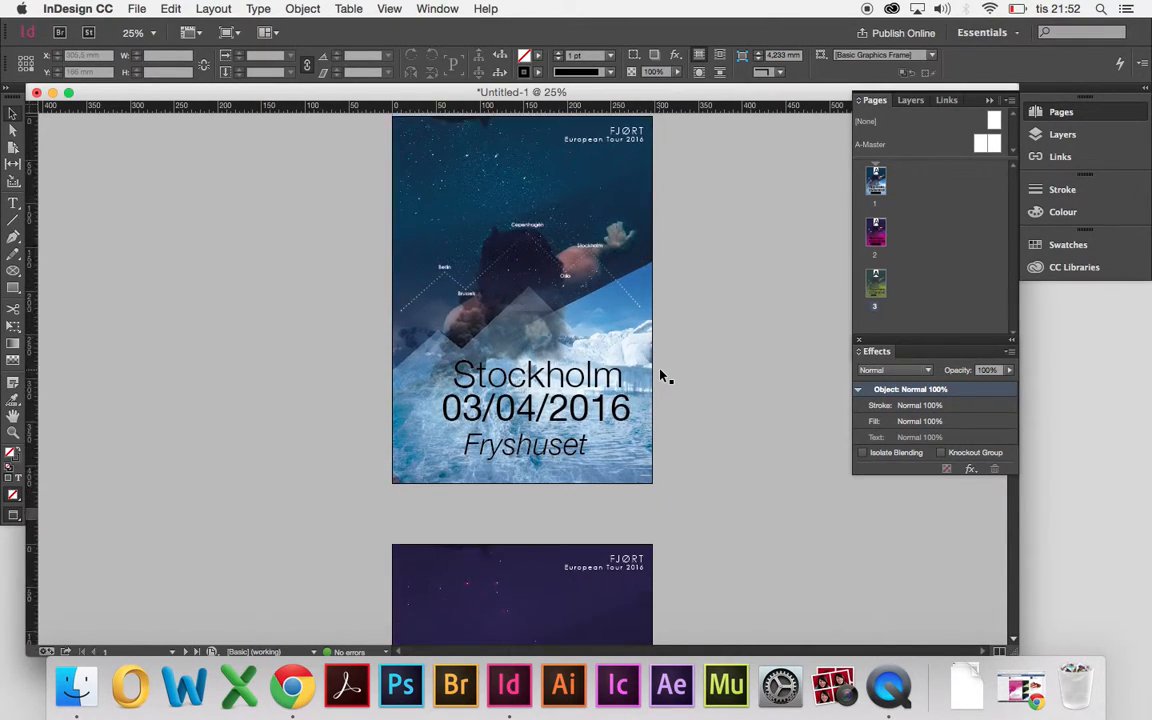
scroll(660, 376, "down", 10)
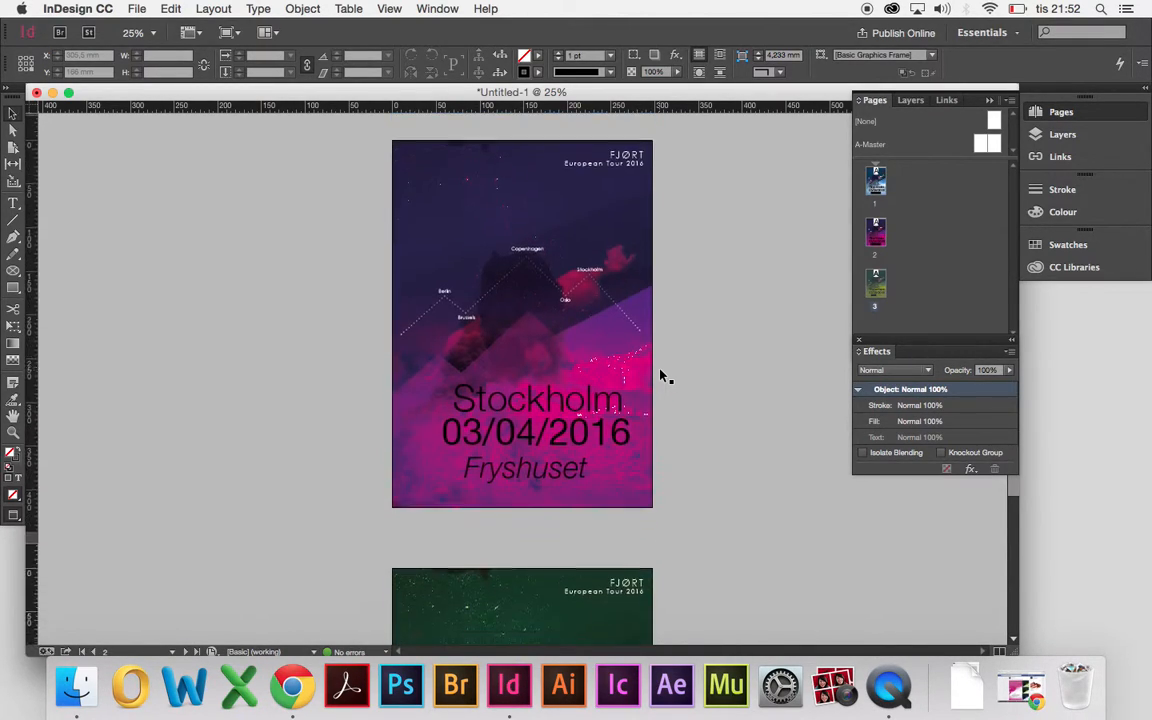
scroll(660, 376, "down", 4)
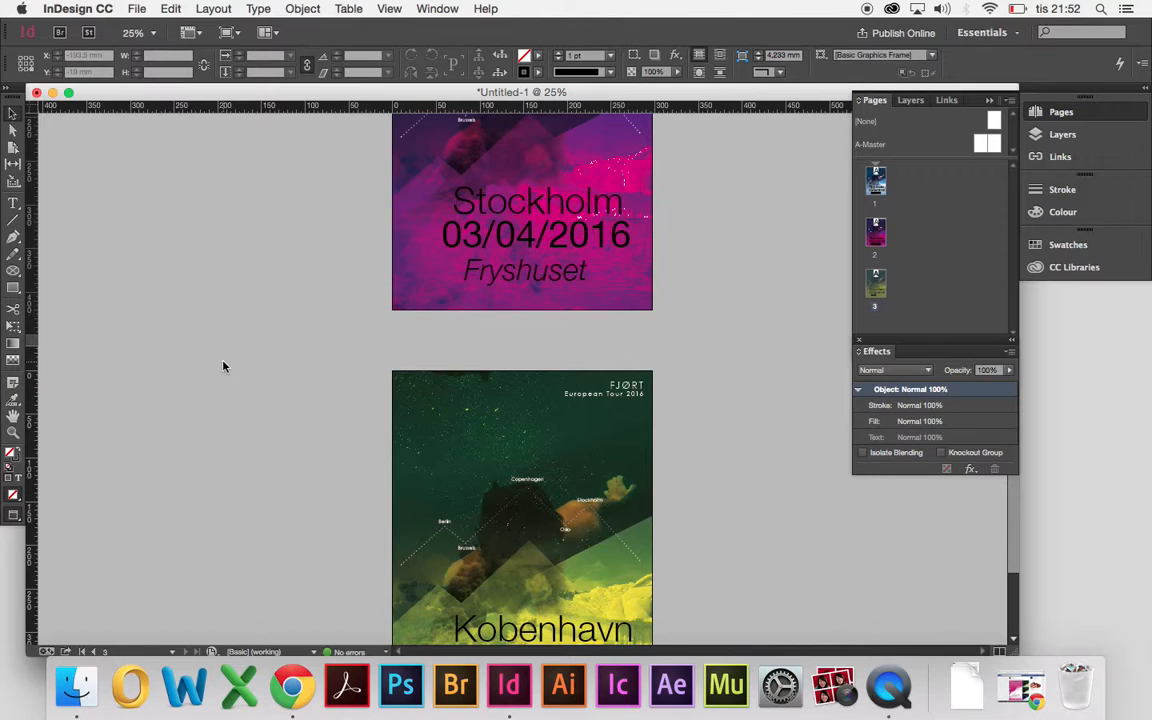
scroll(378, 383, "up", 3)
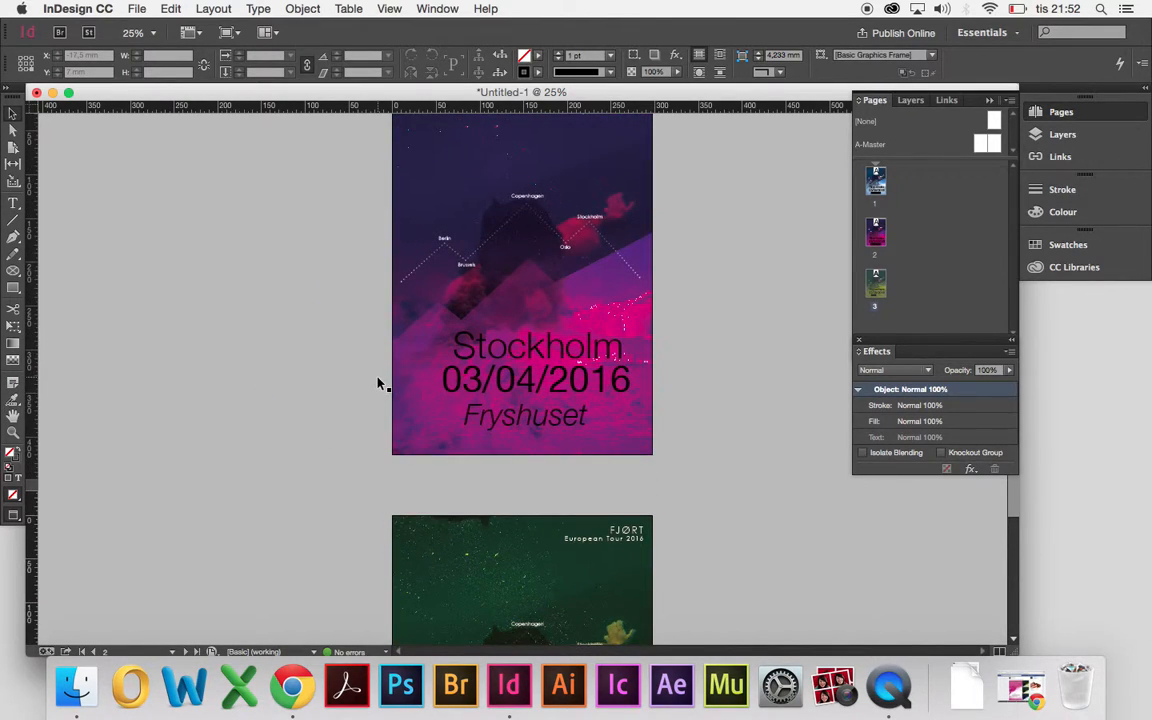